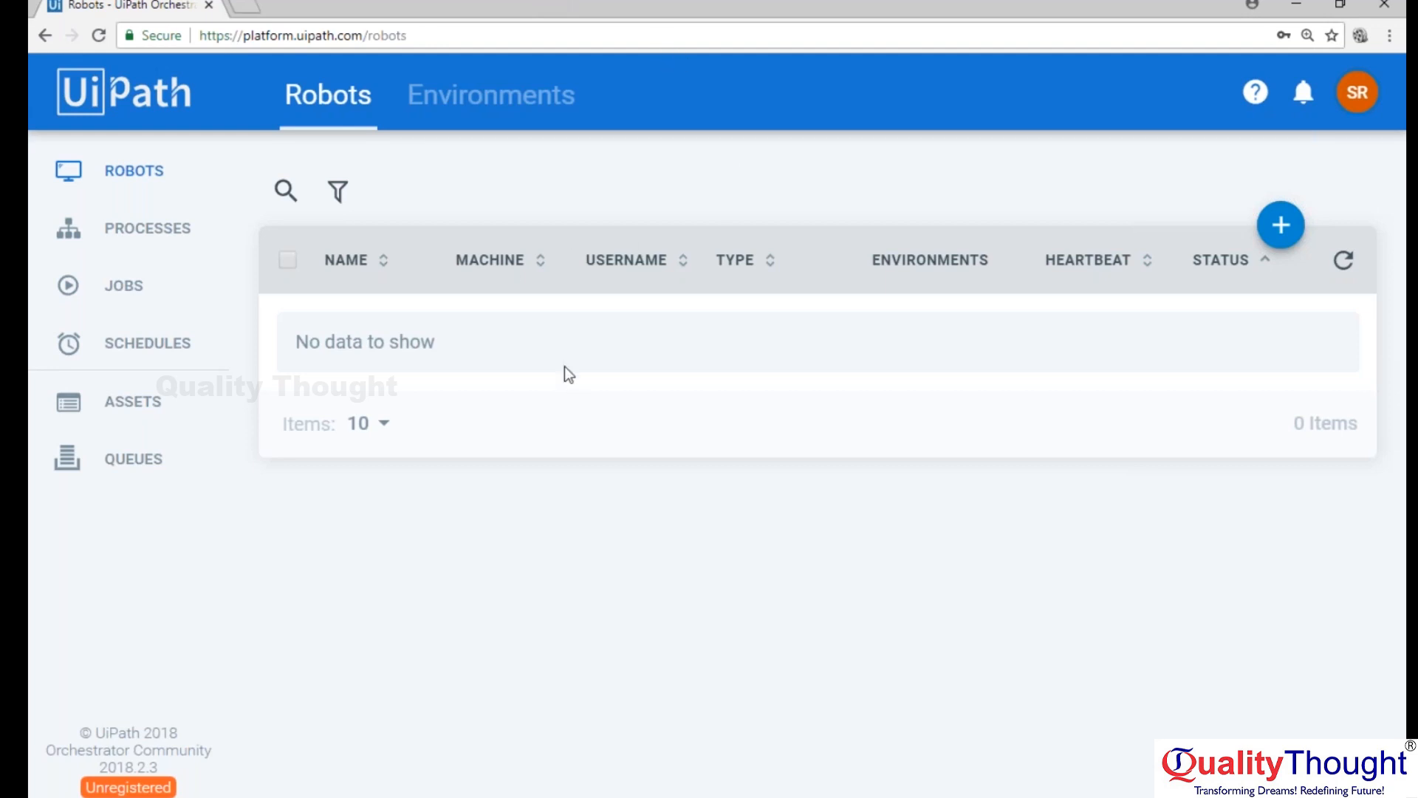
click(1374, 95)
click(1182, 393)
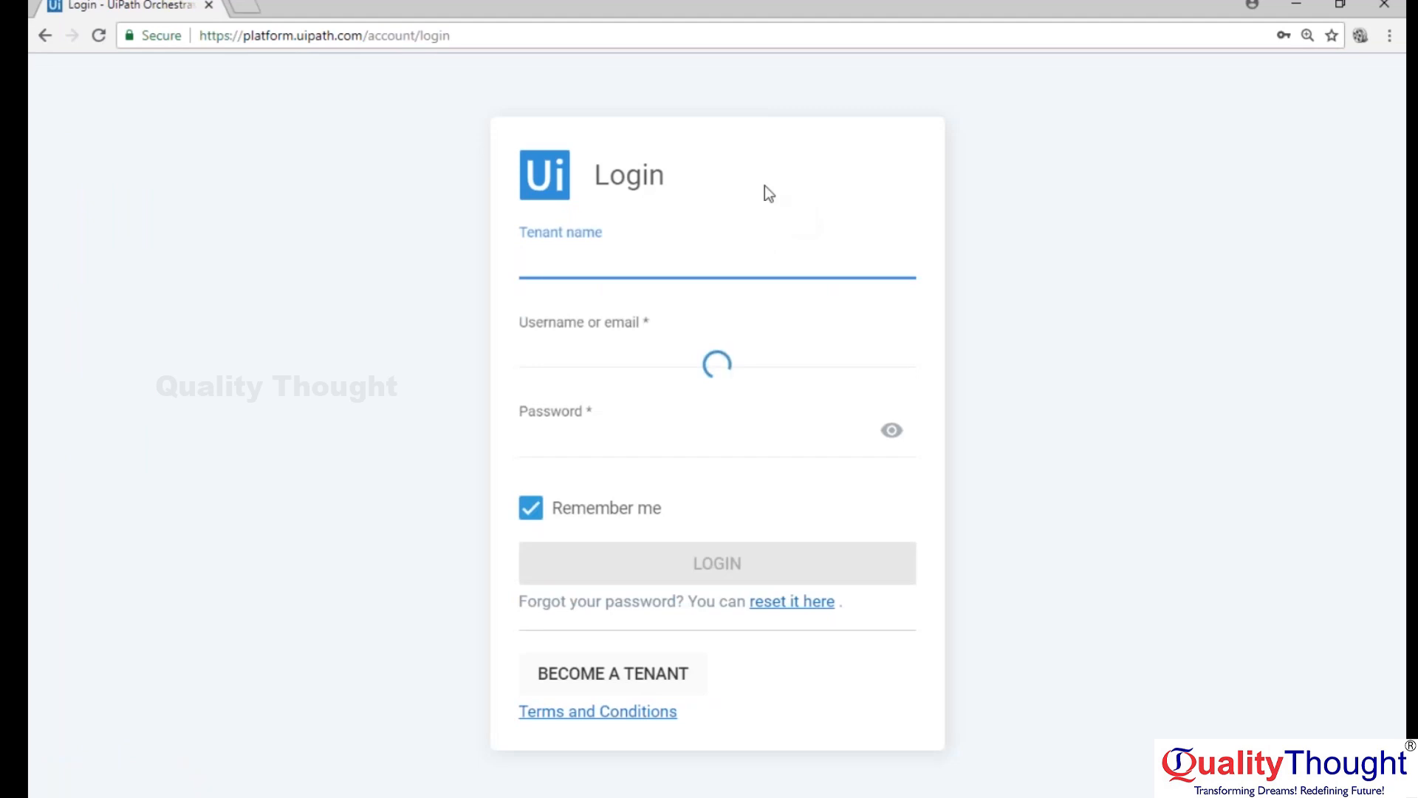
click(468, 36)
click(364, 37)
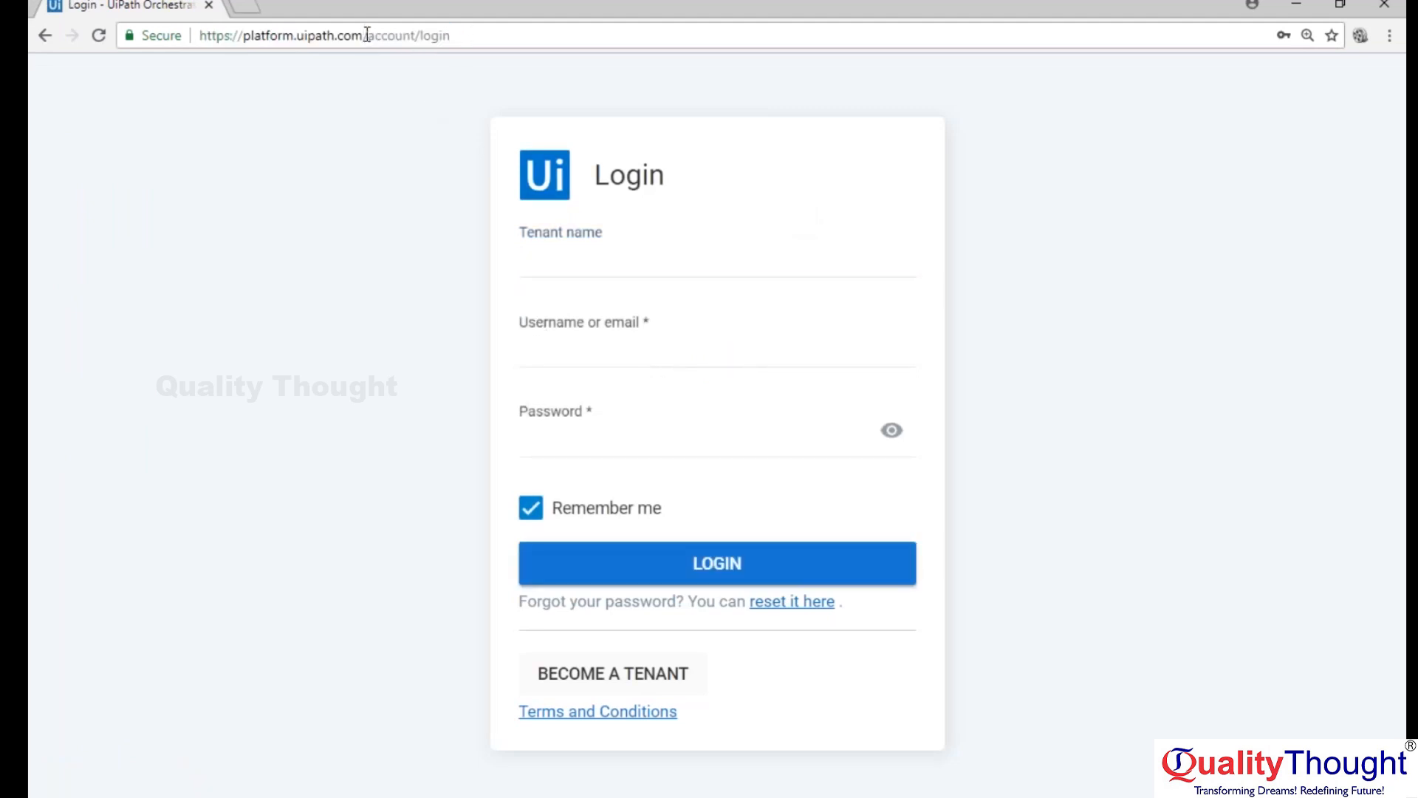
drag(364, 37, 473, 45)
key(BackSpace)
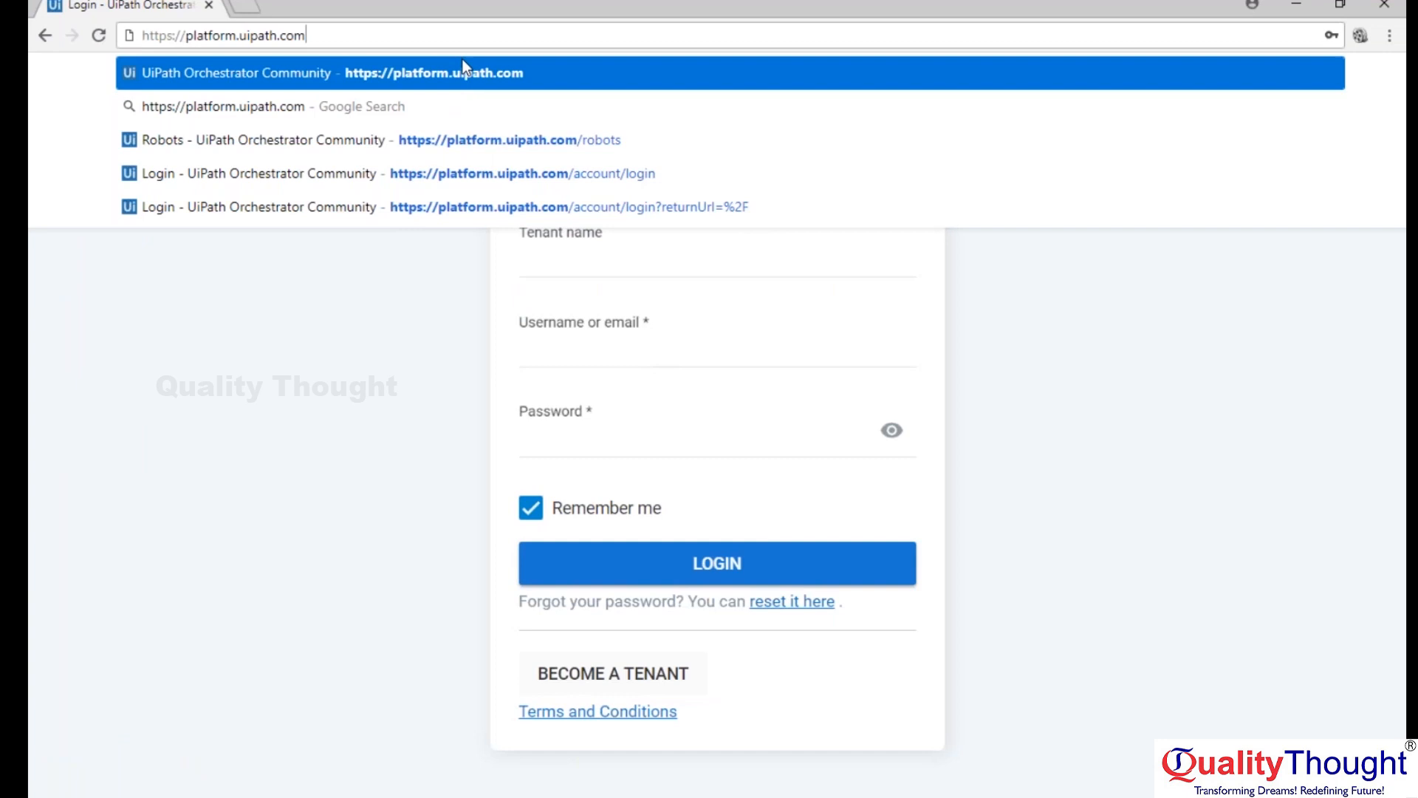
key(Return)
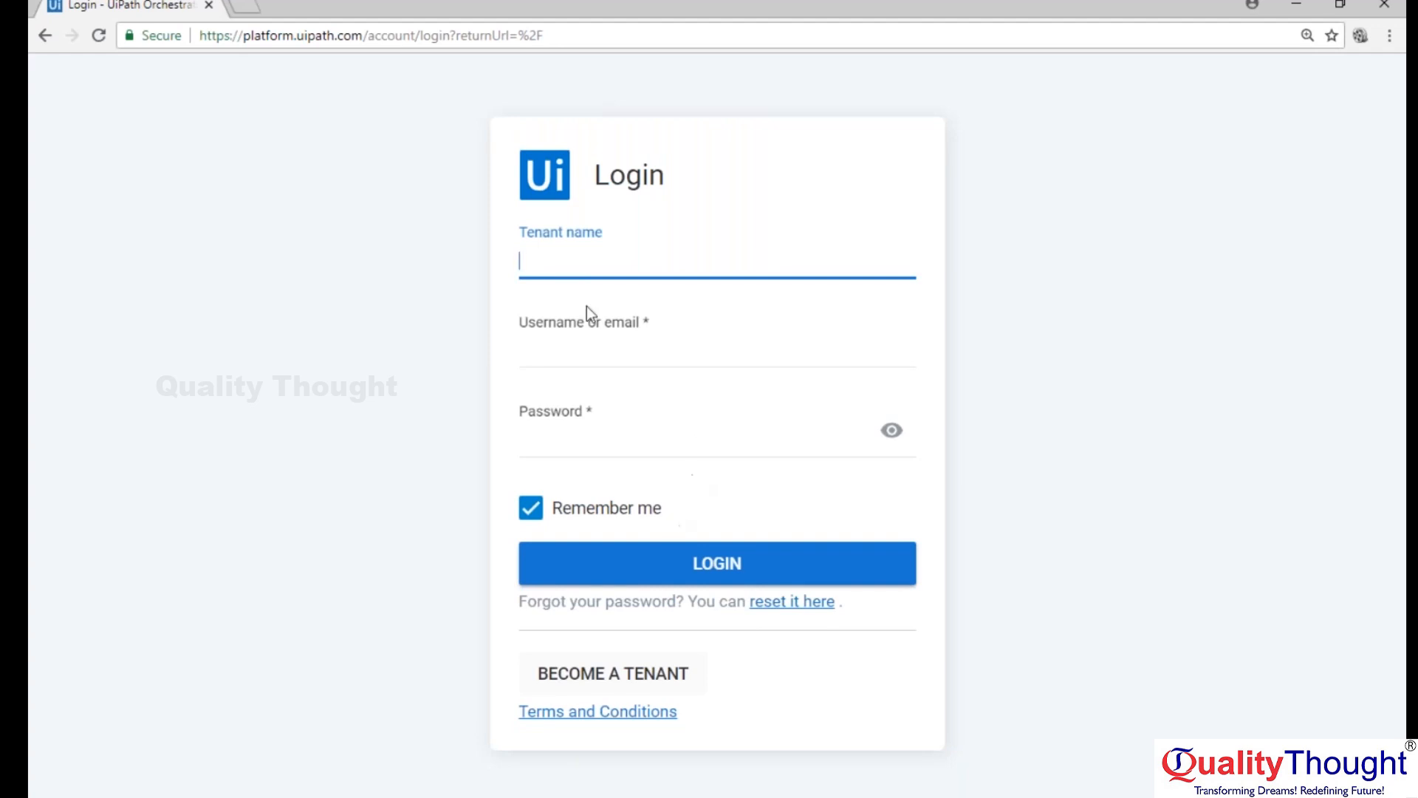
View the tenant registration form and return to the login page.
click(600, 693)
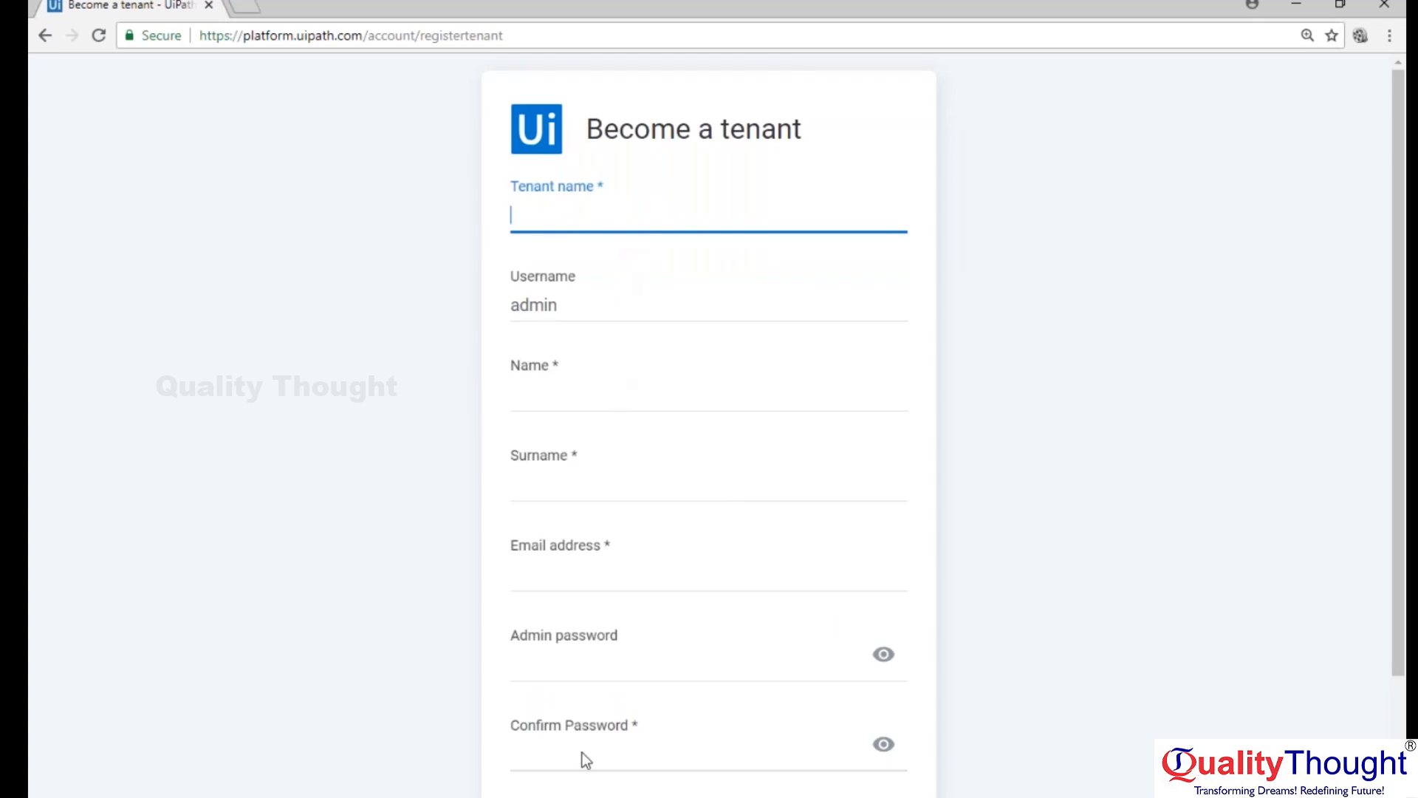
click(51, 37)
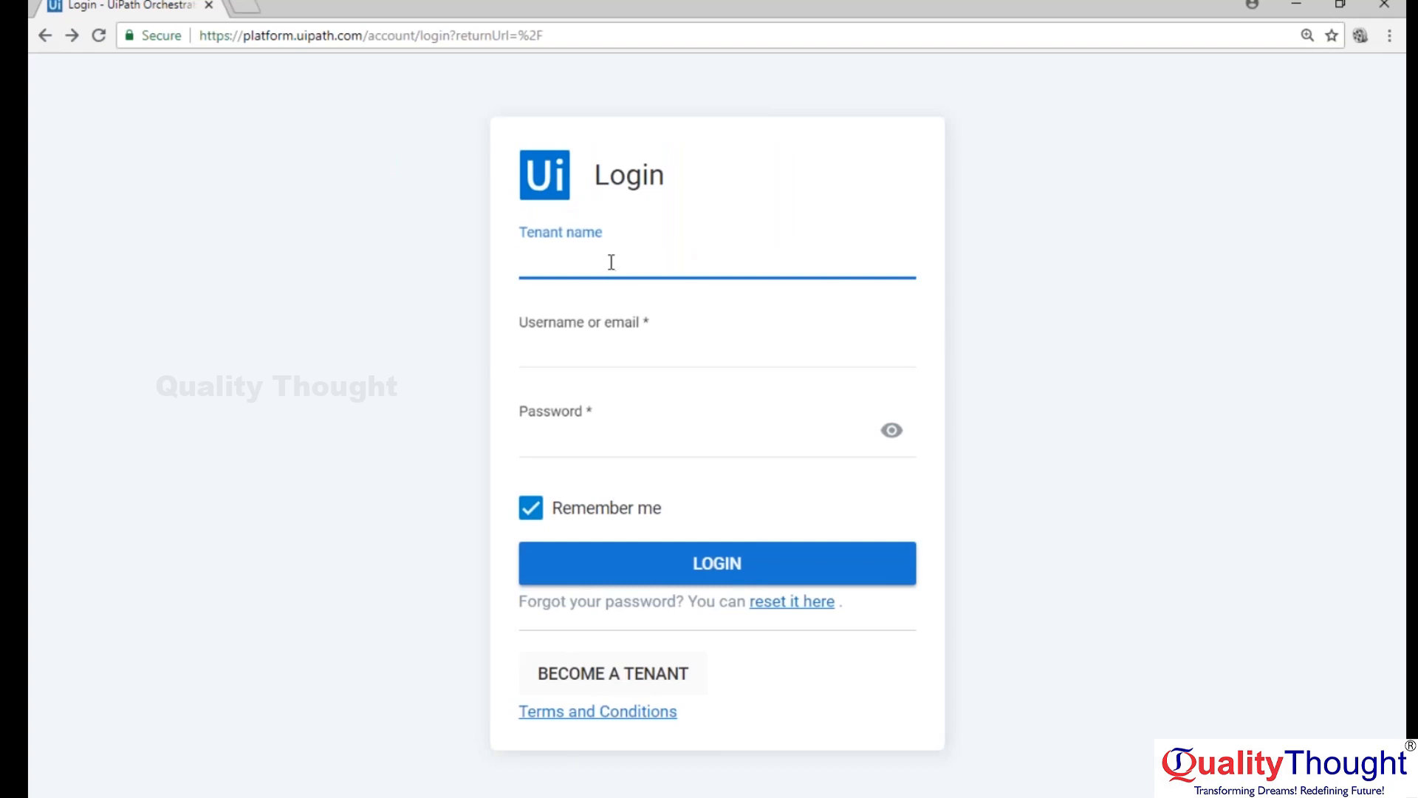
Log in to Orchestrator with the tenant name, username admin and the account password, with Remember me turned off.
text(sangeeth)
key(Tab)
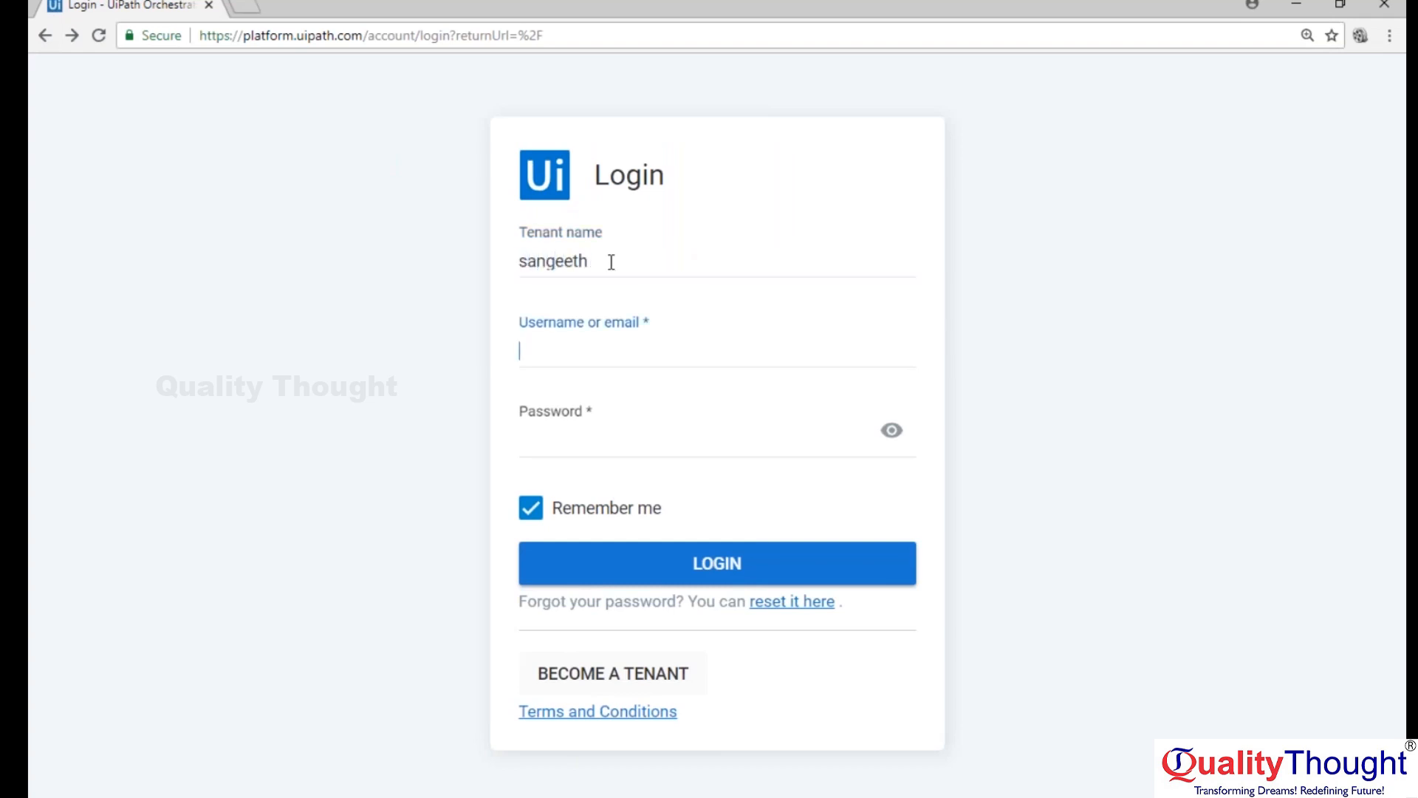
text(admin)
key(Tab)
text(•••••••••)
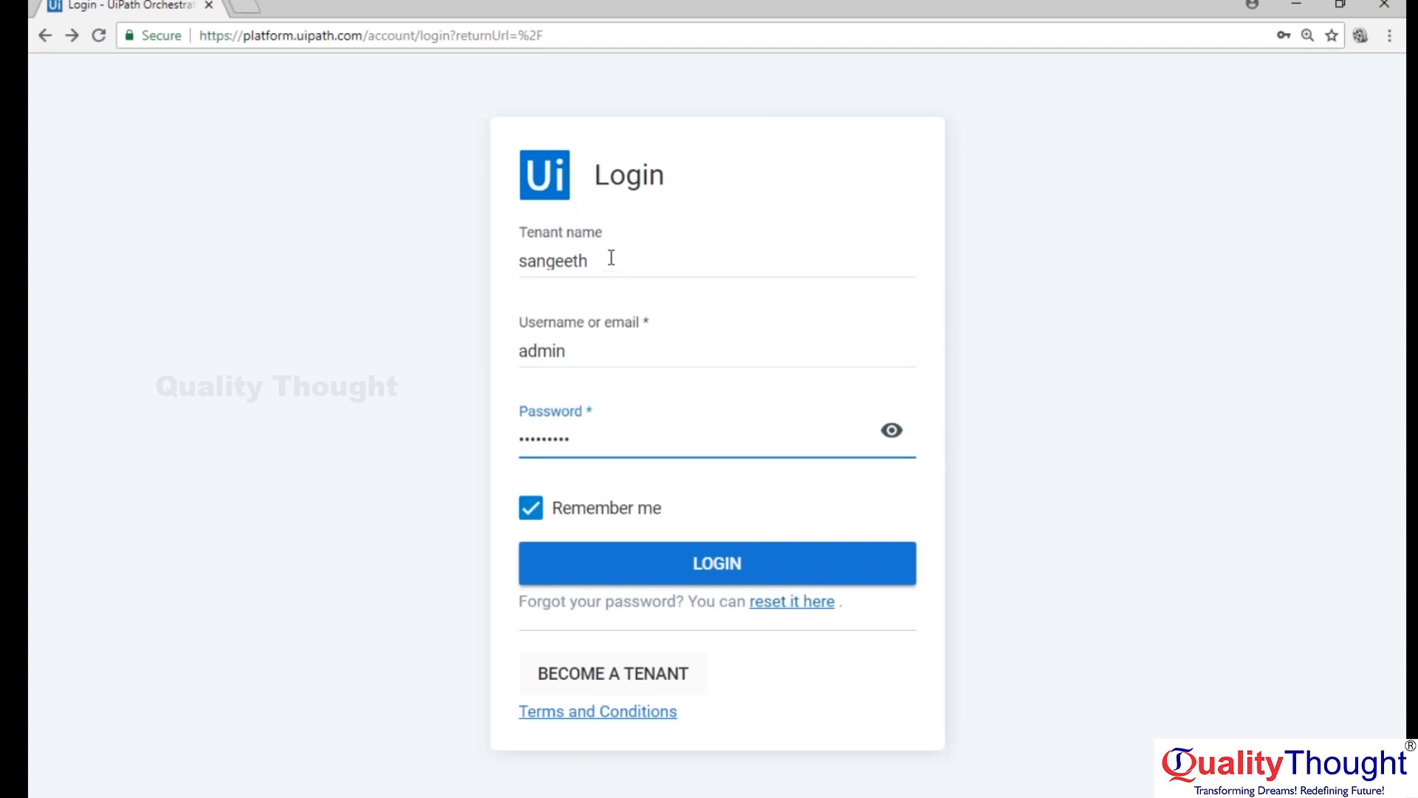
click(531, 521)
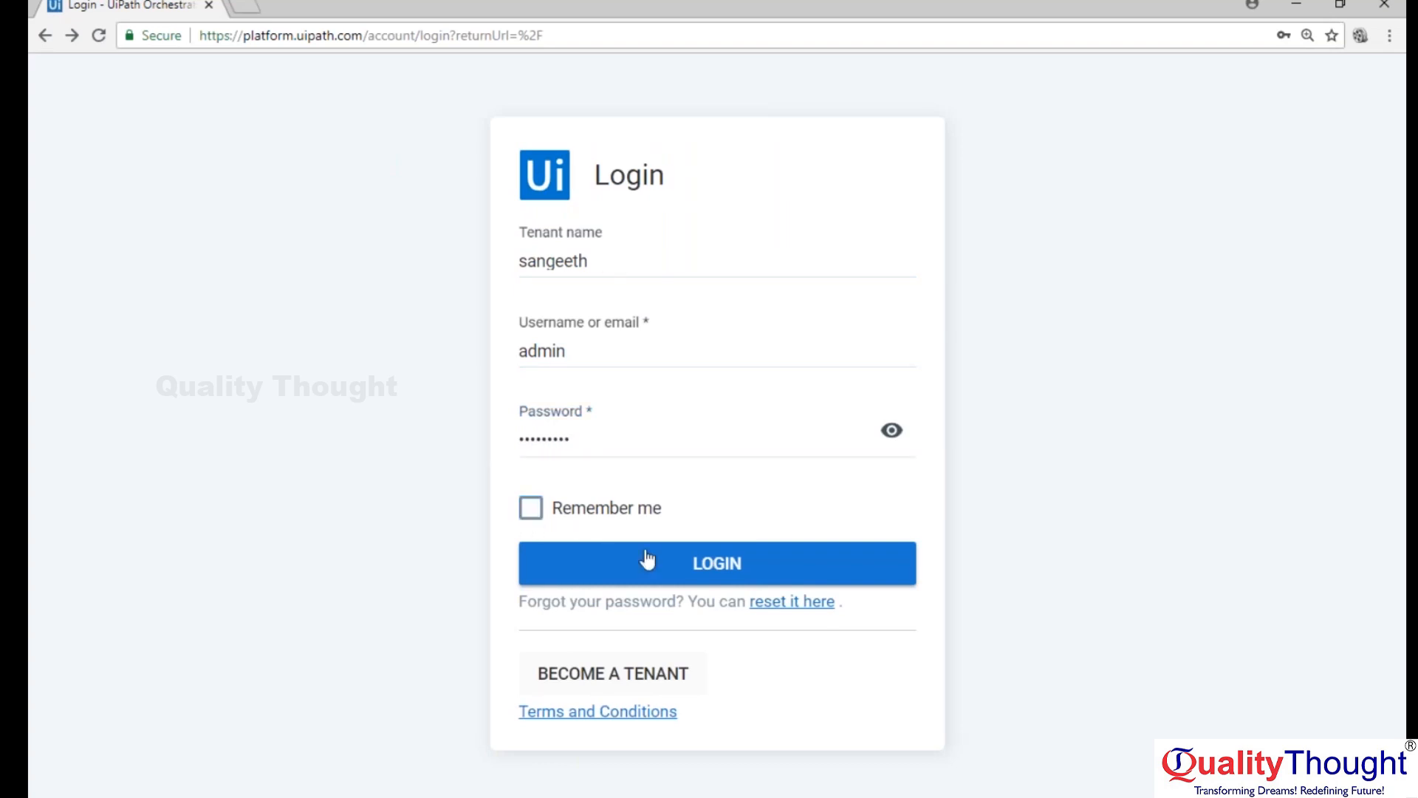
click(703, 567)
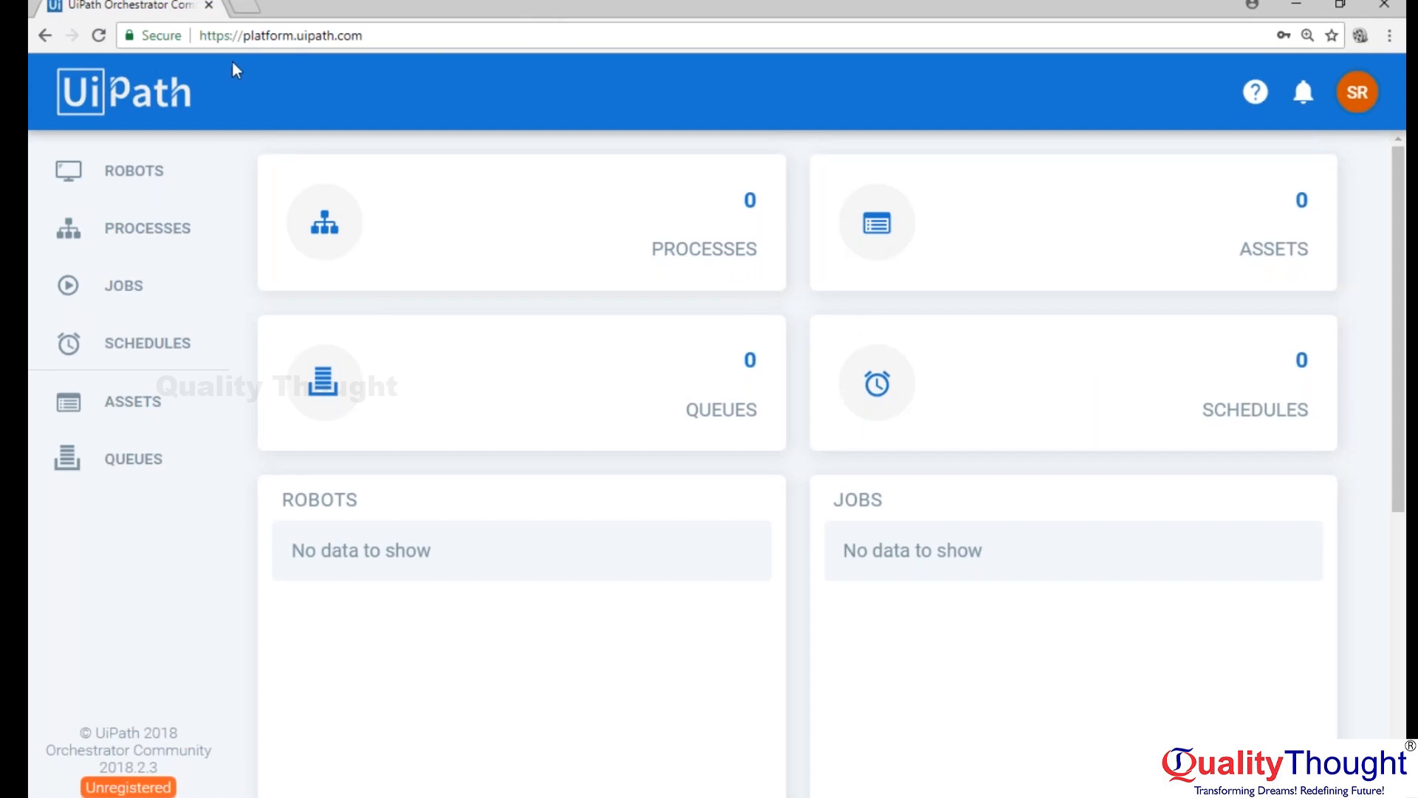
Search Google for "ui robot download" in a new browser tab.
click(374, 39)
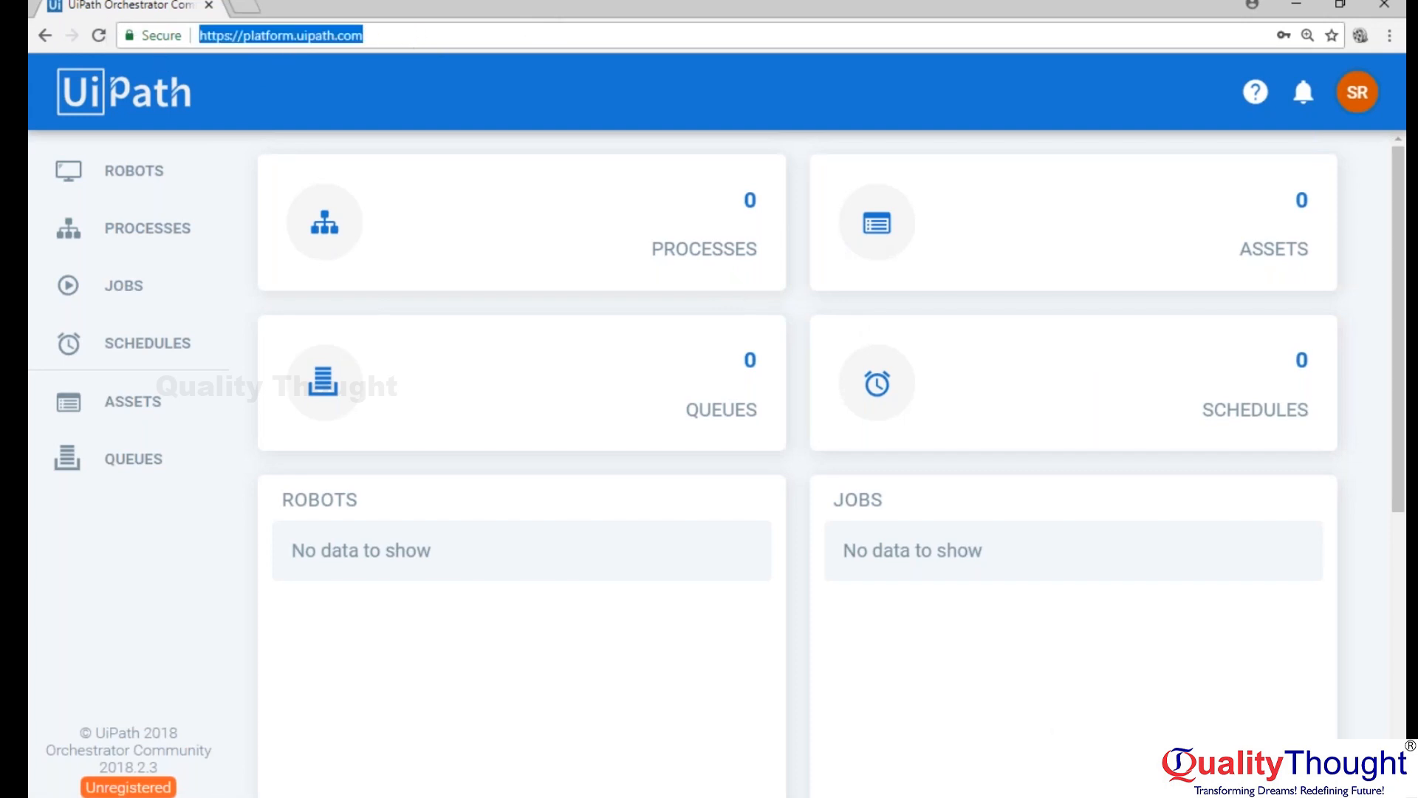
click(1213, 791)
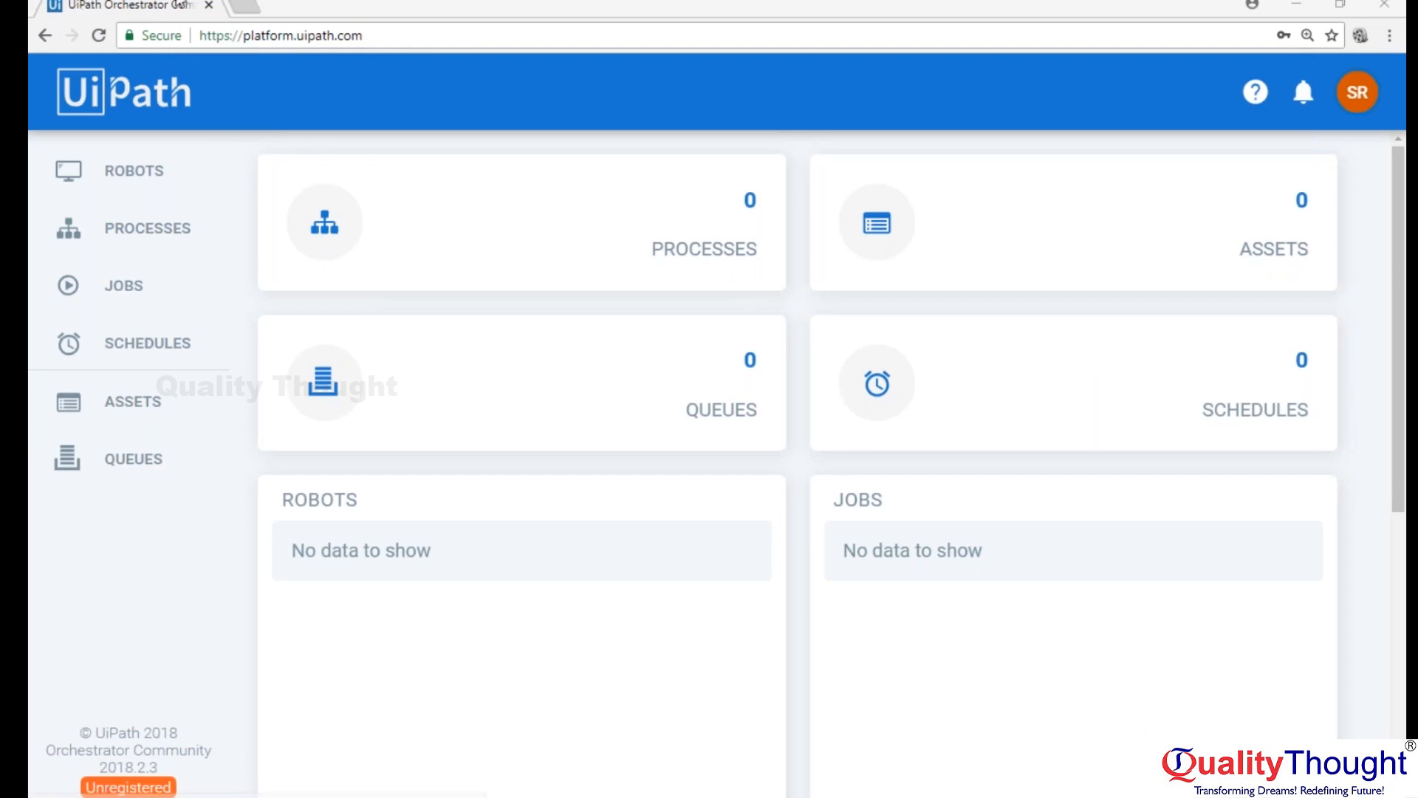
click(243, 7)
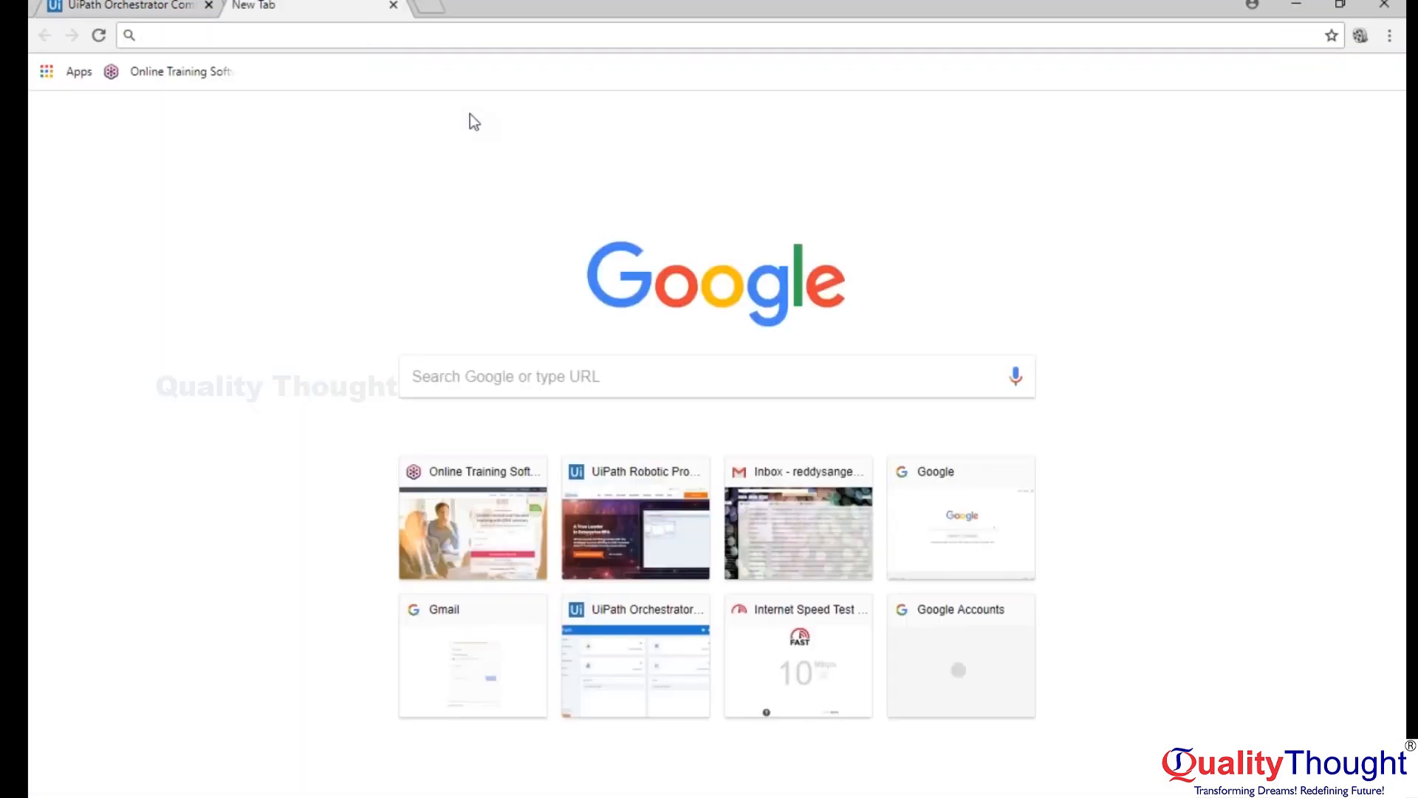
text(ui robot)
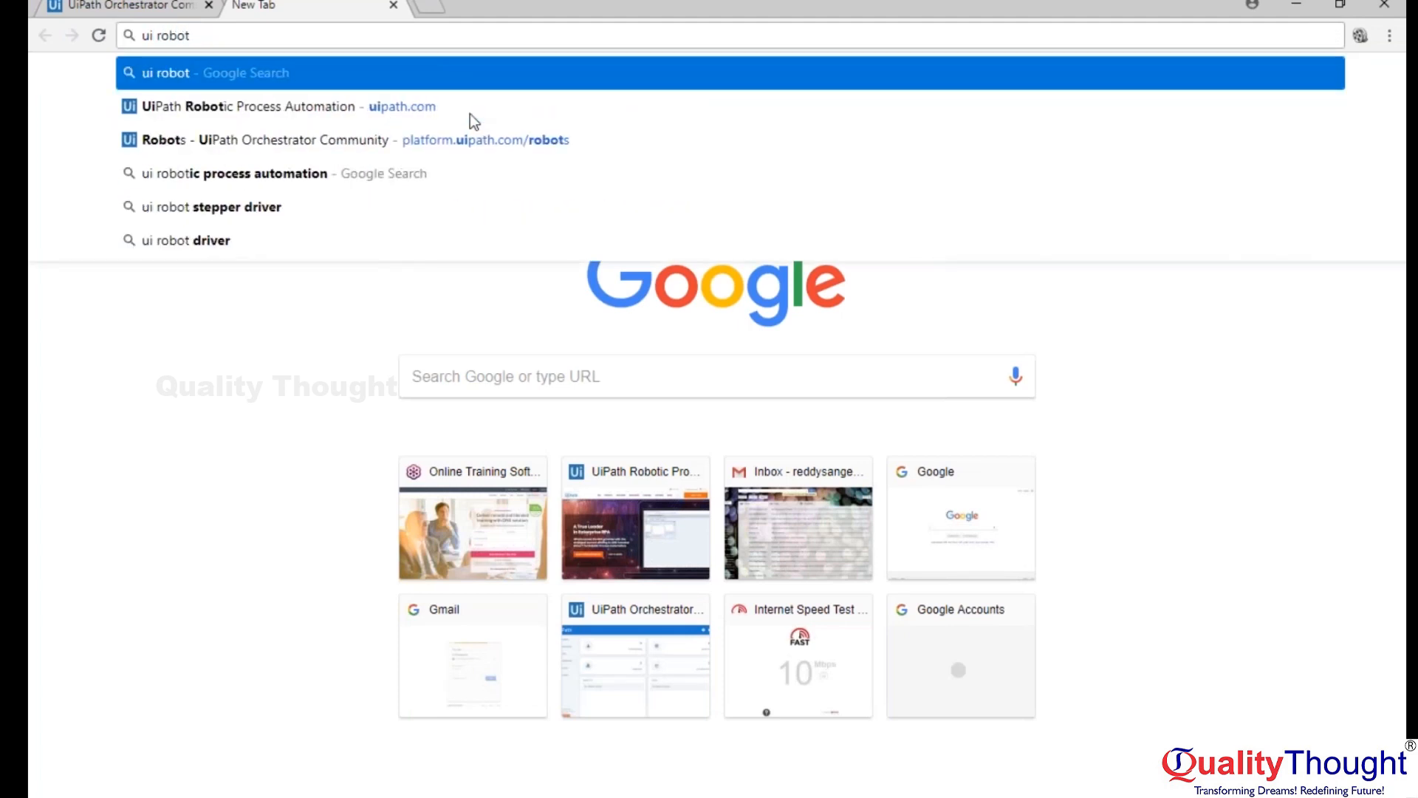
text( d)
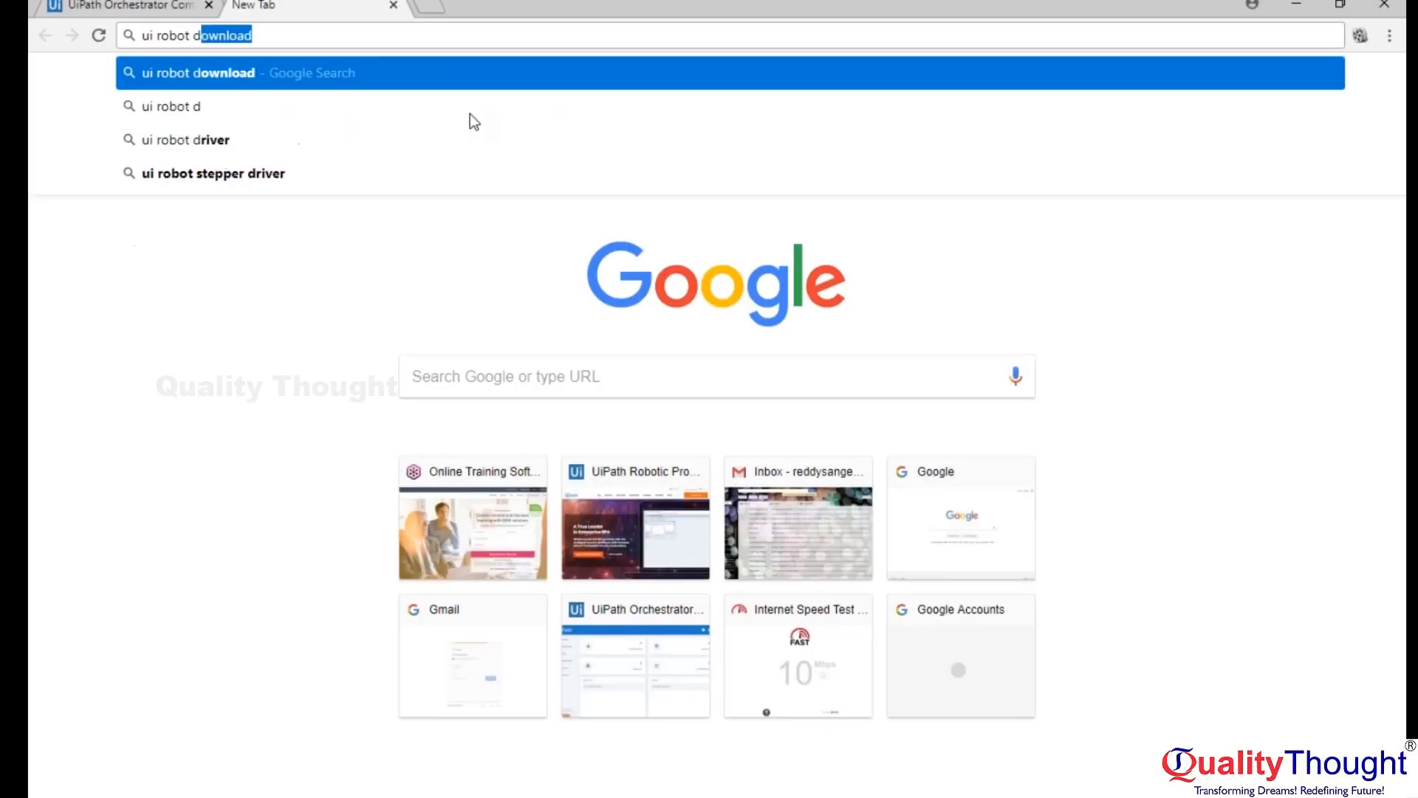
key(Return)
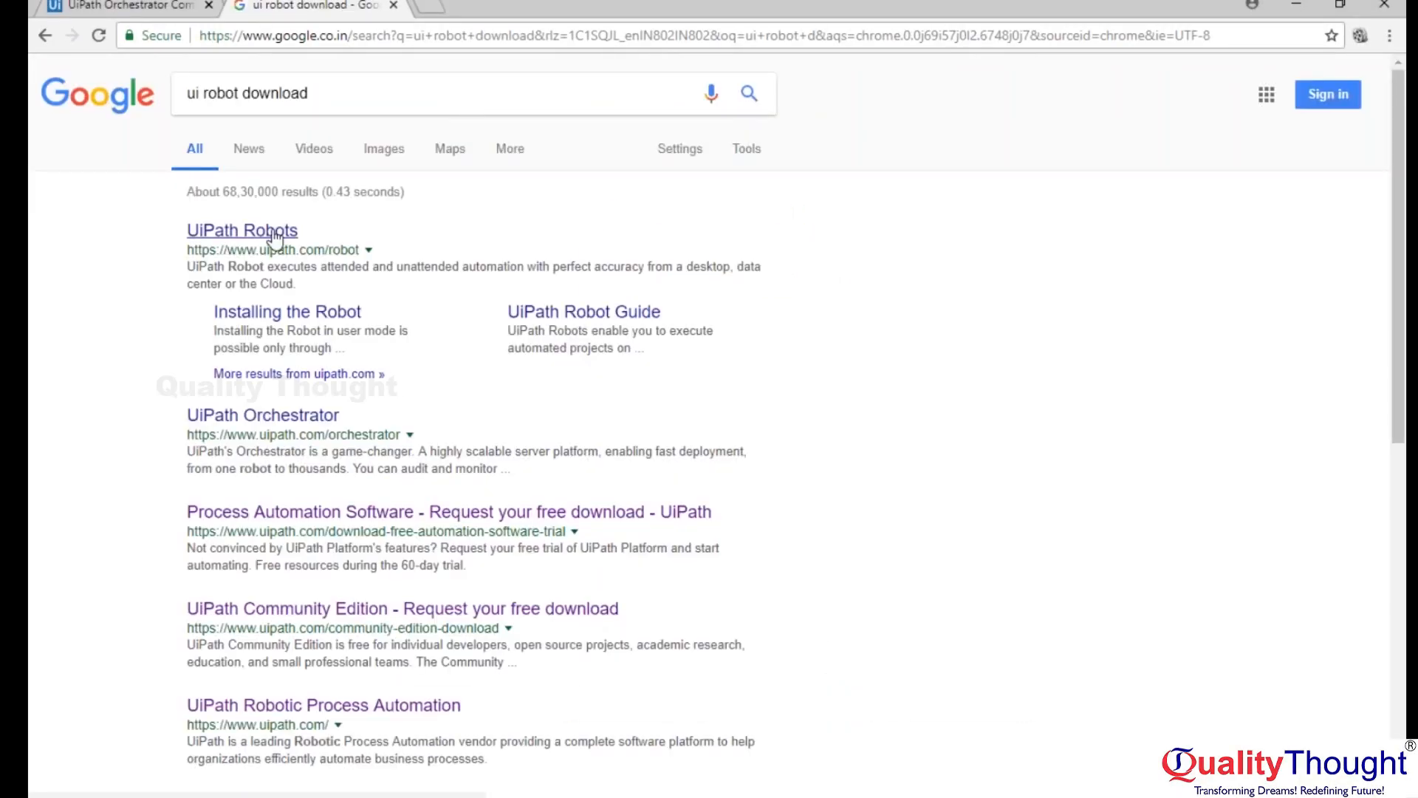
Read the prerequisites and Windows installation sections of the Installing the Robot guide, and look through the remaining search results.
click(305, 316)
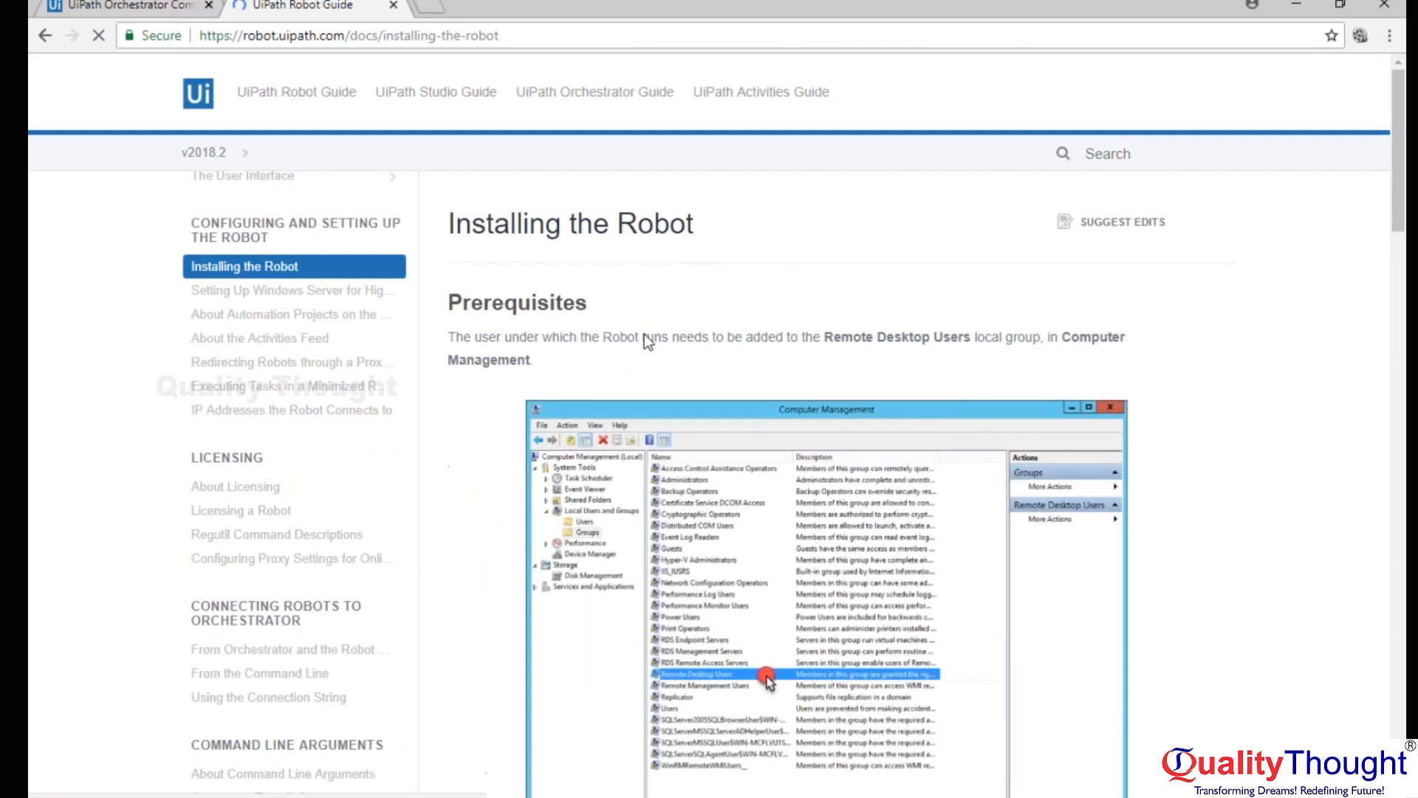
scroll(1060, 390, down, 6)
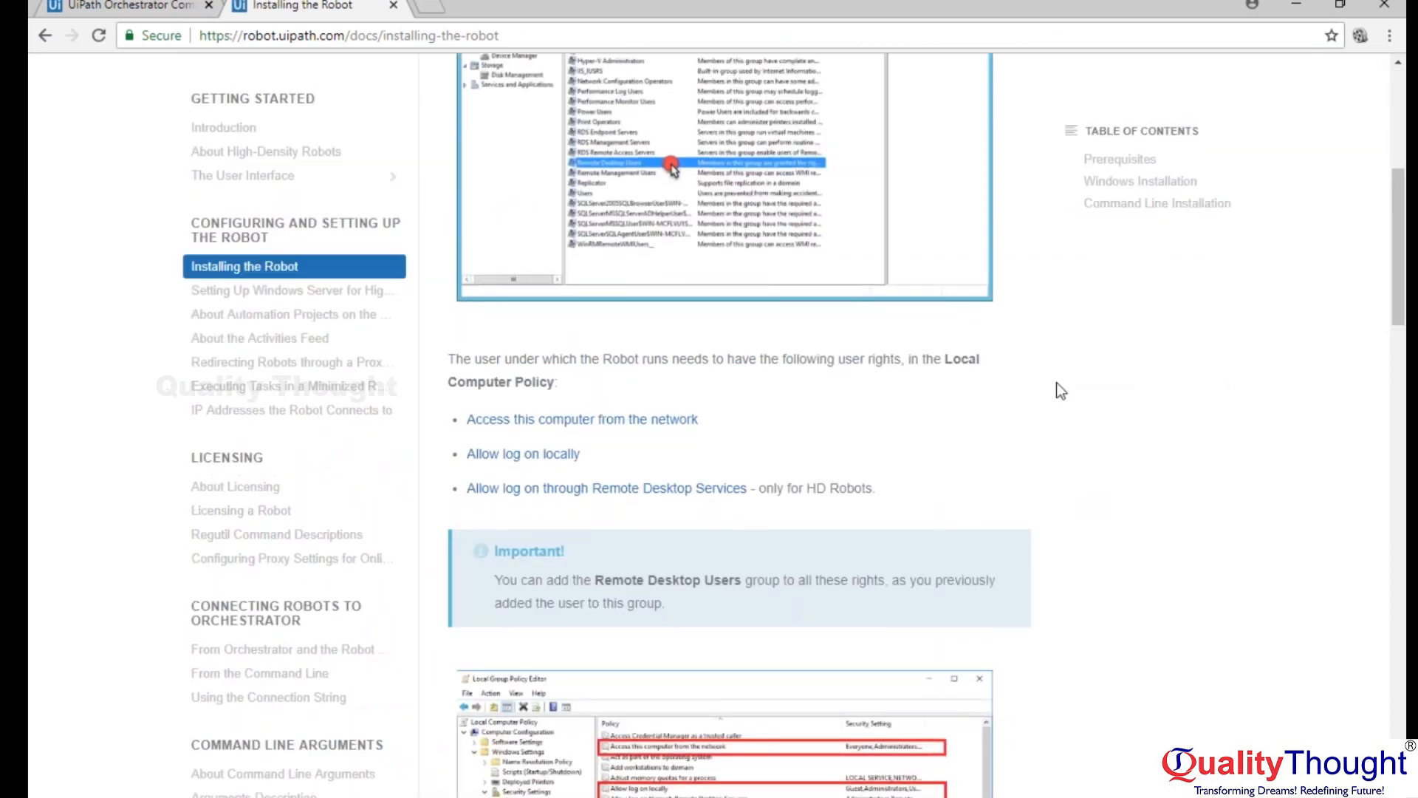
scroll(1060, 390, down, 10)
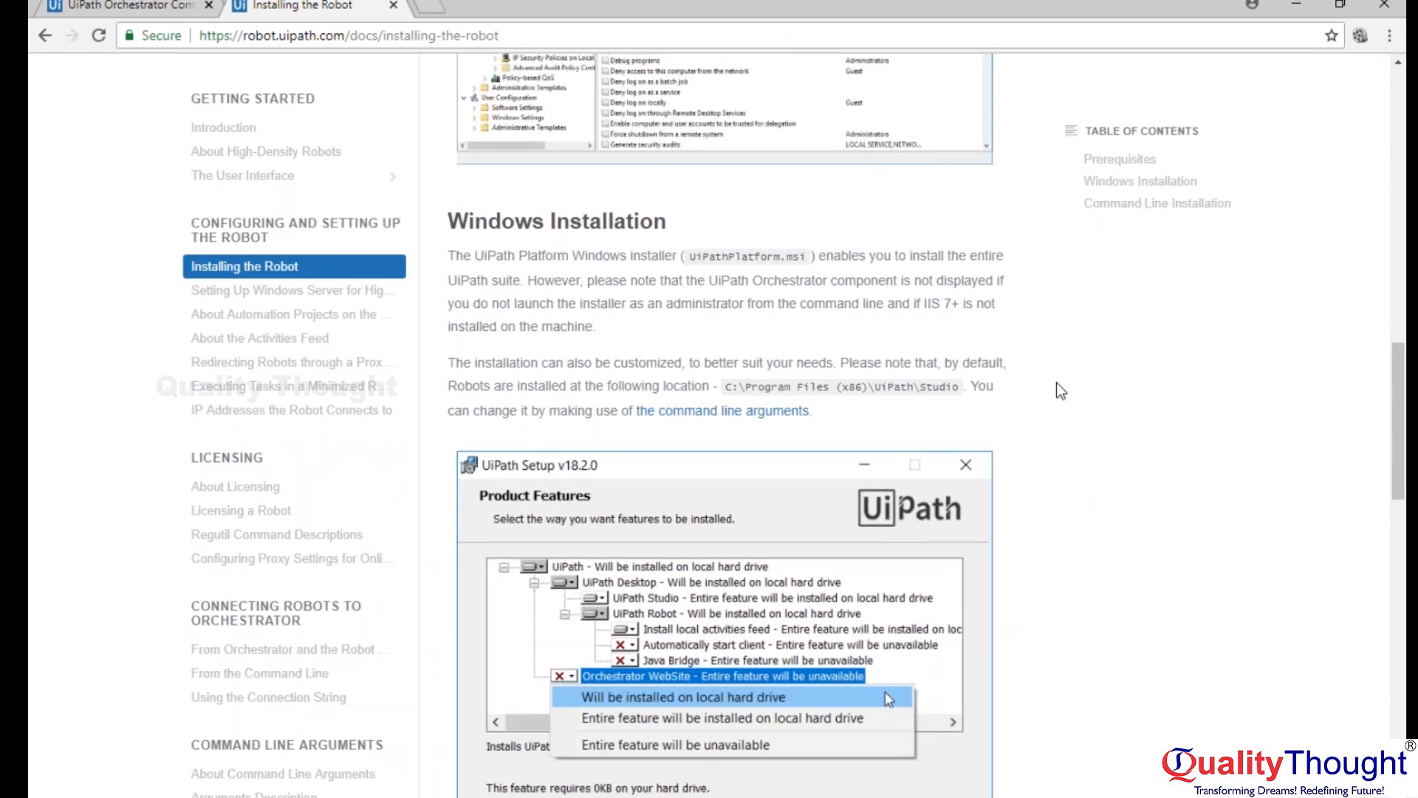
scroll(1061, 390, up, 10)
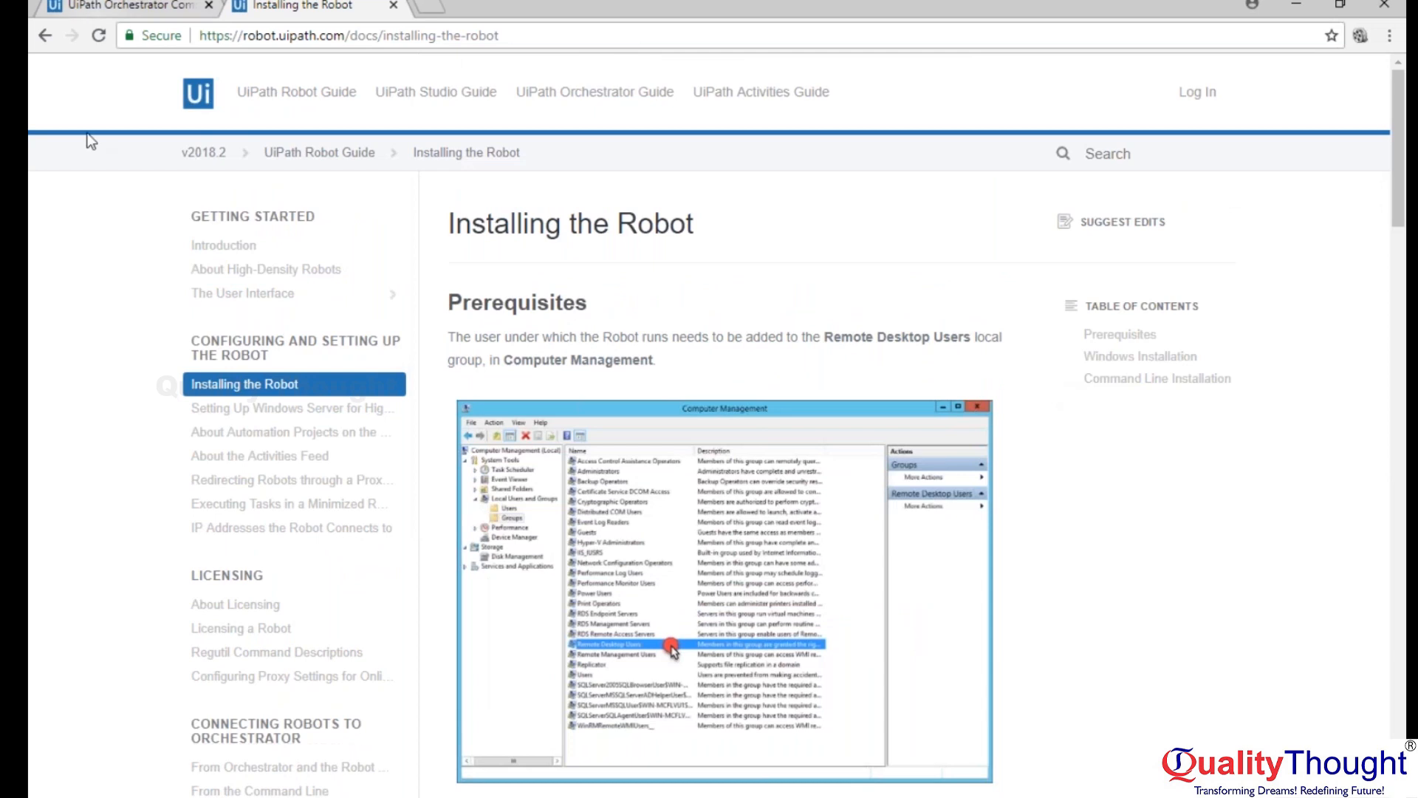
click(45, 36)
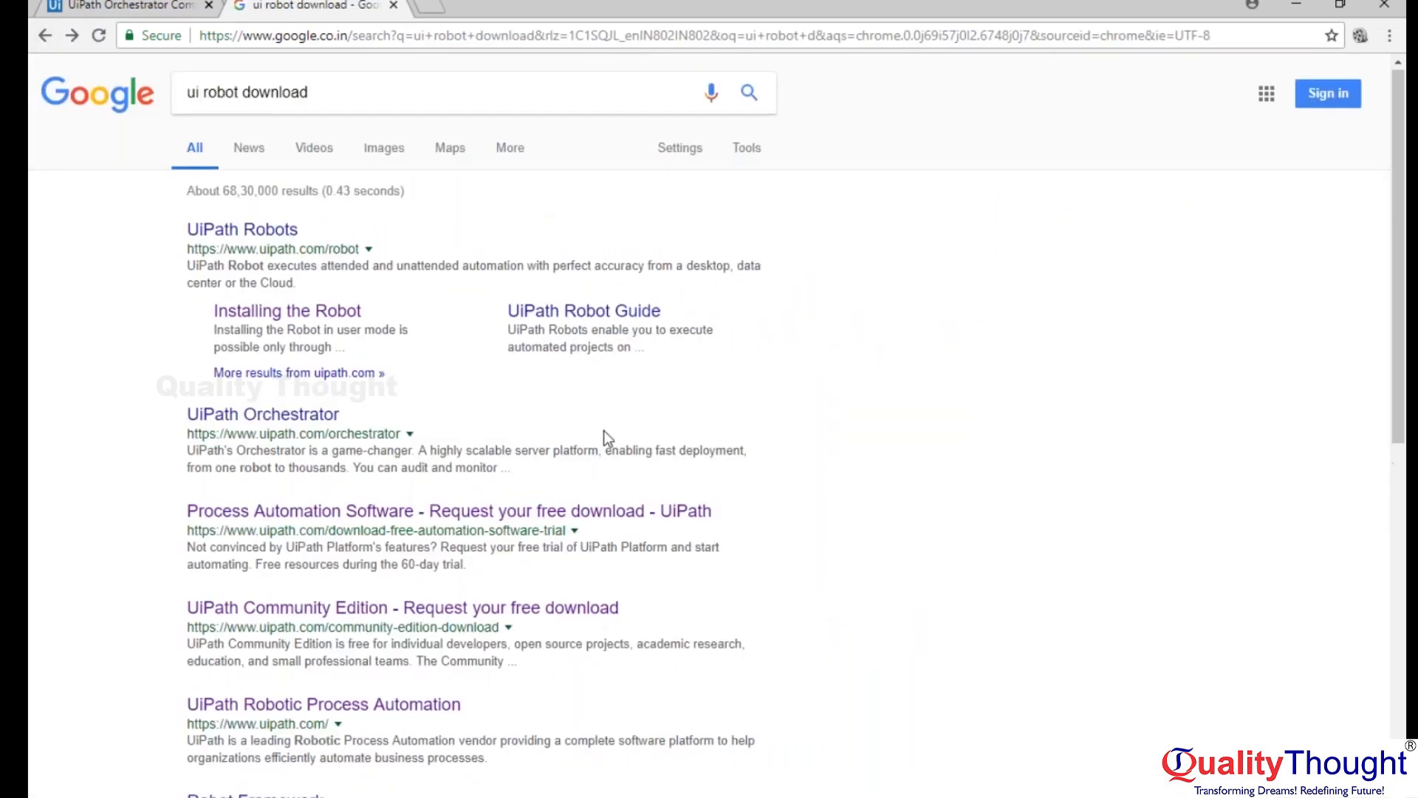
scroll(566, 422, down, 3)
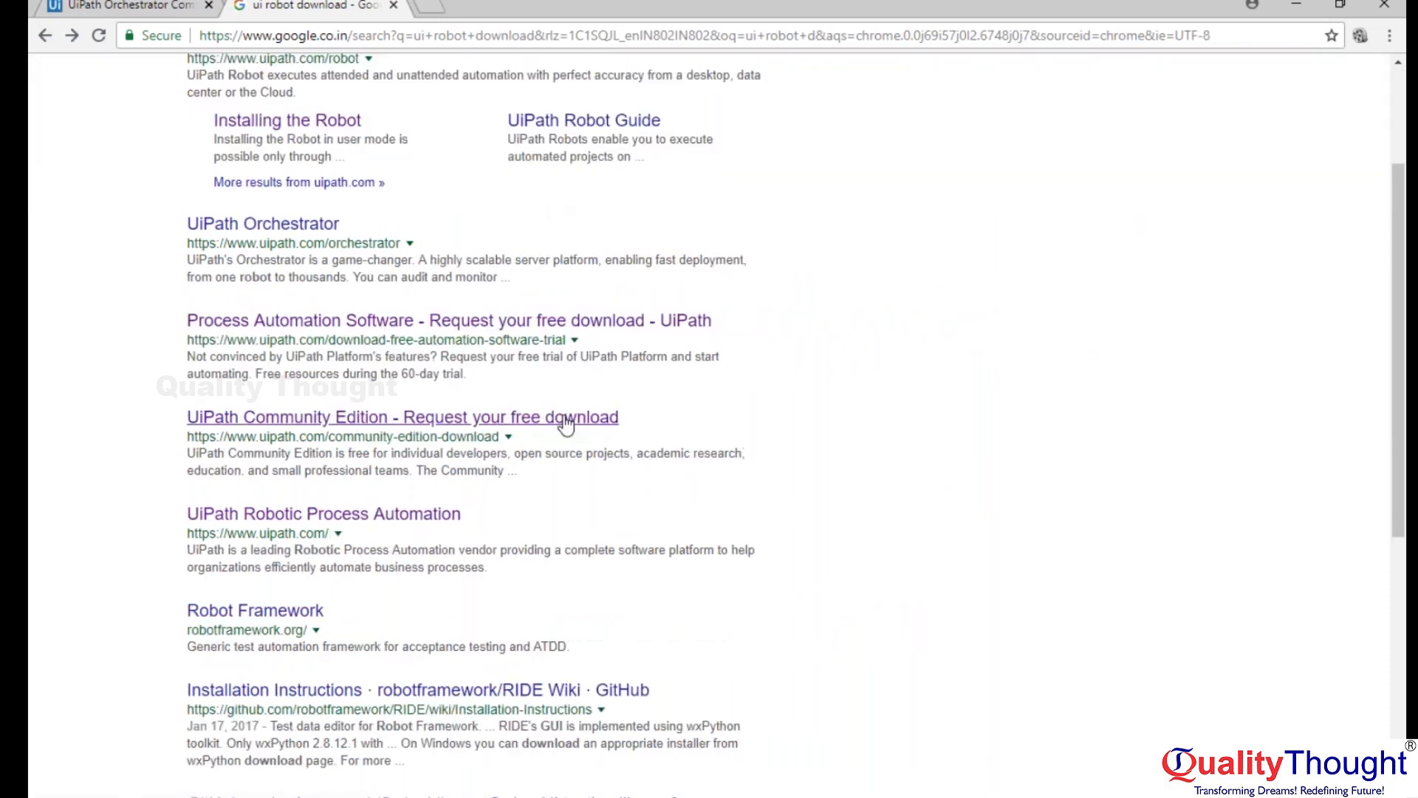
scroll(889, 407, down, 4)
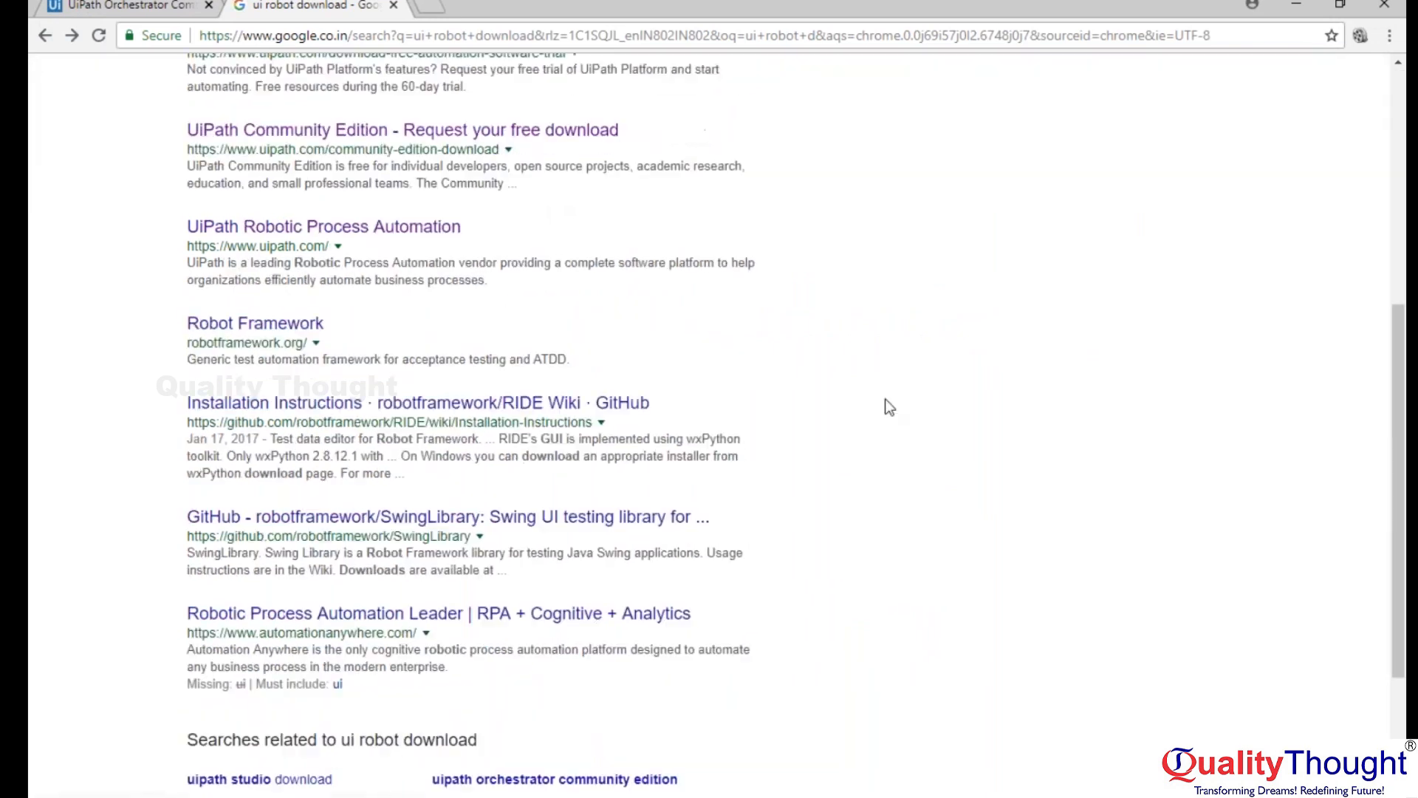
scroll(734, 379, up, 1)
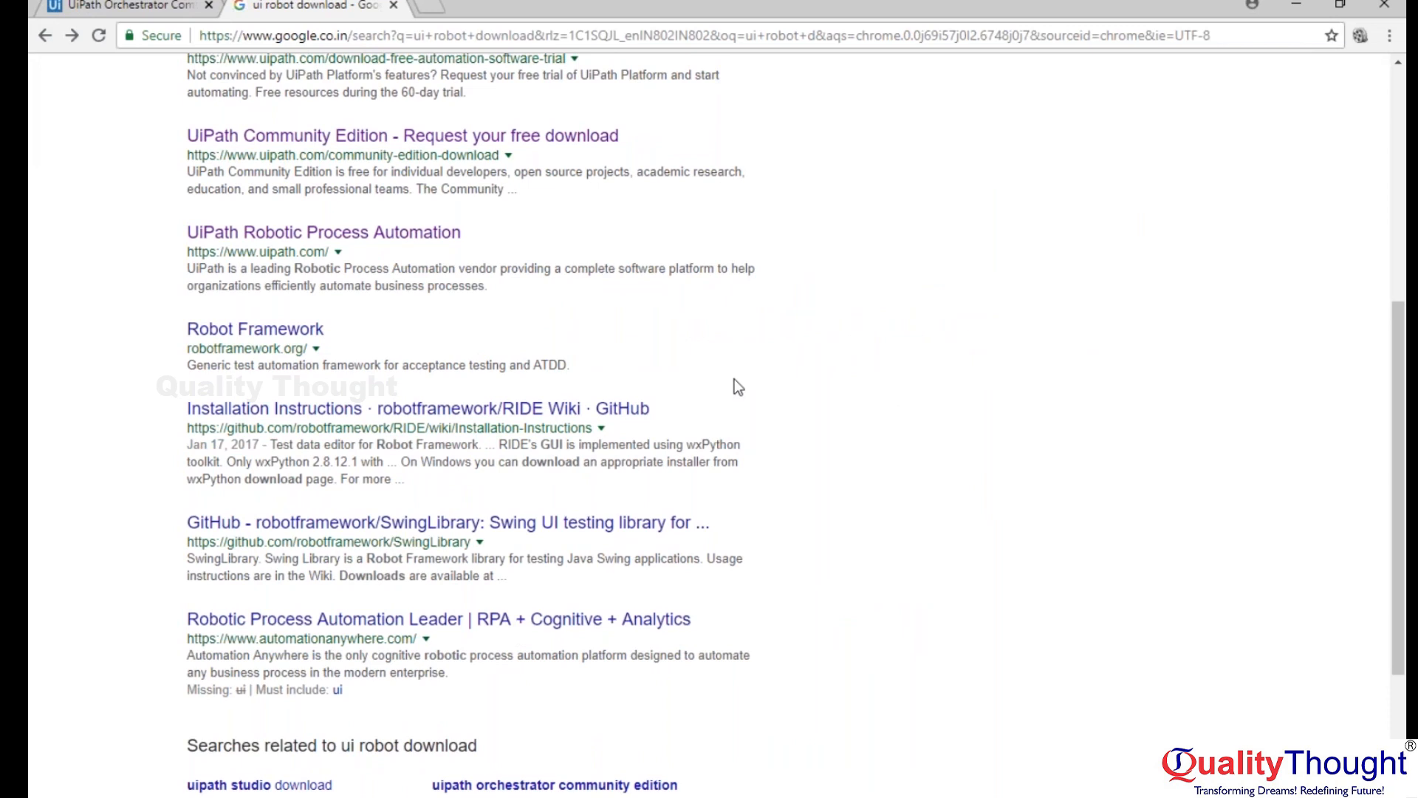
scroll(734, 379, up, 6)
Switch to UiPath Studio and open the Main workflow from the demo1 project folder.
key(alt+Tab)
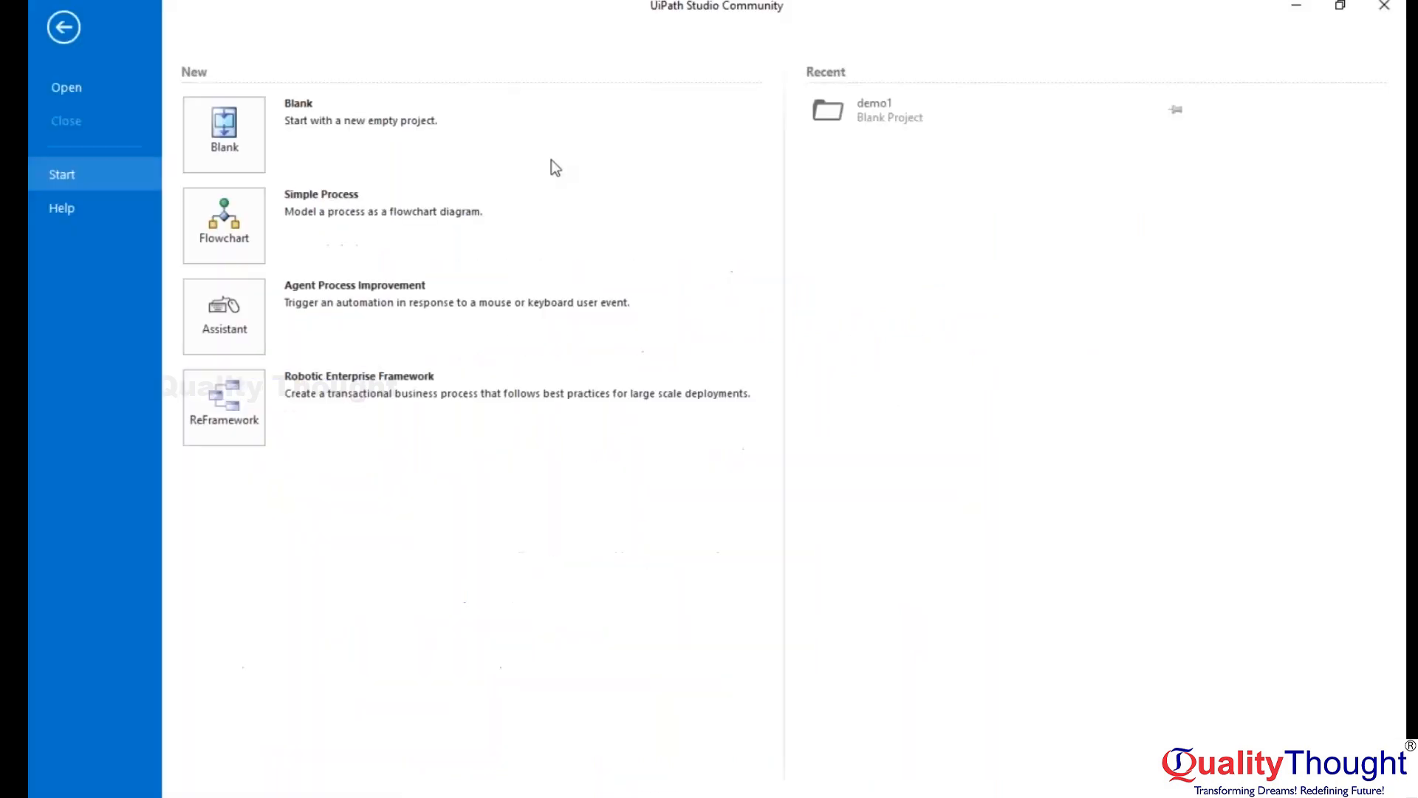
click(69, 28)
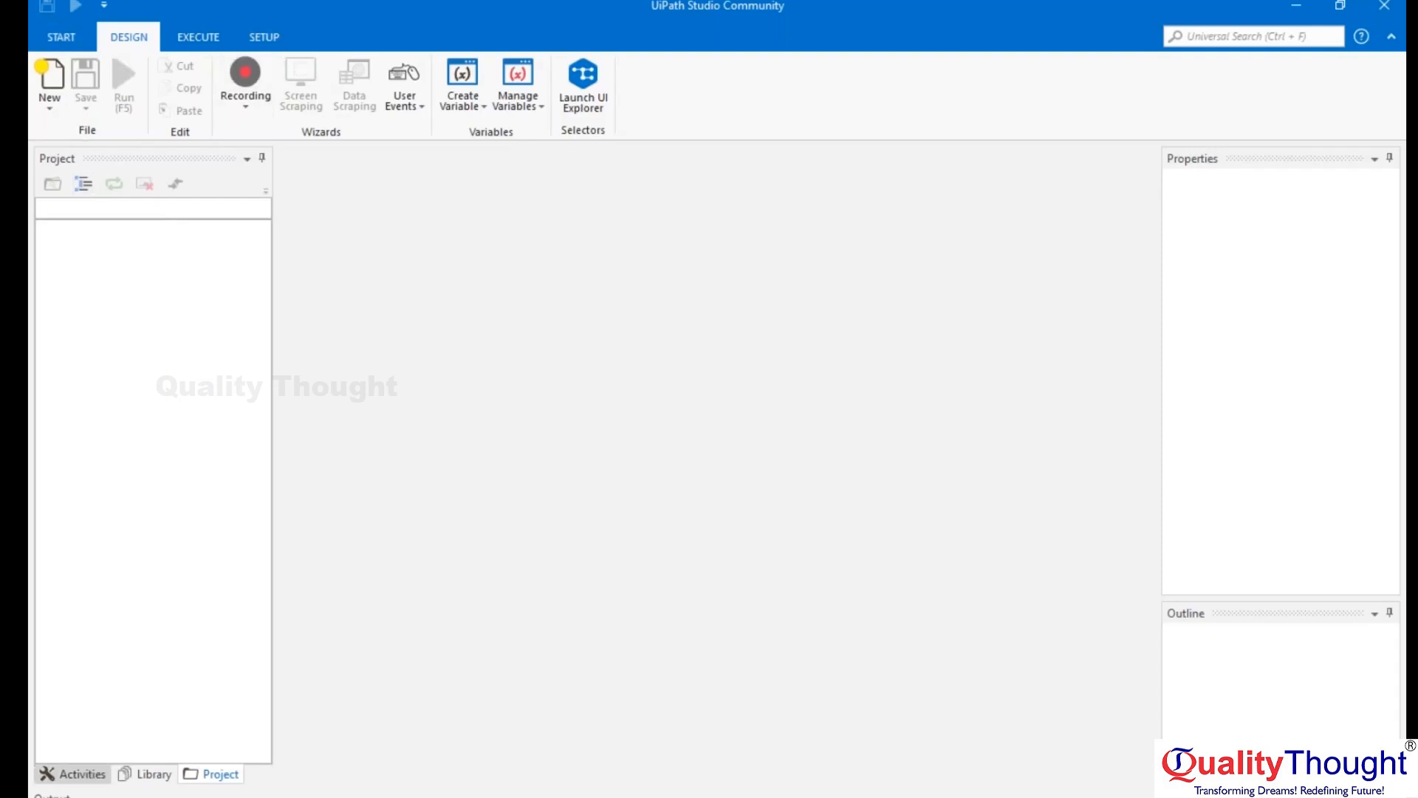
click(65, 33)
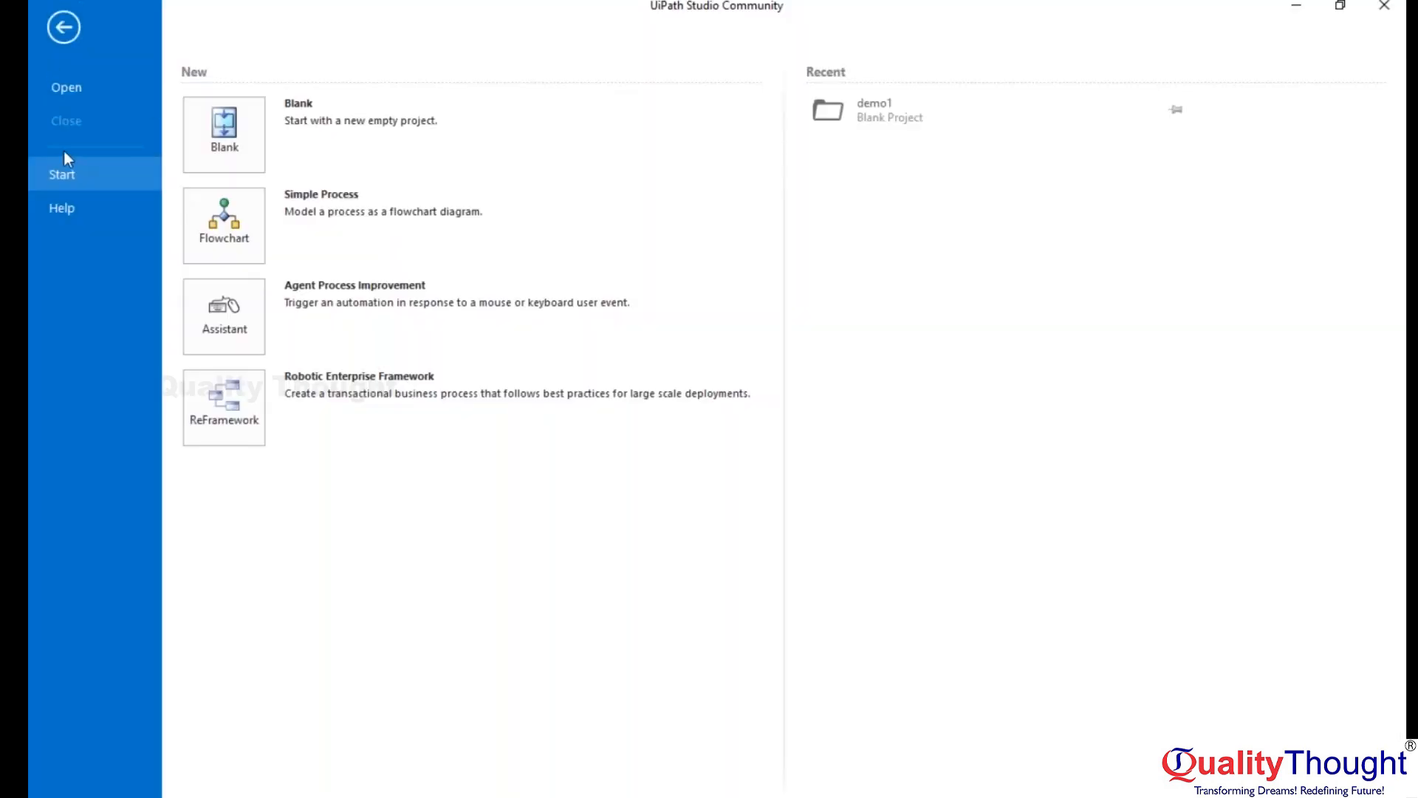
click(68, 86)
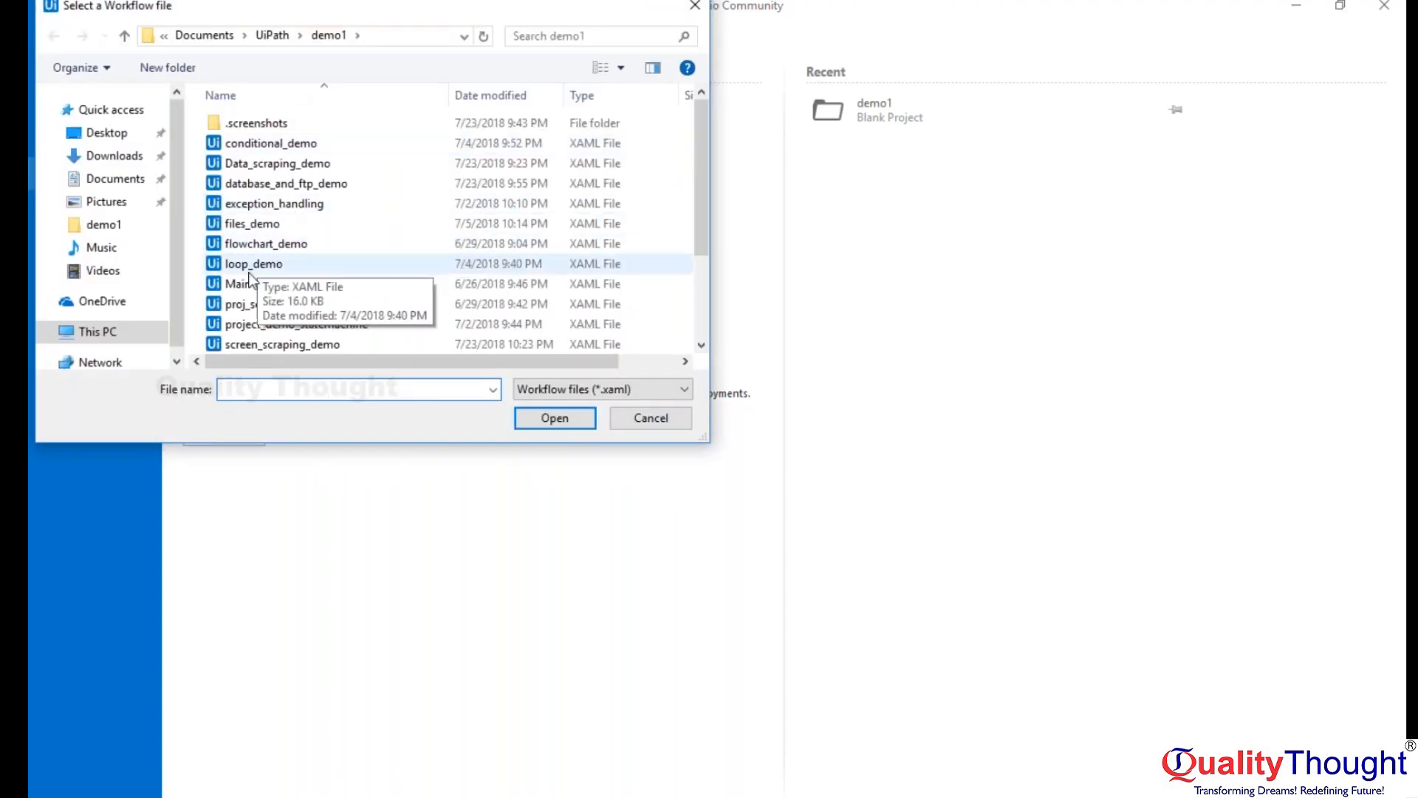
click(258, 286)
click(547, 414)
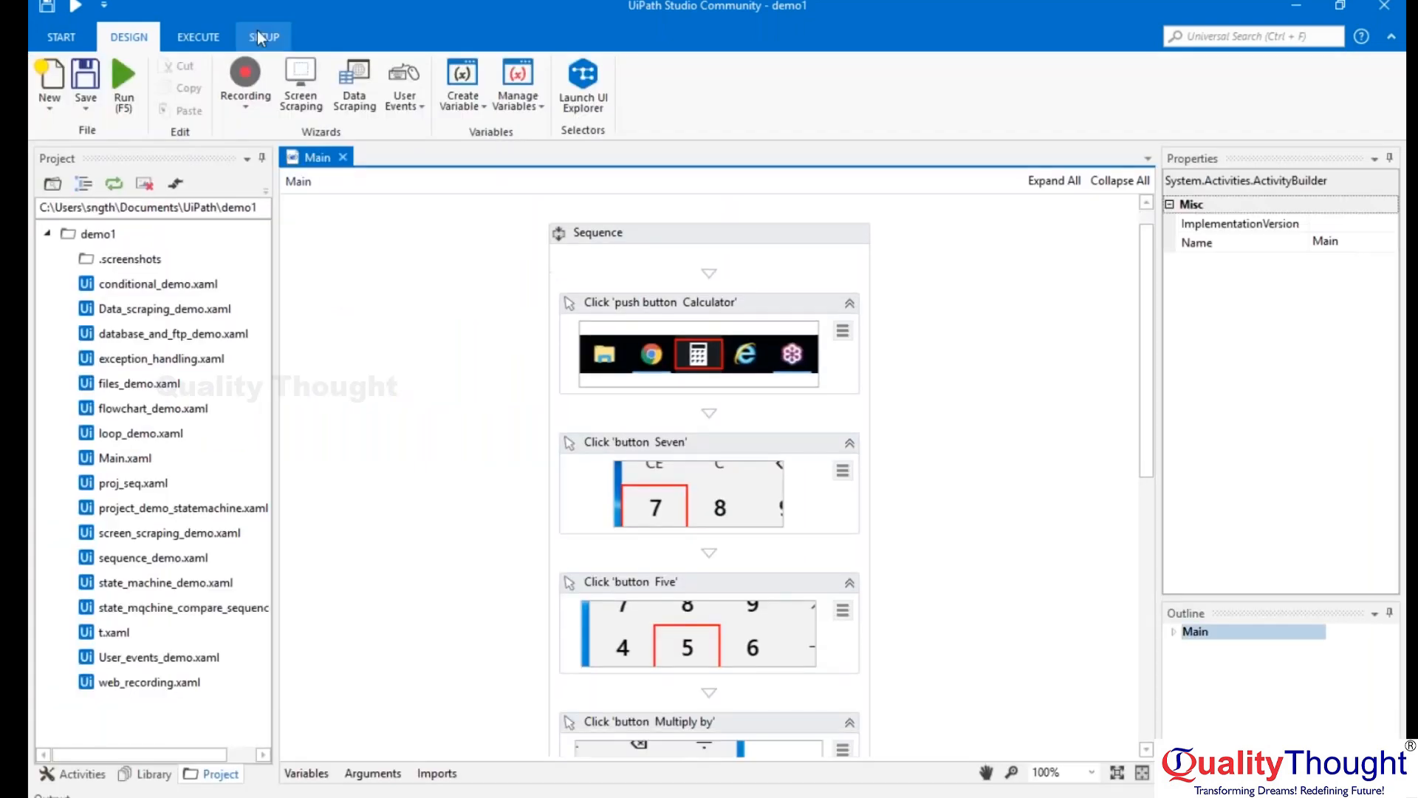
Try to publish the demo1 project.
click(257, 31)
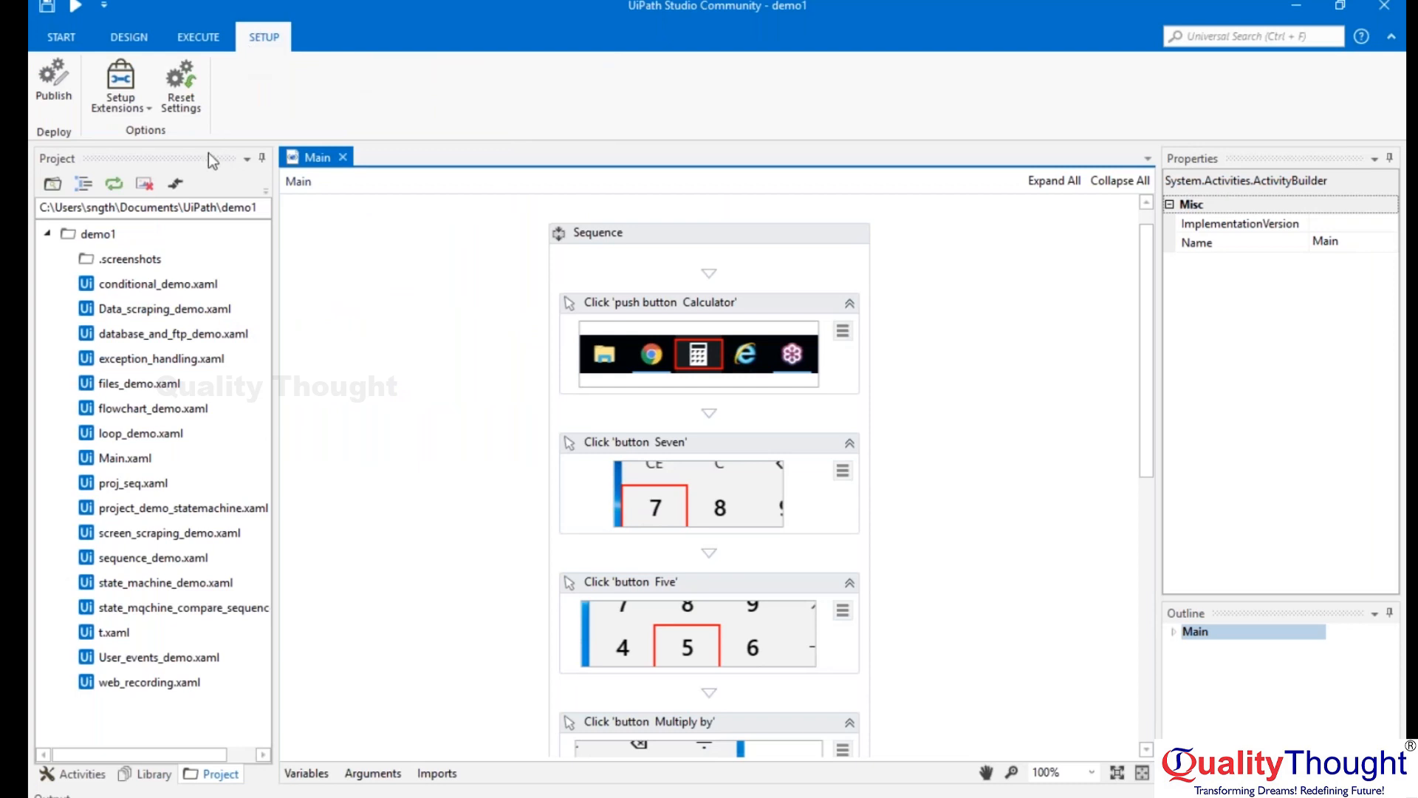
click(141, 108)
click(140, 105)
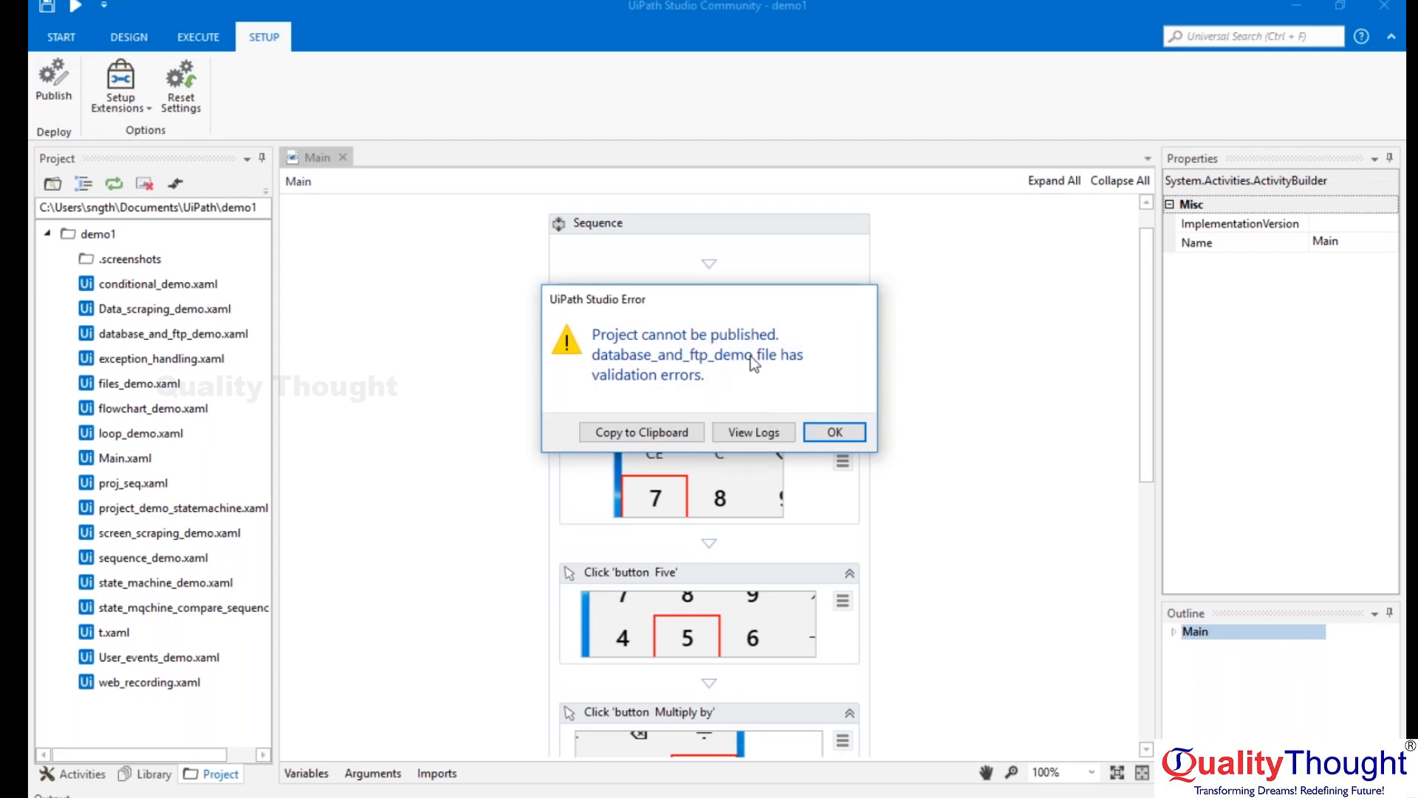
click(843, 431)
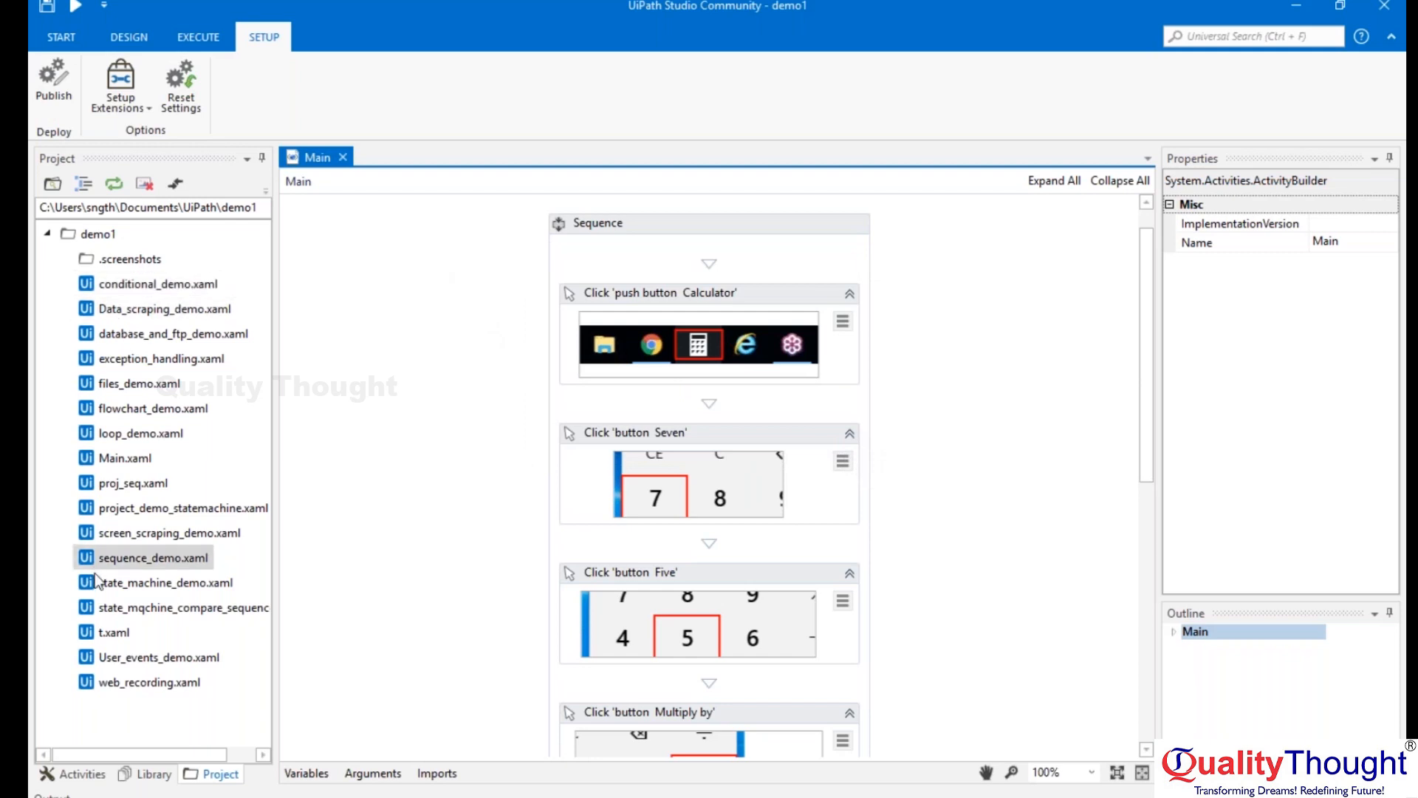
View the web_recording workflow, close it, and switch back to the search results in Chrome.
click(156, 685)
double_click(157, 687)
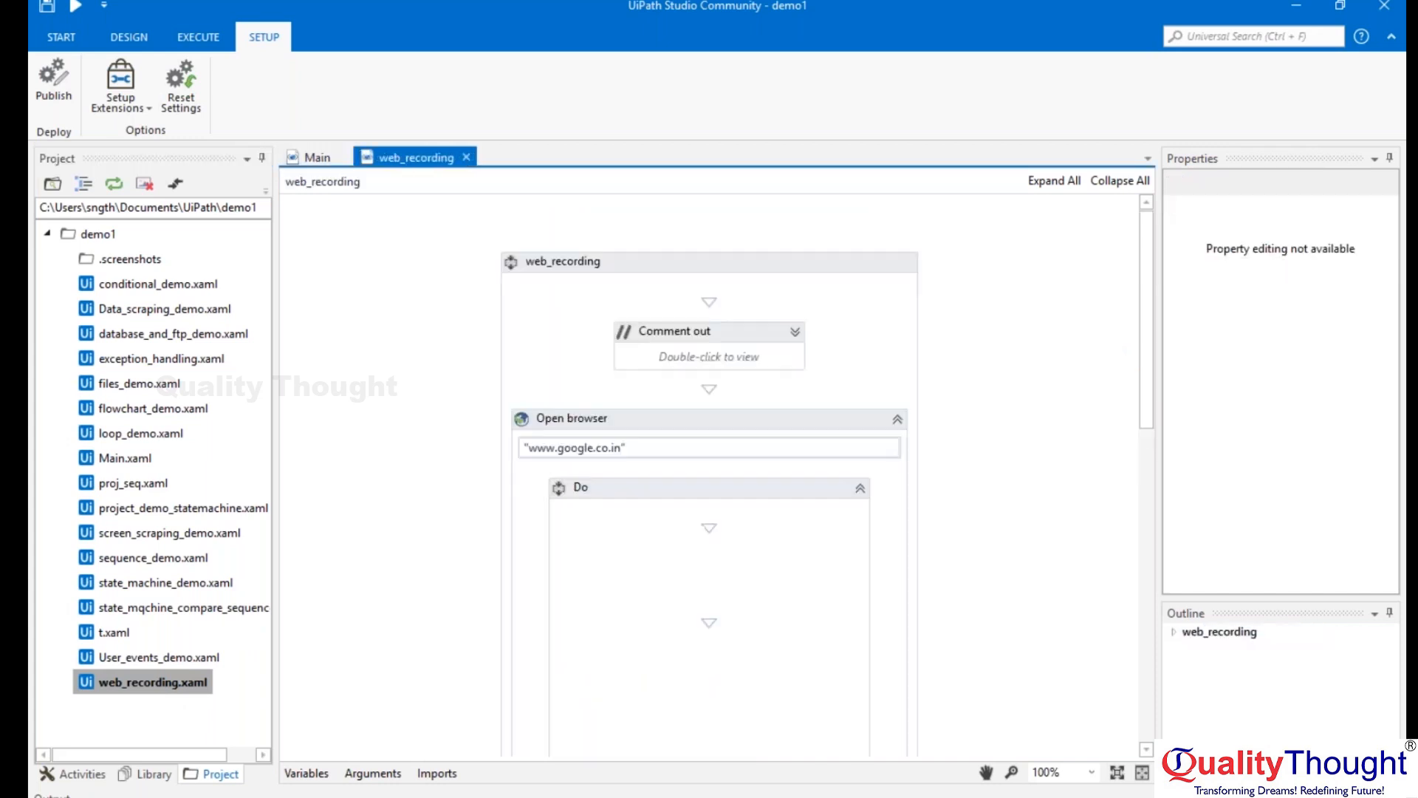
click(466, 158)
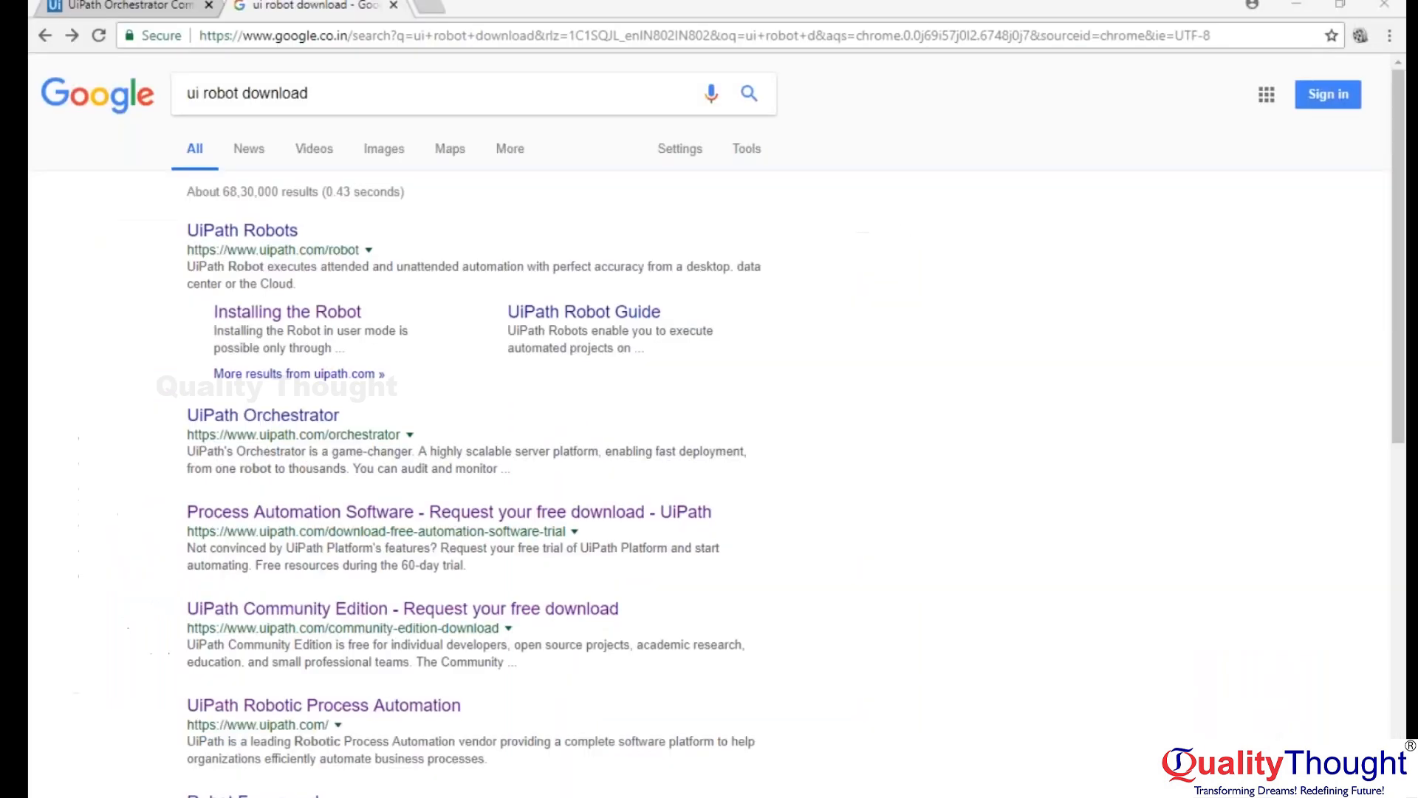
click(1214, 775)
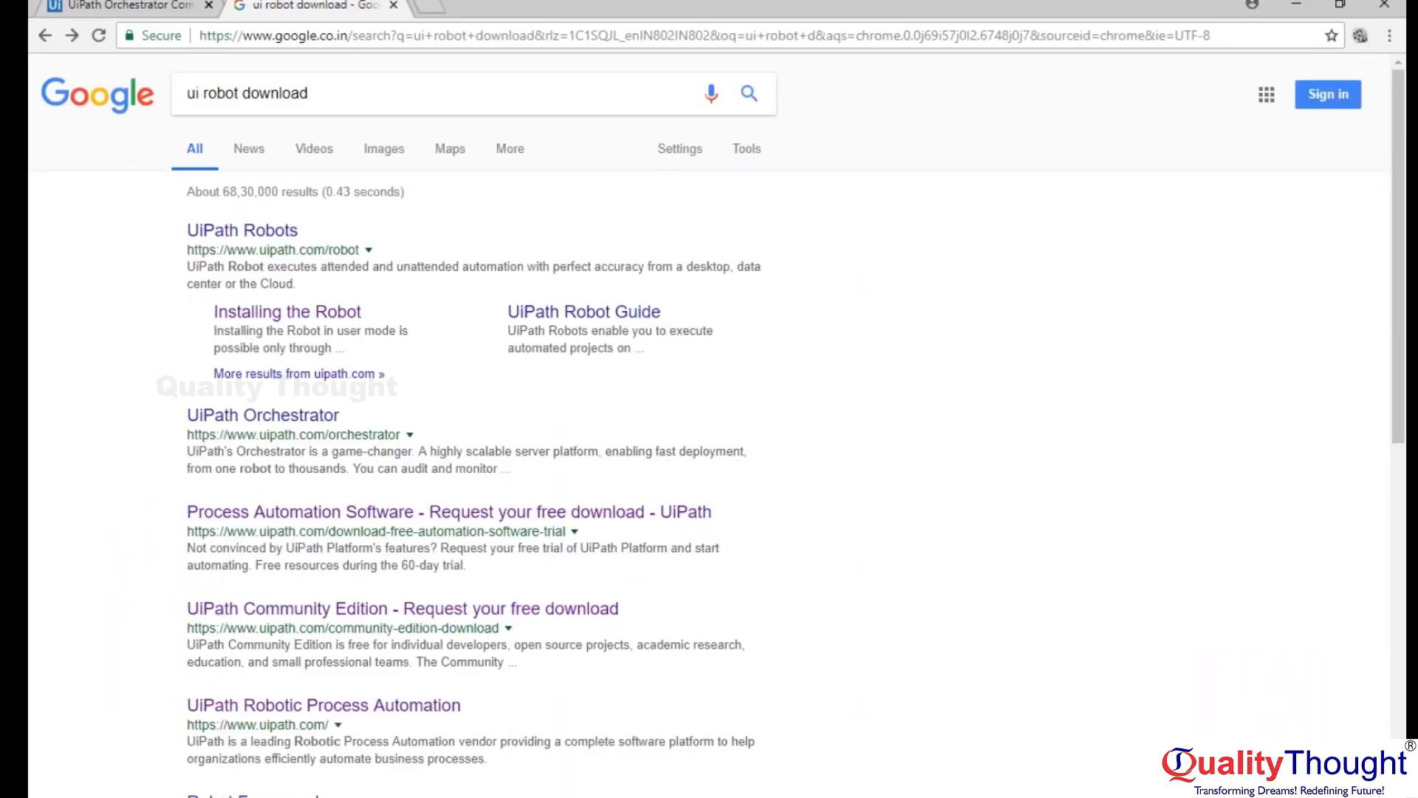
Close the search results and open the Orchestrator settings page.
click(394, 7)
click(423, 29)
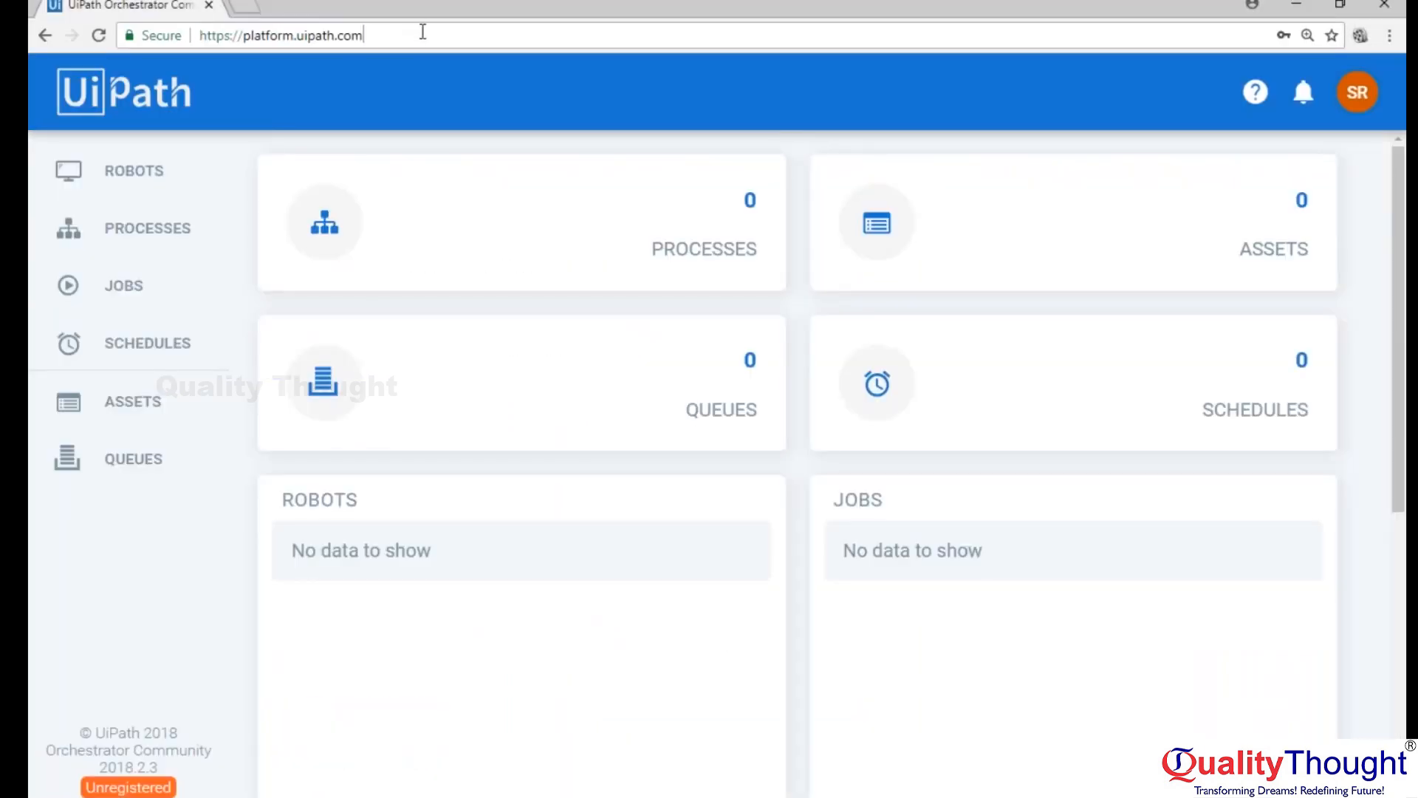
click(1358, 94)
click(1204, 190)
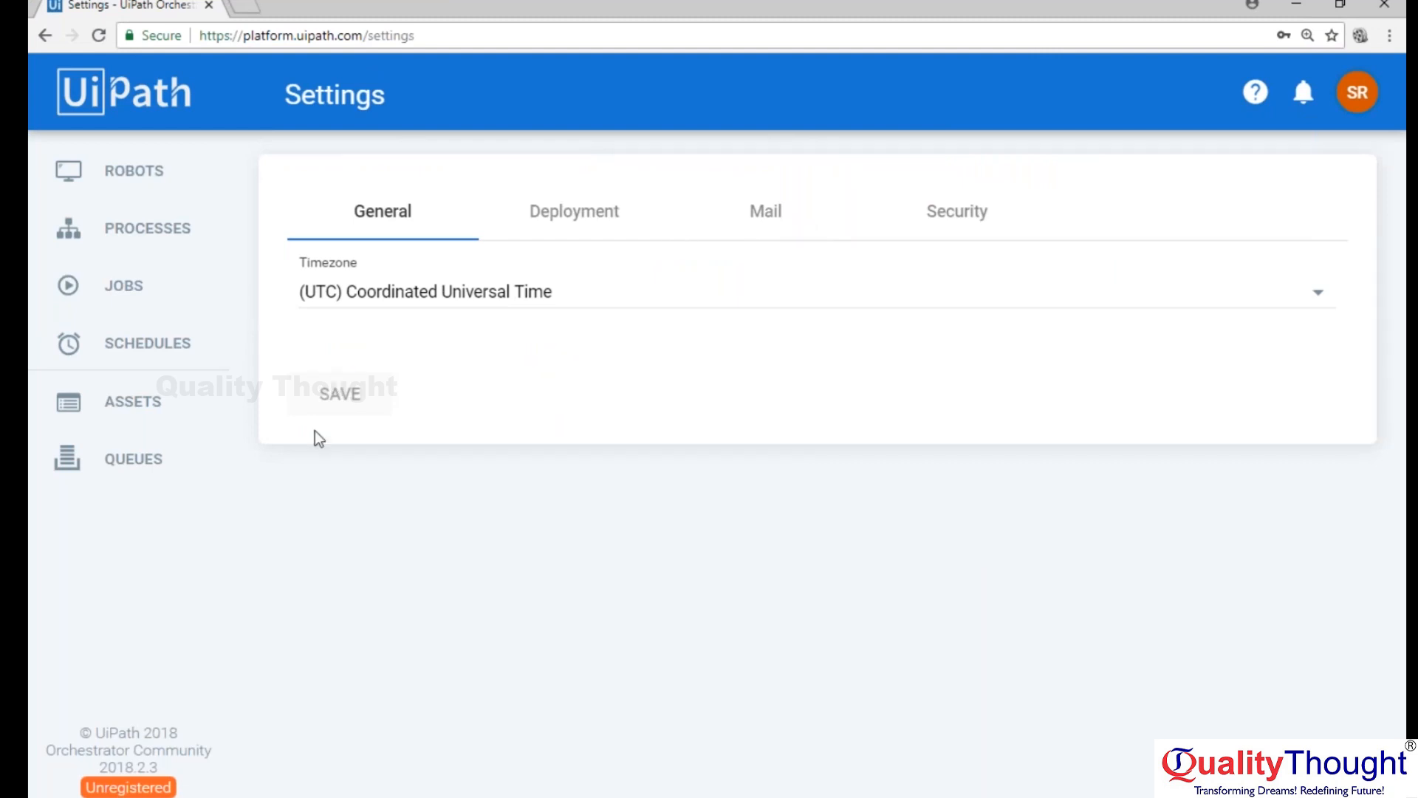
Look through the Queues, Assets, Schedules, Jobs, Processes and Packages pages of Orchestrator.
click(118, 475)
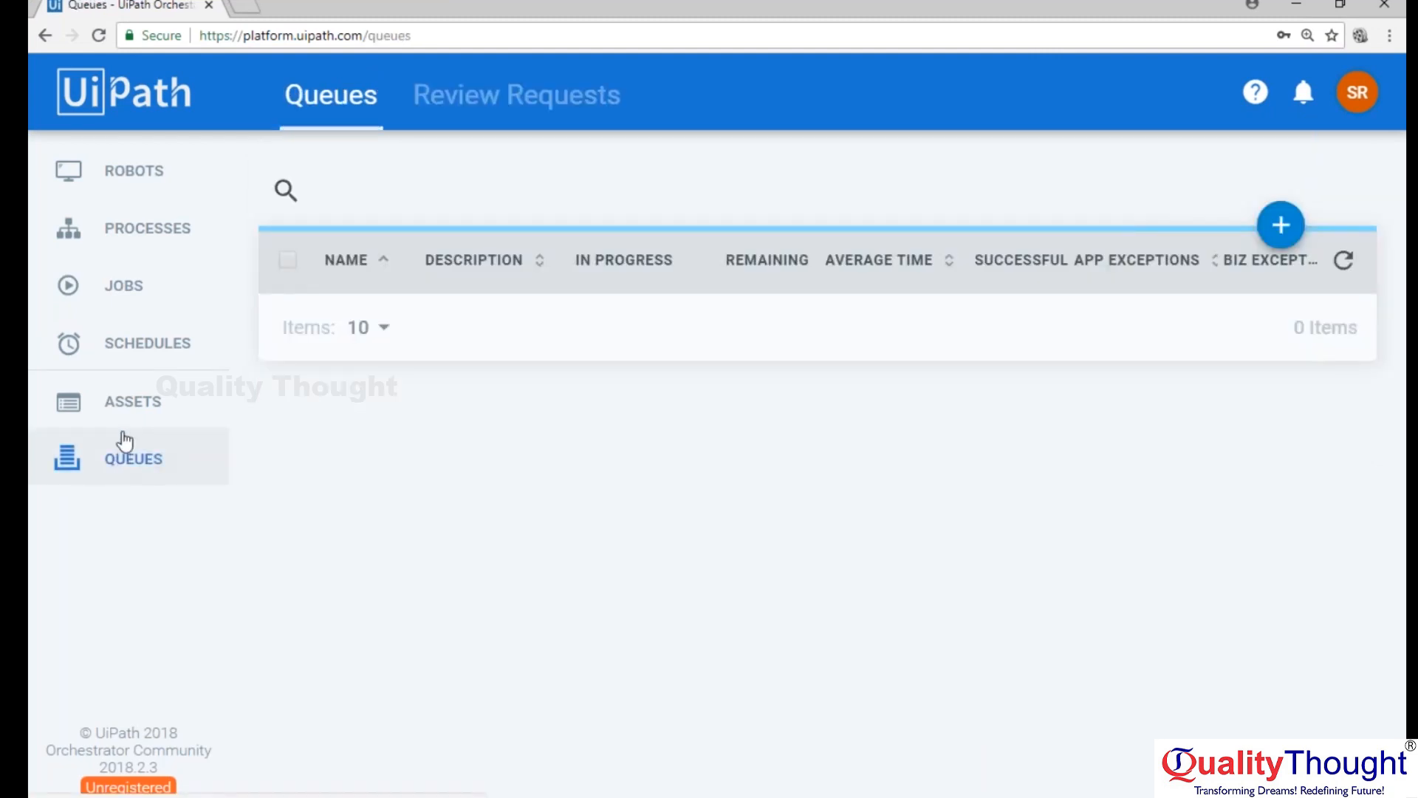
click(123, 417)
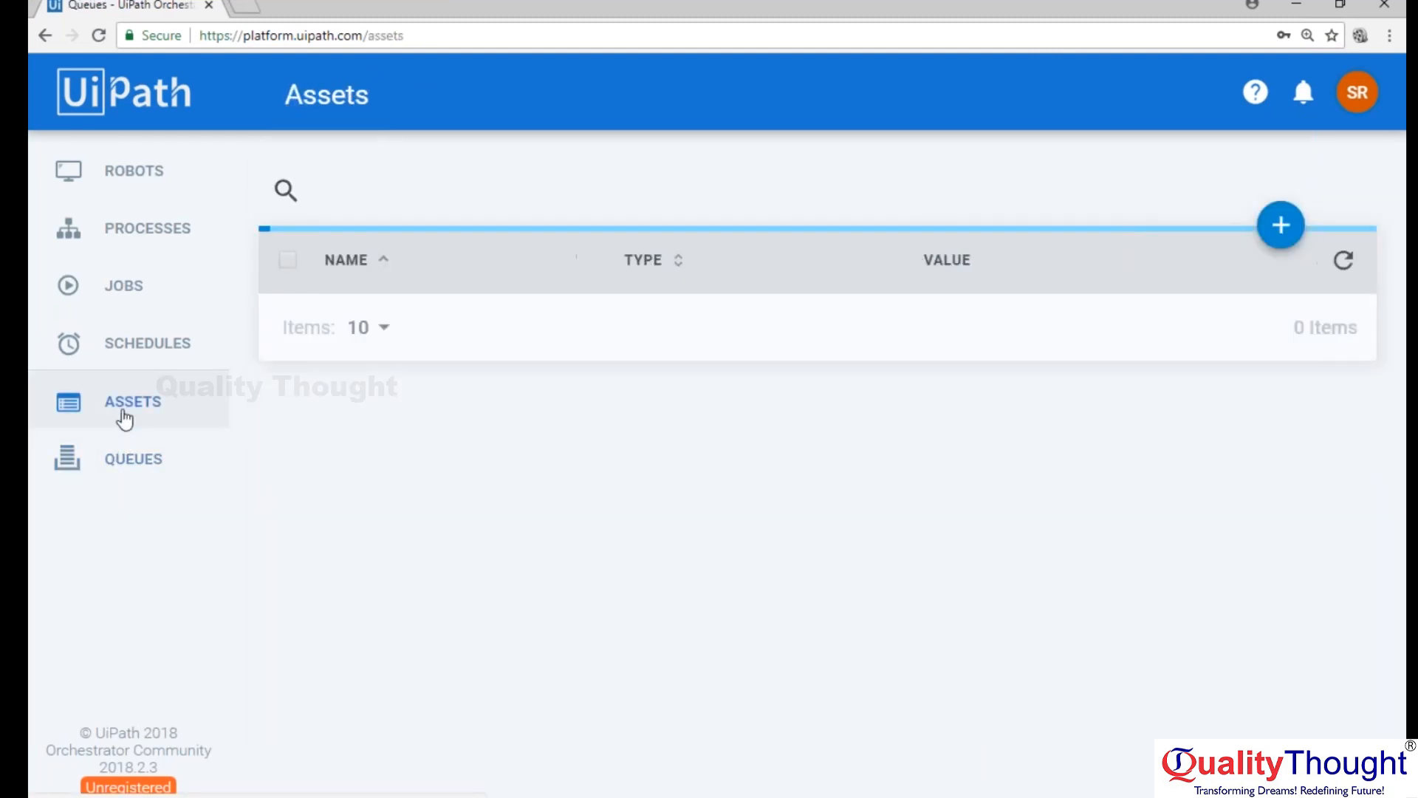
click(142, 360)
click(138, 279)
click(161, 227)
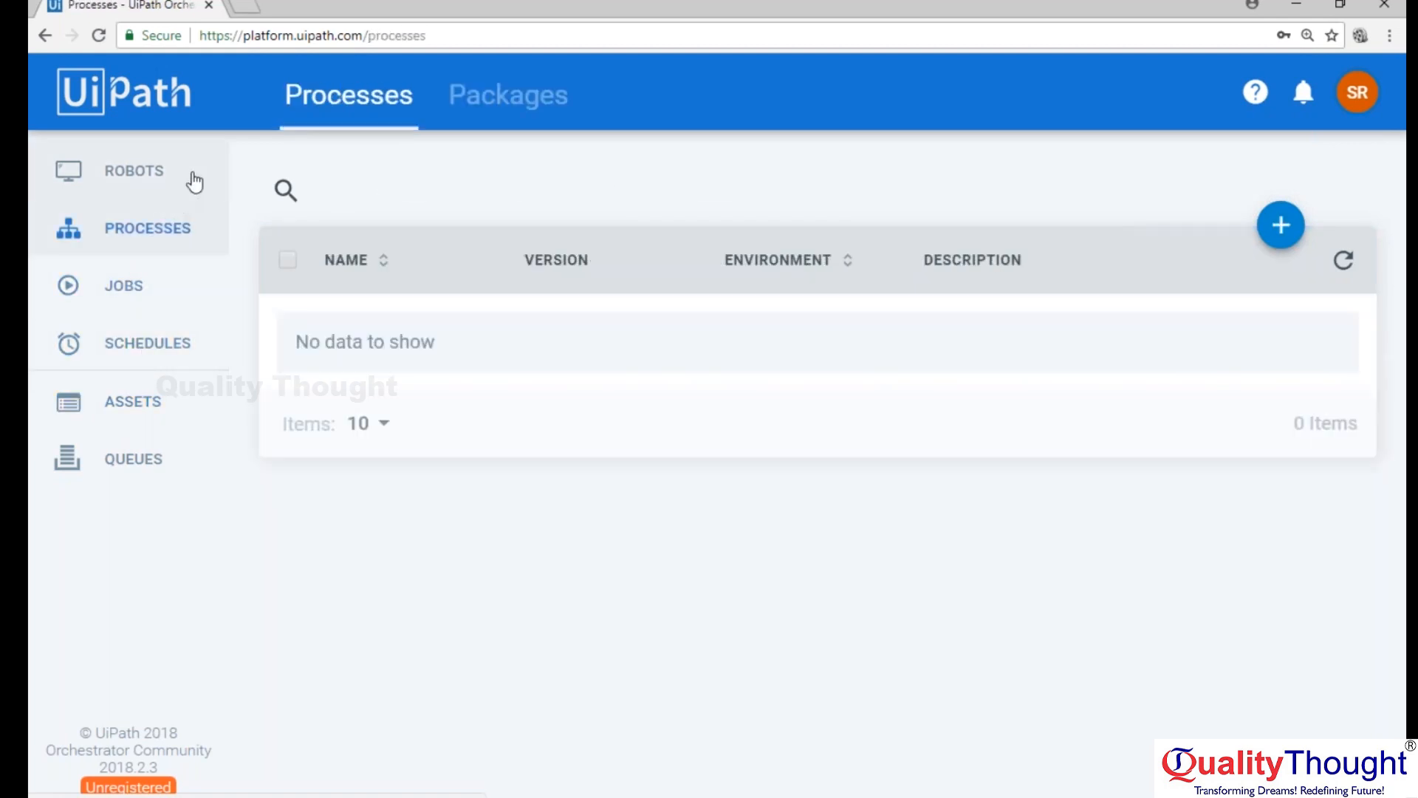
click(526, 88)
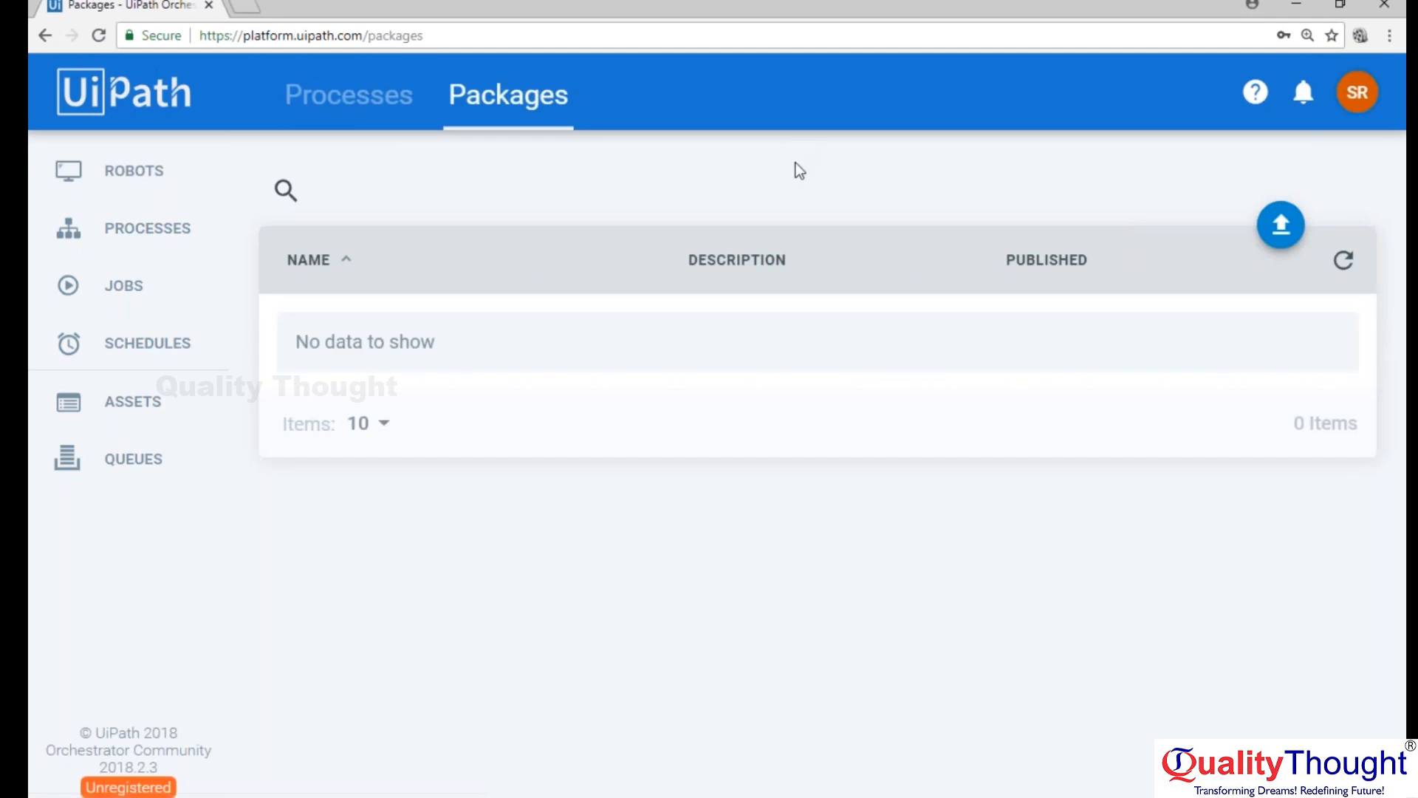
Review the description and runtime settings of the new robot form on the Robots page, and cancel it.
click(116, 166)
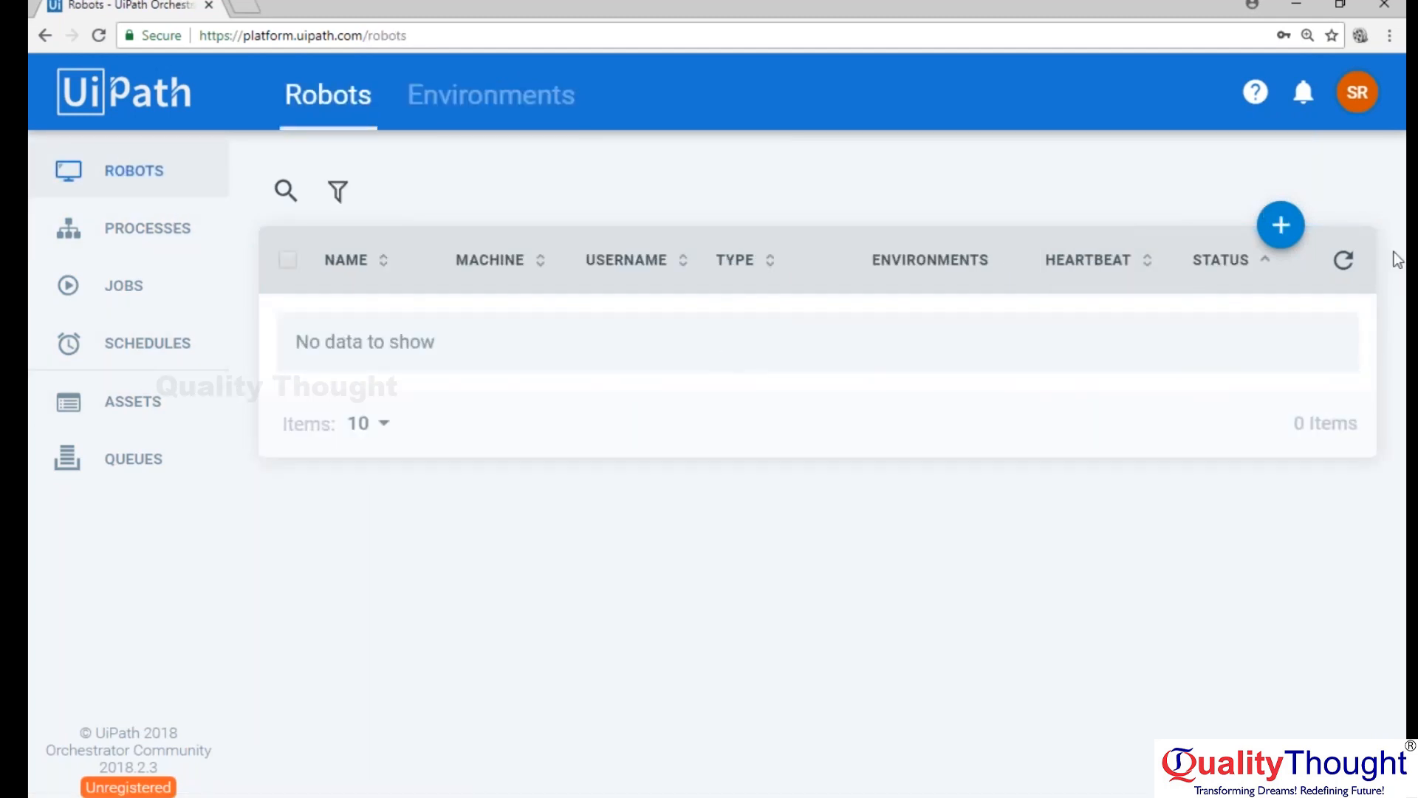
click(1285, 235)
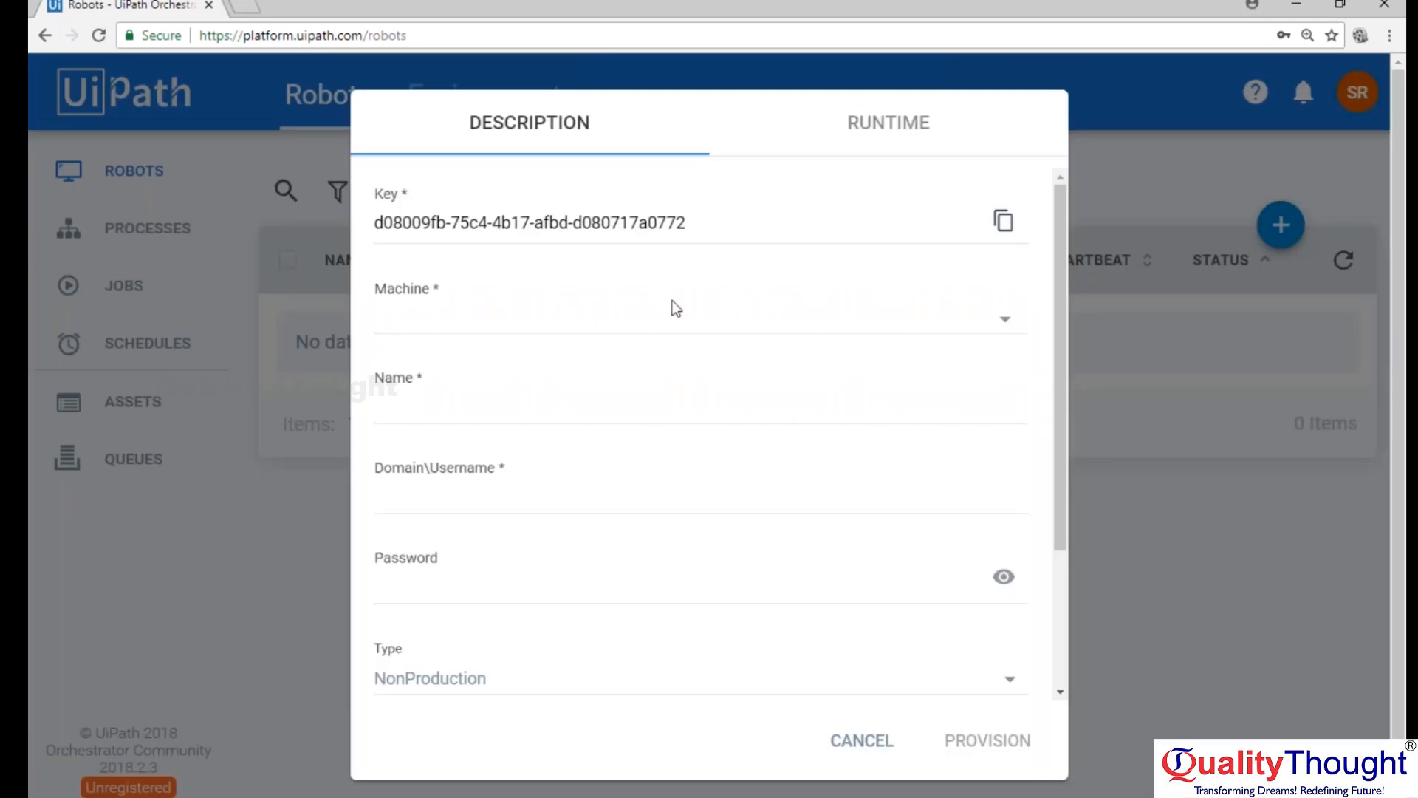
scroll(812, 459, down, 1)
scroll(813, 459, down, 3)
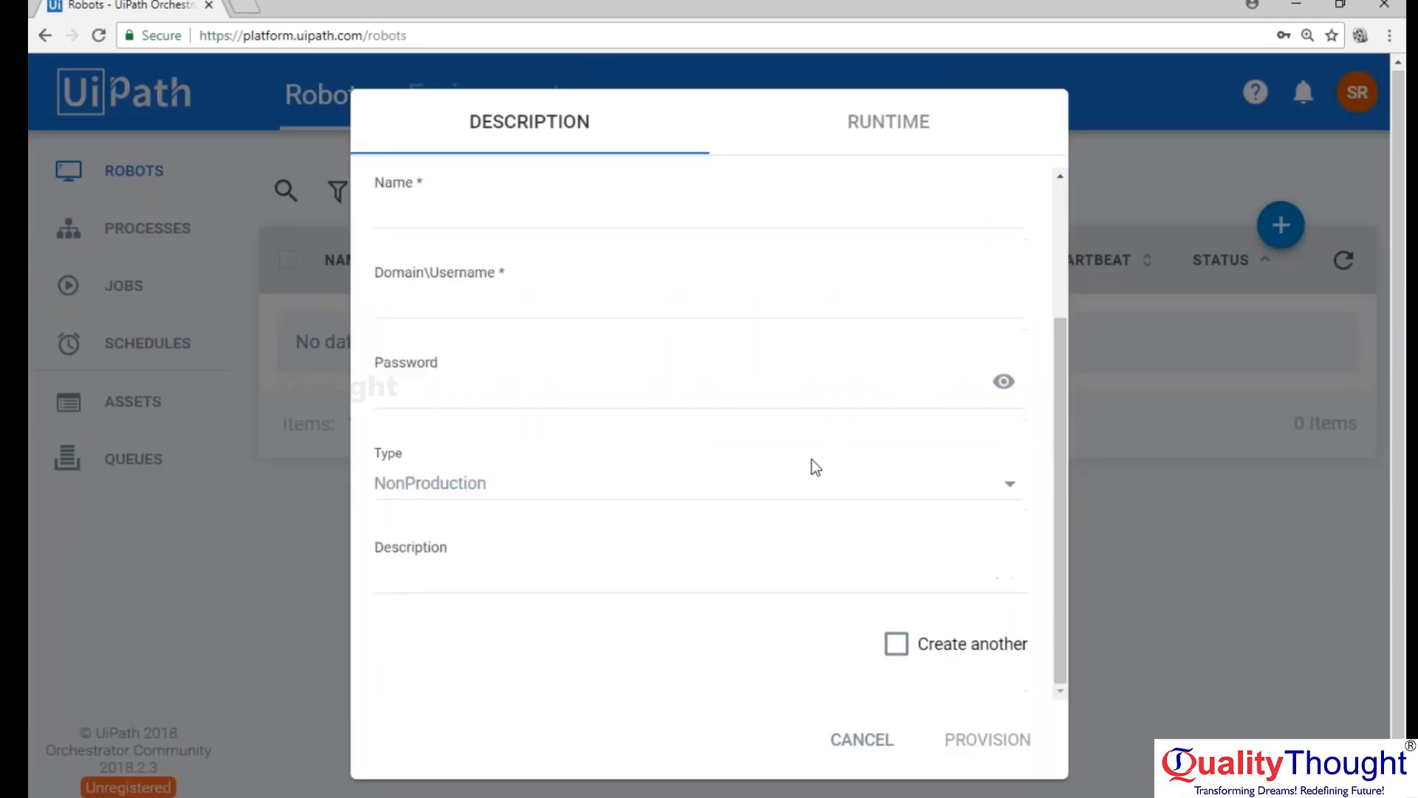
scroll(701, 428, up, 3)
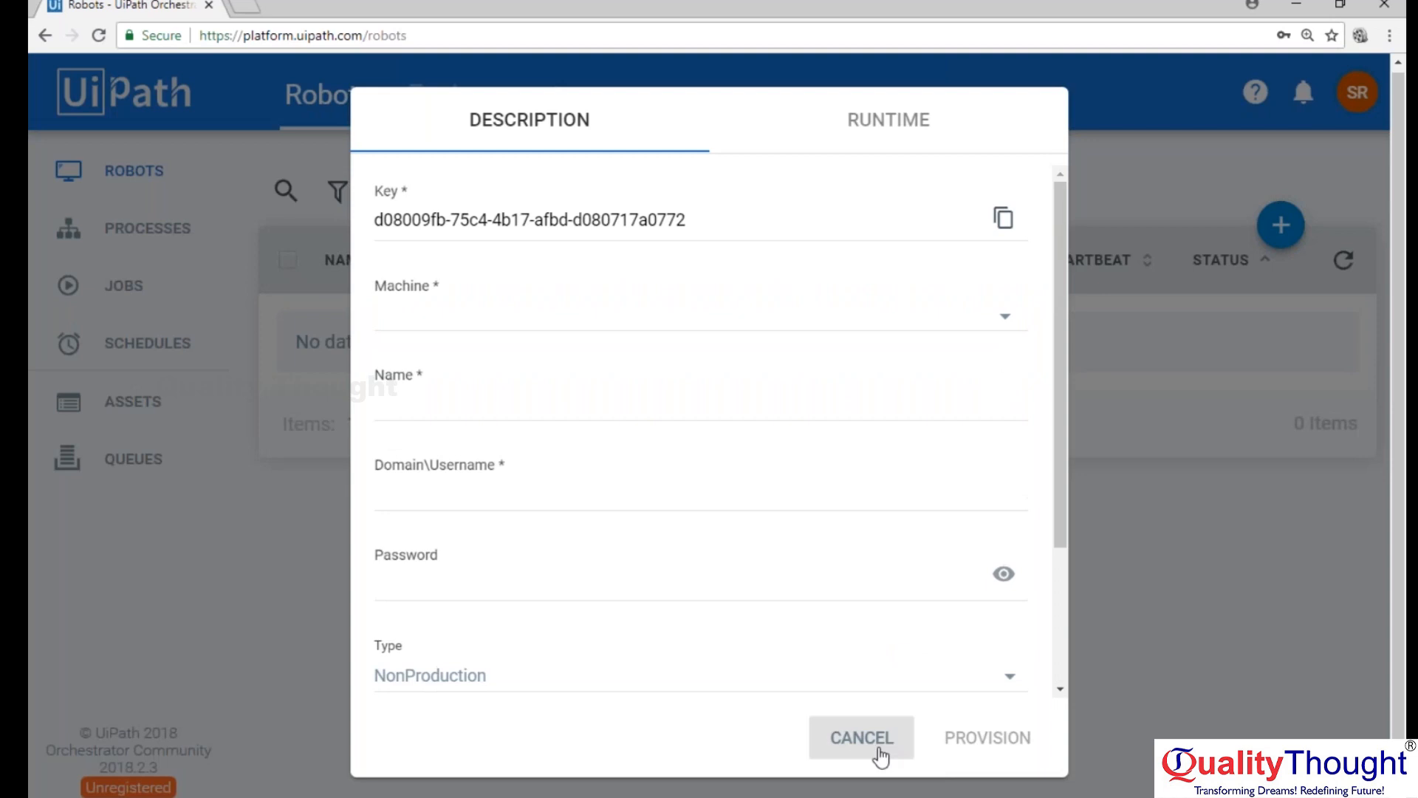
click(889, 123)
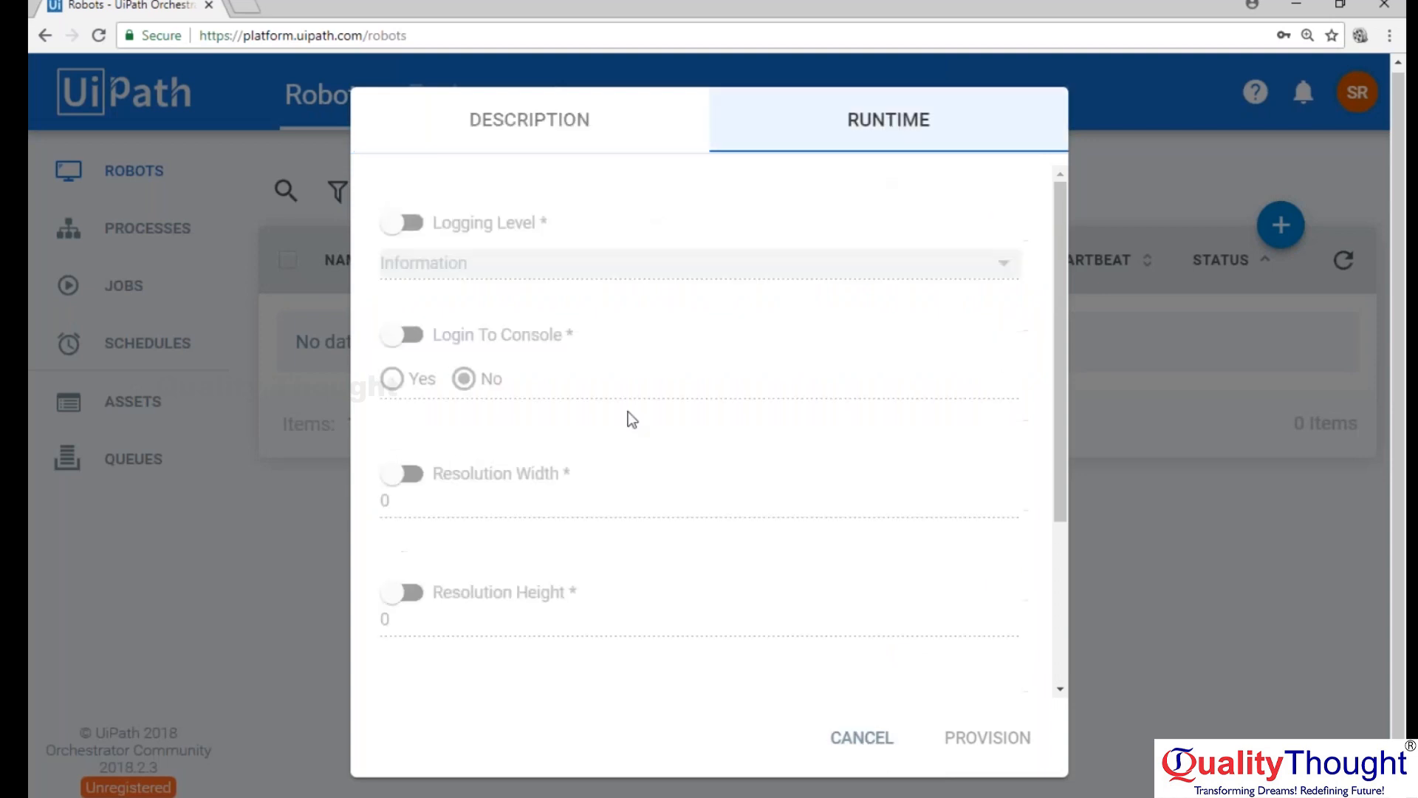
click(891, 736)
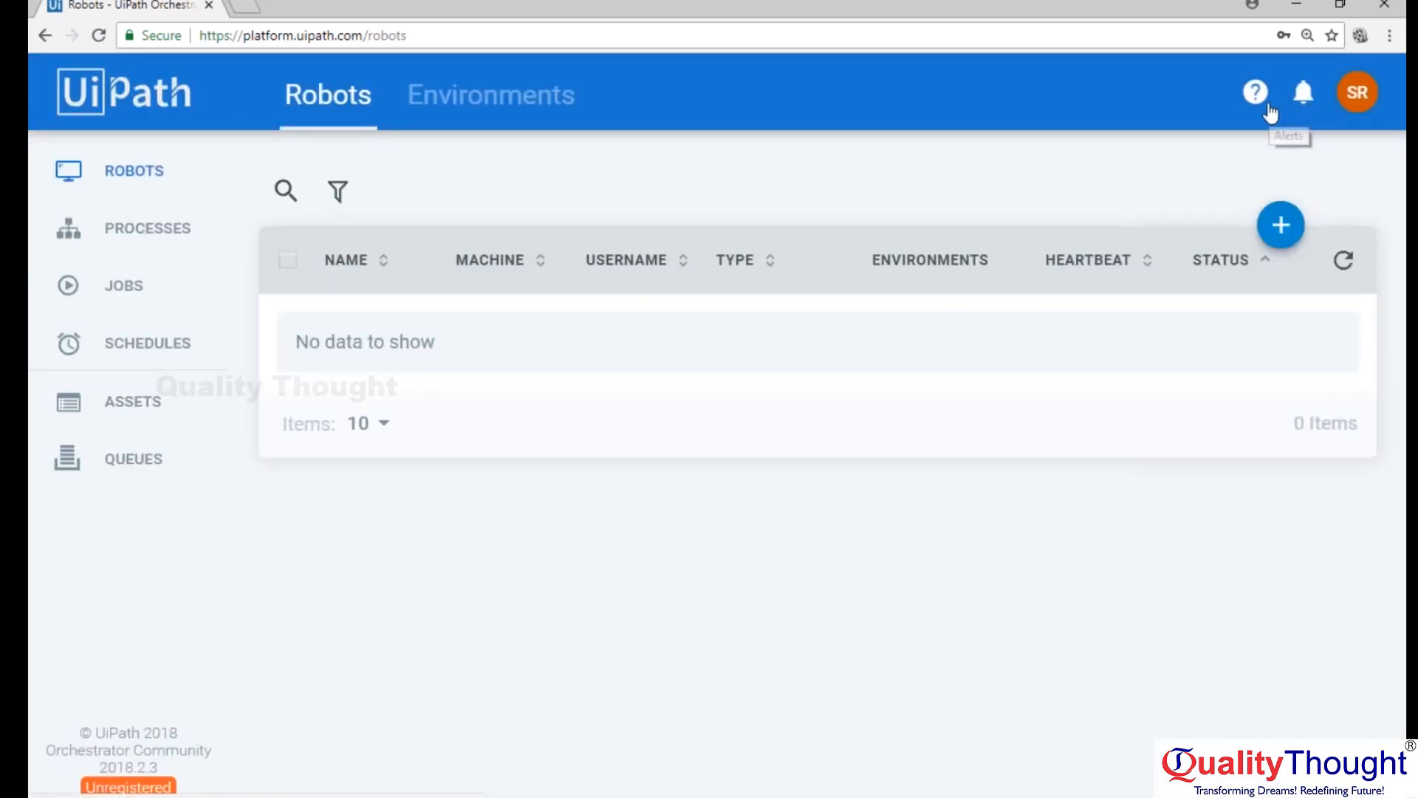
Open the UiPath Orchestrator Guide from Orchestrator's help and go to its About Robots article.
click(1258, 102)
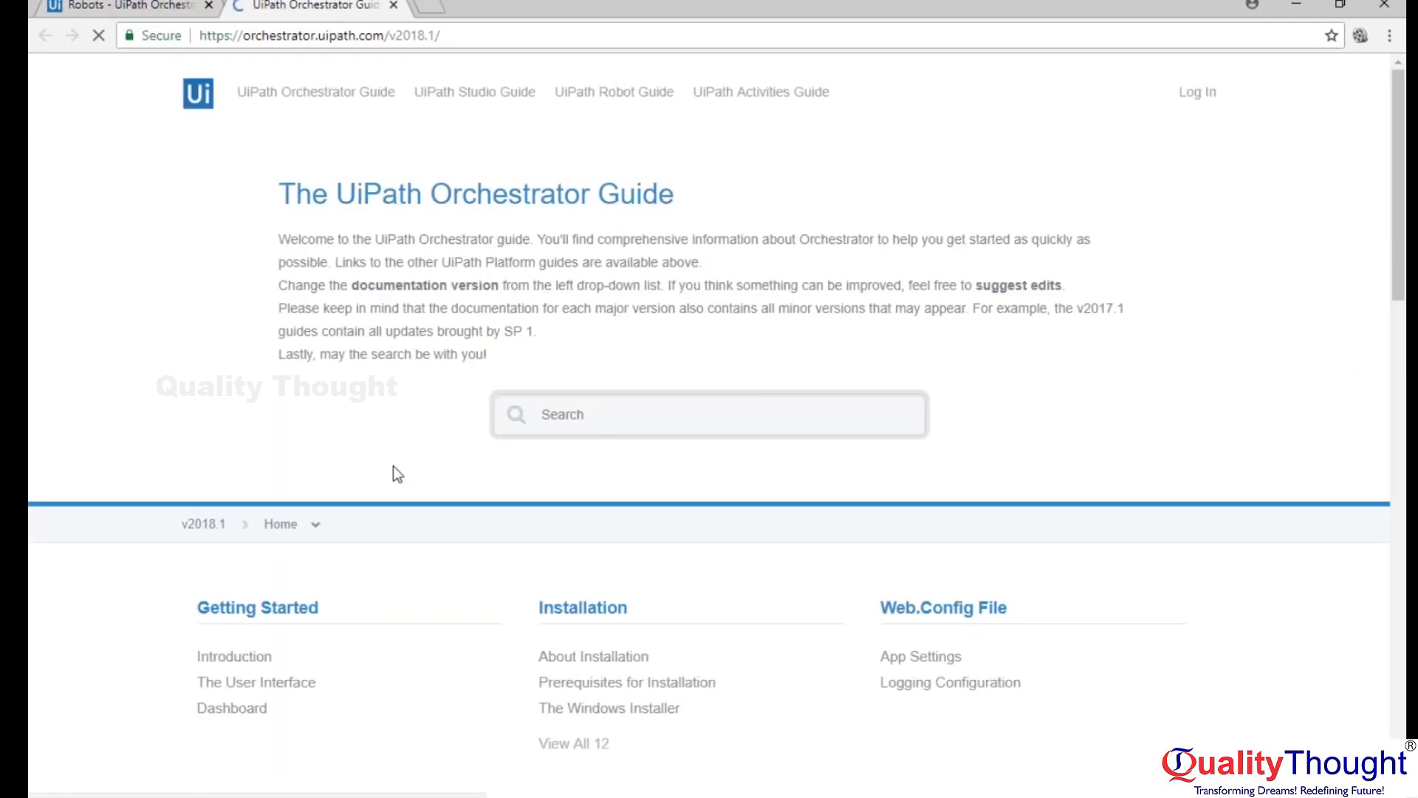
scroll(396, 473, down, 1)
scroll(397, 473, down, 3)
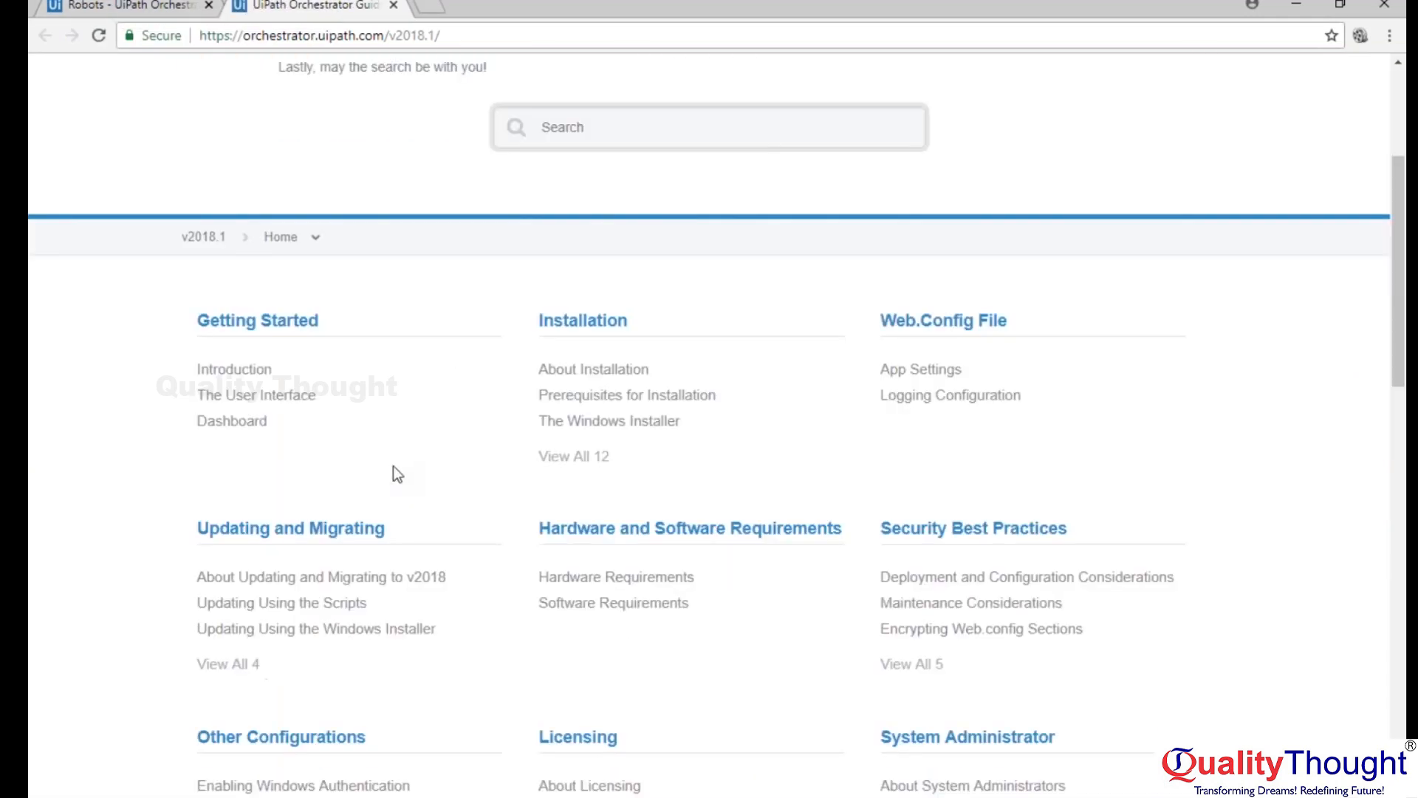
scroll(396, 472, down, 5)
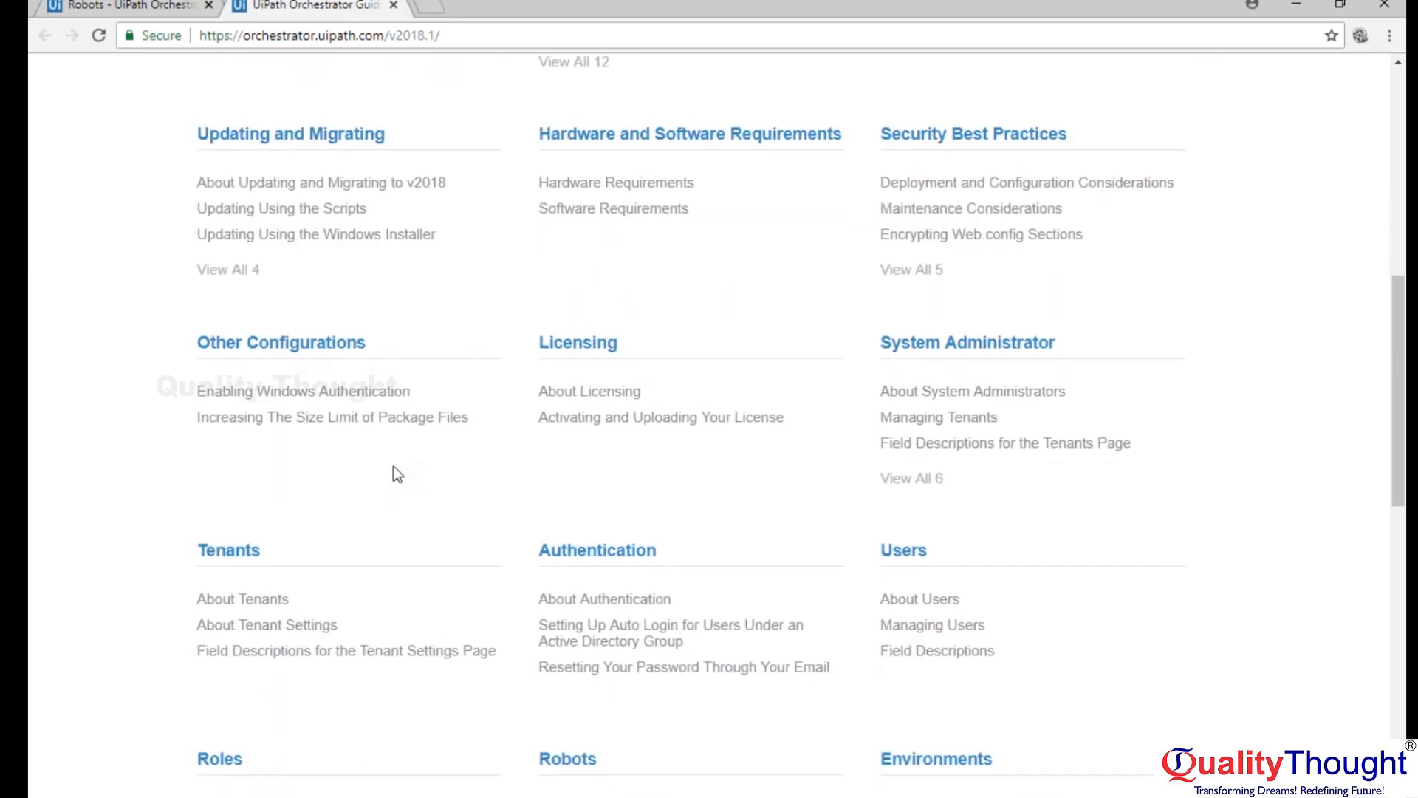
scroll(394, 467, down, 4)
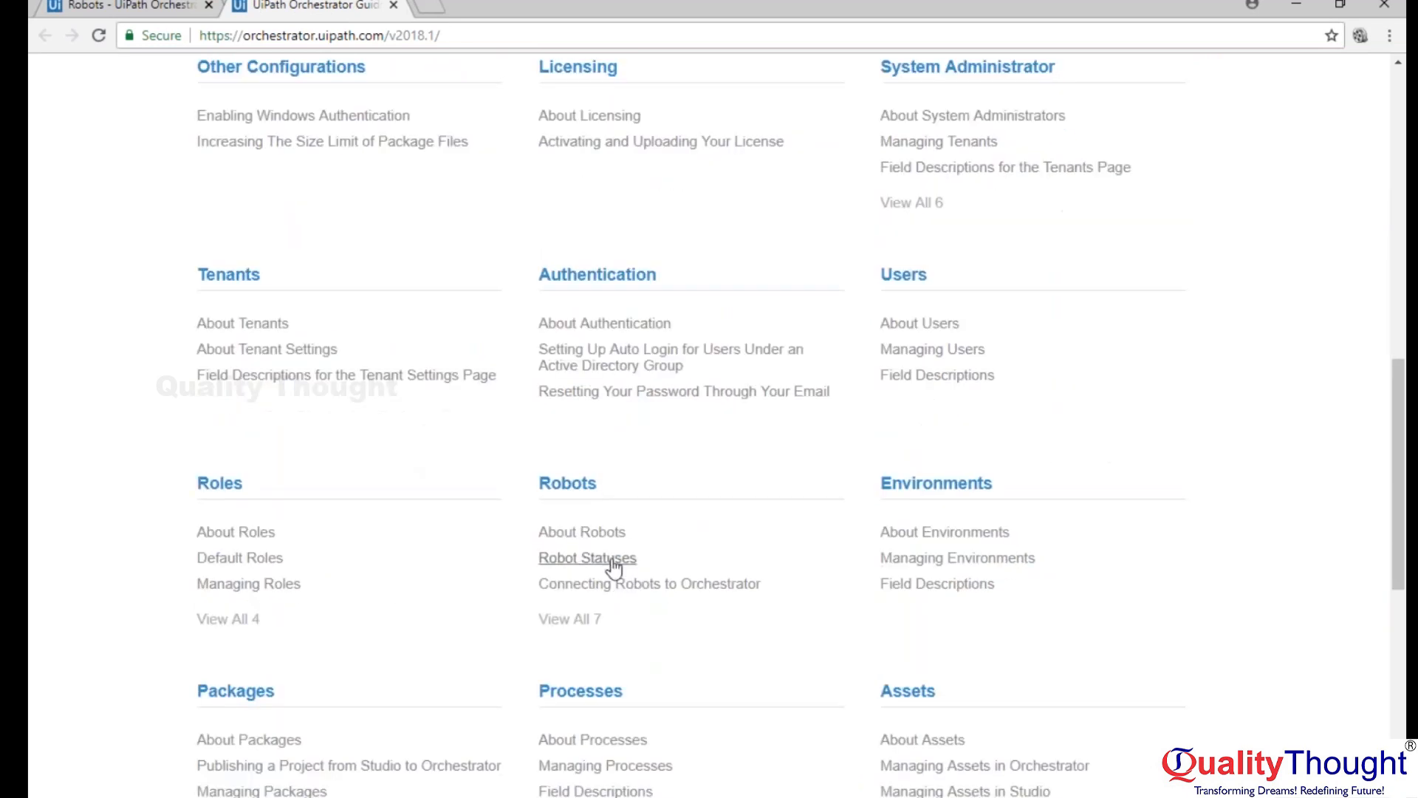
click(582, 532)
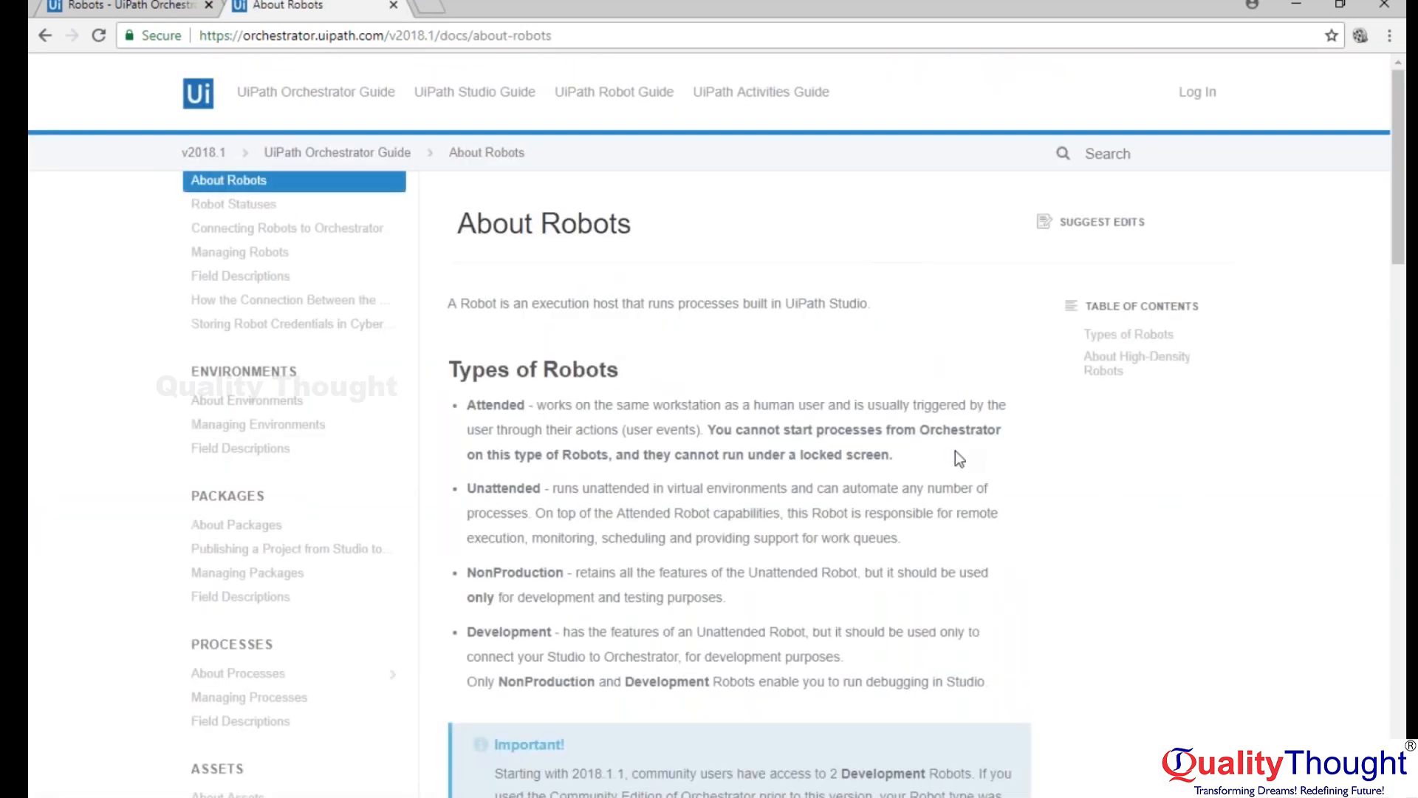
Read the About Robots article from the robot types to the See Also section, and close the guide.
scroll(960, 458, down, 1)
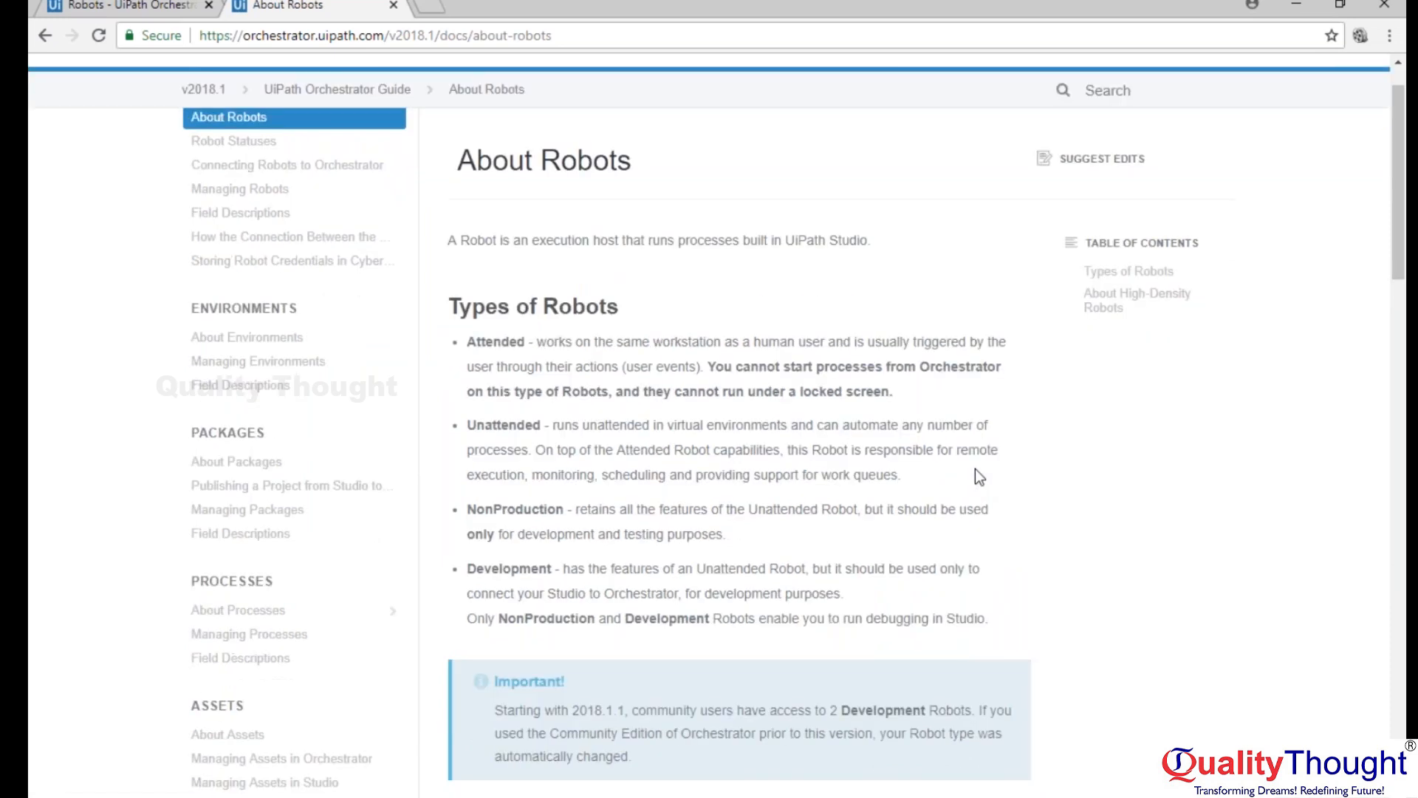
scroll(975, 468, down, 8)
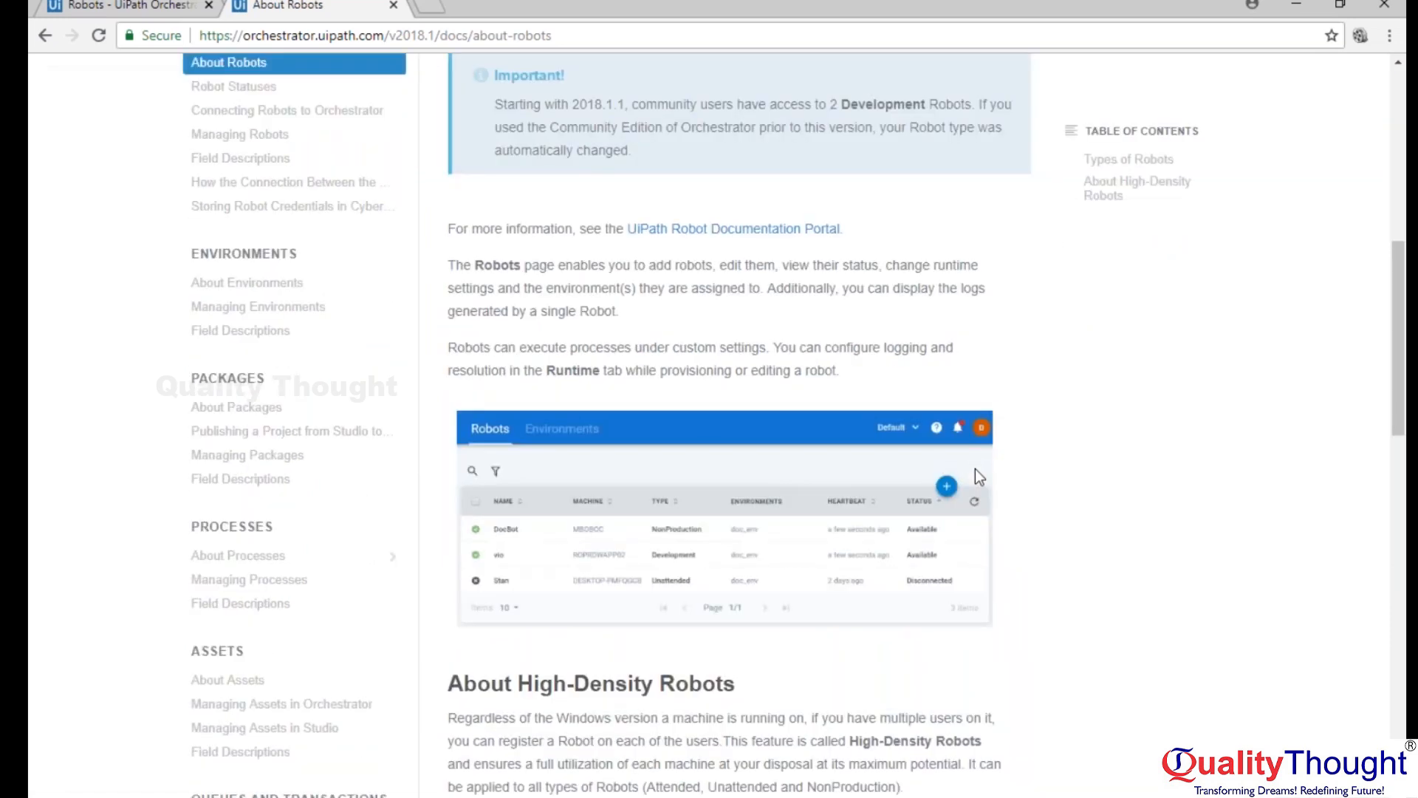
scroll(991, 381, up, 2)
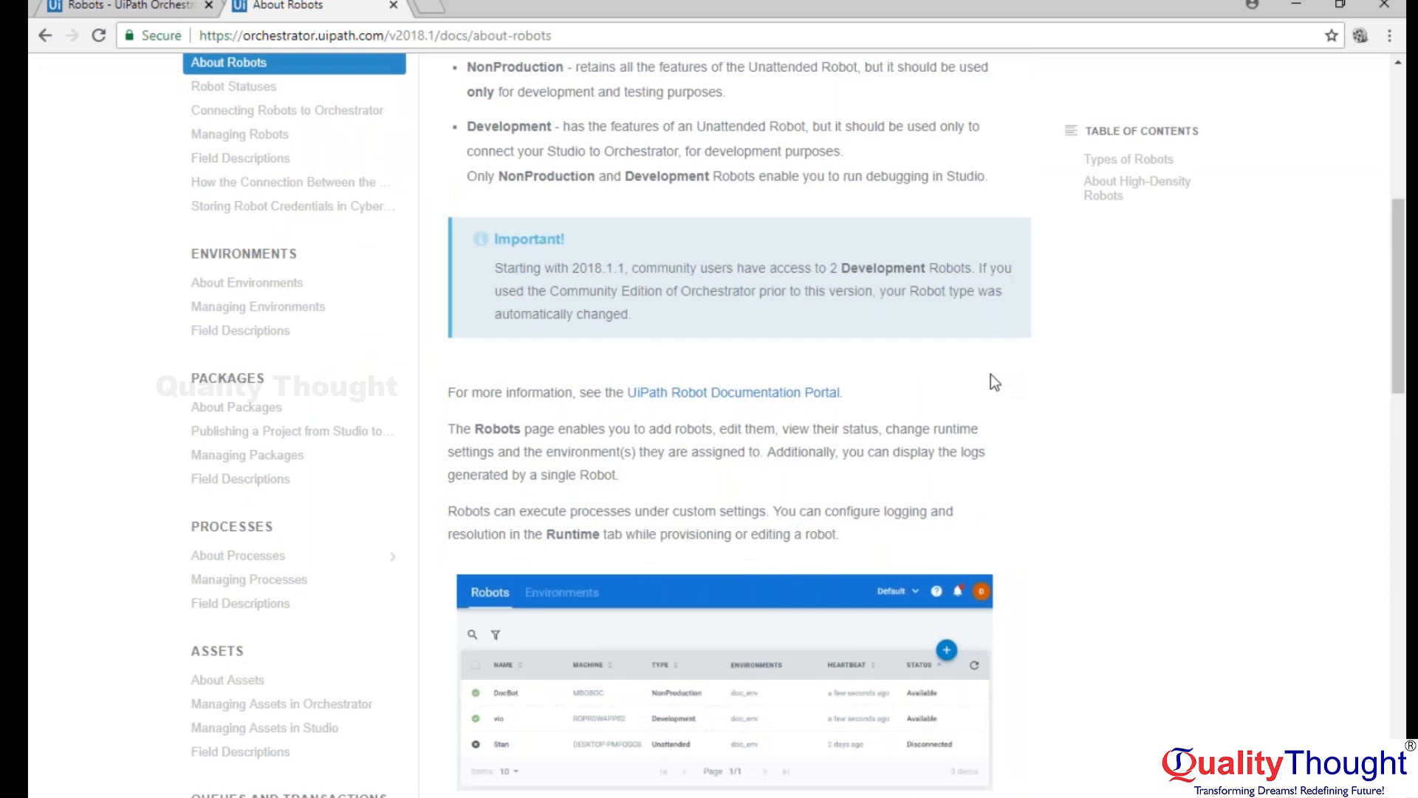
scroll(990, 374, down, 7)
scroll(738, 399, down, 6)
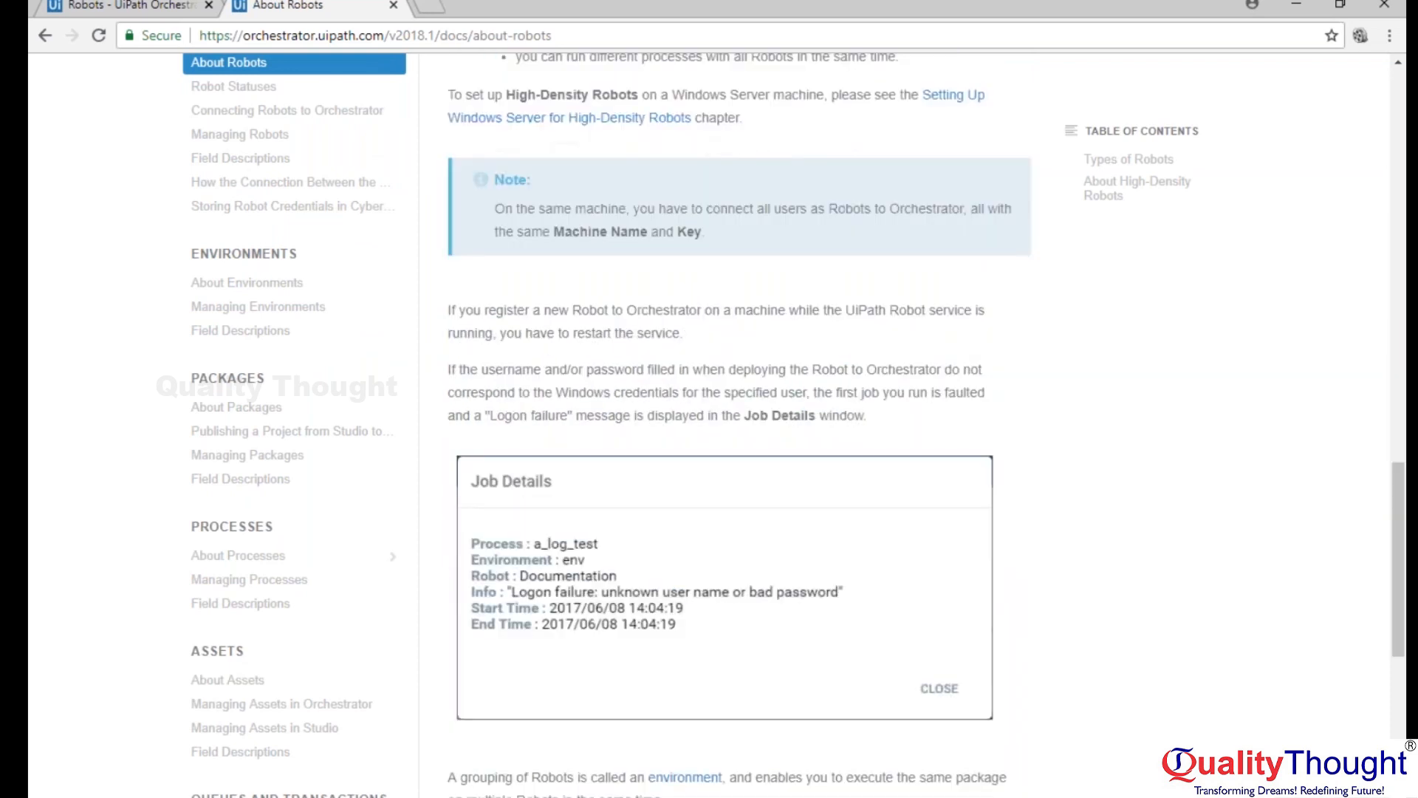
scroll(739, 399, up, 4)
scroll(739, 399, down, 11)
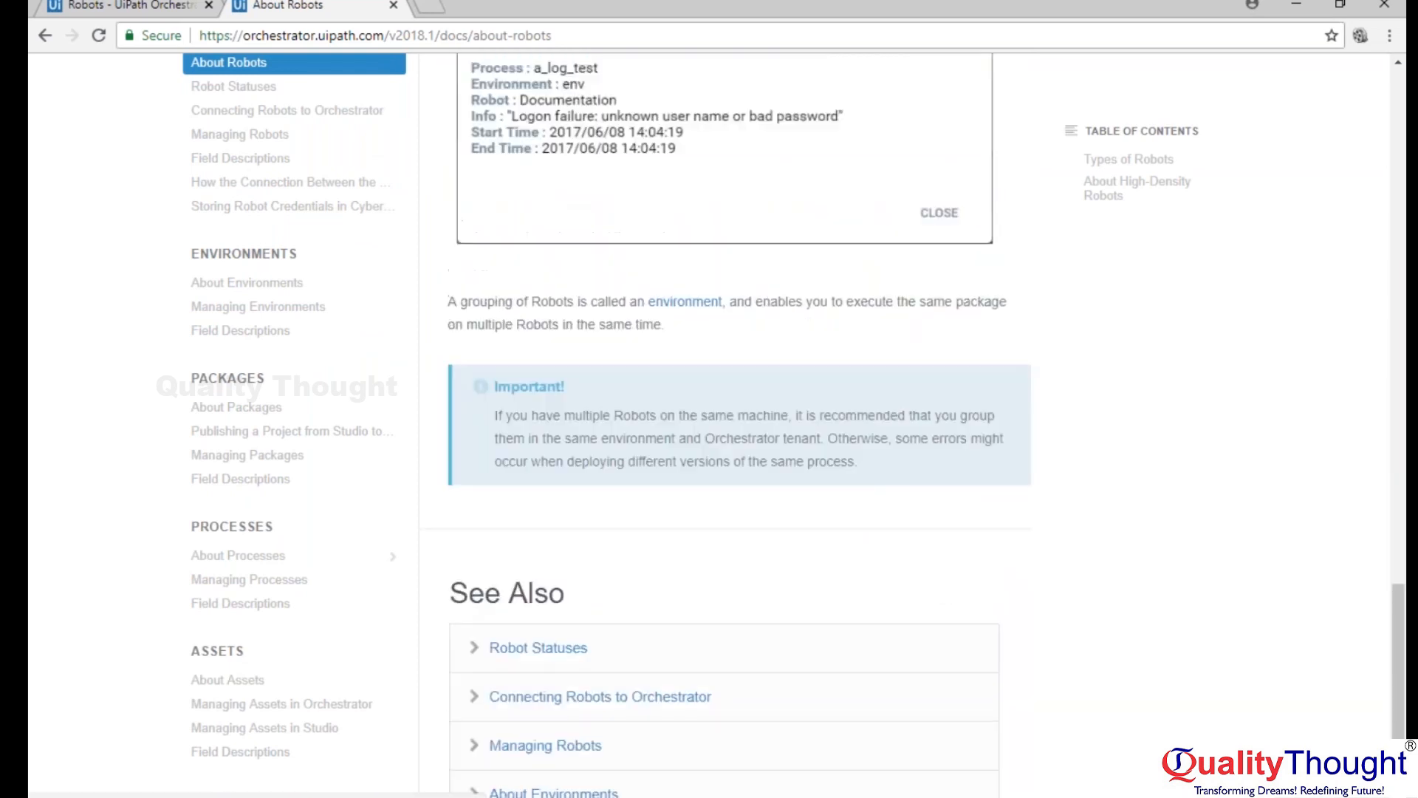
scroll(738, 399, down, 1)
key(ctrl+w)
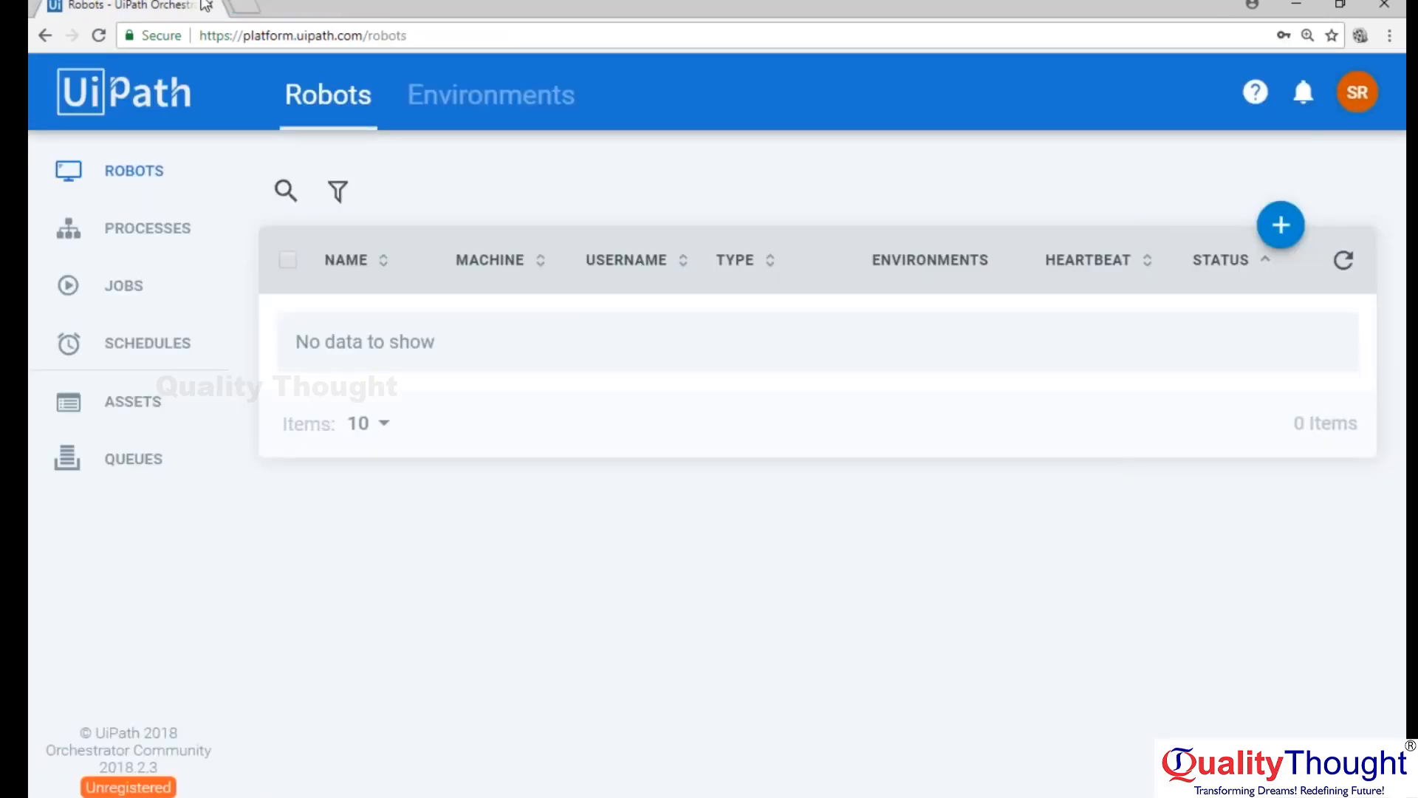
Search Google for "uirobot client download" in a new browser tab.
click(242, 10)
text(ui)
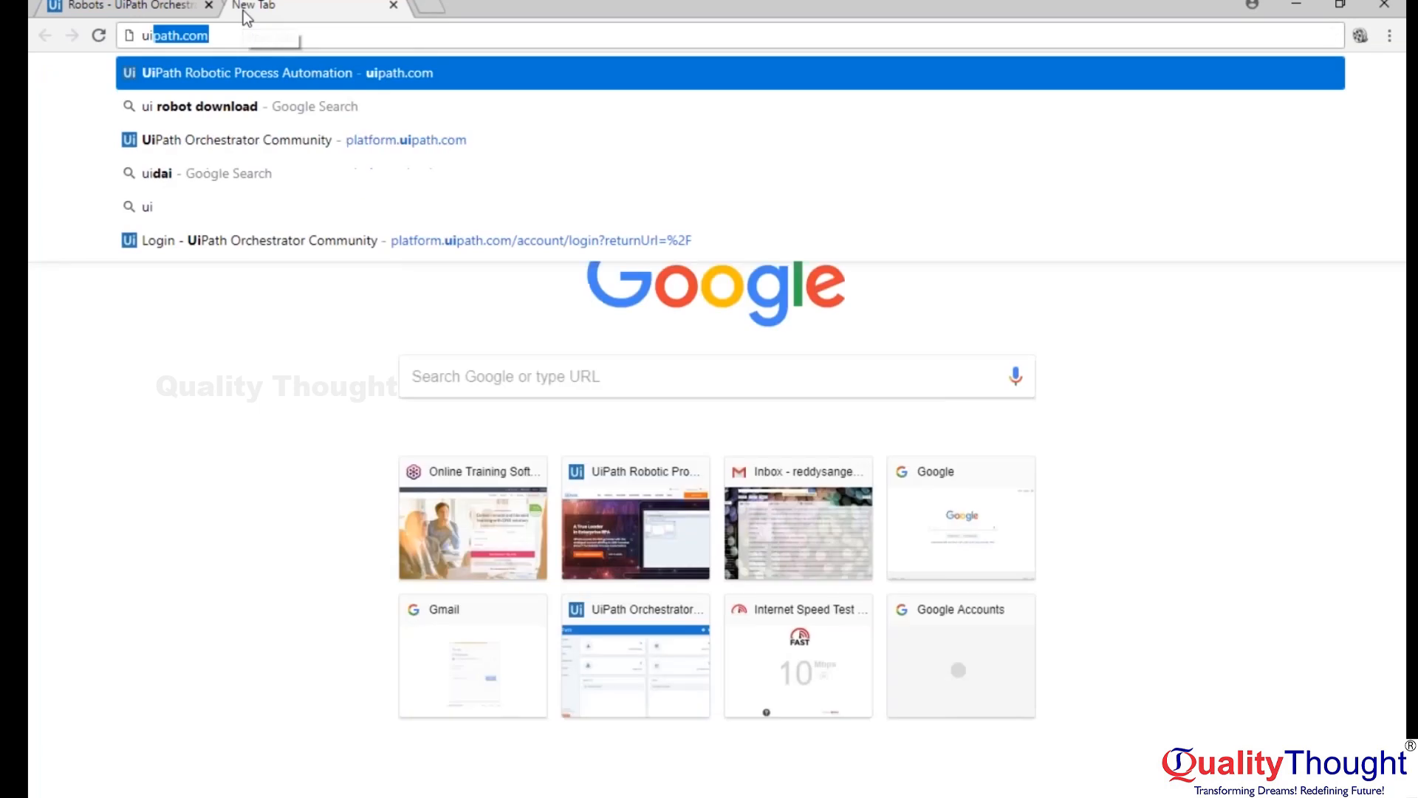
text(robot client)
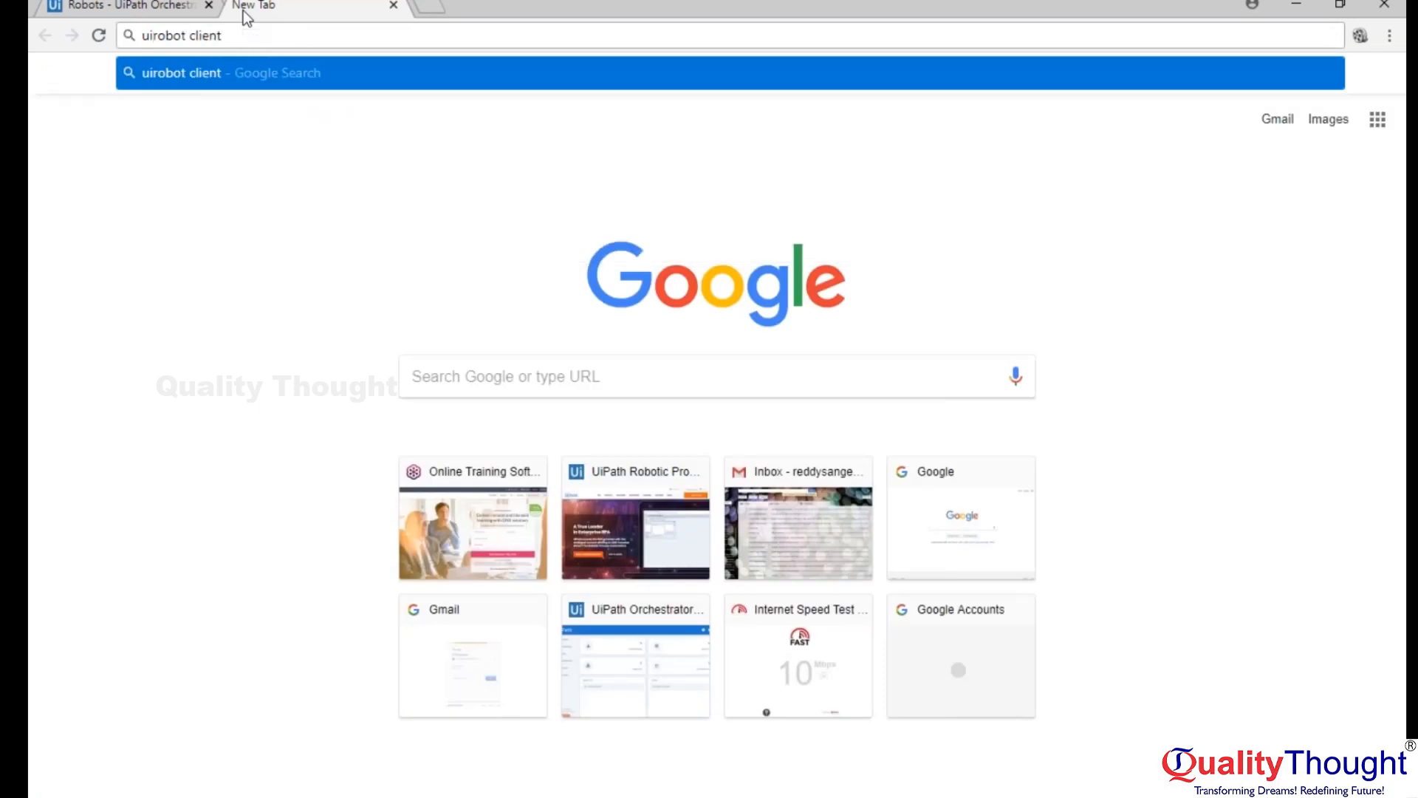
text( download)
key(Return)
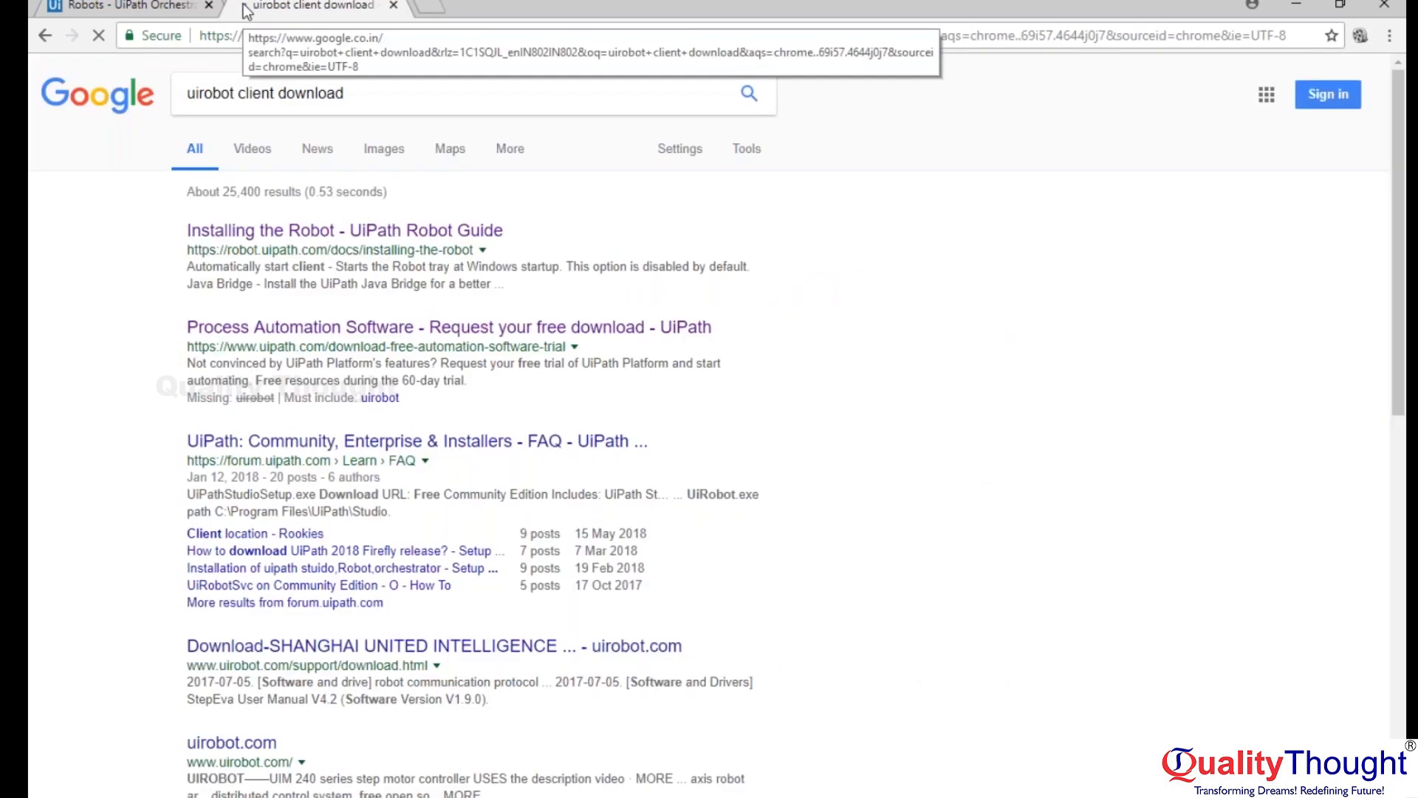
Open the Installing the Robot guide in its own tab and read the Windows Installation section and its advanced options.
middle_click(266, 230)
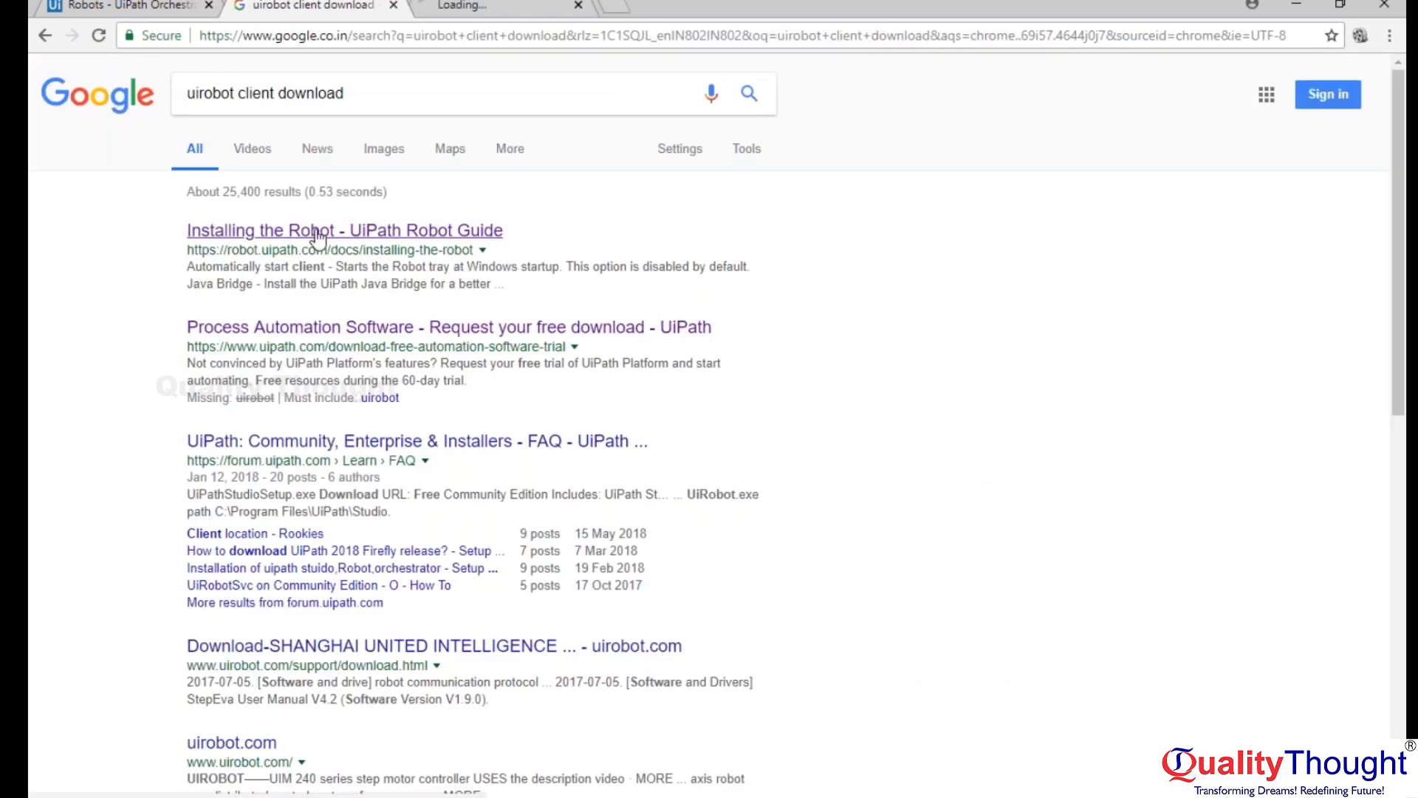
click(482, 11)
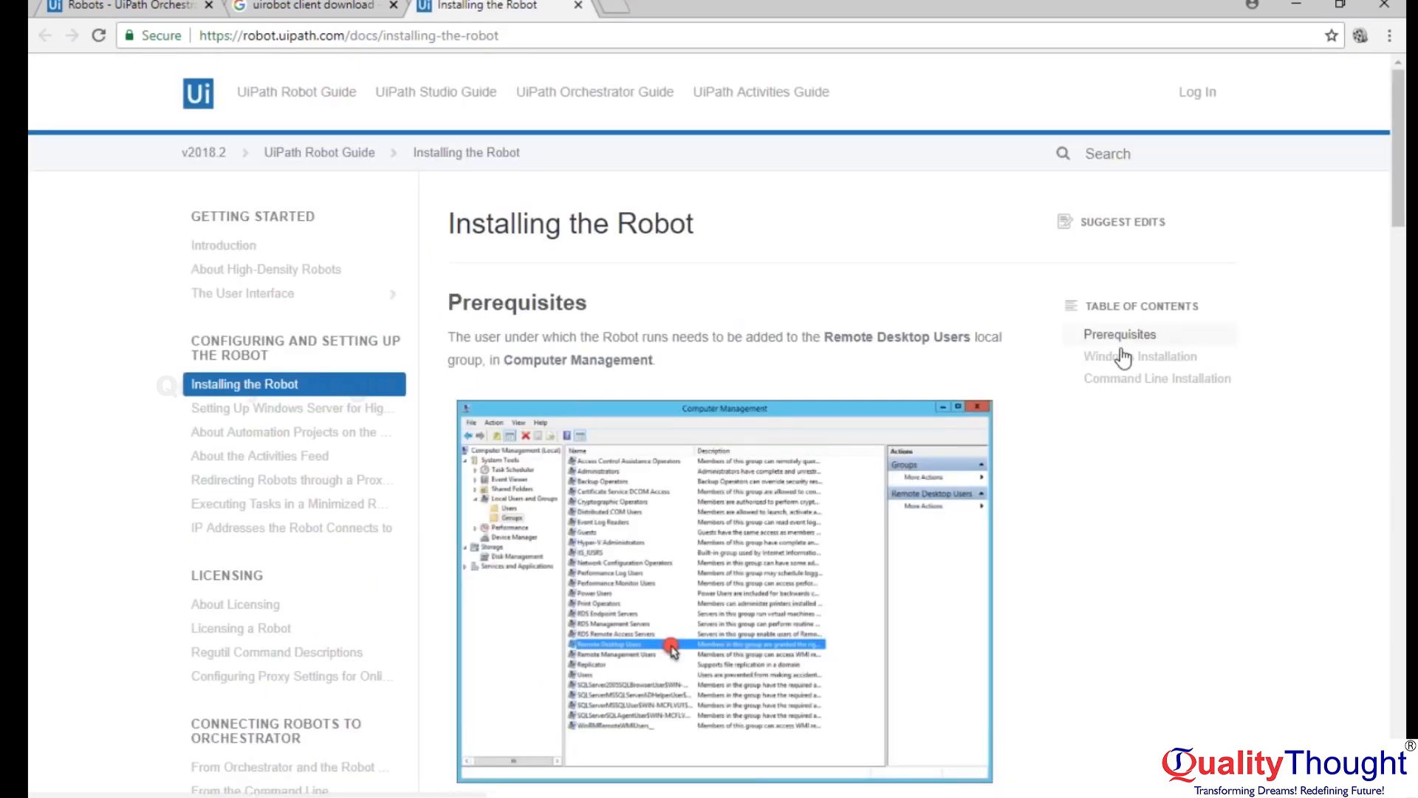
click(1165, 357)
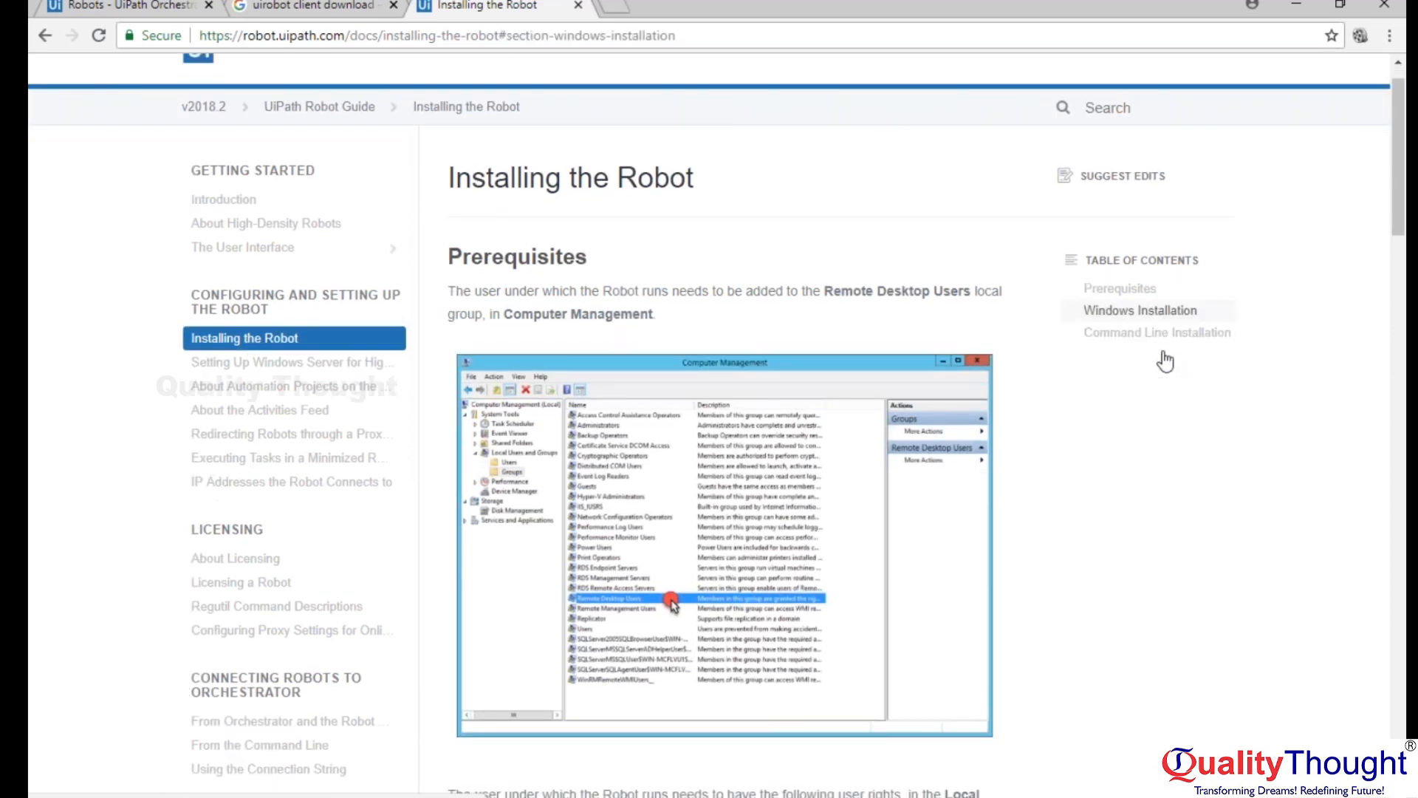
scroll(986, 414, up, 1)
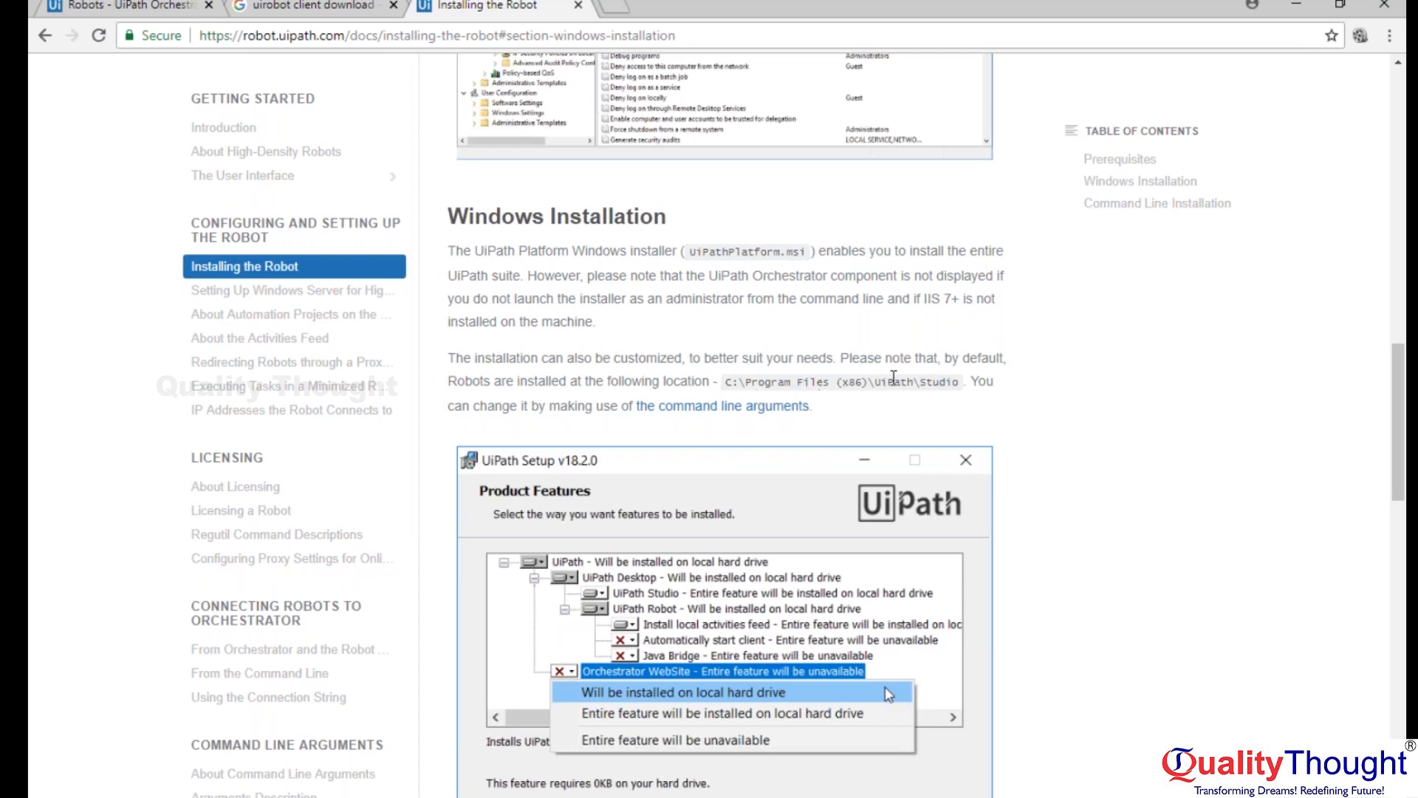
scroll(976, 421, down, 1)
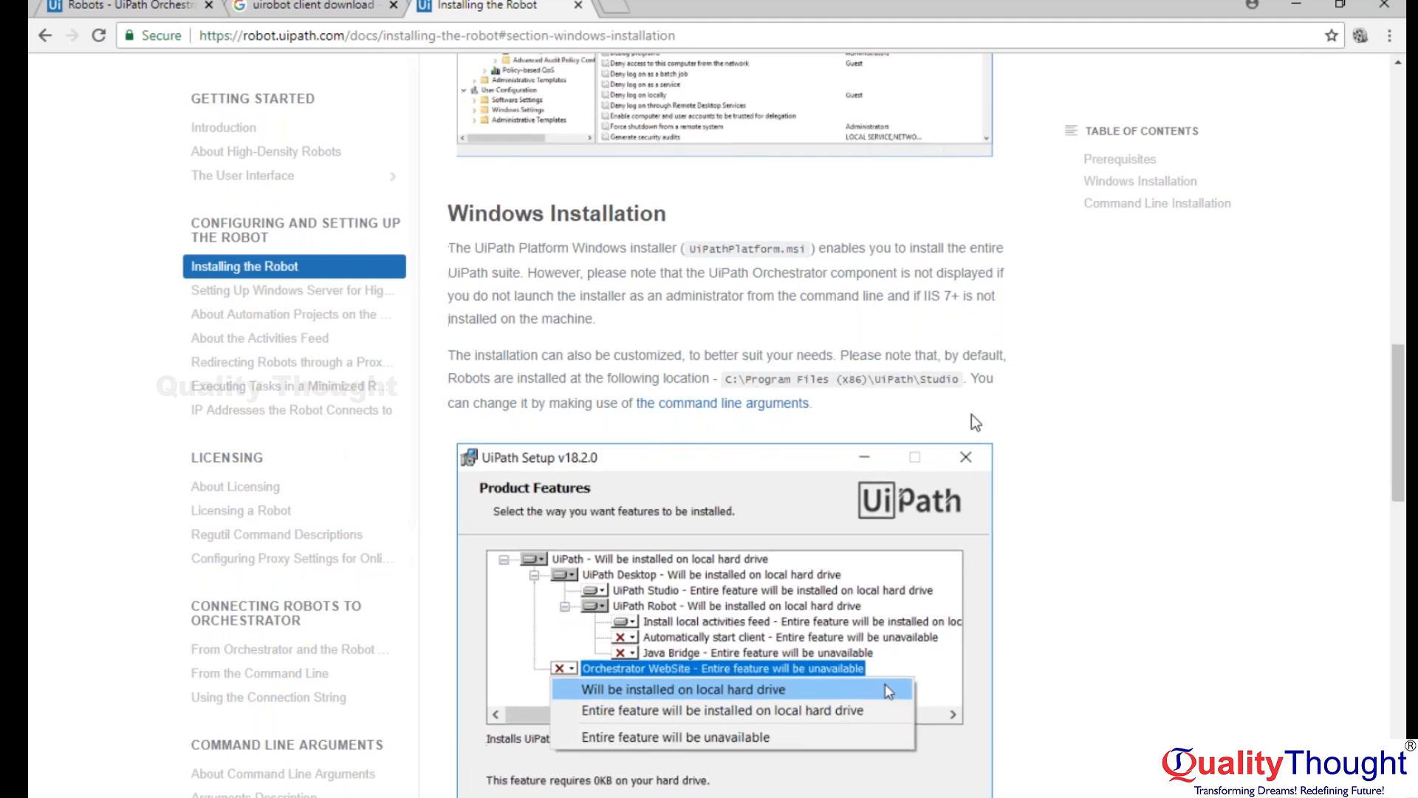
scroll(972, 416, down, 6)
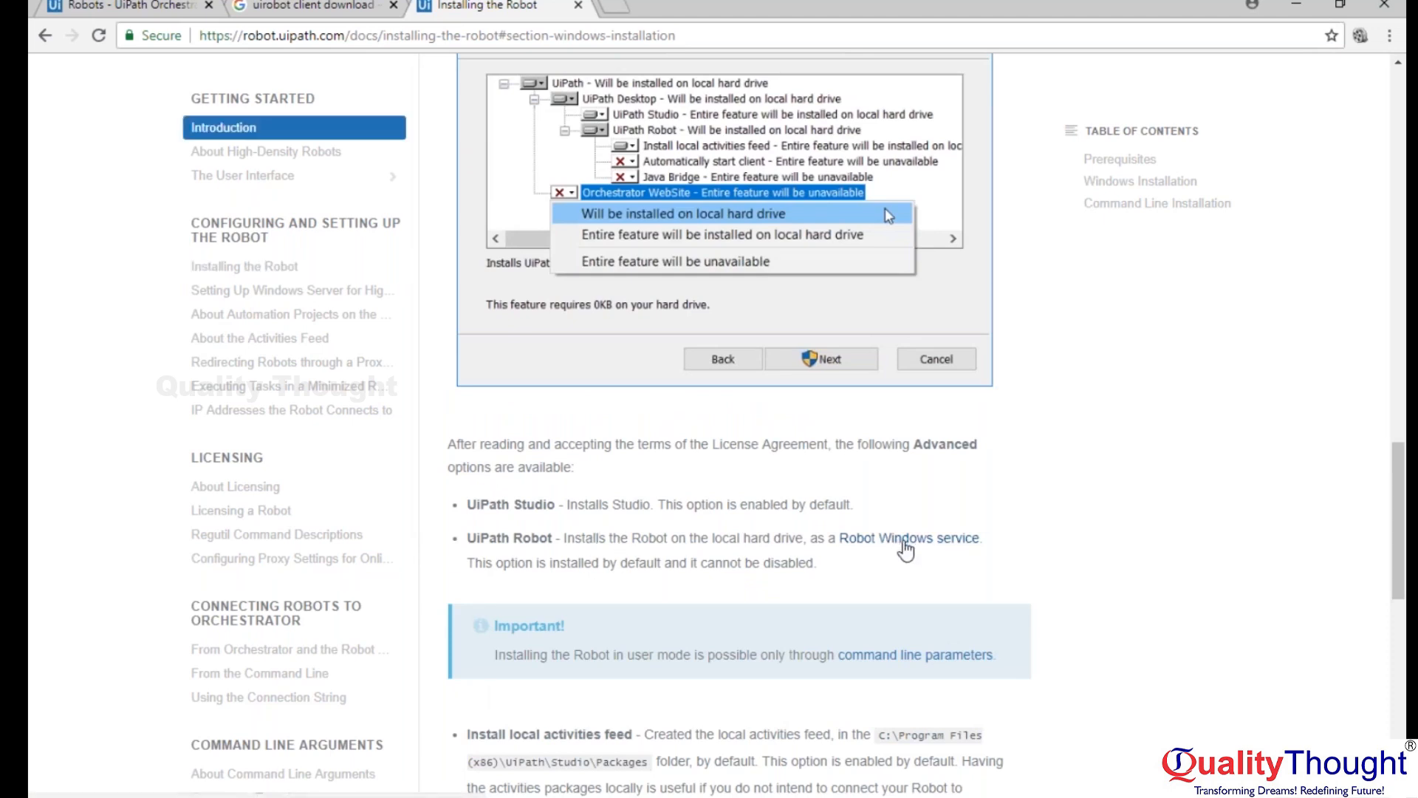
Follow the Robot Windows service link and read the Introduction article about the Robot's components.
click(903, 539)
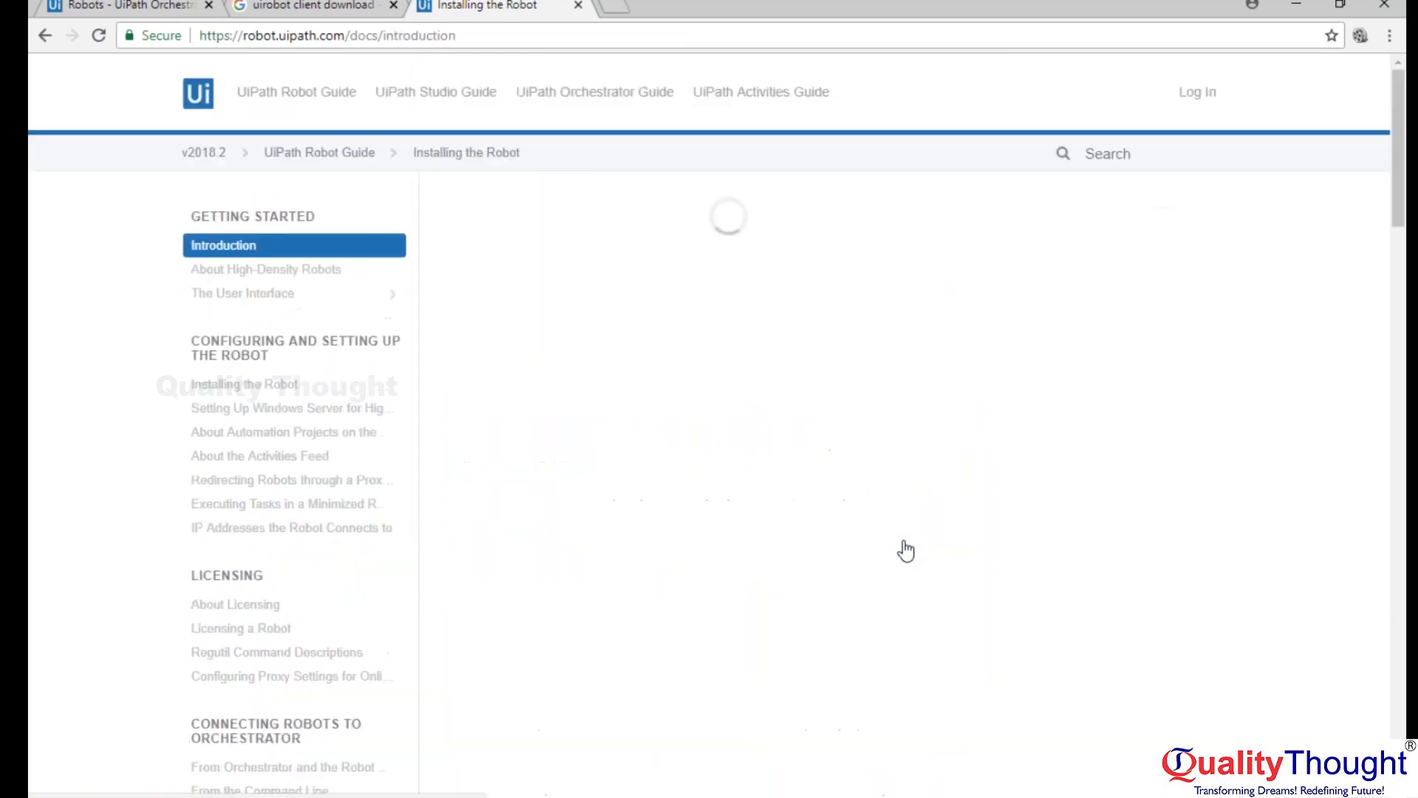
scroll(709, 429, down, 1)
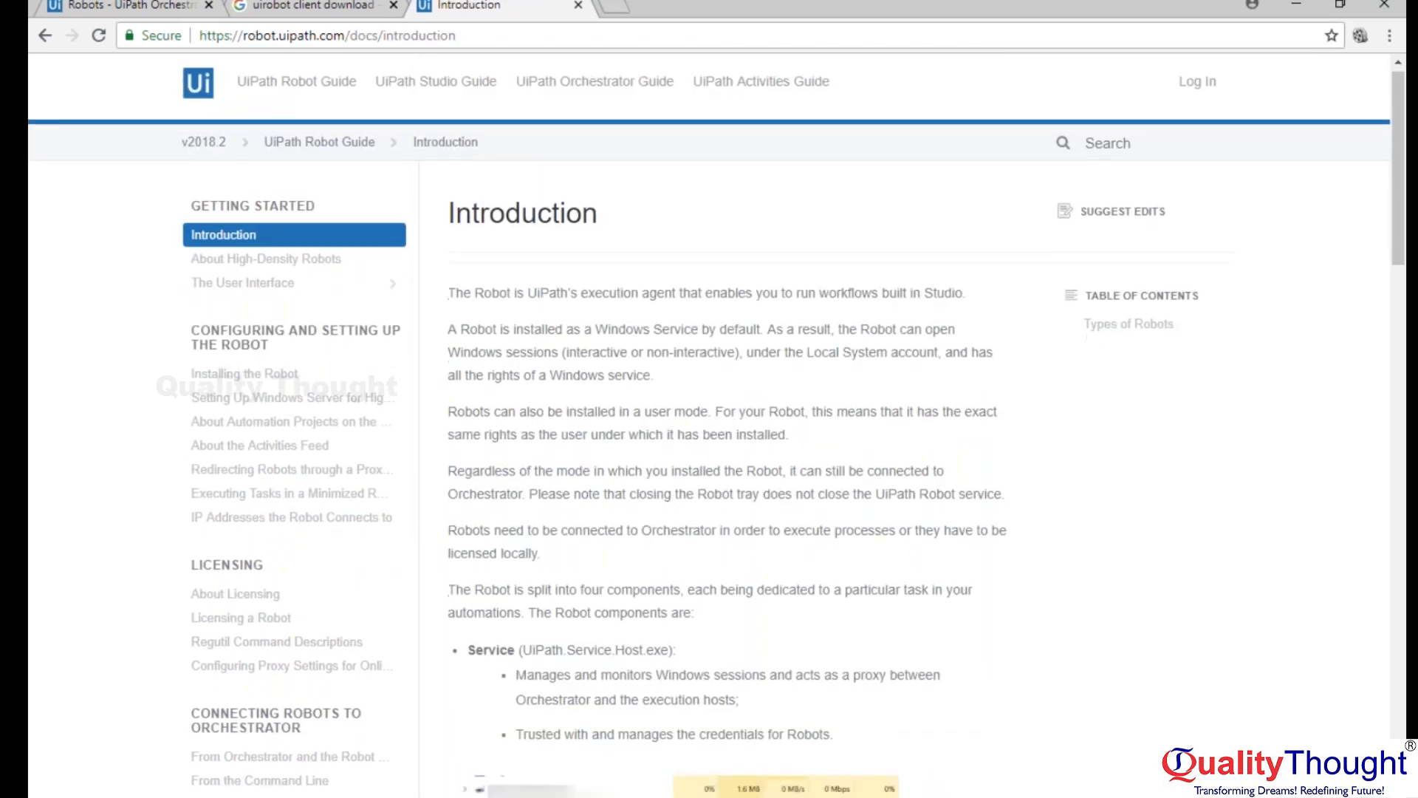
scroll(709, 428, down, 5)
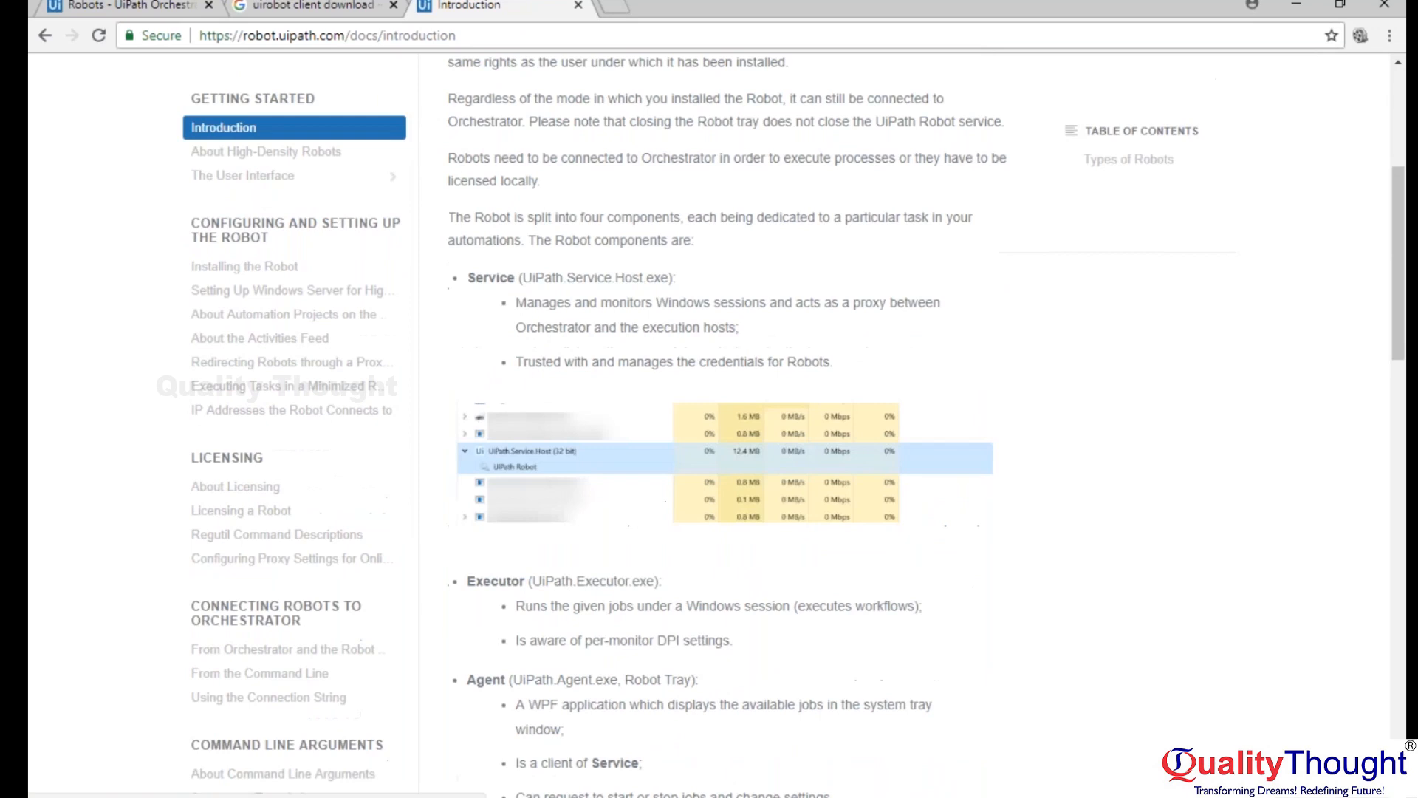
scroll(709, 428, down, 3)
scroll(709, 428, up, 3)
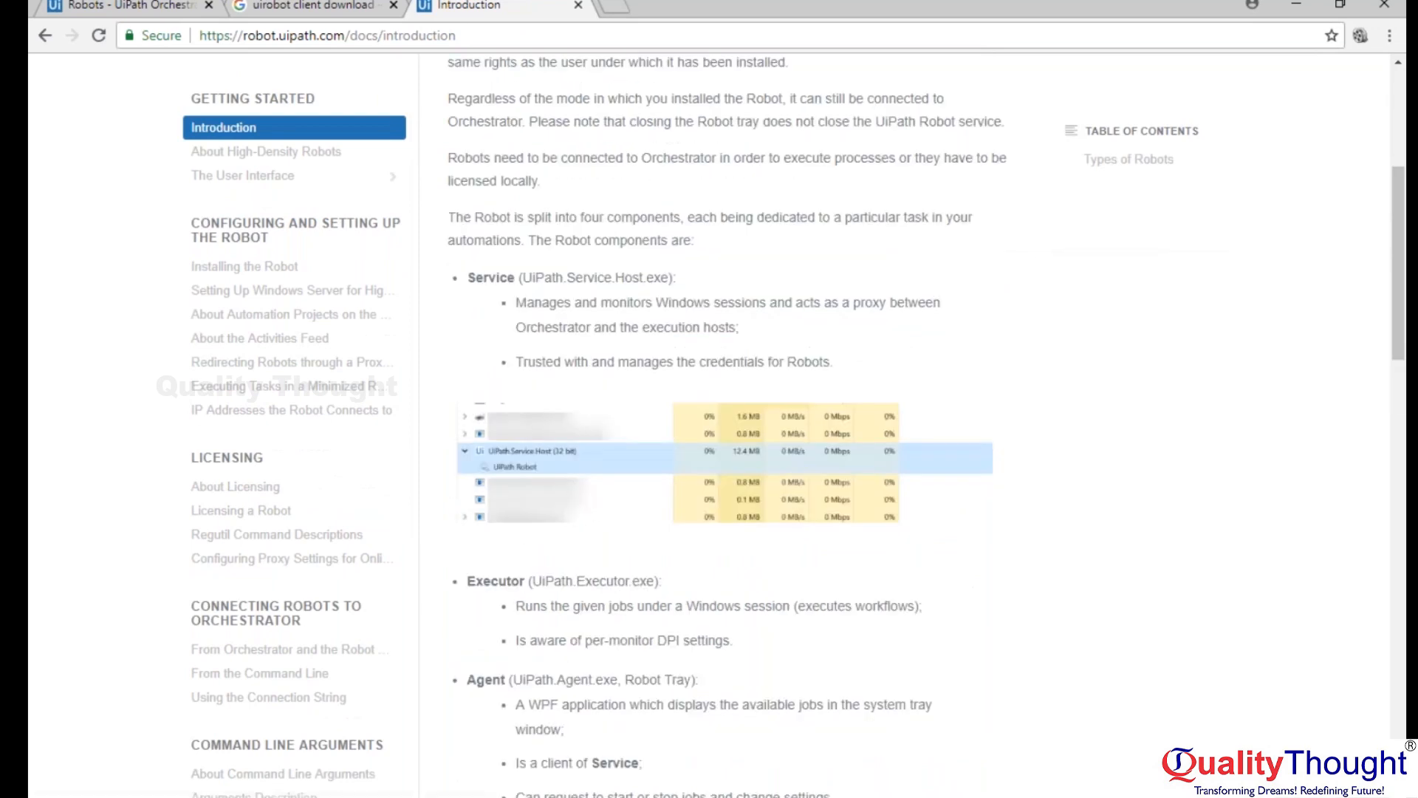
key(F1)
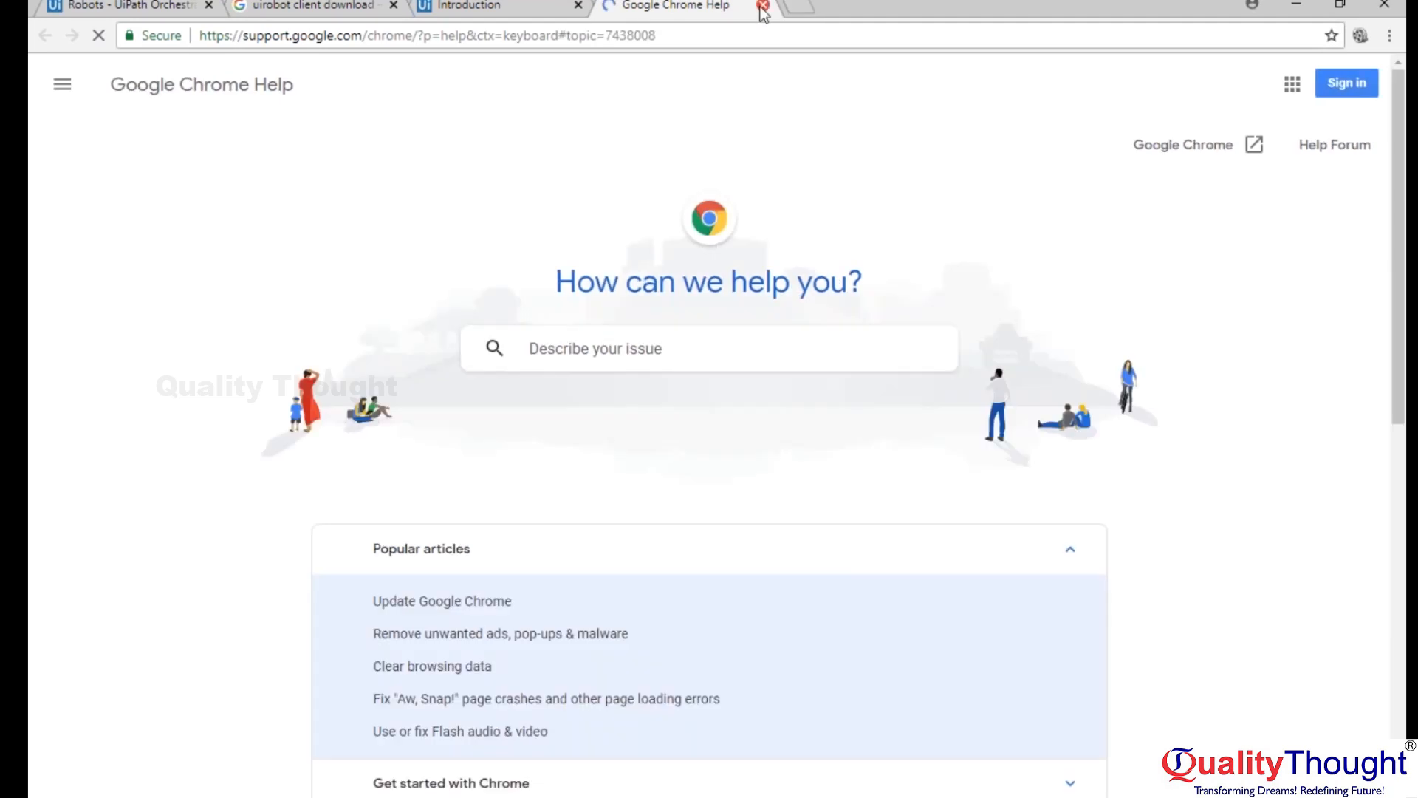
click(763, 7)
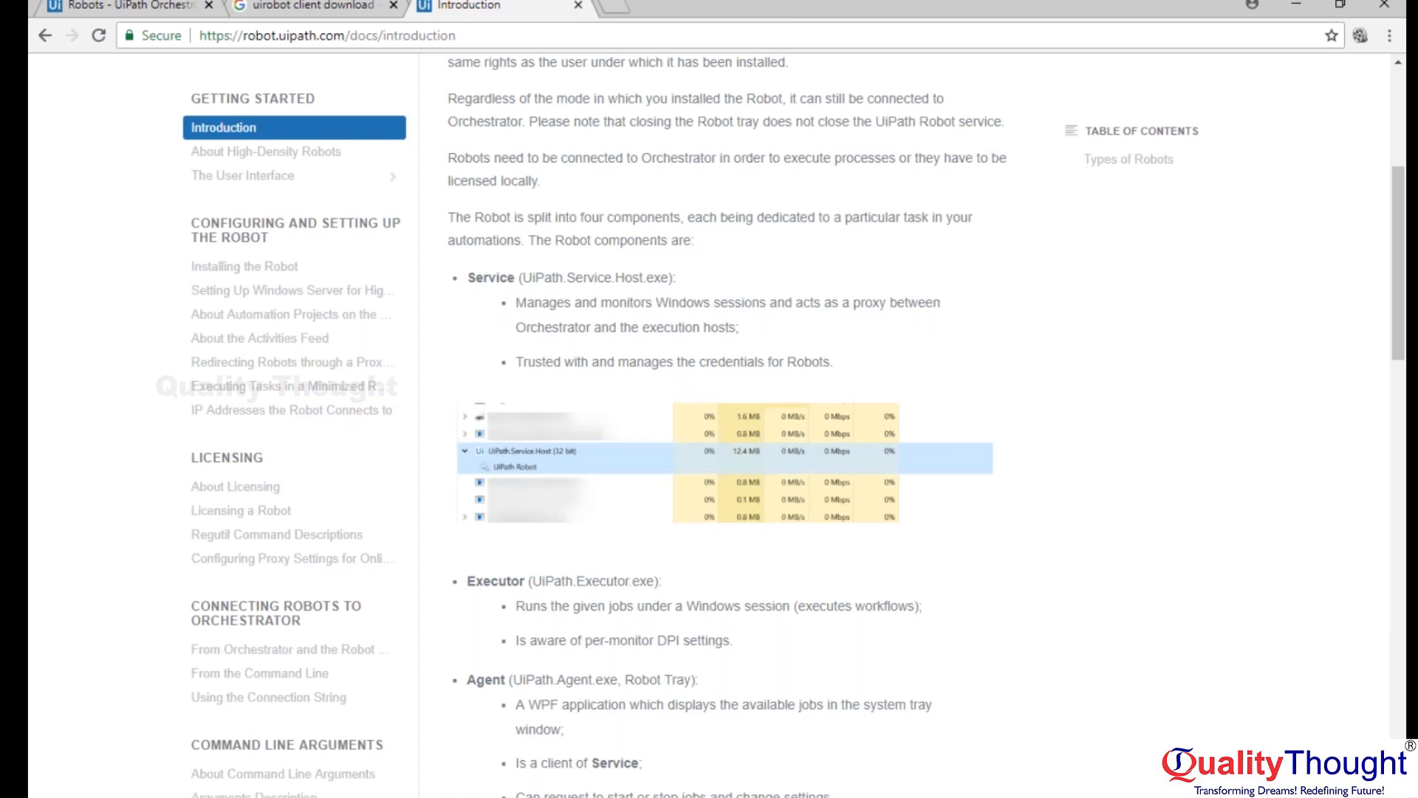
scroll(623, 206, up, 4)
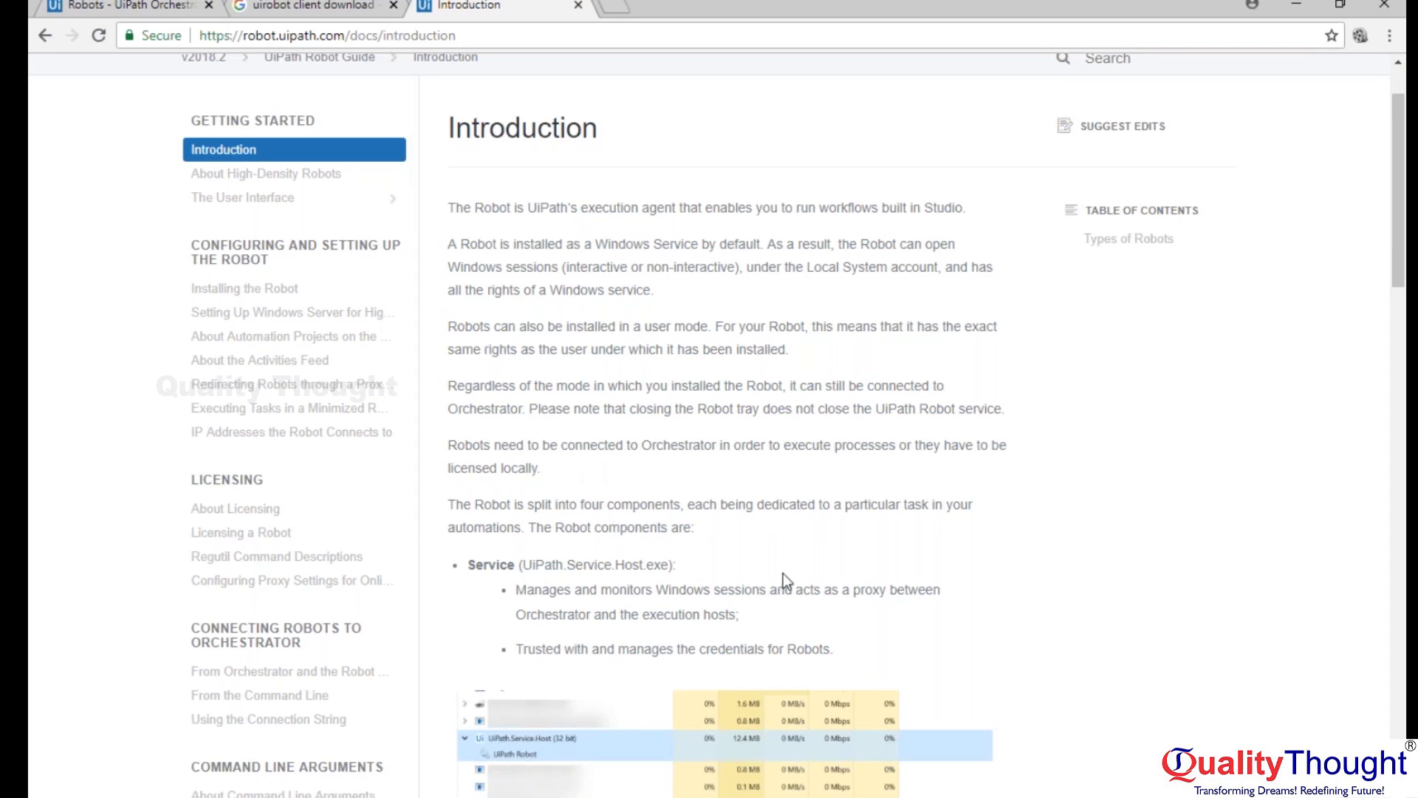
Search Windows for "uipath.service.host.exe", view the web results, and close the results window and the Edge notification.
key(super)
text(uip)
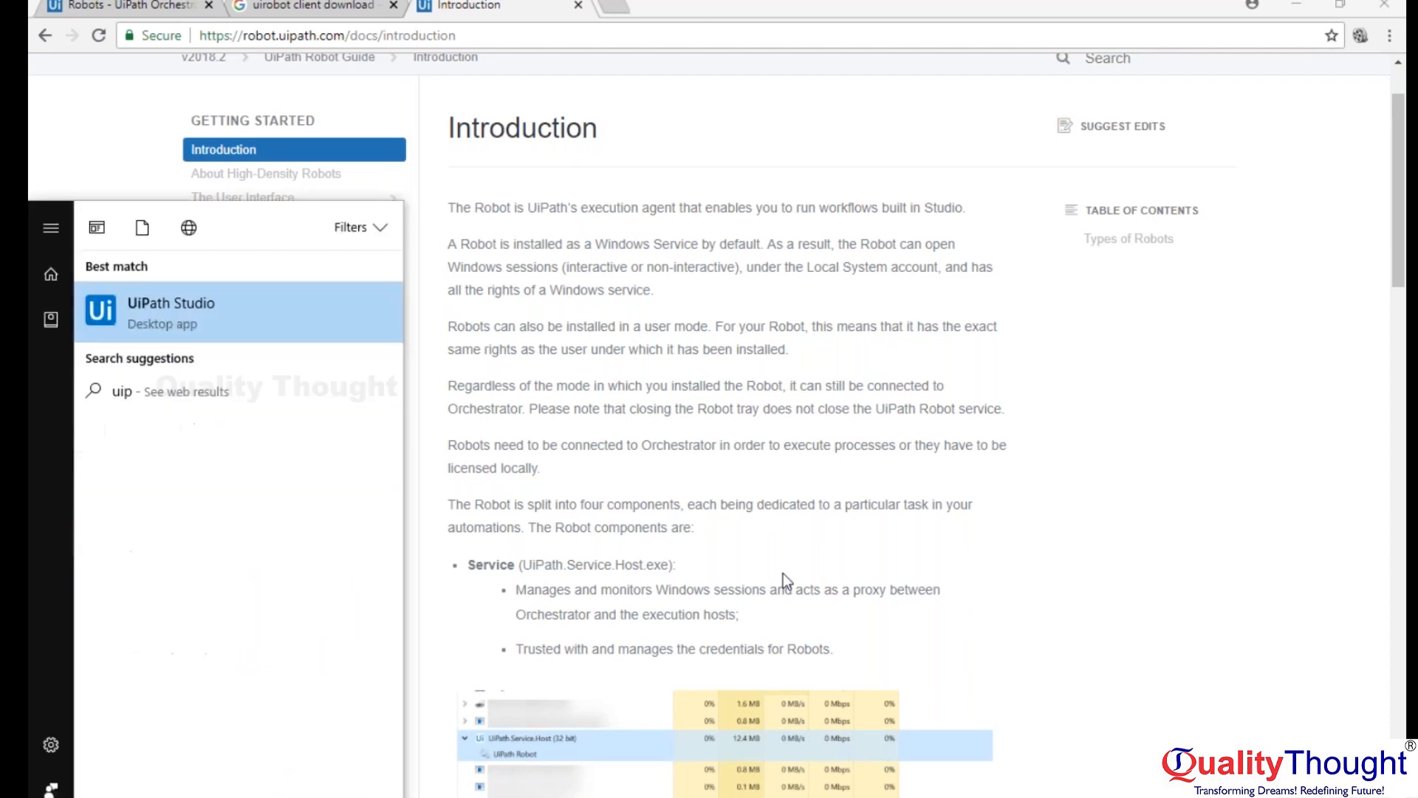
text(ath.serv)
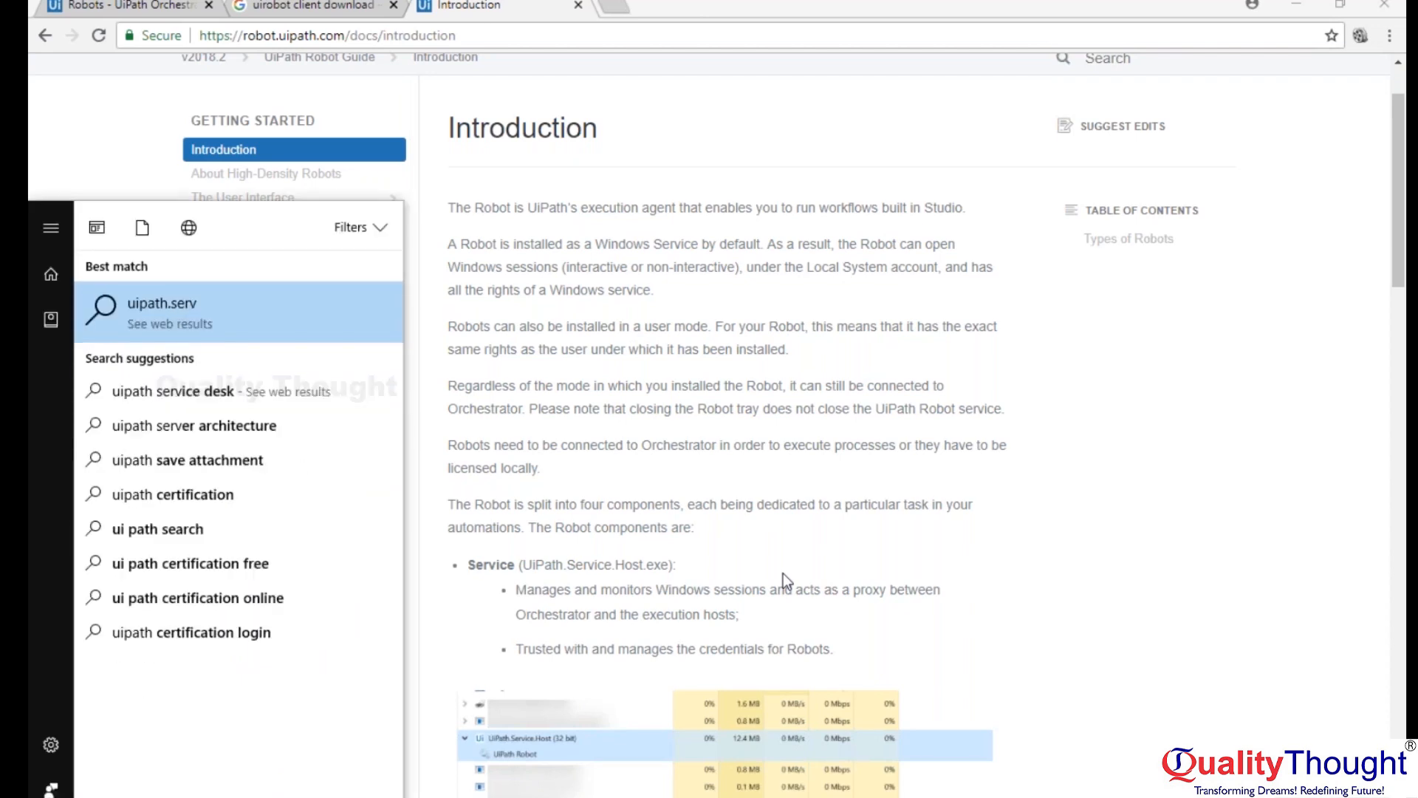
text(ice)
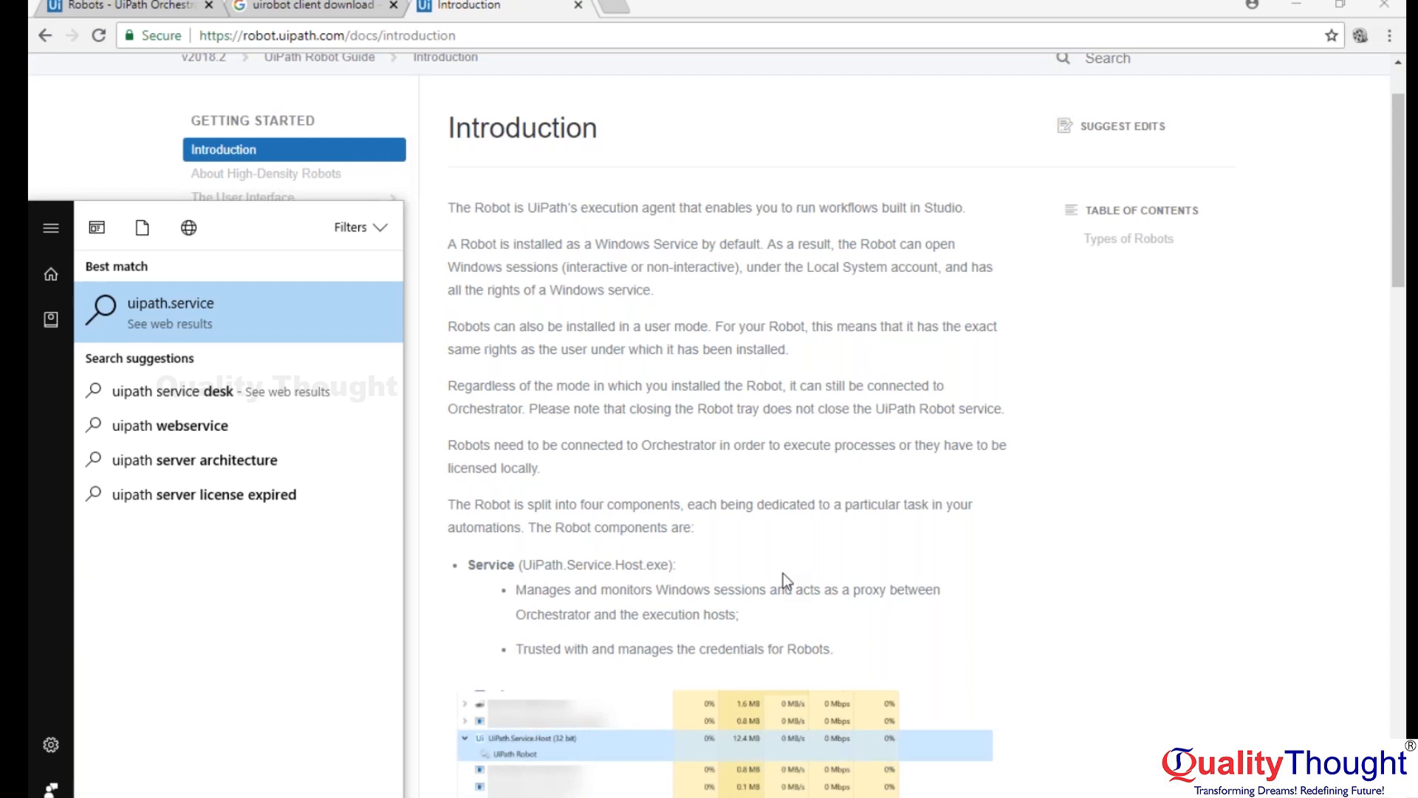
text(.host)
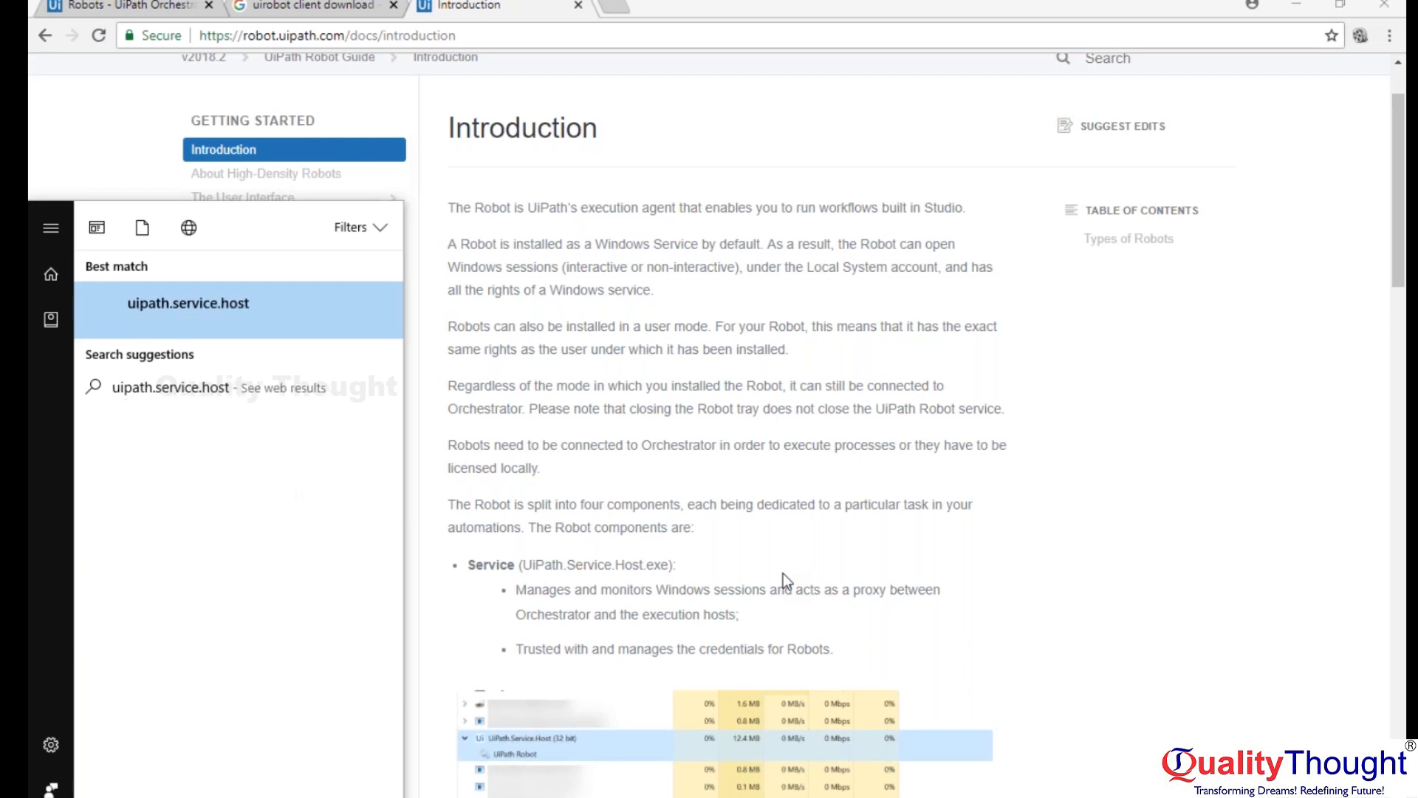
text(.exe)
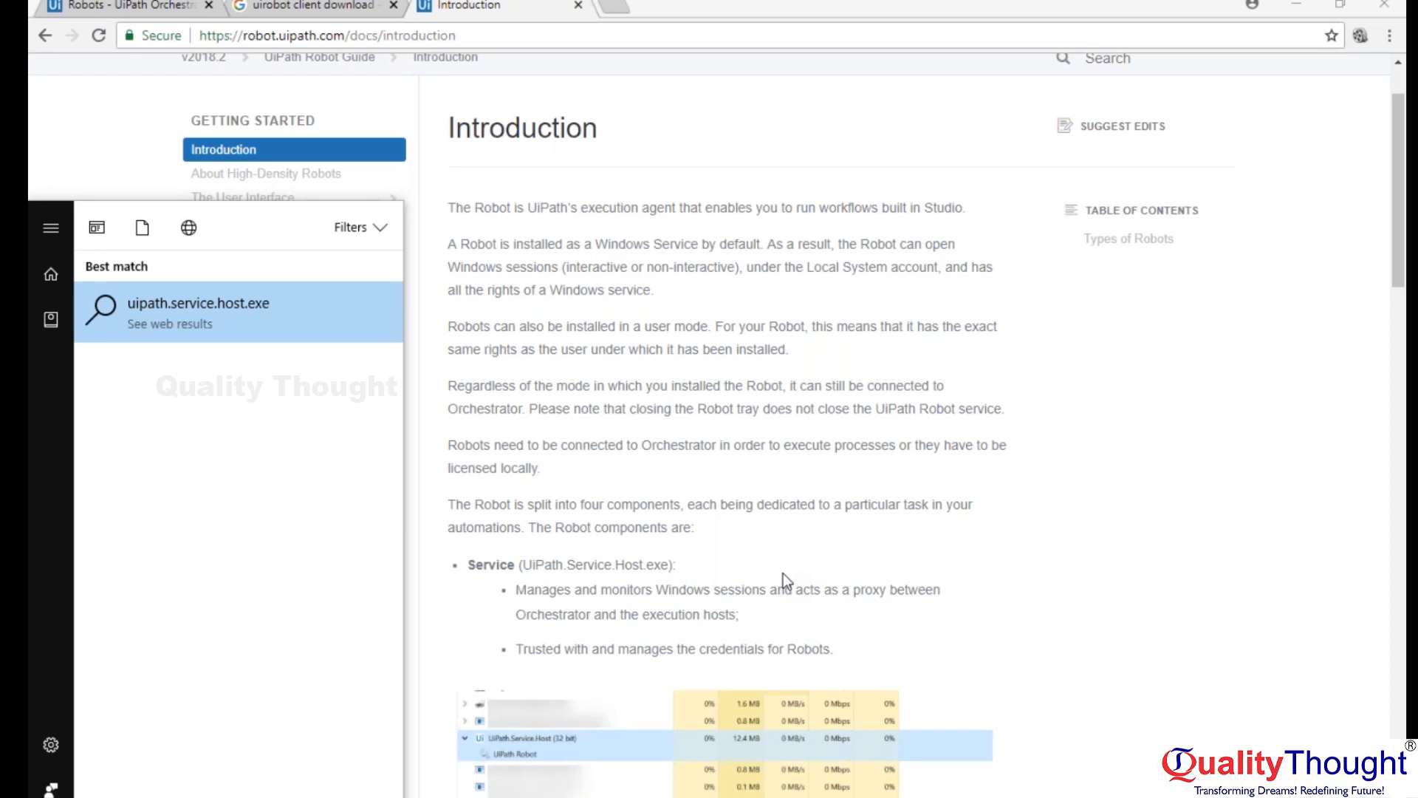
key(Return)
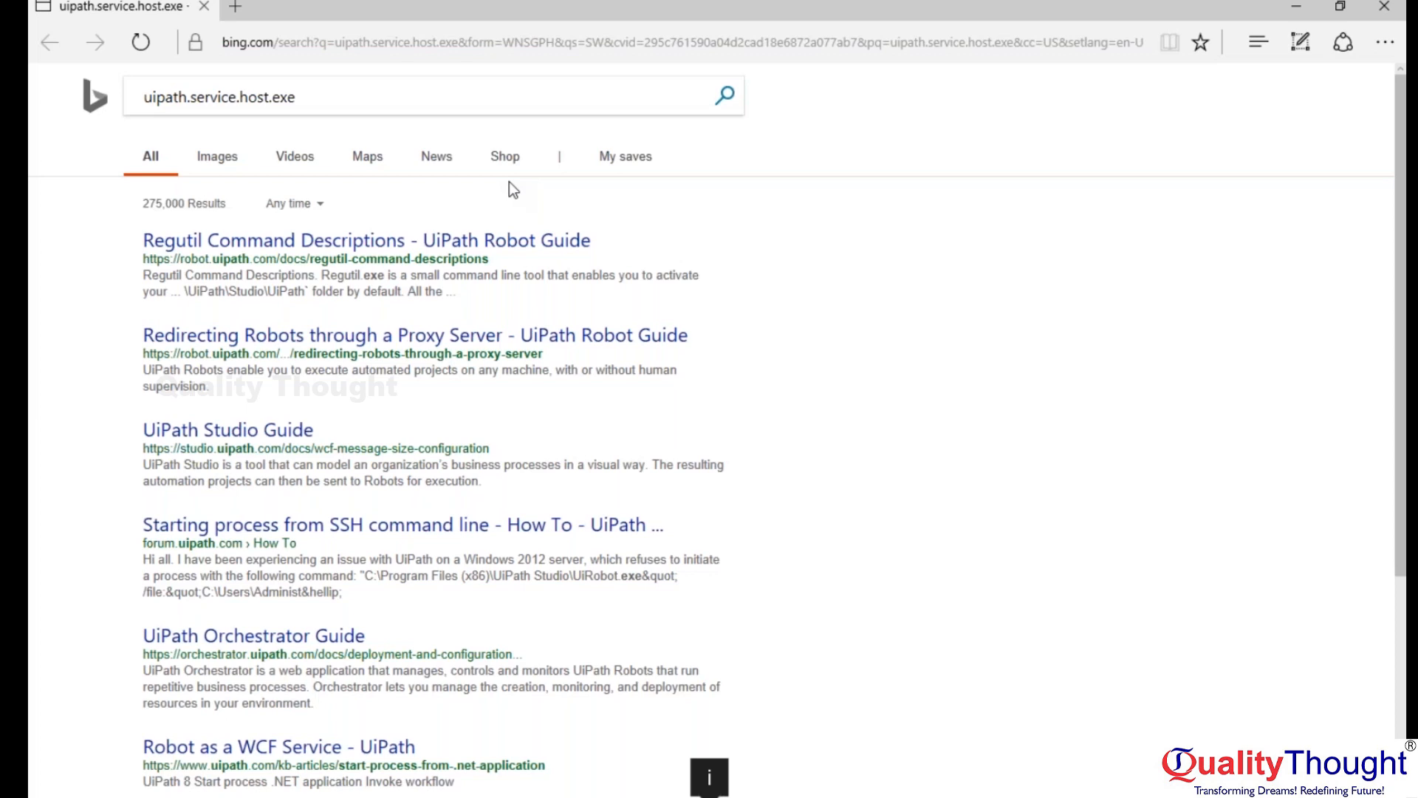
click(1387, 9)
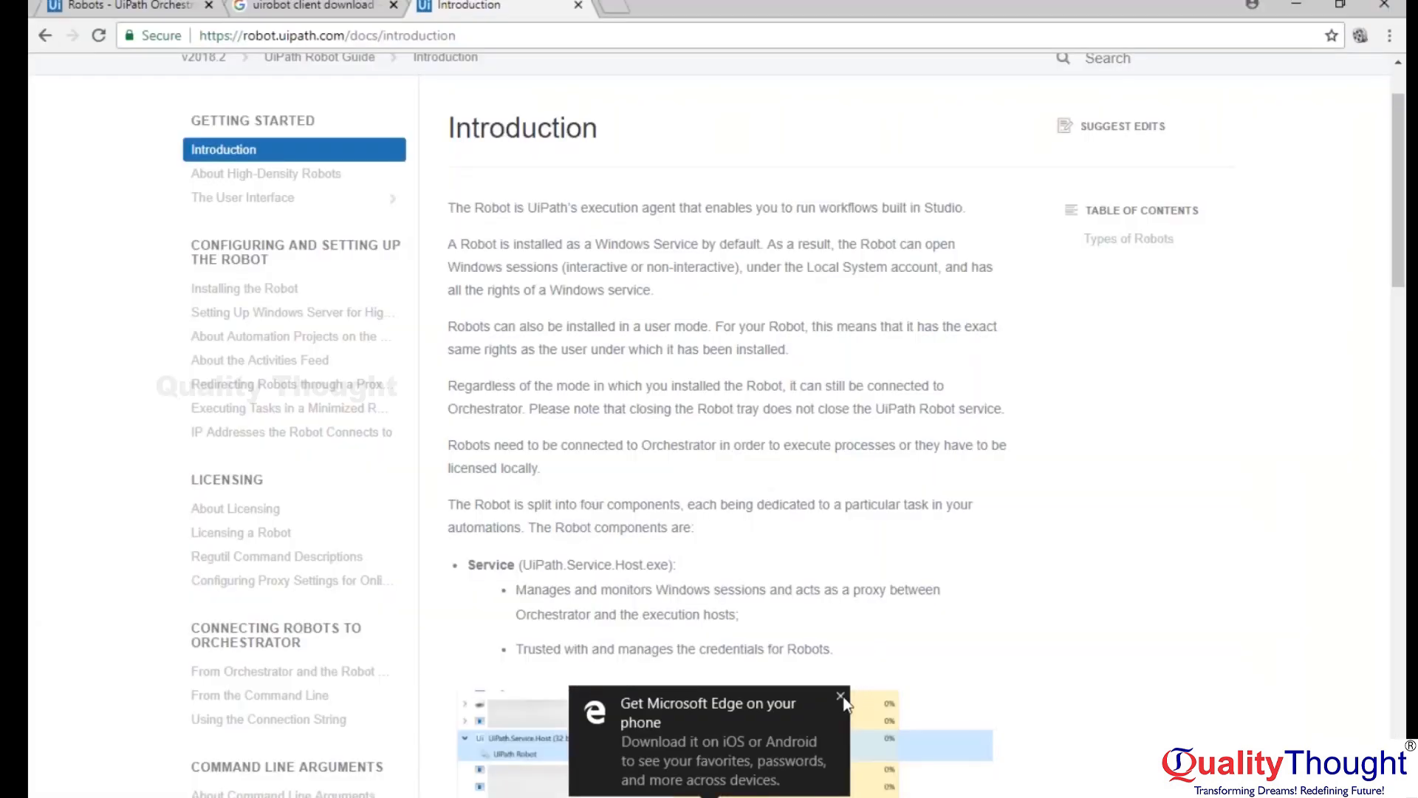
click(841, 697)
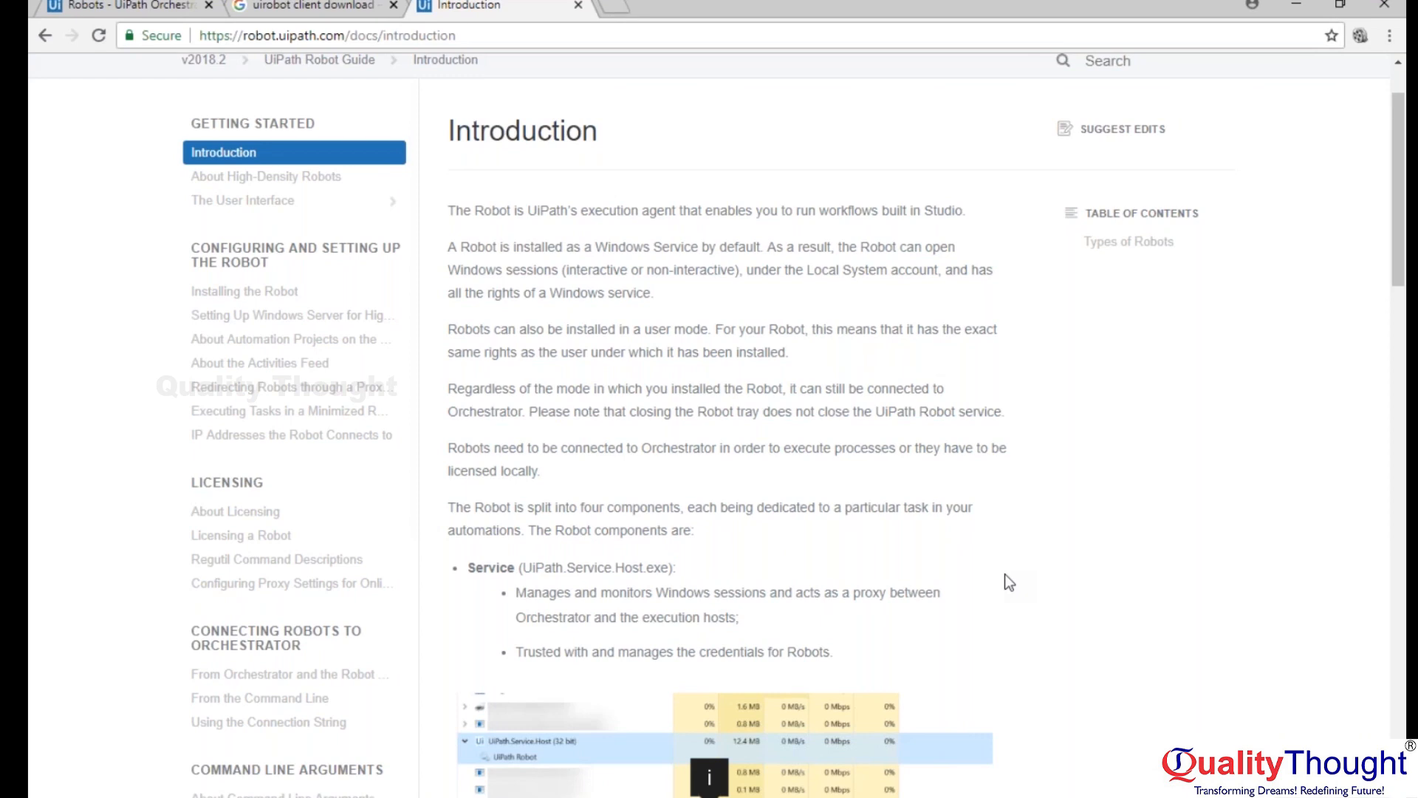
Read the Robot component descriptions in the Introduction article, and open Task Manager beside them.
scroll(1006, 576, down, 3)
scroll(1005, 576, down, 3)
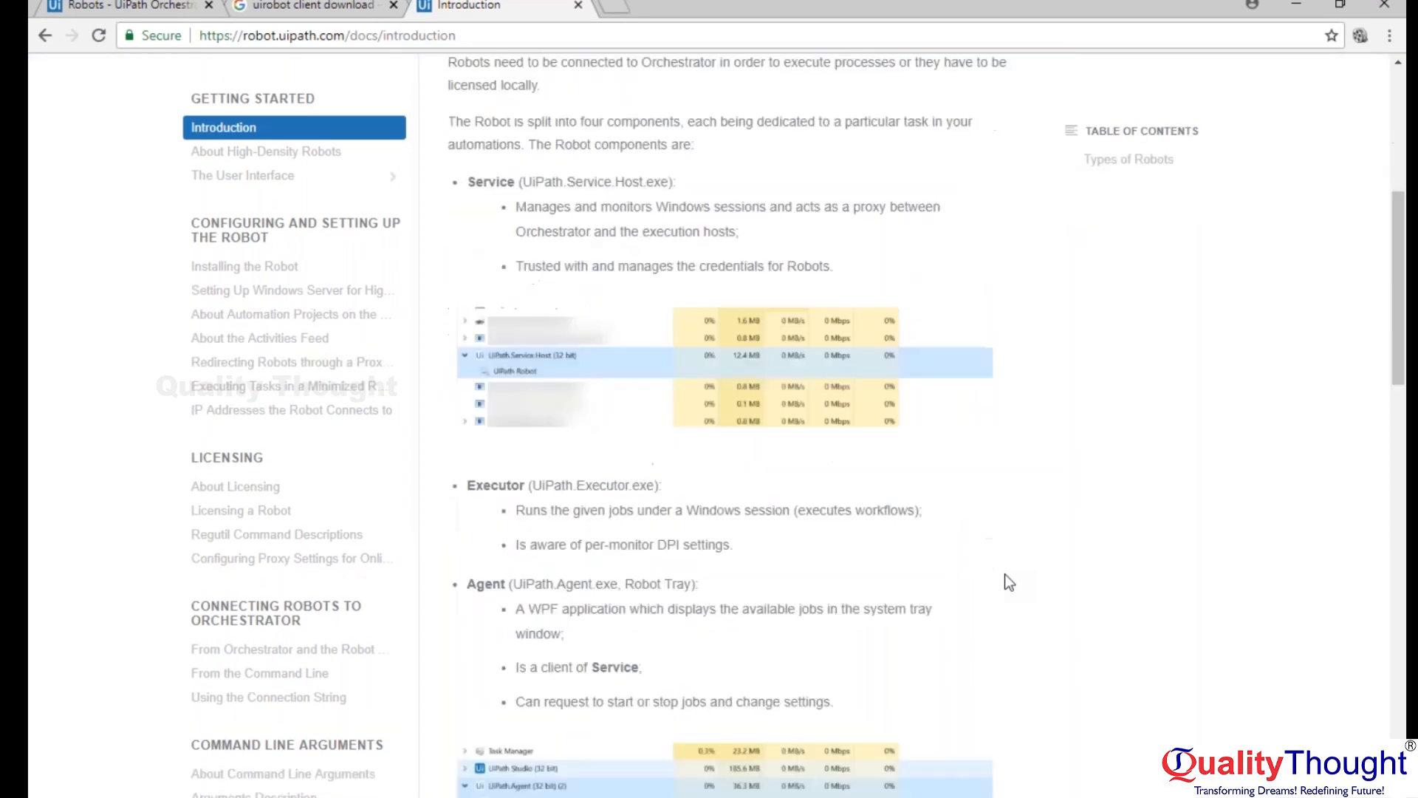
scroll(1005, 576, down, 3)
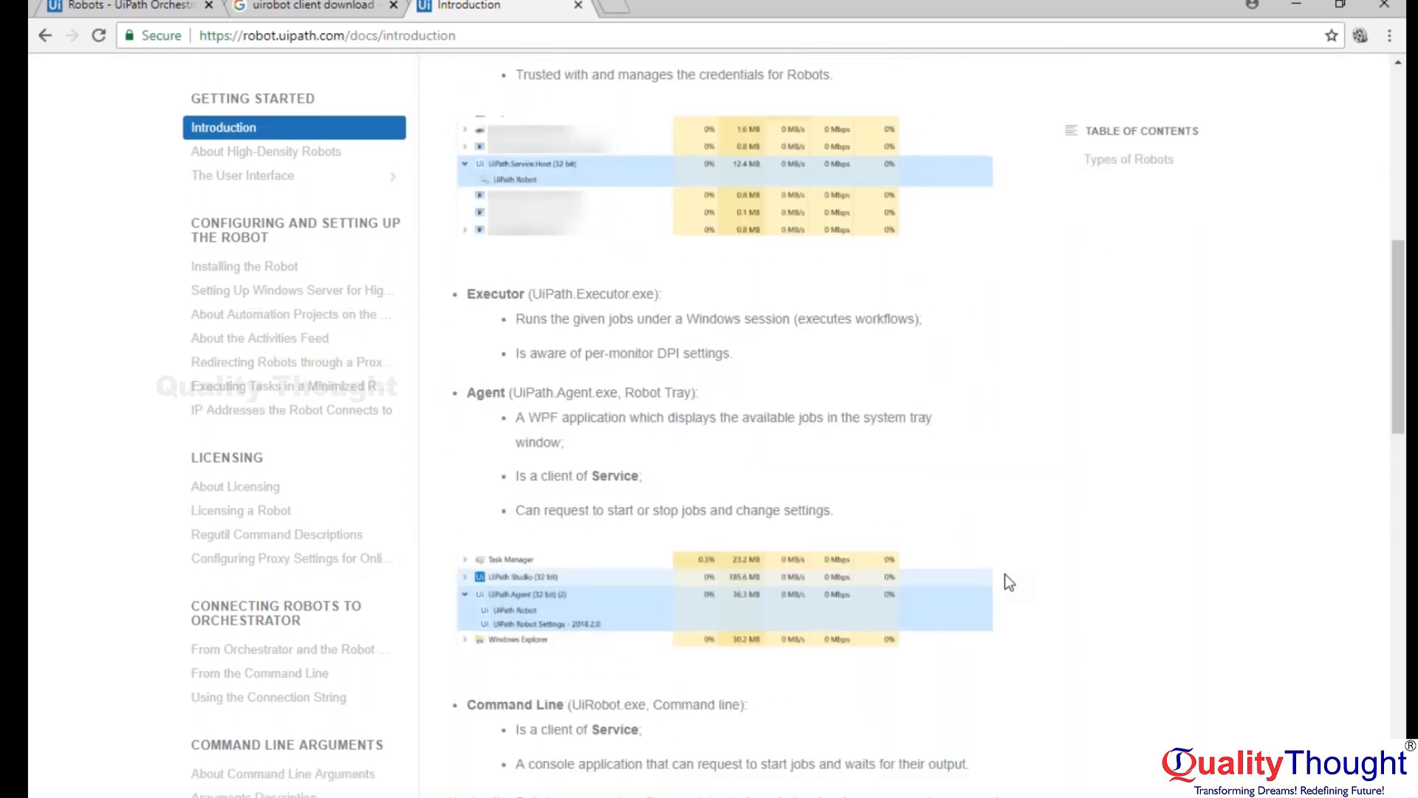
right_click(739, 797)
click(784, 751)
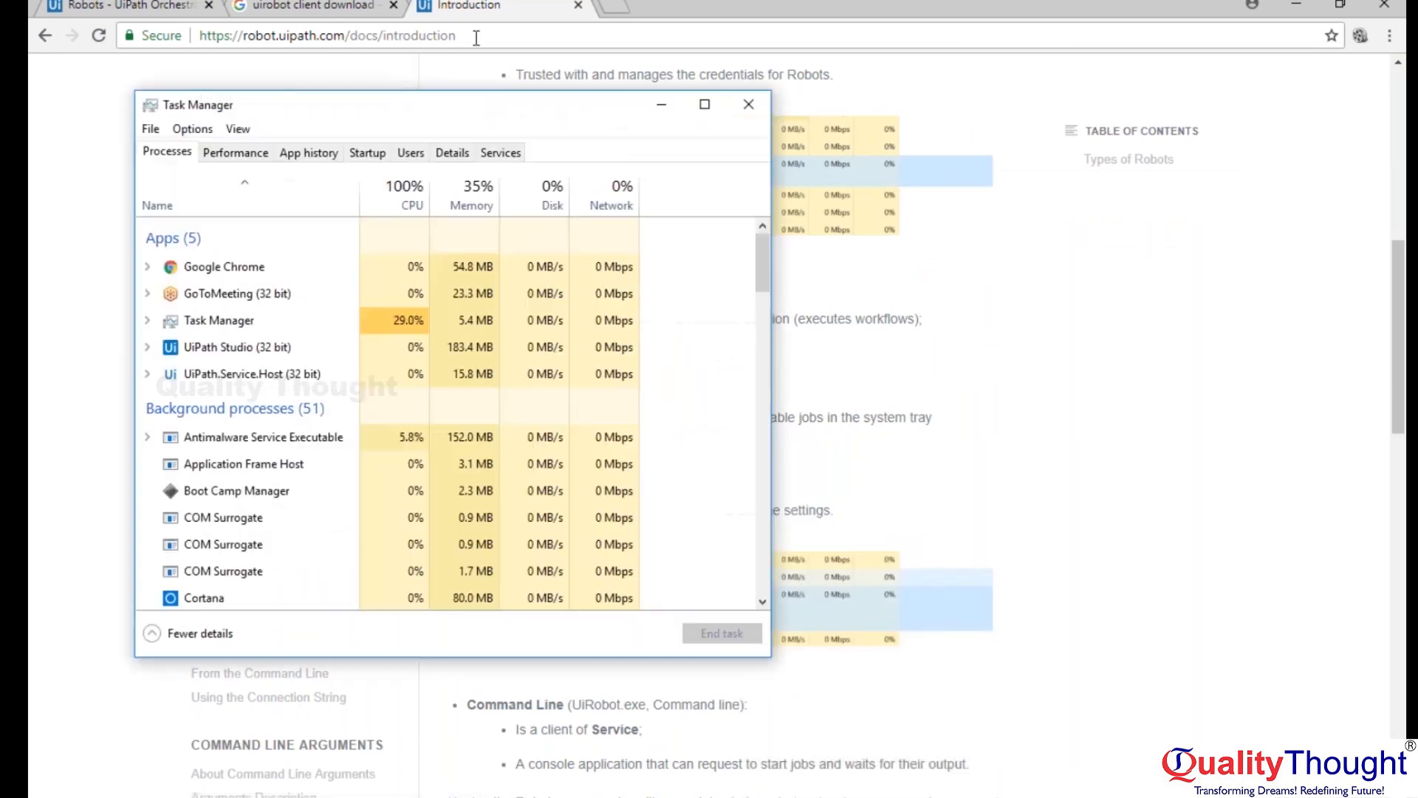
drag(443, 105, 631, 108)
drag(823, 82, 1222, 35)
Expand UiPath.Service.Host, try to bring its UiPath Robot User Service to the front, and check the hidden system tray icons.
click(855, 303)
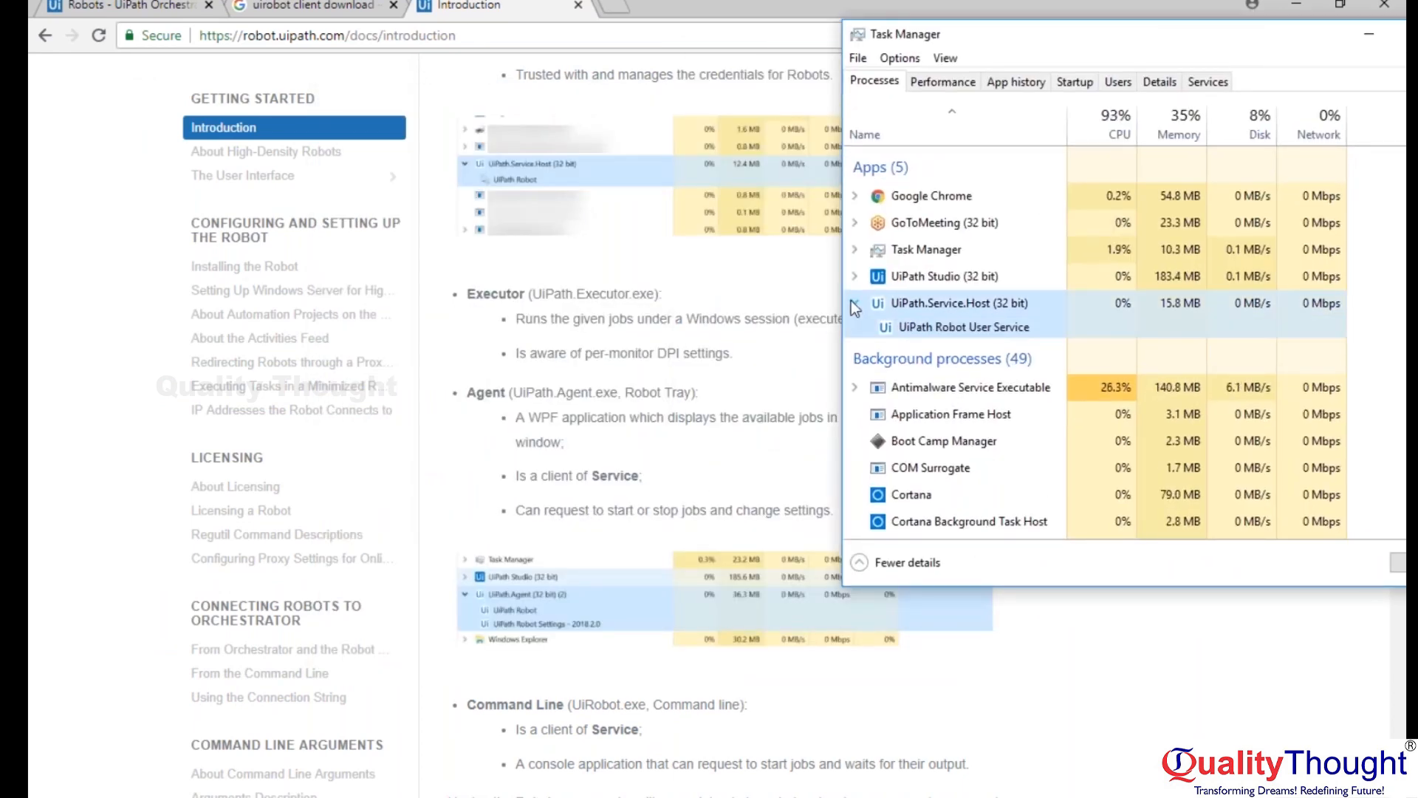
click(960, 330)
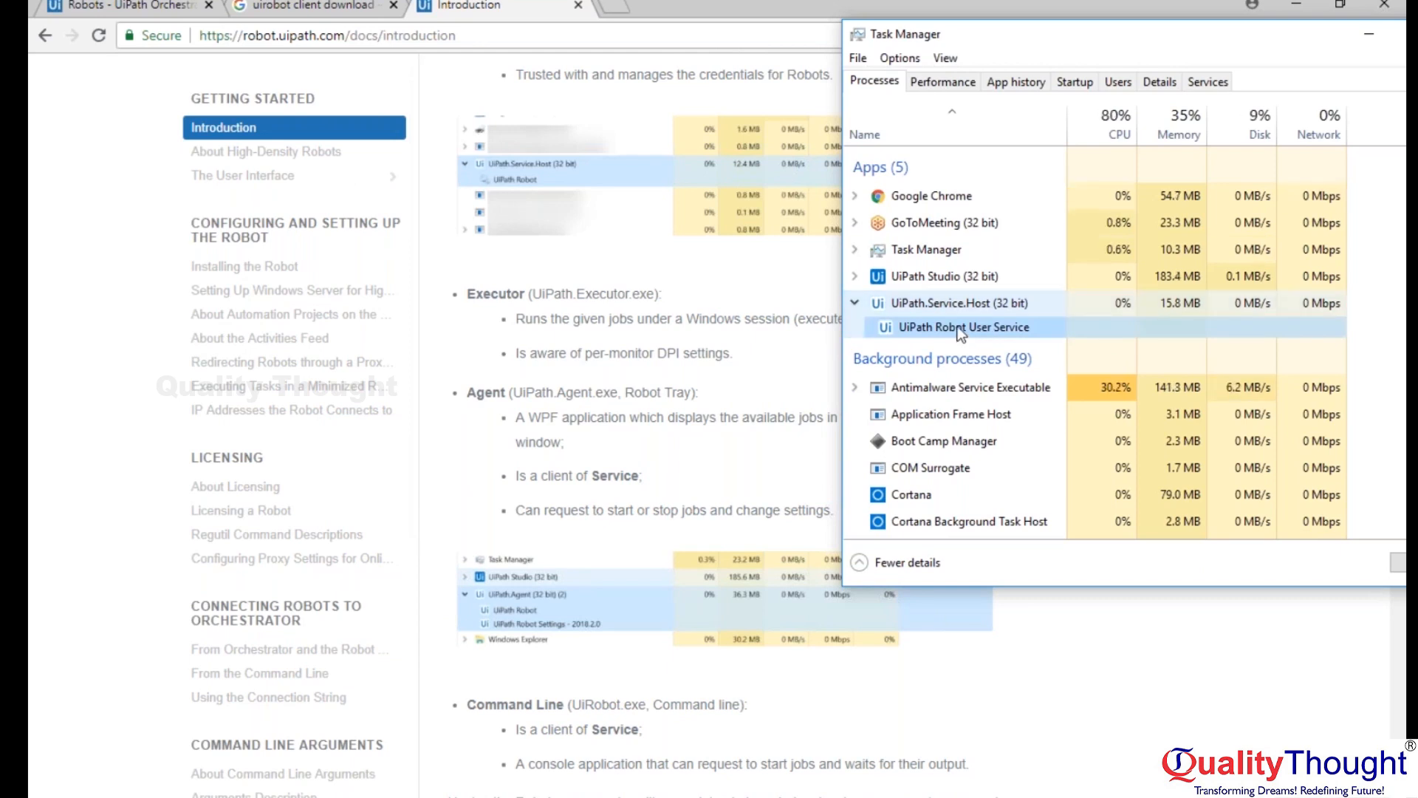
right_click(960, 335)
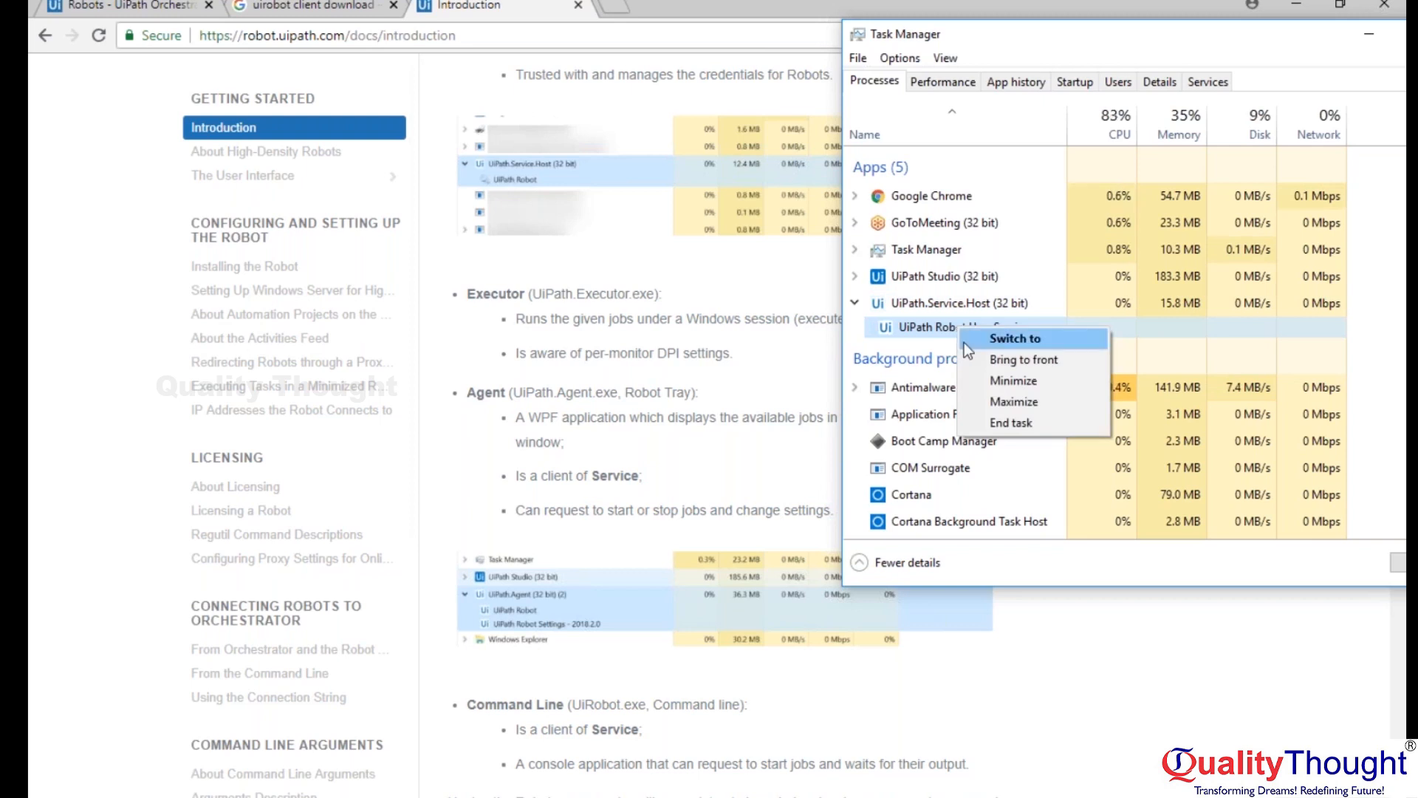
click(991, 356)
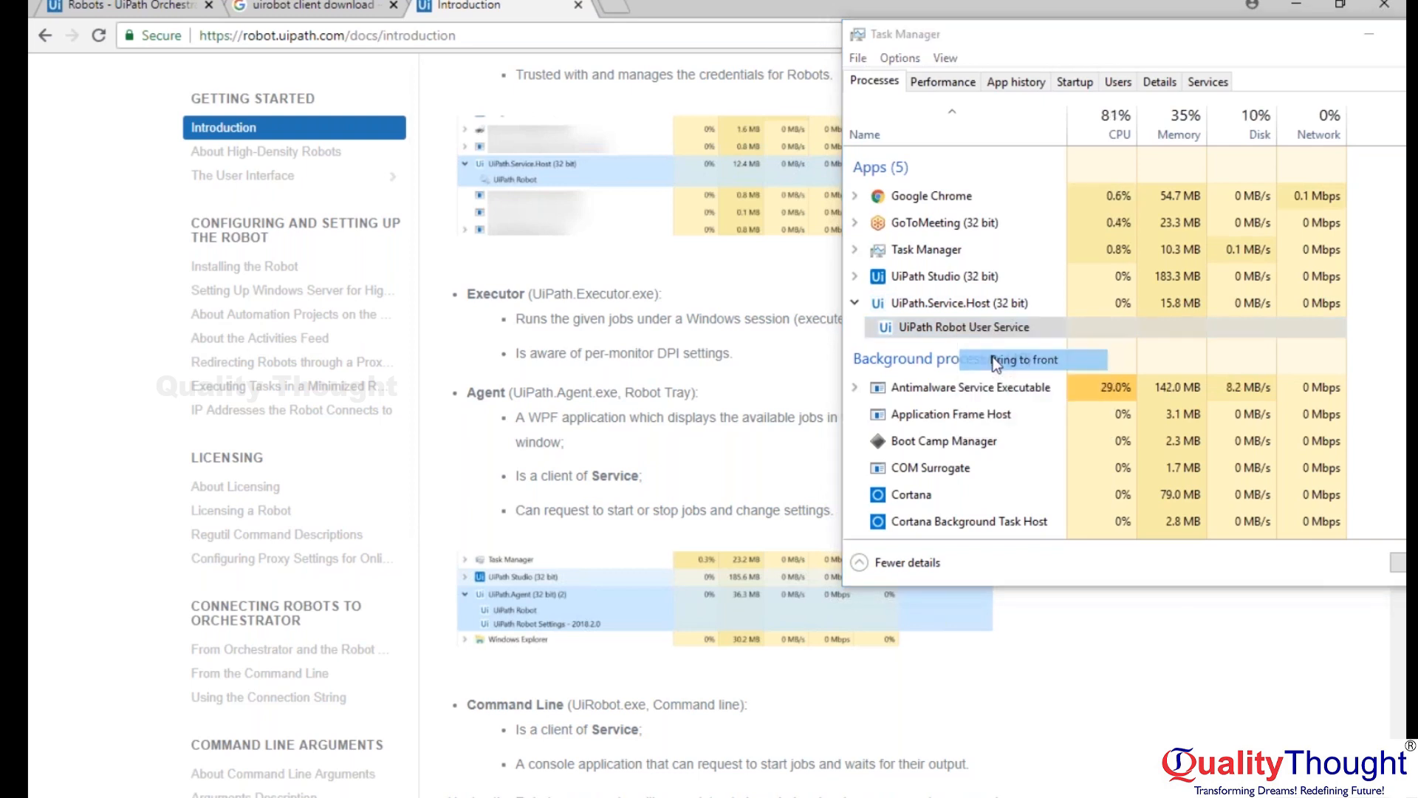
click(1214, 793)
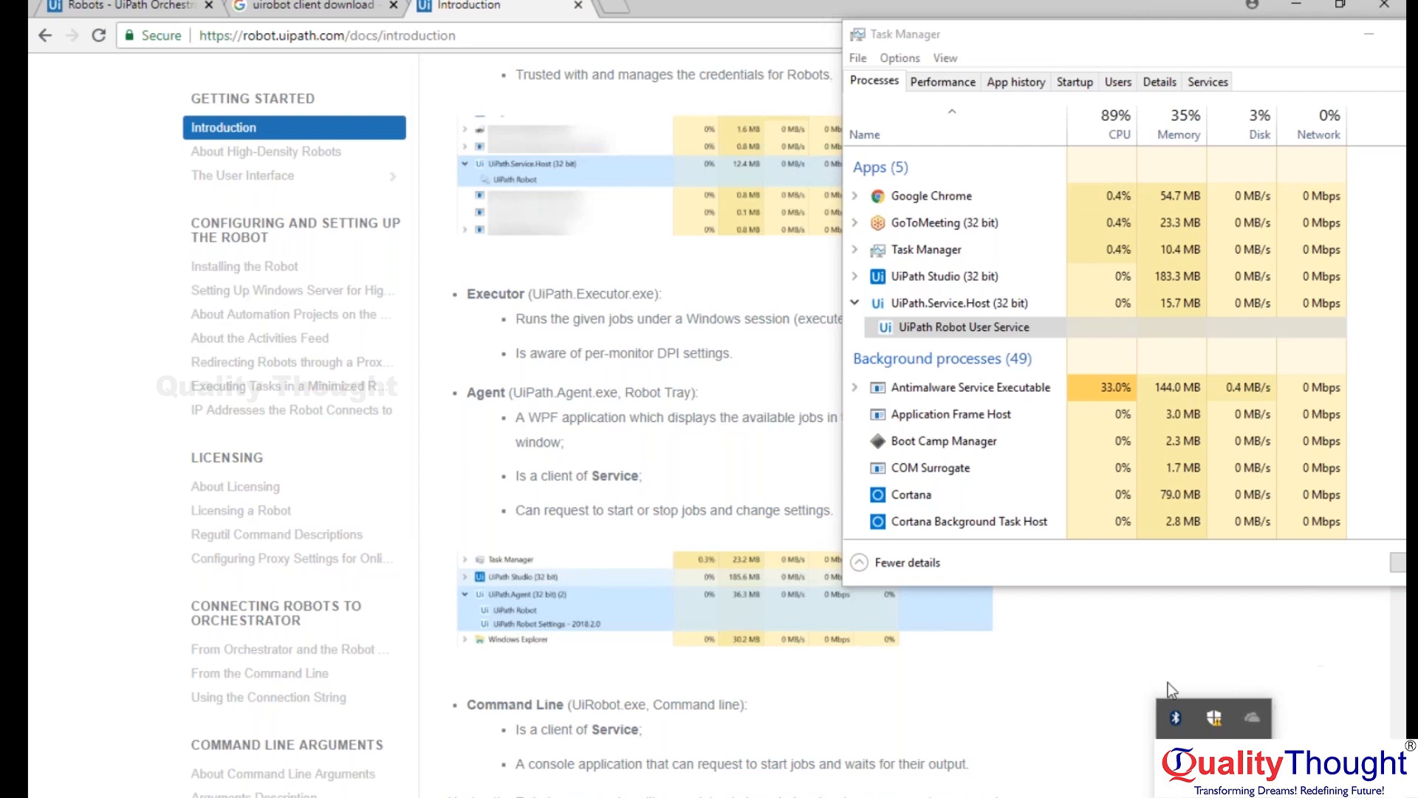
click(1144, 689)
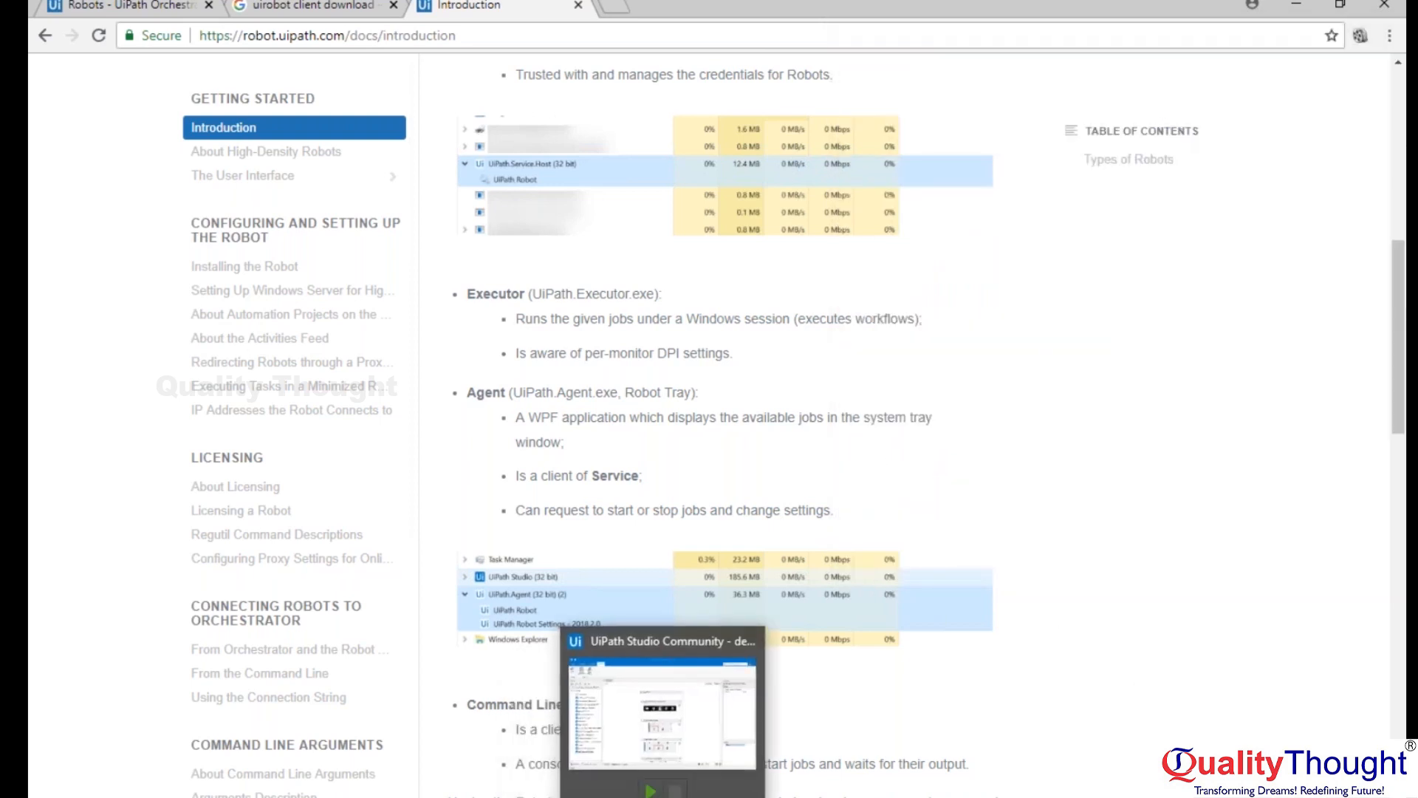
Switch to UiPath Studio and create a blank project named "new".
click(663, 794)
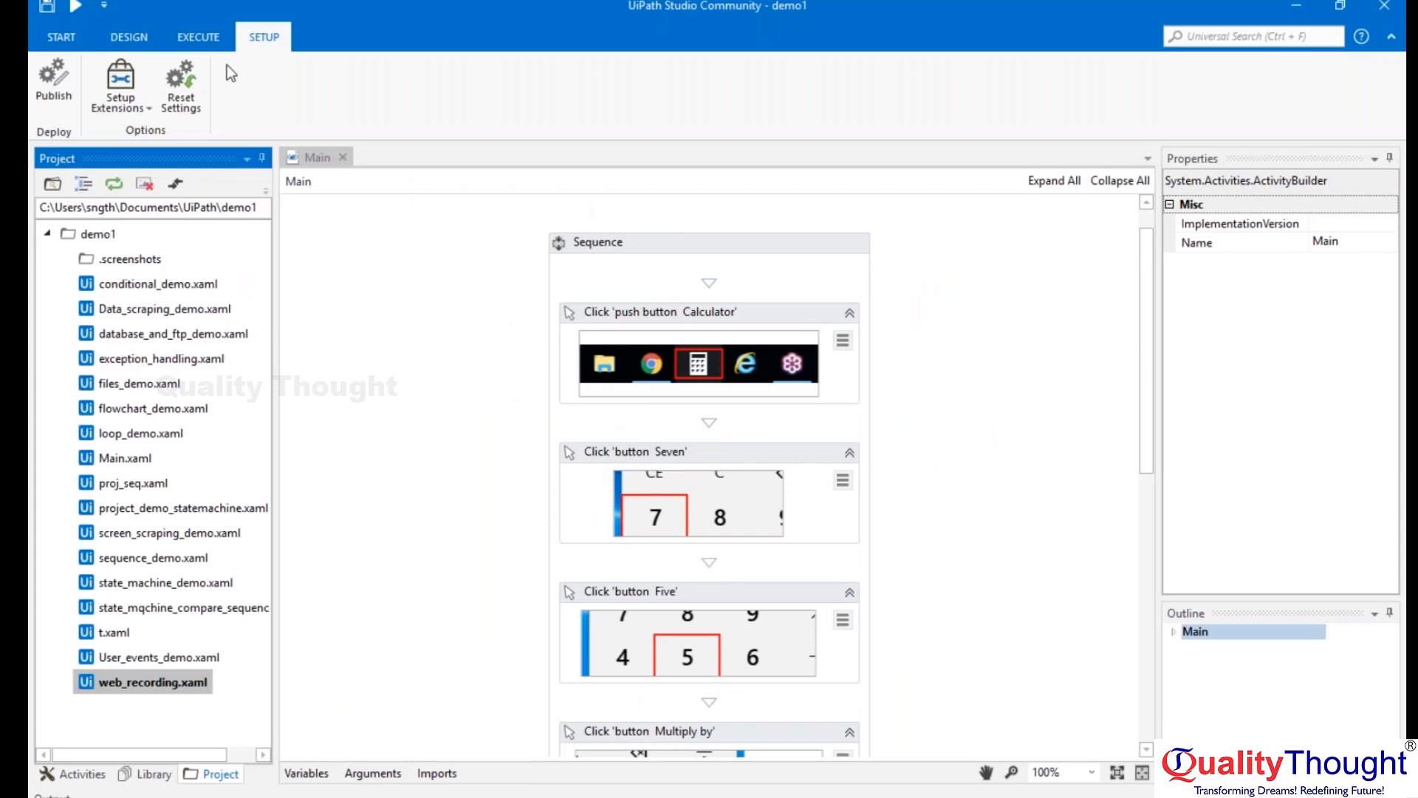
click(59, 38)
click(214, 141)
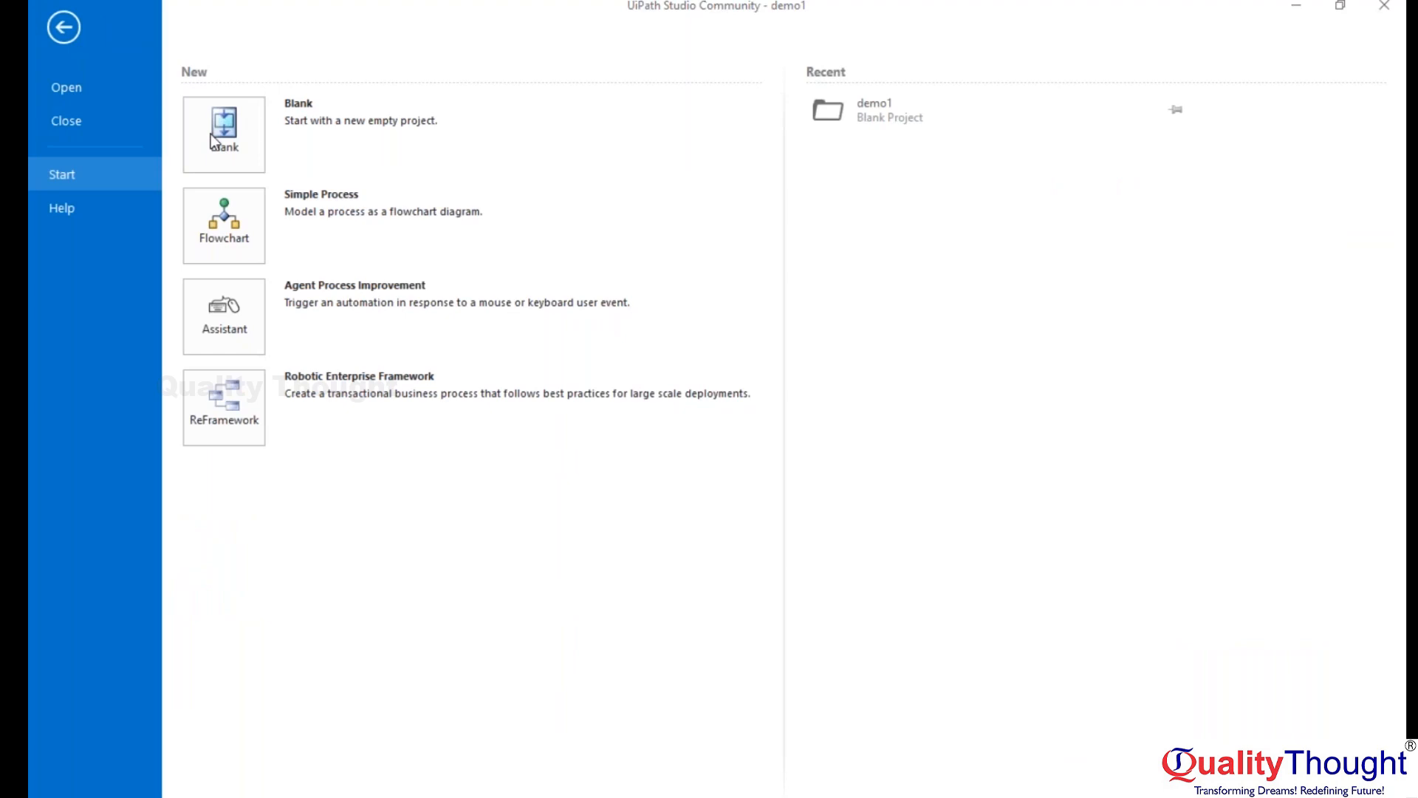
text(new)
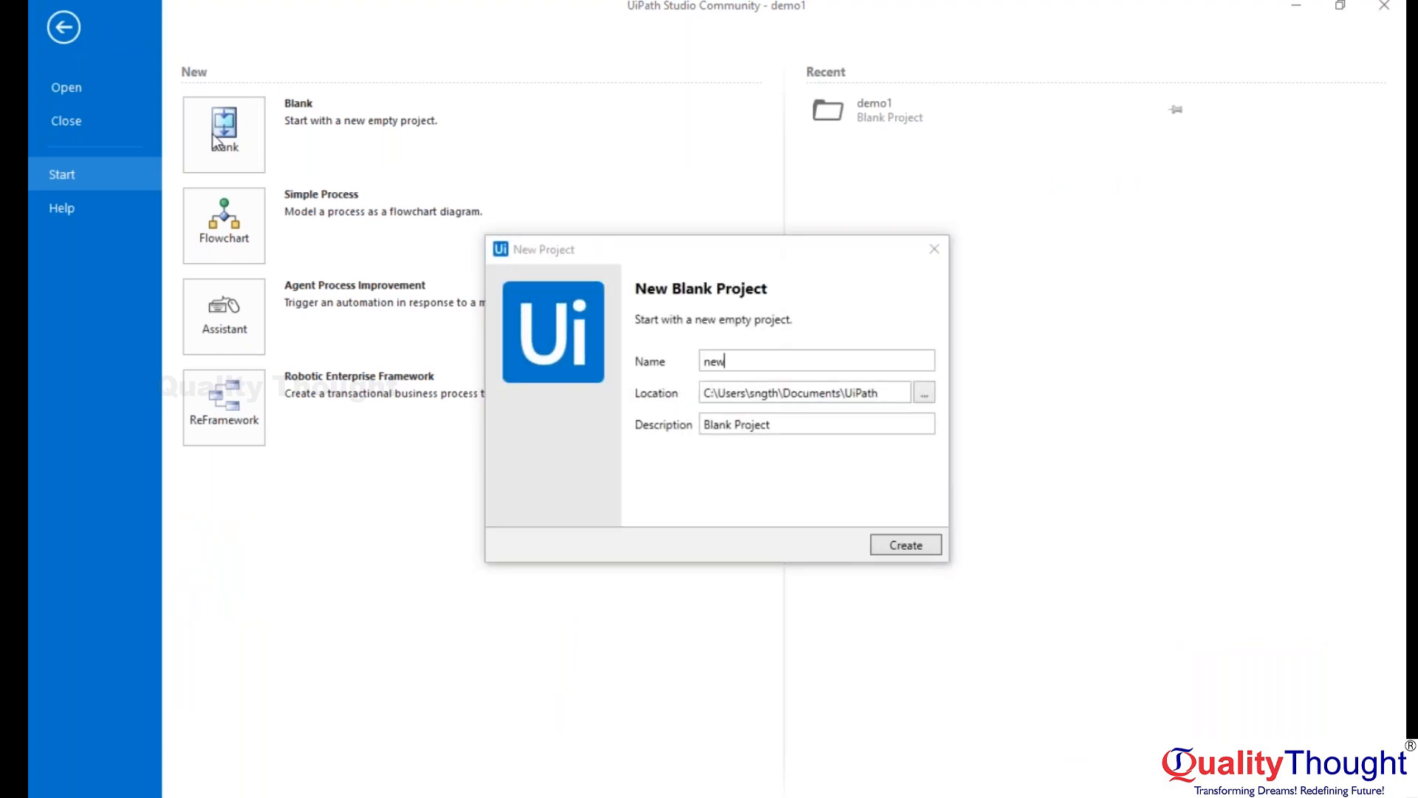
key(Return)
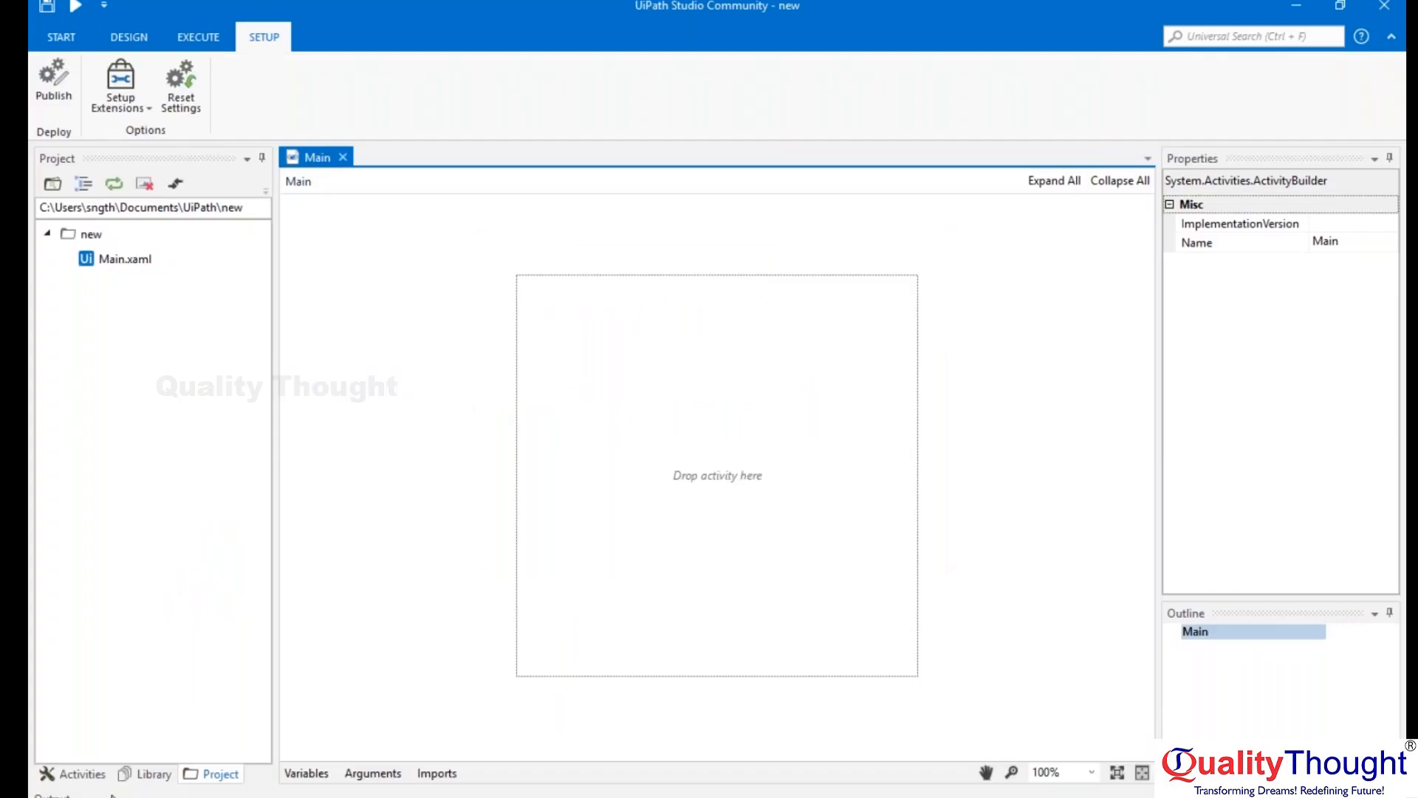
Add a Message Box activity to the Main workflow with the text "hello from orchestrator".
click(72, 773)
drag(132, 279, 764, 486)
text("hello from orchestrator)
click(920, 498)
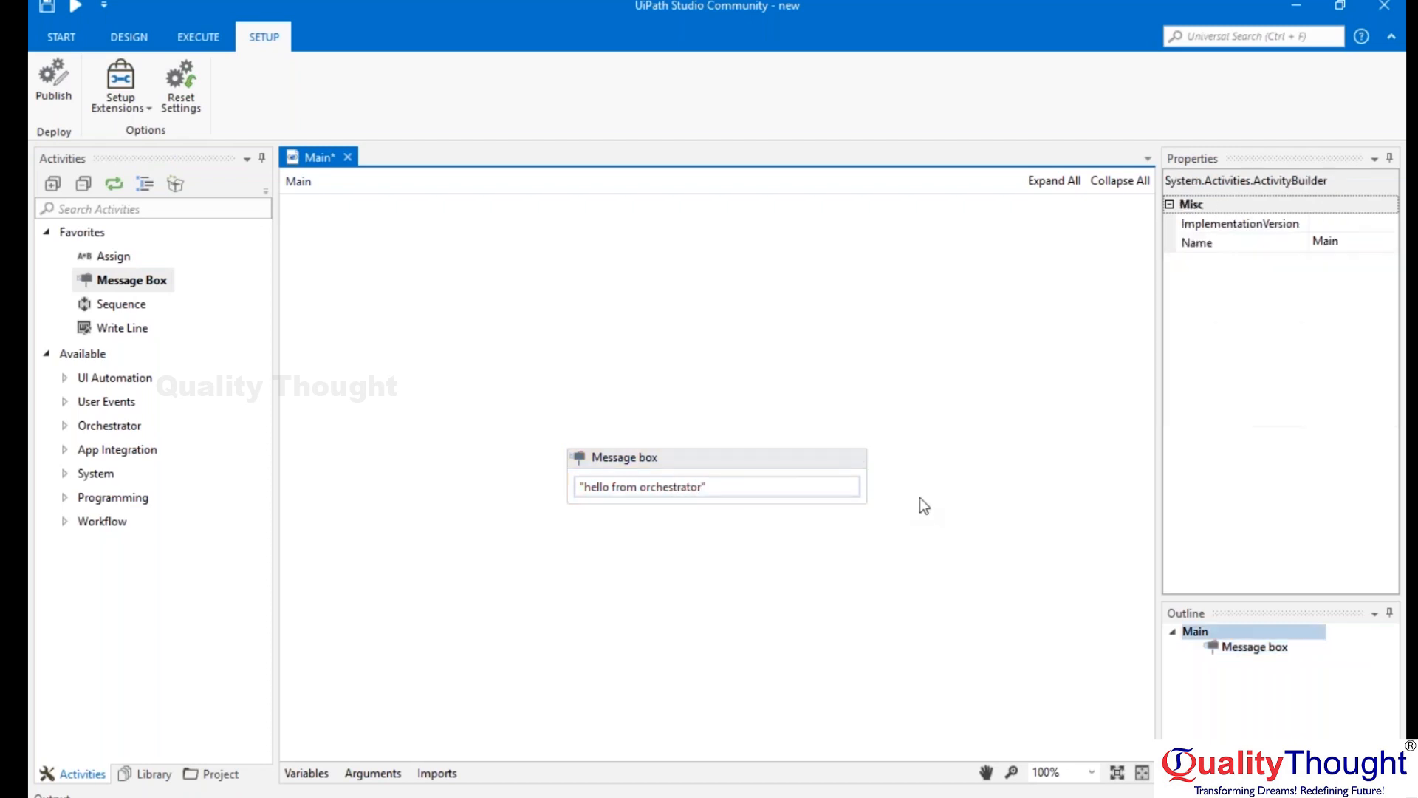
Save the Main workflow and publish the project, closing the publish information.
click(47, 10)
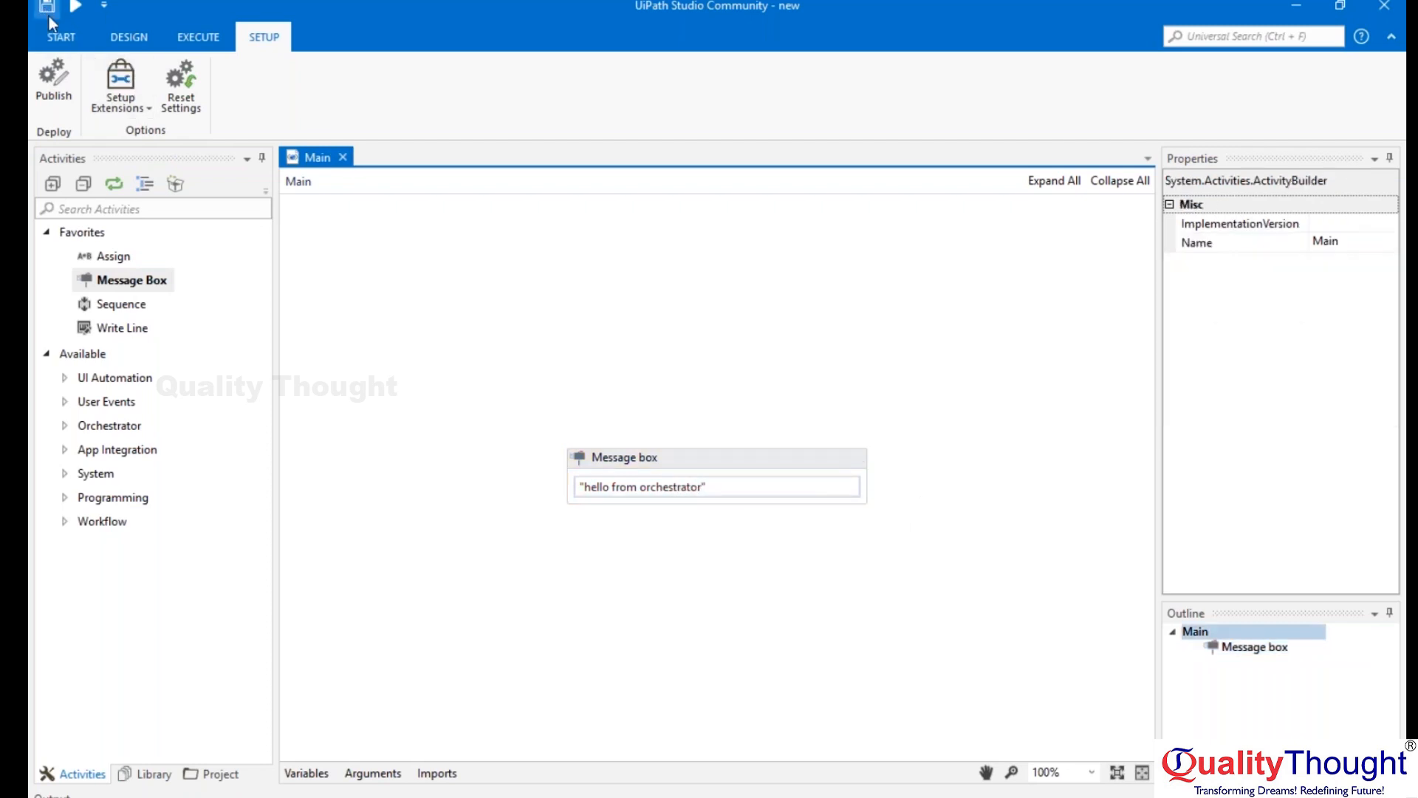
click(57, 91)
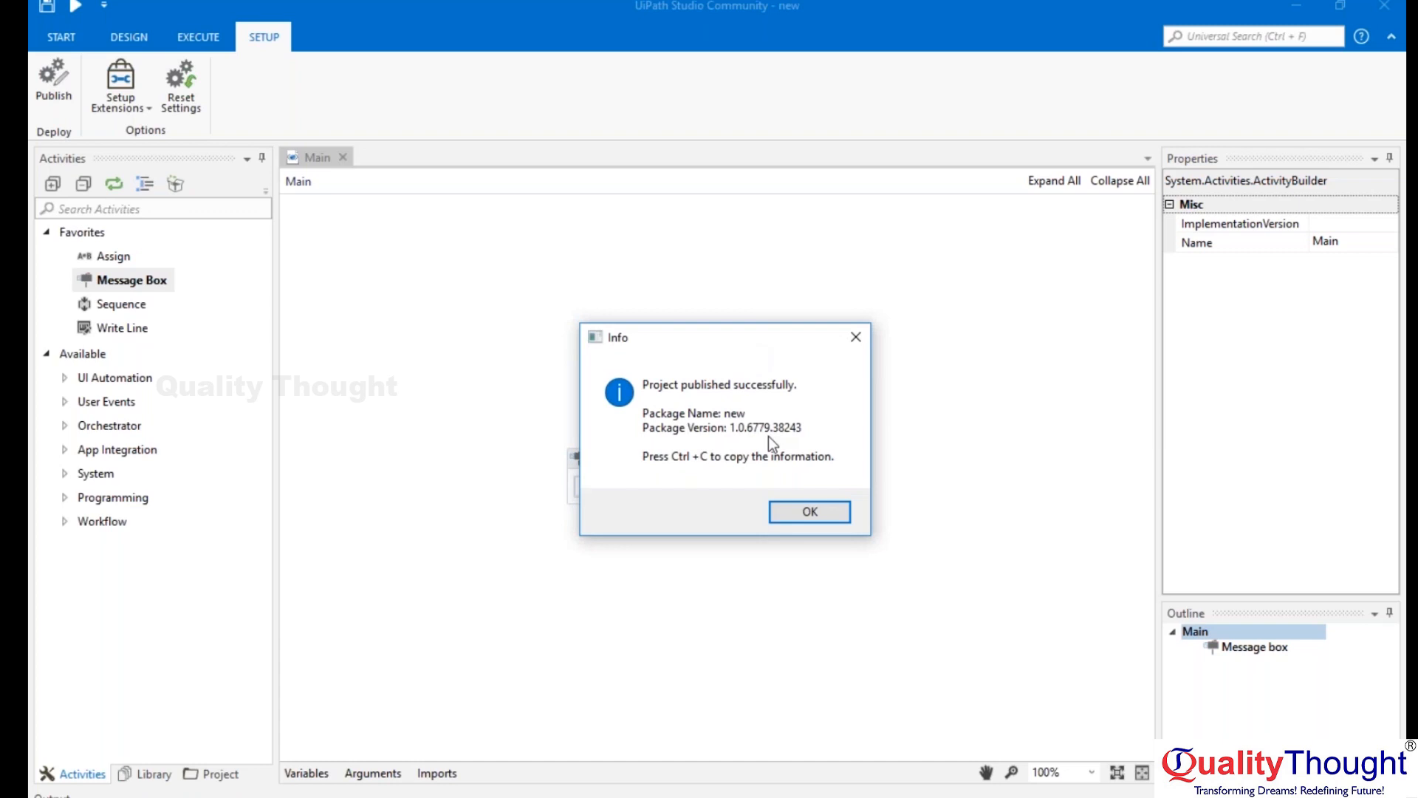
click(810, 513)
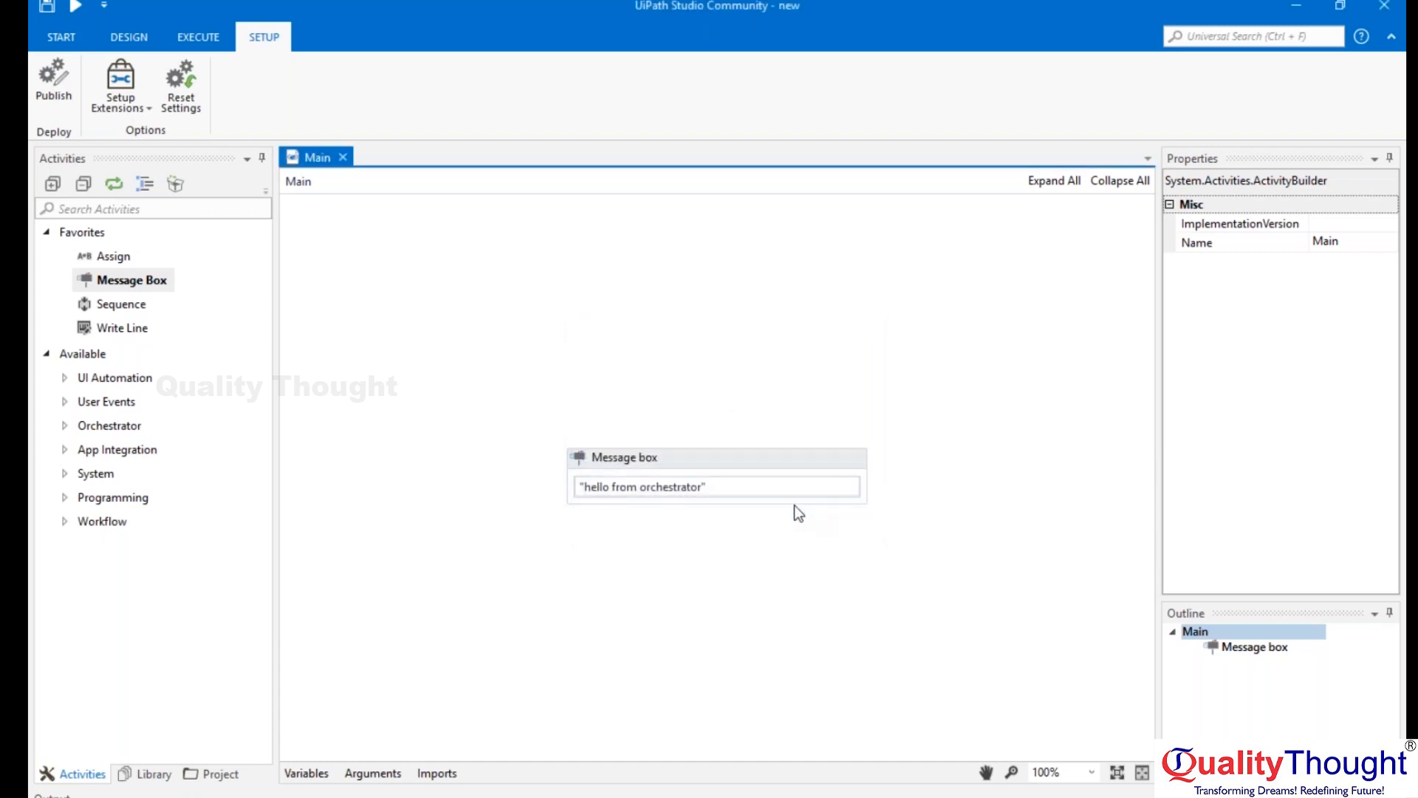
Switch to Task Manager and collapse the UiPath.Service.Host process group.
click(710, 794)
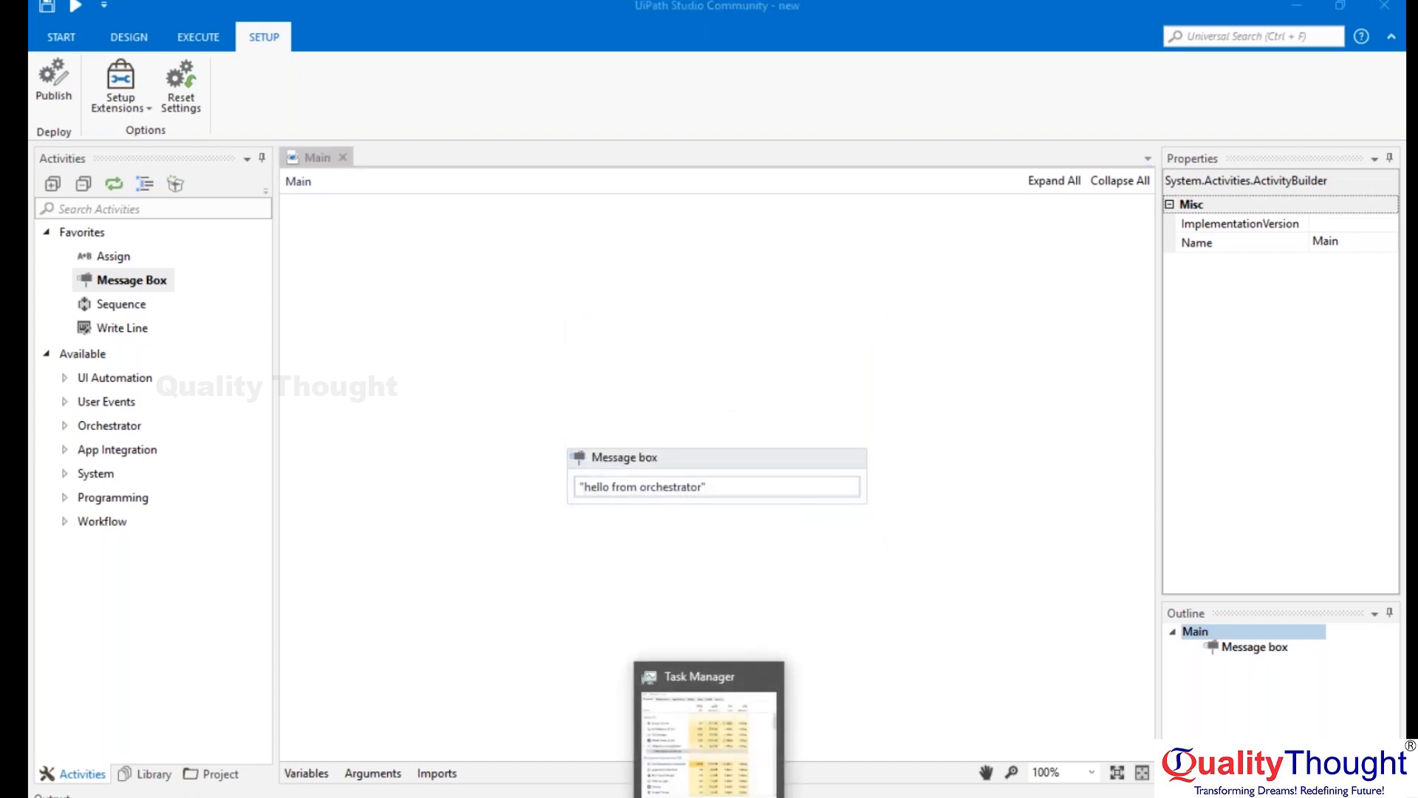
click(855, 304)
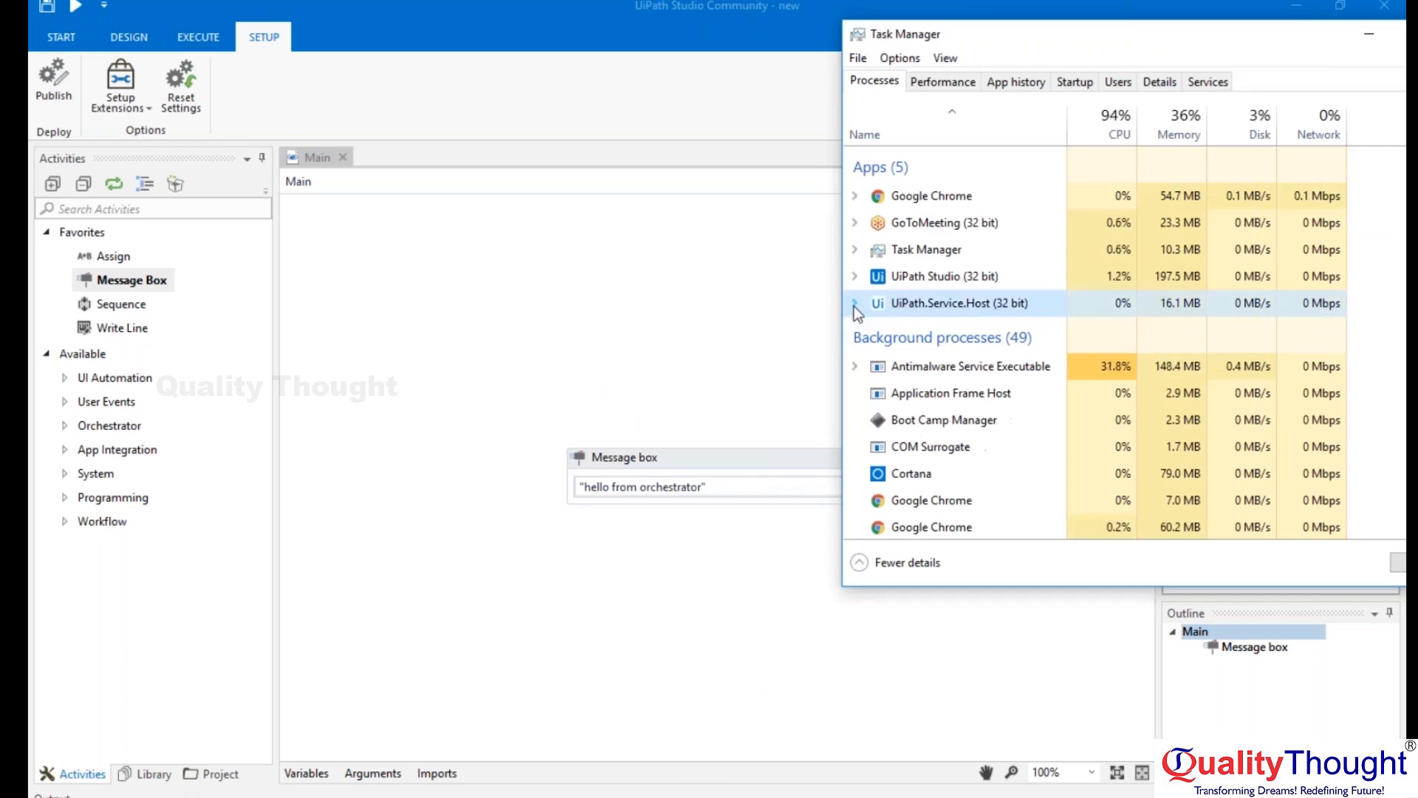
key(super)
Return to the Introduction article in Chrome, view the Command Line component, and launch "uirobot" through the Windows Run dialog.
key(super)
click(720, 793)
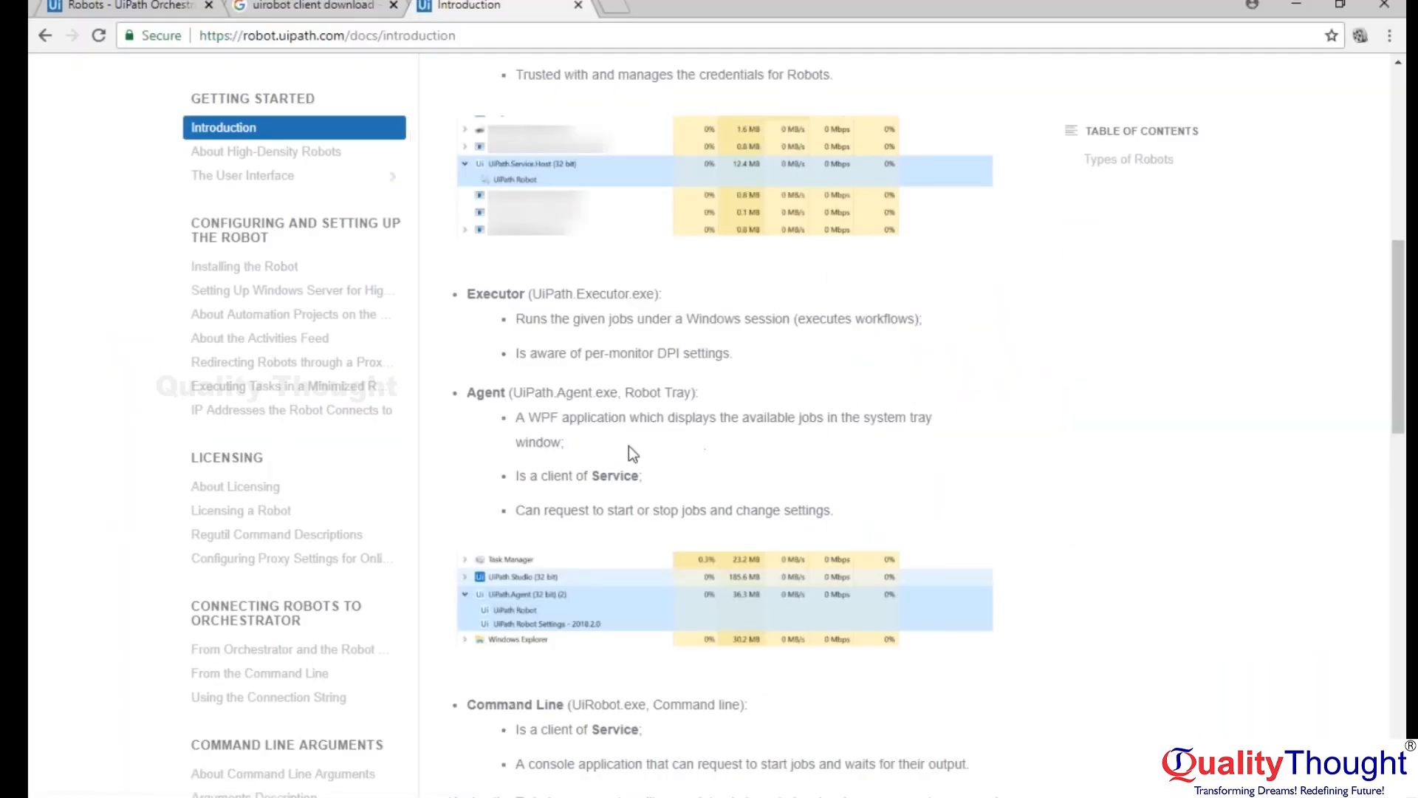
scroll(841, 442, down, 6)
key(super)
text(run)
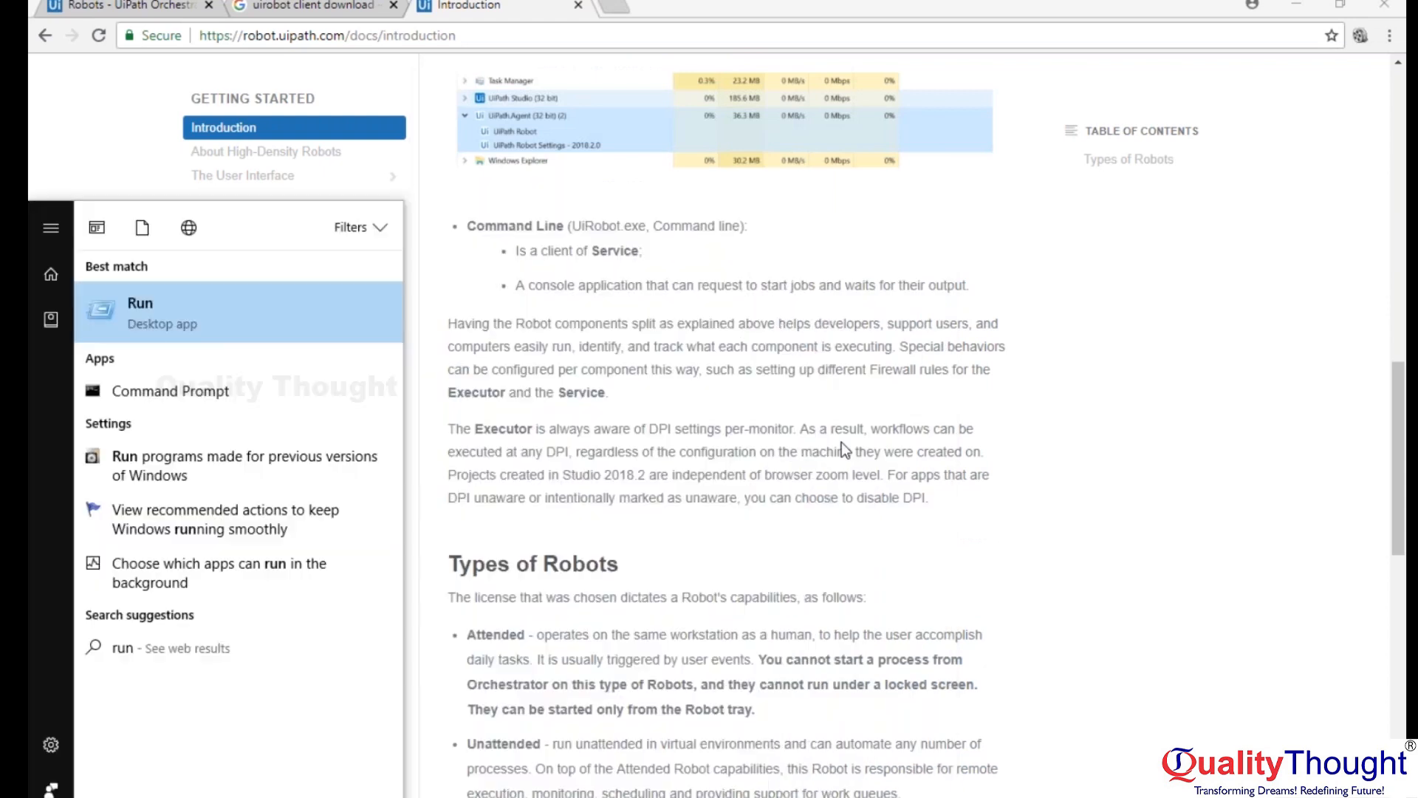
key(Return)
text(uirobot)
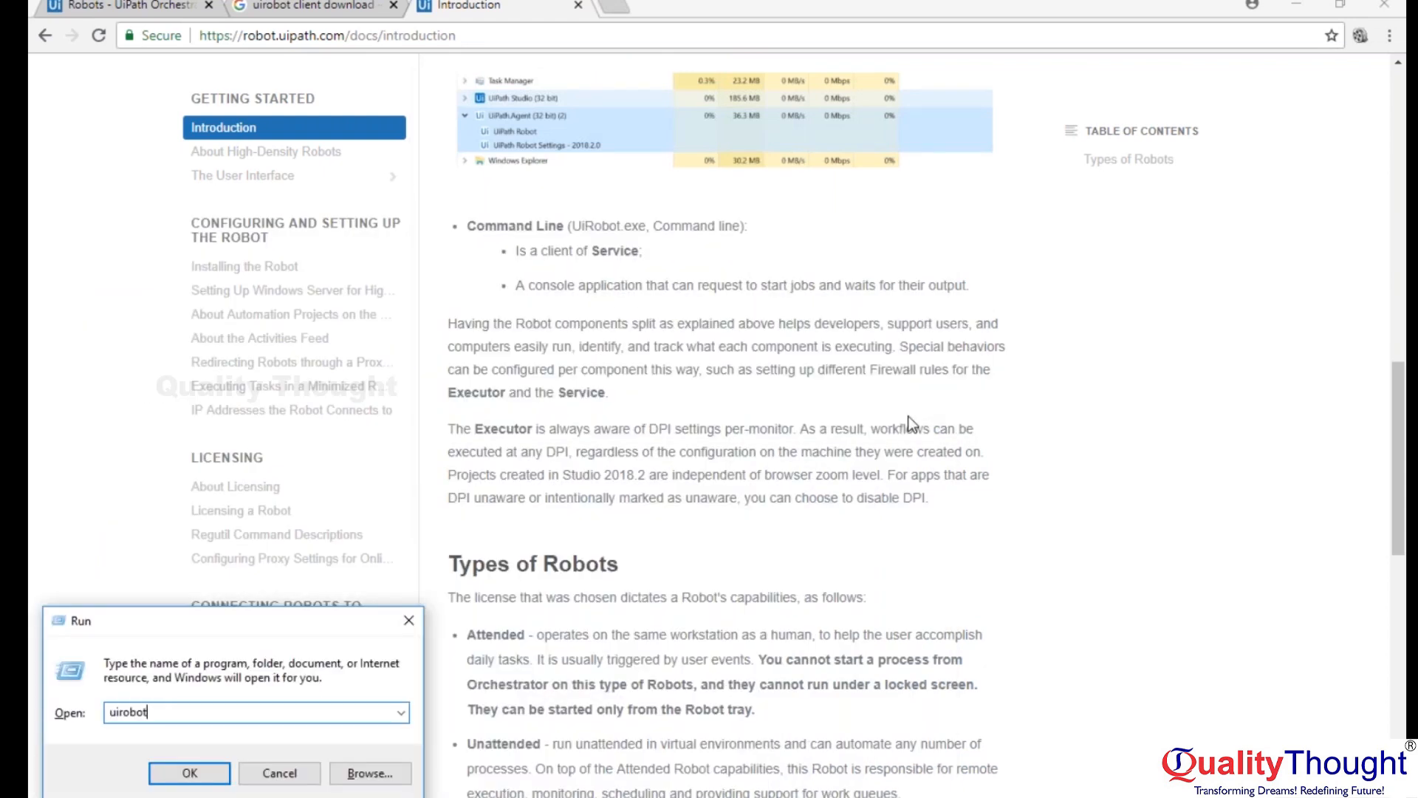
key(Return)
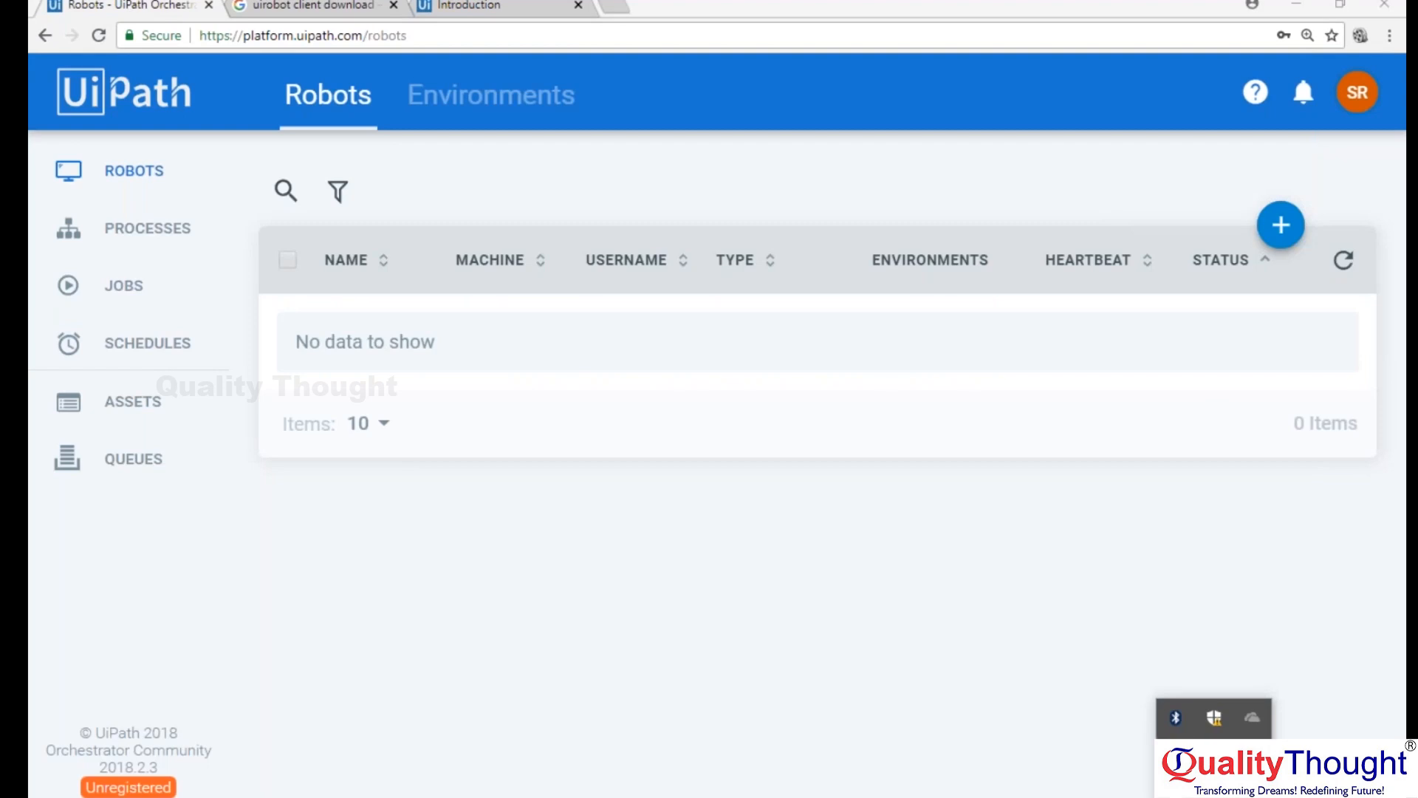
Switch to Task Manager, expand the UiPath.Service.Host process group, and open its file location.
click(936, 538)
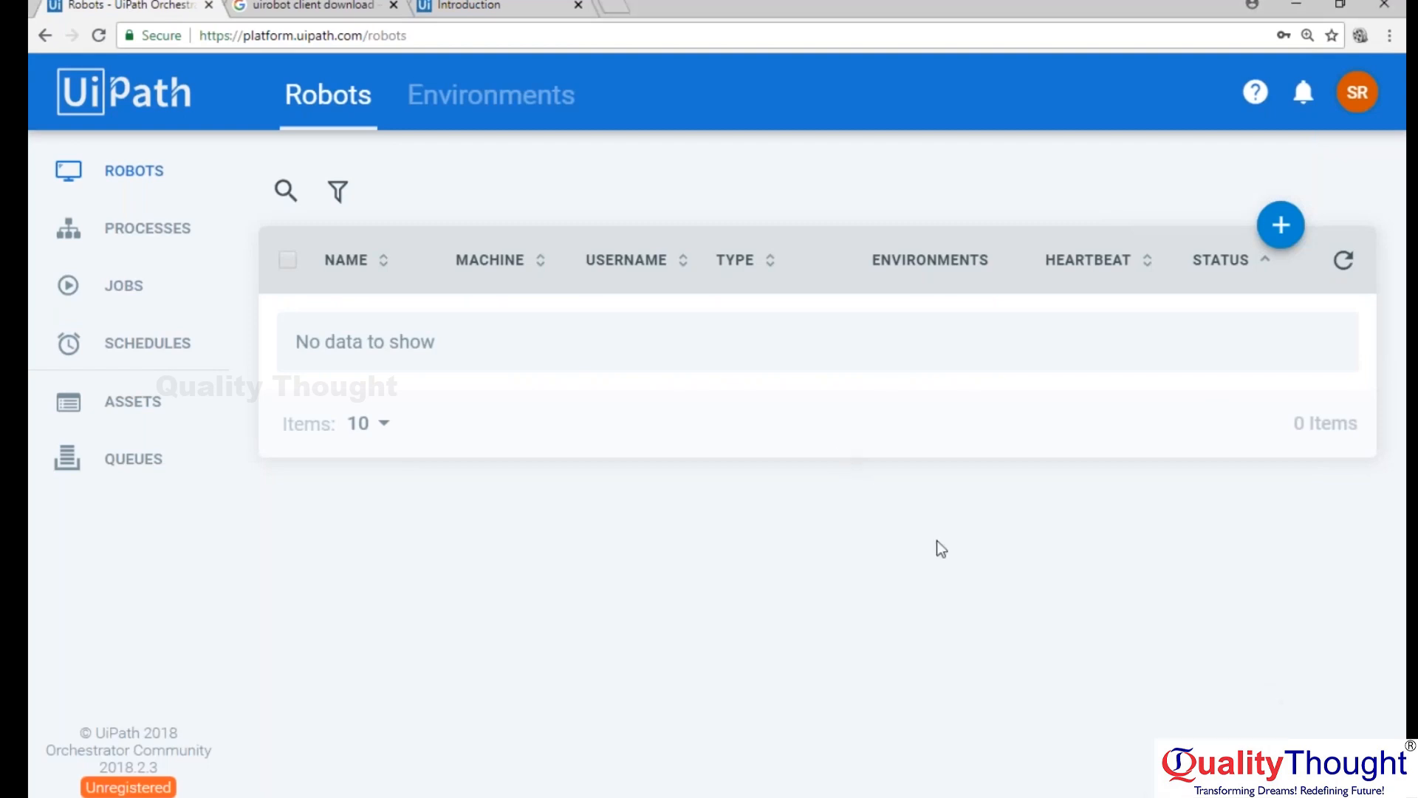
click(742, 795)
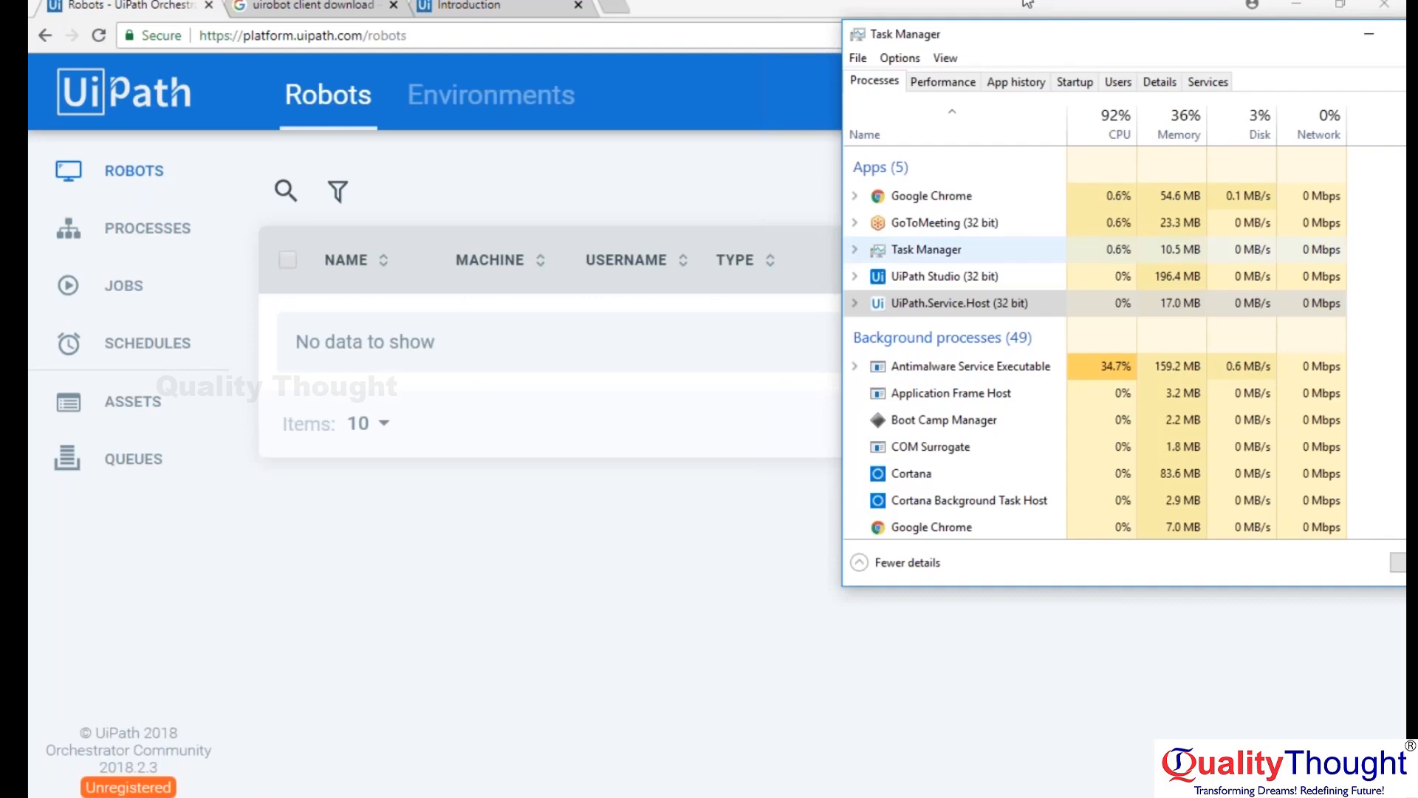
click(856, 303)
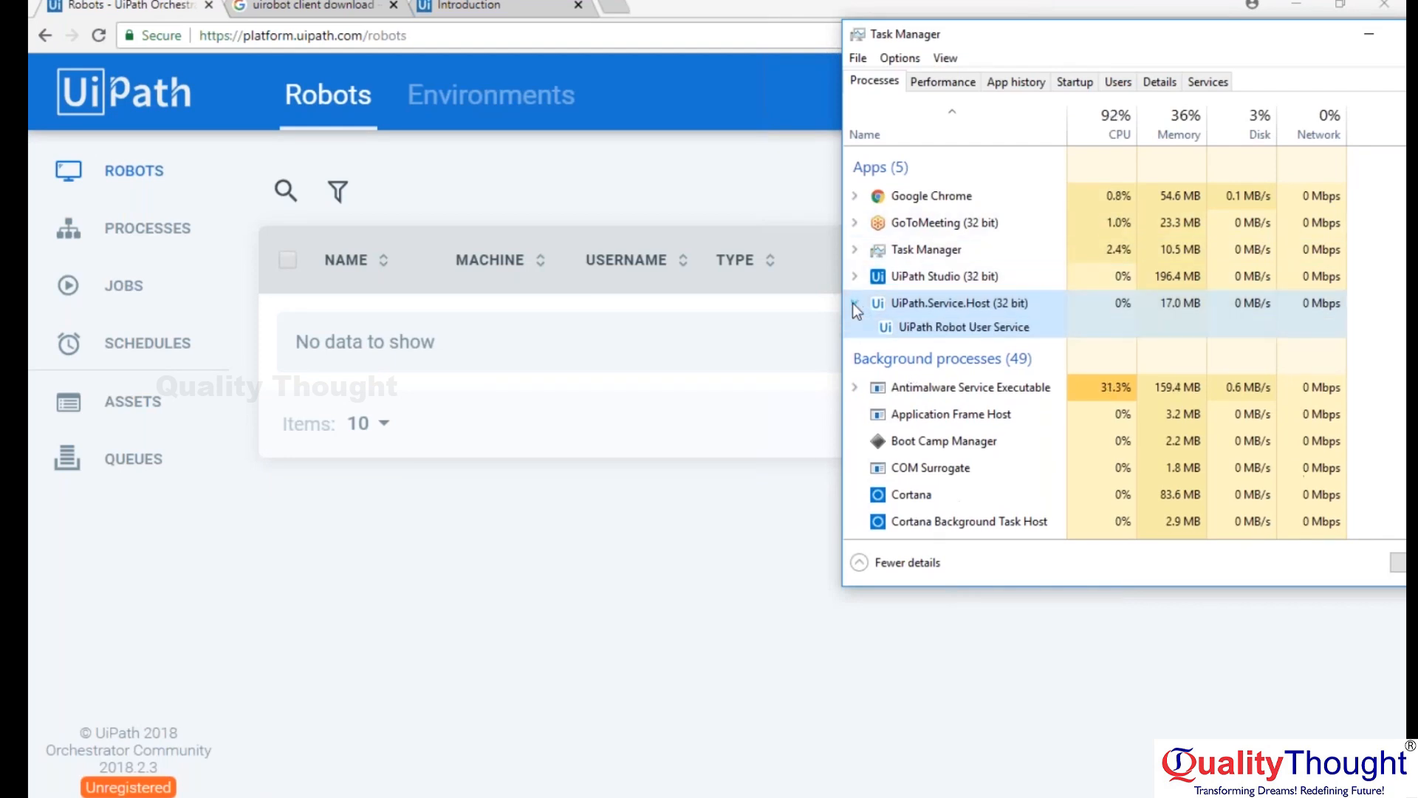
right_click(939, 327)
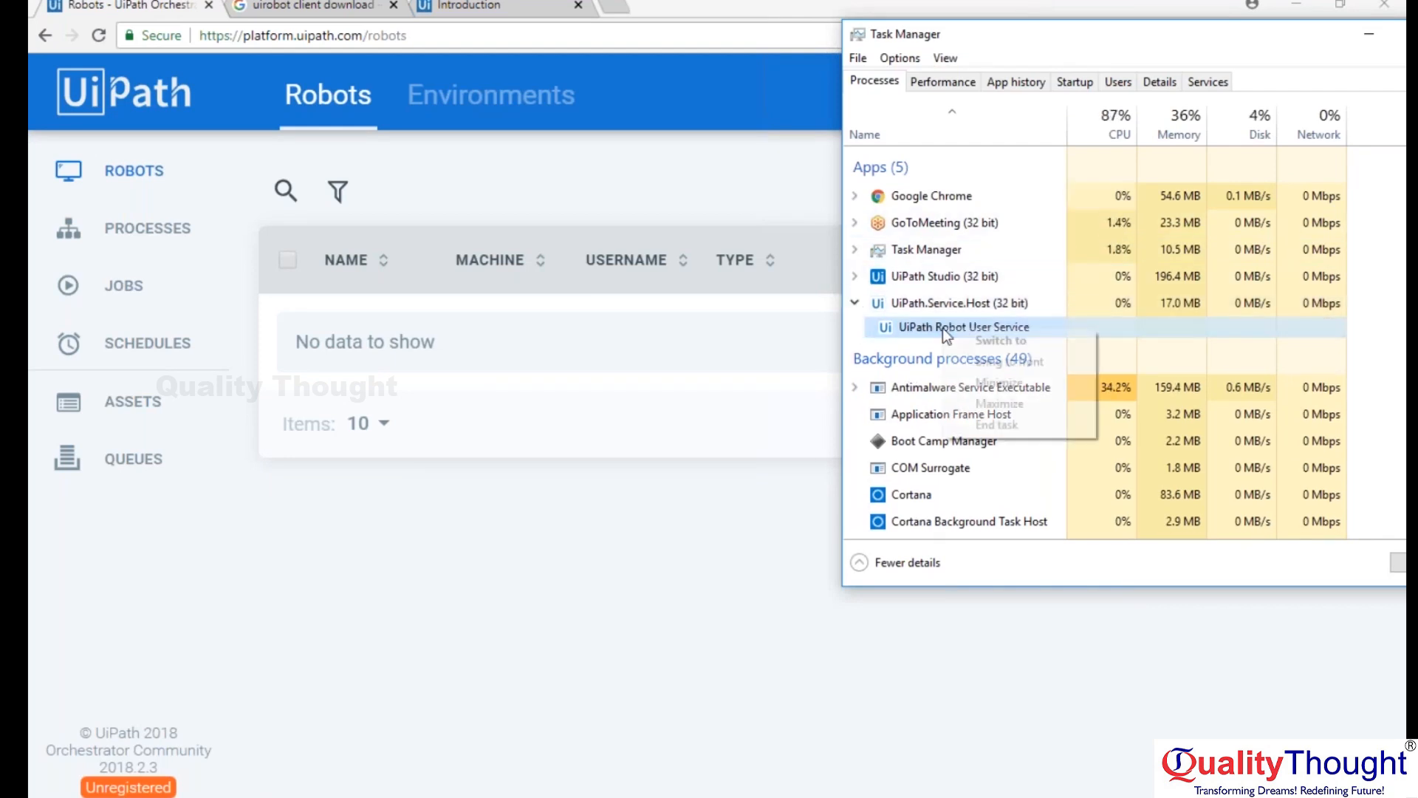
click(934, 298)
right_click(932, 299)
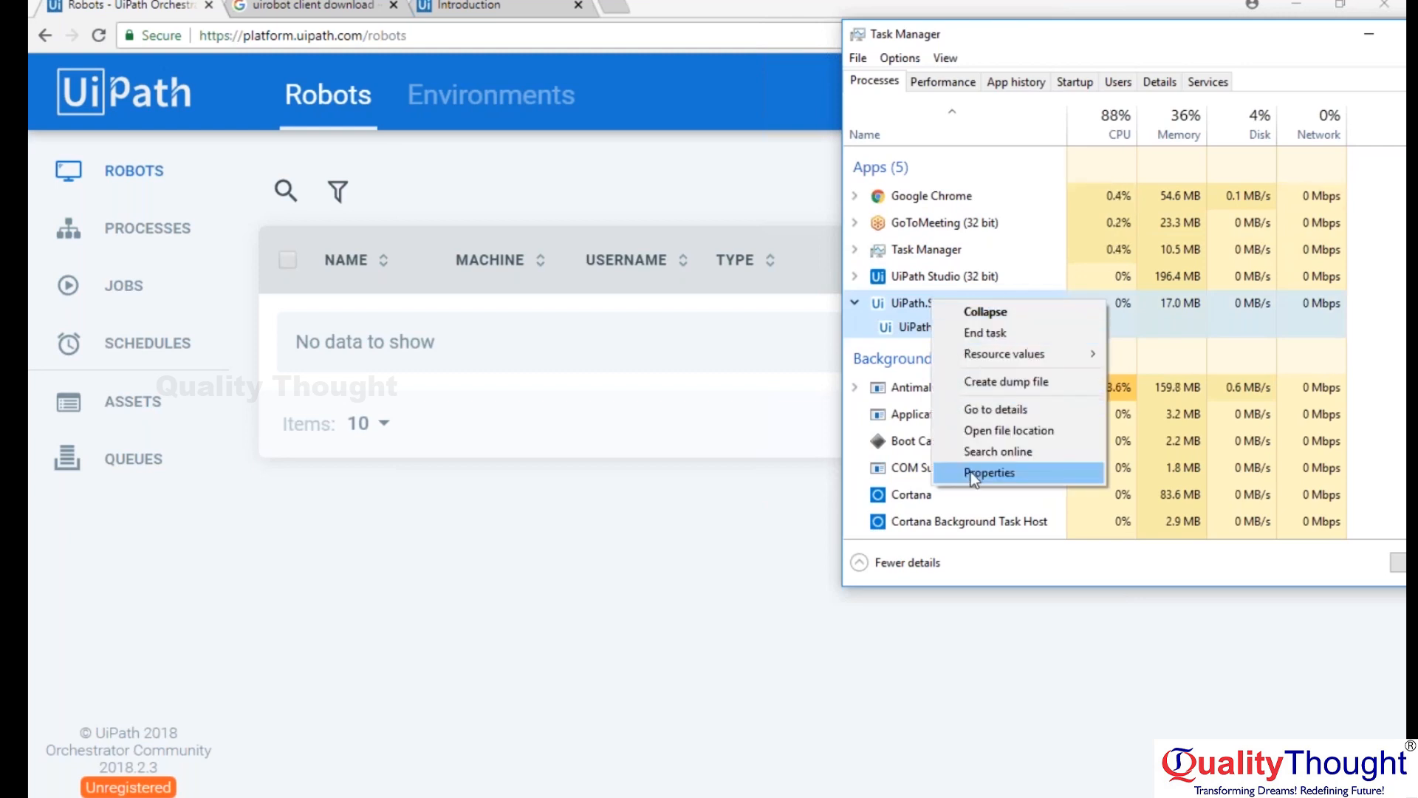
click(1009, 436)
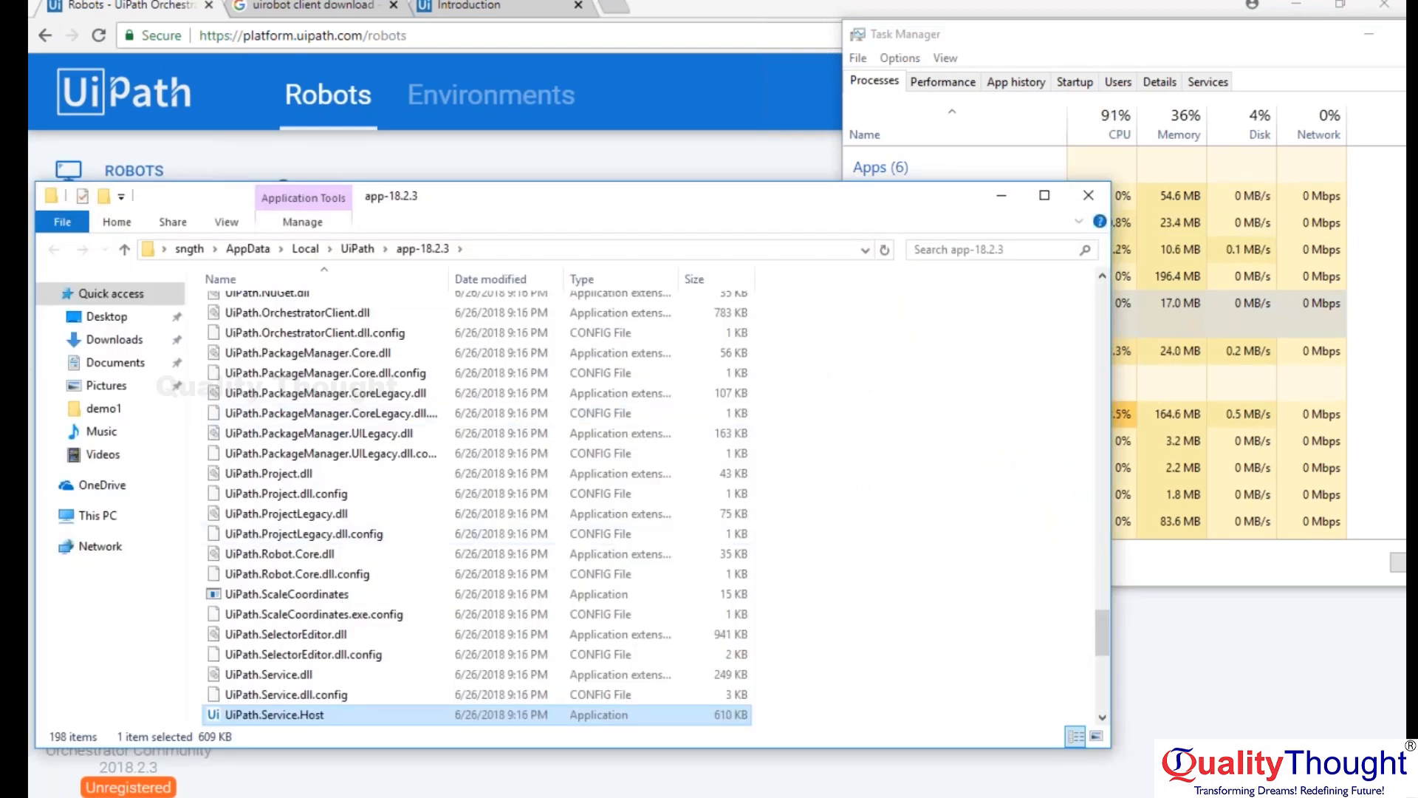
Search the app-18.2.3 folder for "robot.exe", and replace that search with "uirobot".
scroll(535, 572, up, 3)
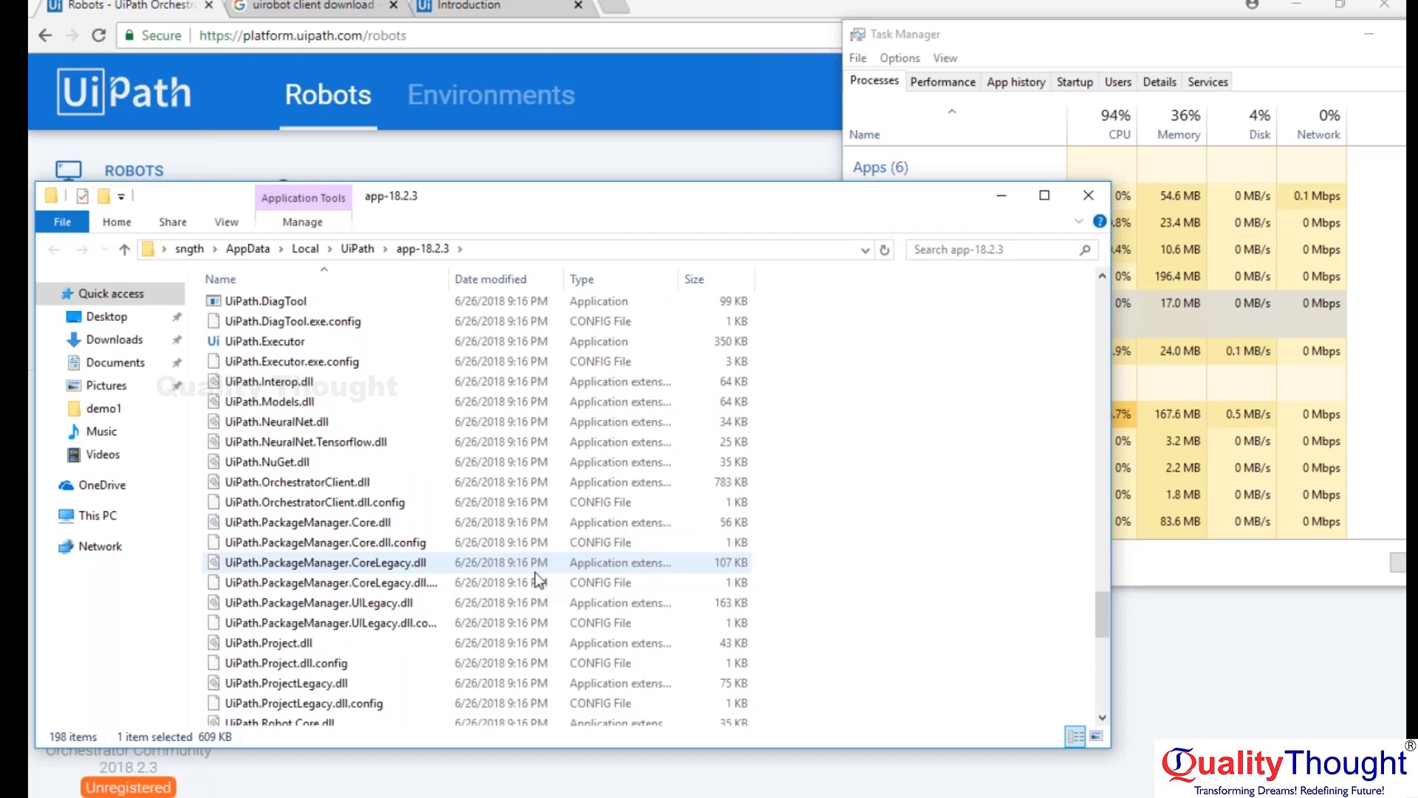
click(986, 248)
text(robot.exe)
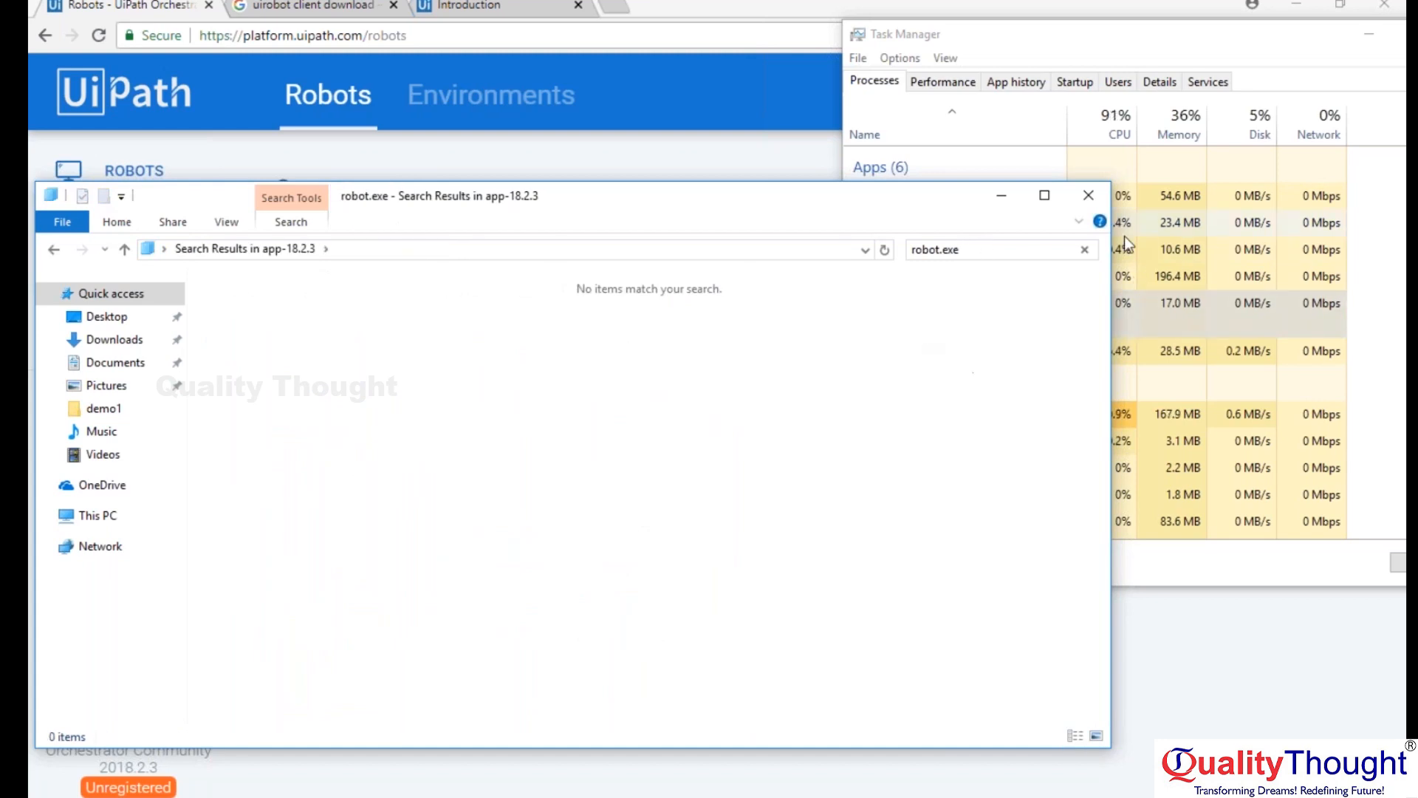
click(1084, 250)
text(uiri)
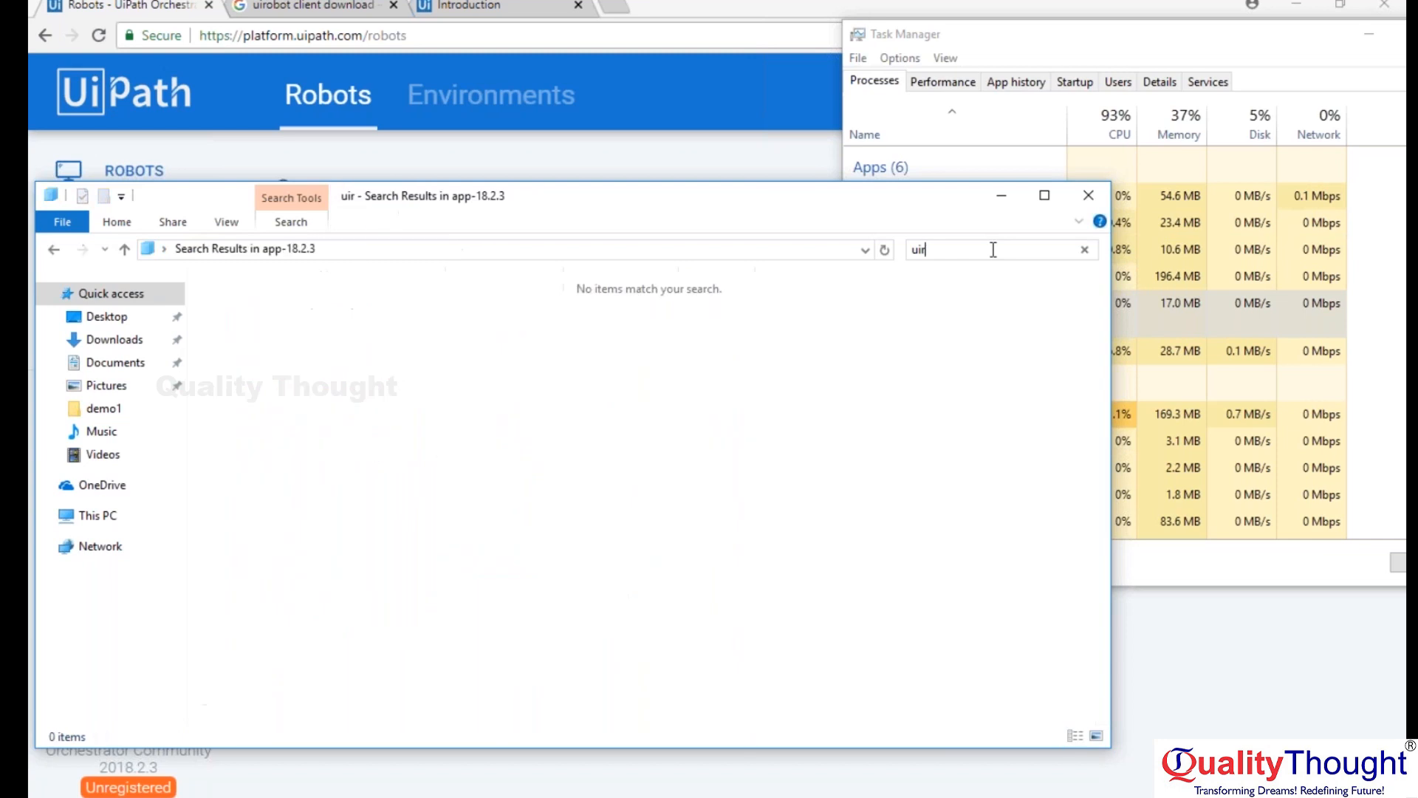
key(BackSpace)
text(robot)
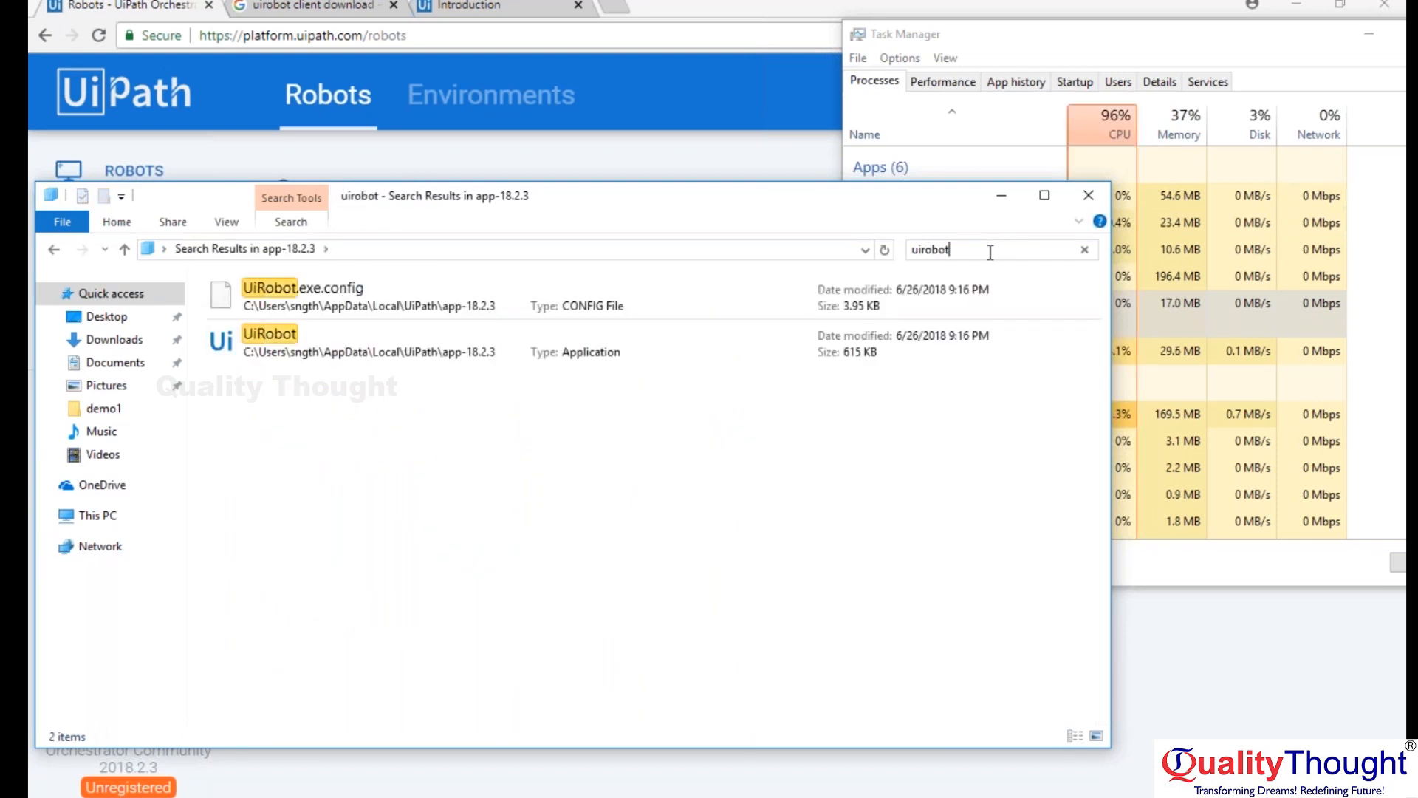
Launch the UiRobot application from the search results and close the folder window.
double_click(401, 344)
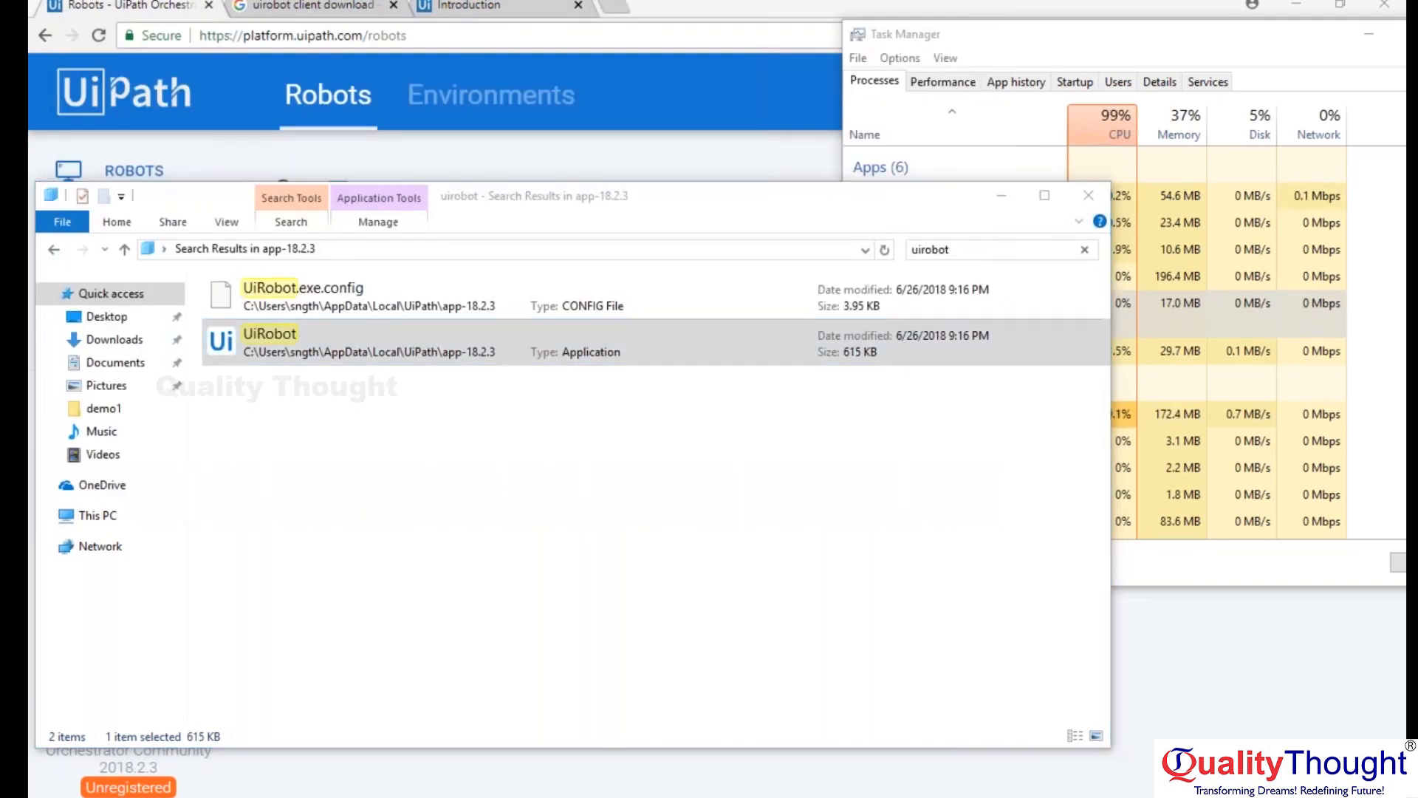
click(1214, 793)
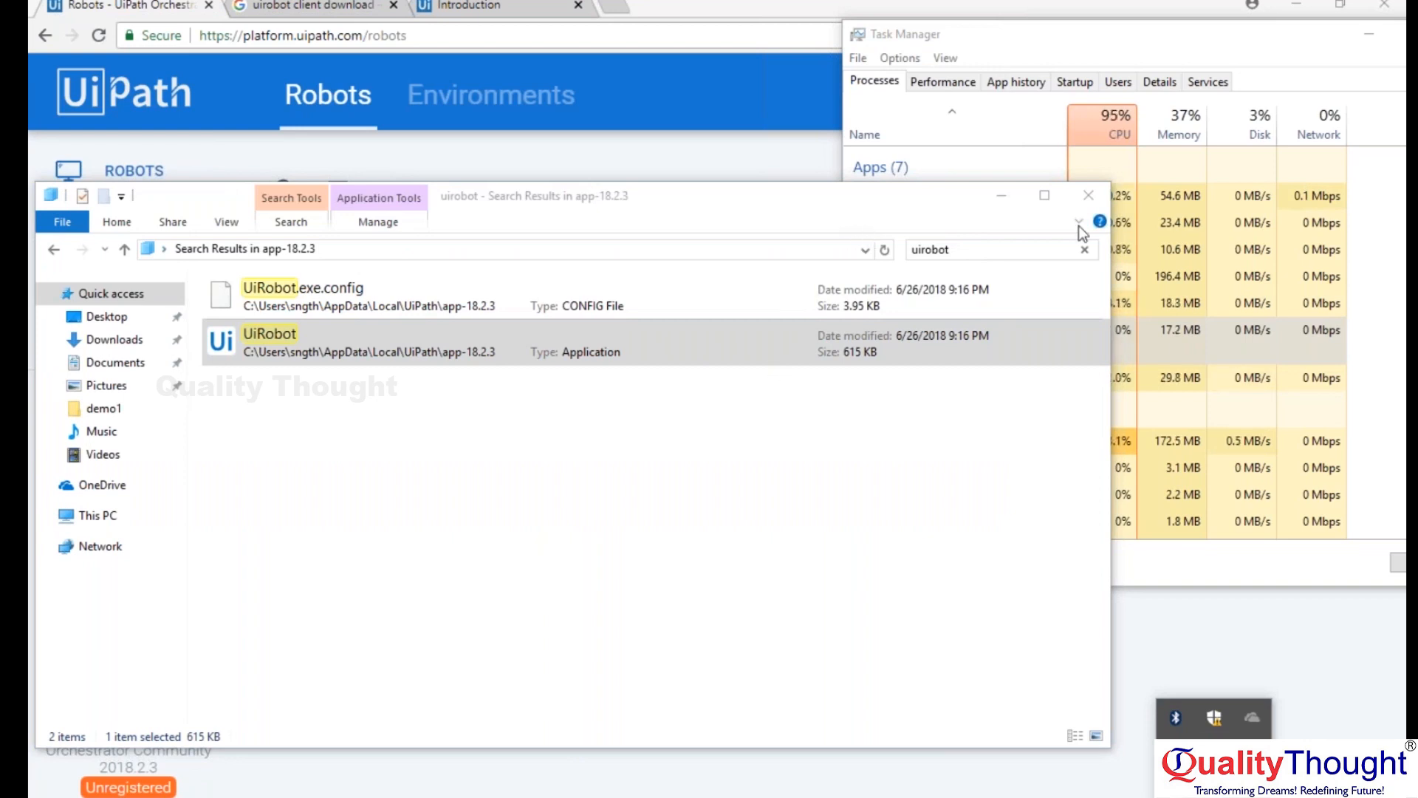
click(1089, 196)
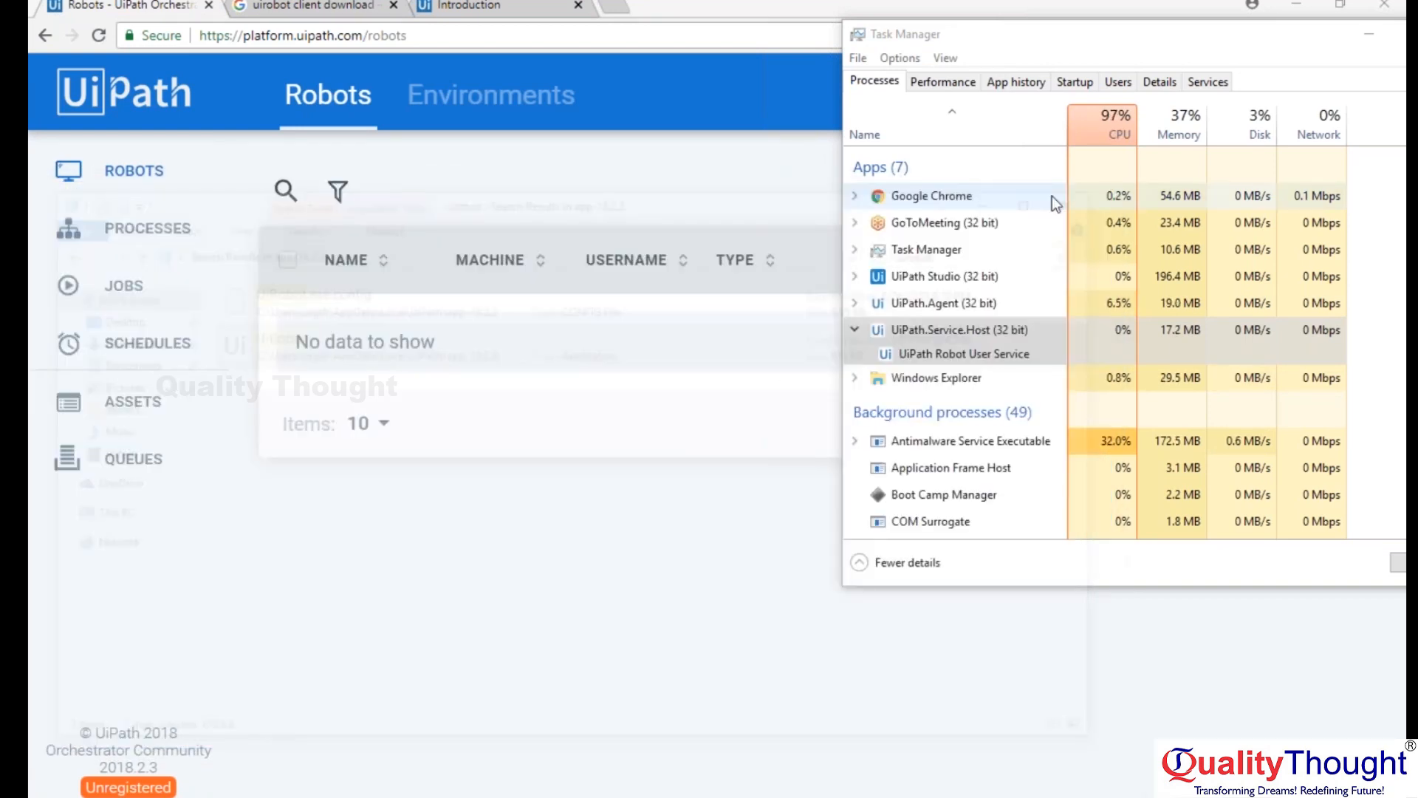
Reopen the UiPath.Service.Host file location, locate the UiRobot application by searching for "uirobot", and close the folder window.
right_click(936, 332)
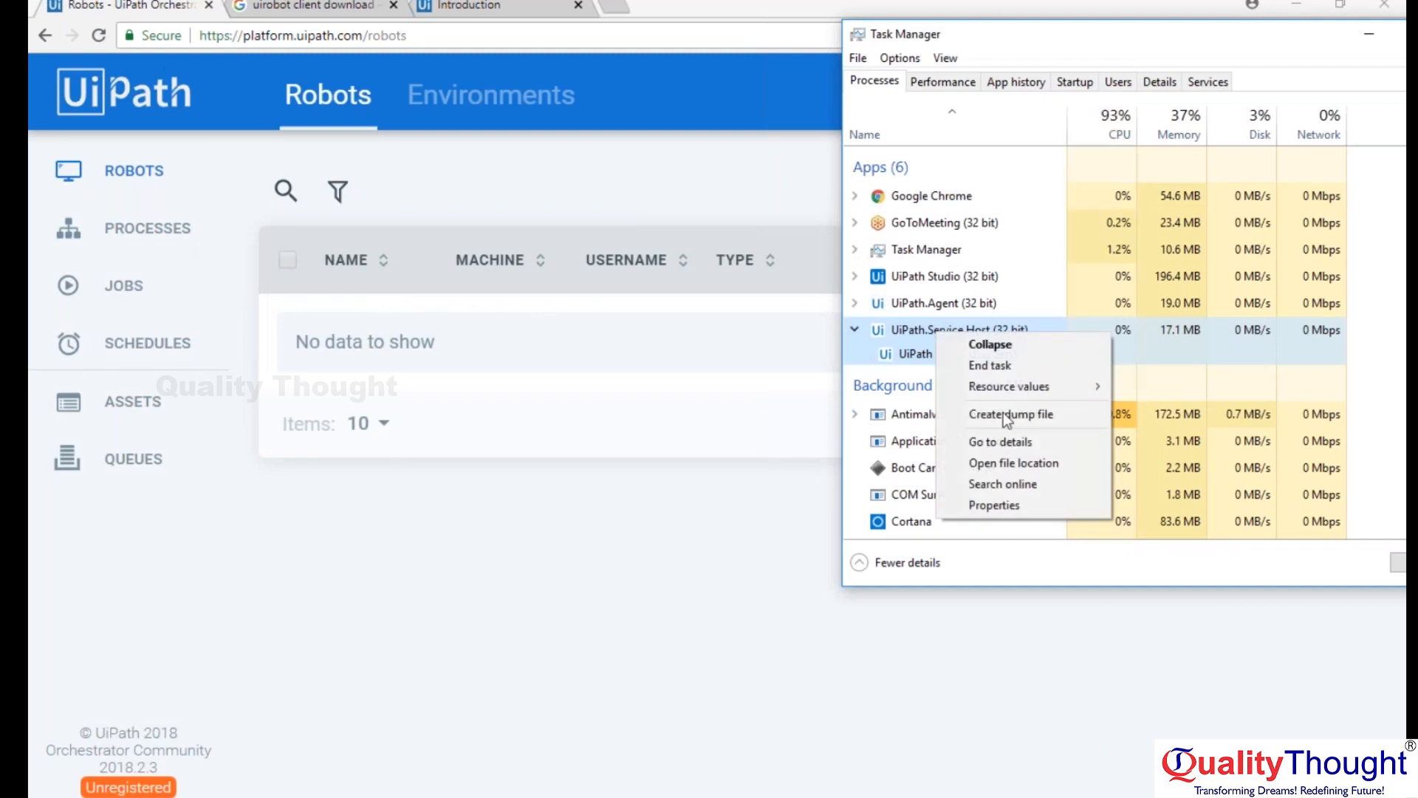
click(1003, 463)
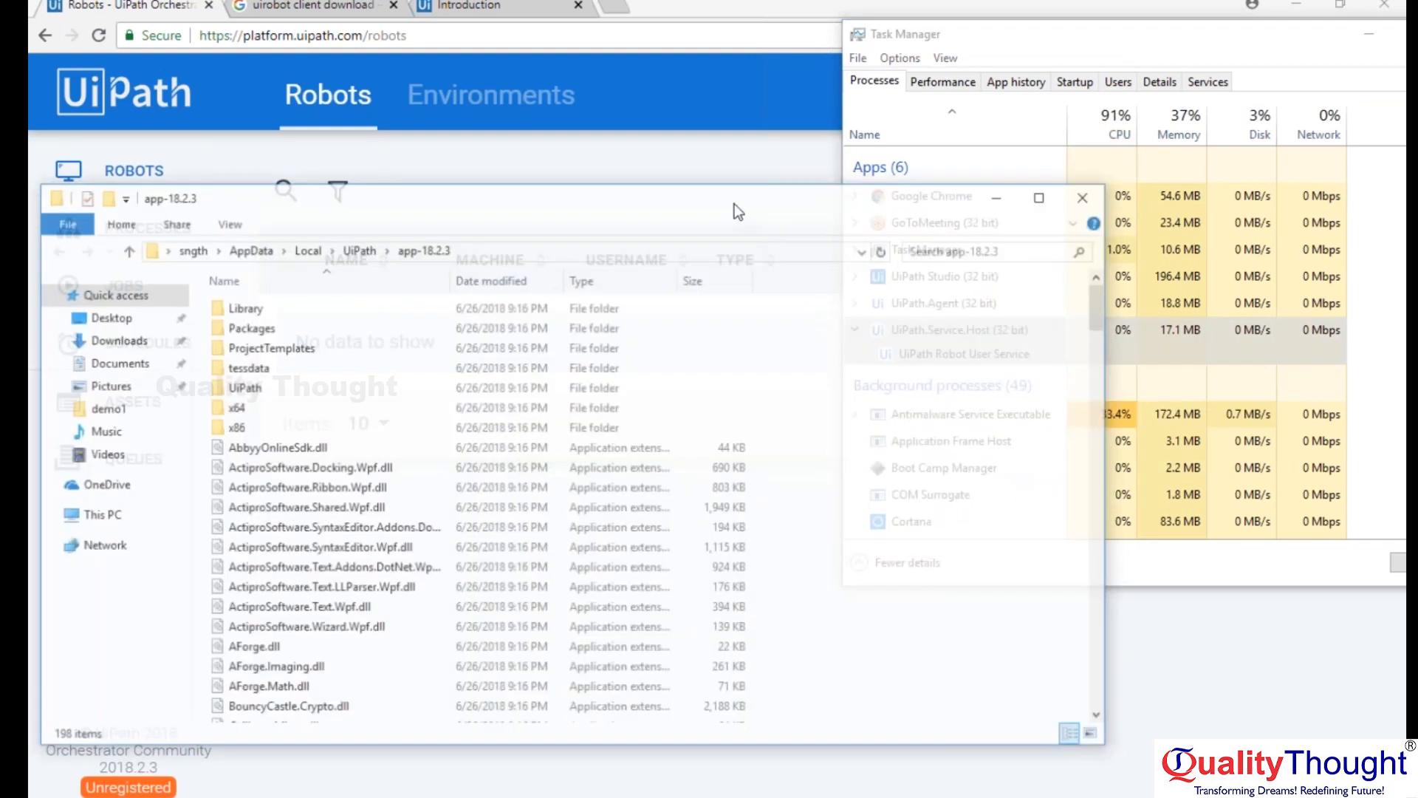
click(972, 248)
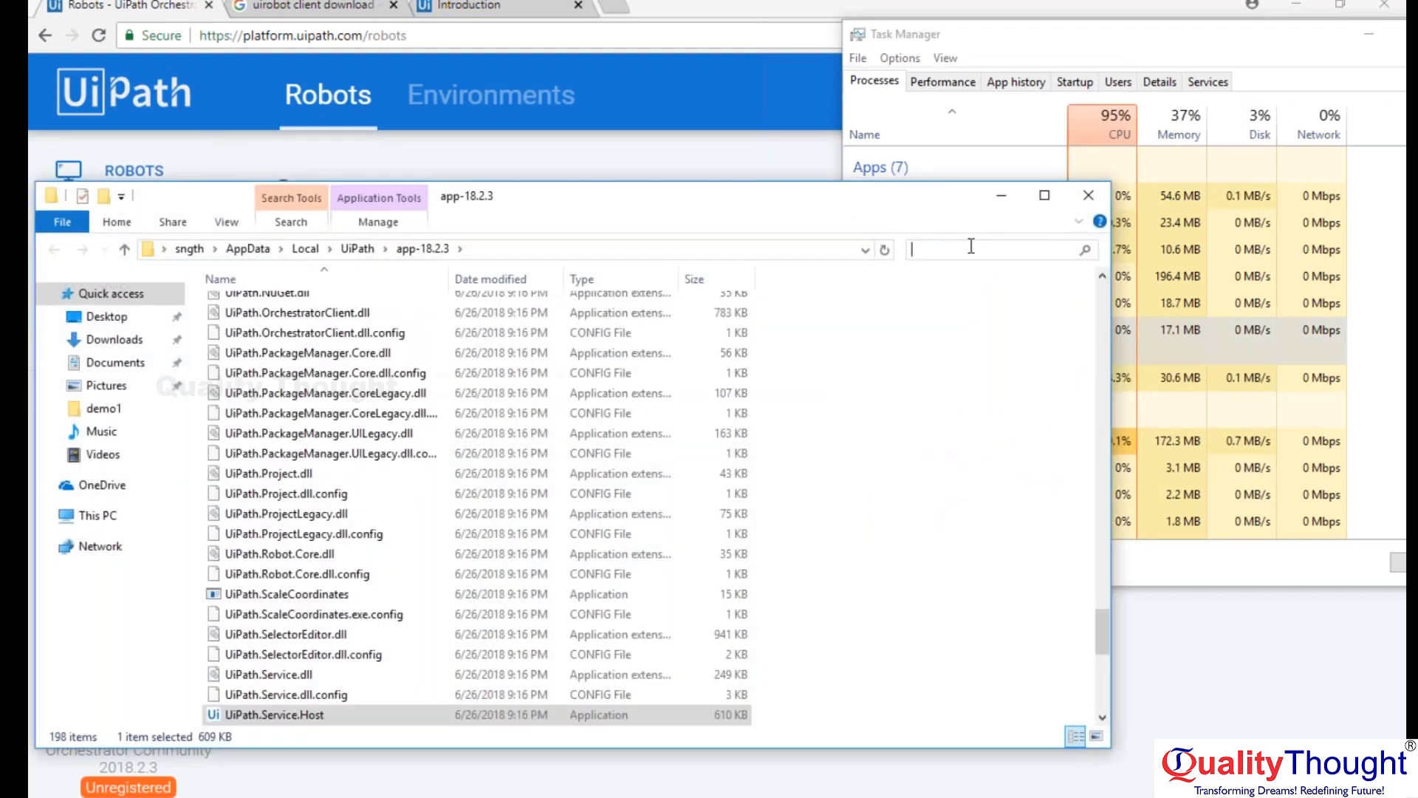
text(uirobot)
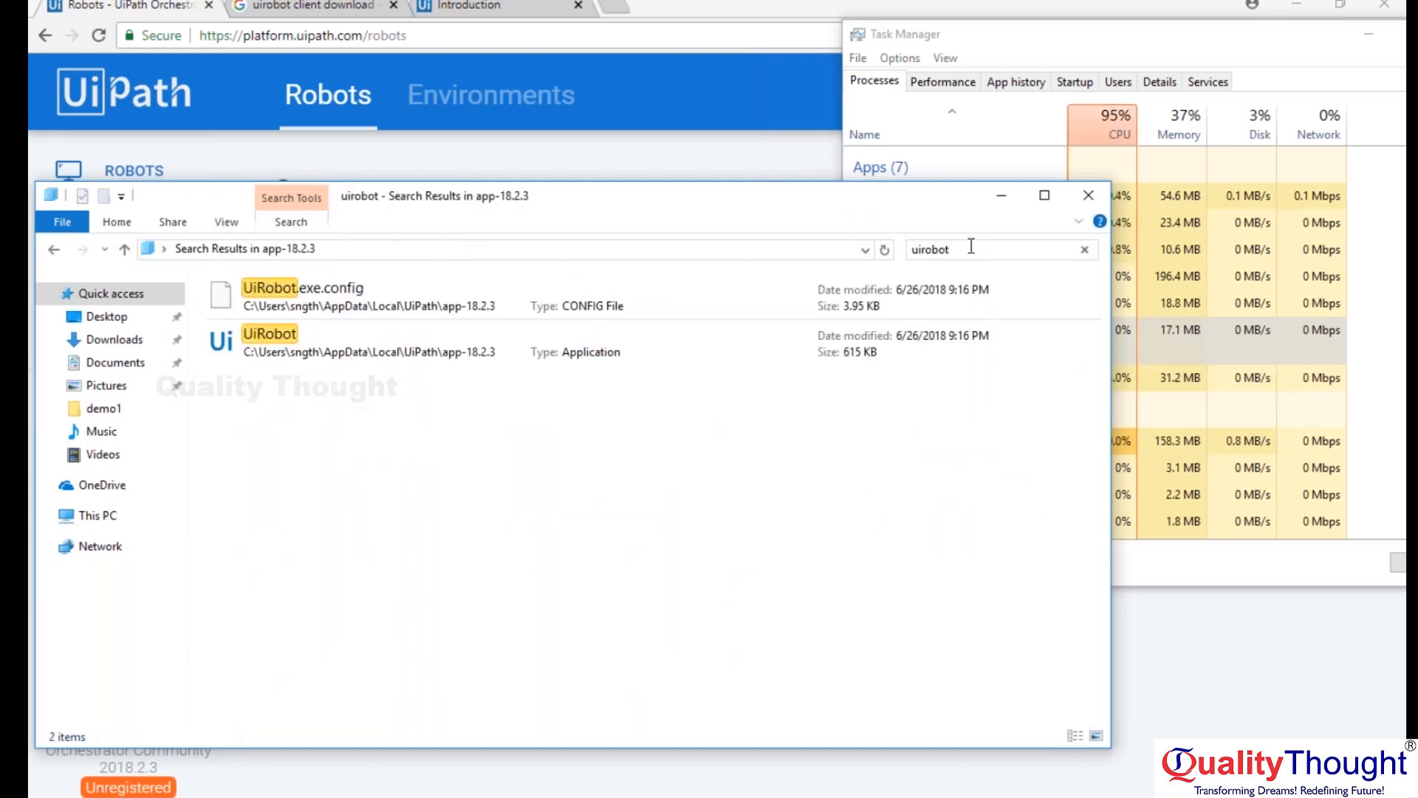
click(288, 333)
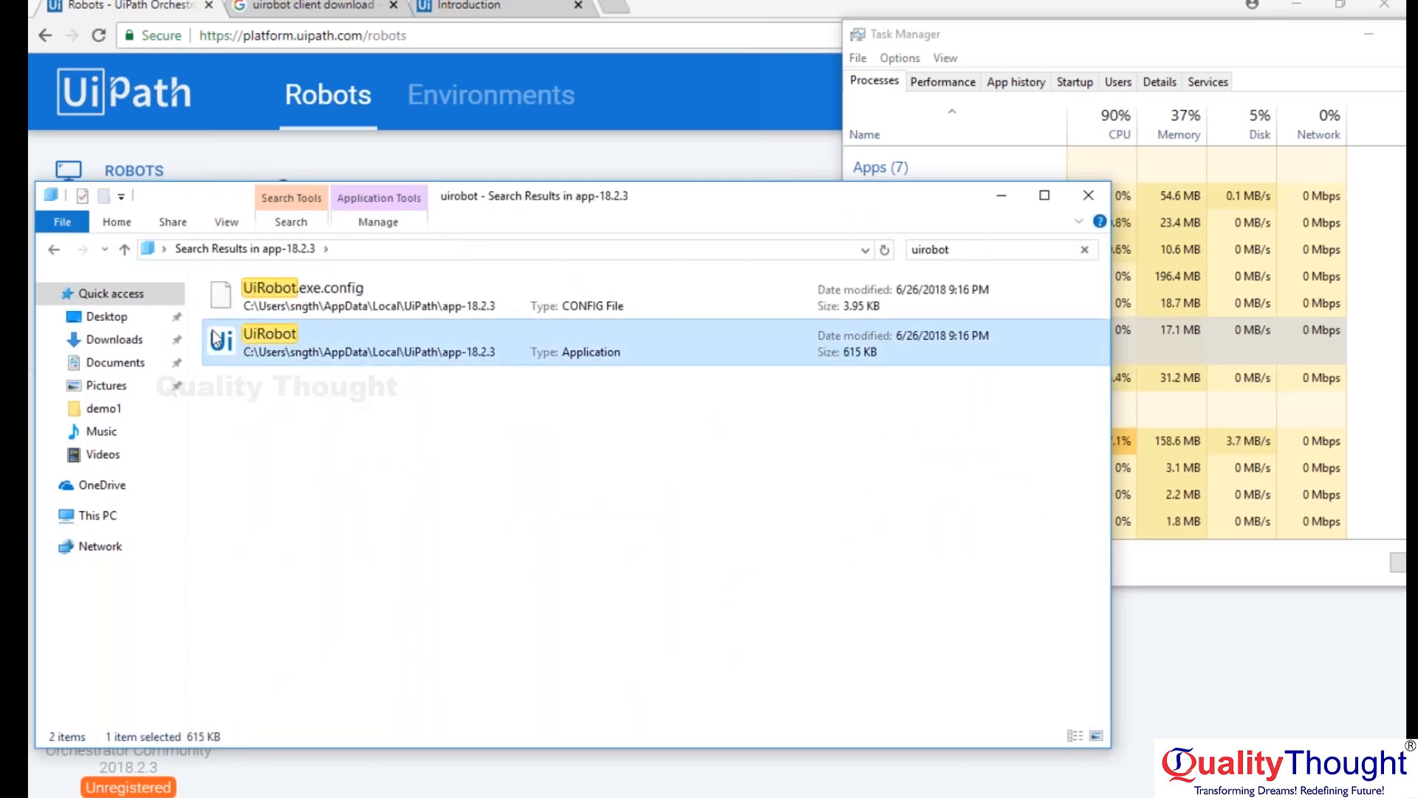
click(1088, 195)
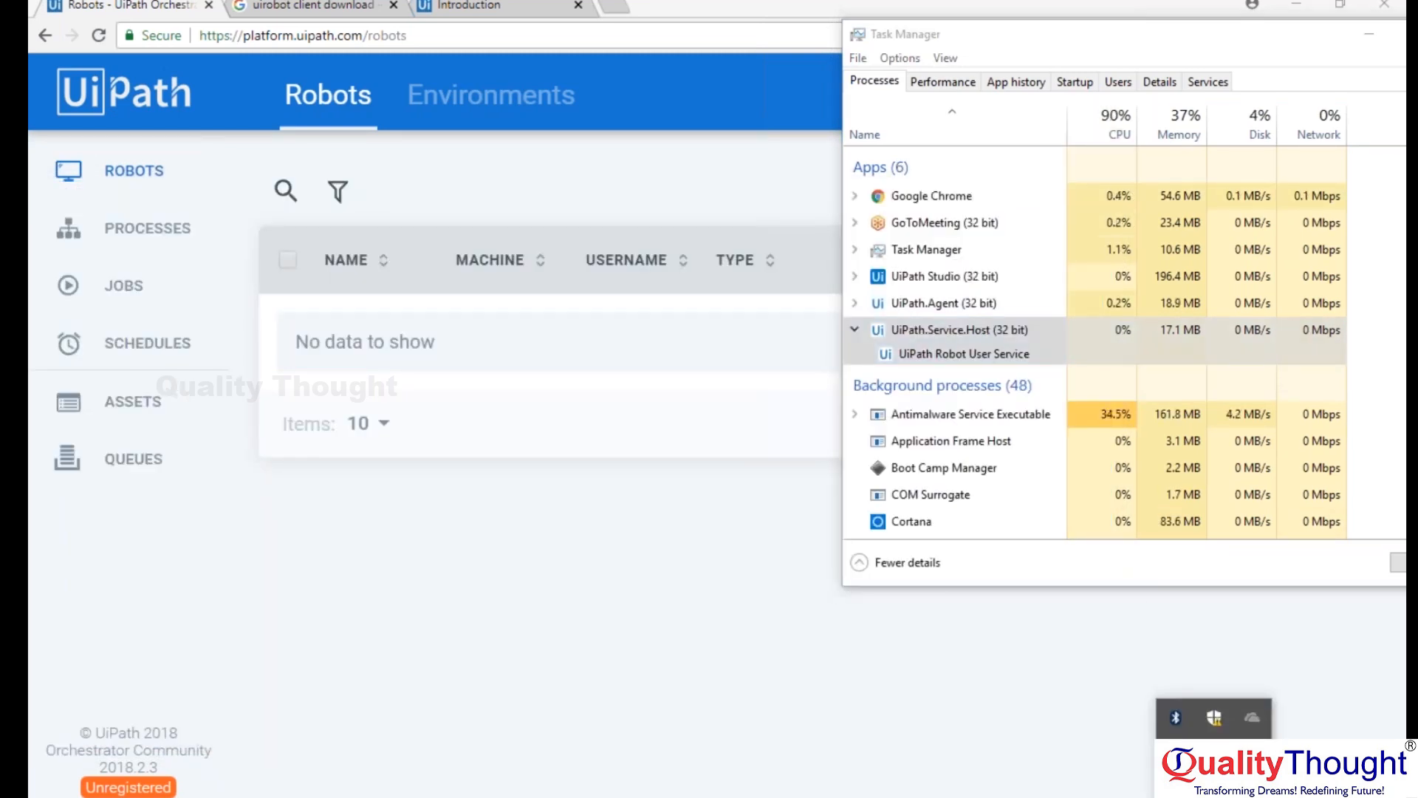
Put Task Manager away and view the available processes in the UiPath Robot window.
drag(1198, 51, 900, 66)
click(1166, 57)
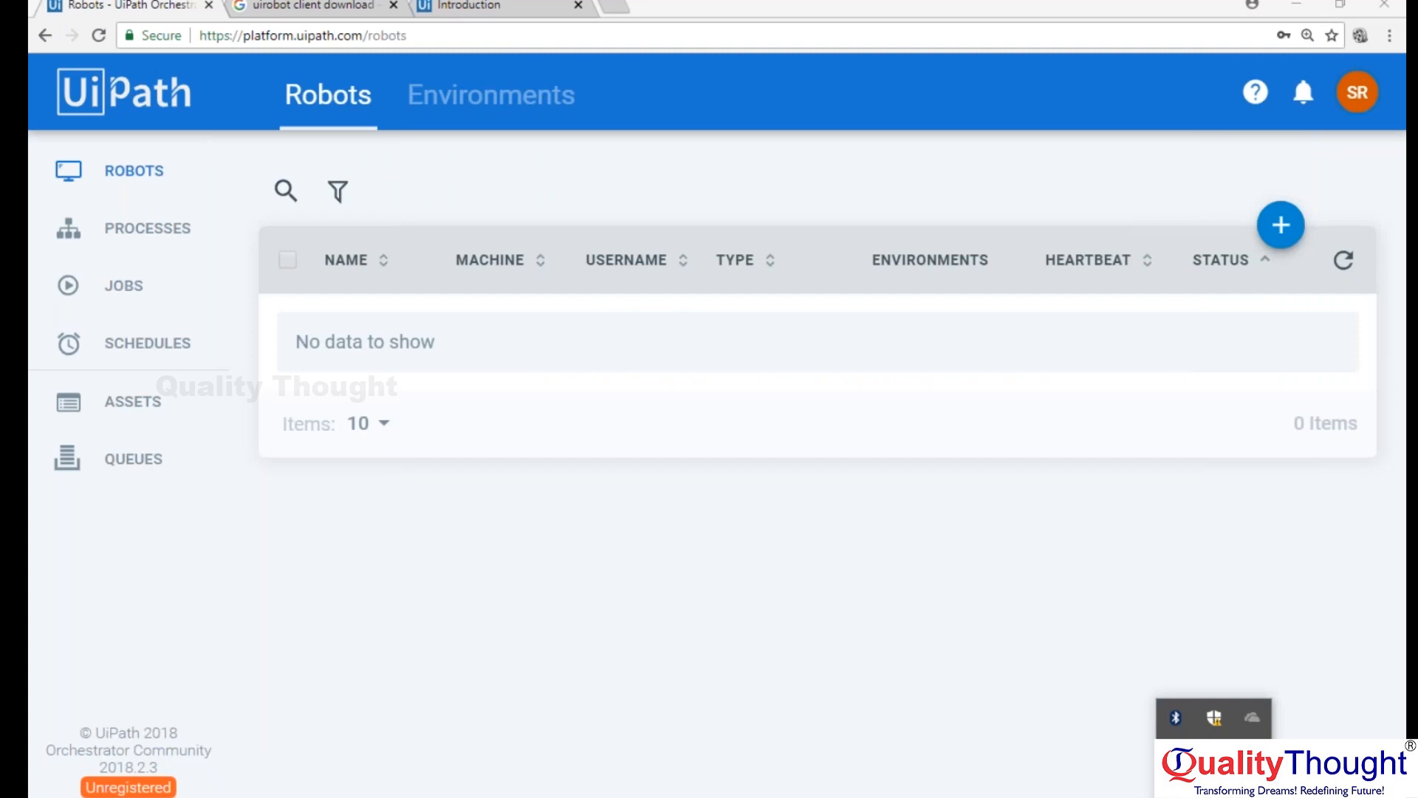
click(1175, 756)
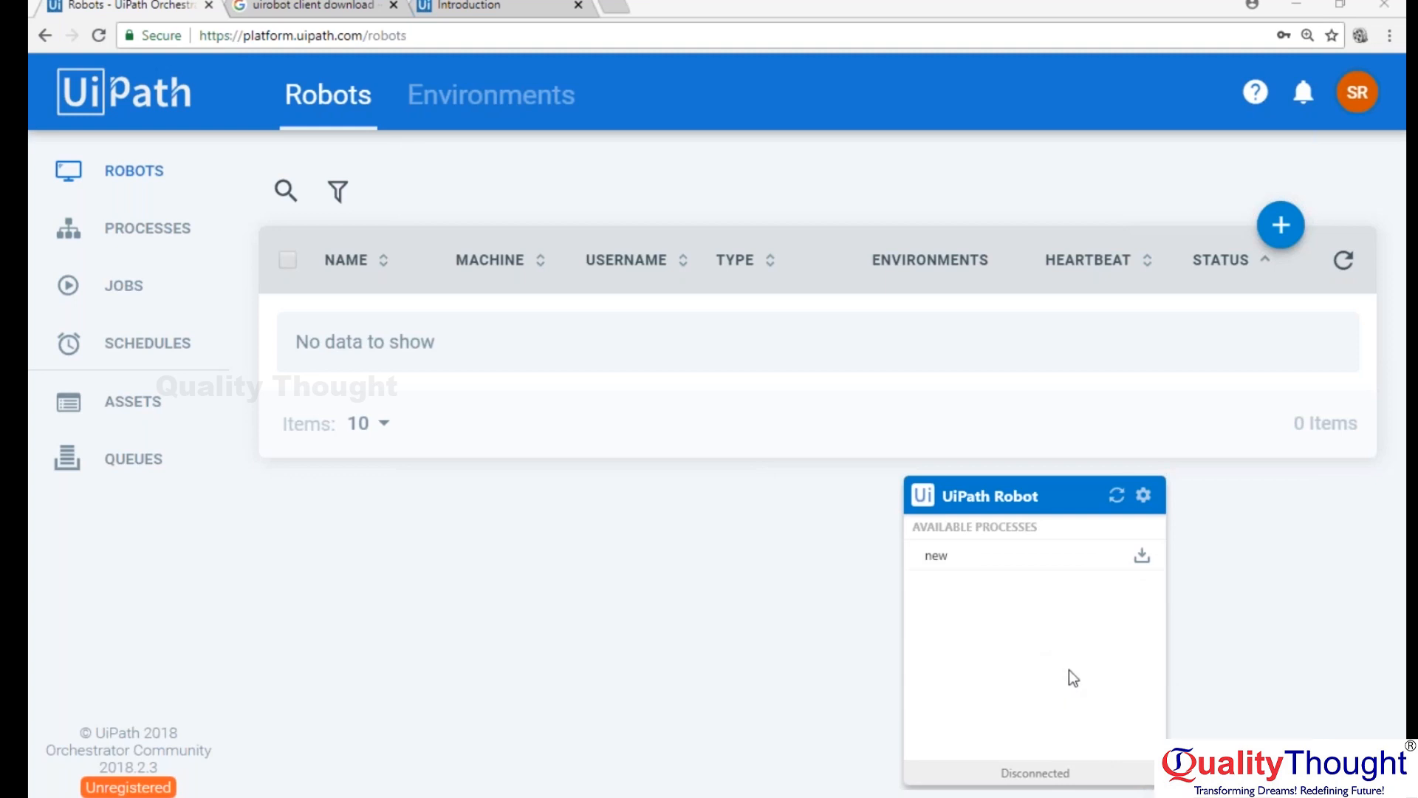
click(1368, 556)
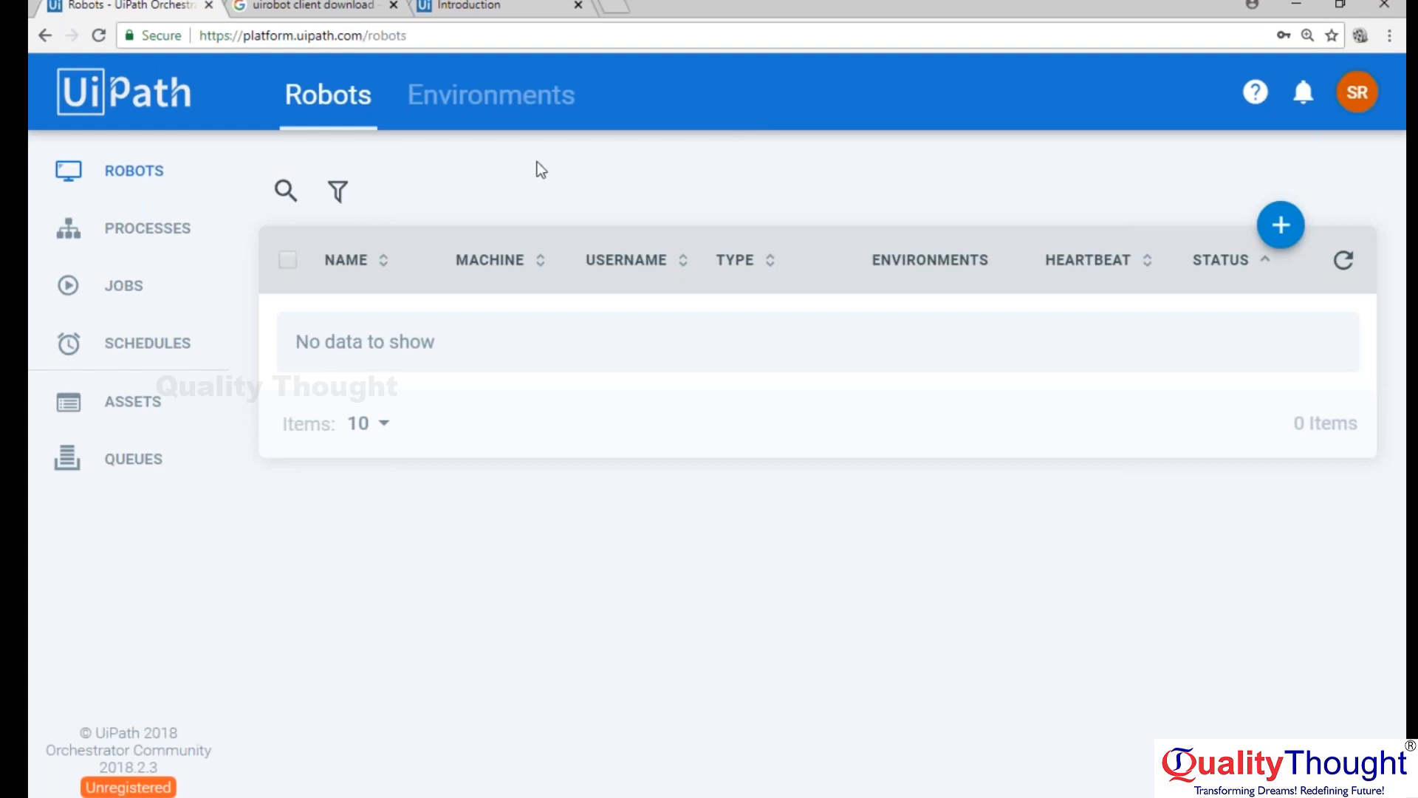
click(1213, 795)
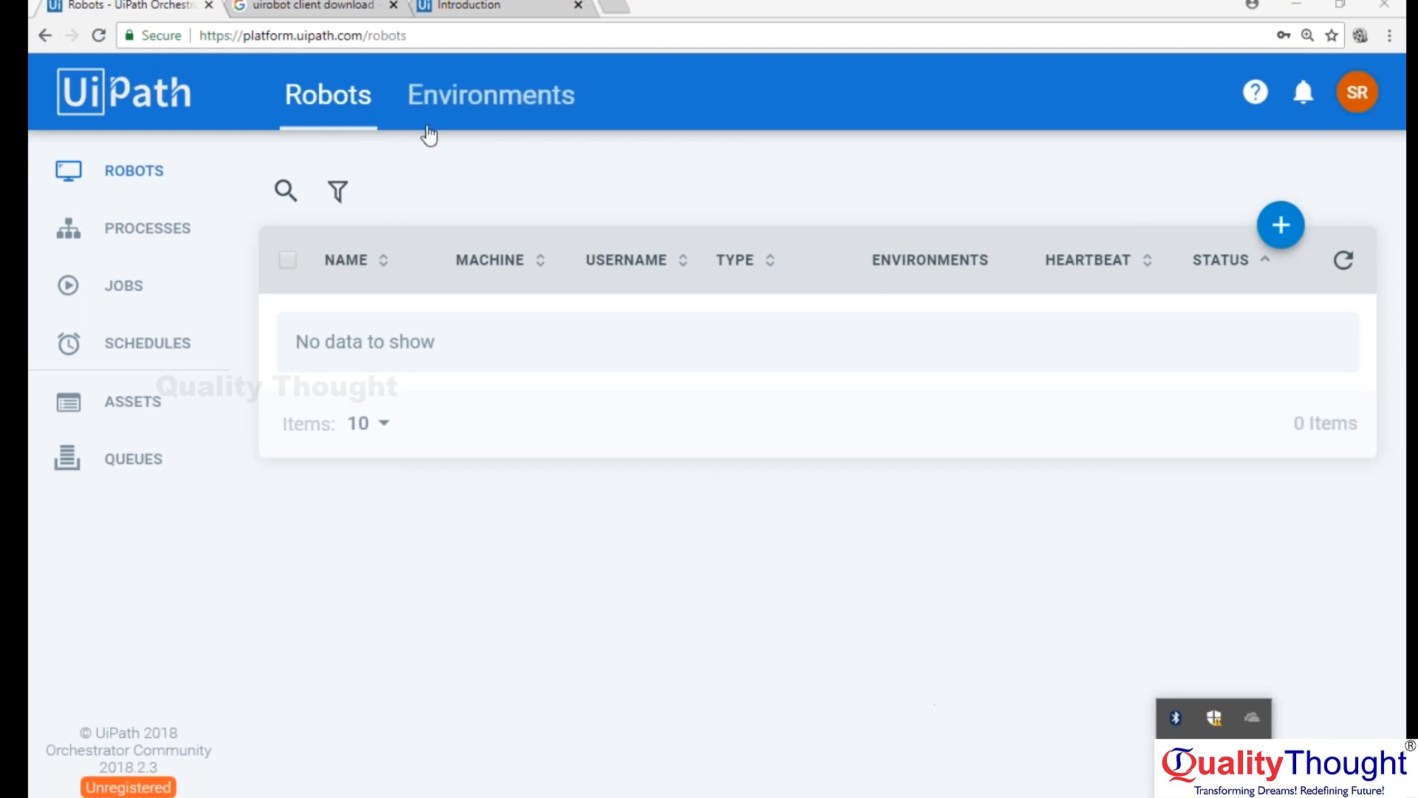
click(522, 193)
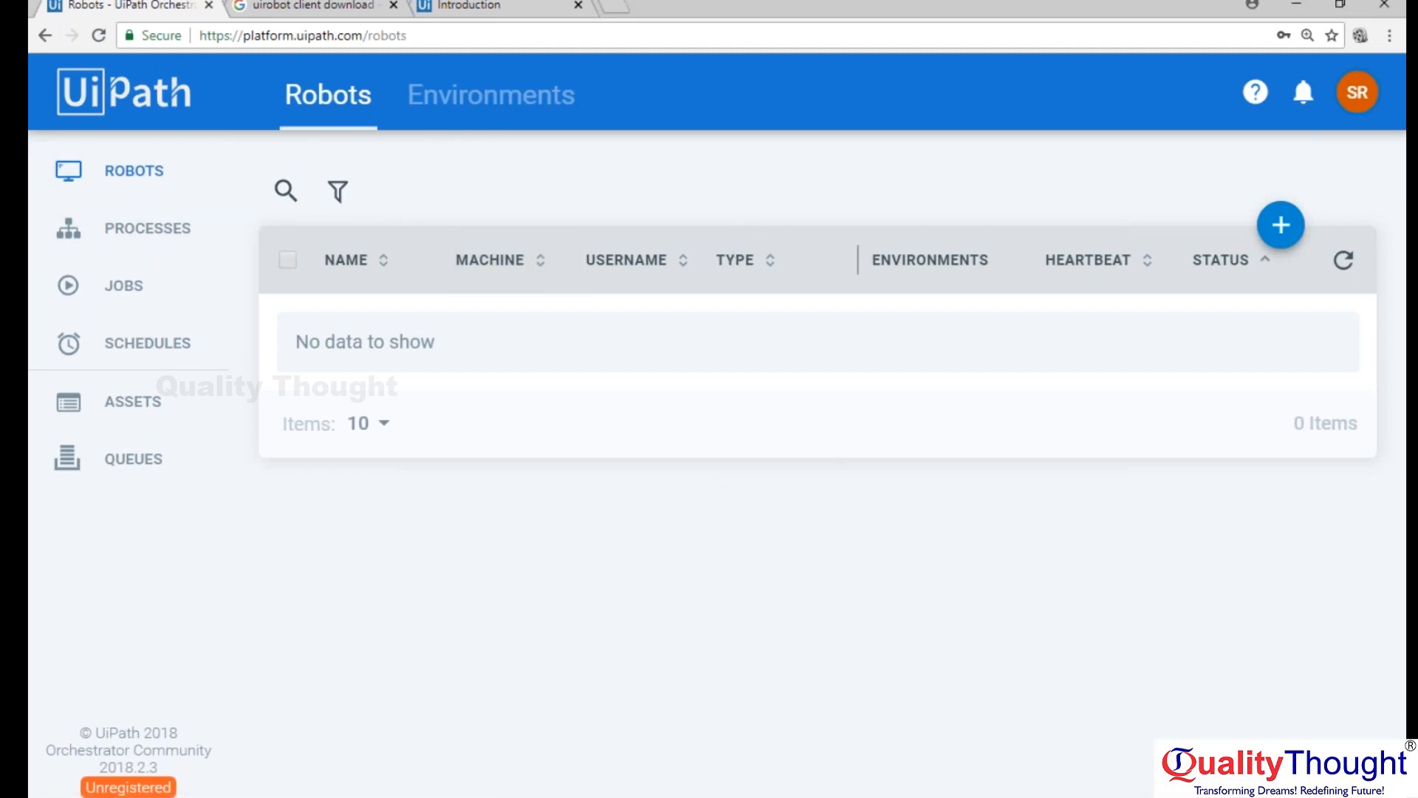
click(1213, 794)
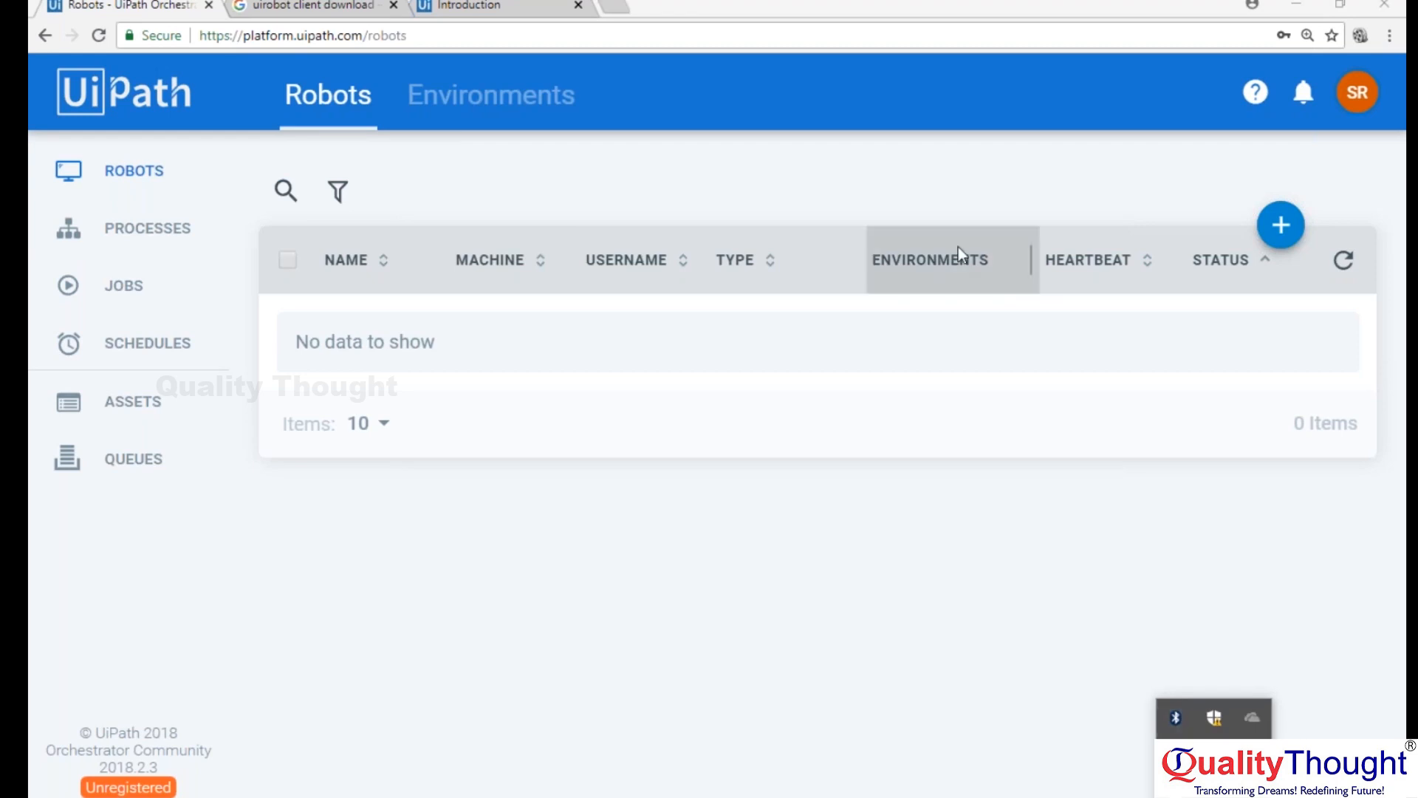
Start adding a robot in Orchestrator, copy its generated key, and cancel the form.
click(1282, 226)
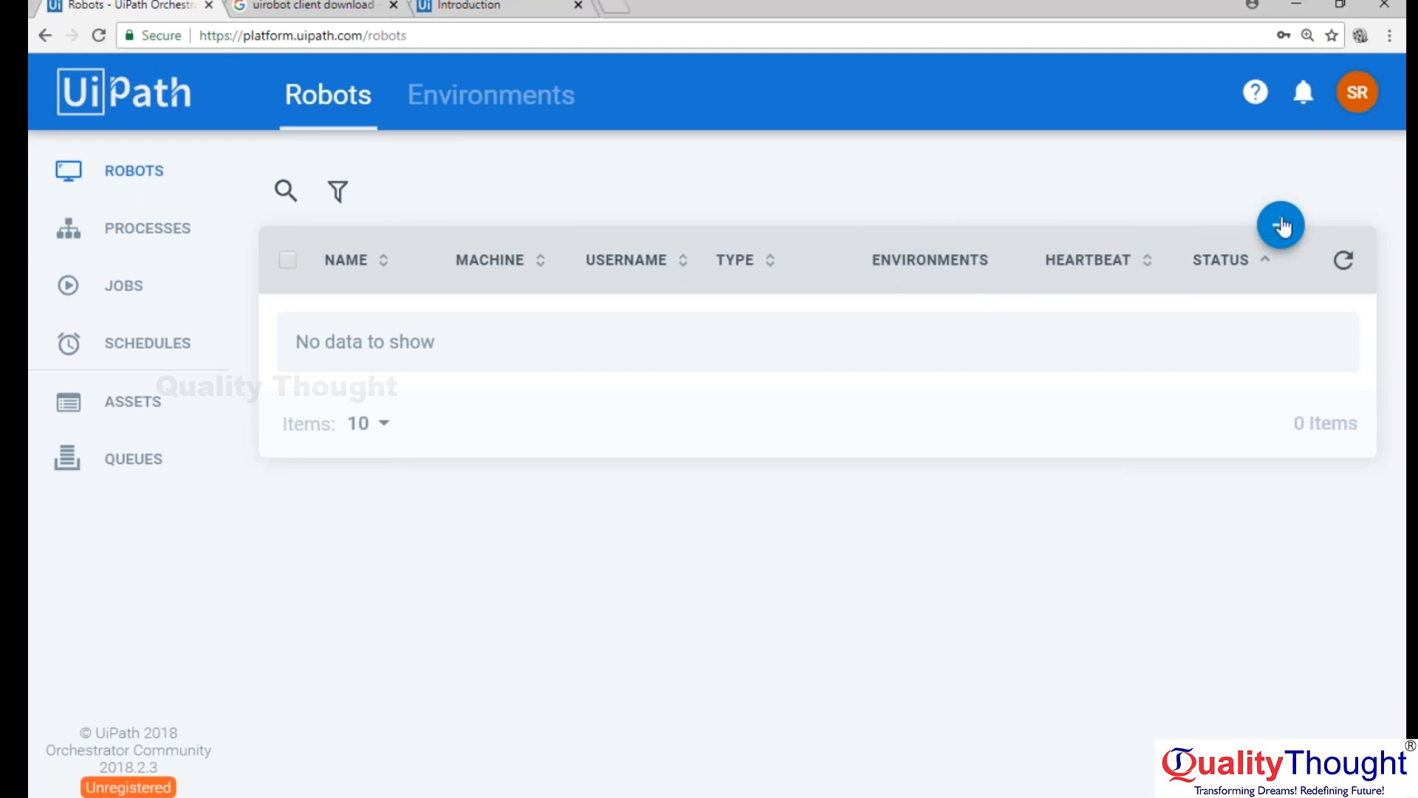
drag(681, 222, 373, 222)
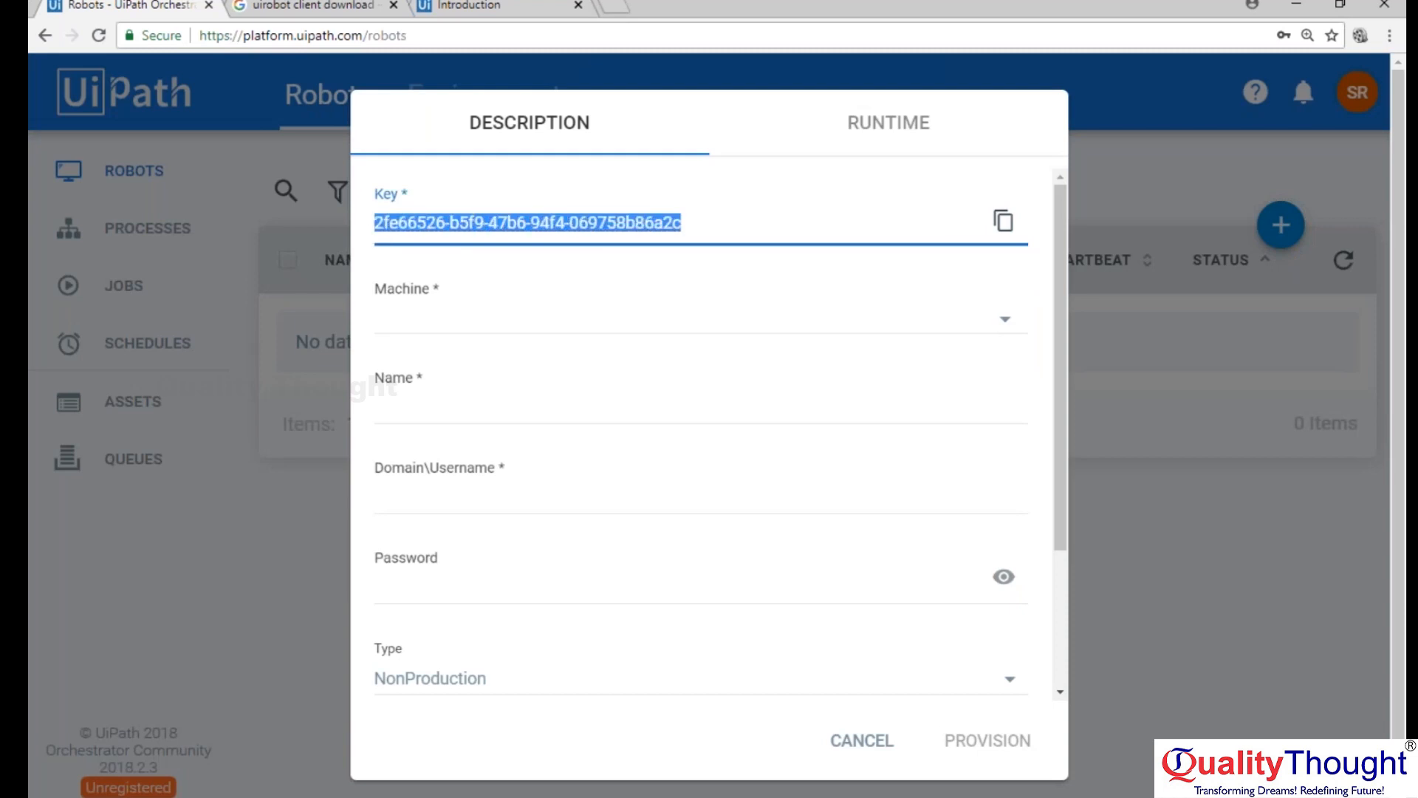
right_click(475, 228)
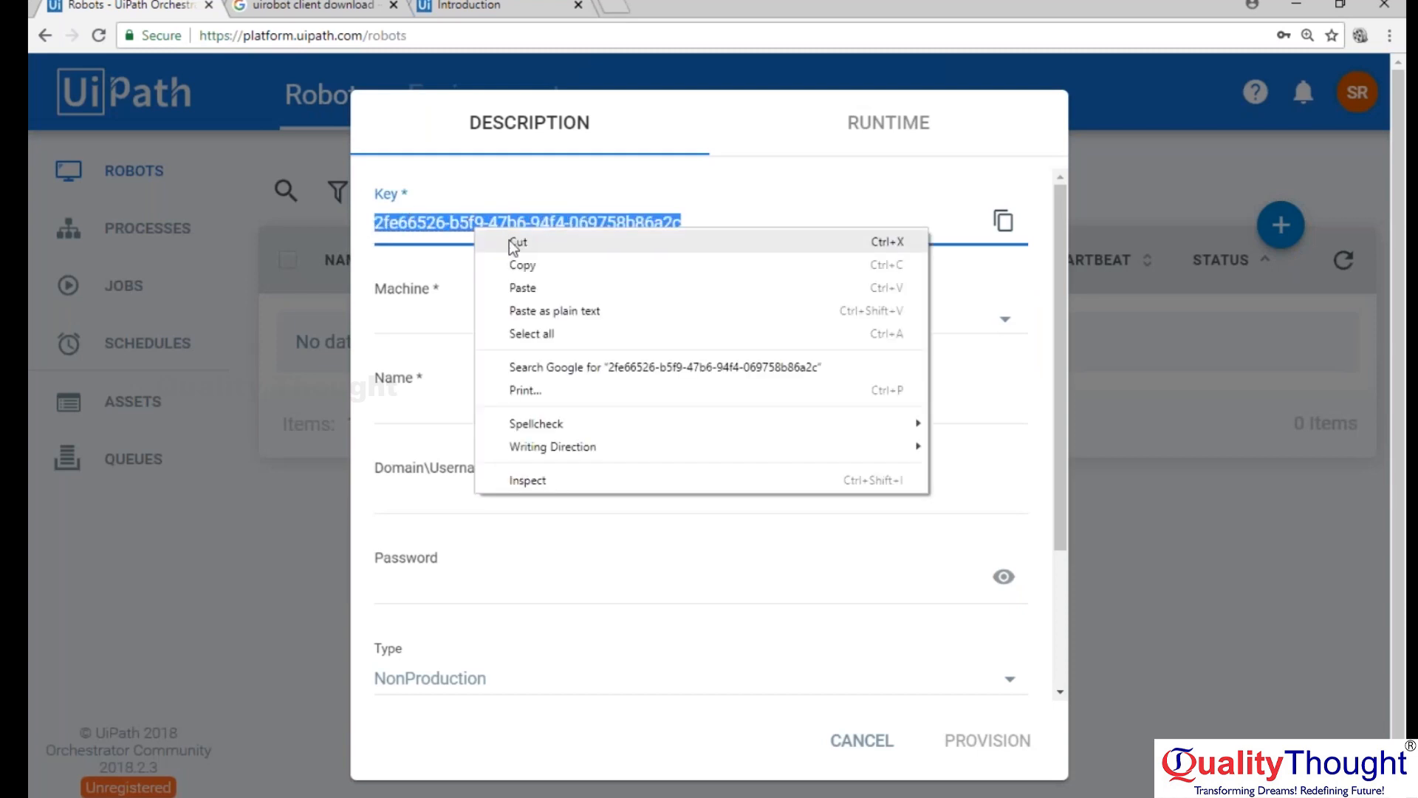
click(547, 267)
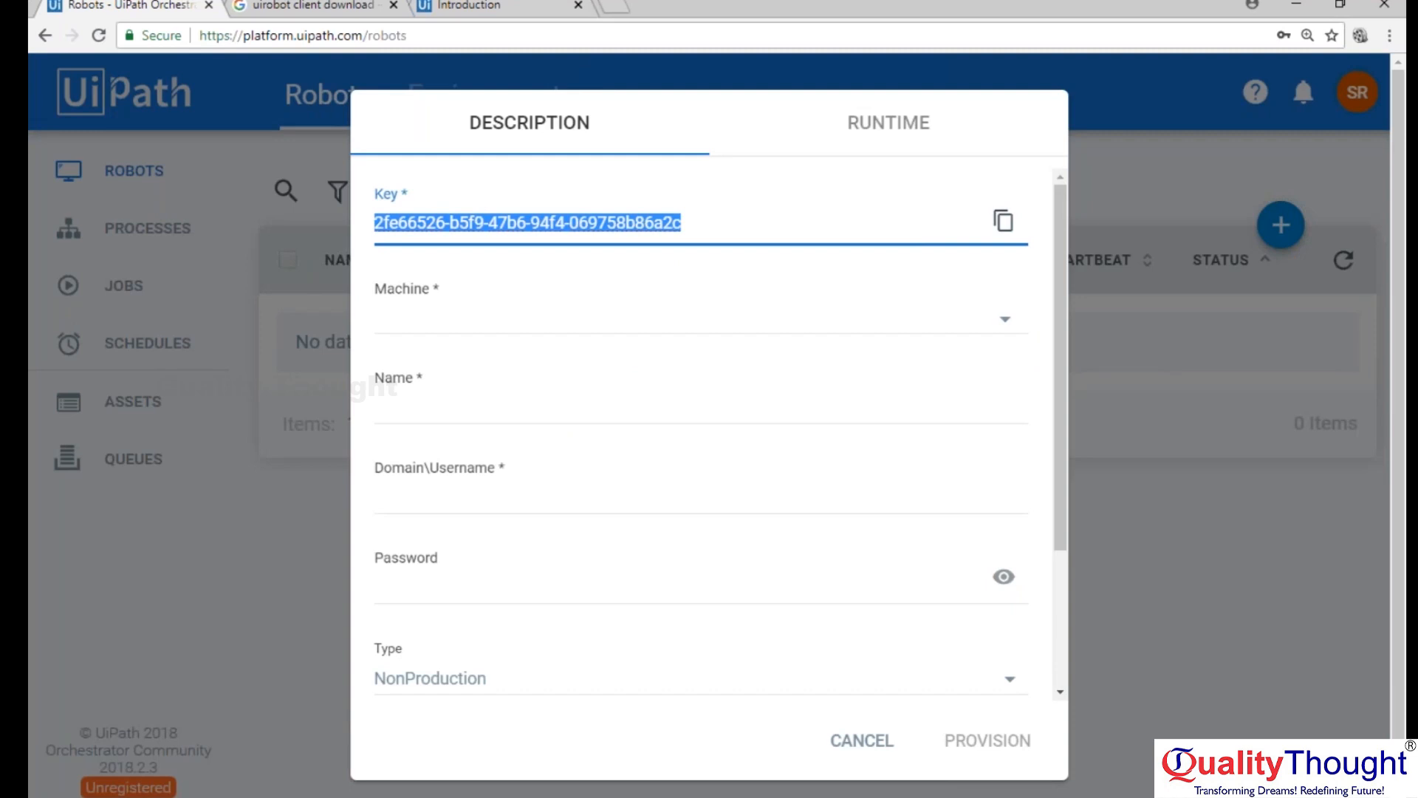
click(862, 737)
Open the UiPath Robot settings and paste the copied key into the Robot Key field.
click(1214, 795)
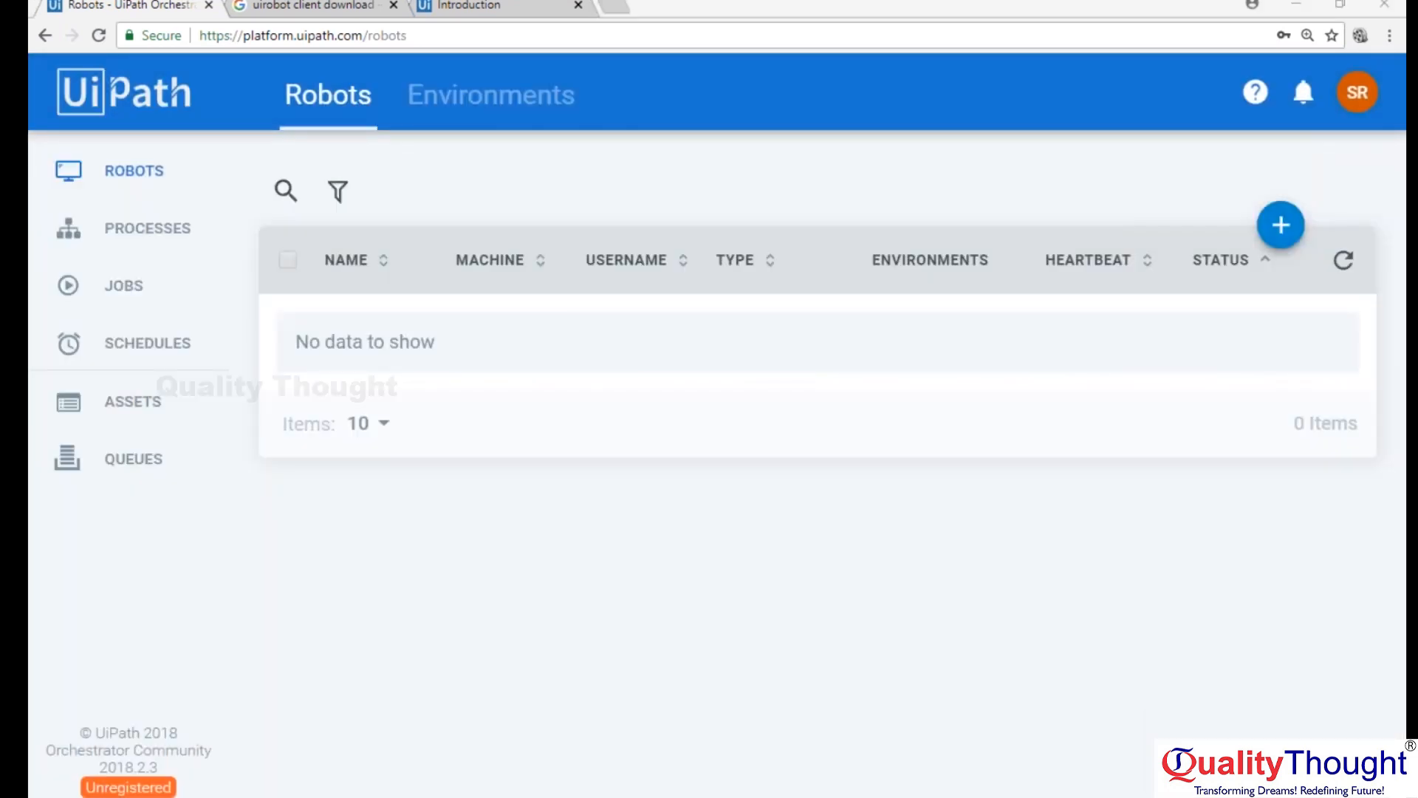
click(1176, 756)
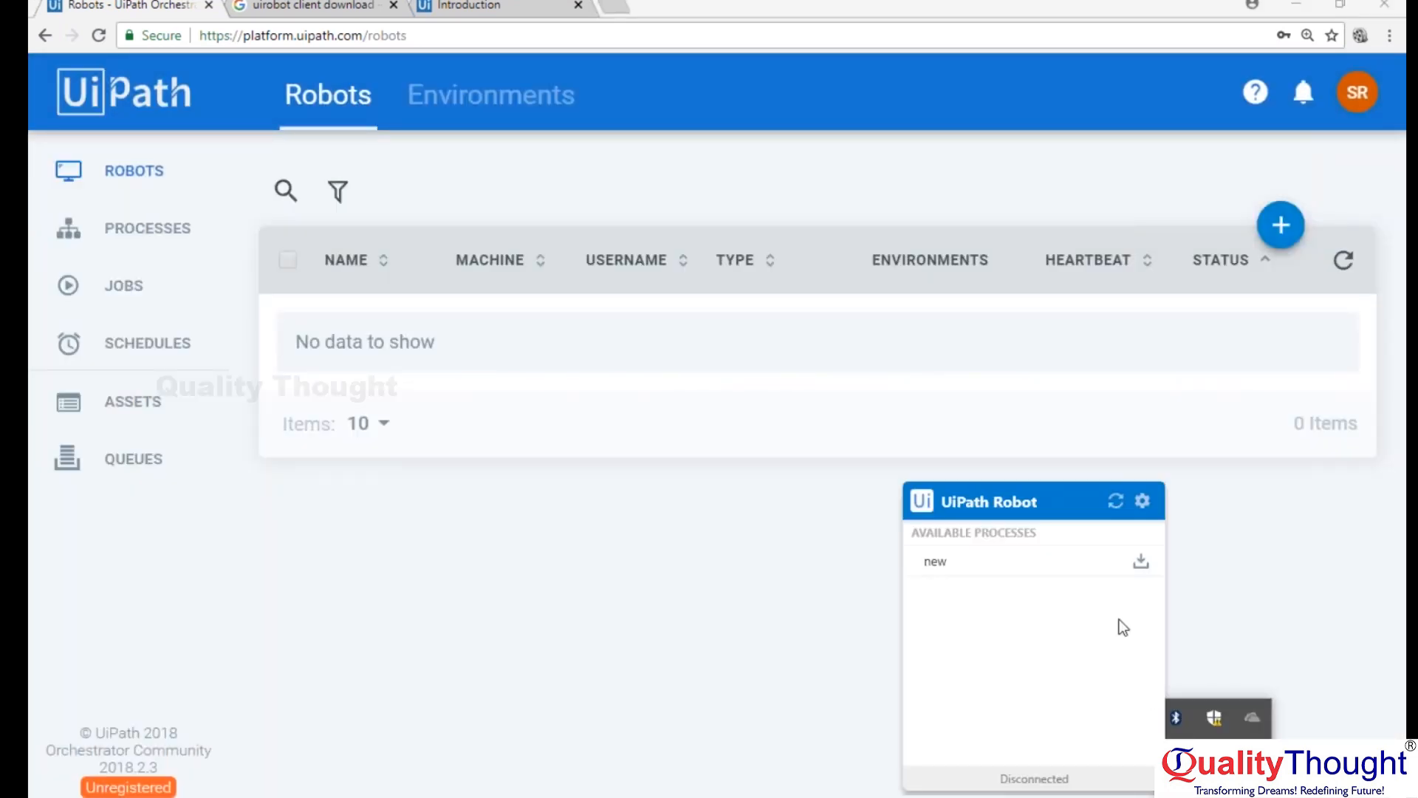
click(1142, 502)
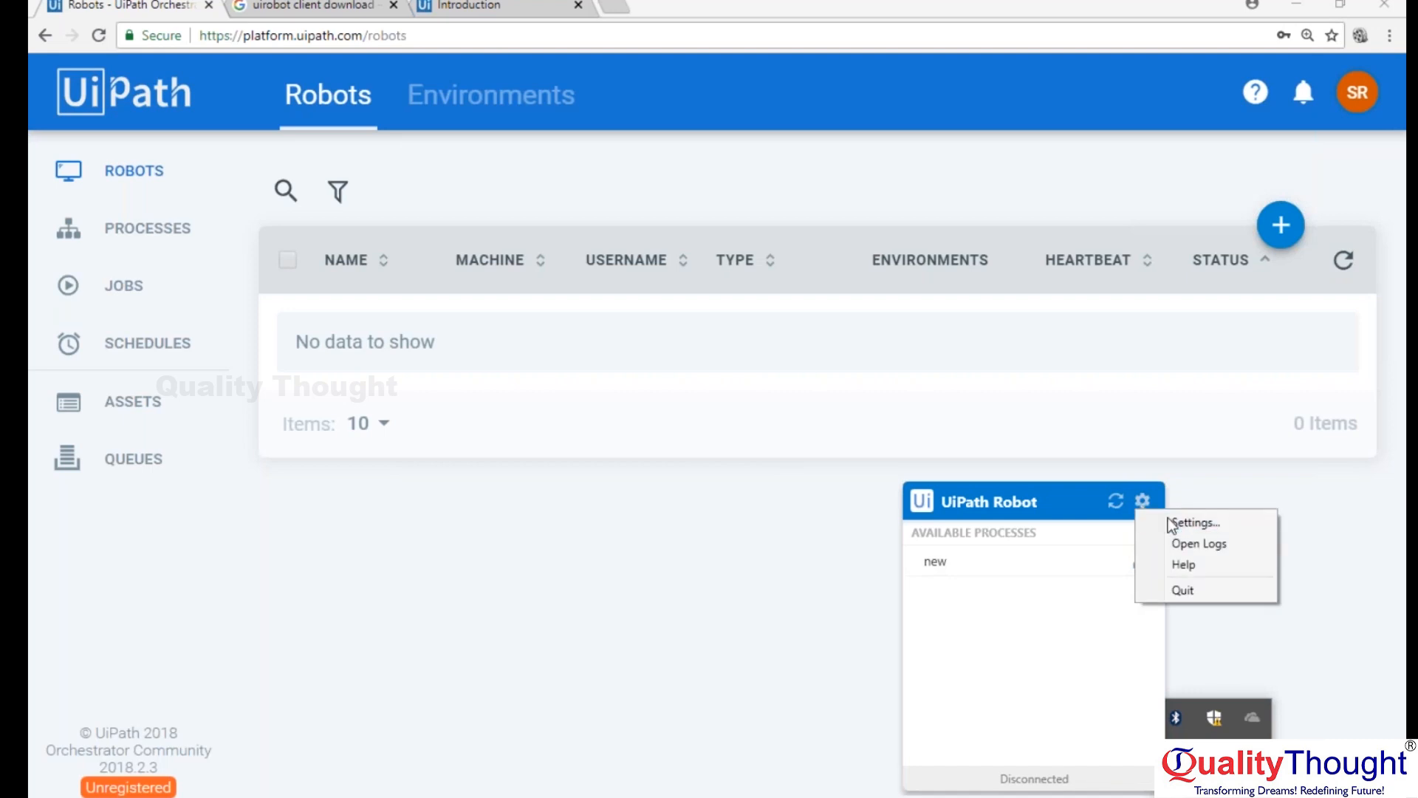
click(1173, 521)
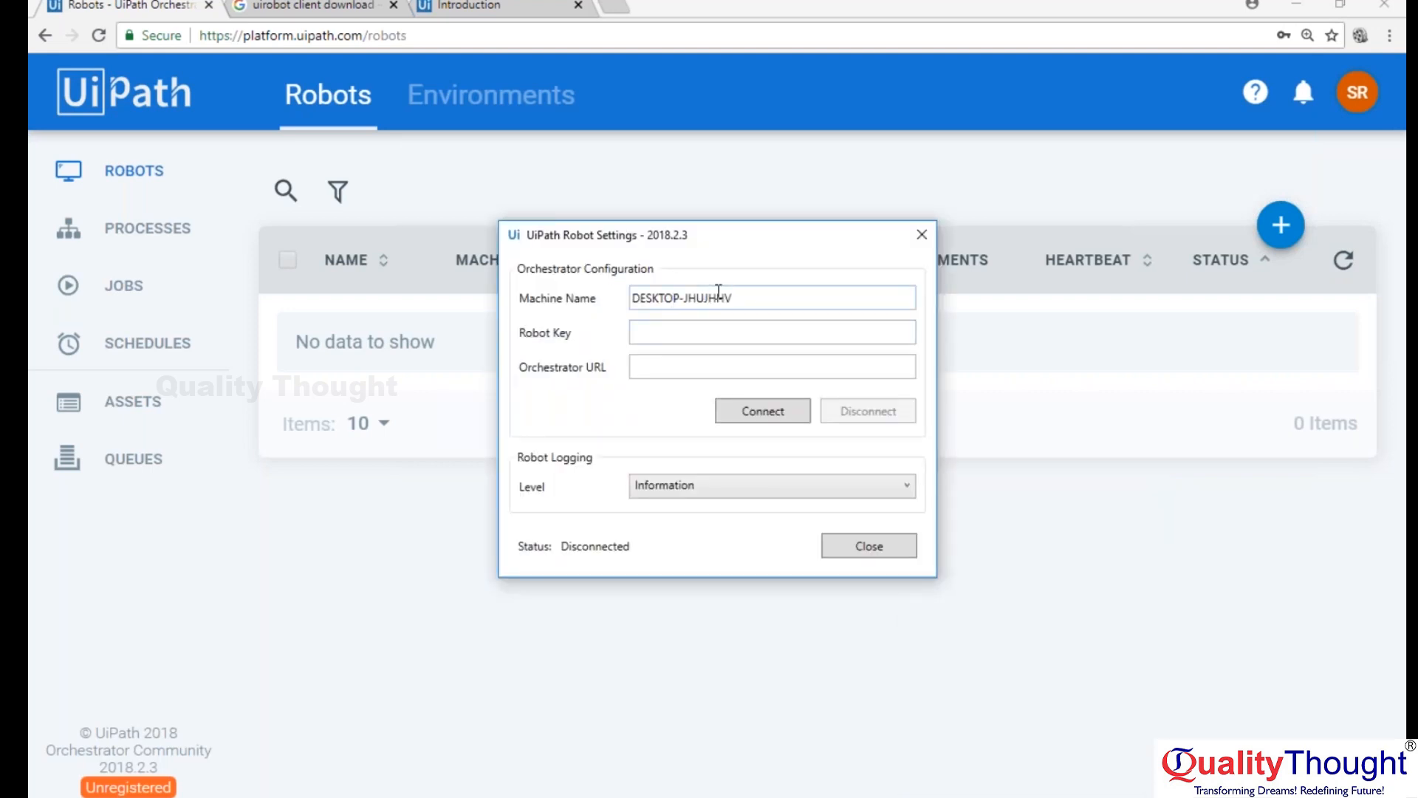
click(701, 331)
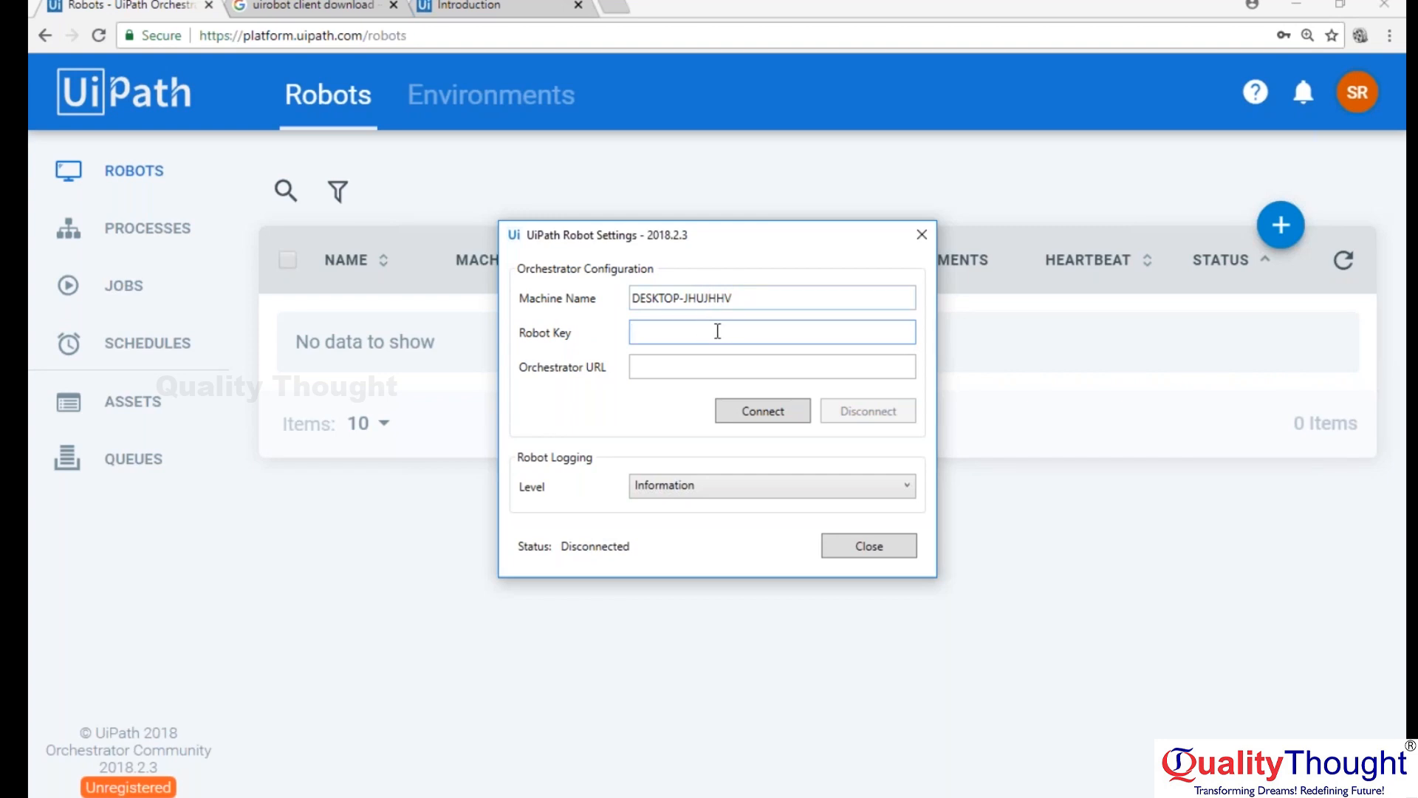
key(ctrl+v)
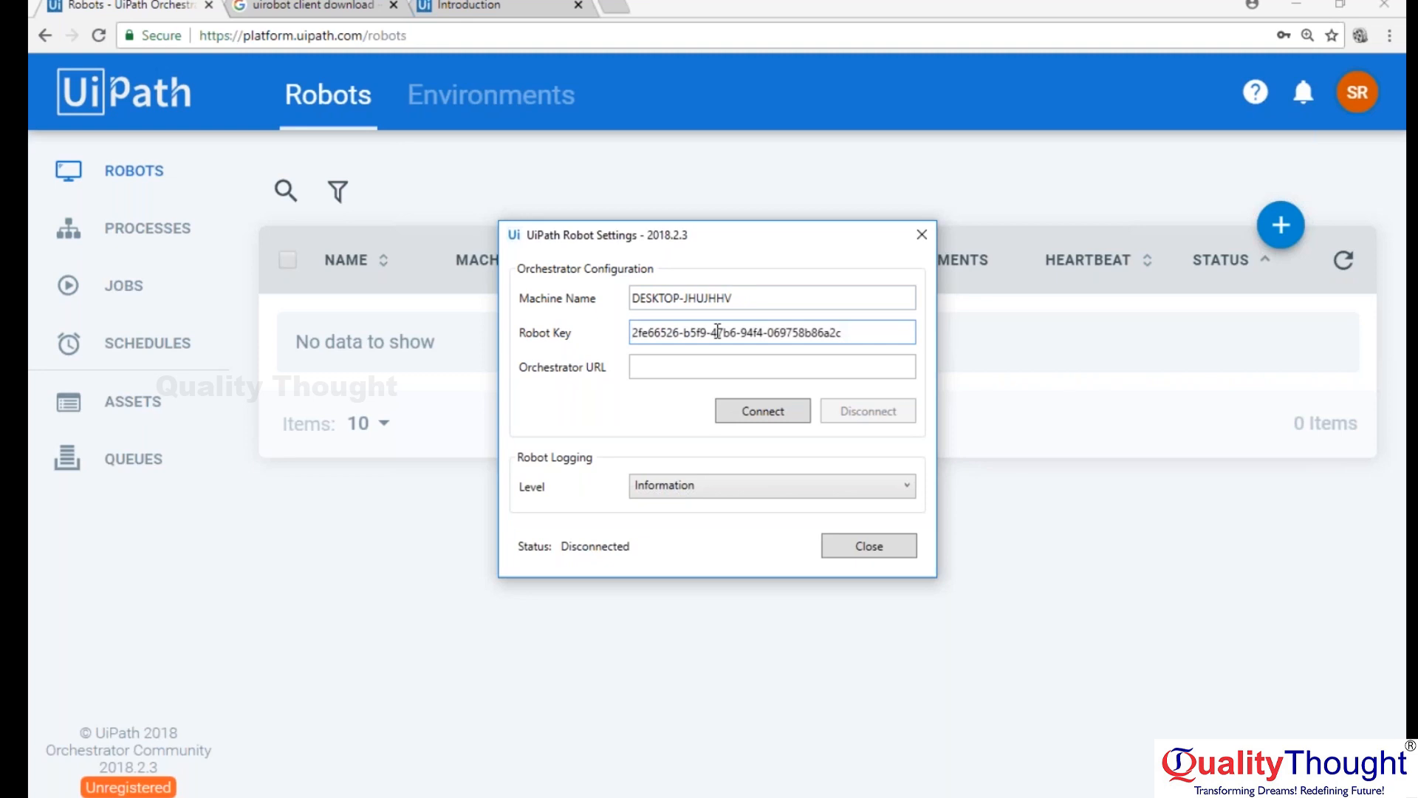
click(420, 35)
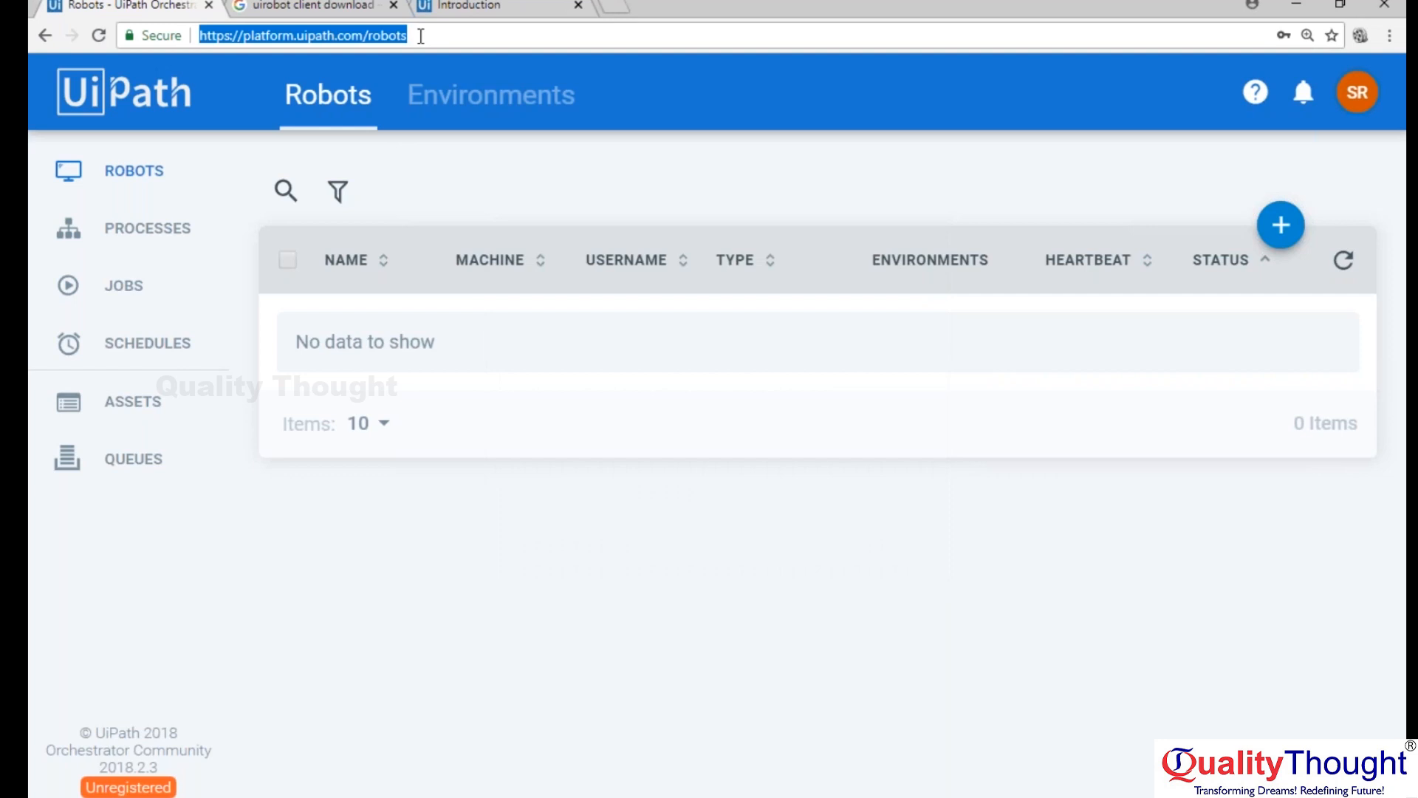
key(alt+Tab)
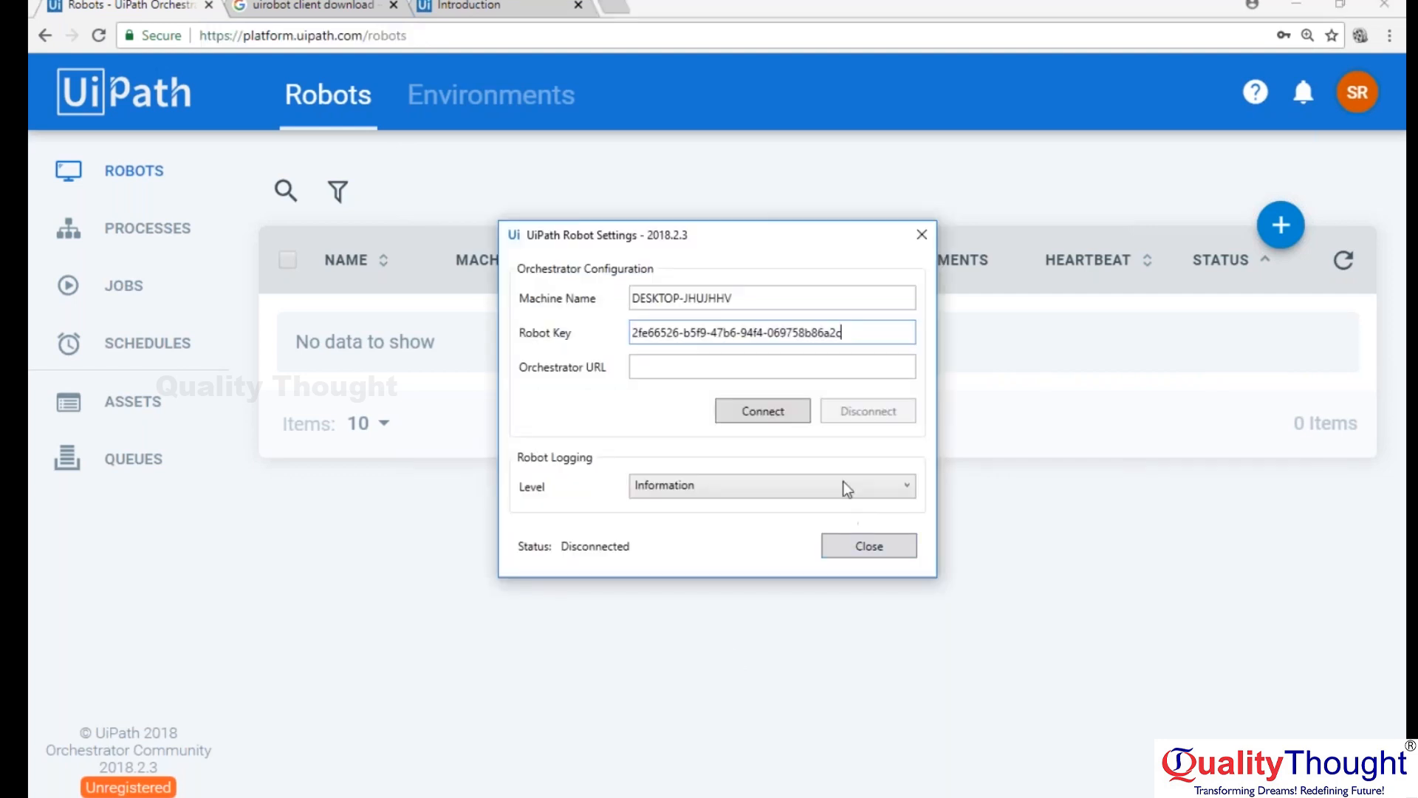
key(ctrl+v)
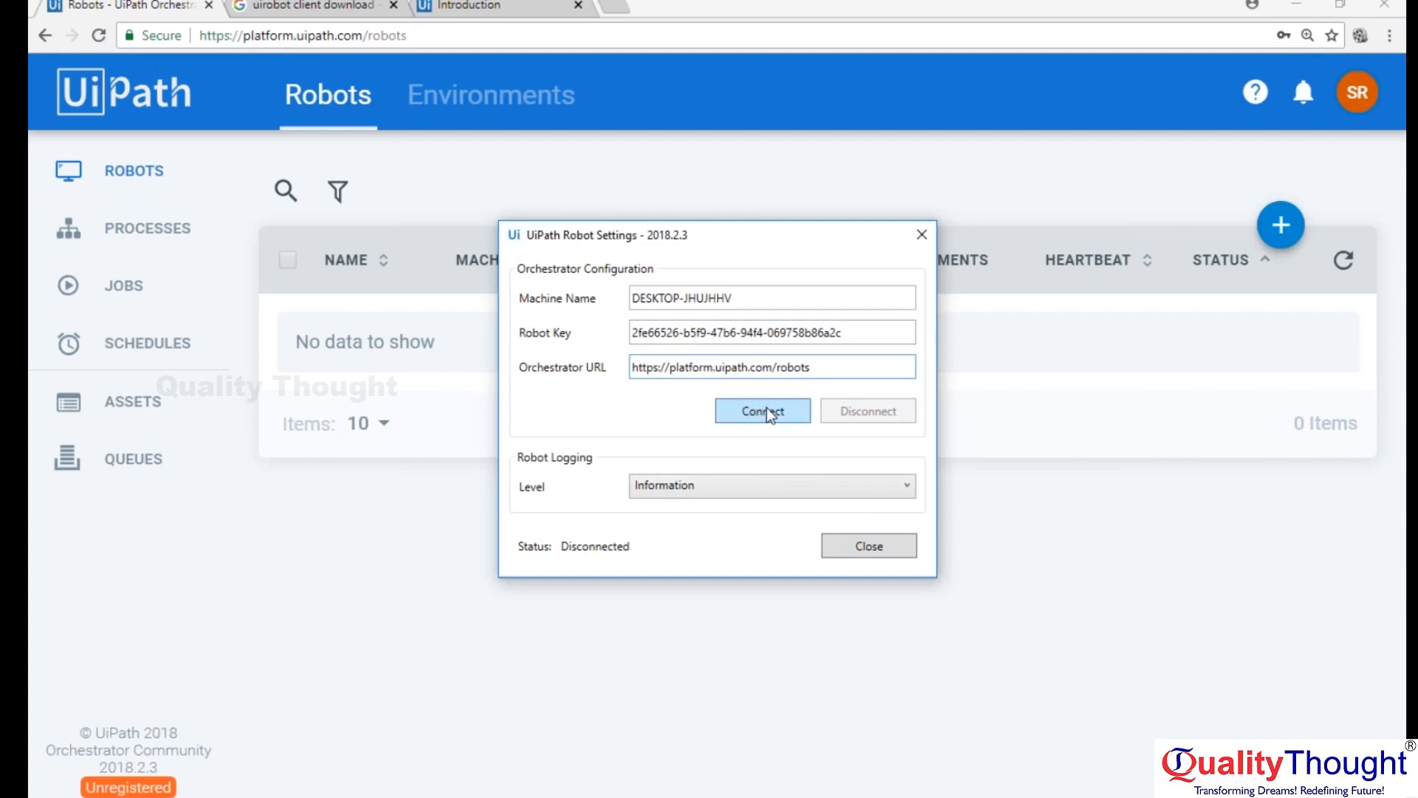
Copy the machine name in the robot settings, try to connect to Orchestrator, and dismiss the error.
drag(732, 296, 634, 294)
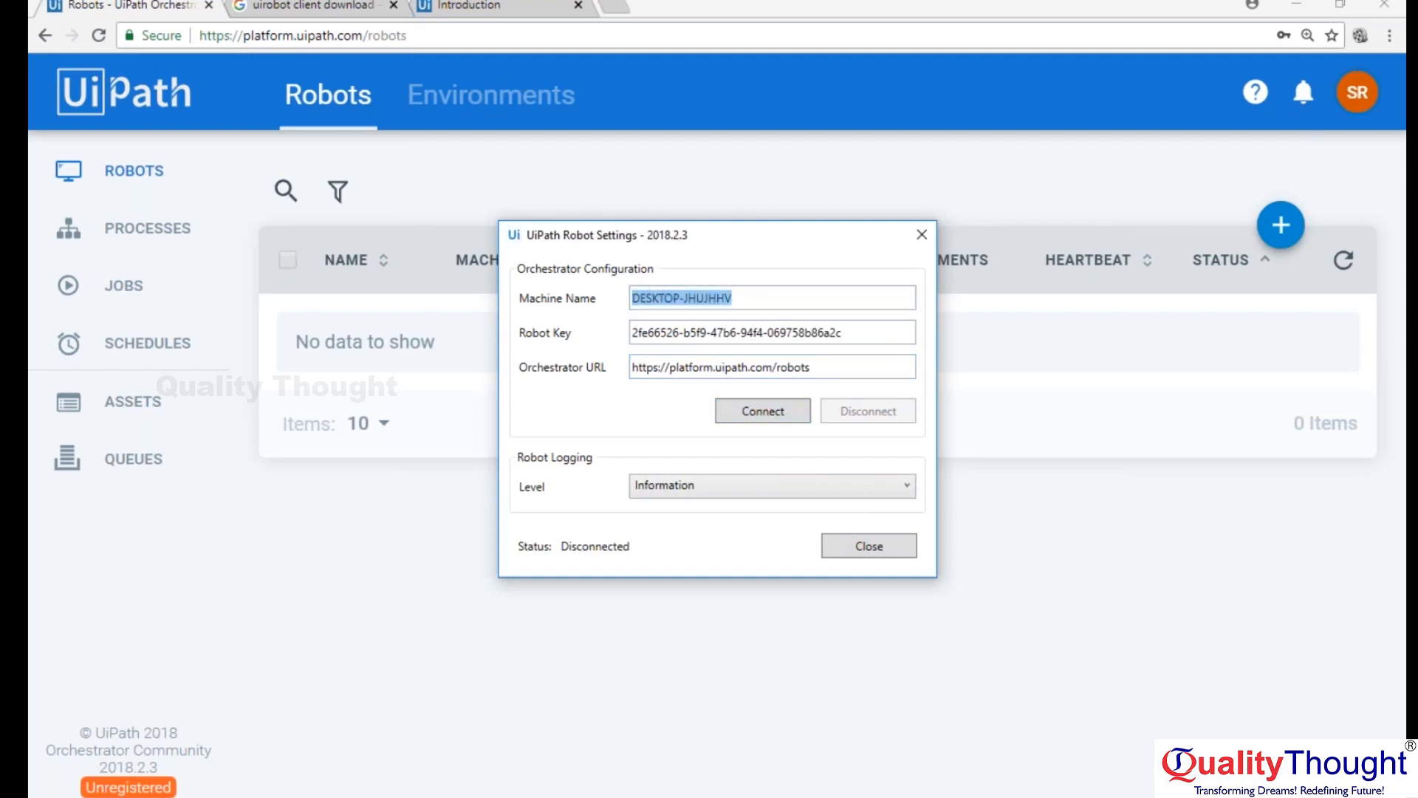
right_click(656, 294)
click(694, 325)
click(724, 413)
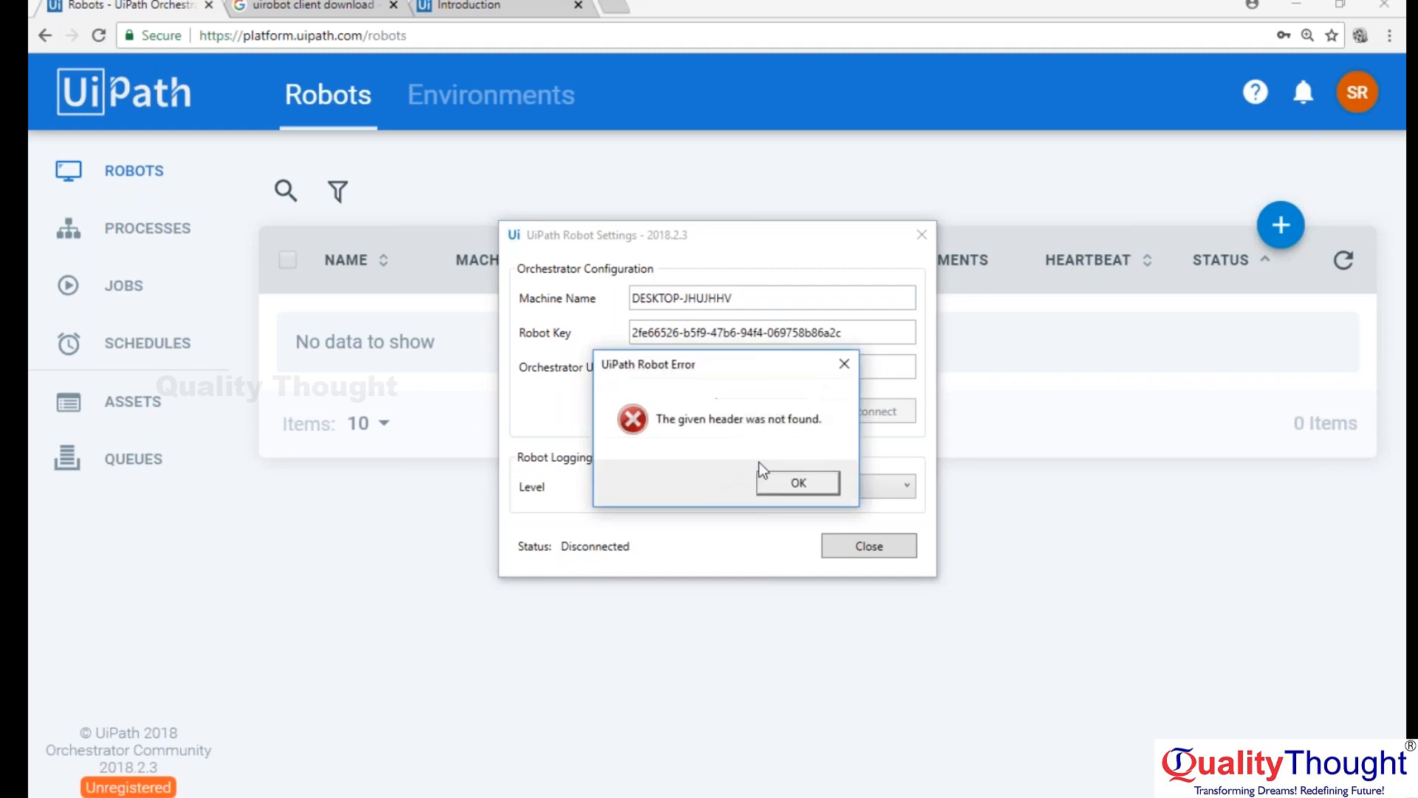
click(801, 484)
click(694, 364)
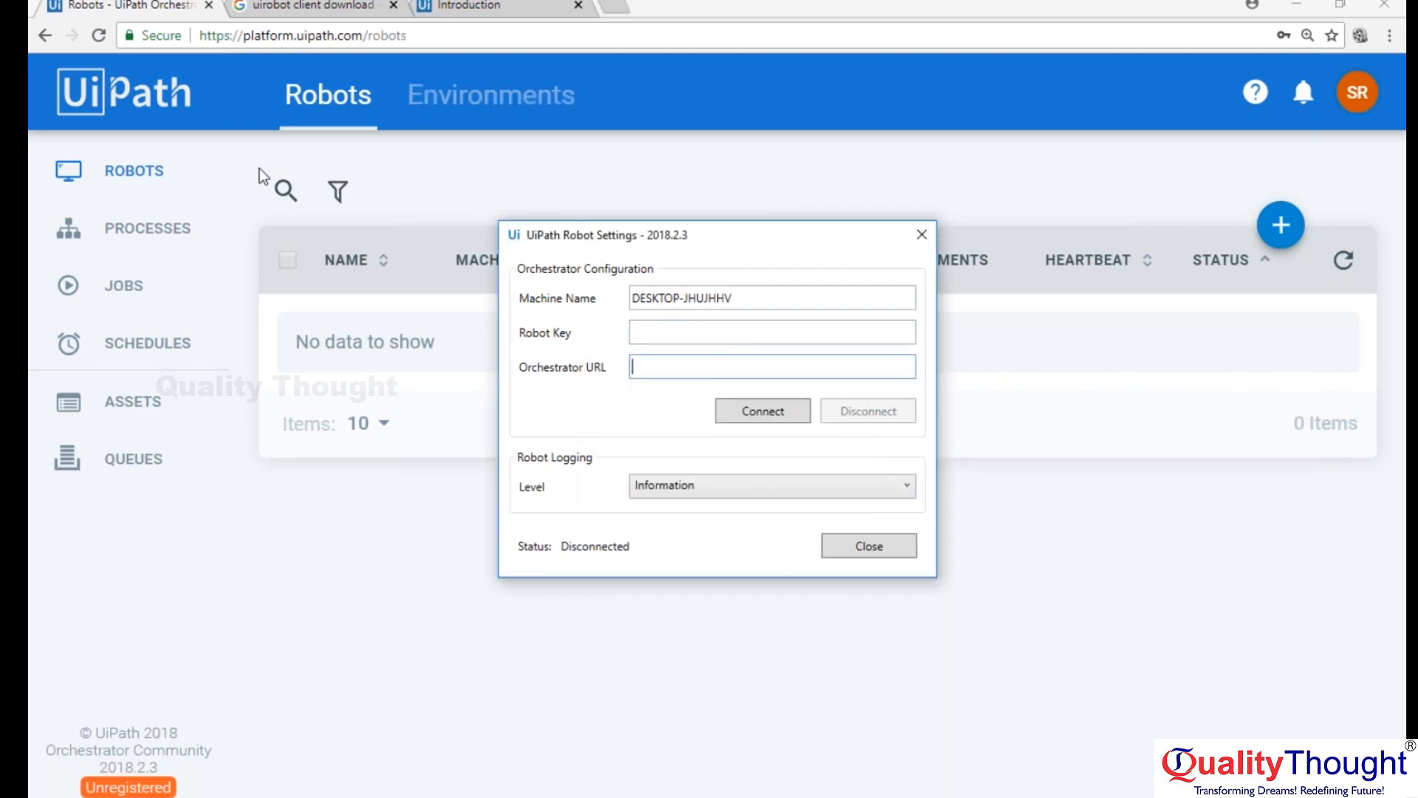
click(492, 32)
drag(443, 37, 146, 50)
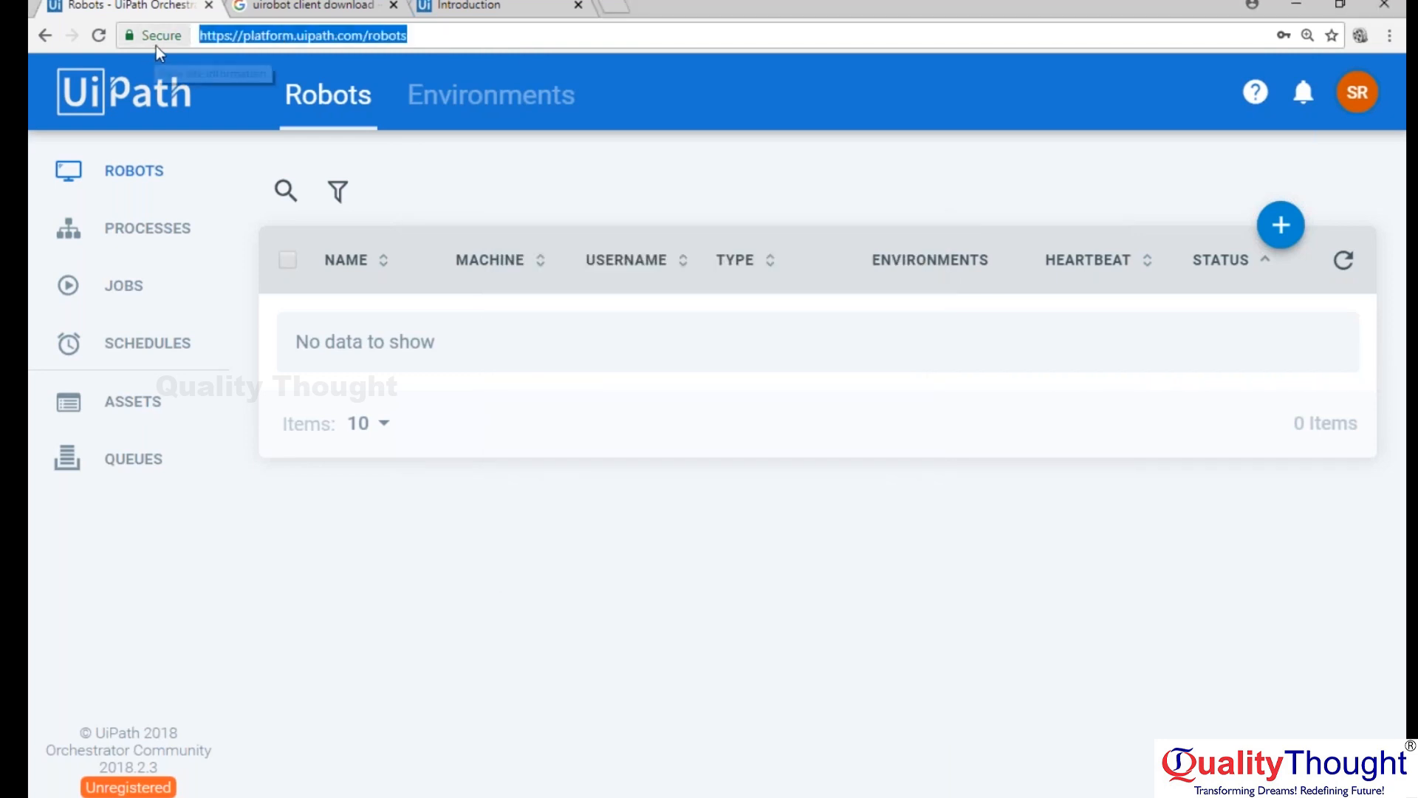
key(alt+Tab)
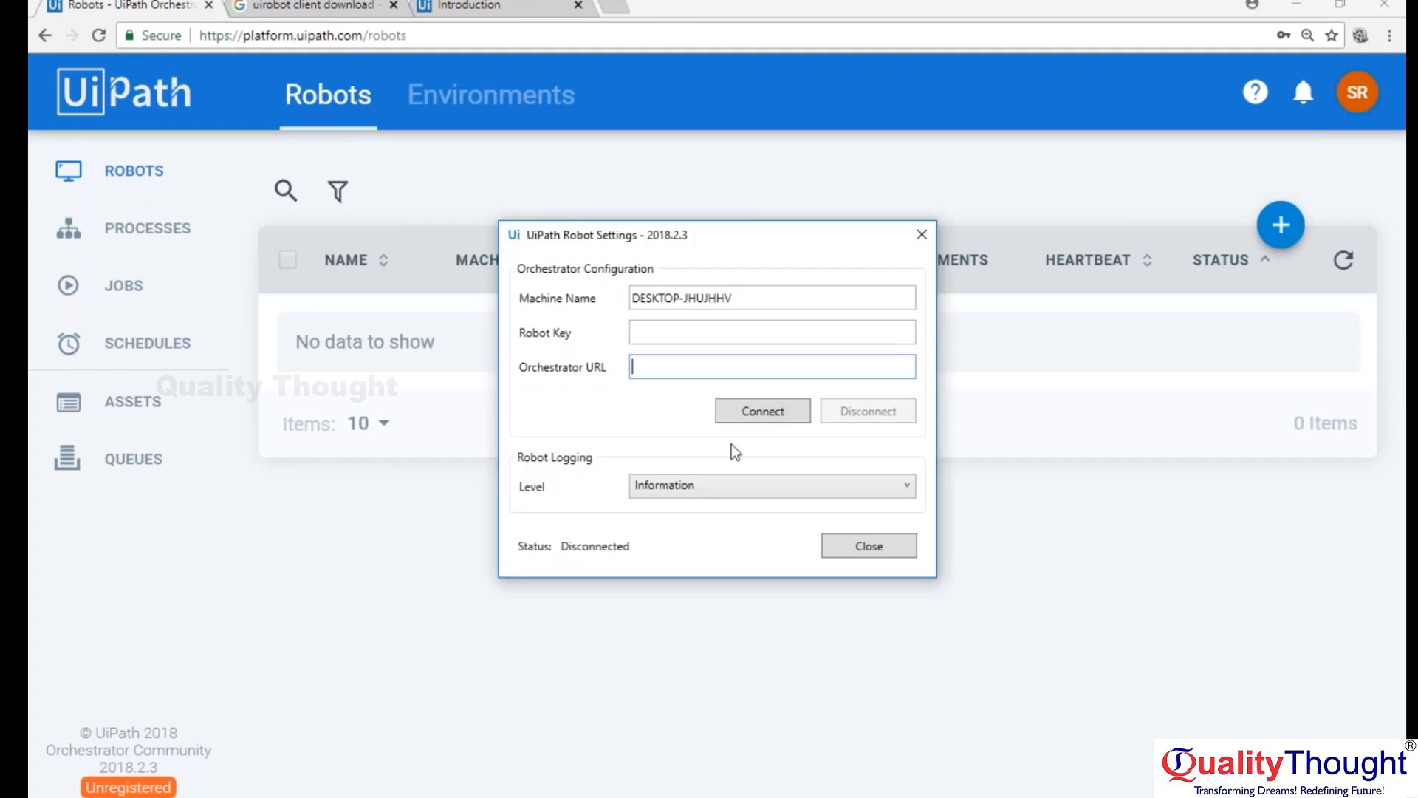
key(ctrl+v)
key(BackSpace)
key(BackSpace)
key(BackSpace)
key(BackSpace)
key(BackSpace)
key(BackSpace)
Start adding a robot in Orchestrator, copy its generated key, and paste it into the Robot Key field of the robot settings.
click(716, 164)
click(1280, 225)
click(1003, 221)
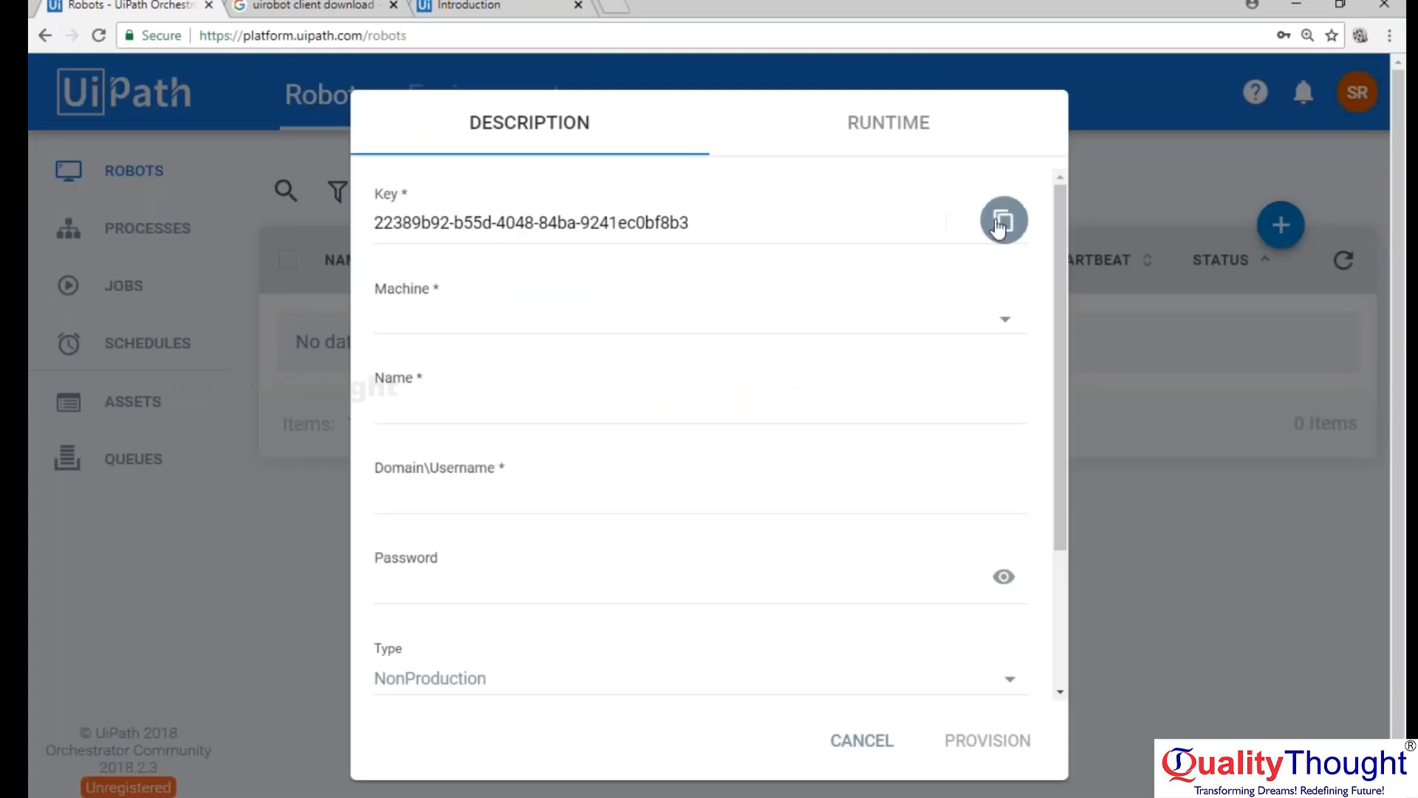
key(alt+Tab)
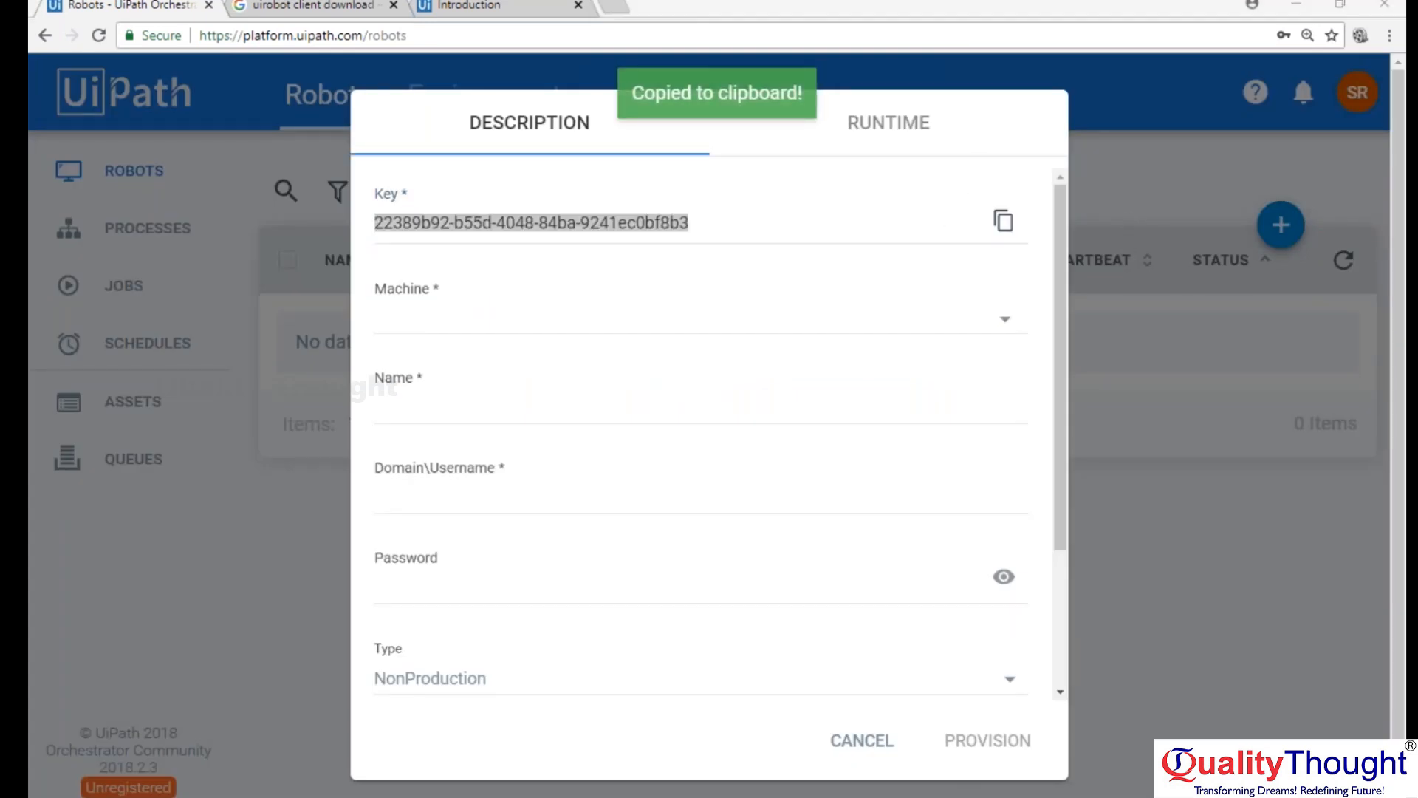
click(728, 339)
key(ctrl+v)
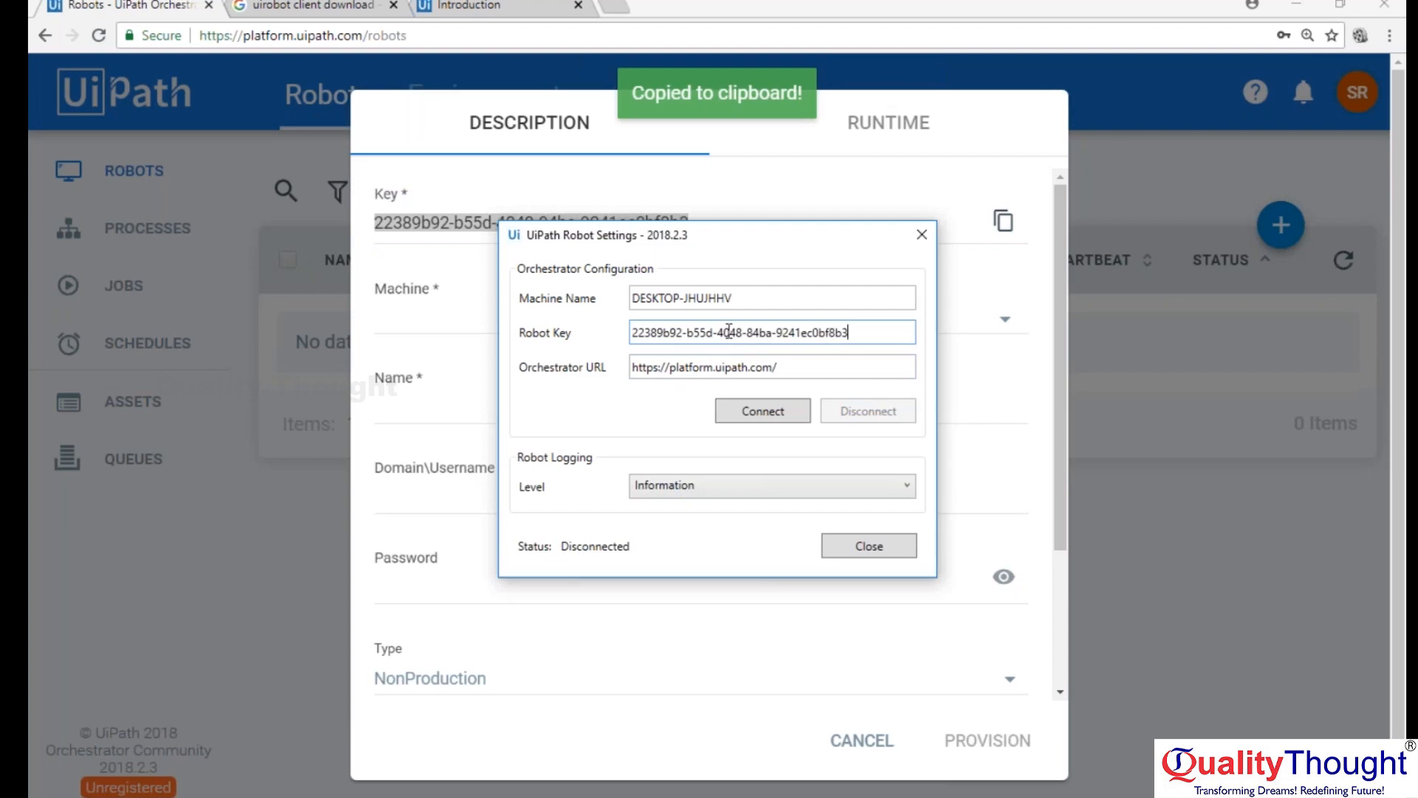
Select the machine name, try to connect the robot with the new key, and dismiss the error.
drag(740, 298, 605, 297)
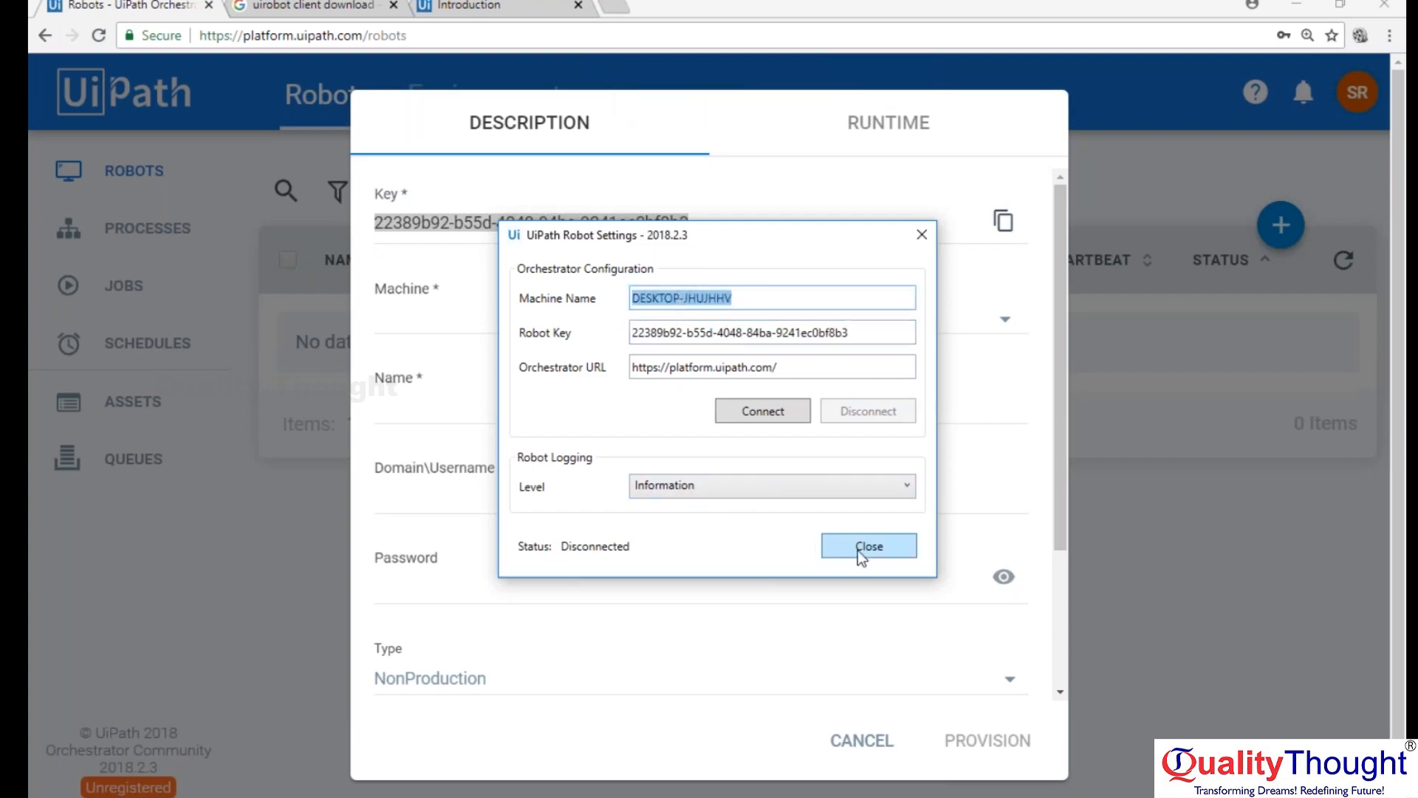
click(769, 408)
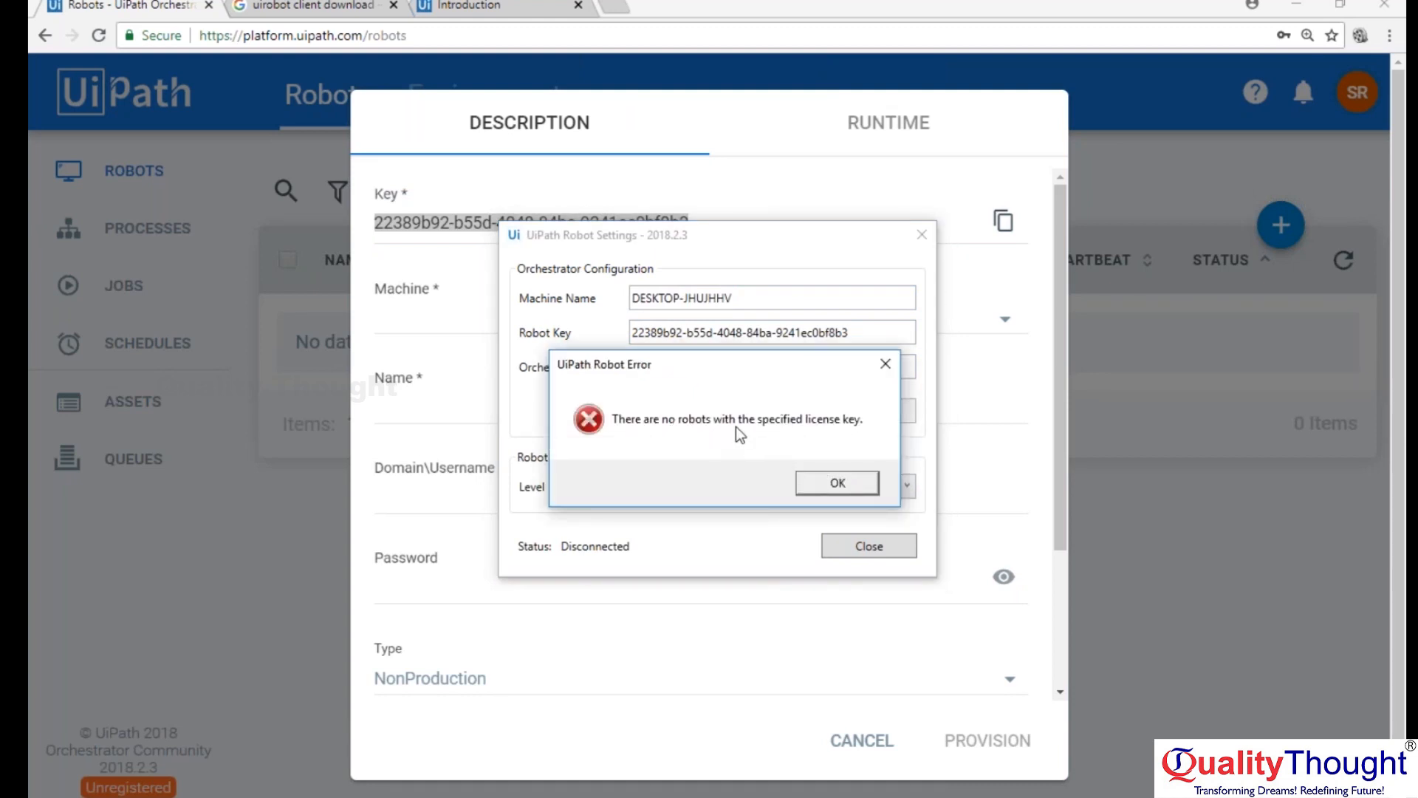
click(854, 489)
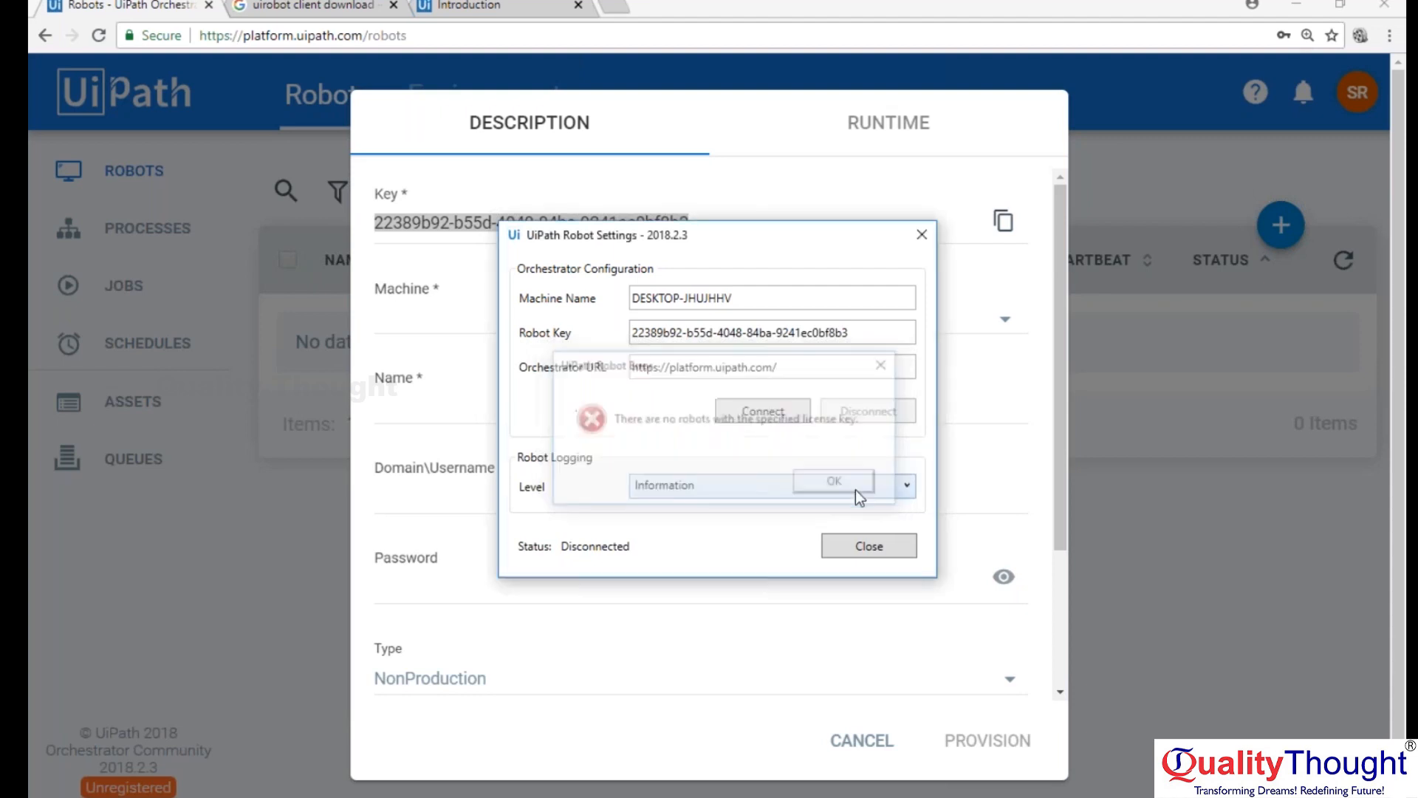
click(797, 377)
key(BackSpace)
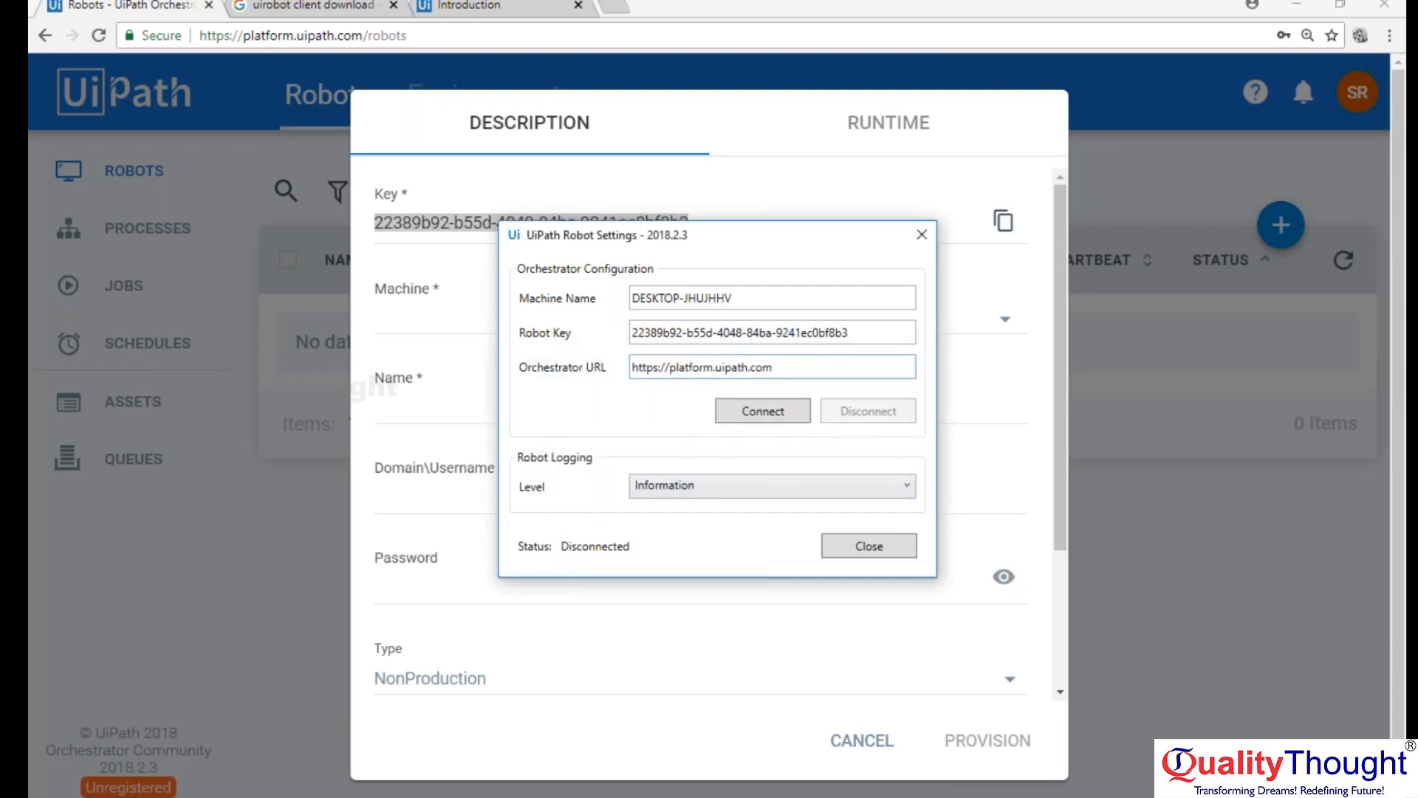
click(780, 417)
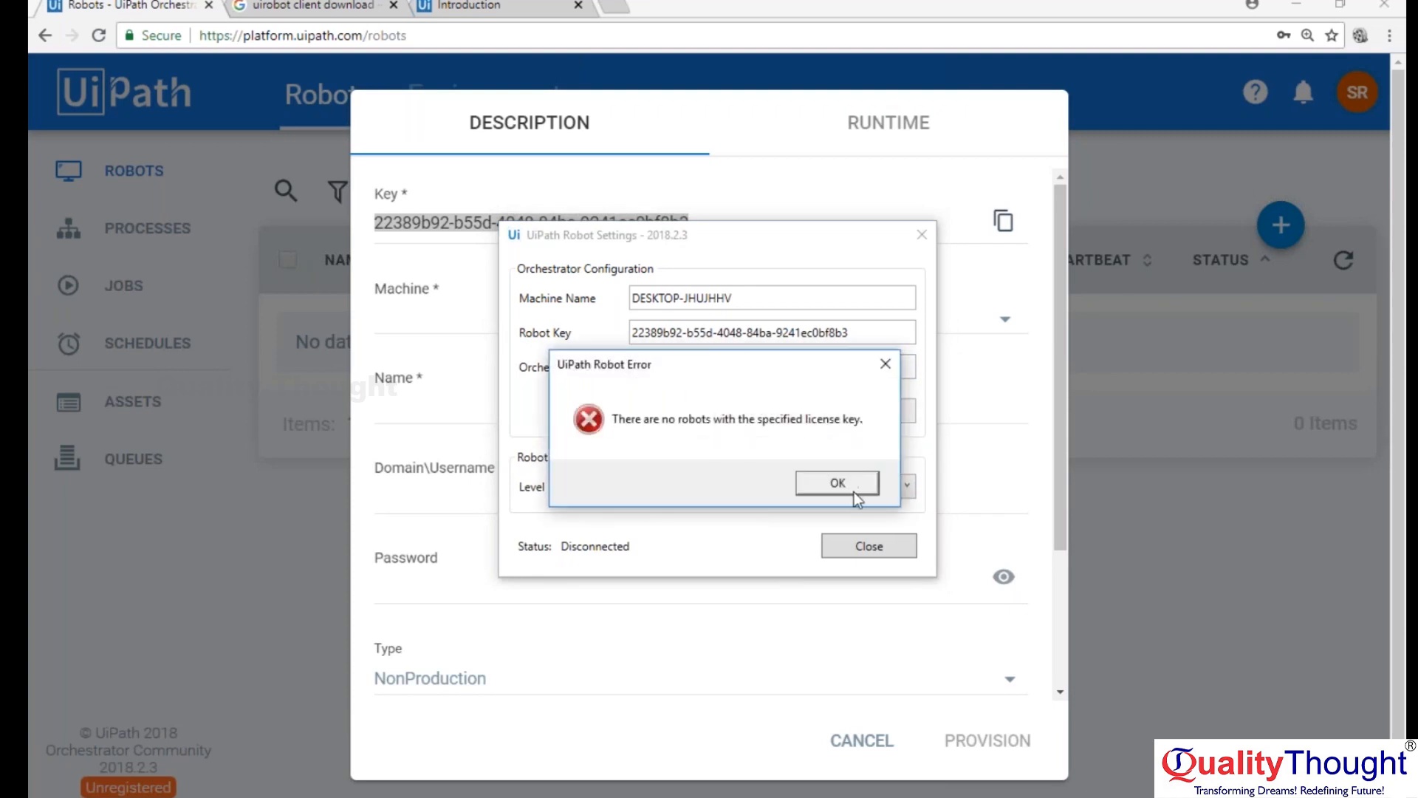
click(854, 491)
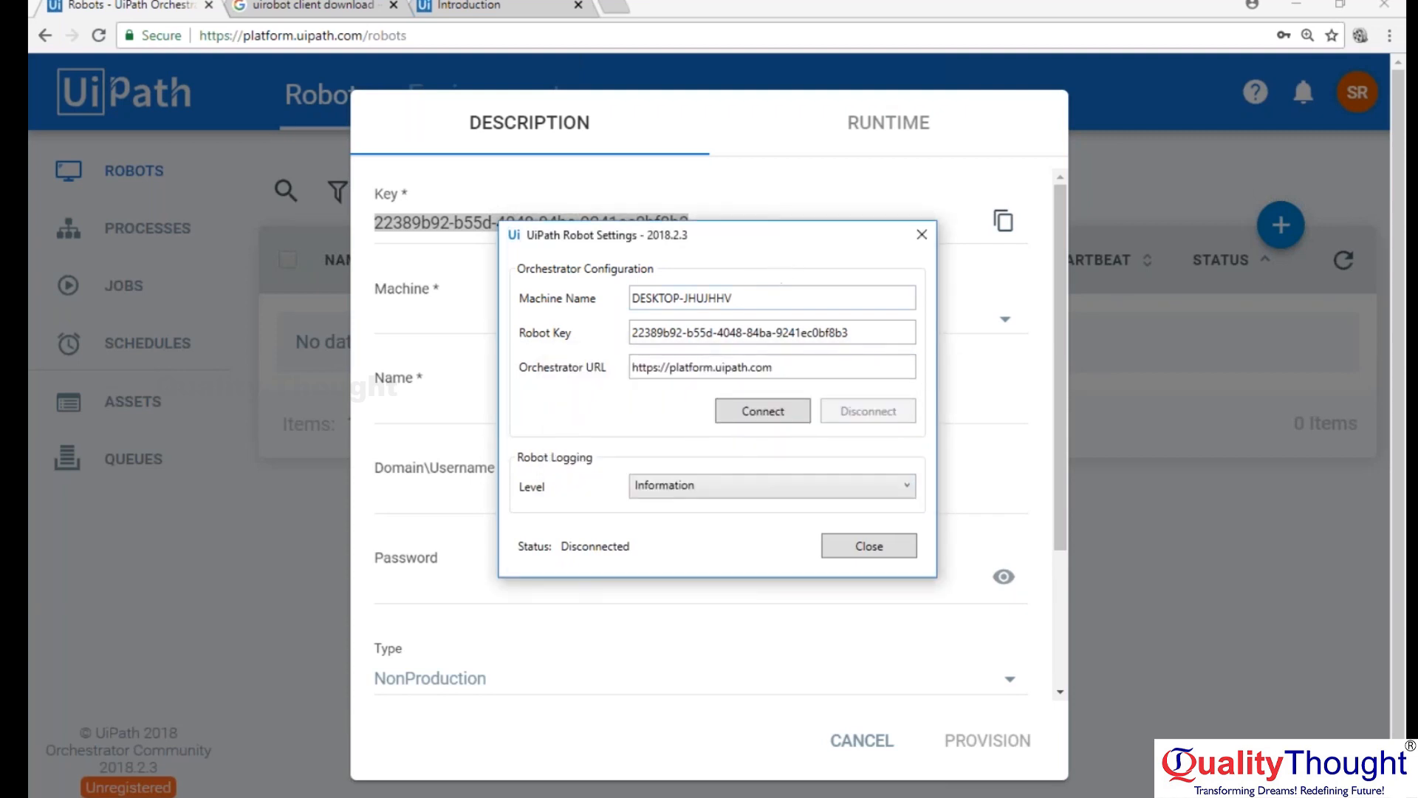
Close the robot settings and cancel the new robot form after checking its Machine choices.
click(894, 554)
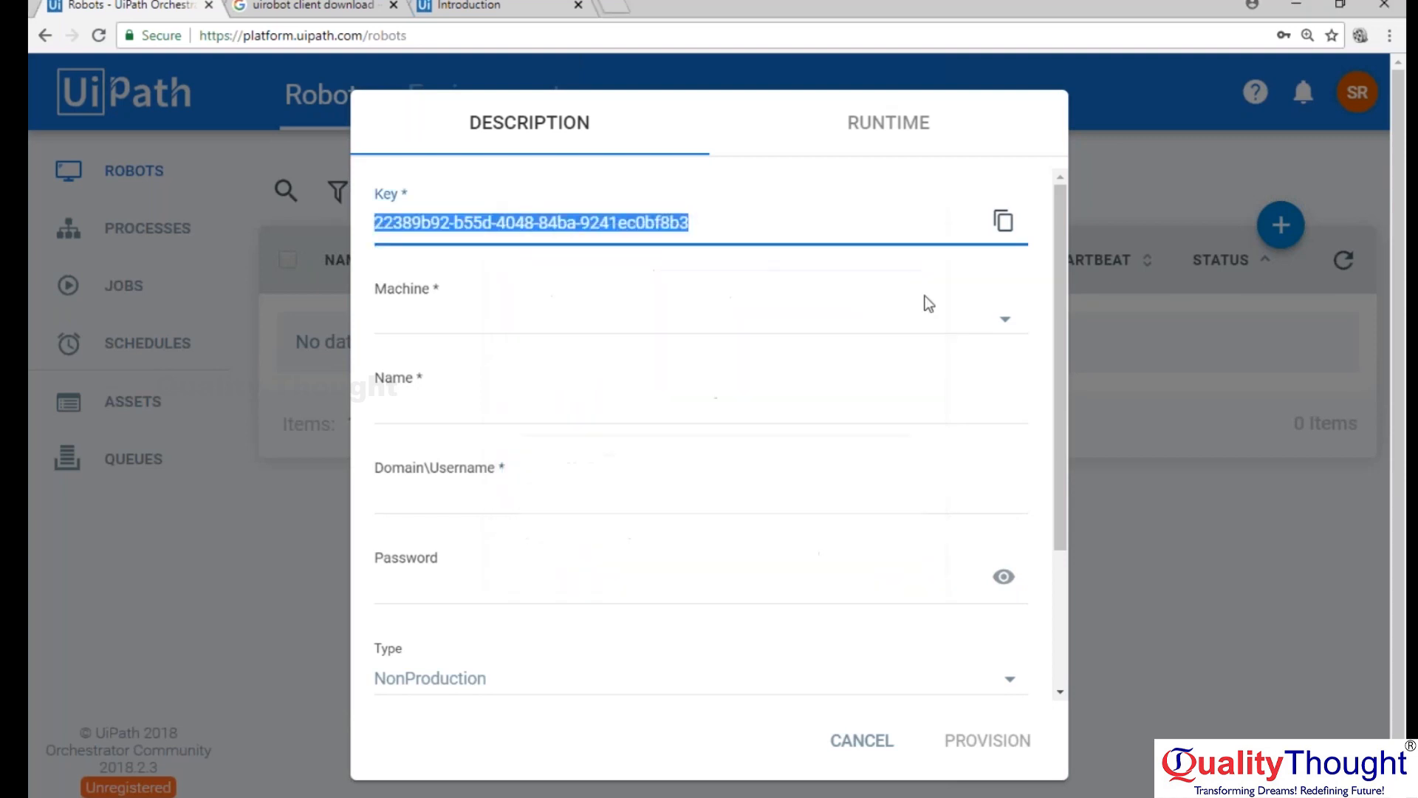
click(1000, 325)
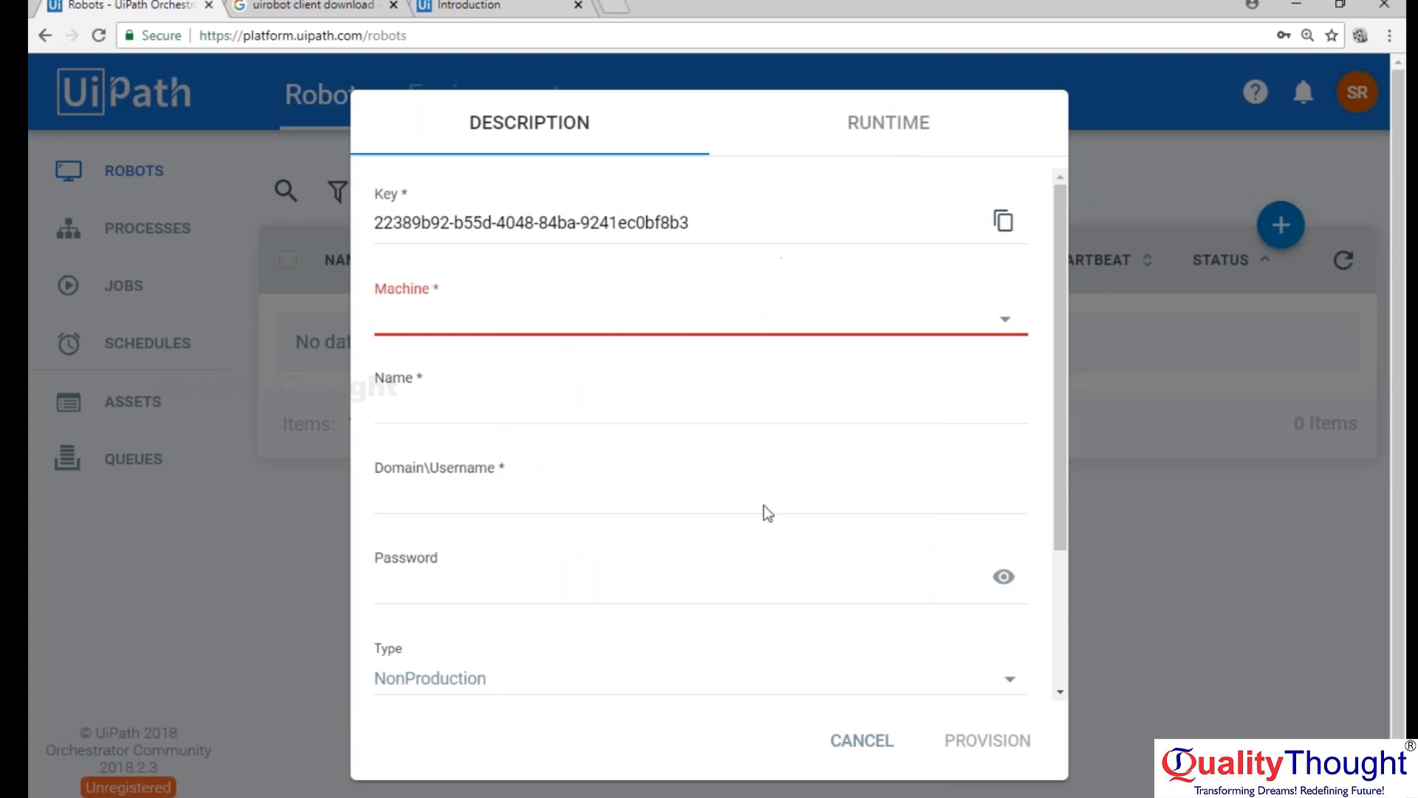
click(885, 748)
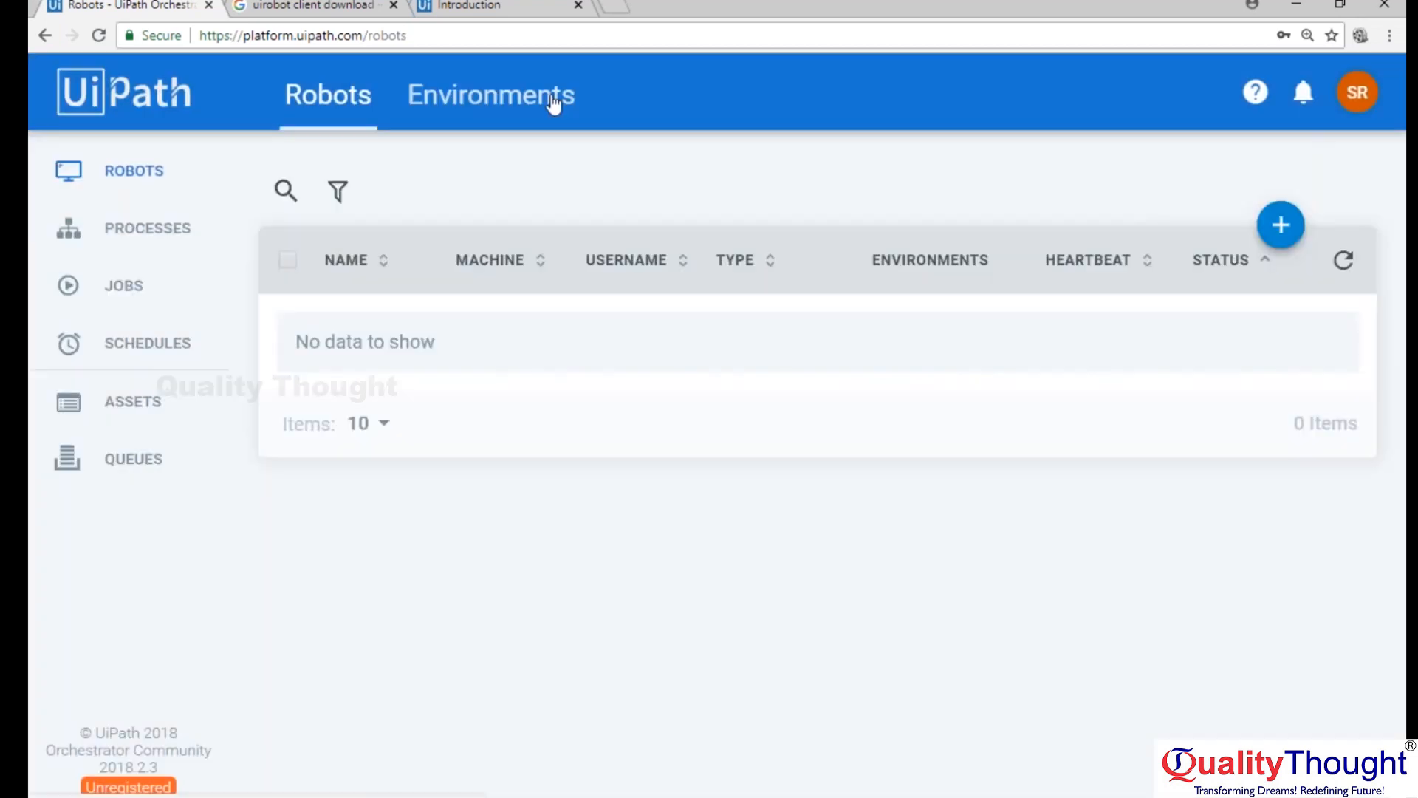
Examine the General, Deployment, Mail and Security settings of Orchestrator for connection details.
click(1357, 92)
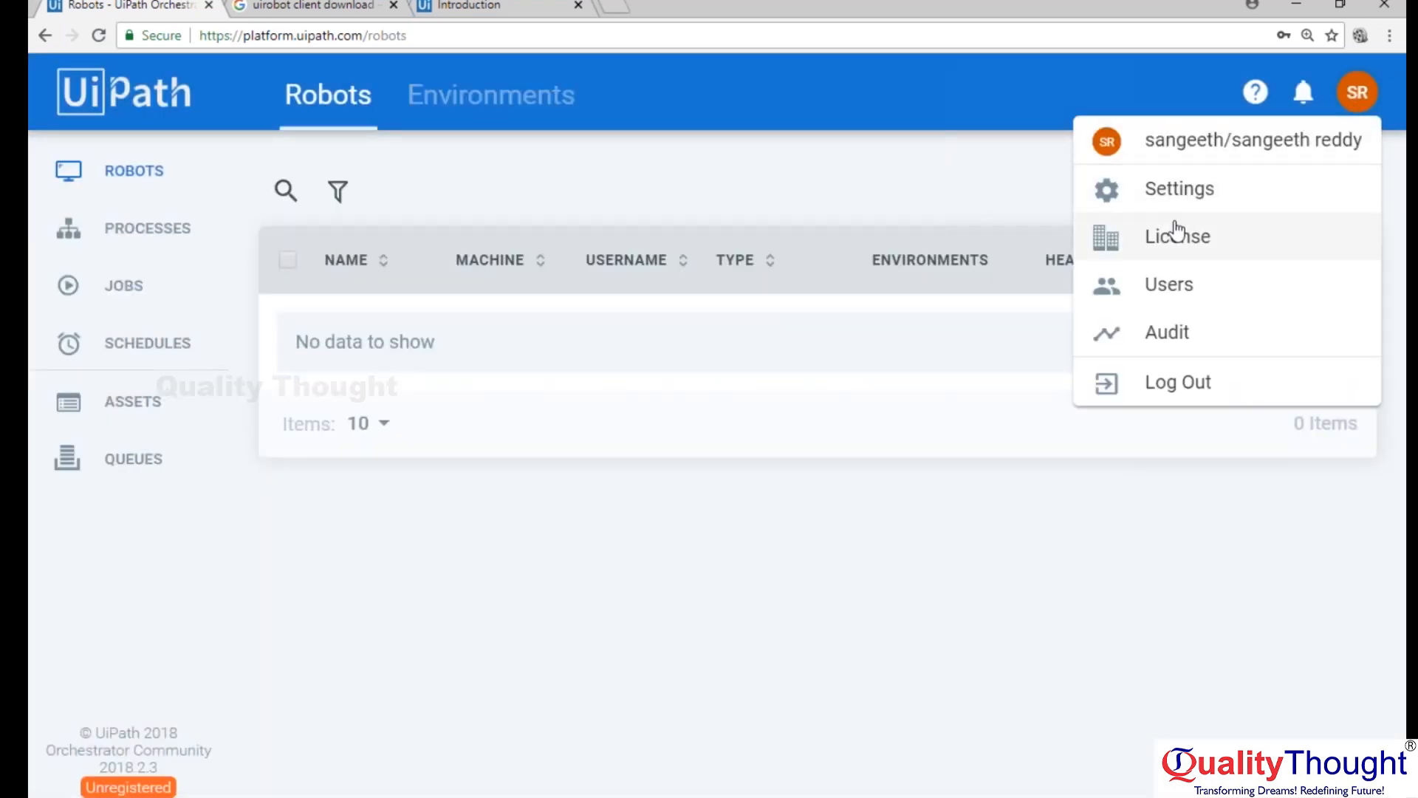
click(1176, 192)
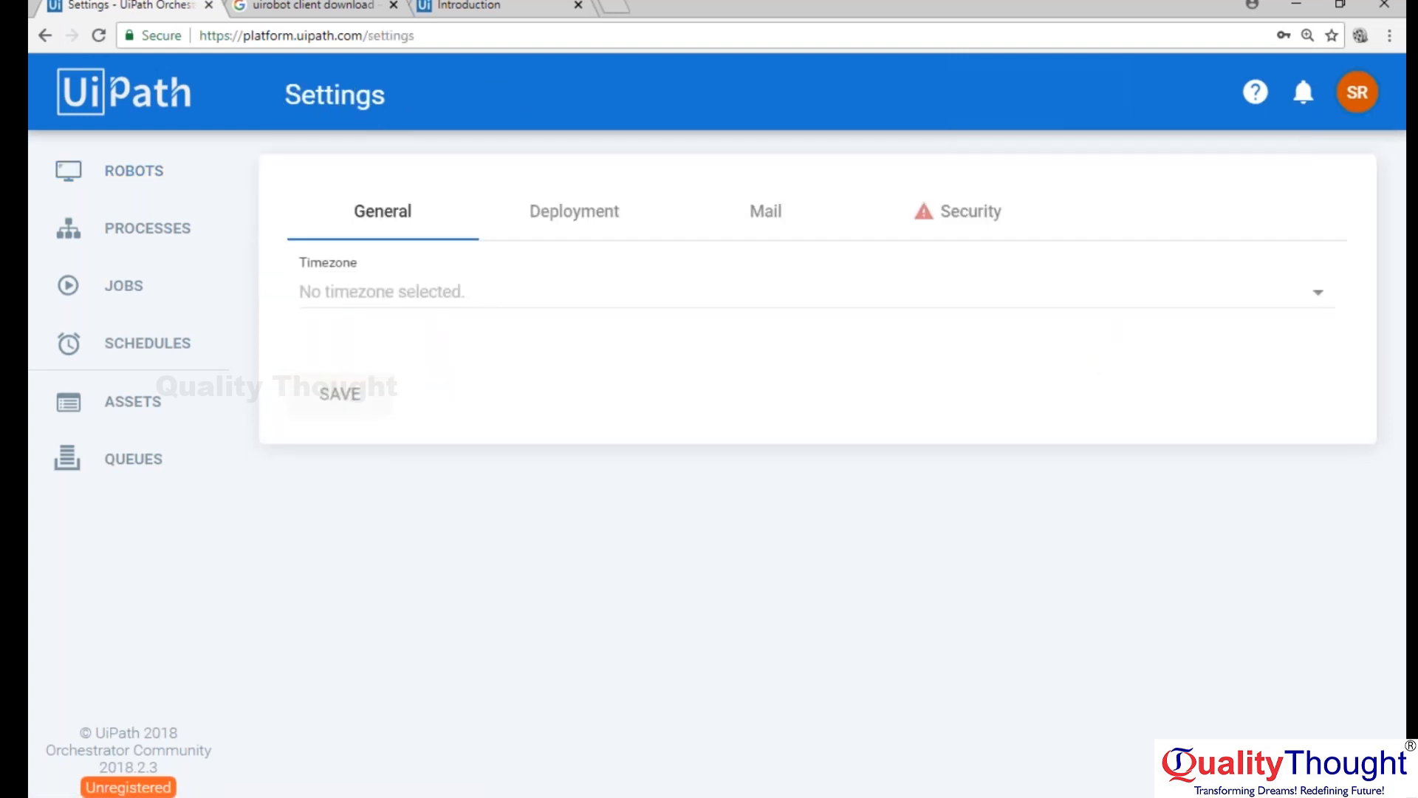
click(603, 231)
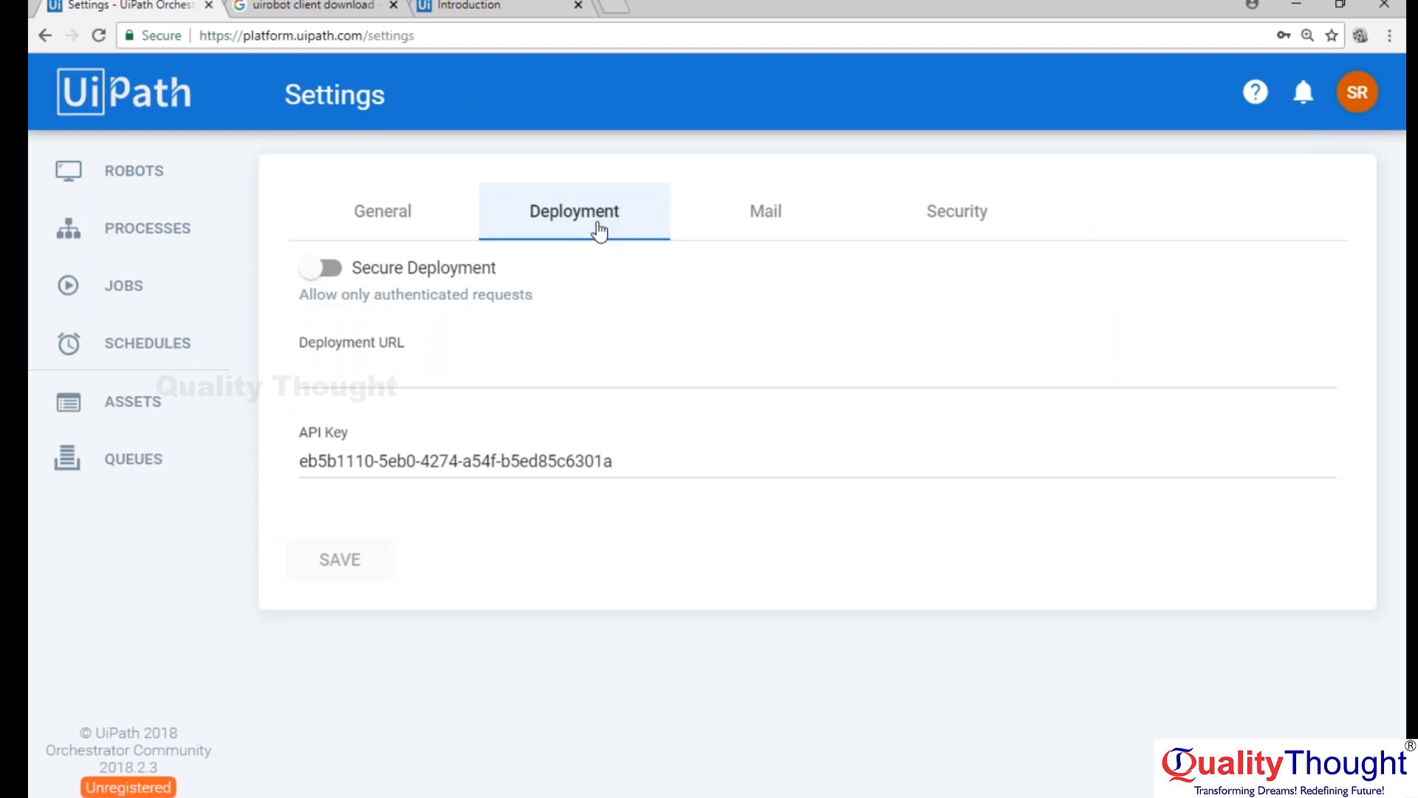
click(777, 219)
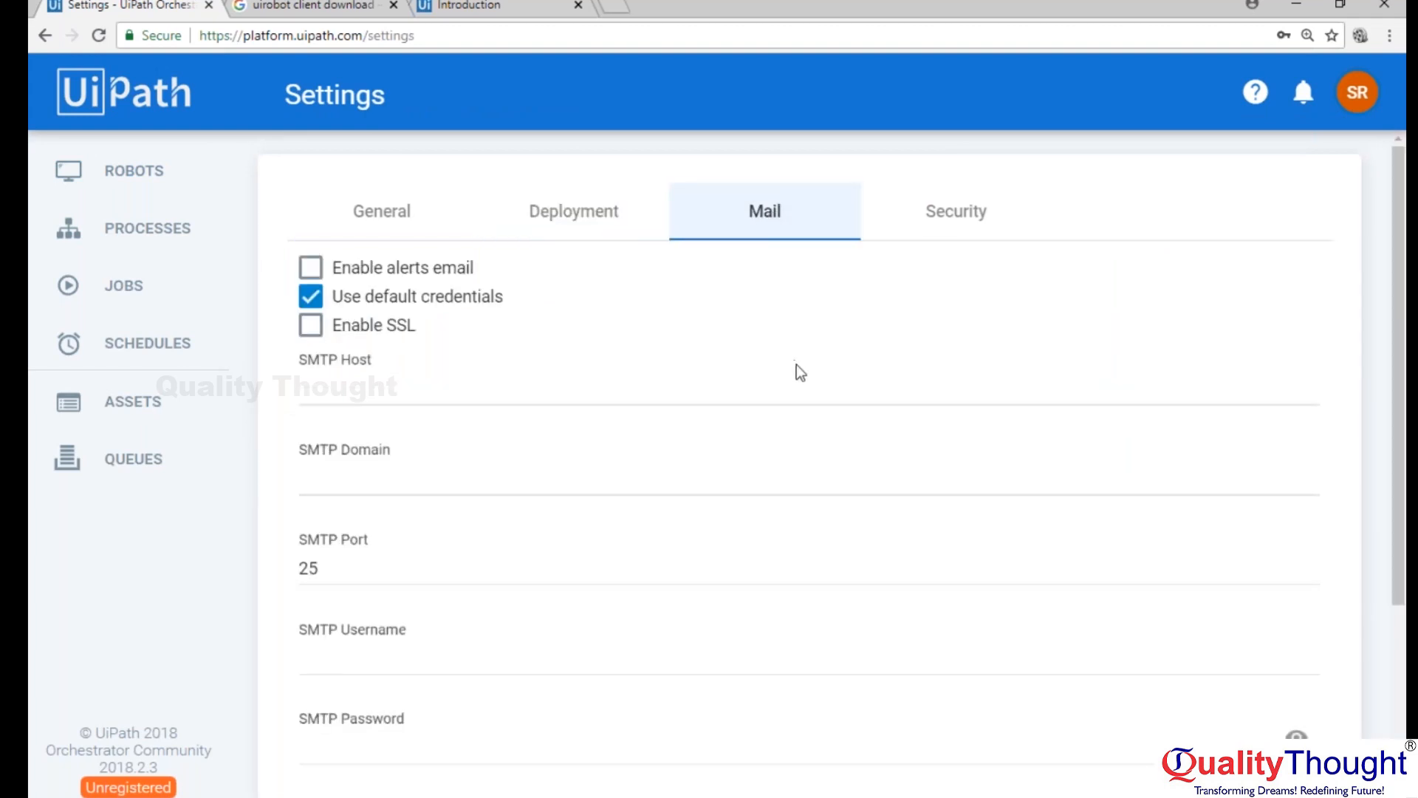
click(962, 212)
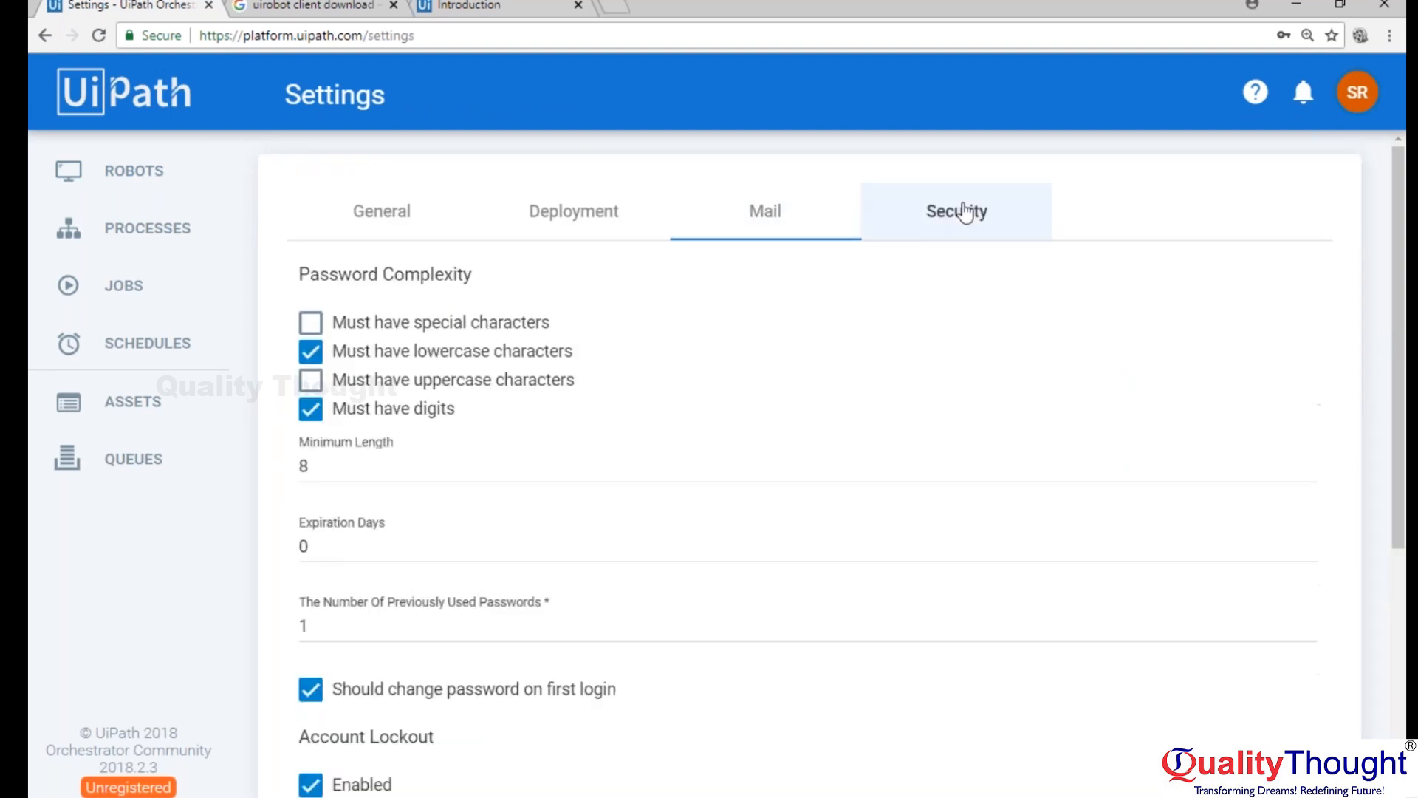
scroll(839, 412, down, 5)
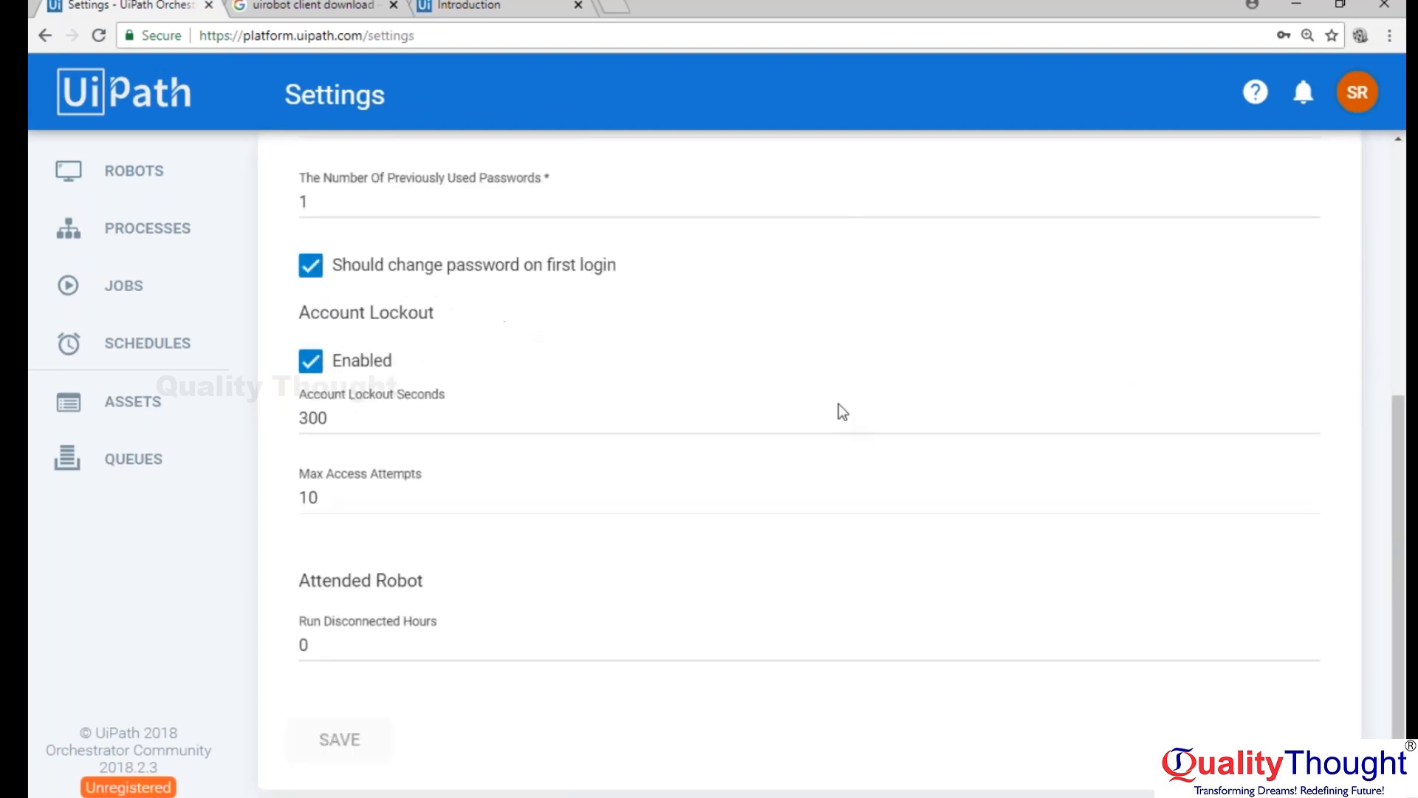
scroll(842, 412, up, 5)
click(658, 222)
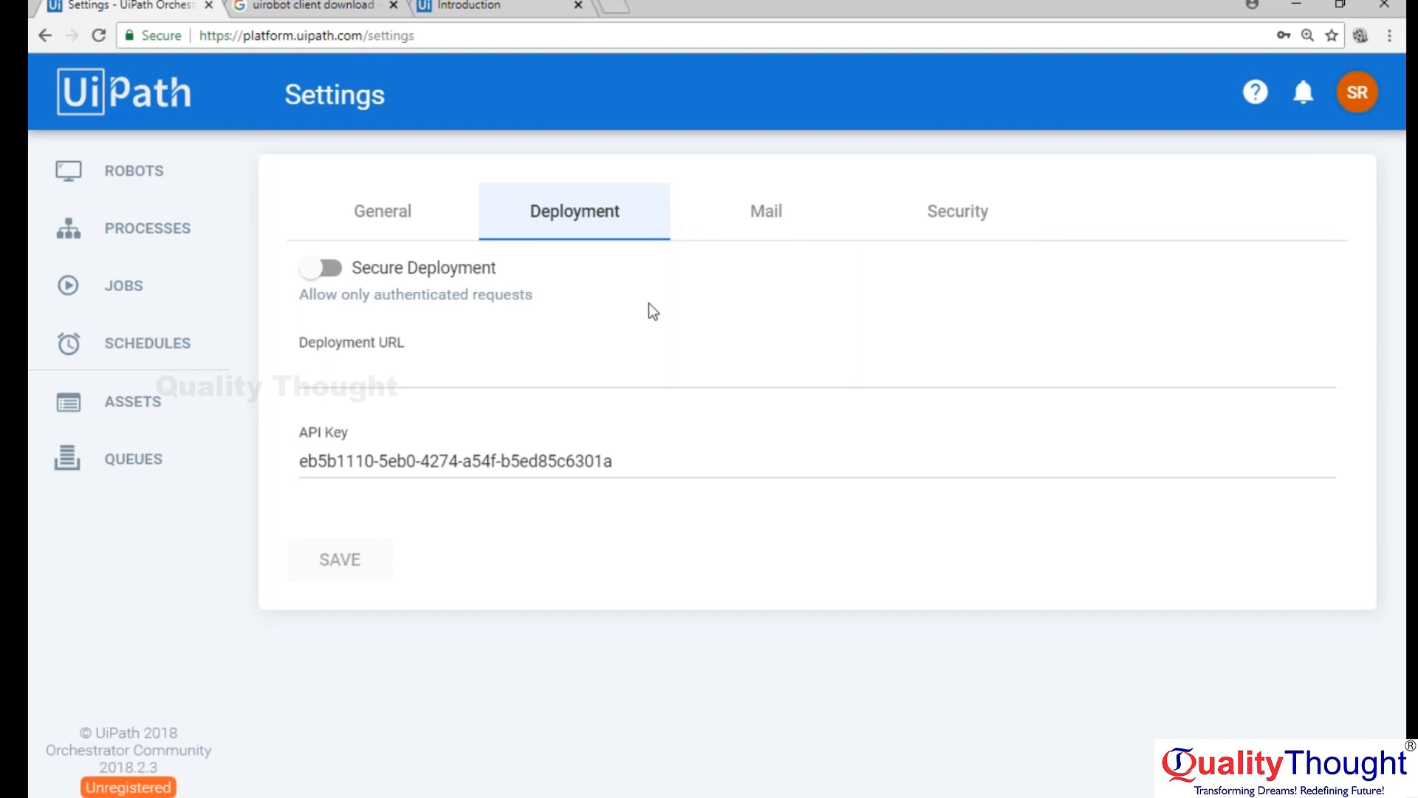
click(400, 220)
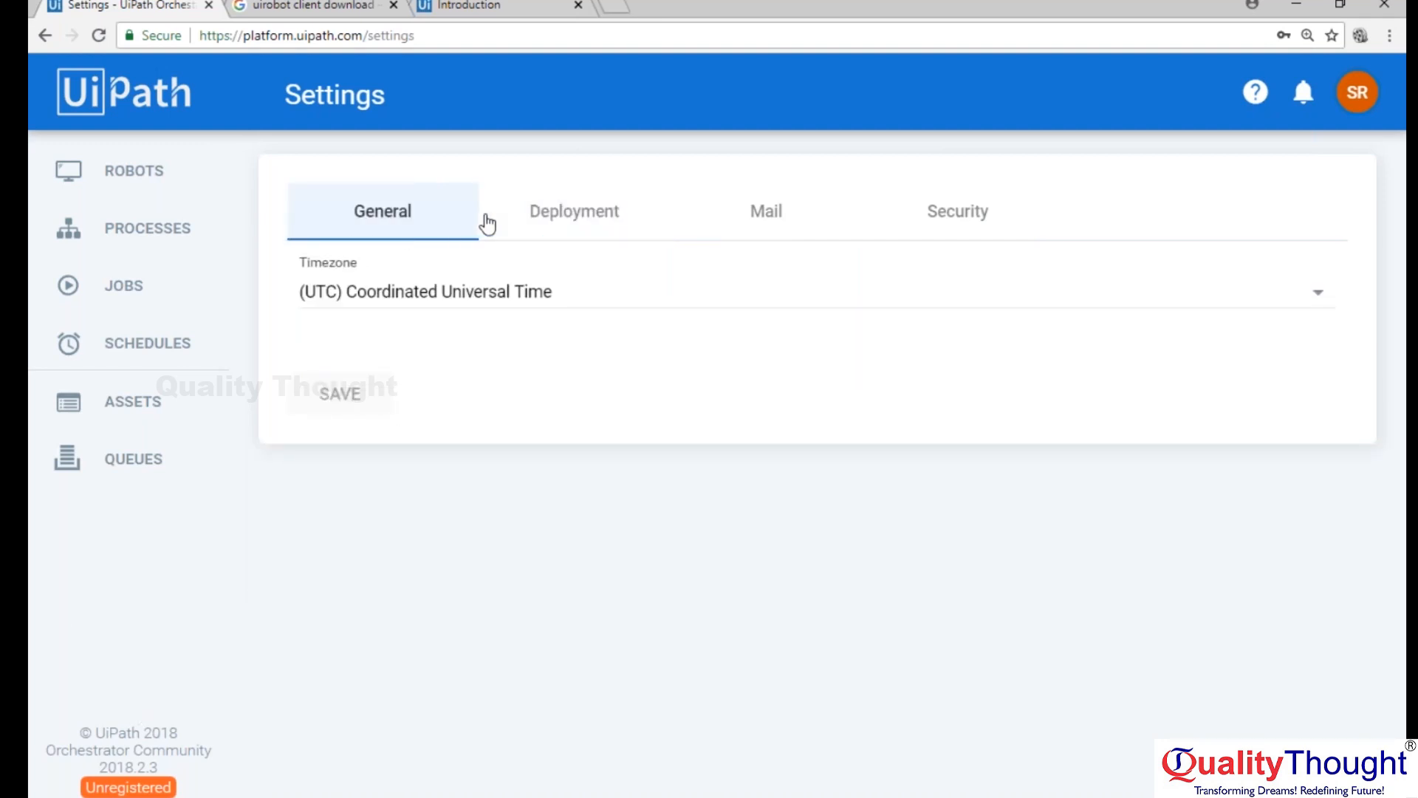
click(595, 214)
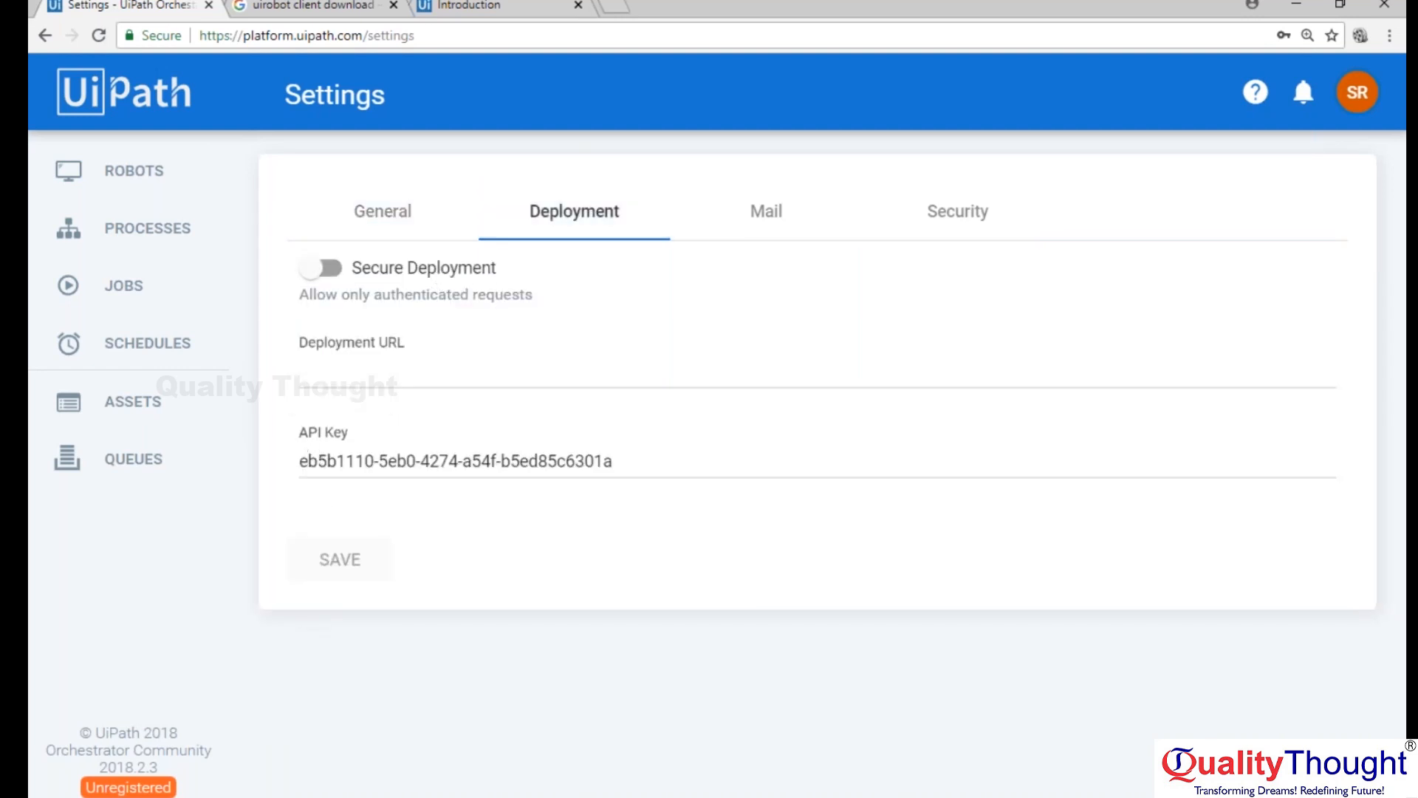
Copy the API key from the Orchestrator deployment settings and paste it into the Robot Key field of the UiPath Robot settings.
drag(616, 461, 276, 461)
key(ctrl+c)
click(650, 797)
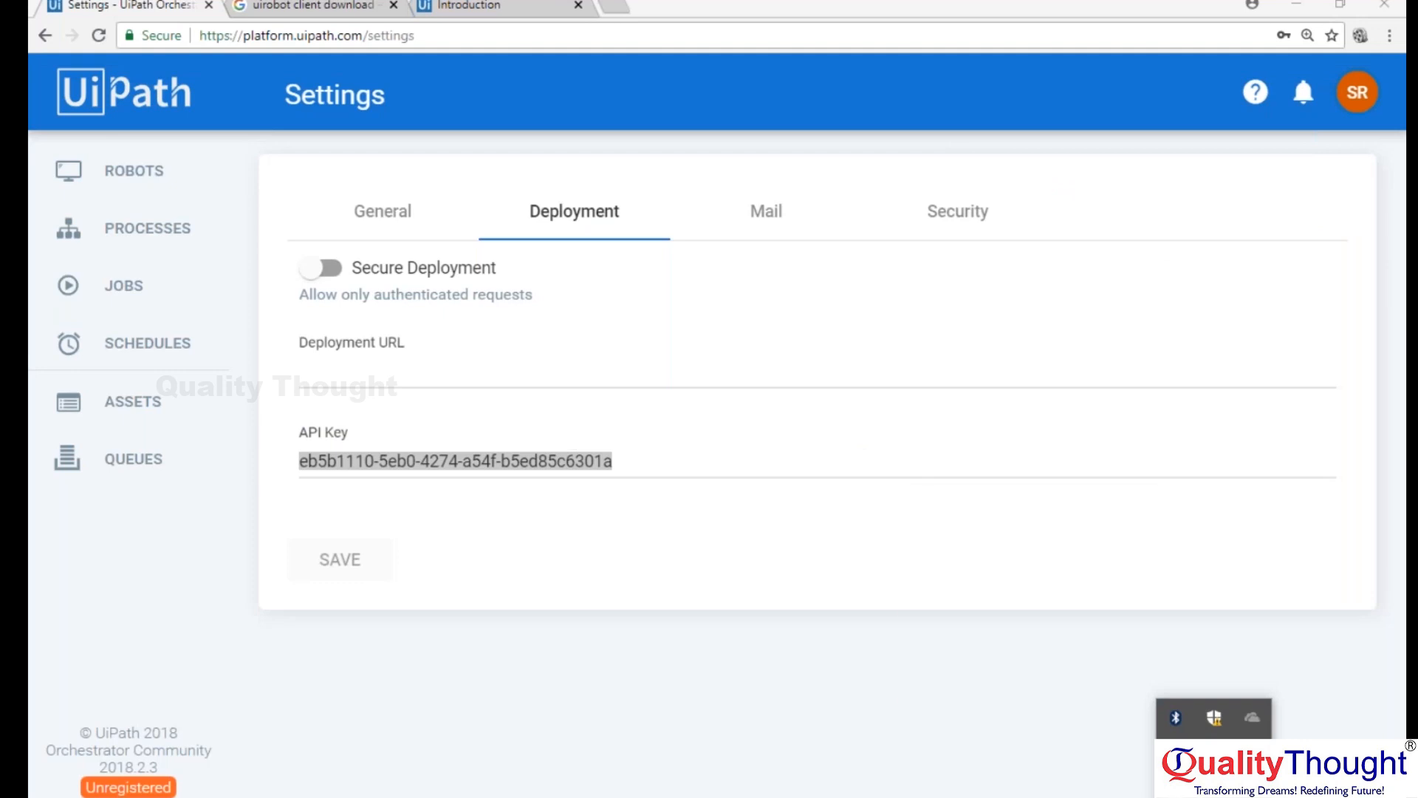
click(1215, 718)
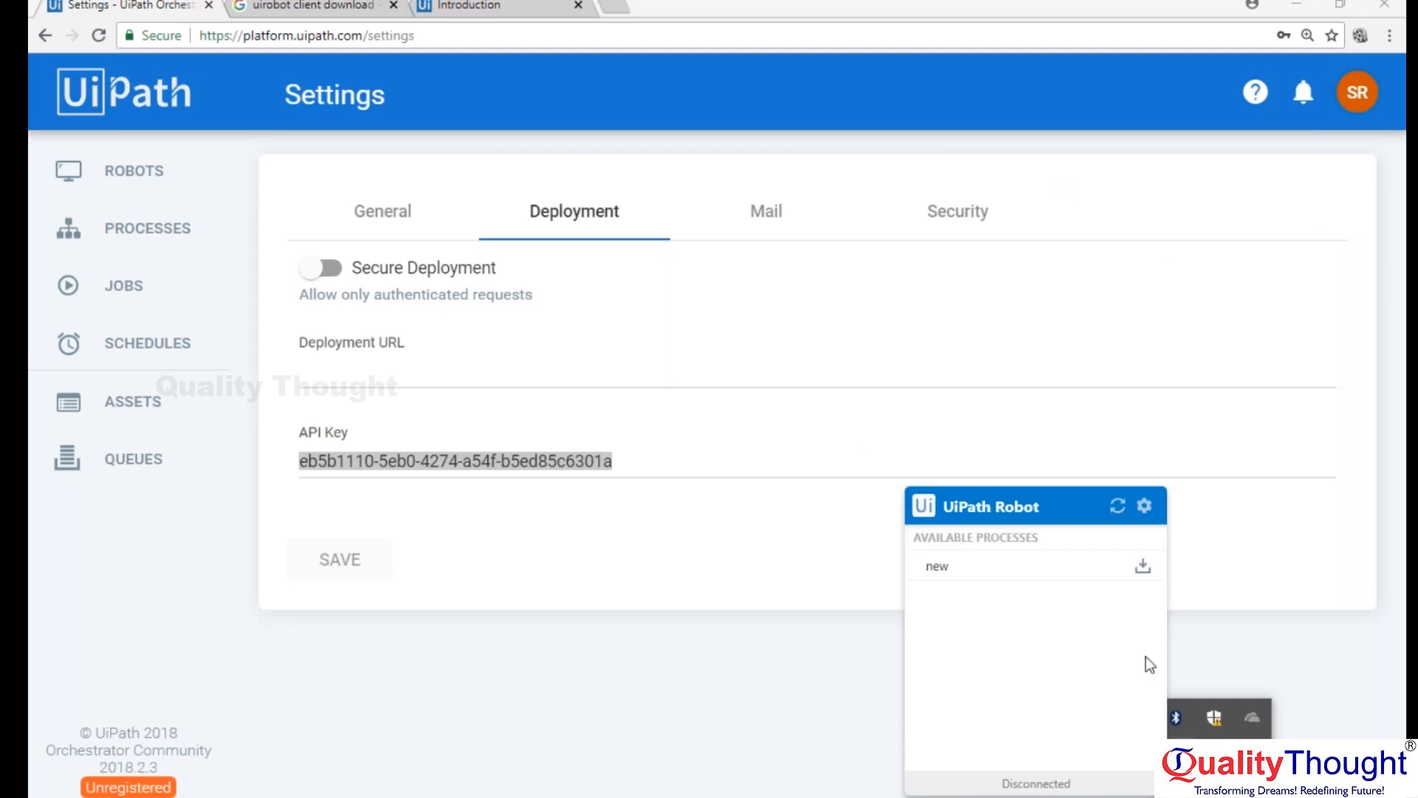
click(1145, 505)
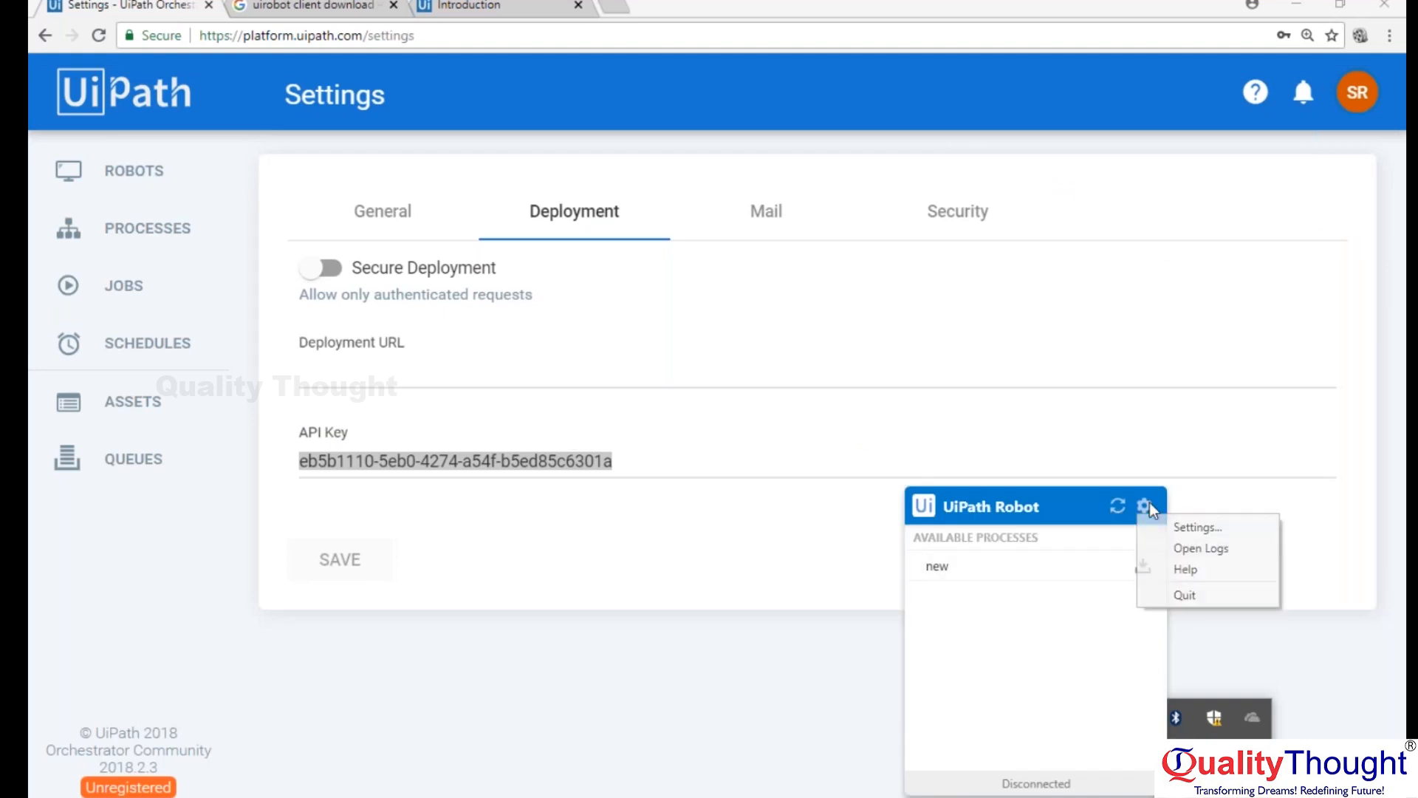
click(1185, 528)
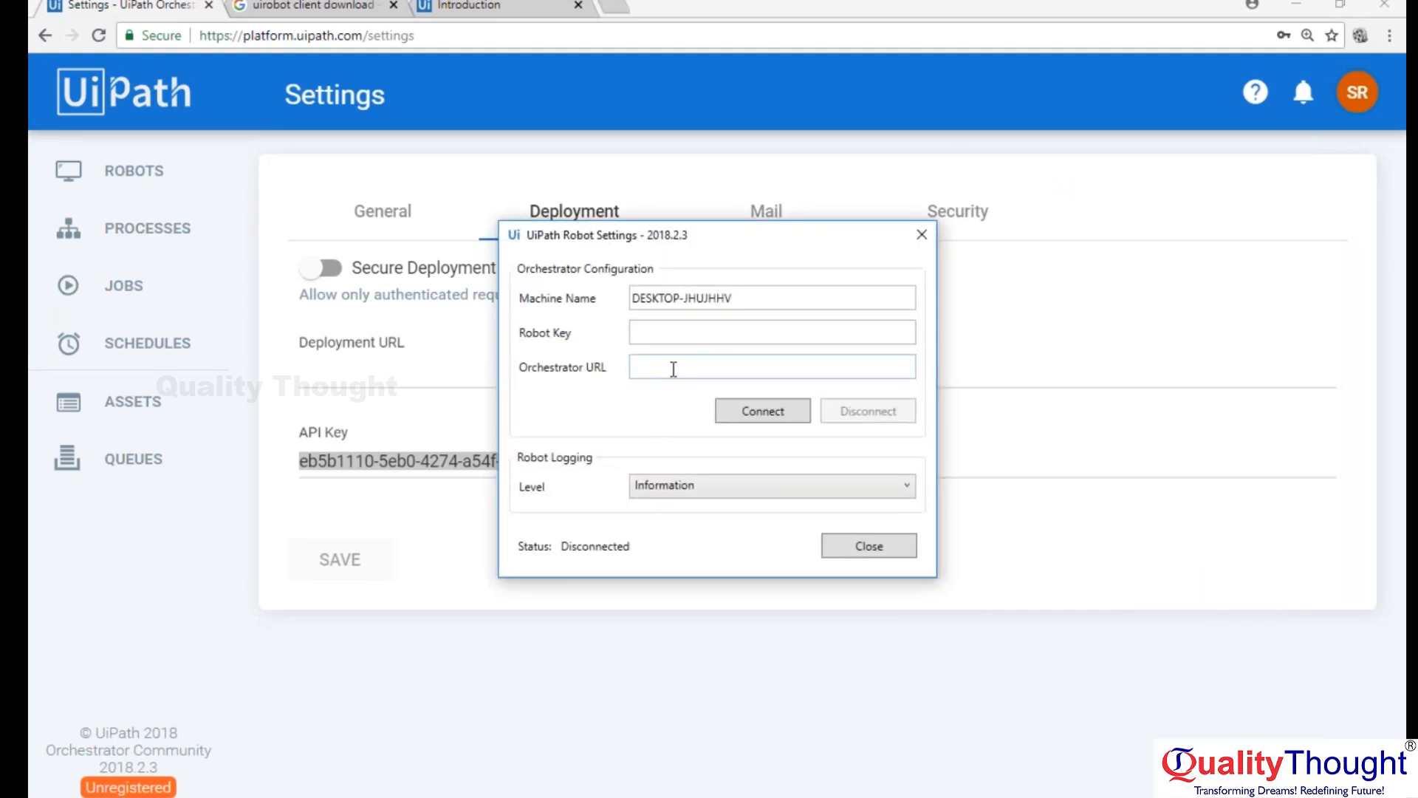
click(672, 329)
key(ctrl+v)
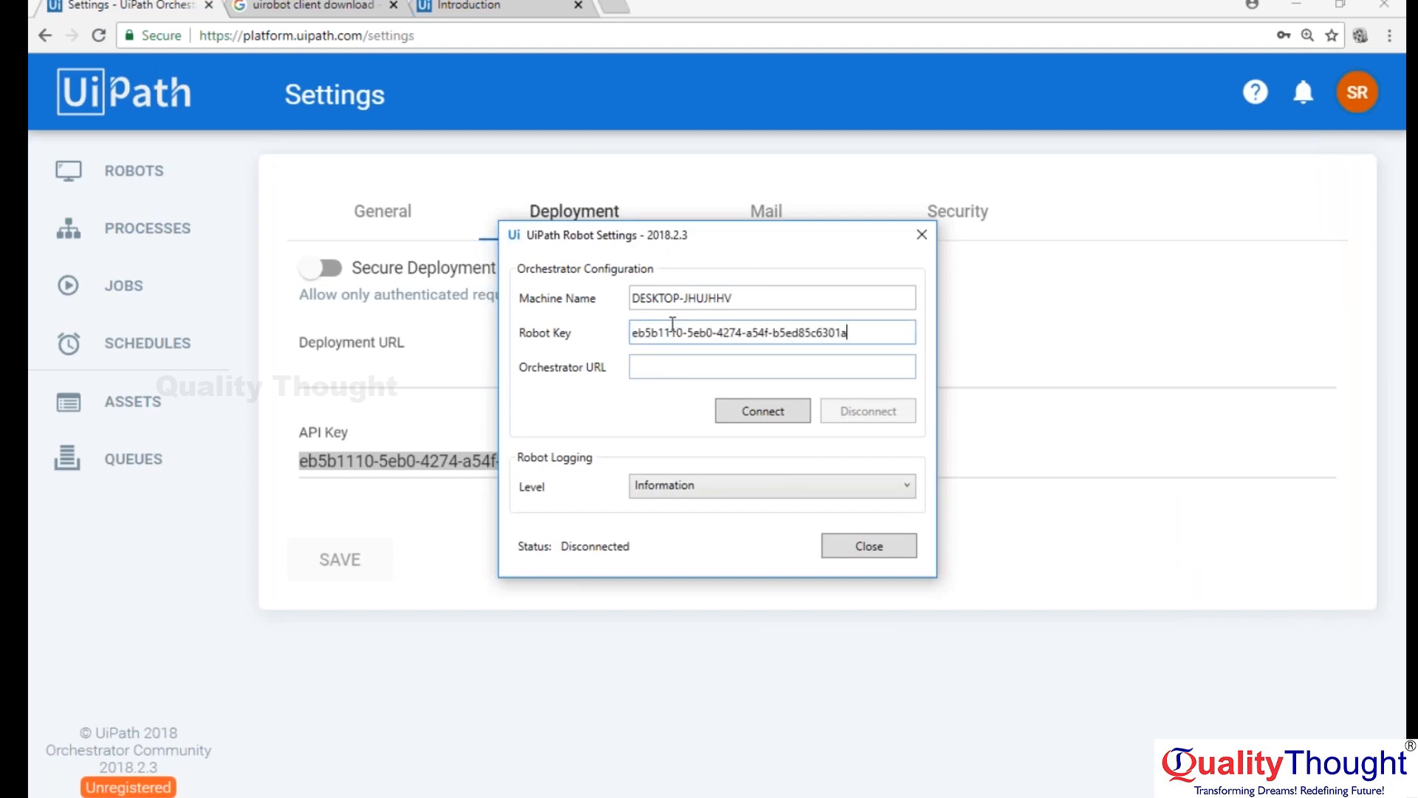
click(669, 367)
drag(363, 35, 172, 38)
key(ctrl+c)
key(alt+Tab)
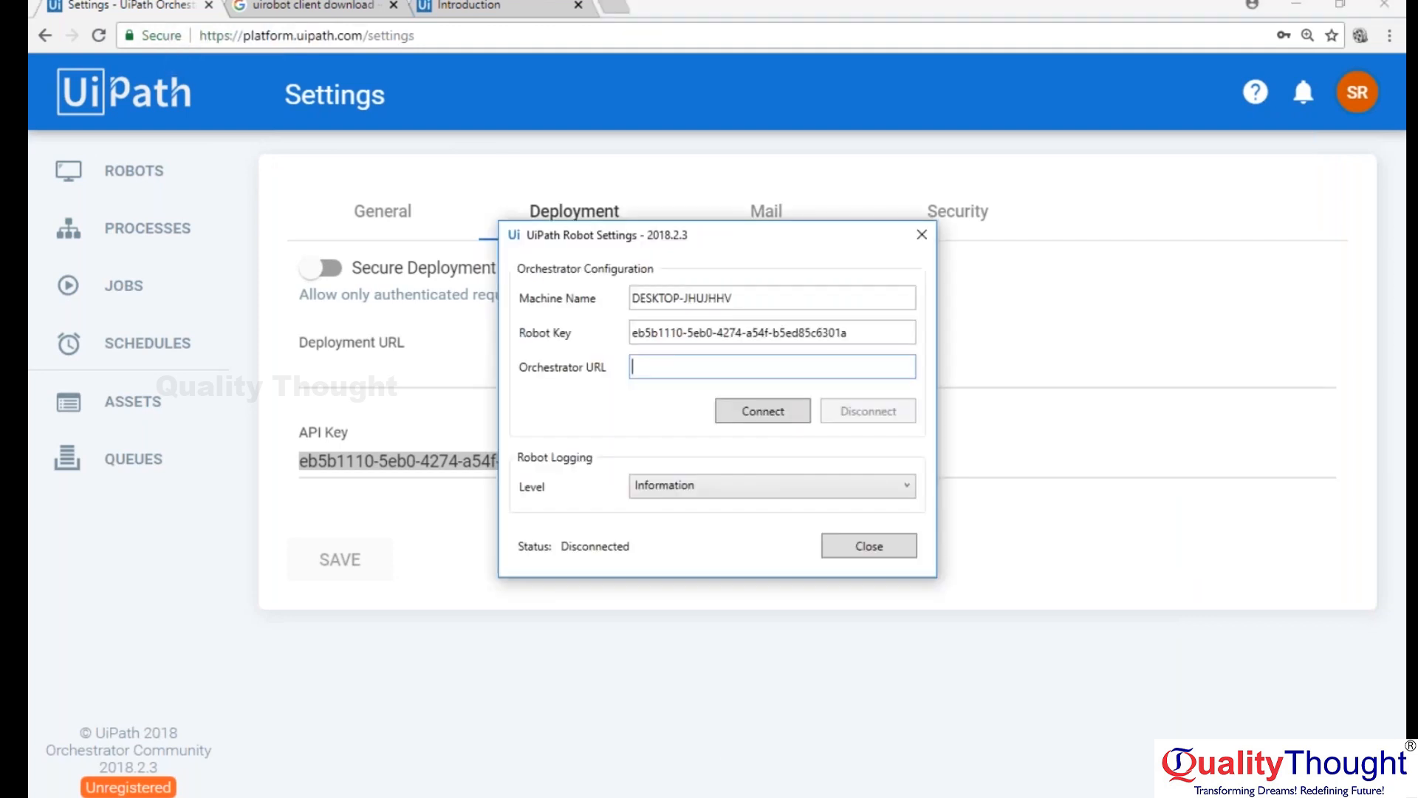
key(ctrl+v)
click(742, 407)
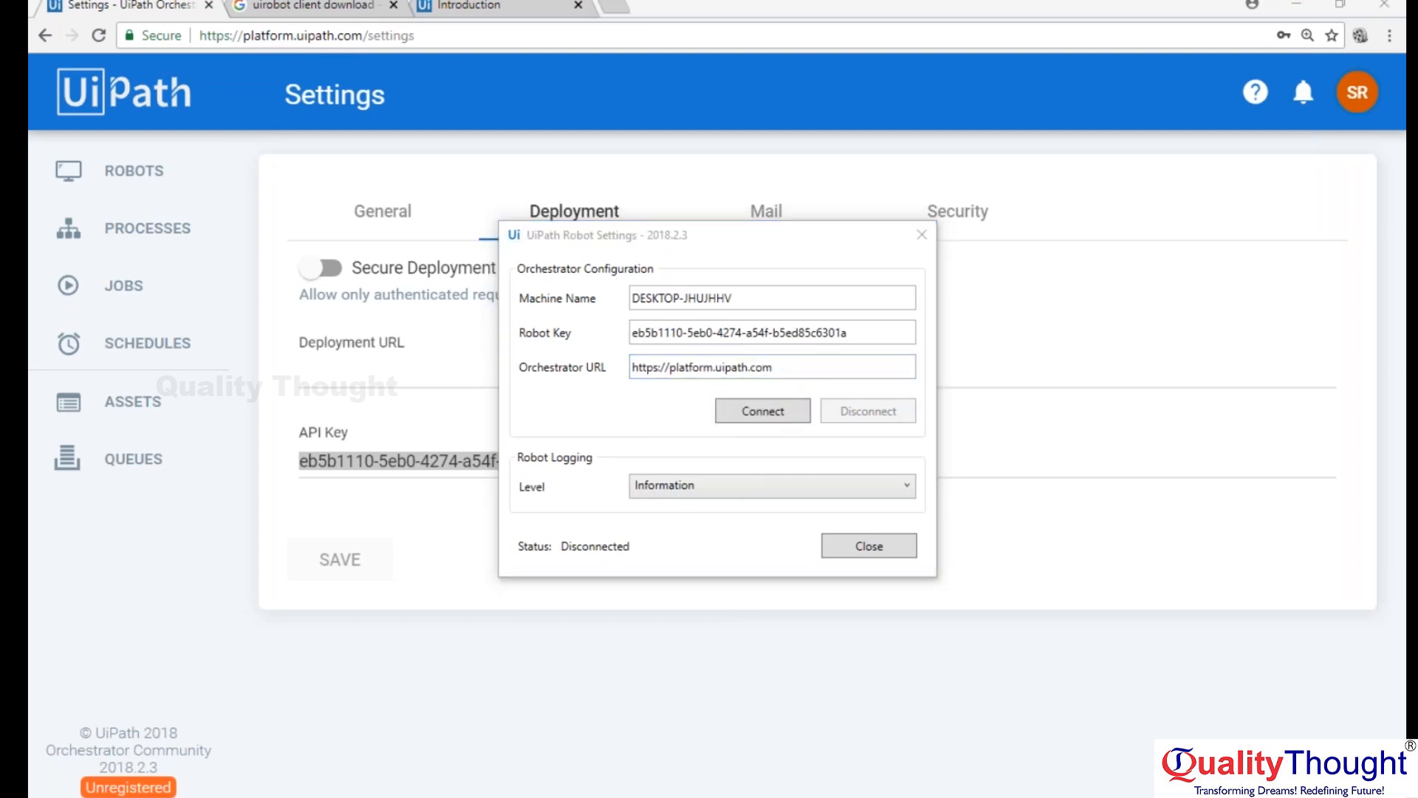
click(810, 484)
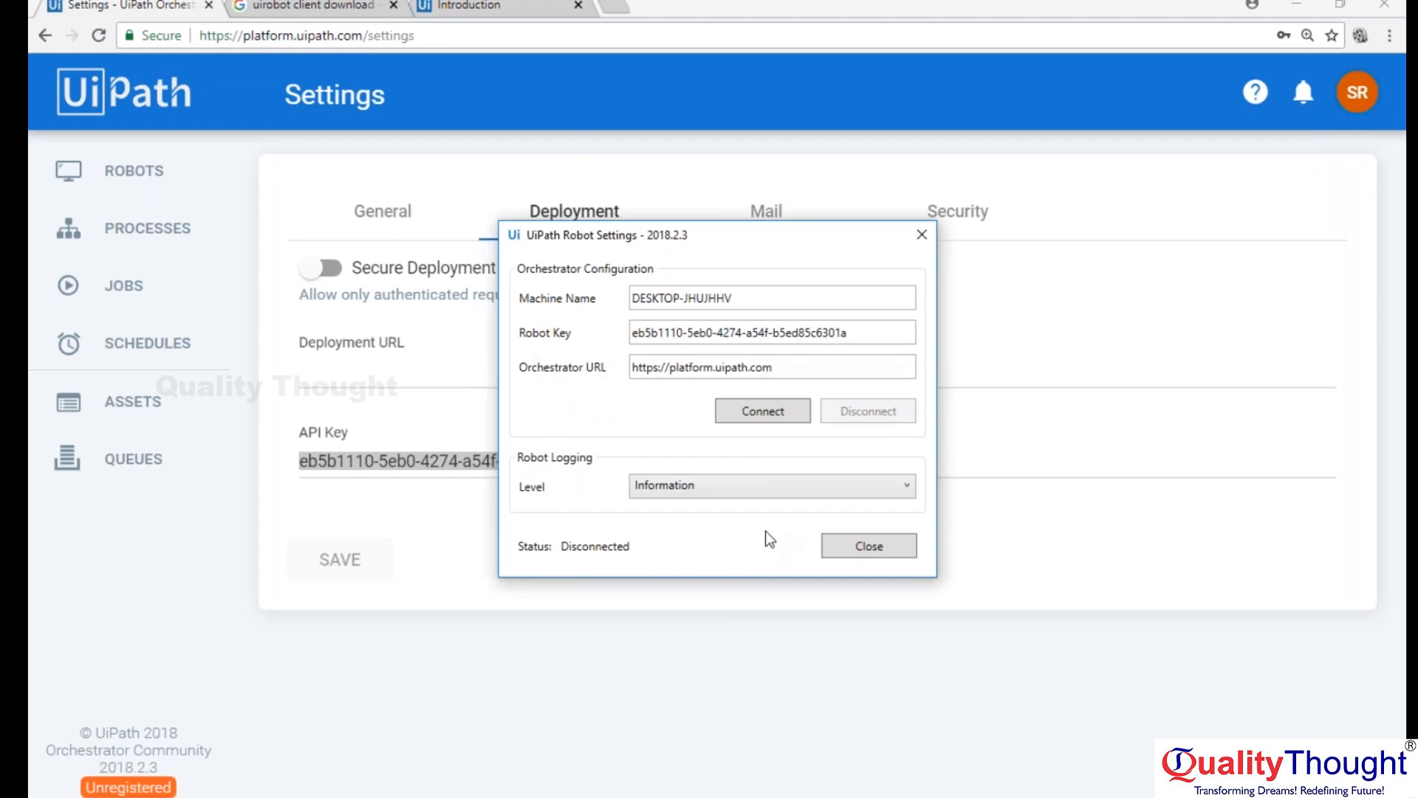
click(769, 404)
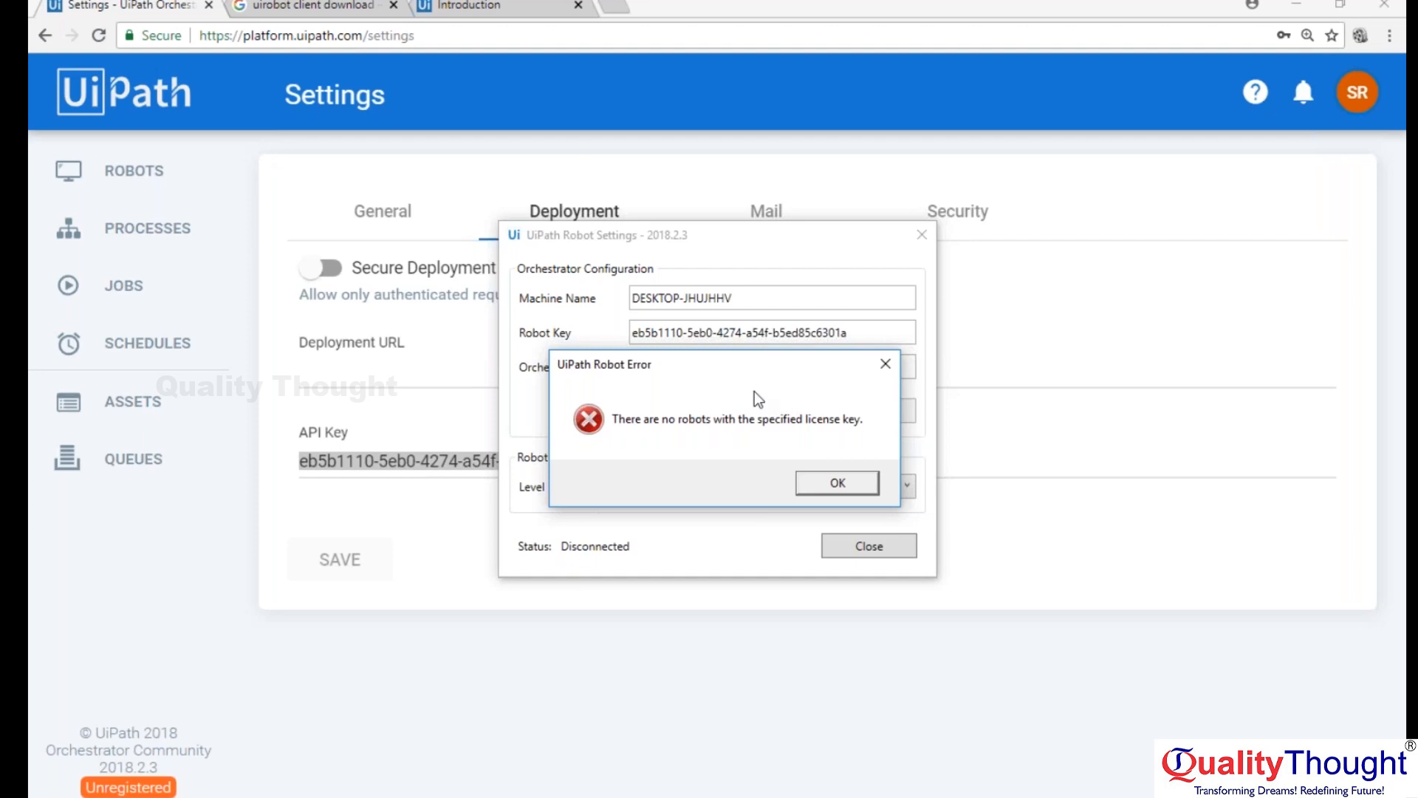
click(886, 363)
click(430, 36)
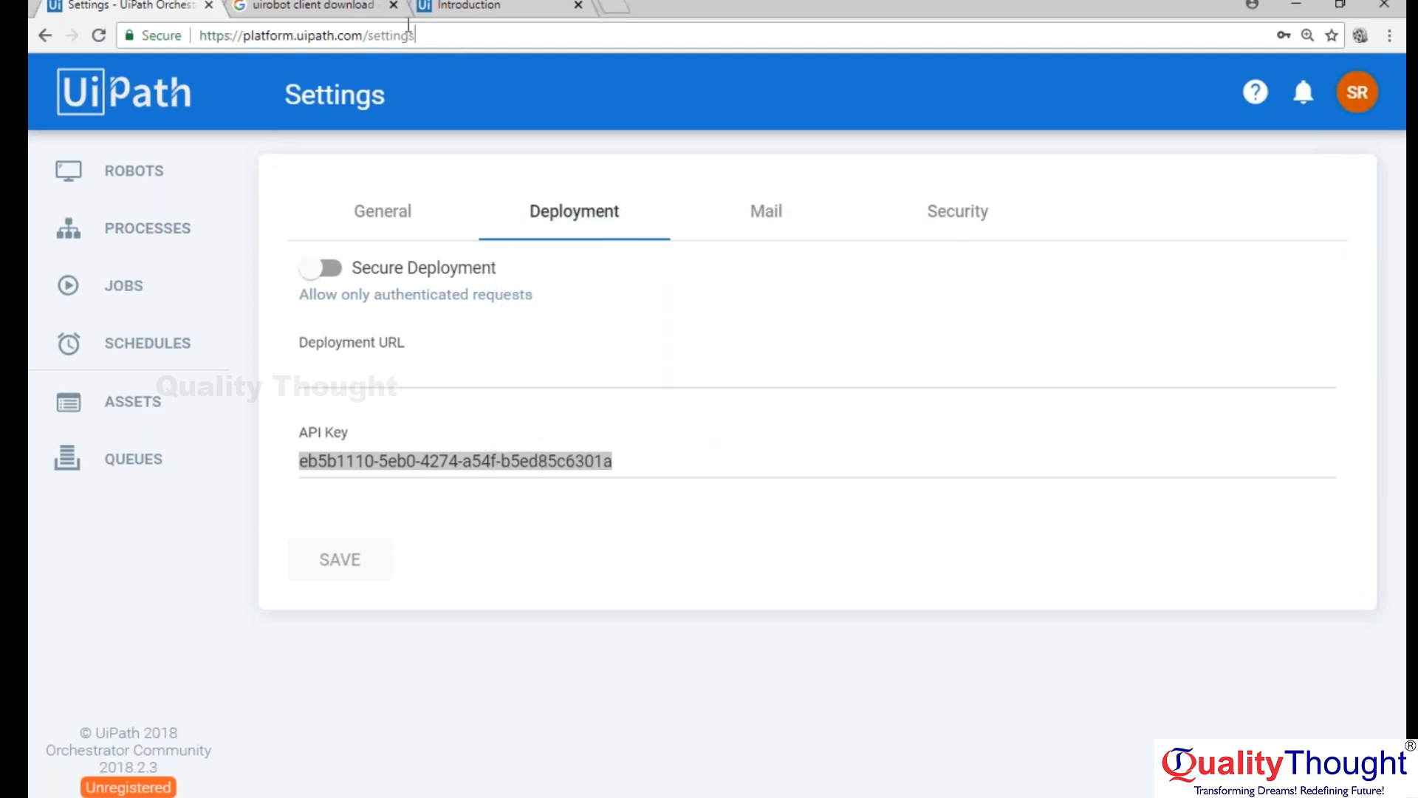
drag(363, 34, 508, 32)
key(BackSpace)
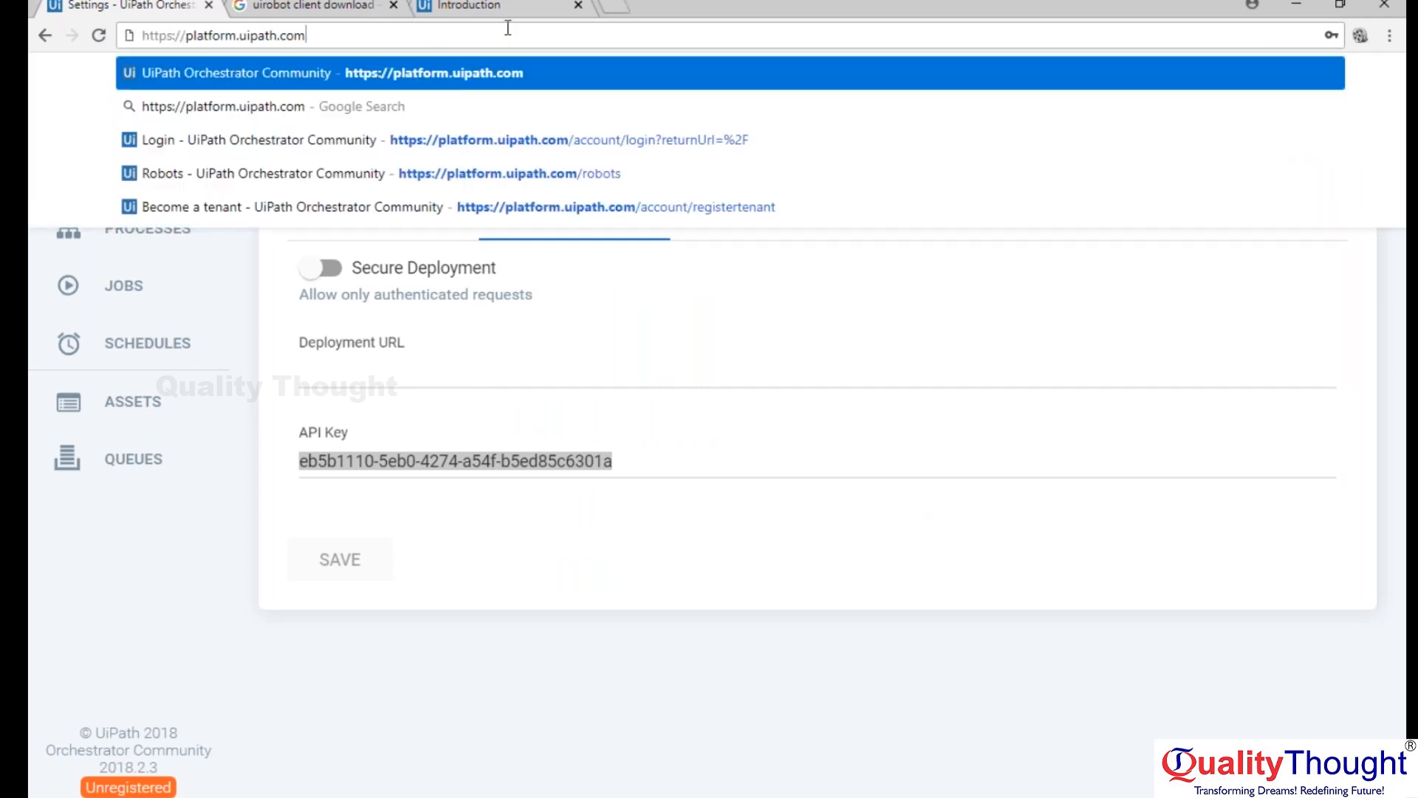
key(Return)
drag(367, 34, 157, 21)
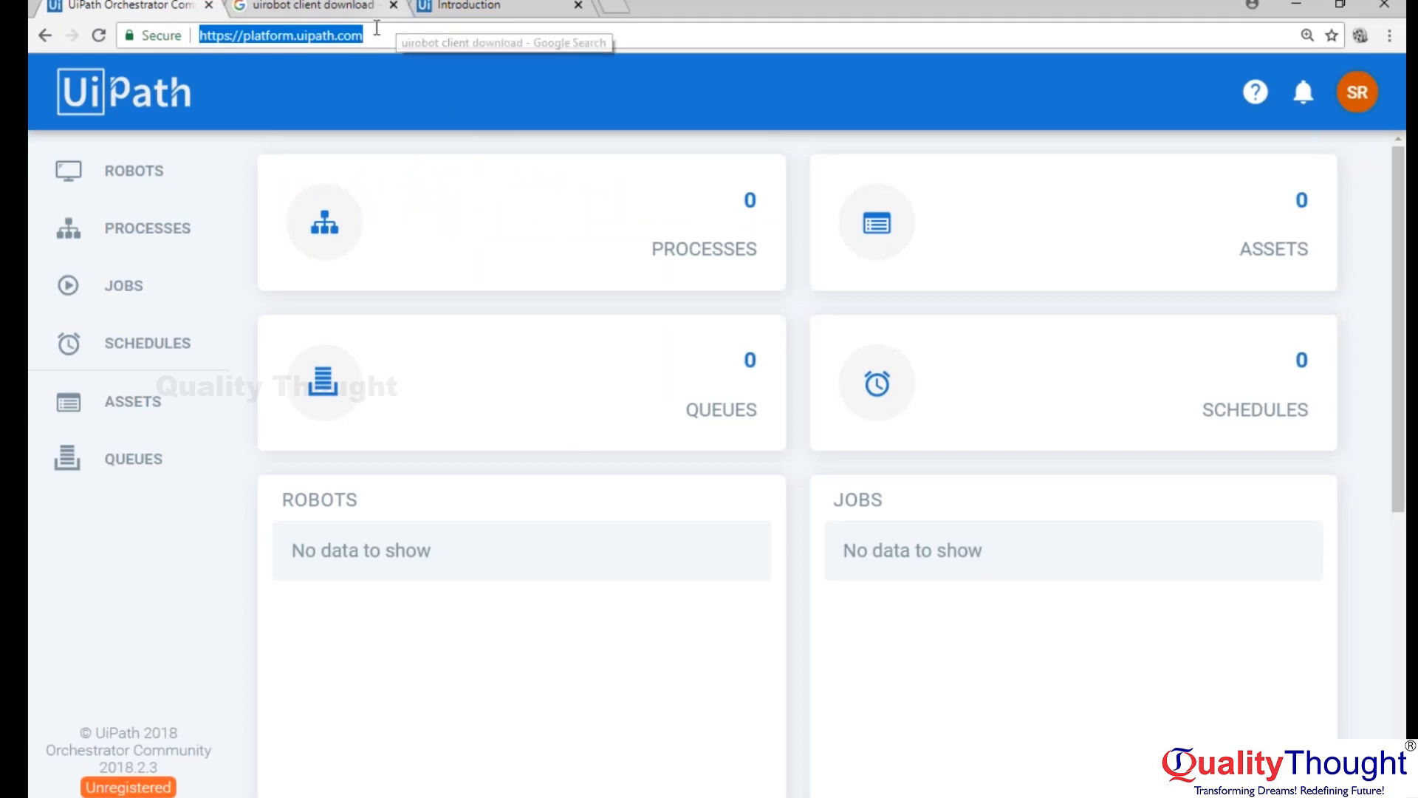
click(124, 788)
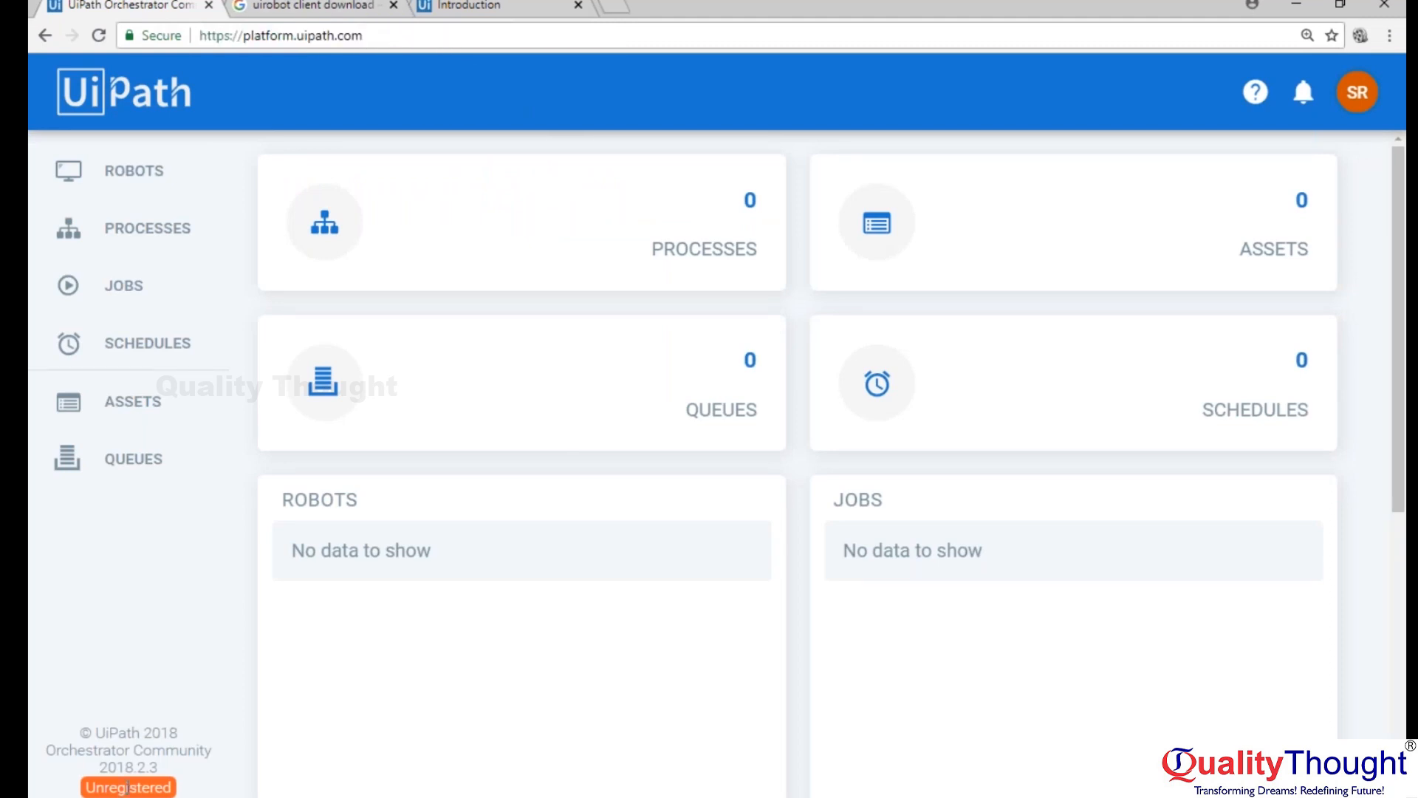
double_click(124, 788)
click(147, 732)
drag(366, 37, 246, 39)
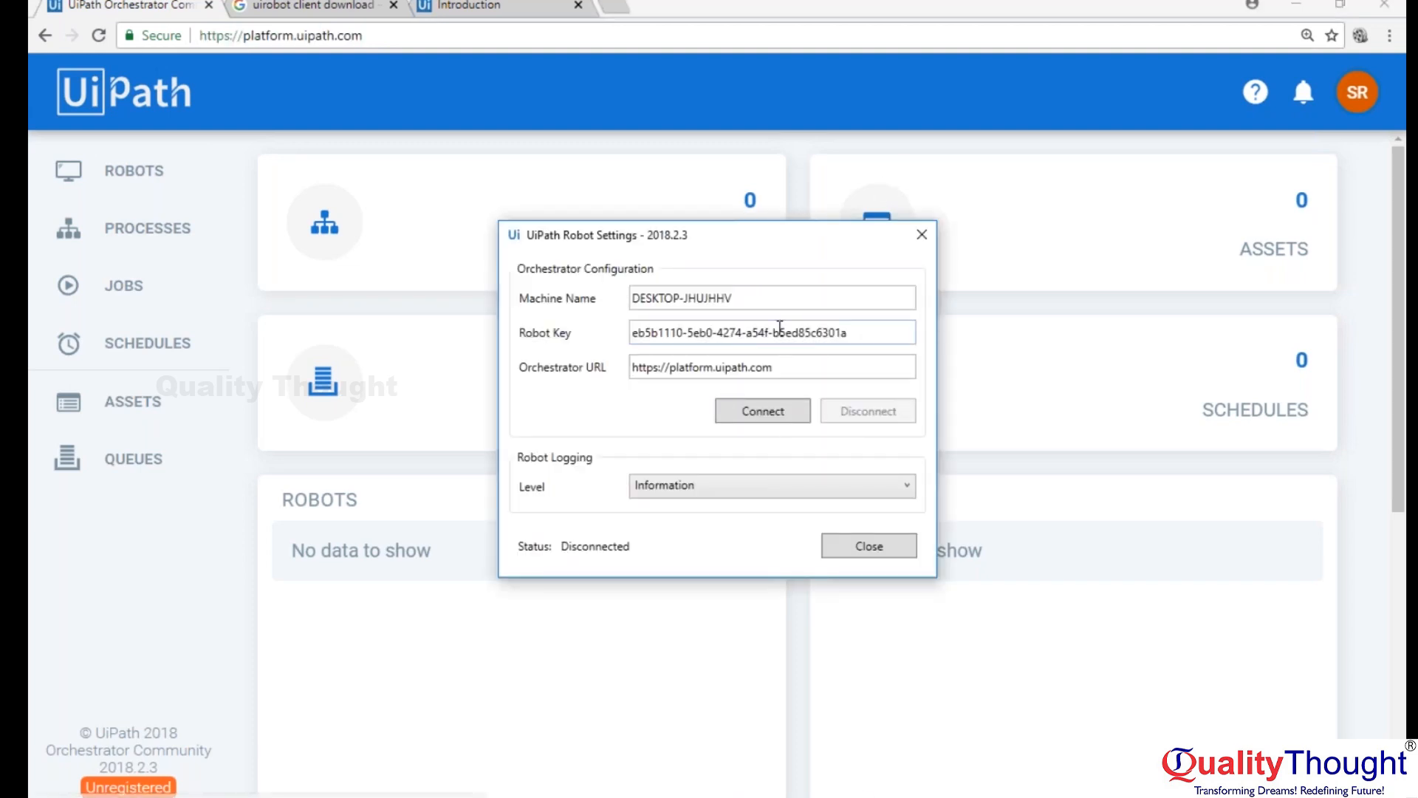
Review the Orchestrator URL and Robot Key in the UiPath Robot settings and close the settings.
click(801, 370)
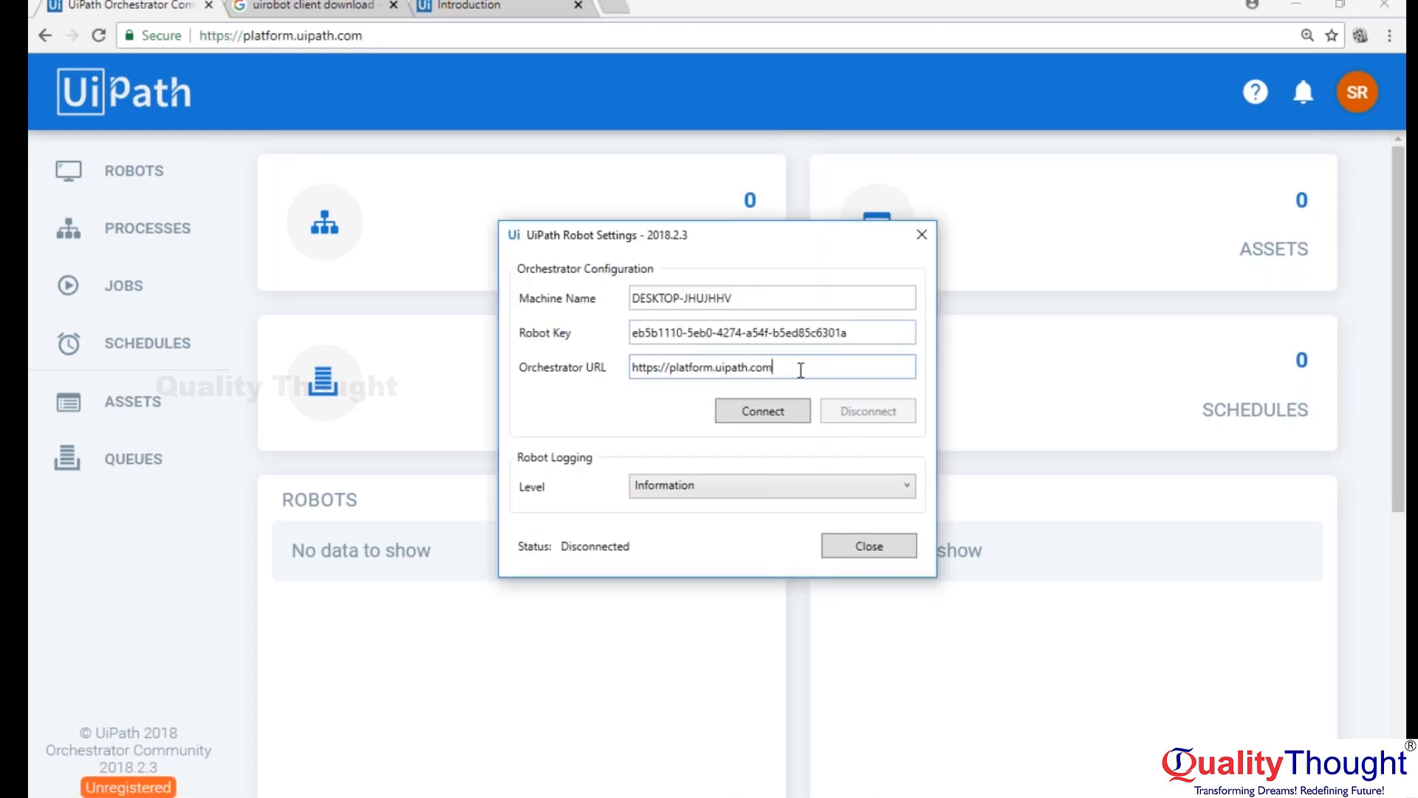
drag(801, 370, 604, 369)
drag(876, 332, 630, 334)
click(894, 544)
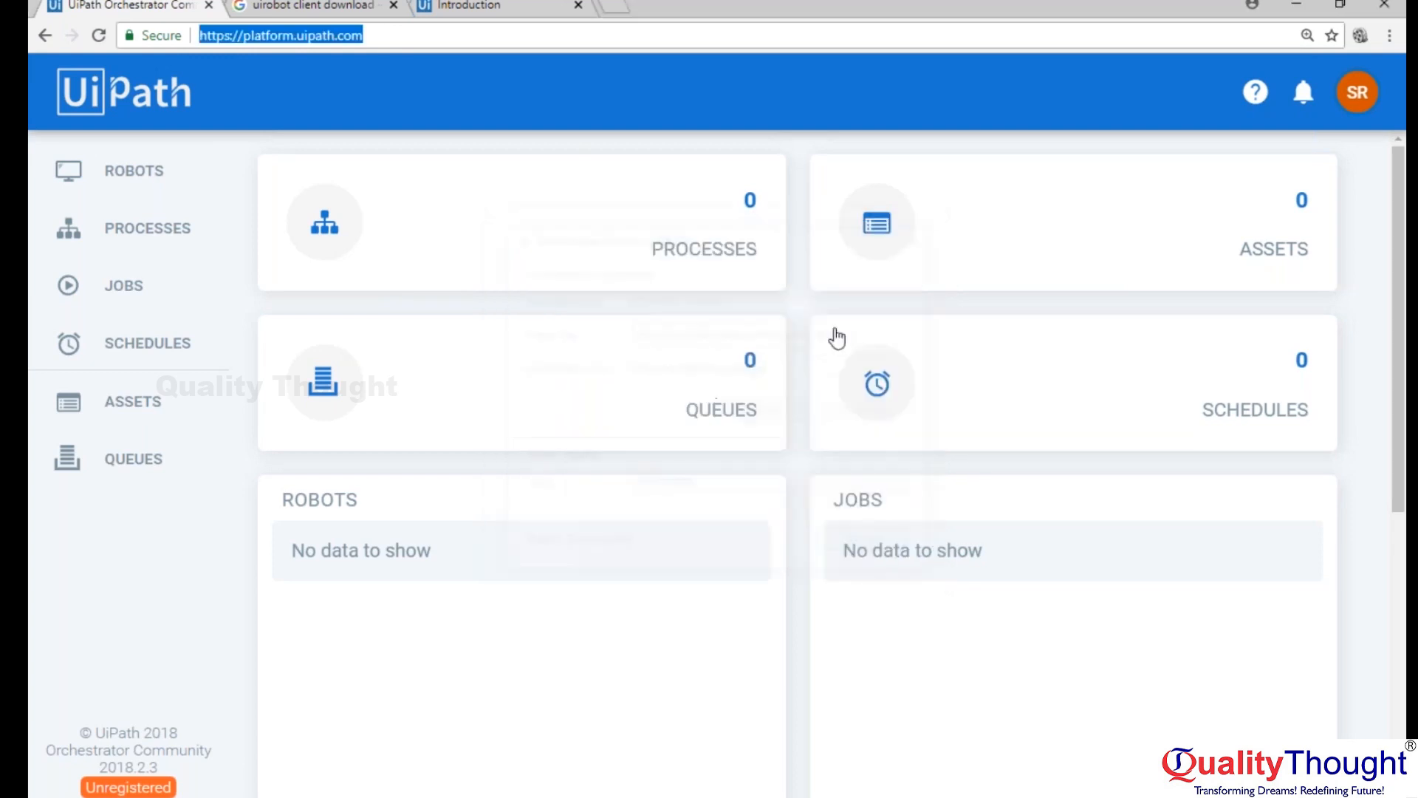
Start a new robot on the Orchestrator Robots page, check its Key field and cancel the form.
click(137, 170)
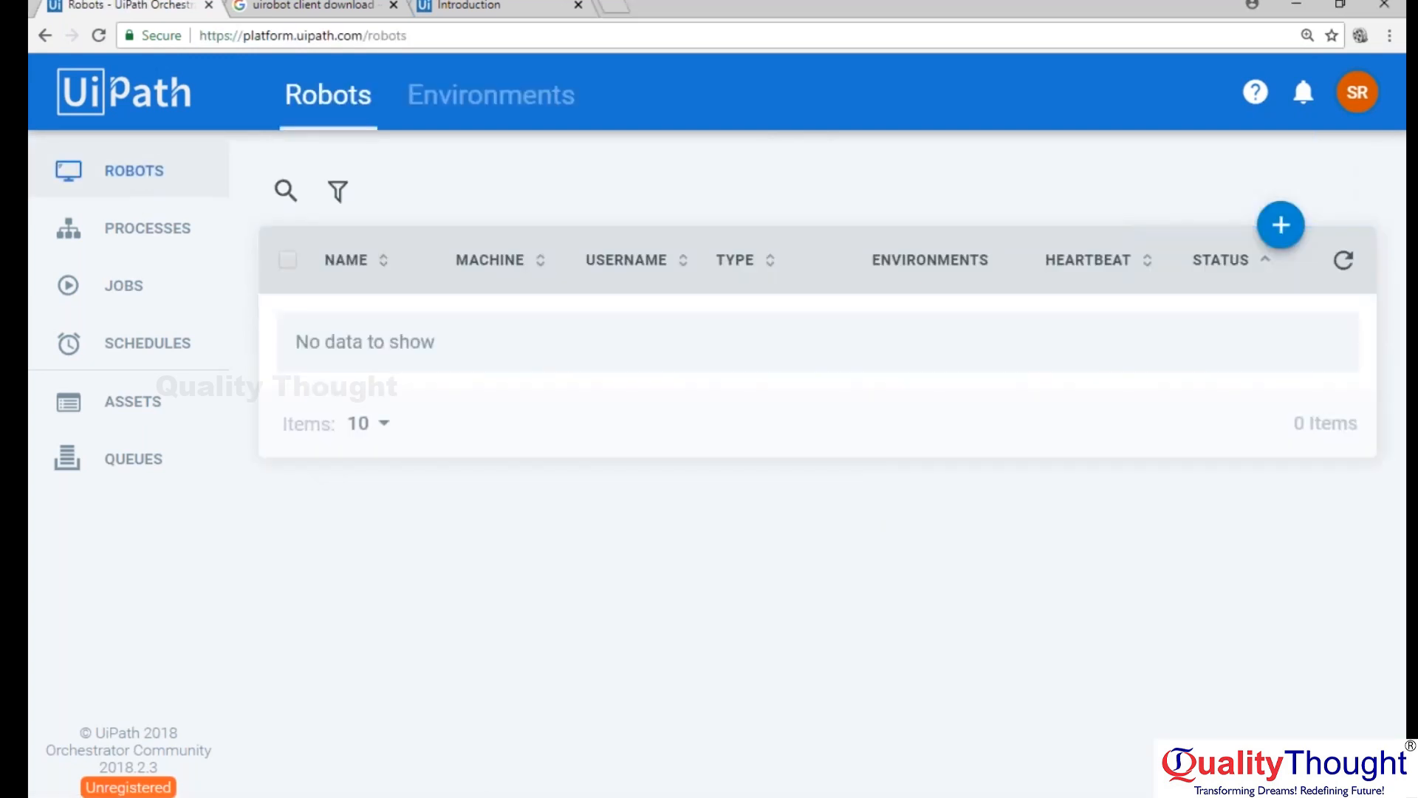
click(1281, 225)
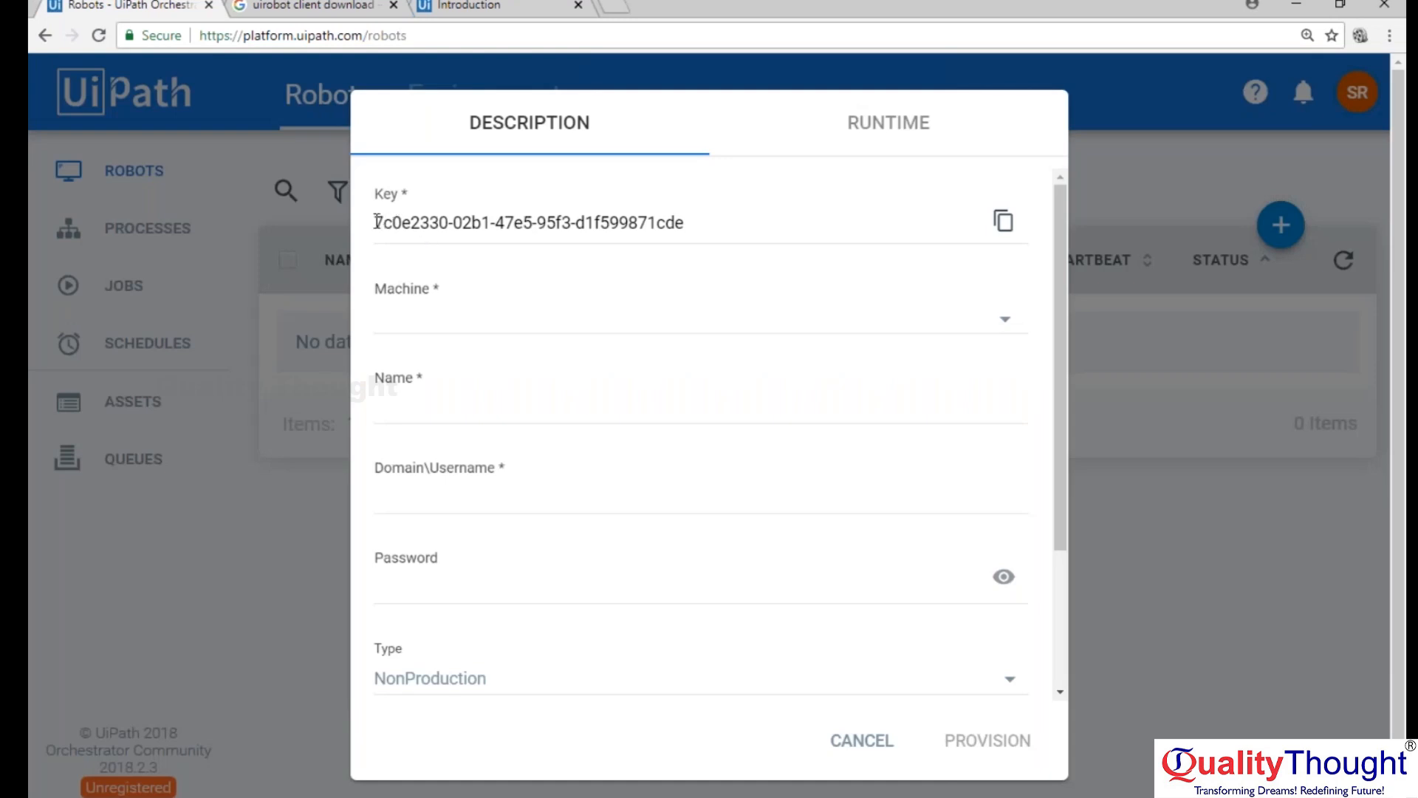
drag(377, 221, 707, 223)
click(864, 742)
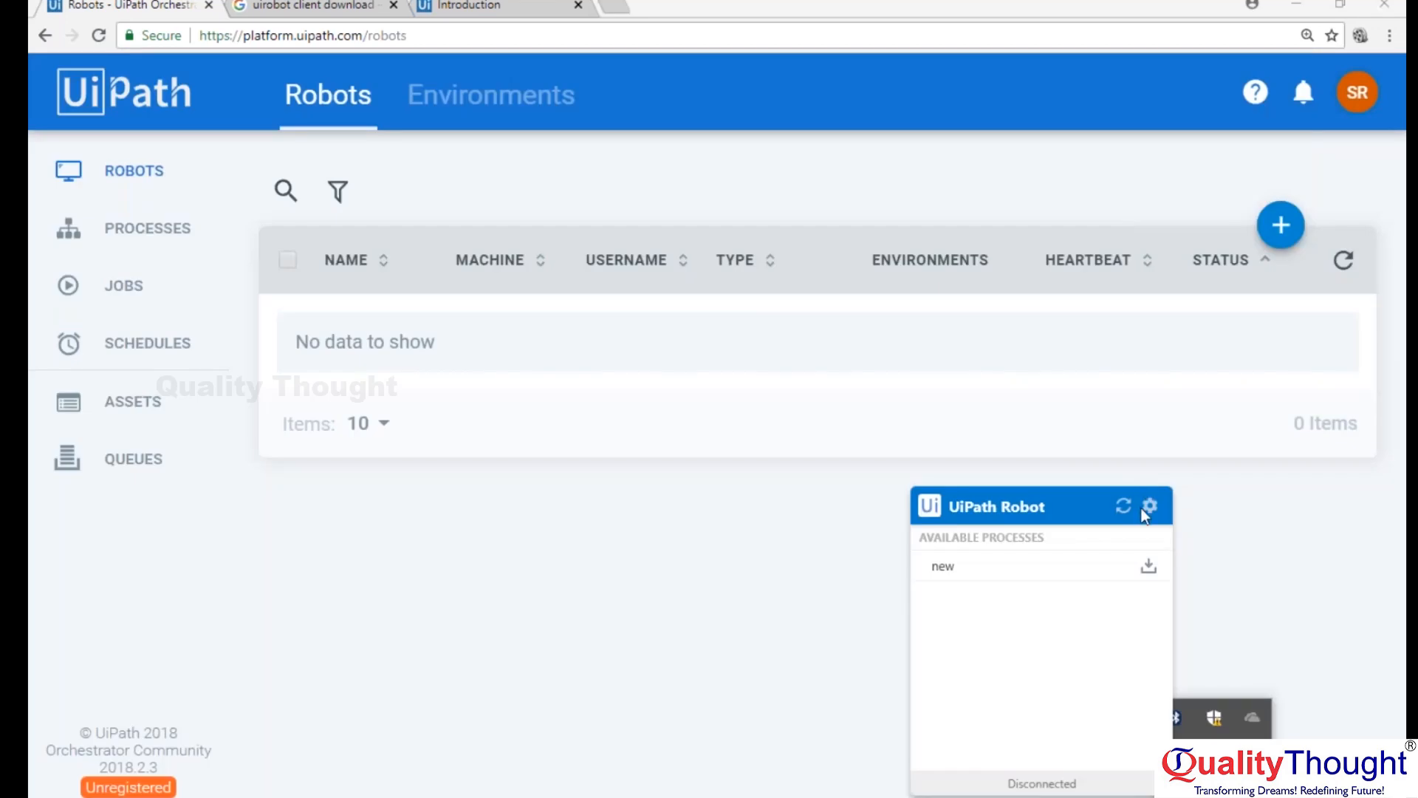
Reopen the UiPath Robot settings, try to connect with Robot Key and Orchestrator URL left blank, and close the settings.
click(1147, 507)
click(1163, 521)
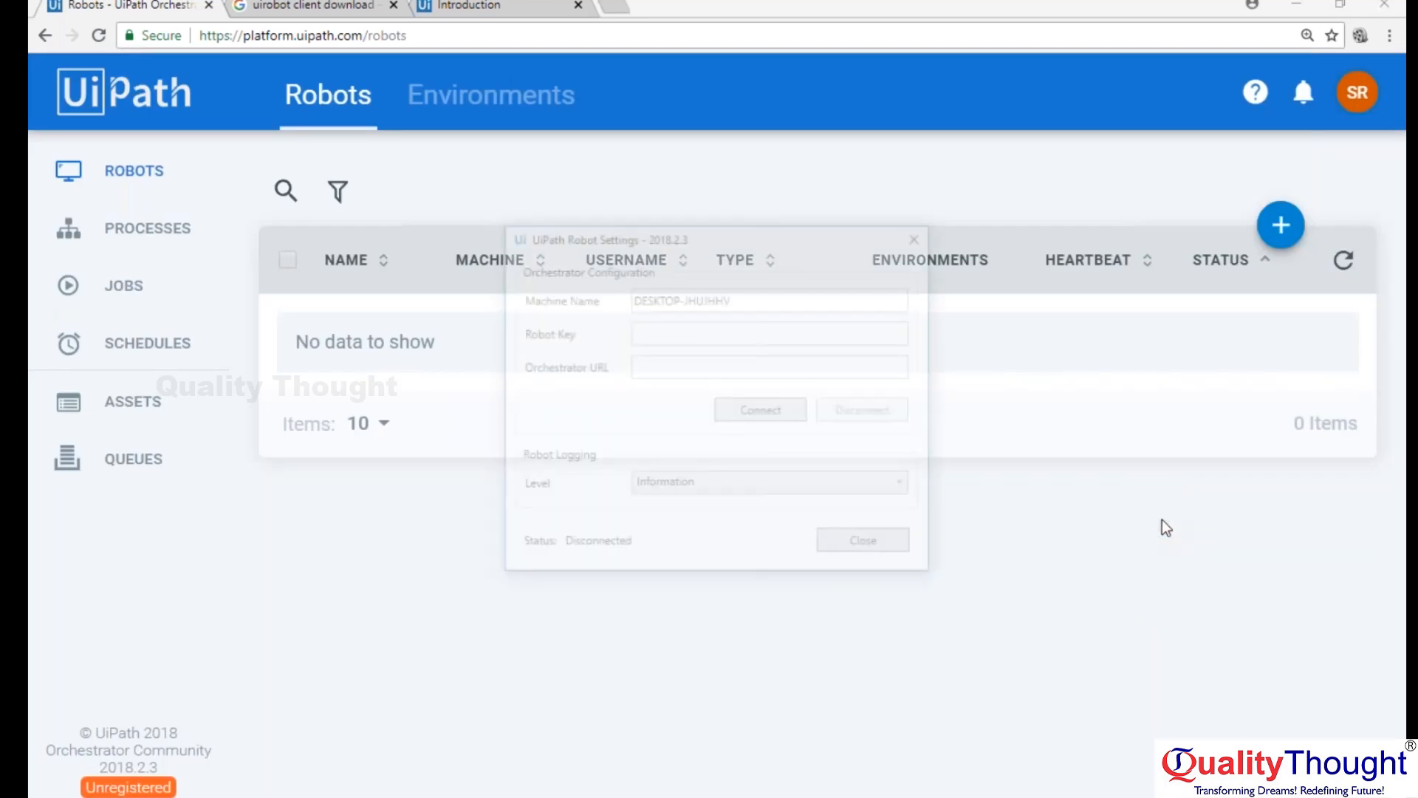
click(665, 367)
click(666, 326)
click(769, 409)
click(825, 487)
click(752, 412)
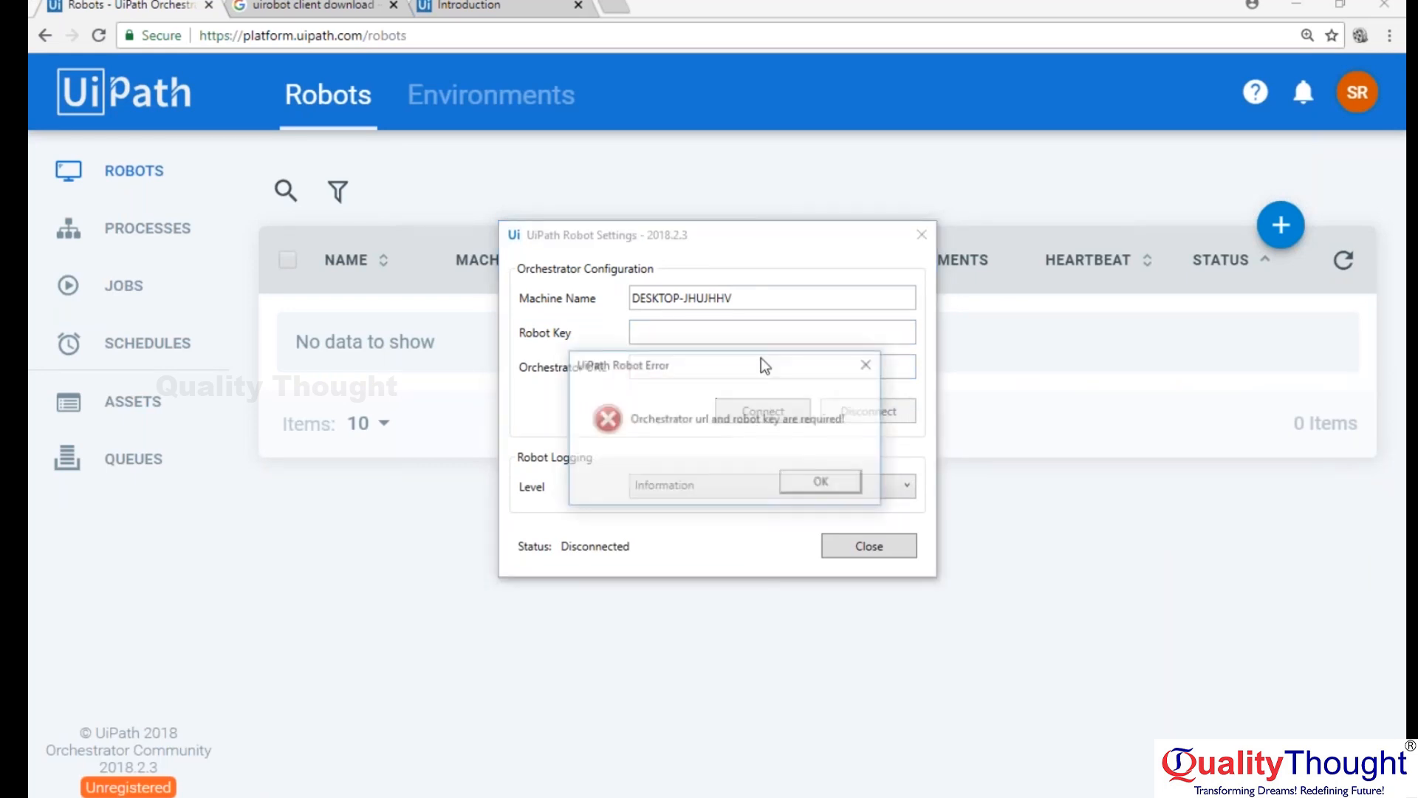
click(819, 483)
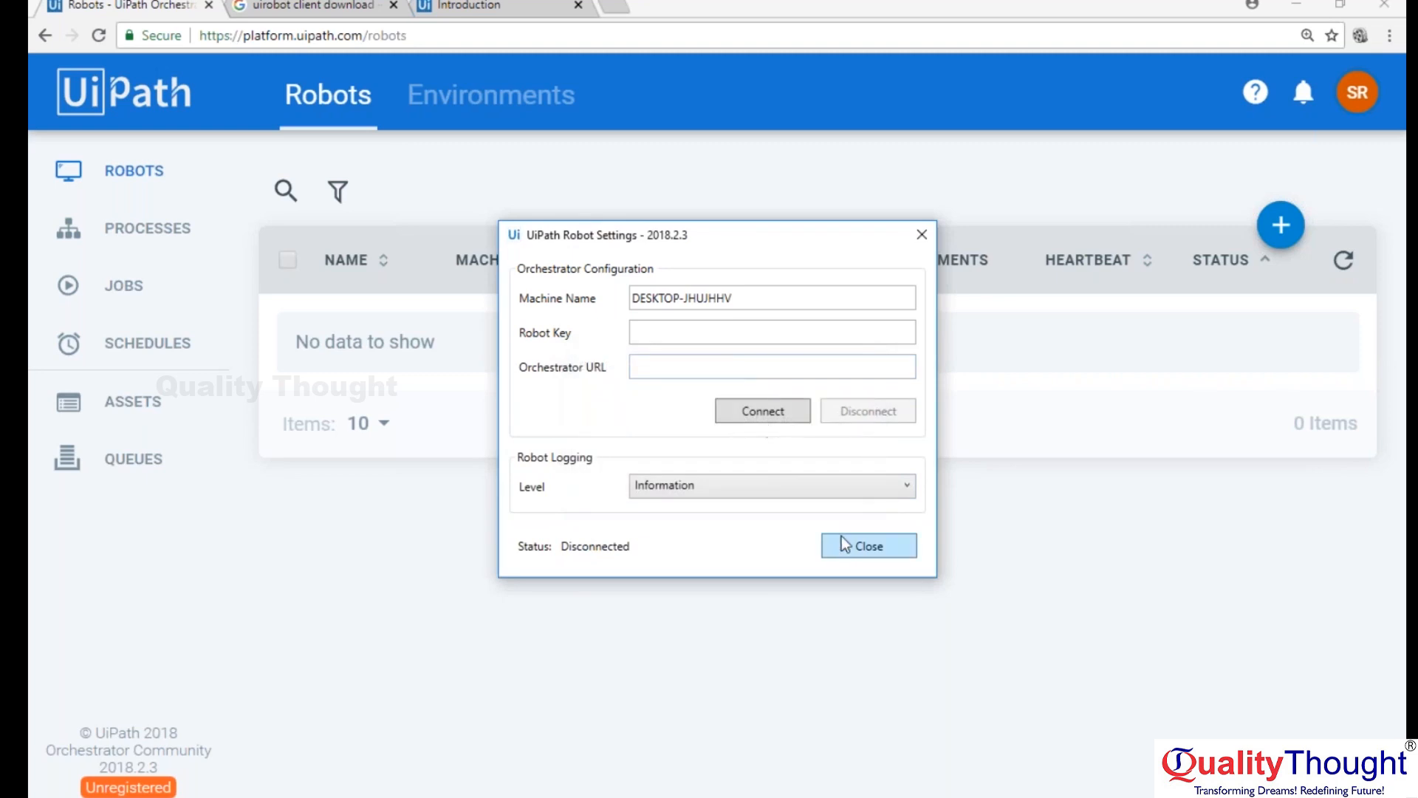
drag(739, 306, 619, 296)
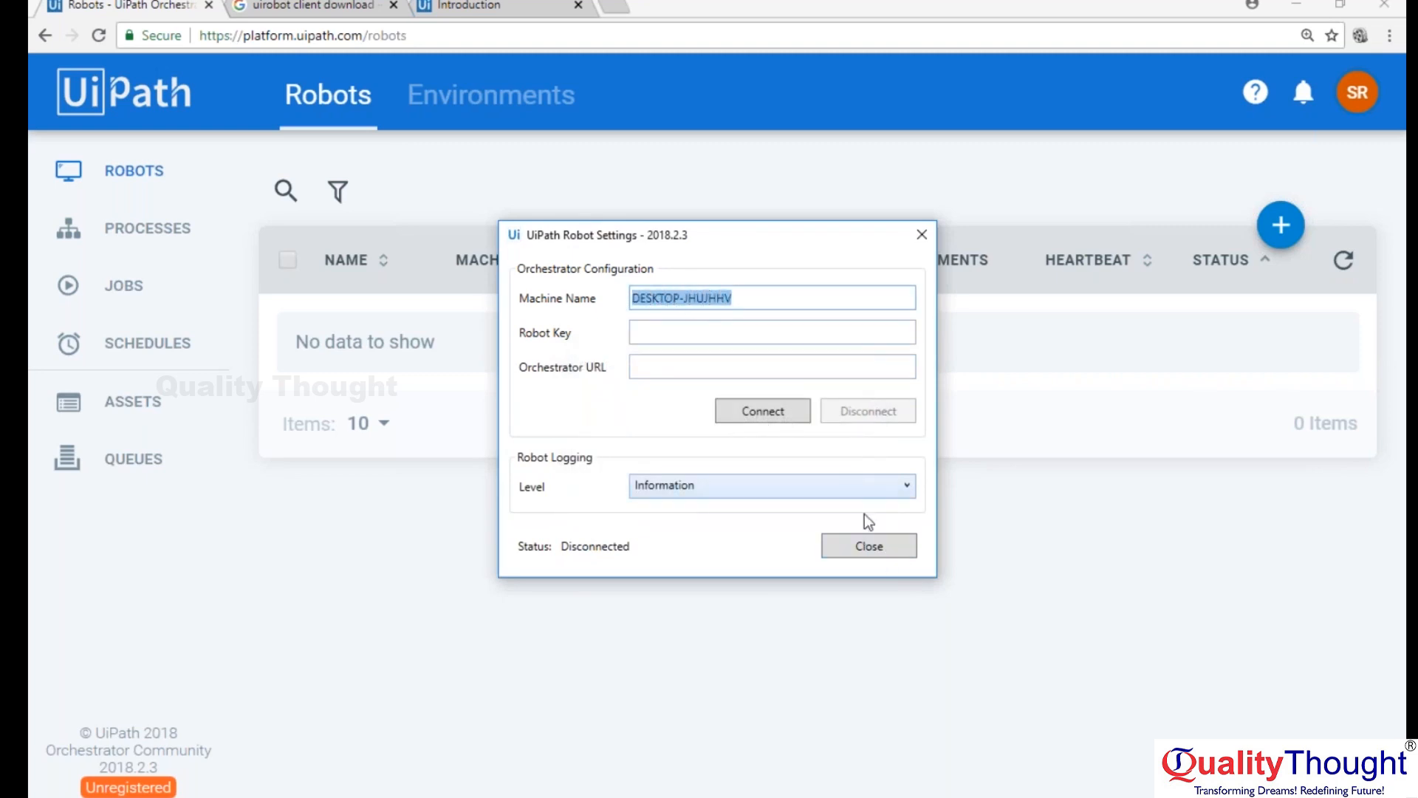
click(870, 545)
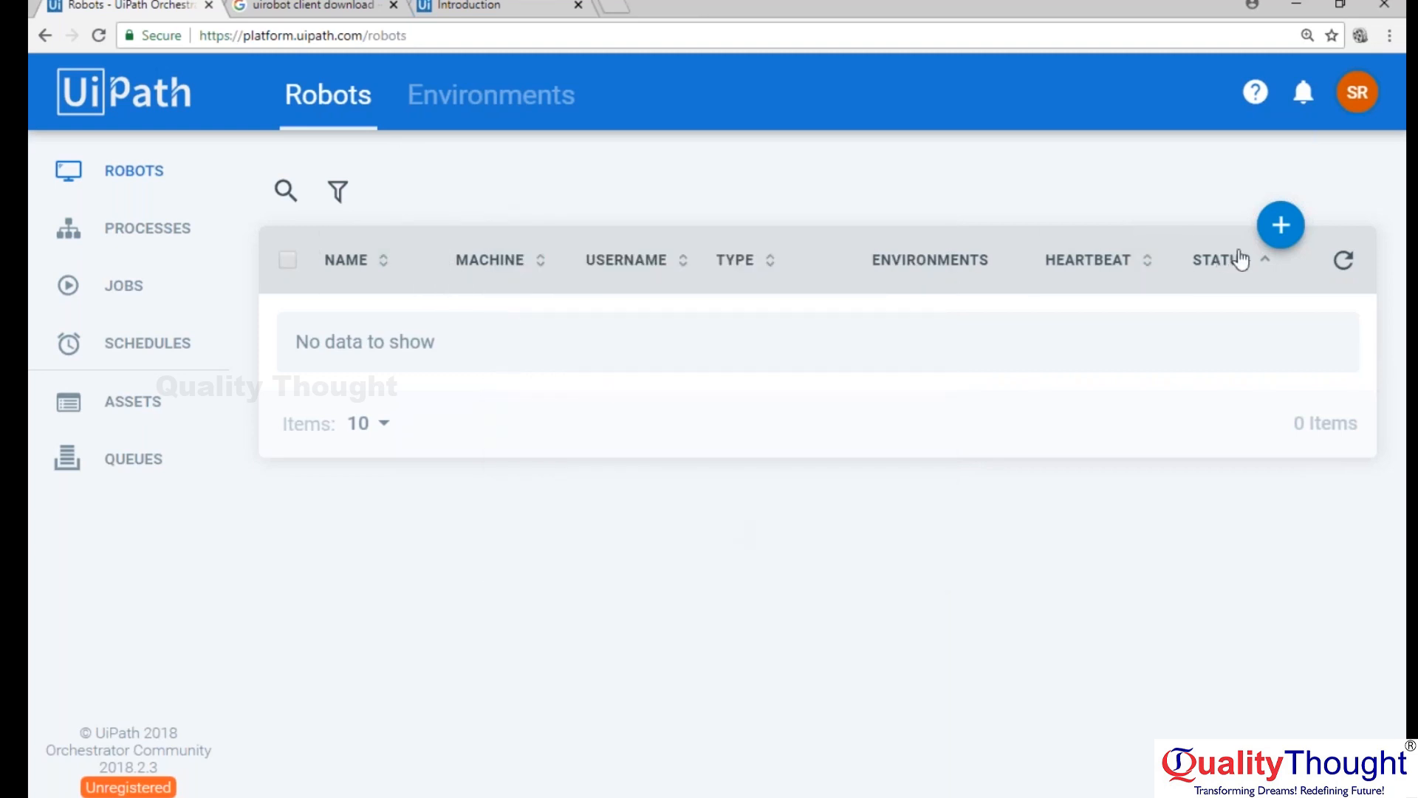
Examine the new robot form's Machine, Name, Domain\Username, Password and Description fields, try the Development type, and cancel the form.
click(1277, 229)
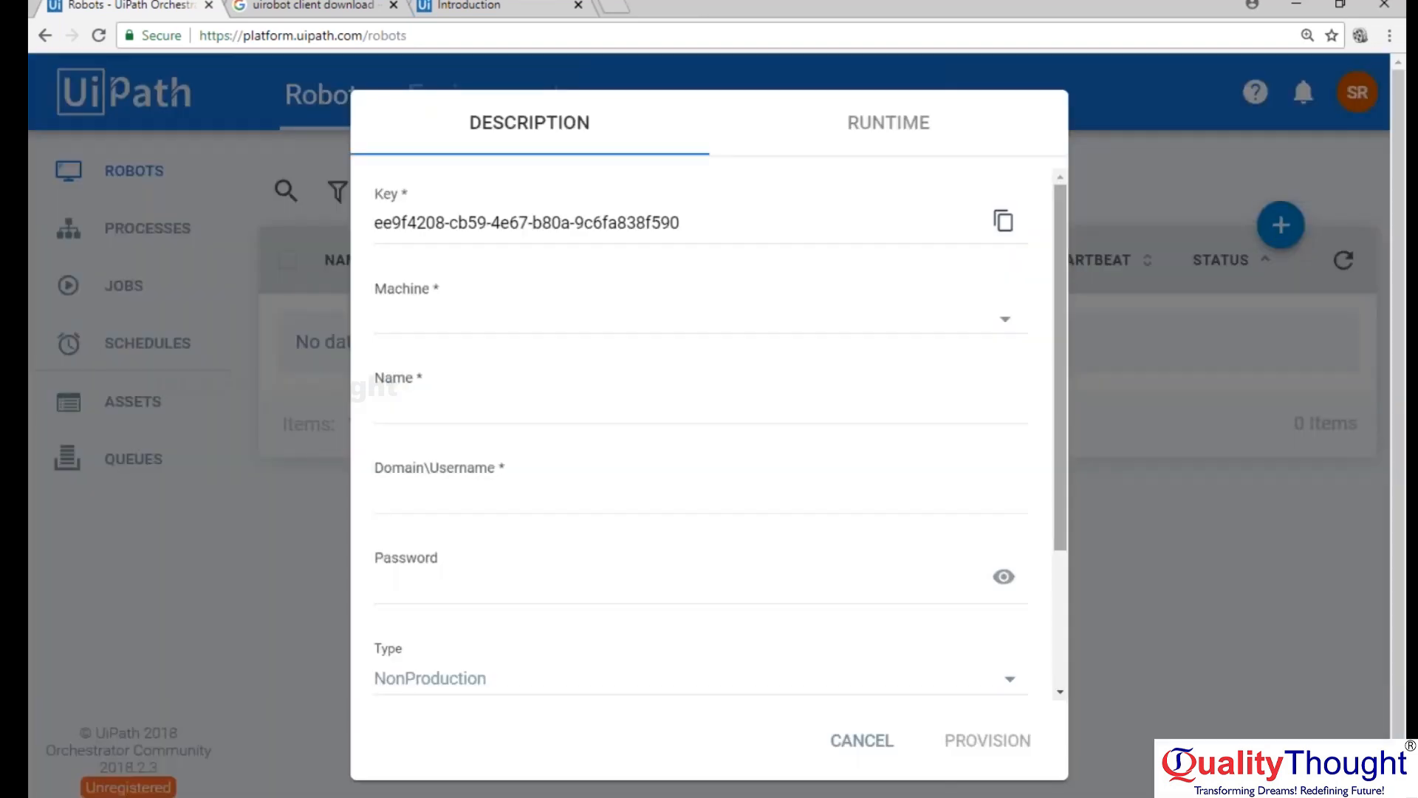
click(1005, 325)
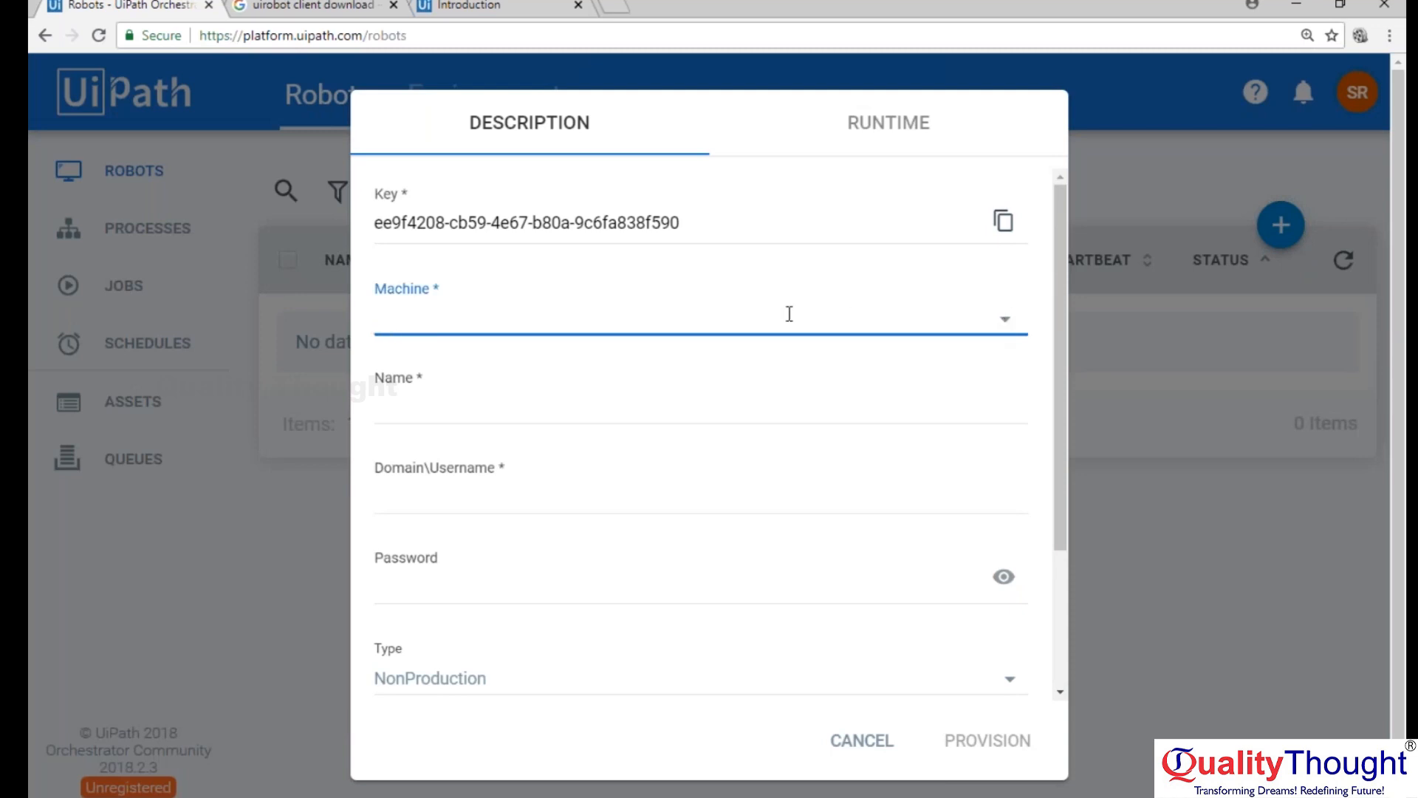
click(617, 403)
click(449, 504)
key(Tab)
key(shift+Tab)
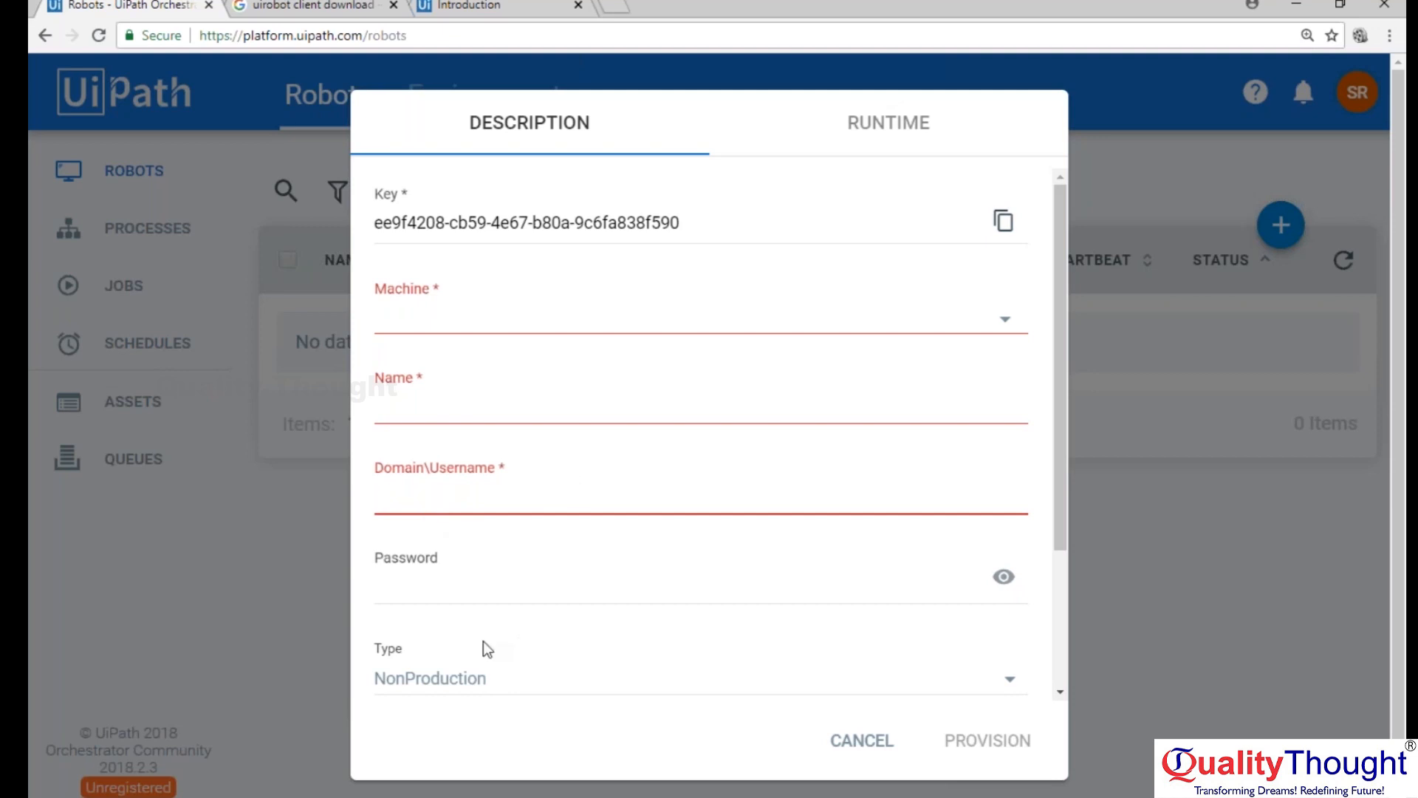
click(468, 579)
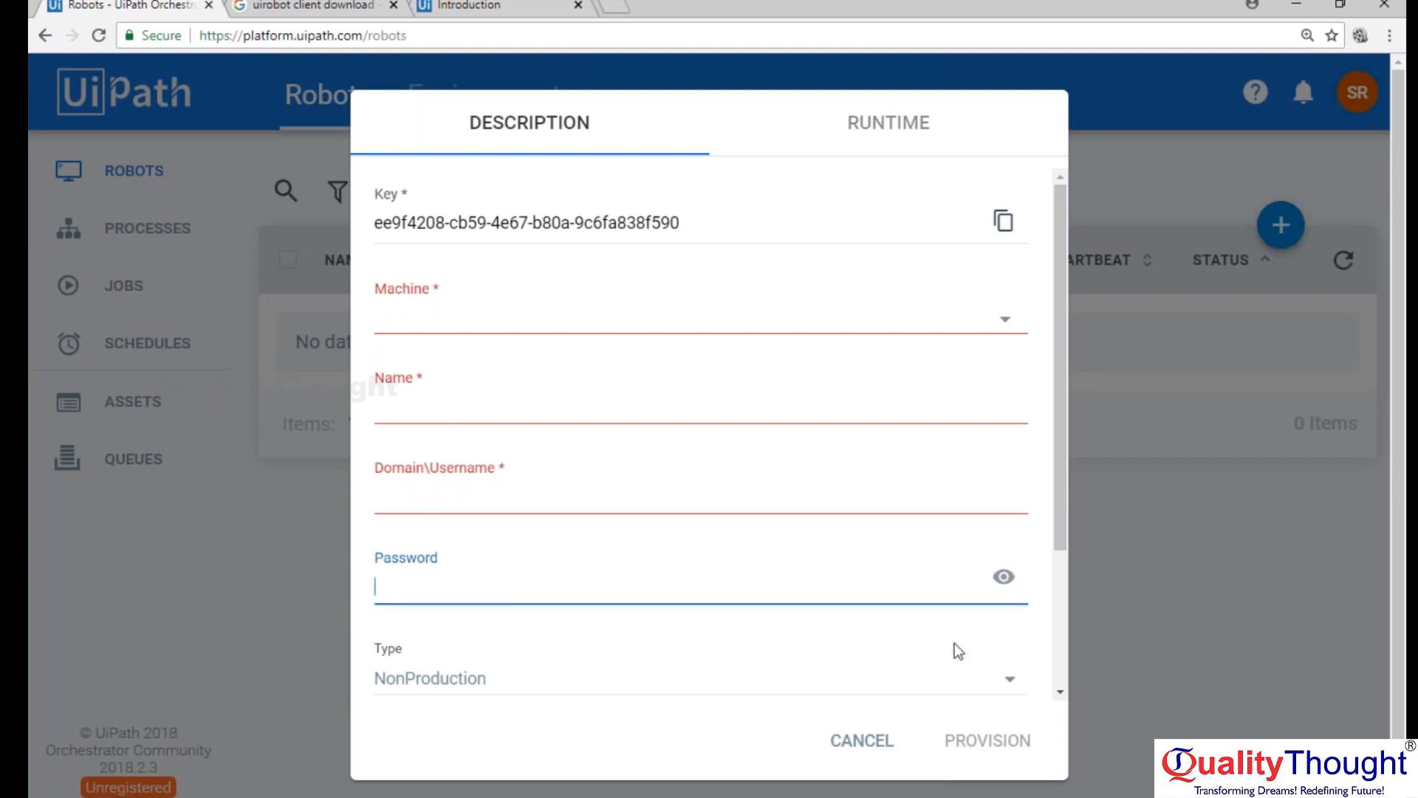
click(1010, 686)
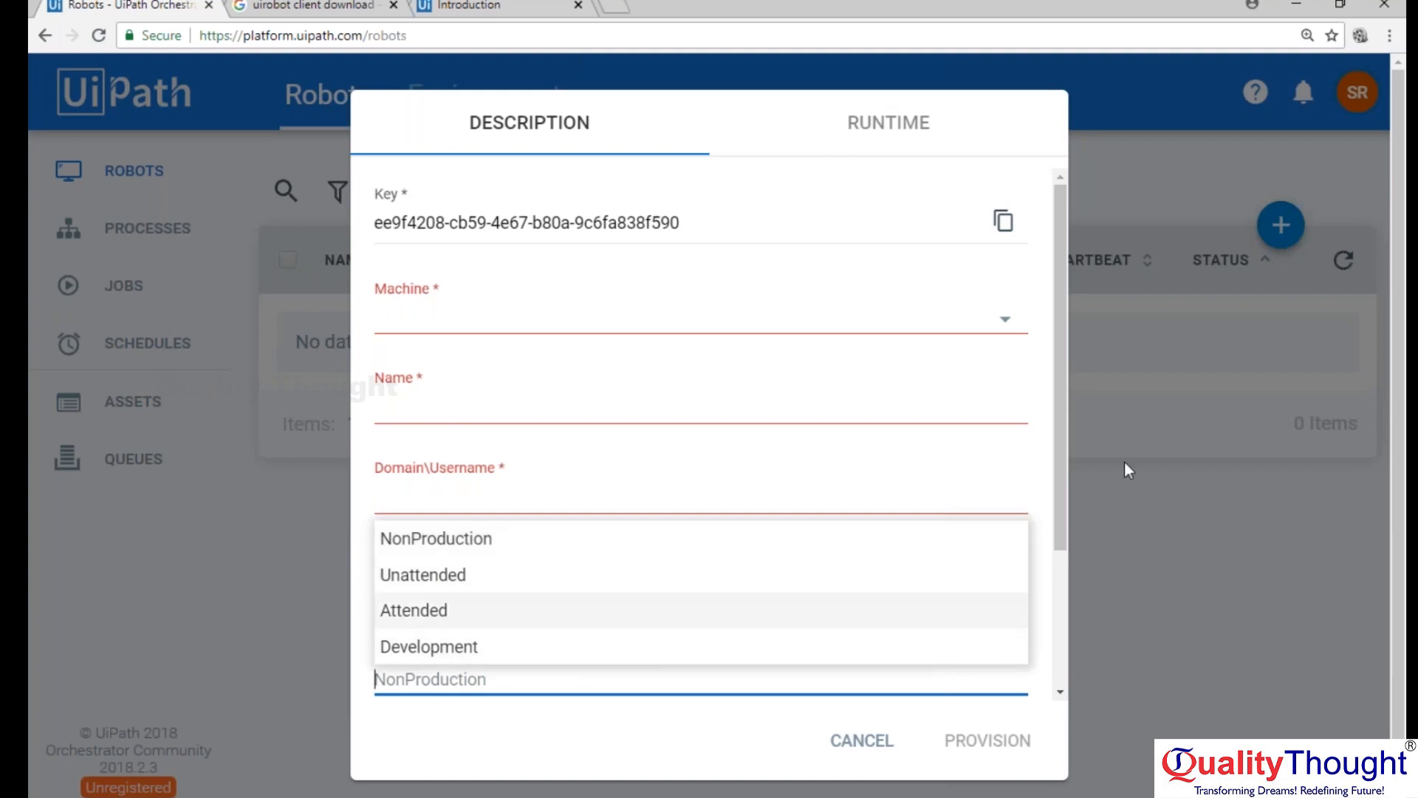
click(644, 648)
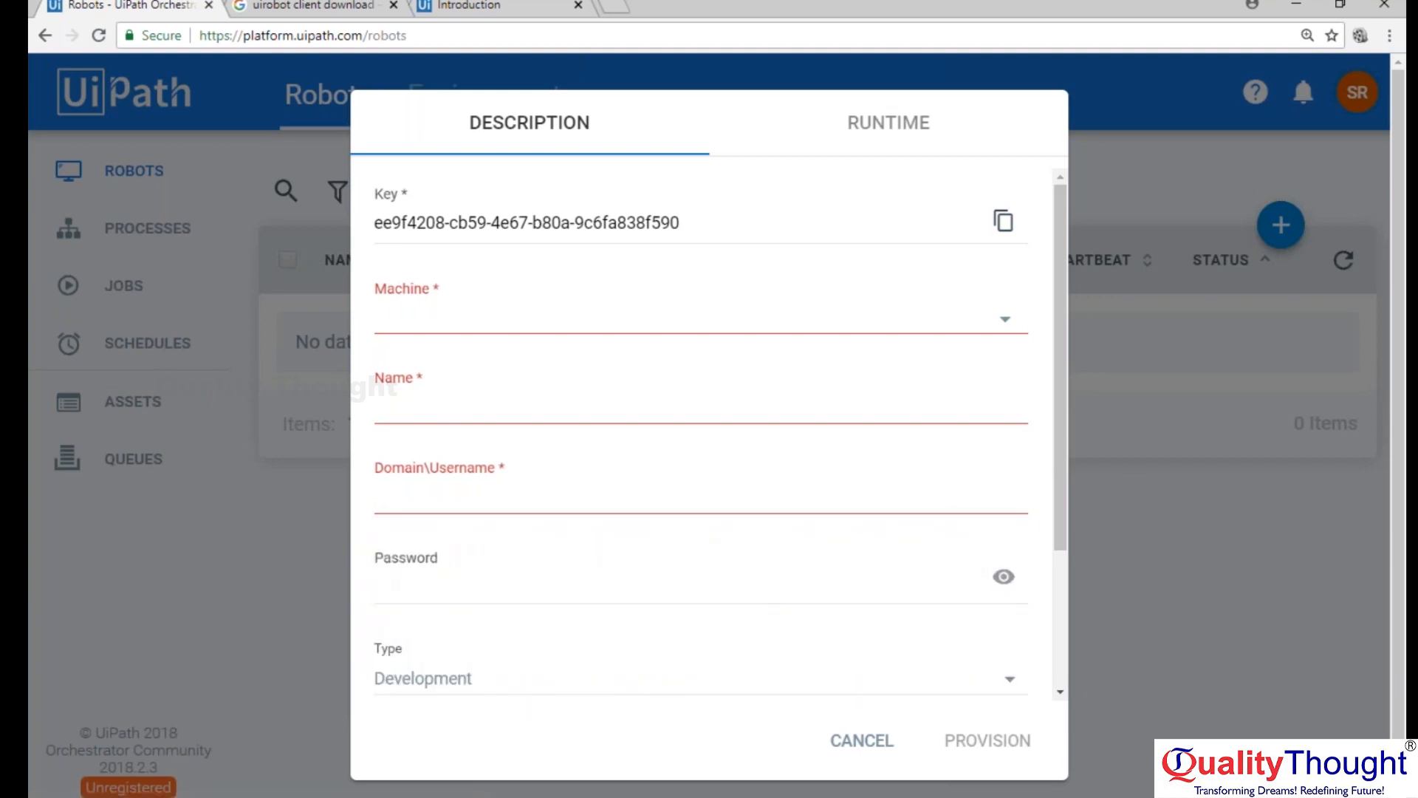
drag(1062, 450, 1071, 587)
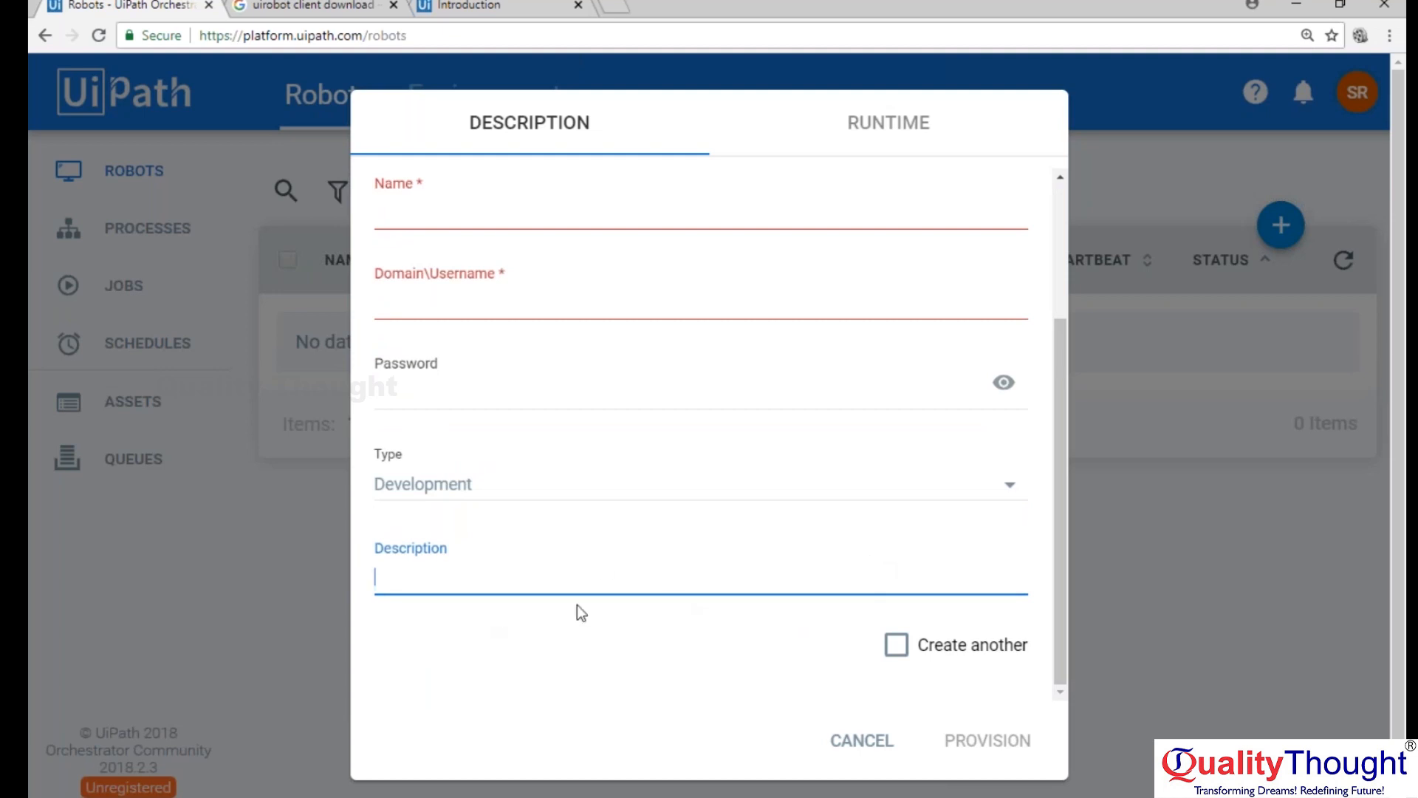
drag(1061, 568, 1090, 414)
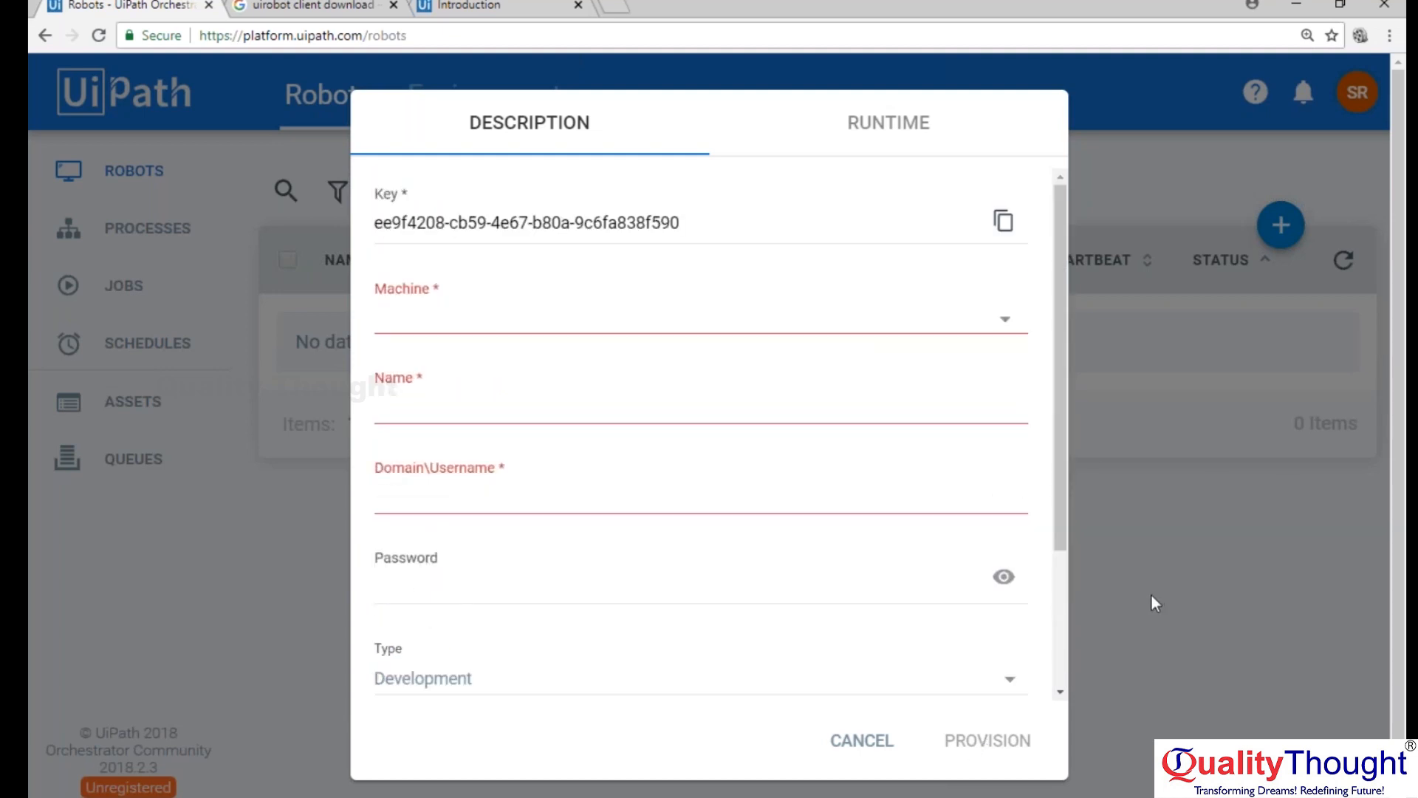
click(837, 758)
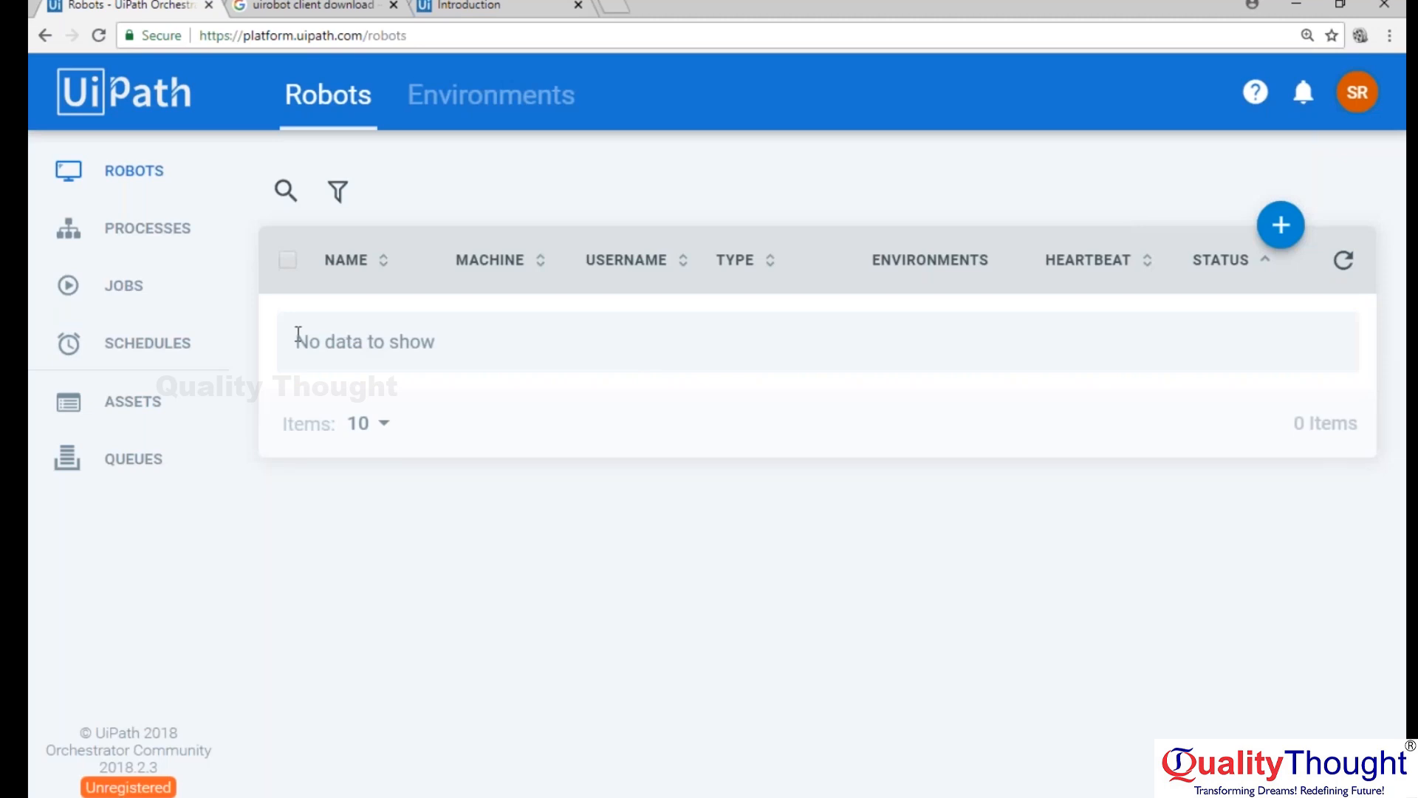
Check the Deploy Process form on the Processes page, cancel it and return to the Robots page.
drag(296, 342, 496, 336)
click(495, 333)
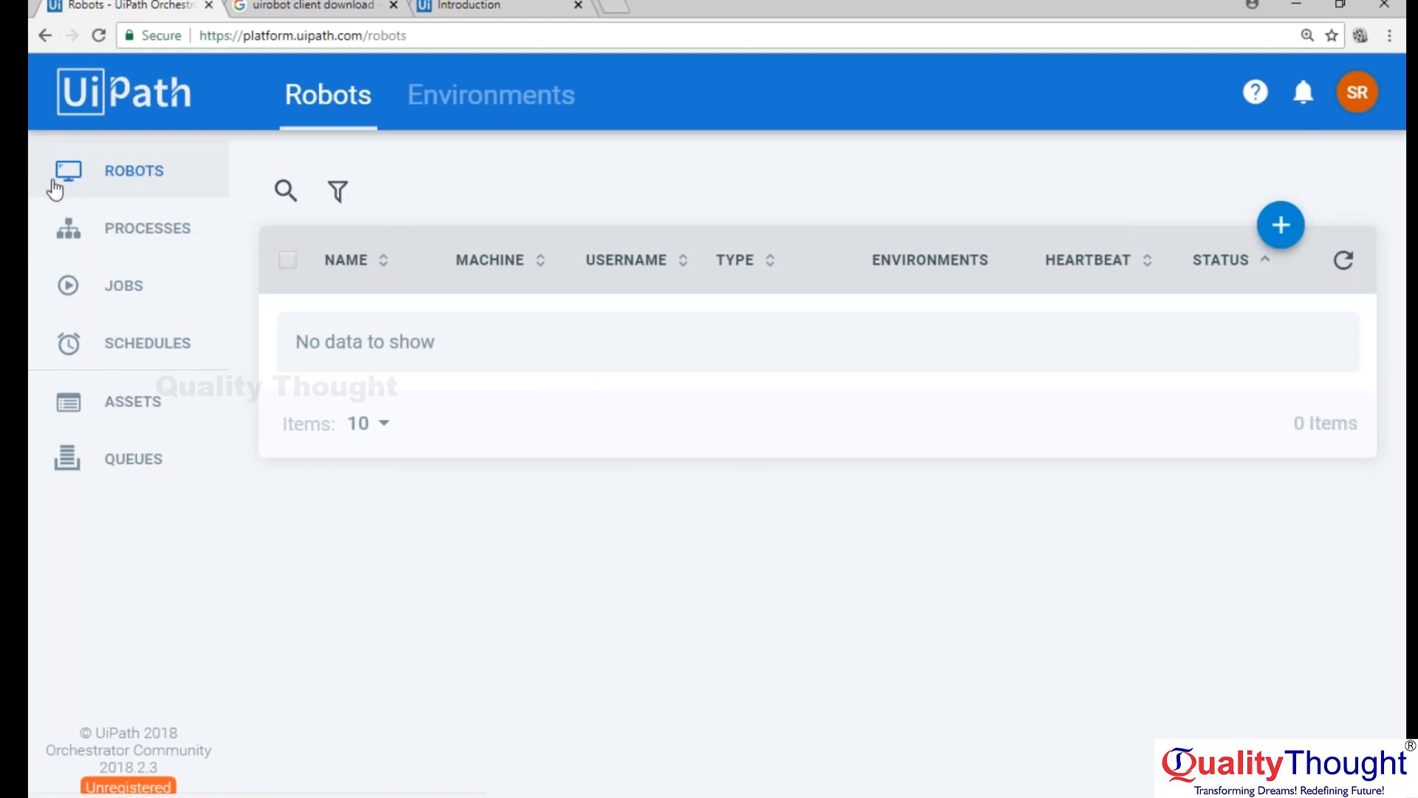
click(126, 250)
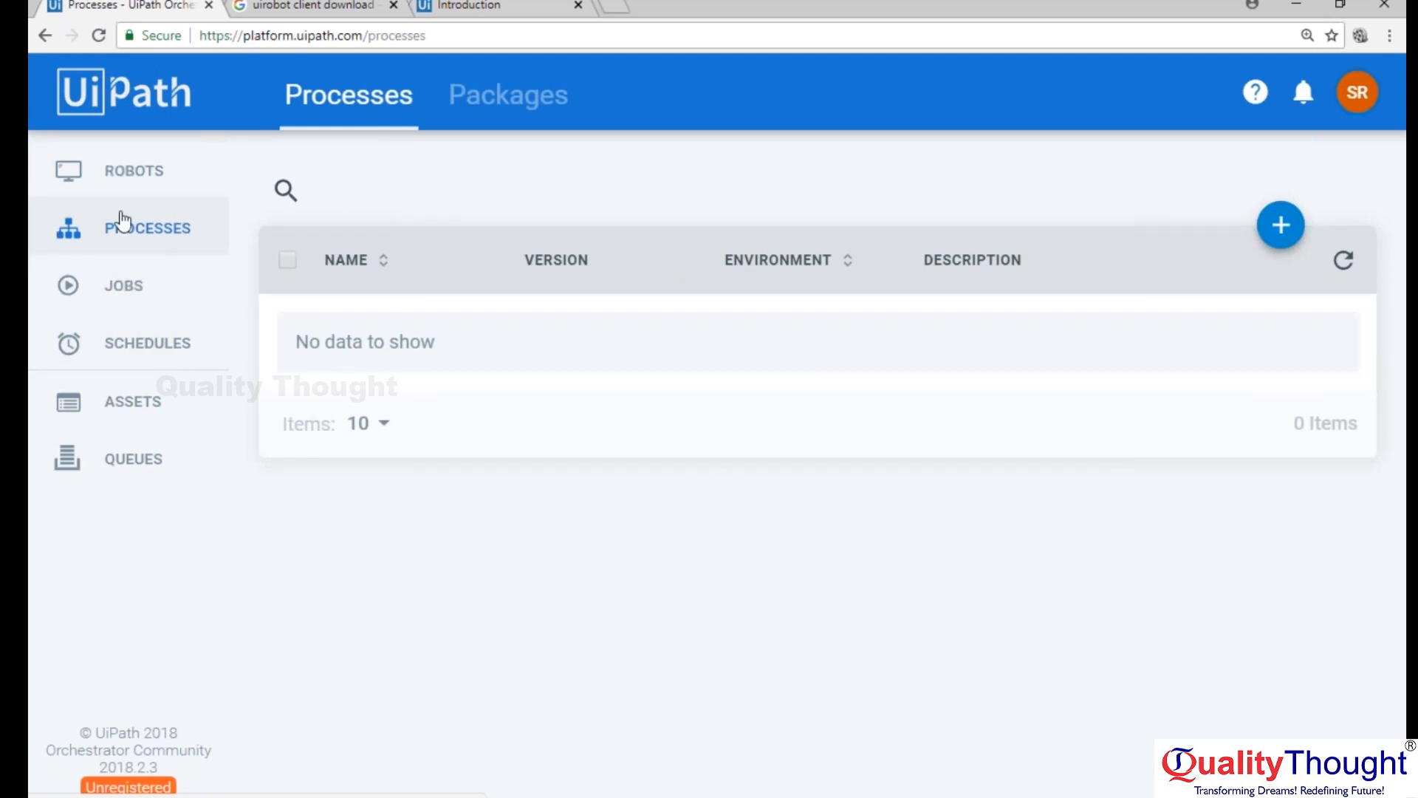
click(1282, 228)
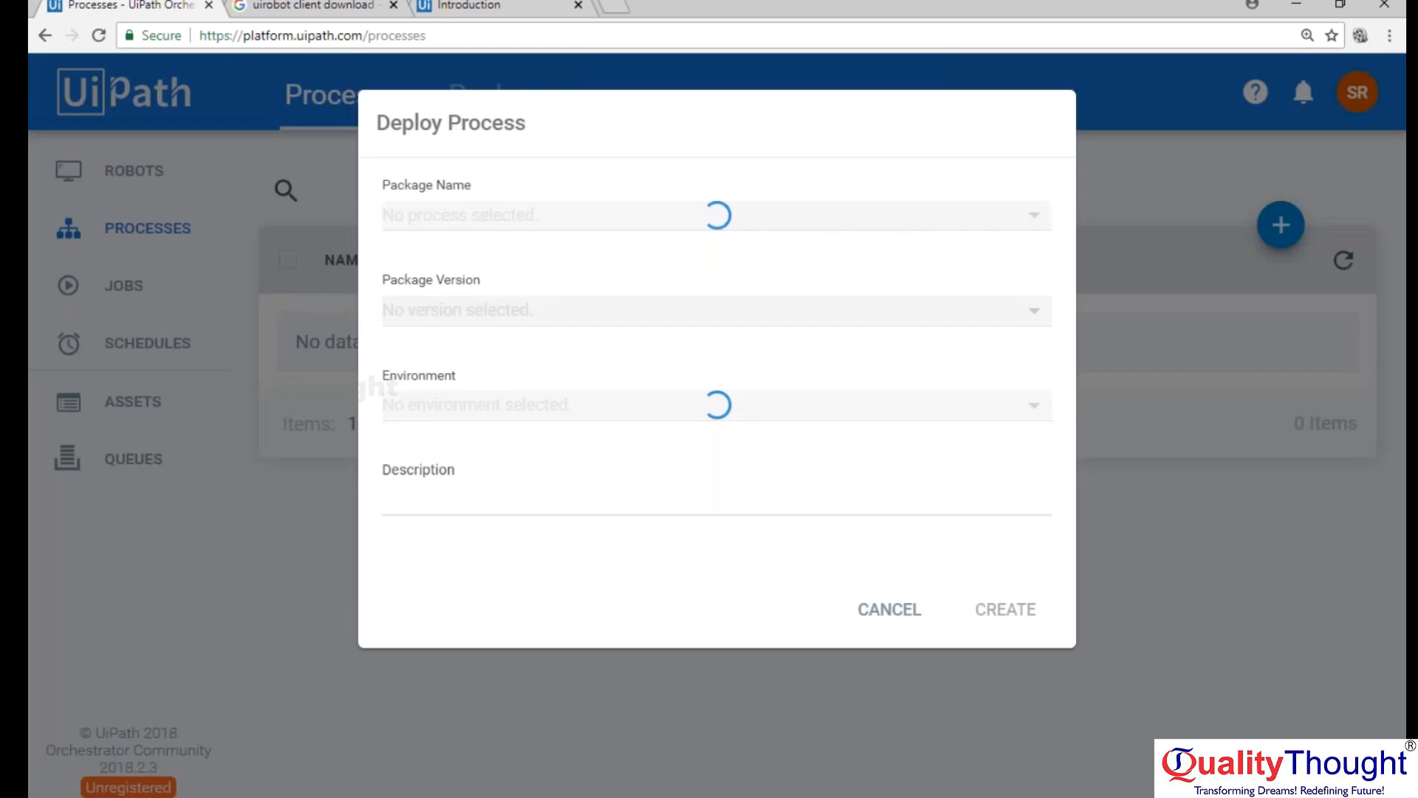
click(901, 610)
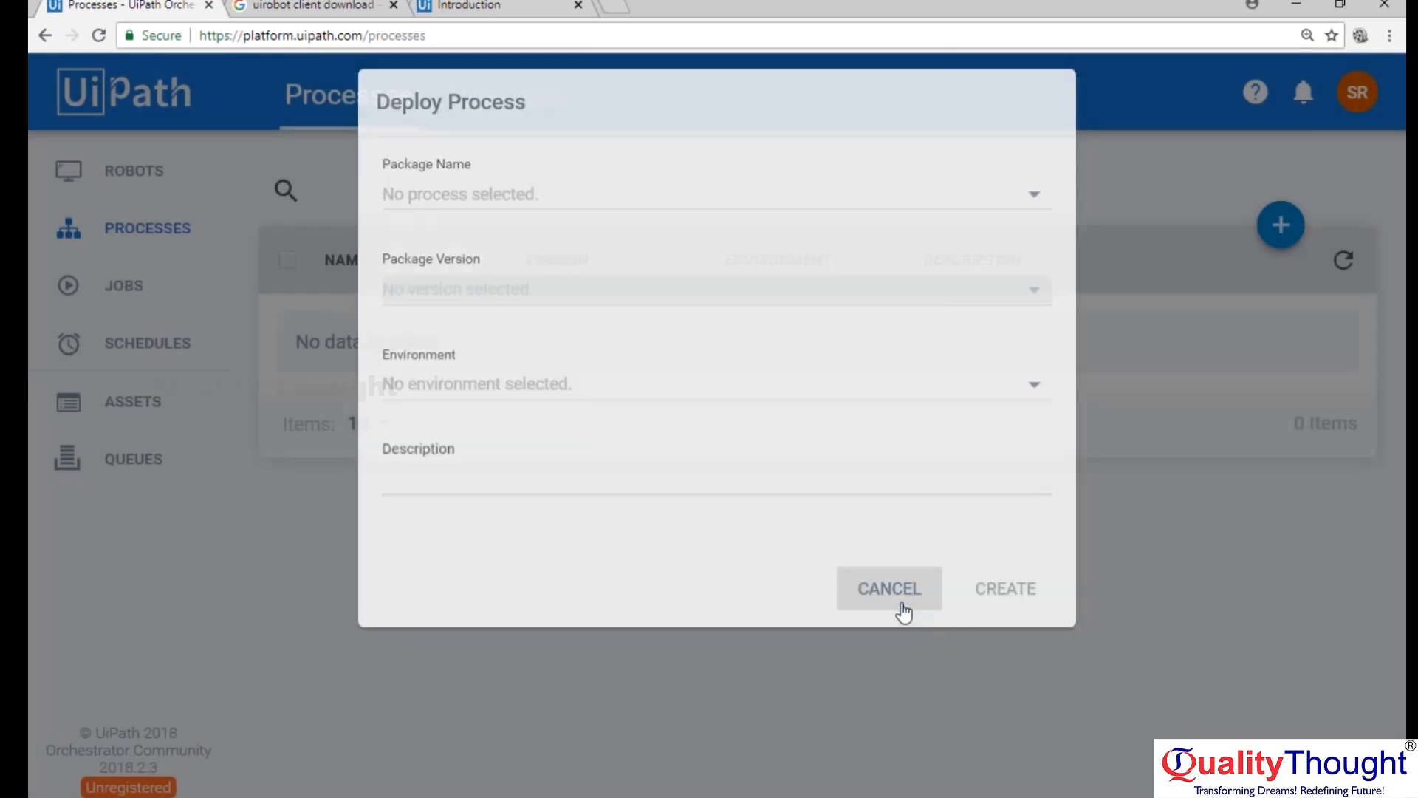
click(96, 172)
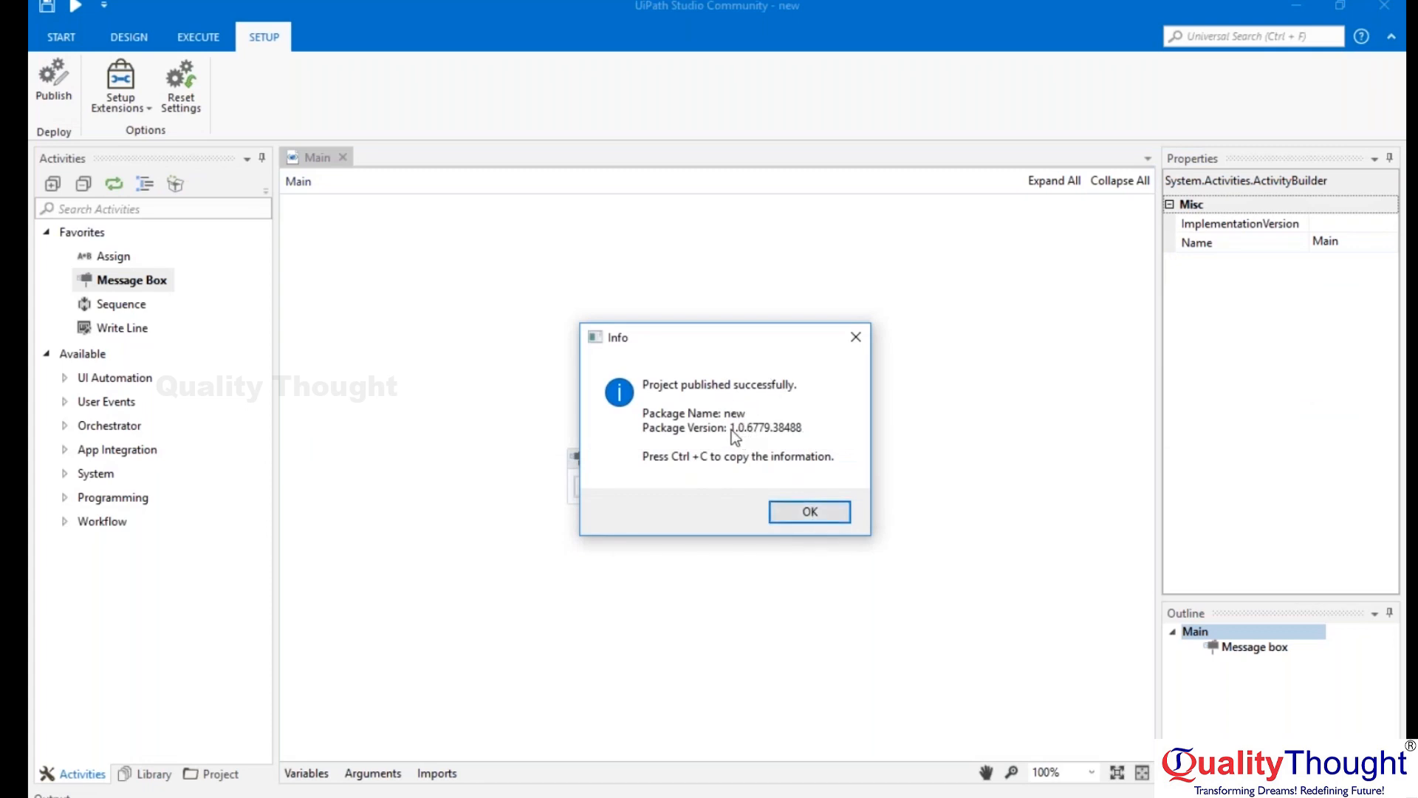
Dismiss the publish confirmation in UiPath Studio and switch back to the Orchestrator Robots page in the browser.
click(811, 512)
mouse_move(568, 796)
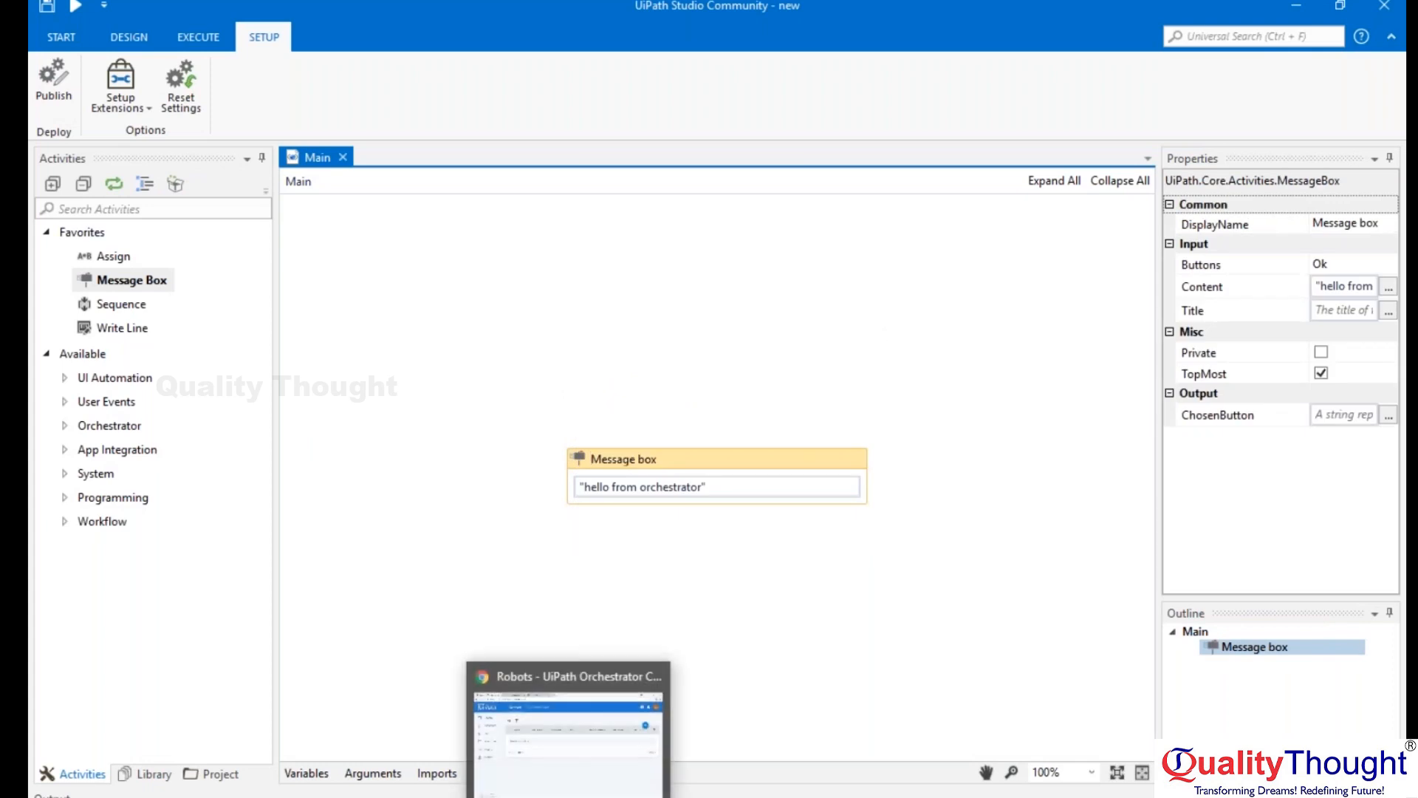
click(568, 738)
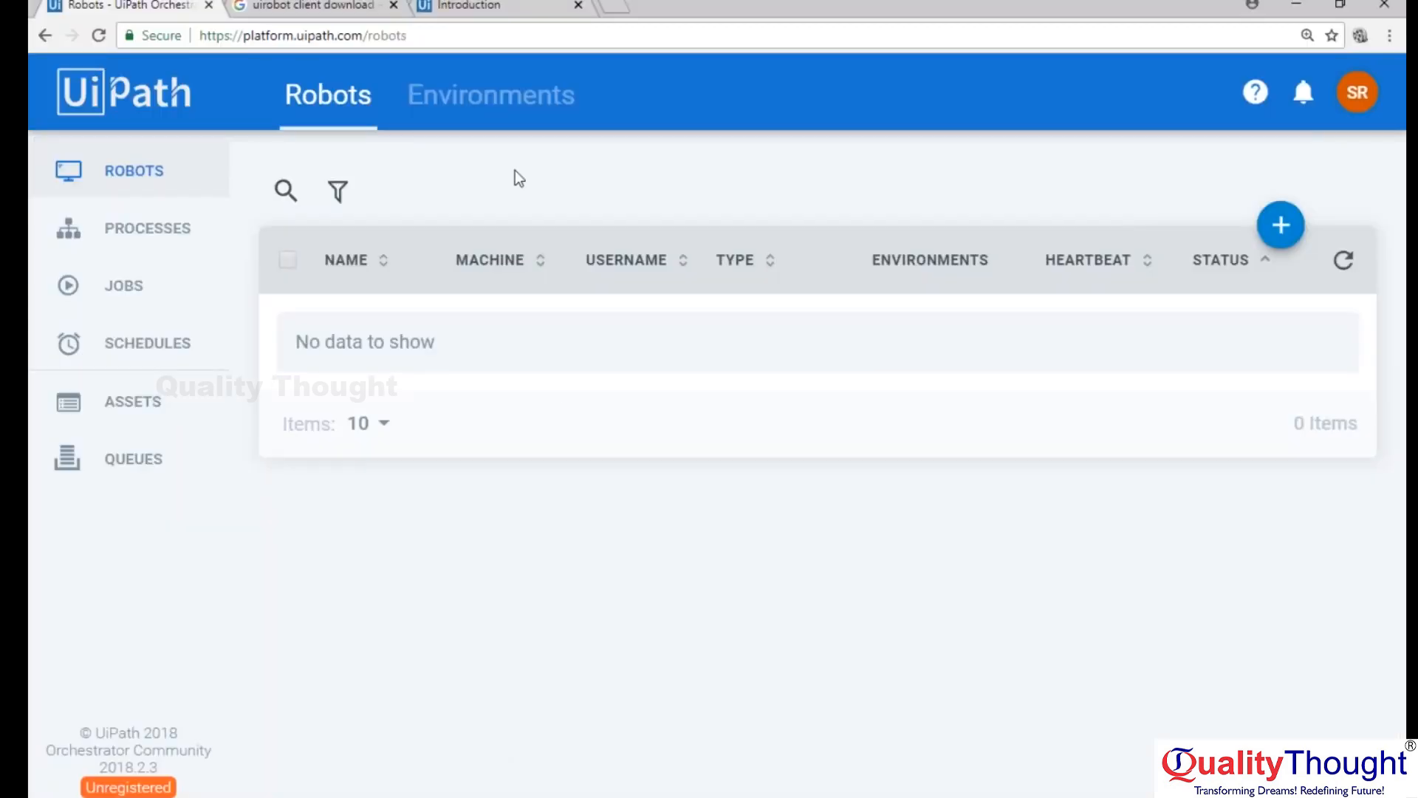
Open Orchestrator's Processes page, check the project folder's path in UiPath Studio, and return to the Processes page.
click(129, 228)
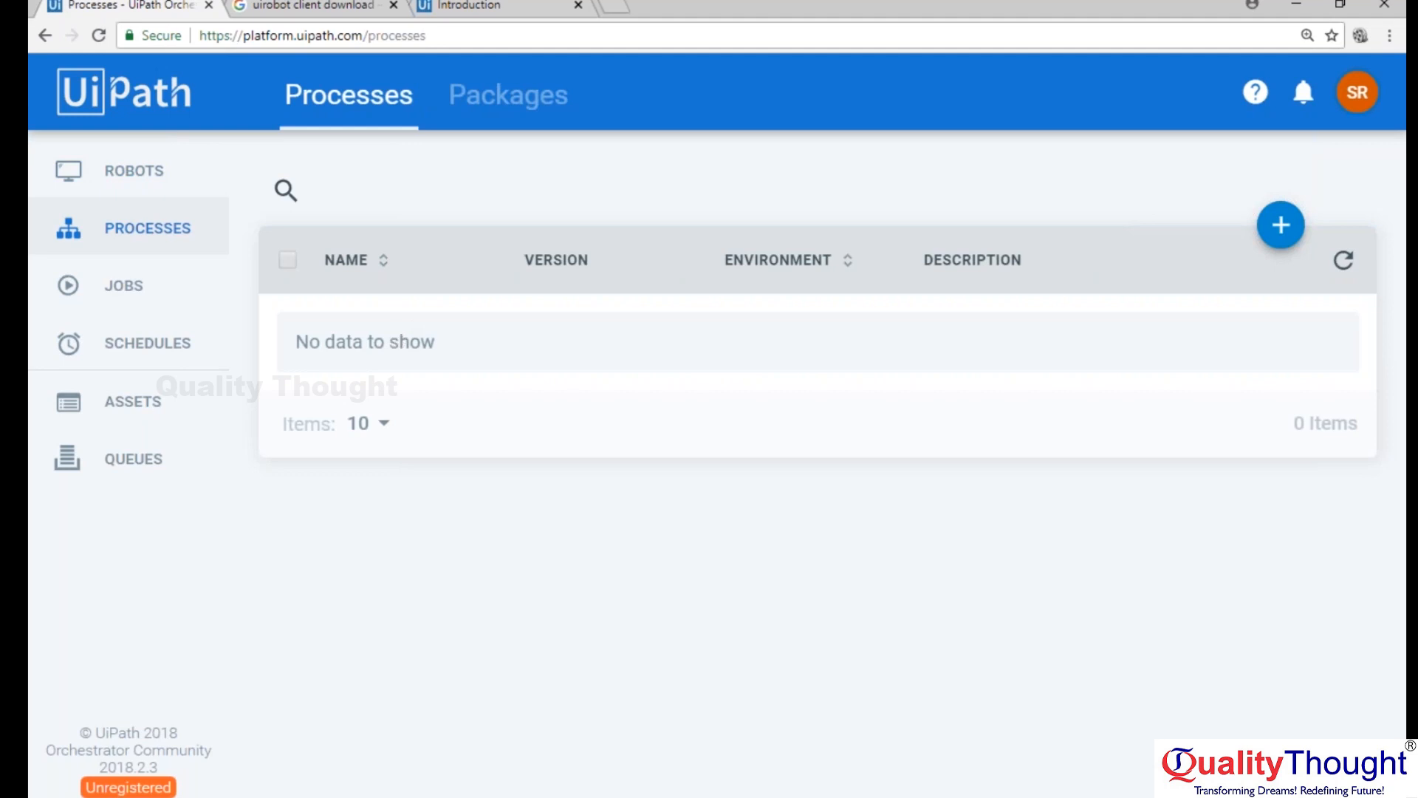
key(alt+Tab)
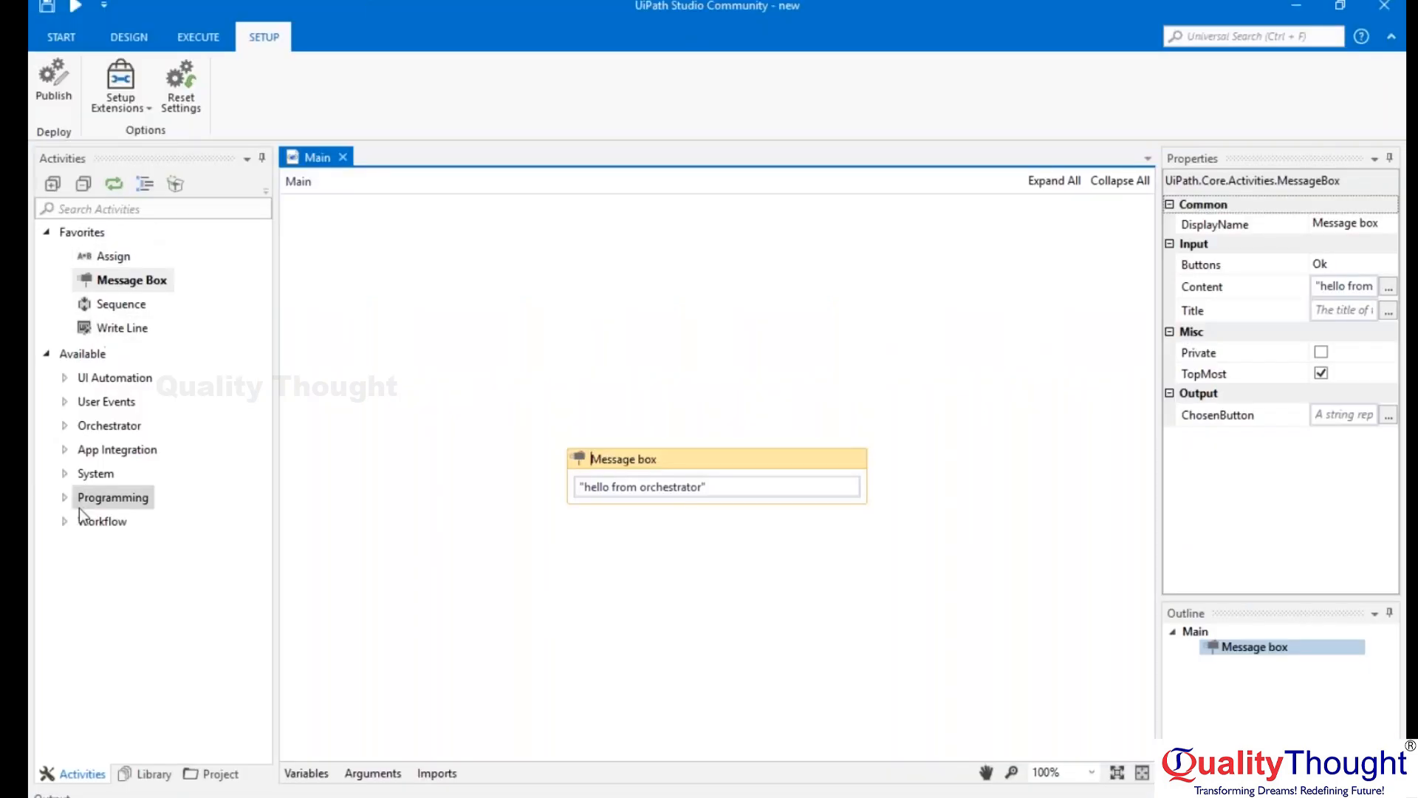
click(215, 774)
mouse_move(222, 208)
mouse_down()
mouse_move(249, 210)
mouse_move(218, 209)
mouse_up()
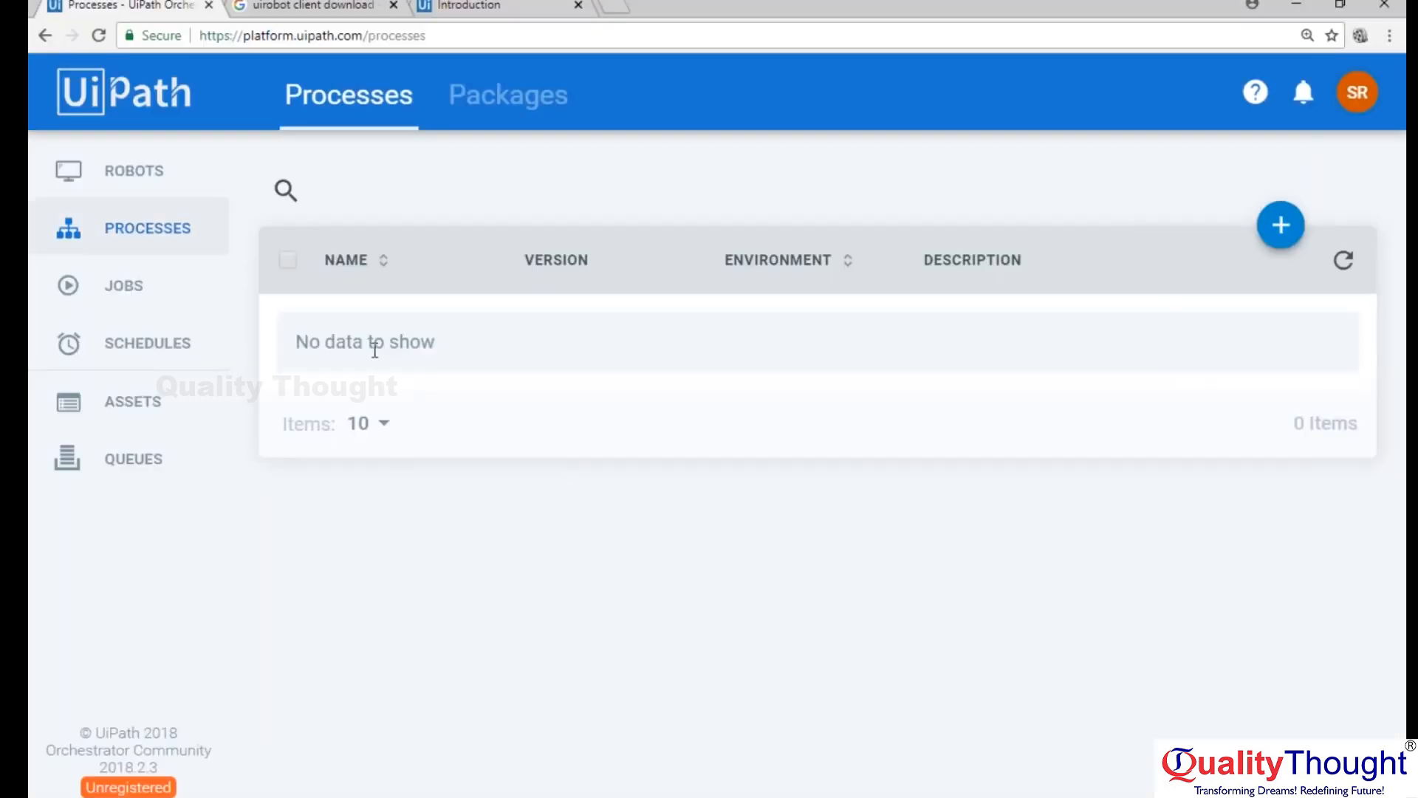
drag(372, 342, 425, 347)
click(430, 344)
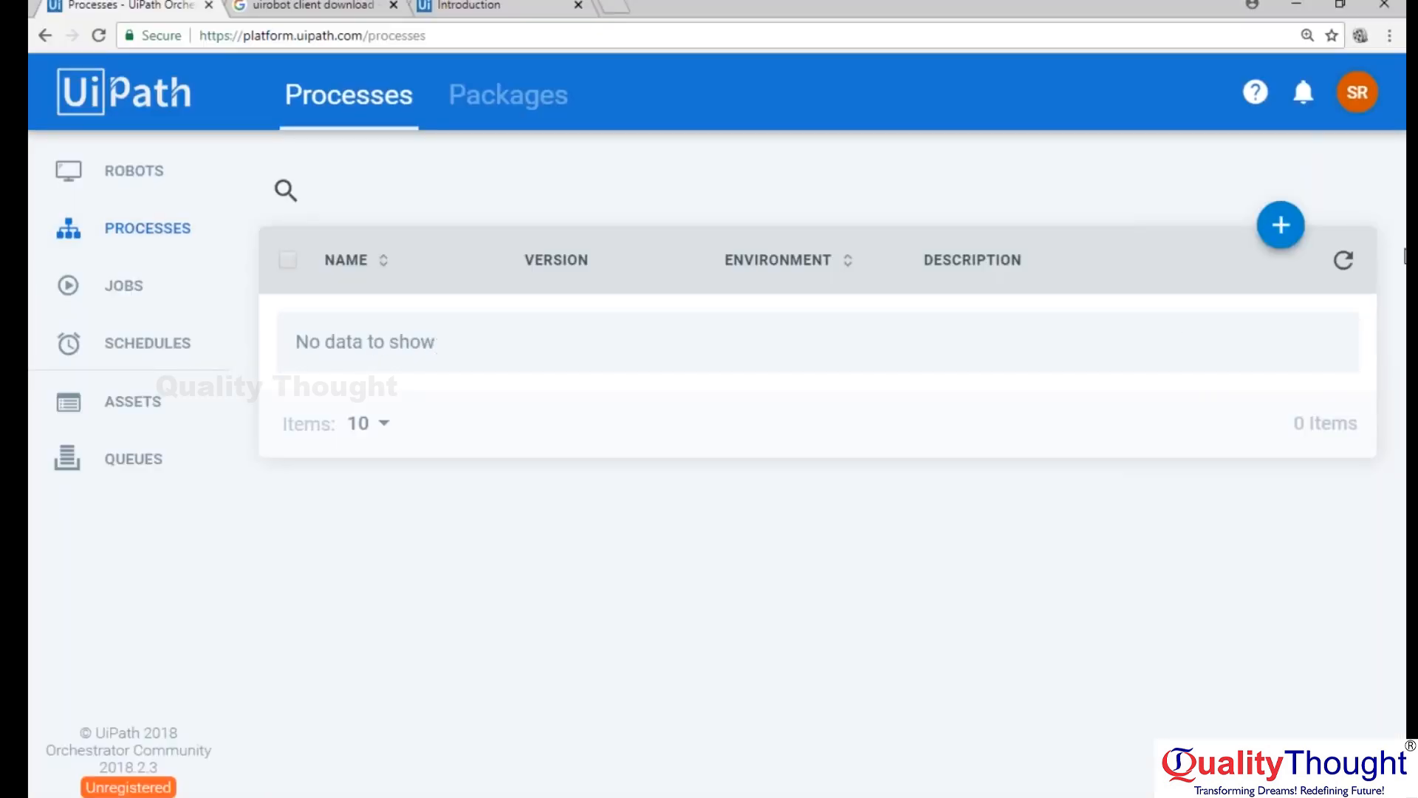
Check the Package Name and Environment choices in a new Deploy Process form and cancel the form.
click(1280, 223)
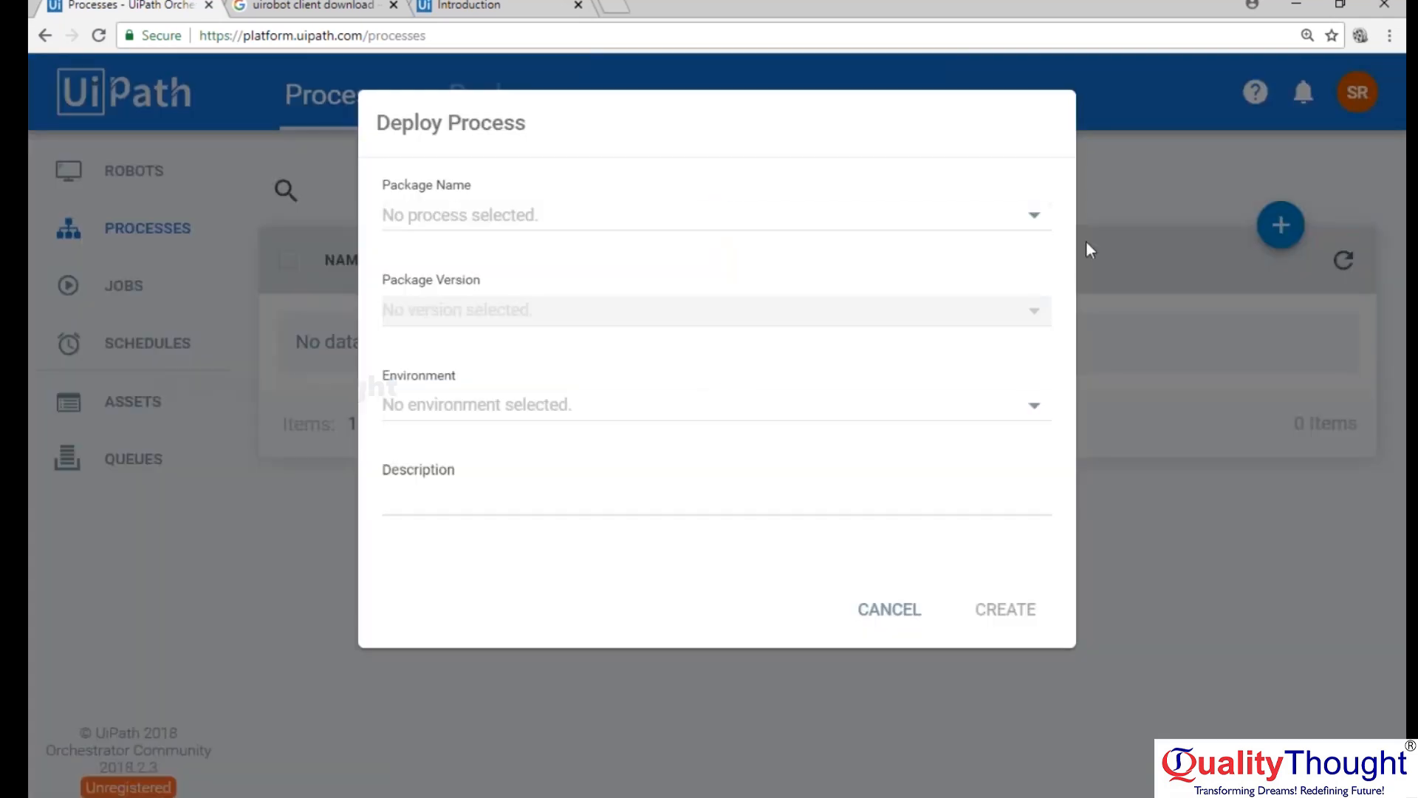
click(1027, 219)
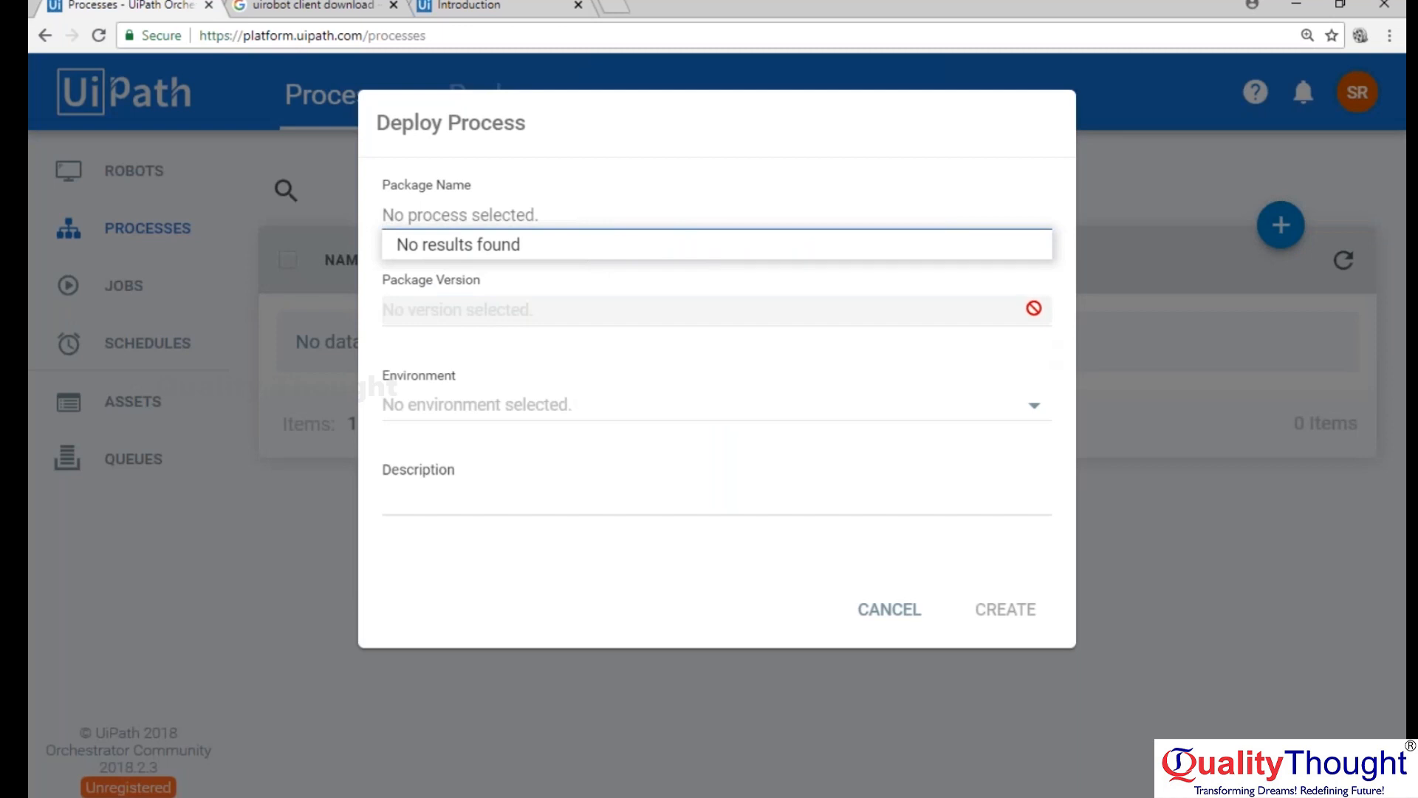
click(547, 409)
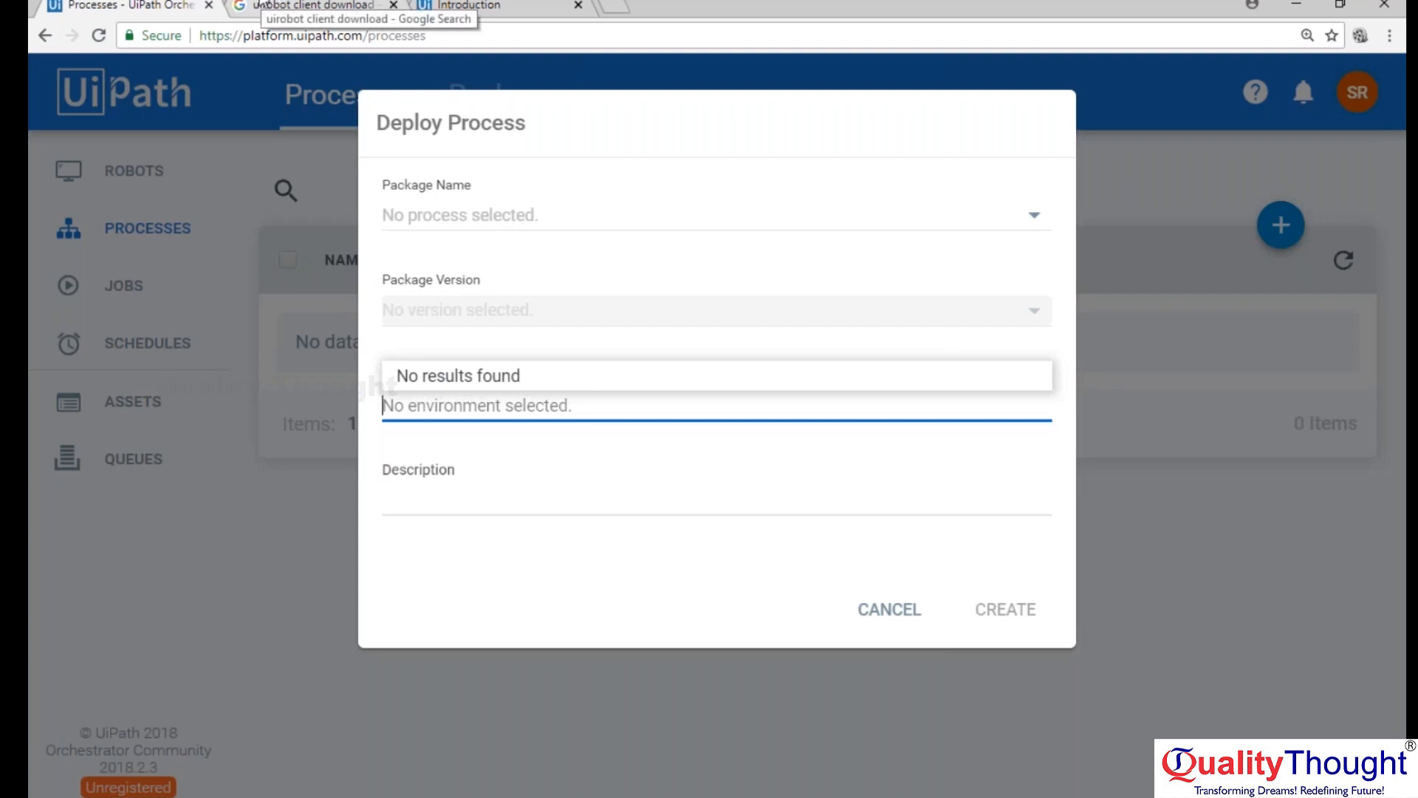
click(883, 609)
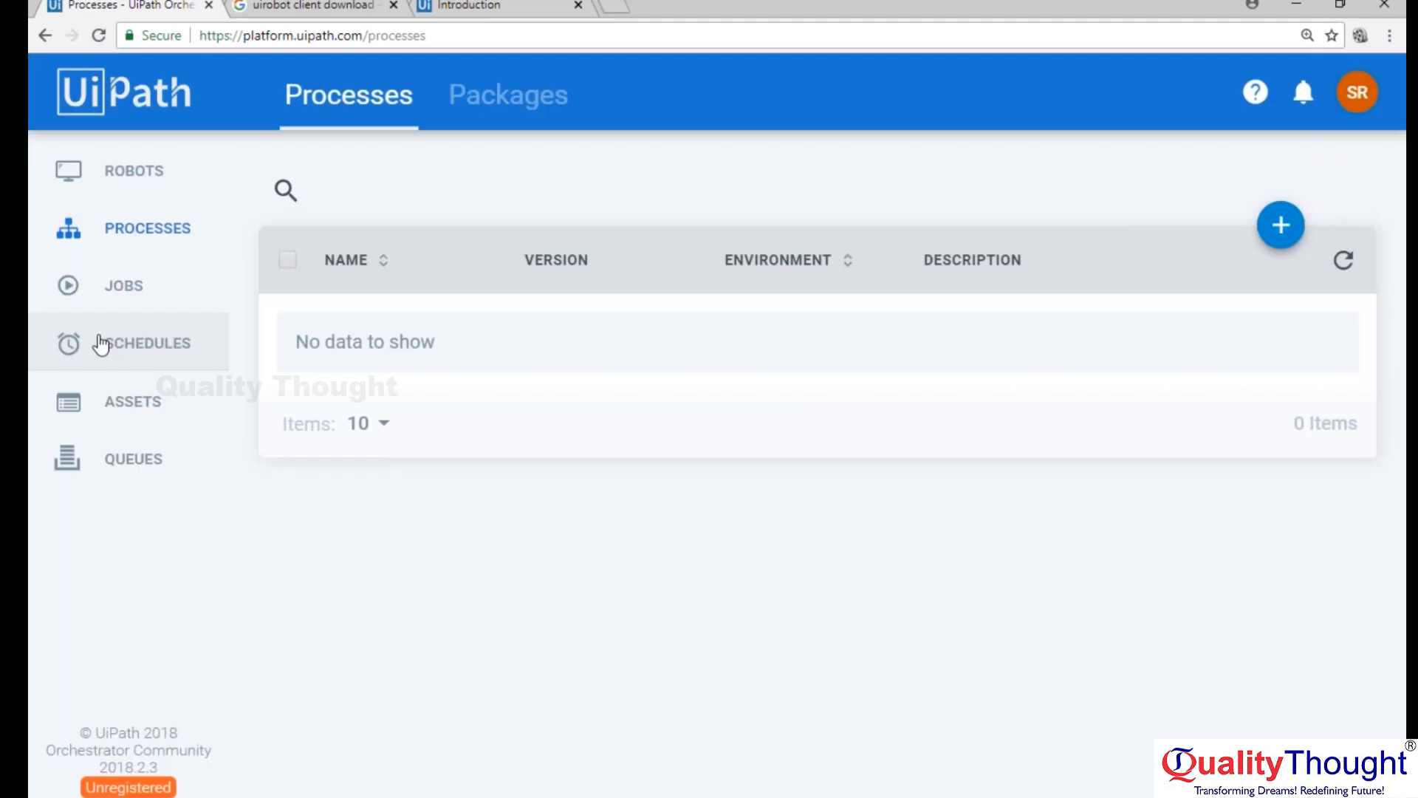
View the Jobs and Schedules pages and go on to the Assets page.
click(125, 287)
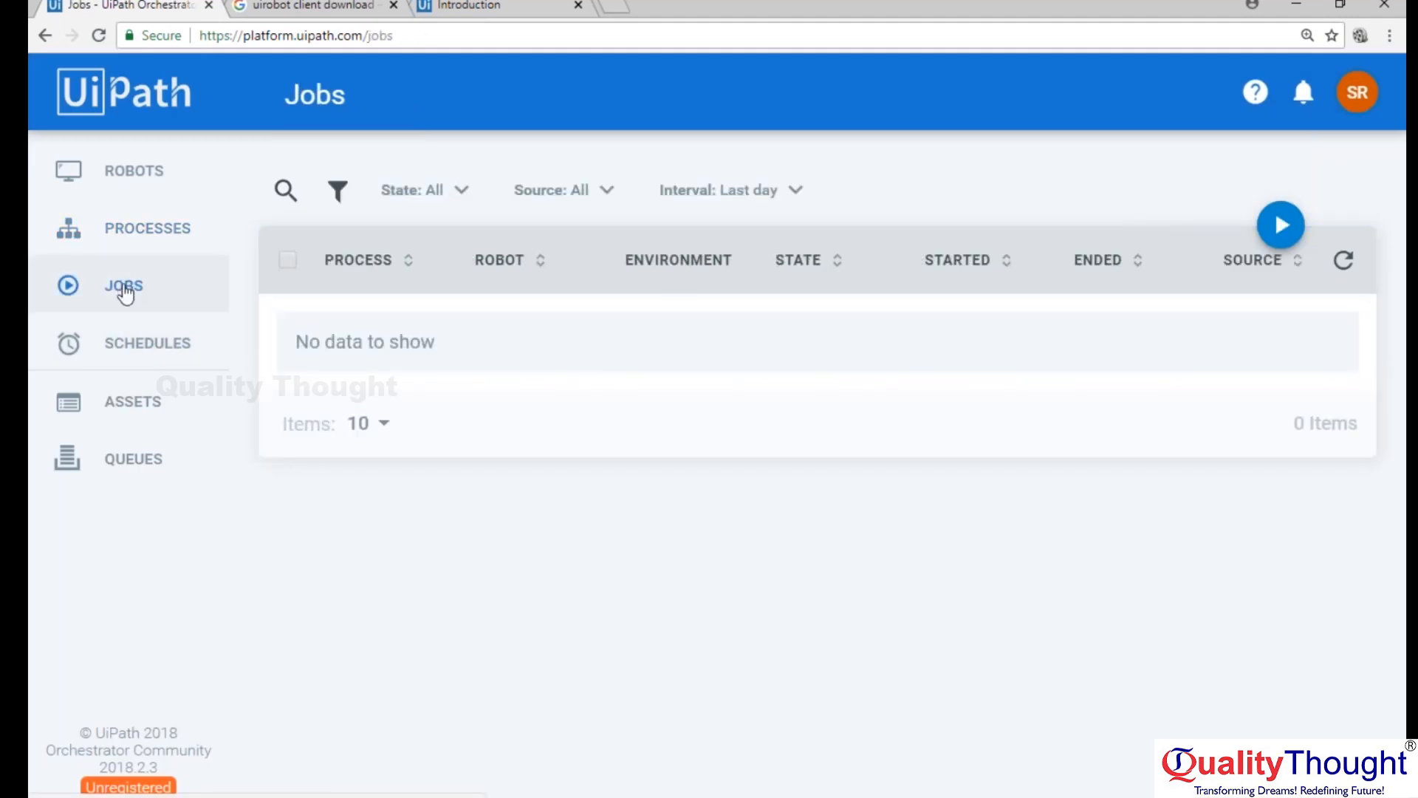
click(143, 347)
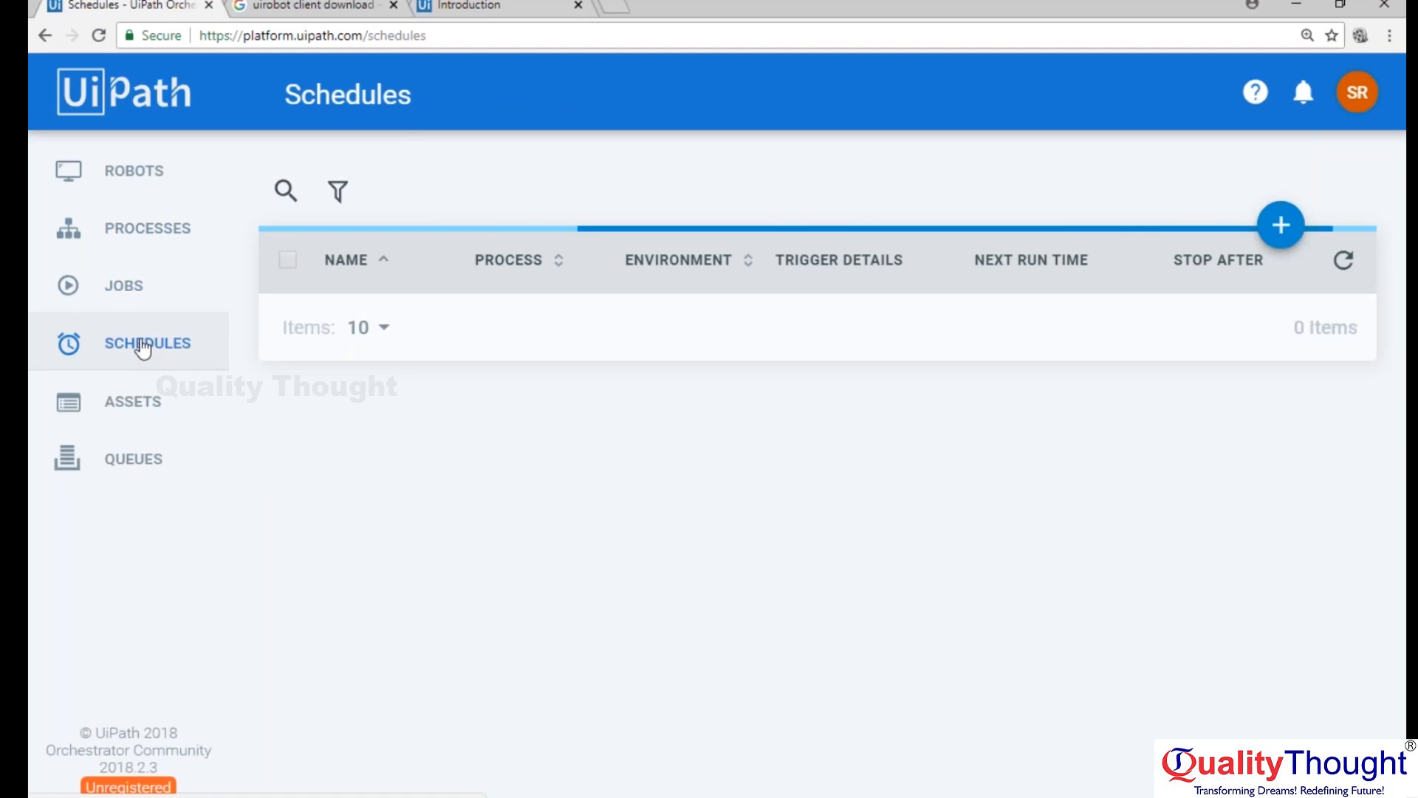
click(146, 420)
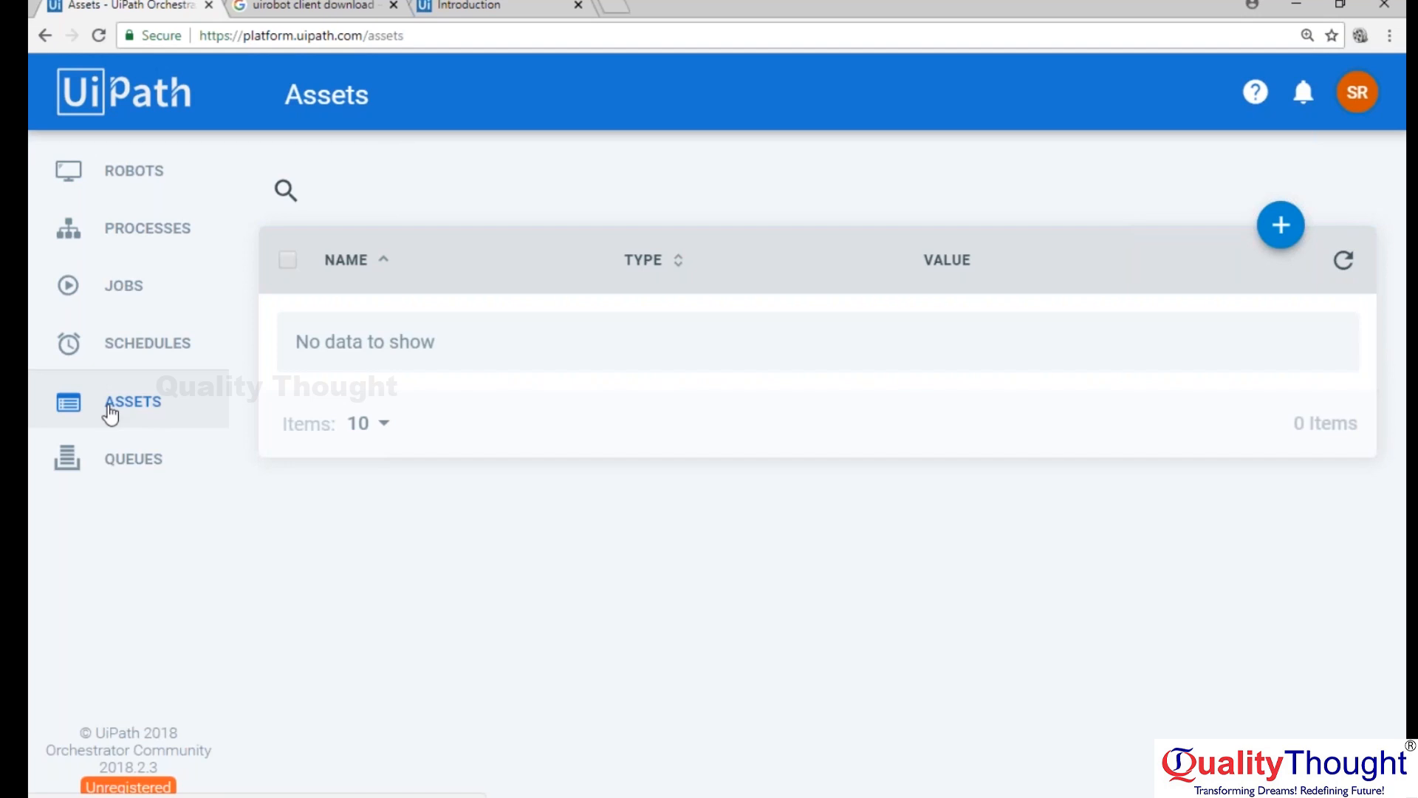
Start a new single-value asset named amazonlogin with the type Credential.
click(1281, 225)
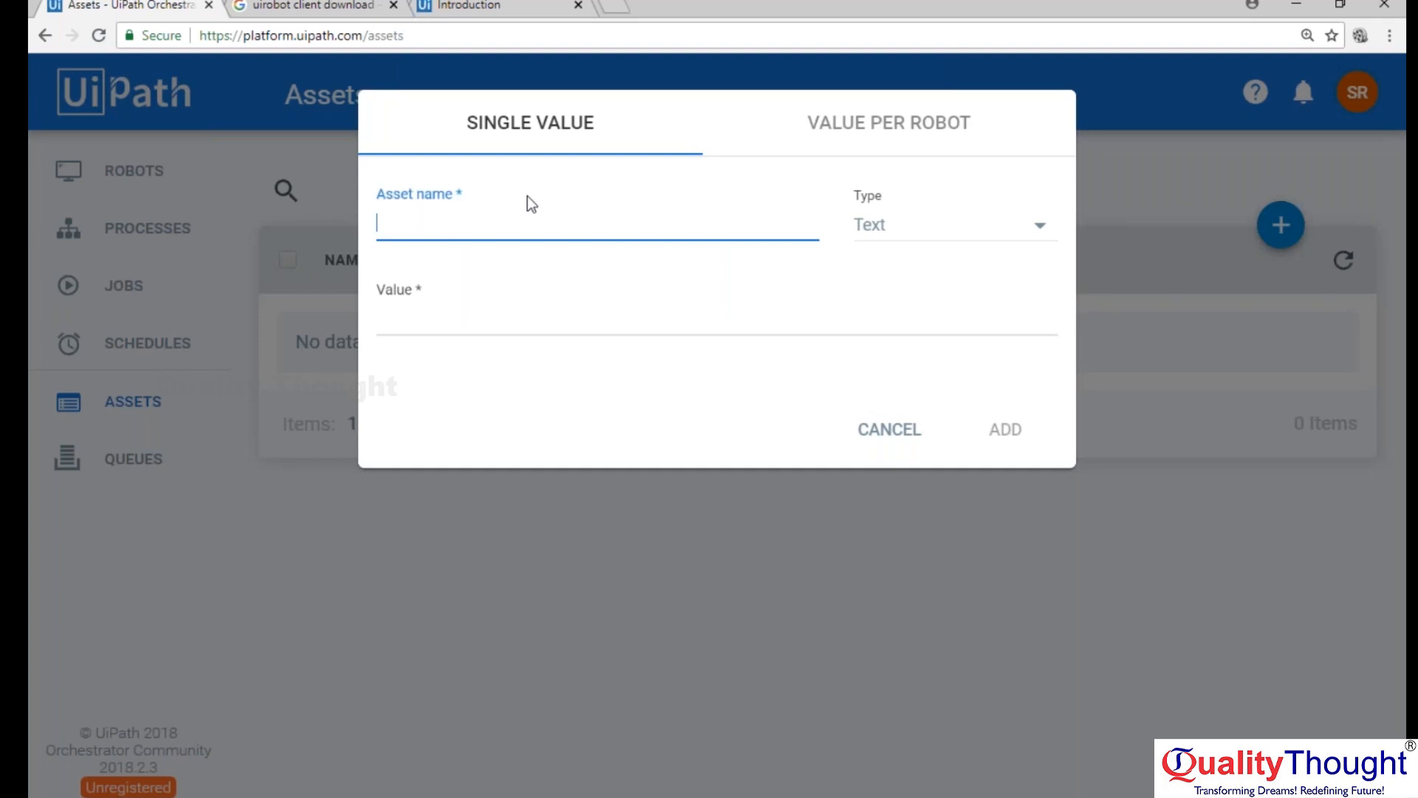
text(amazonlogin)
key(Tab)
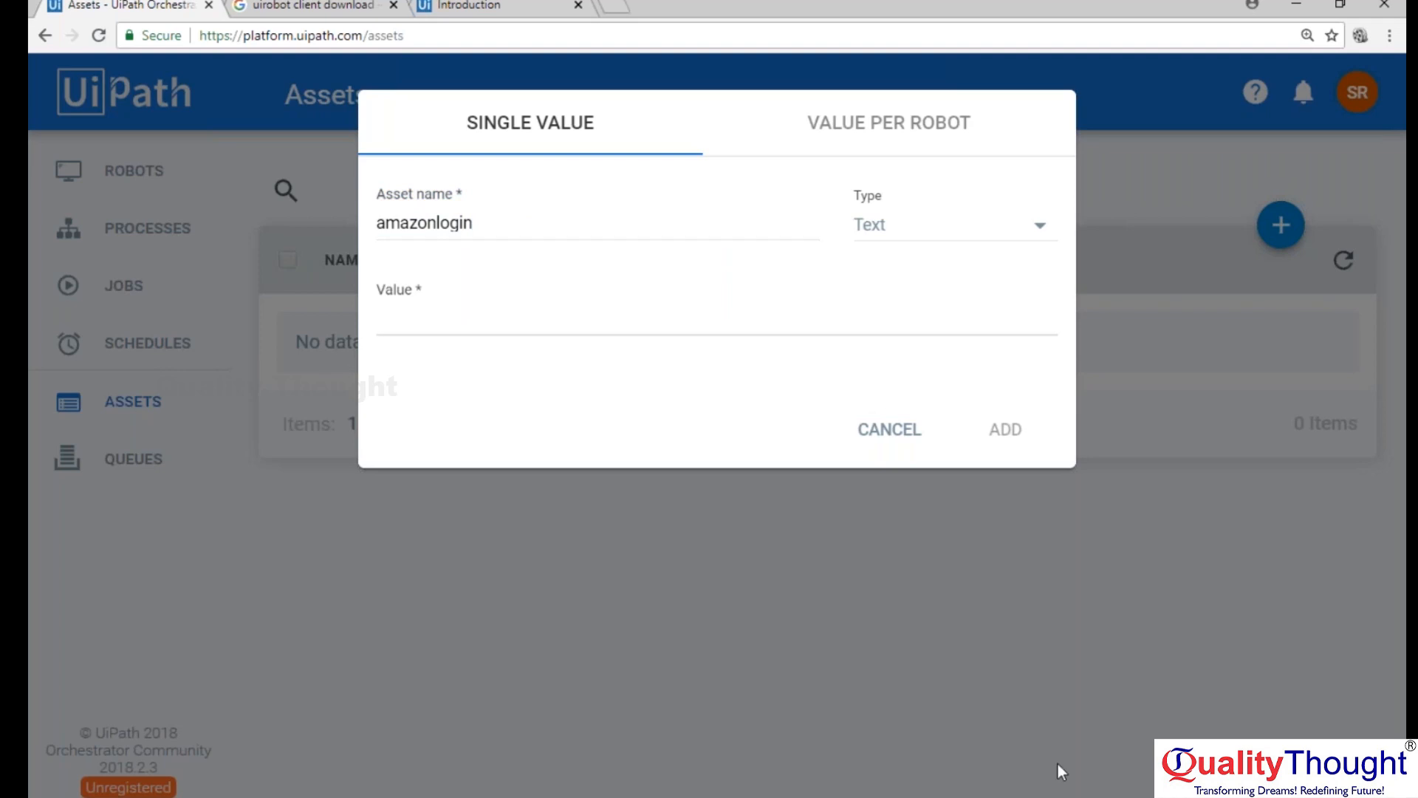
click(1038, 224)
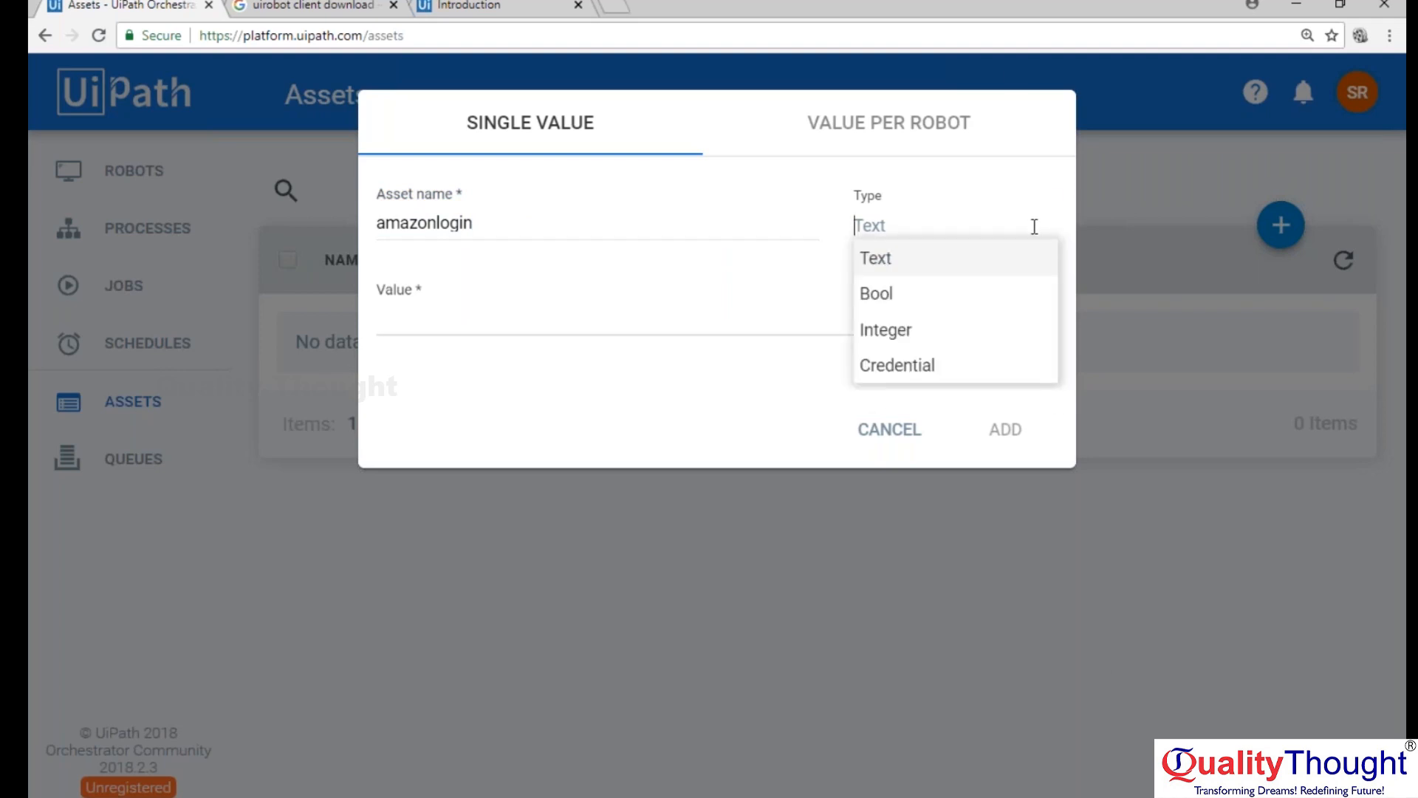
click(921, 366)
Enter the account e-mail as Username and the account password as Password, check the password, and add the asset.
click(454, 323)
key(Tab)
text(**********)
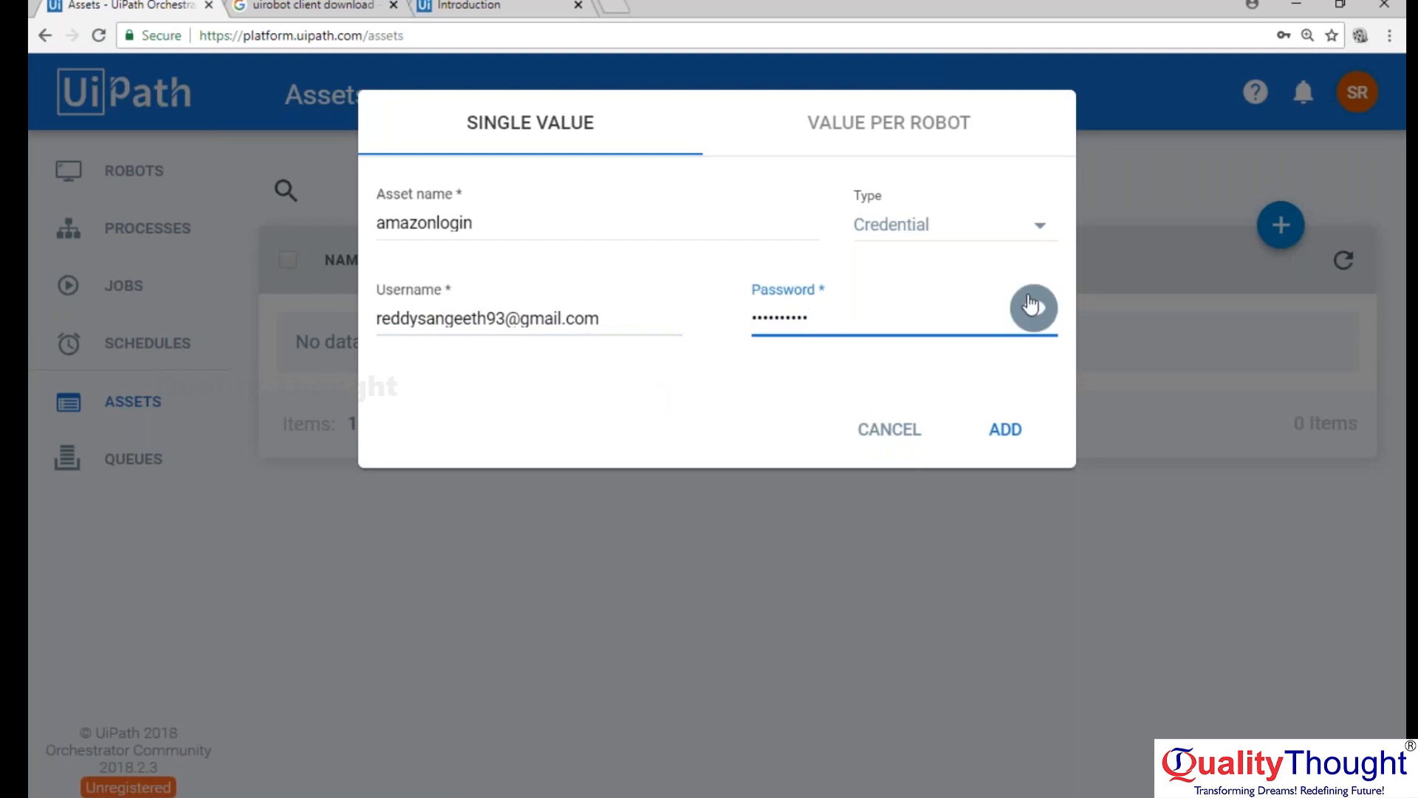
click(1033, 306)
click(1033, 307)
click(1004, 427)
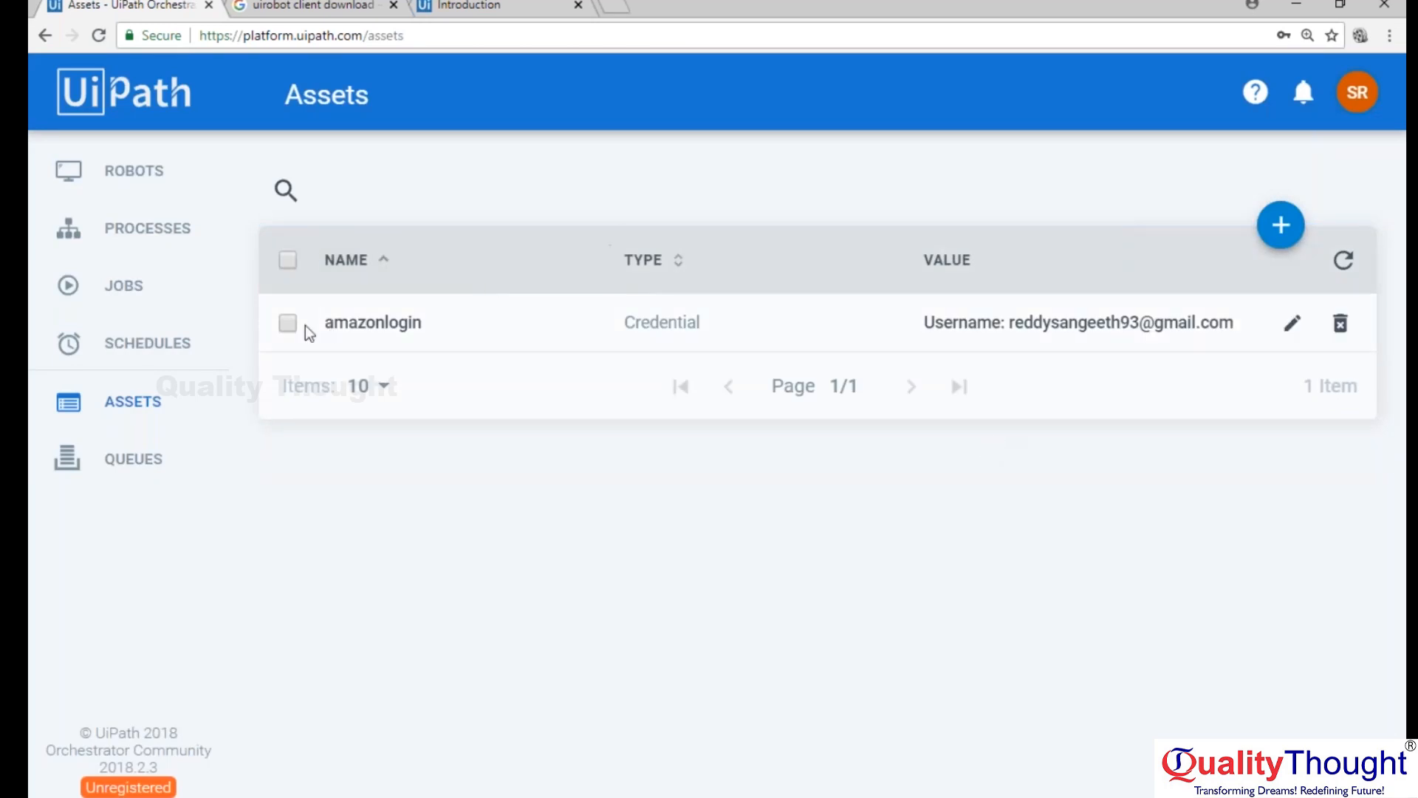
Switch to UiPath Studio, search the activities for "get asset", and add a Get Asset activity below the Message box.
drag(325, 323, 429, 325)
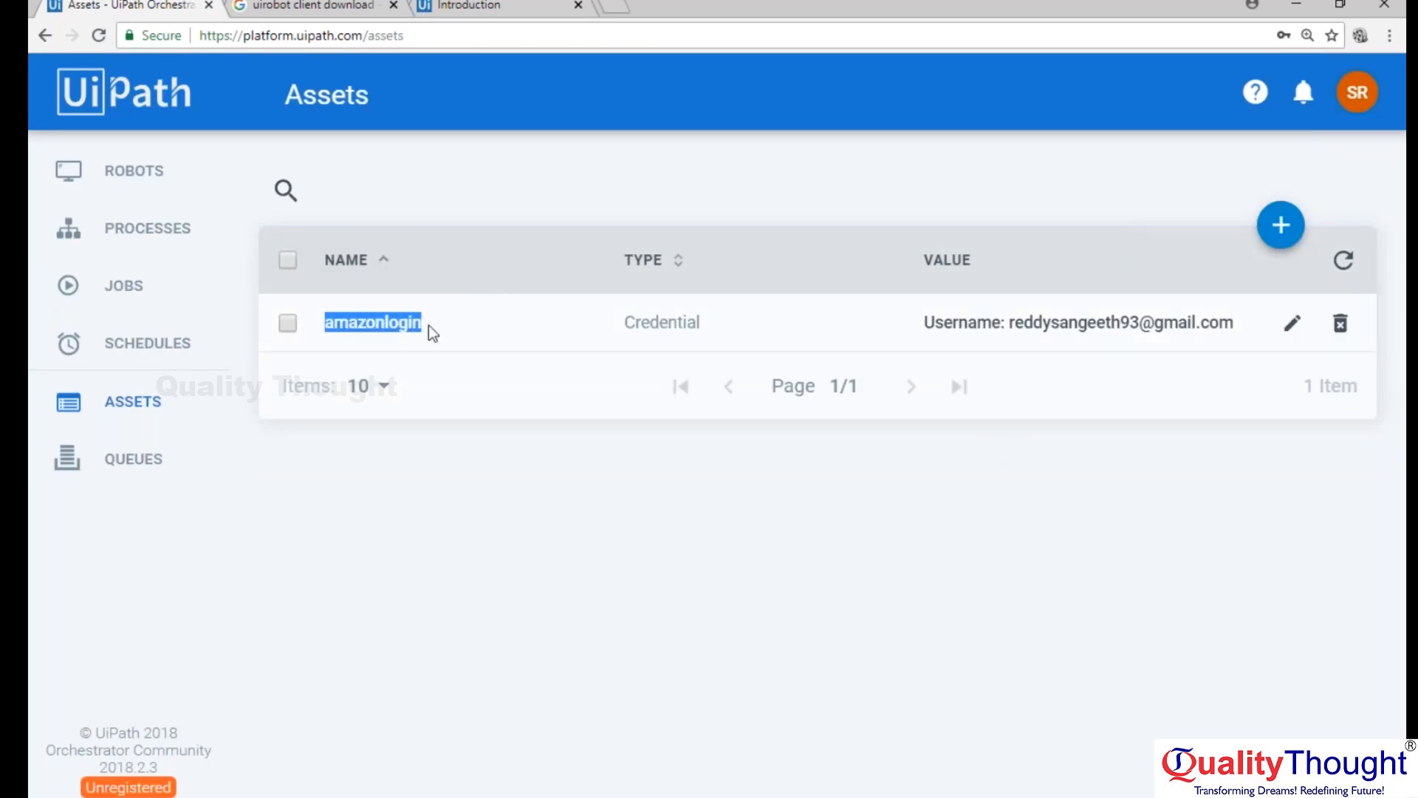
click(443, 323)
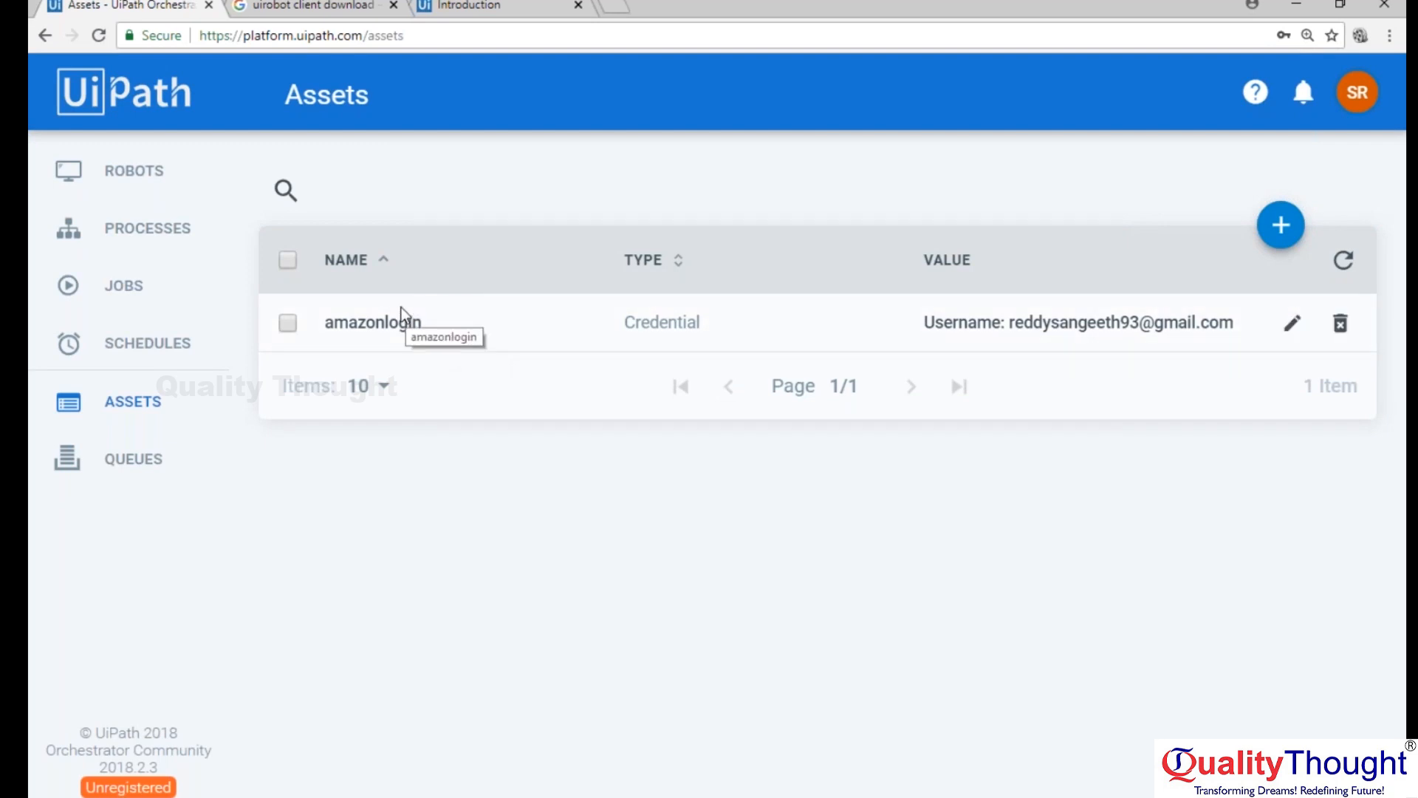
click(616, 796)
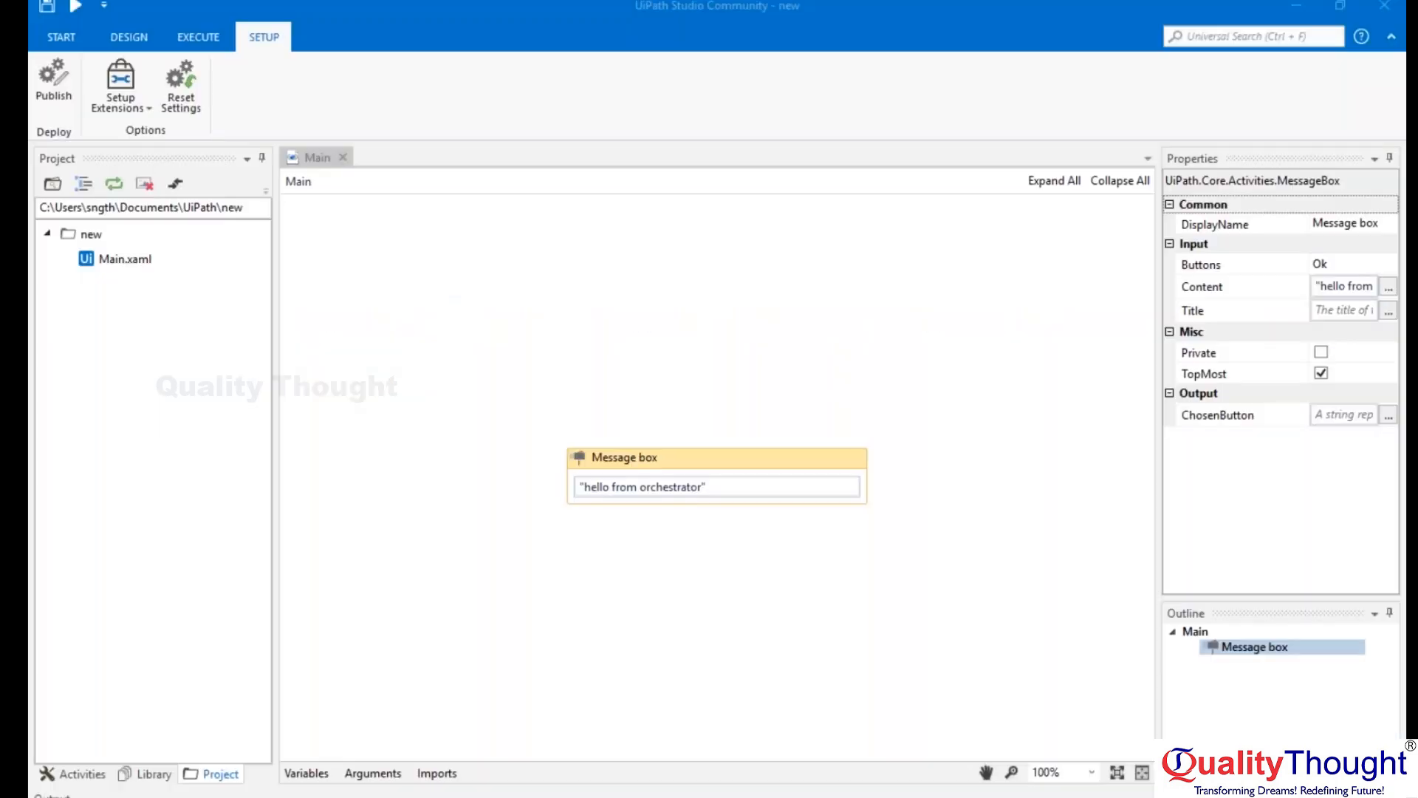
click(74, 773)
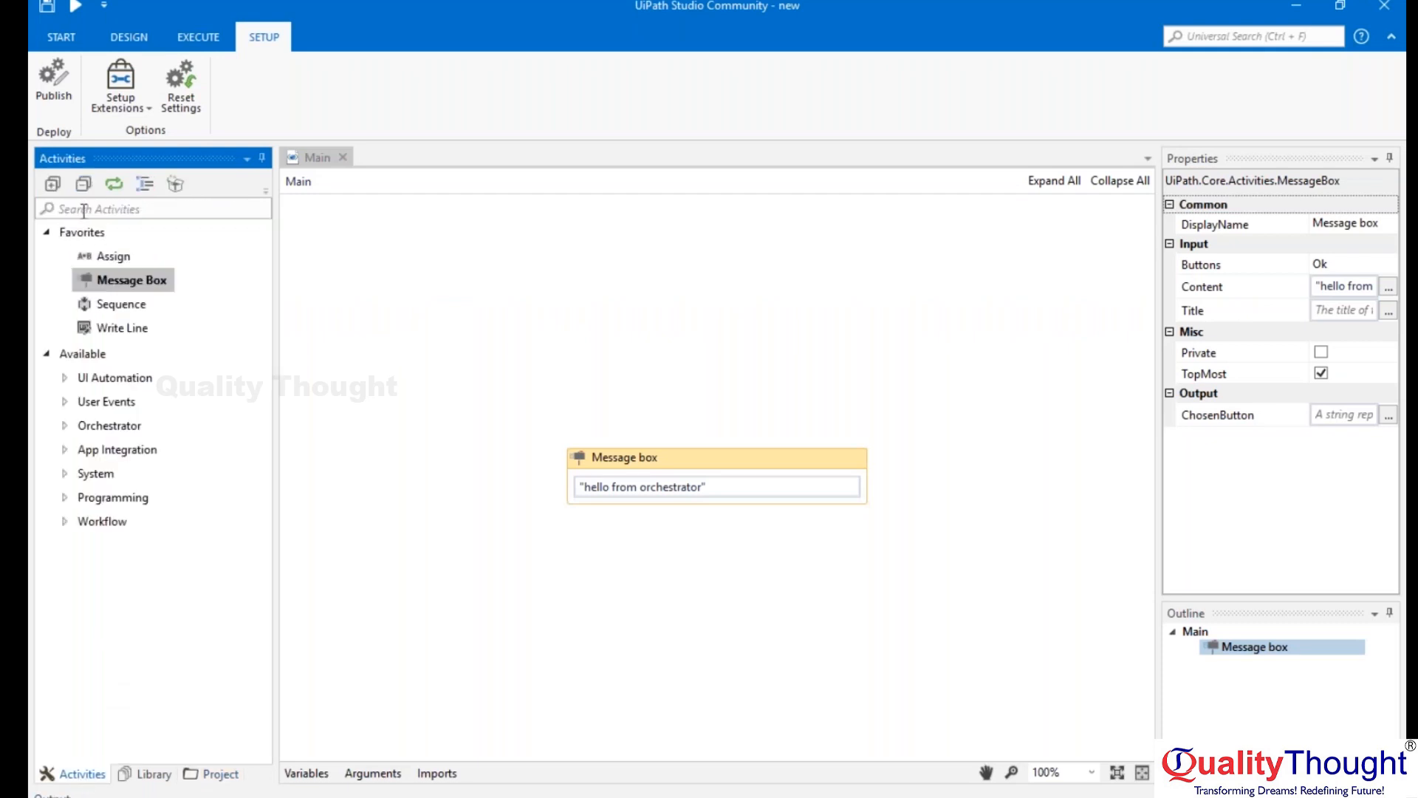
text(get asset)
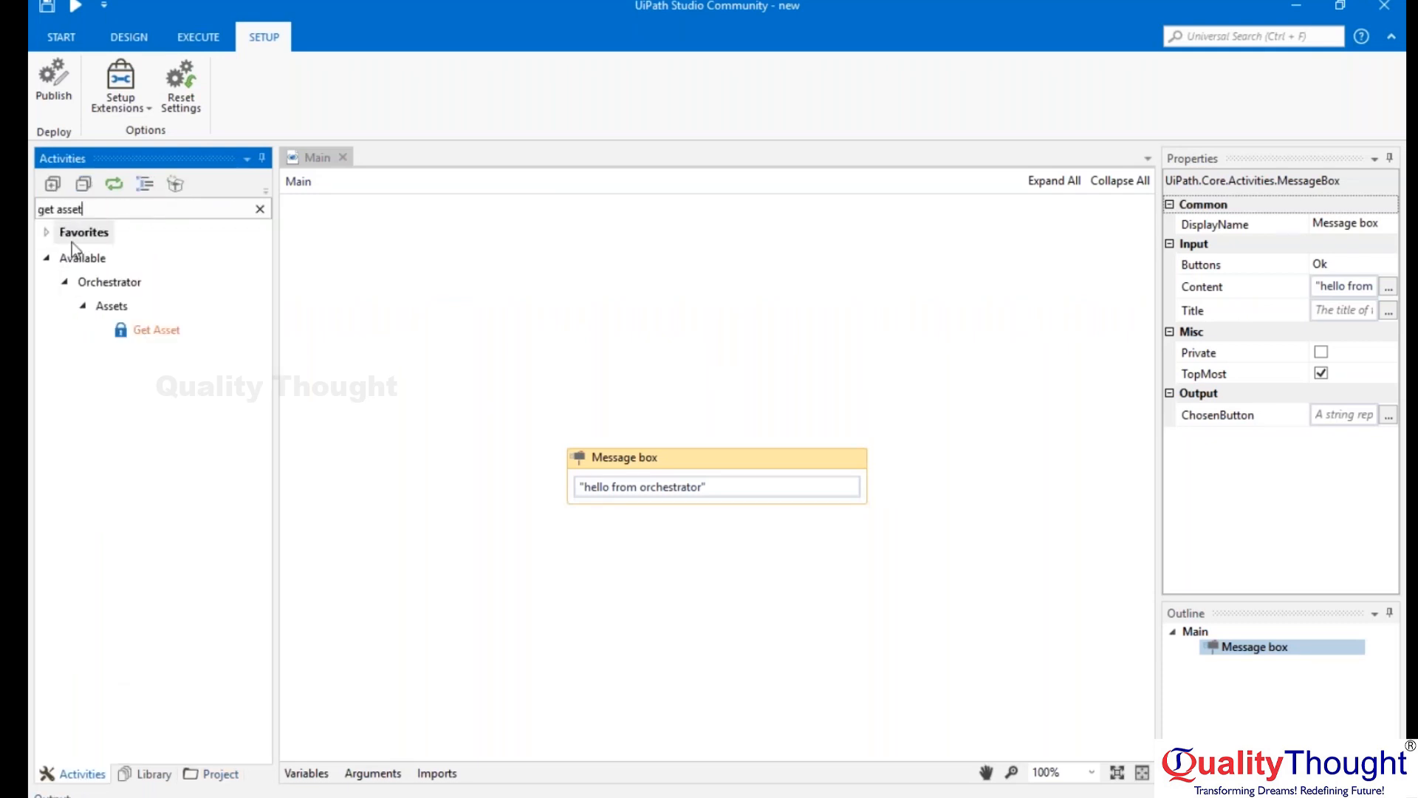
drag(133, 332, 674, 529)
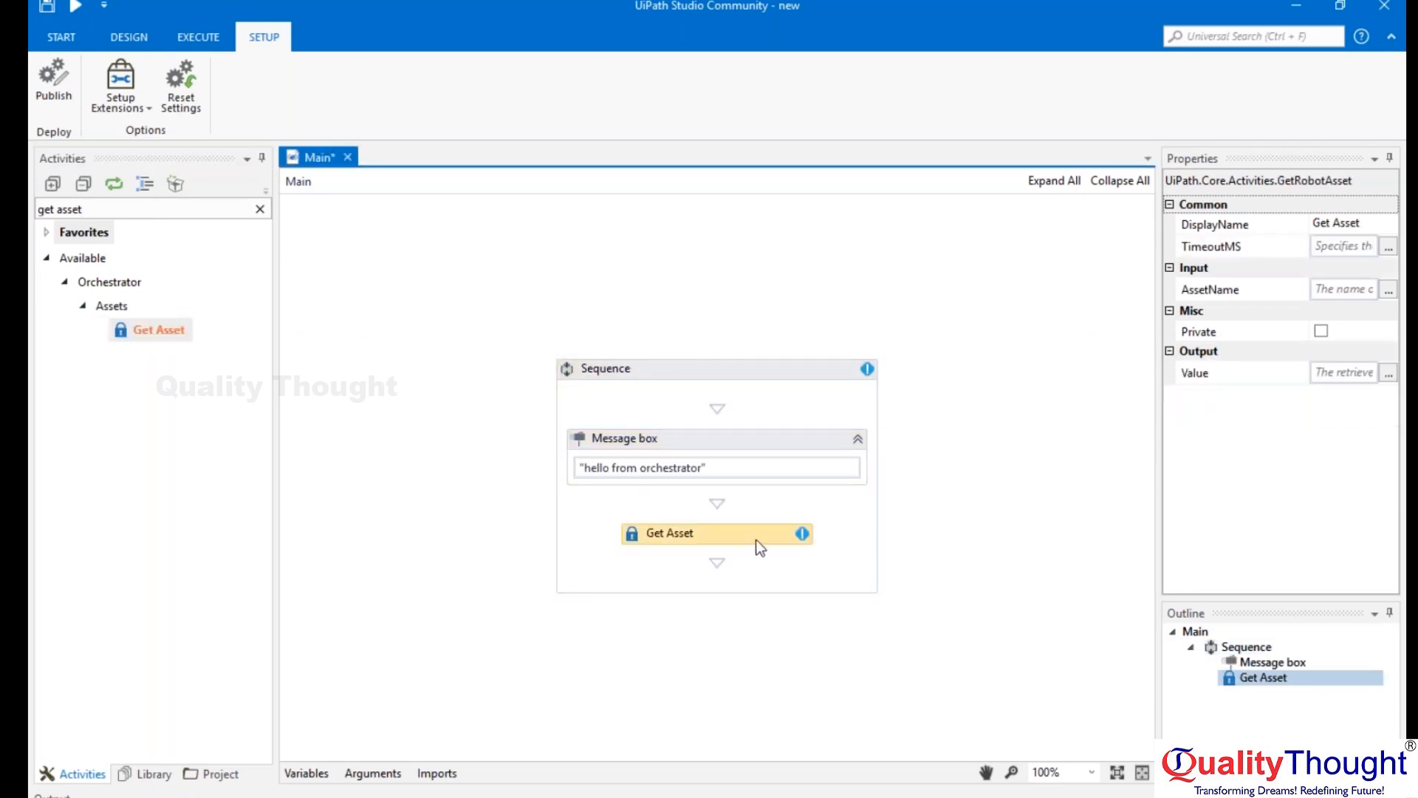
click(1388, 290)
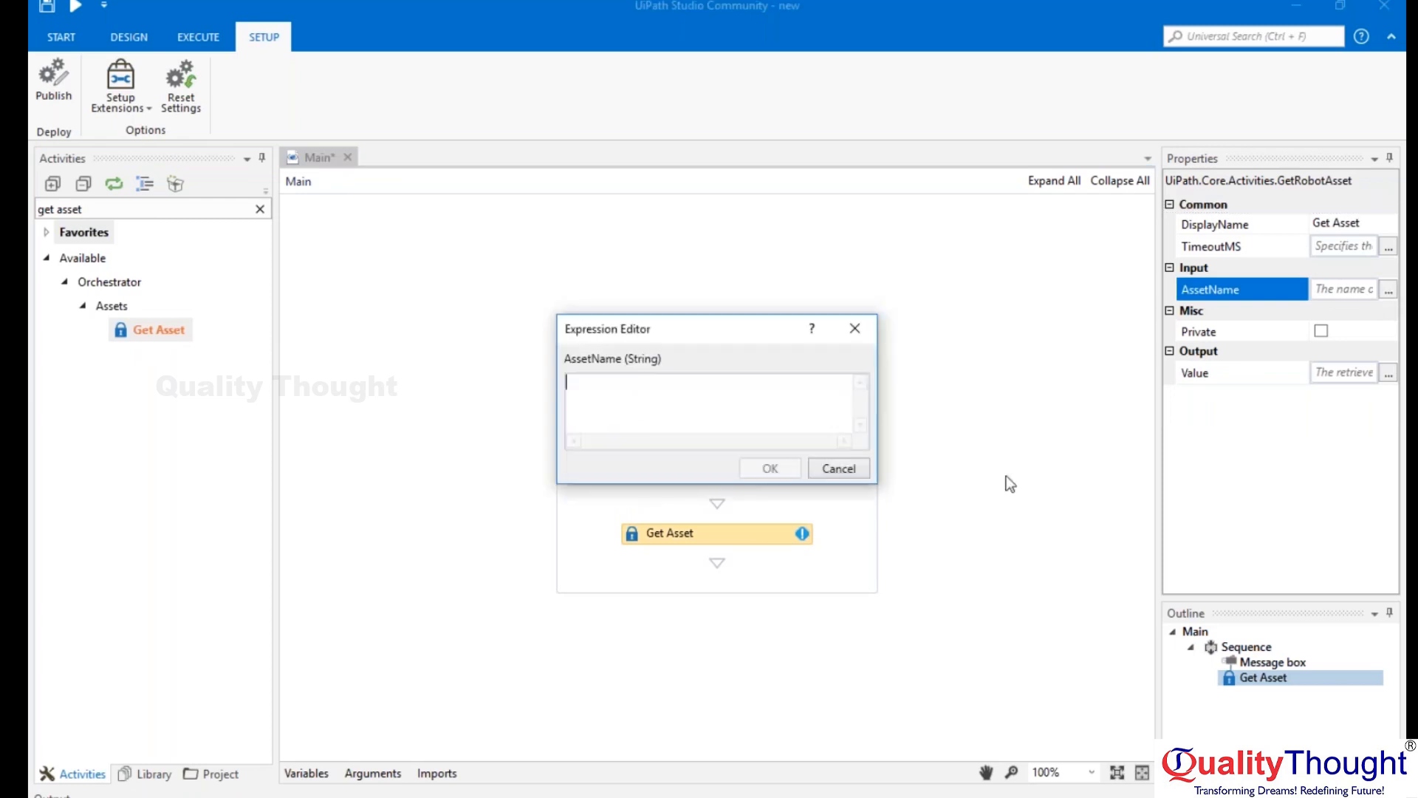
text(amazon)
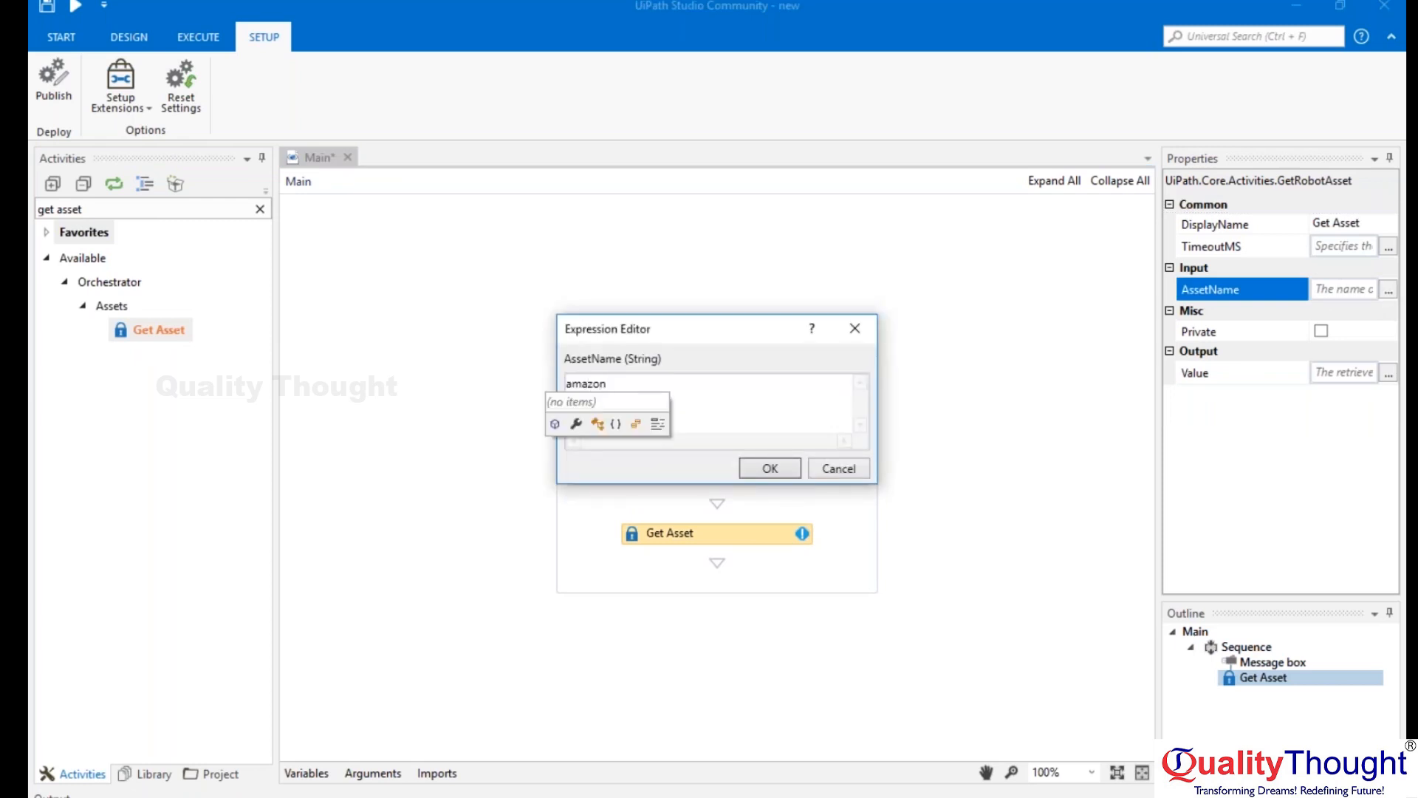
text(login)
key(Left)
key(Left)
key(Left)
key(Left)
key(Left)
key(super+Left)
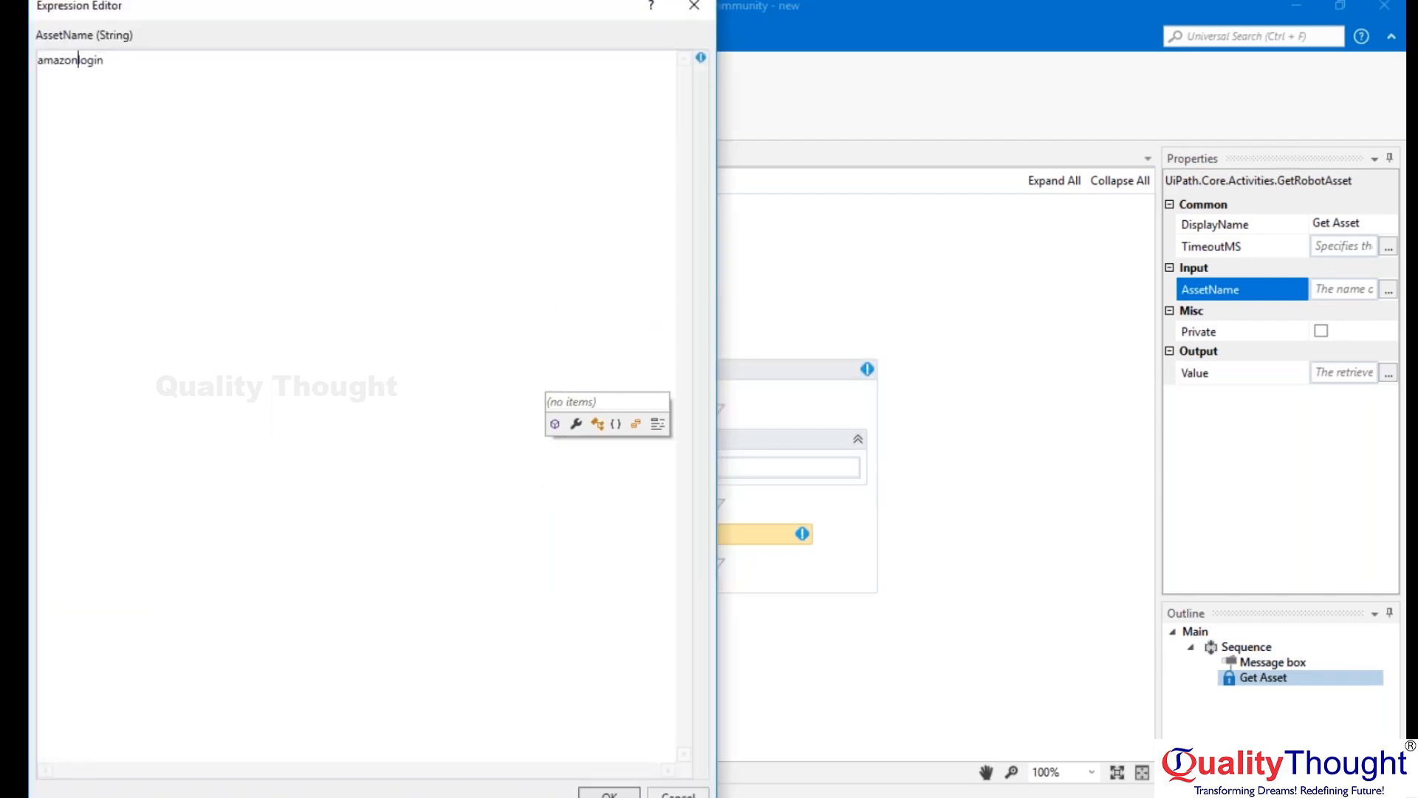
key(super)
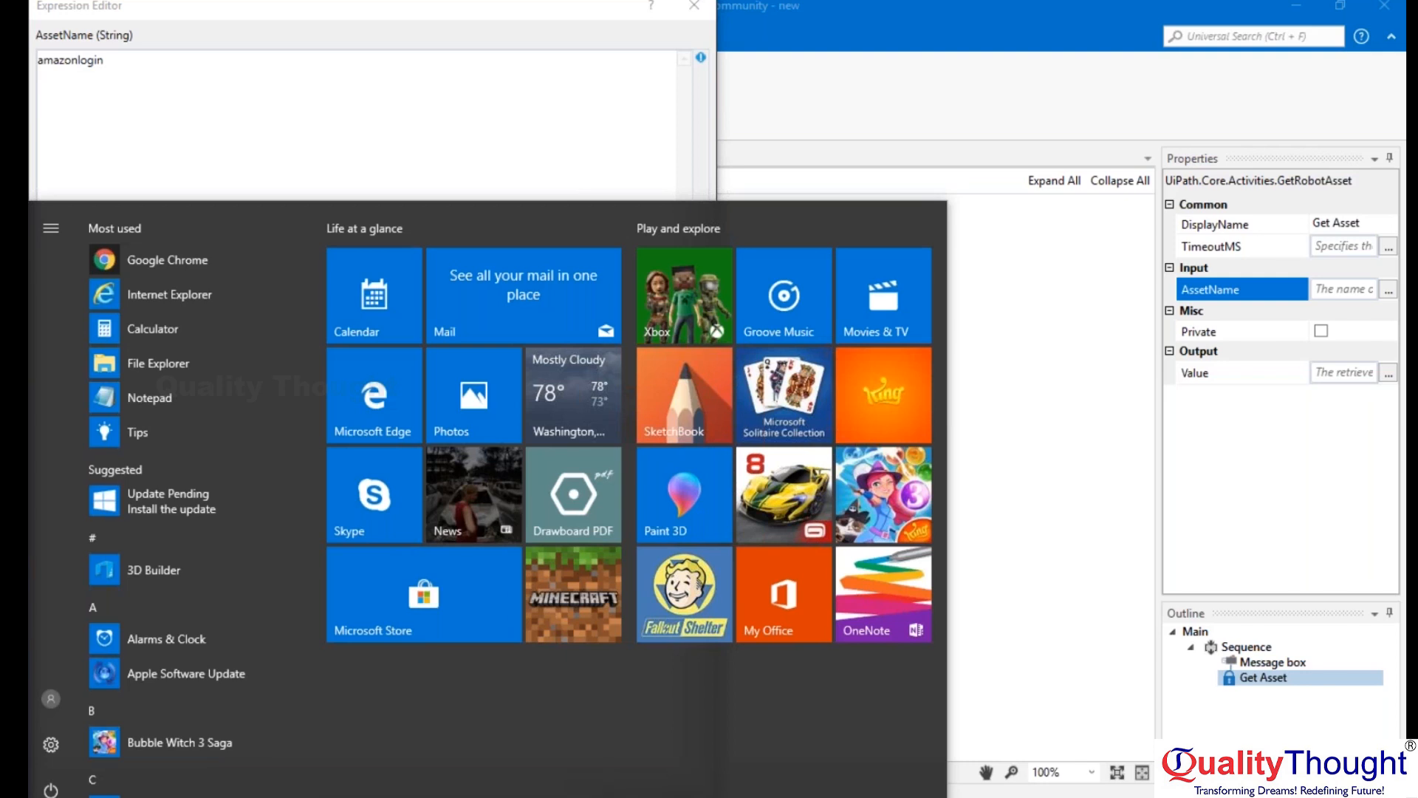
click(695, 9)
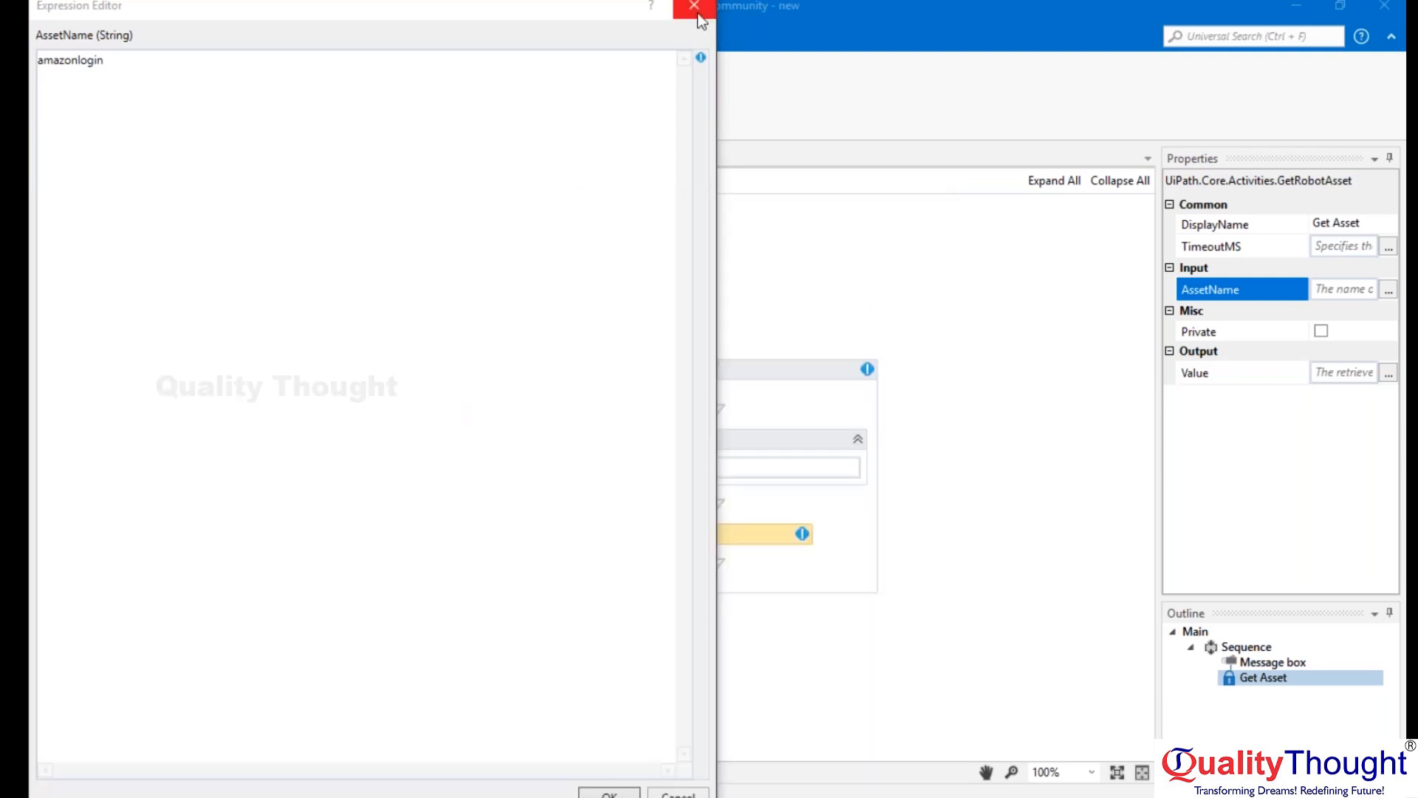
Set the Get Asset activity's AssetName to "amazonlogin" in quotation marks, leaving its output Value empty.
click(1389, 291)
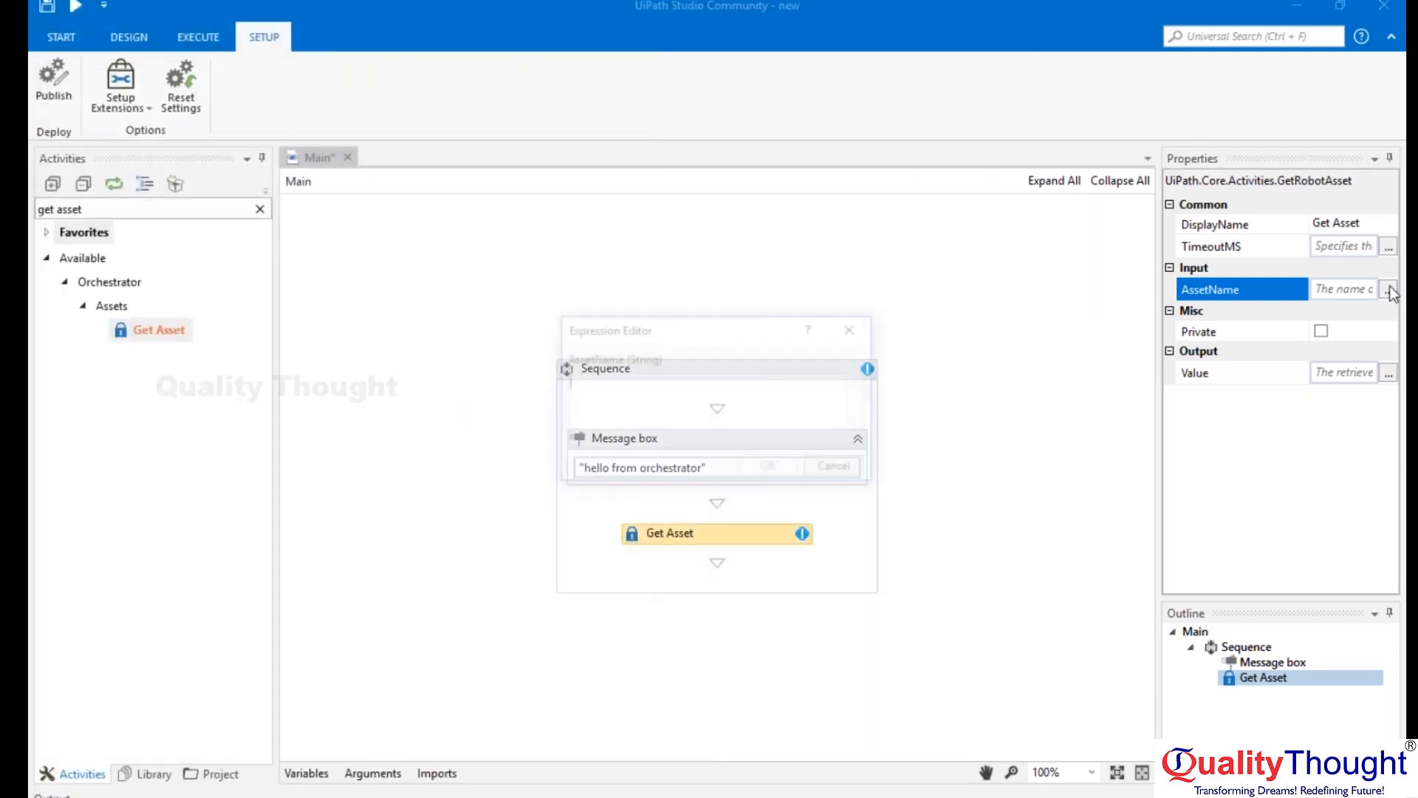
text("amazonlogin)
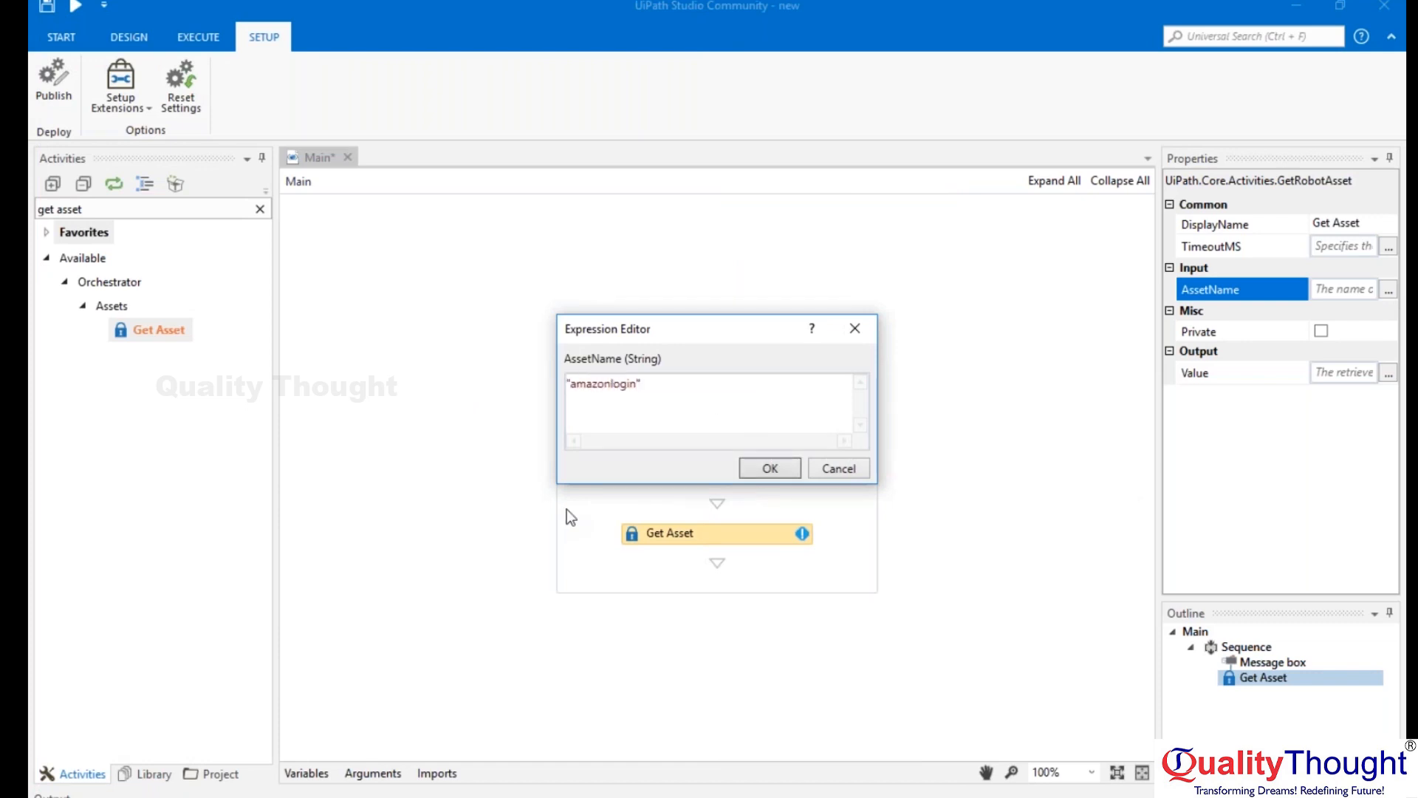
click(770, 468)
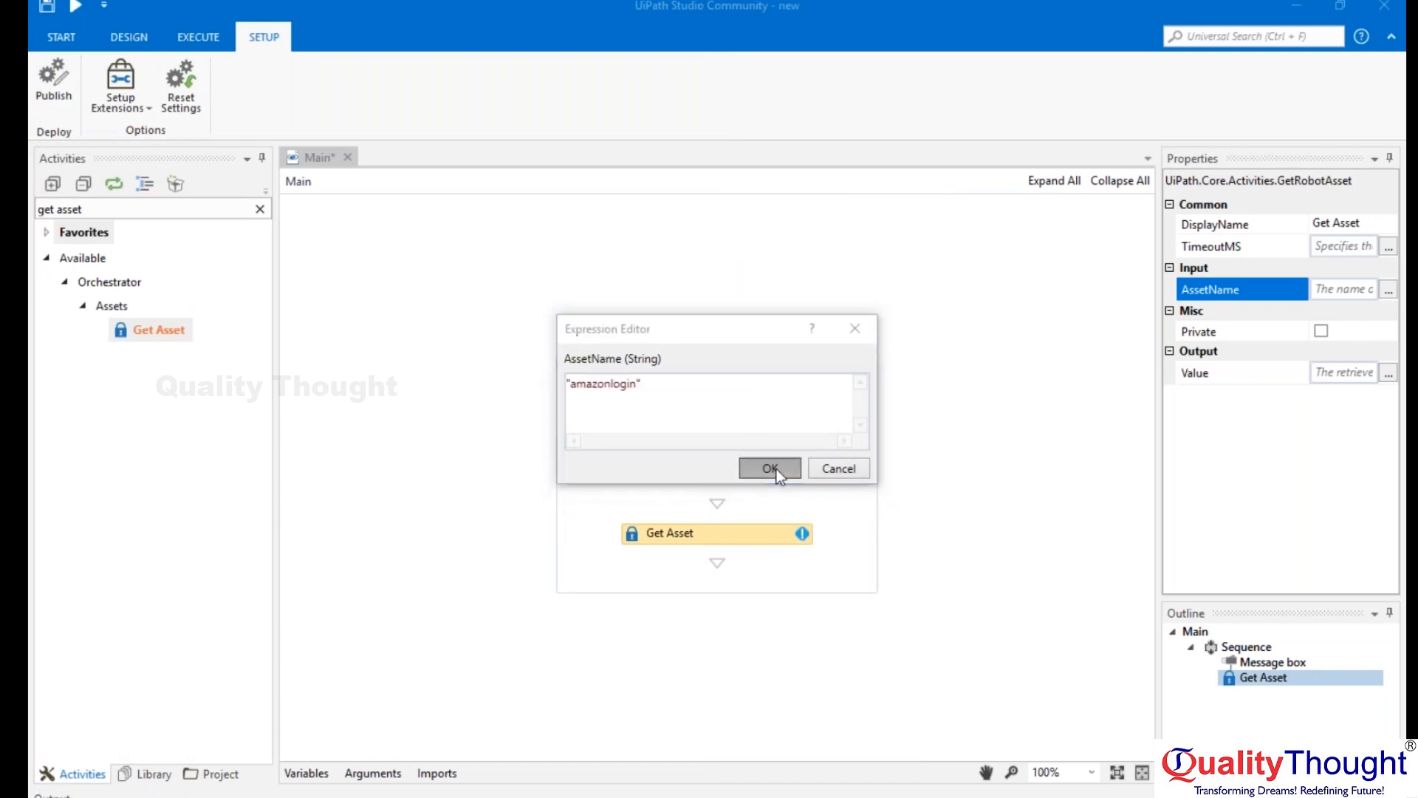
click(1355, 373)
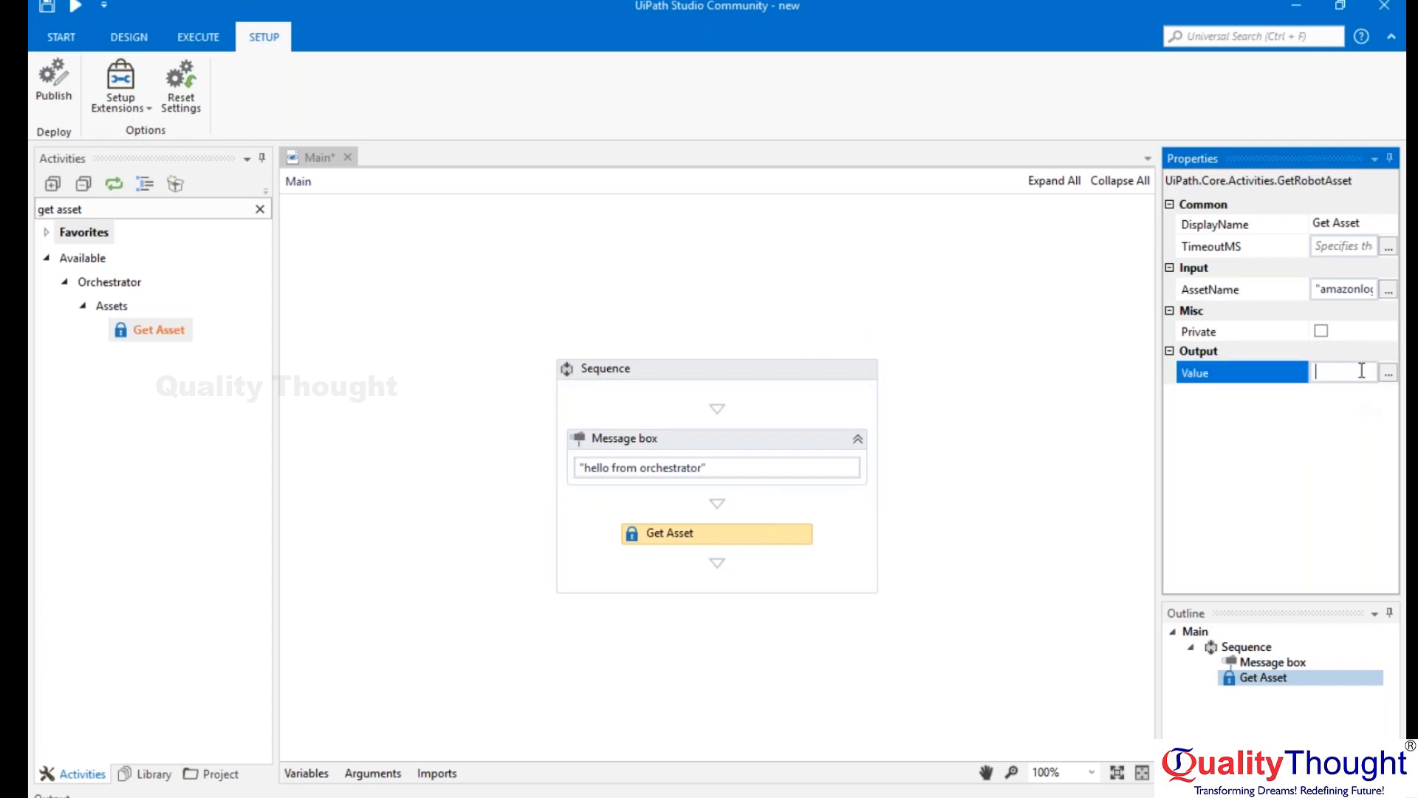
click(929, 507)
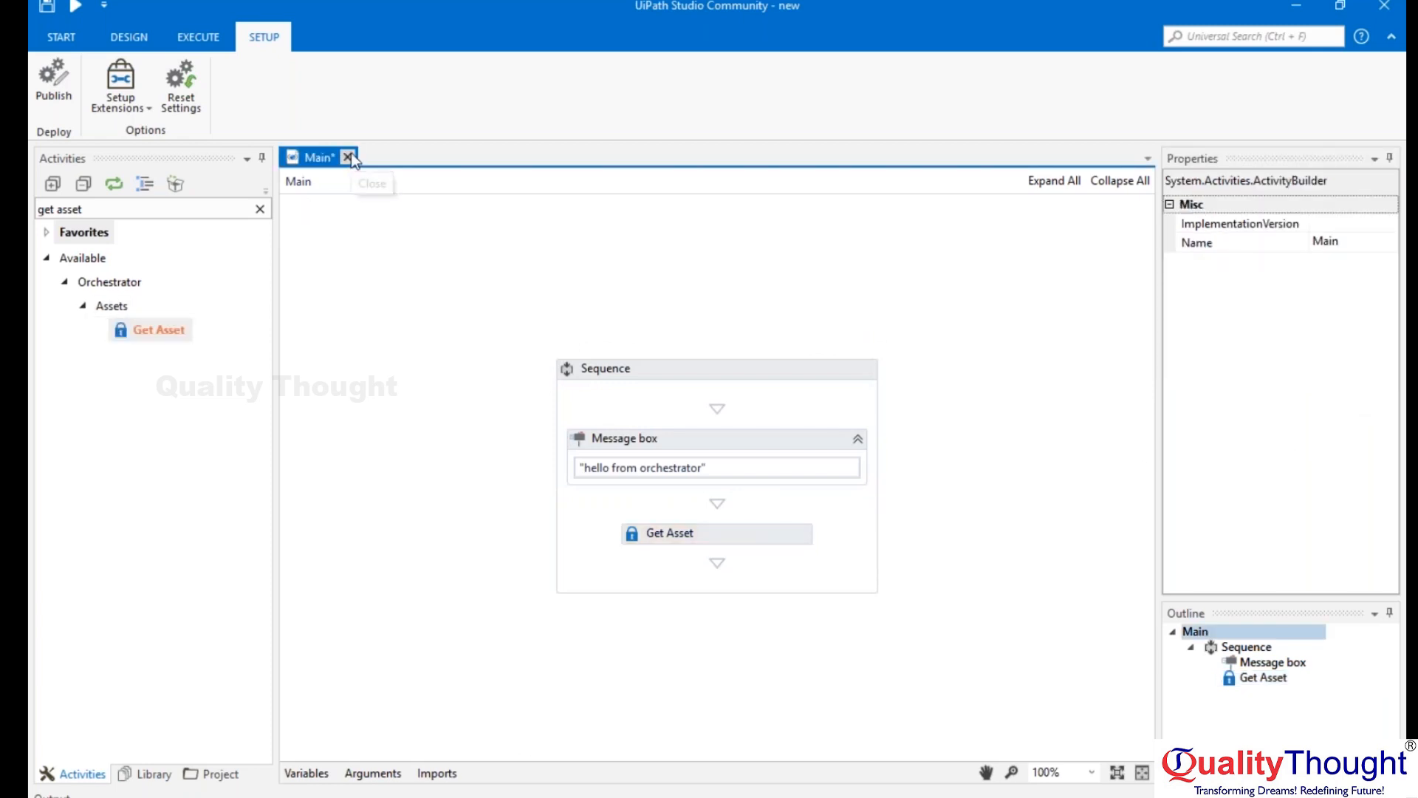
Switch to Orchestrator's Assets page, inspect the amazonlogin asset's editable Username and Password fields, and cancel without updating.
click(639, 794)
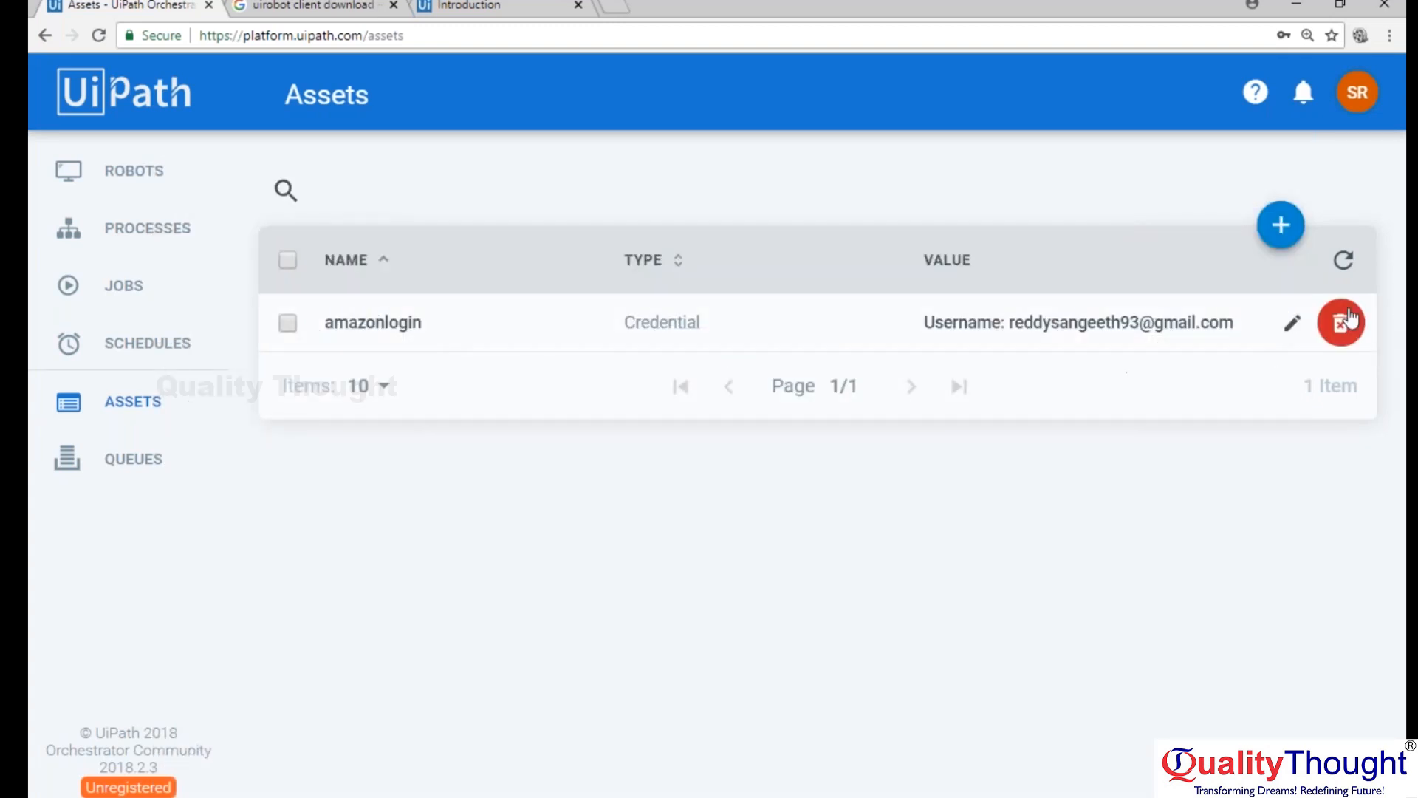
click(1293, 322)
click(609, 325)
click(882, 310)
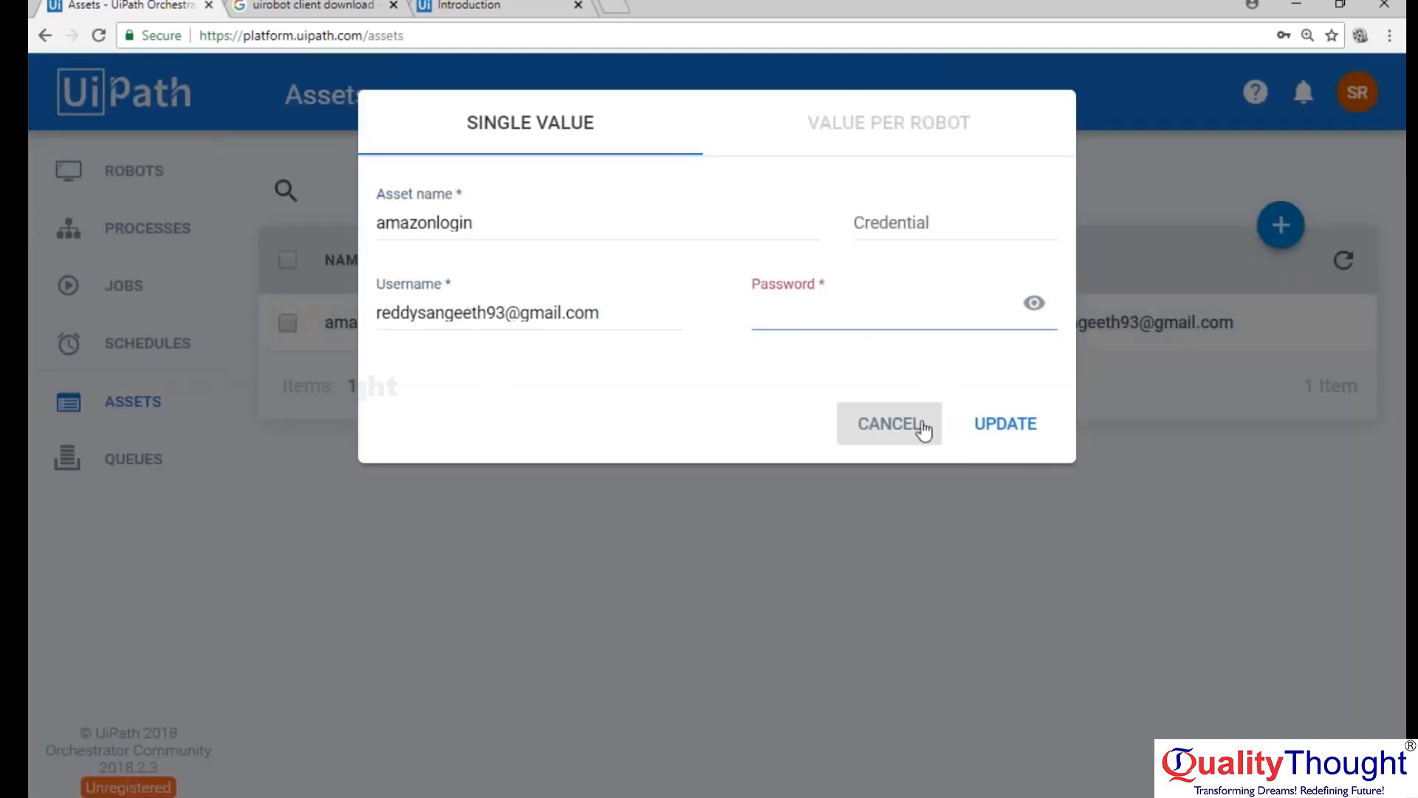
click(889, 424)
Switch back to UiPath Studio, delete the Get Asset activity from the sequence, and save the Main workflow.
click(625, 793)
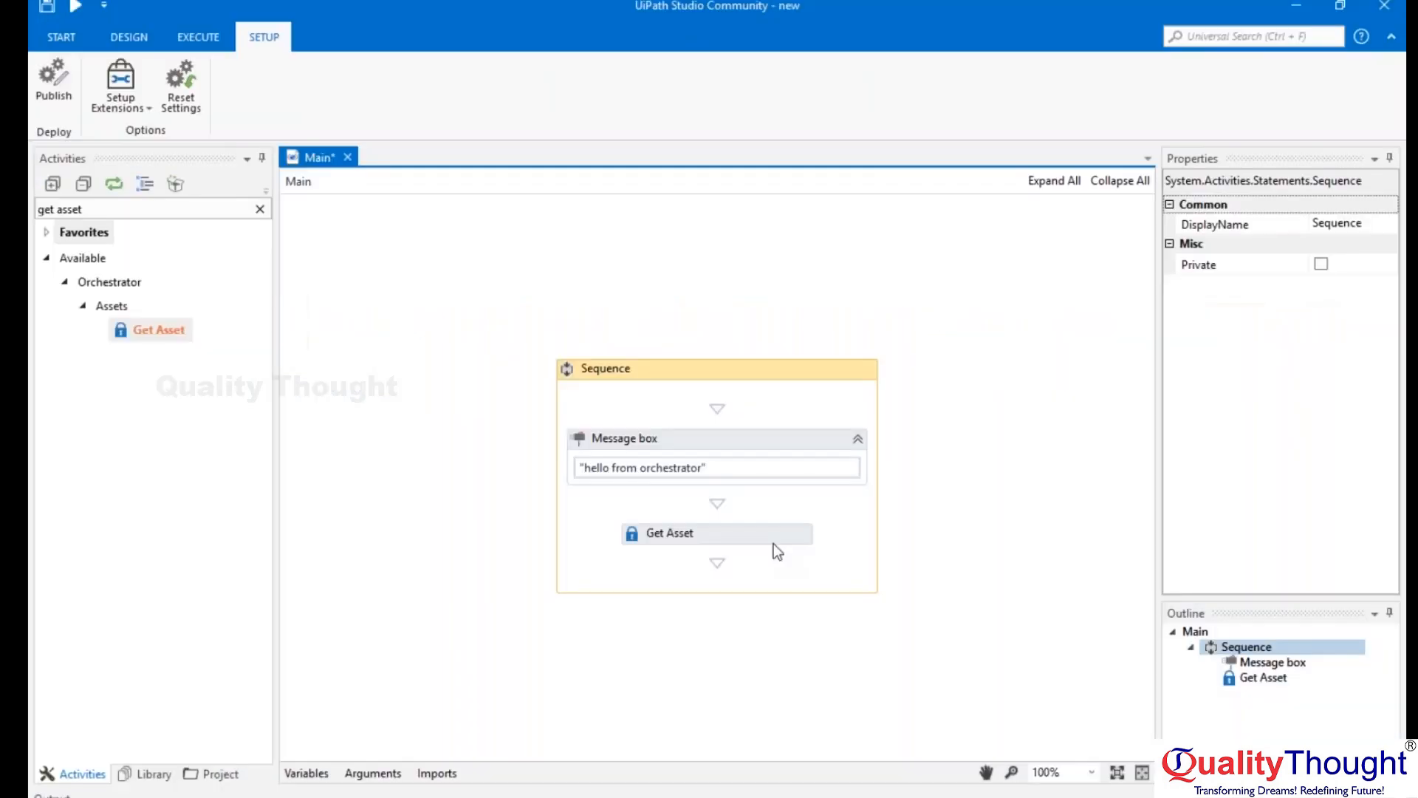
click(771, 535)
right_click(768, 535)
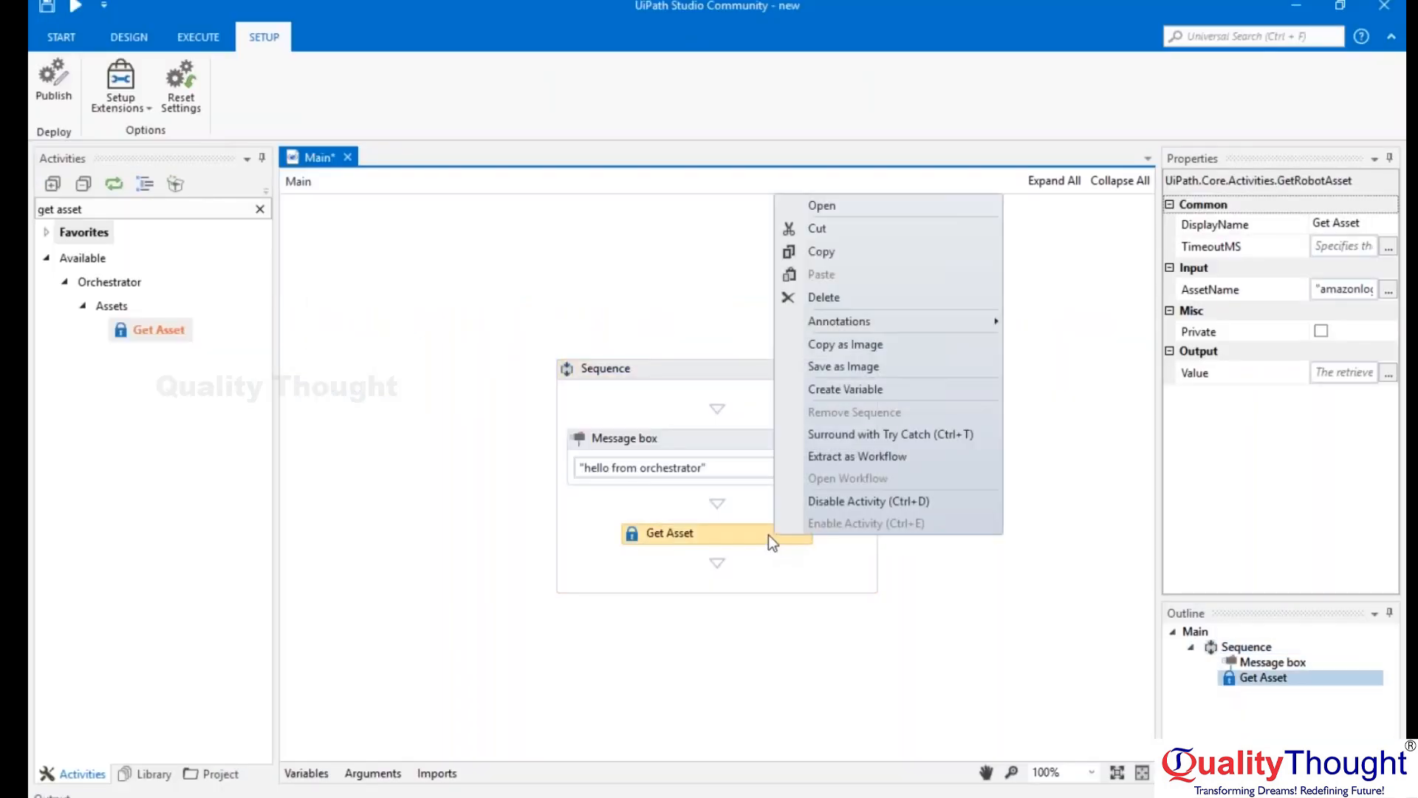
click(836, 296)
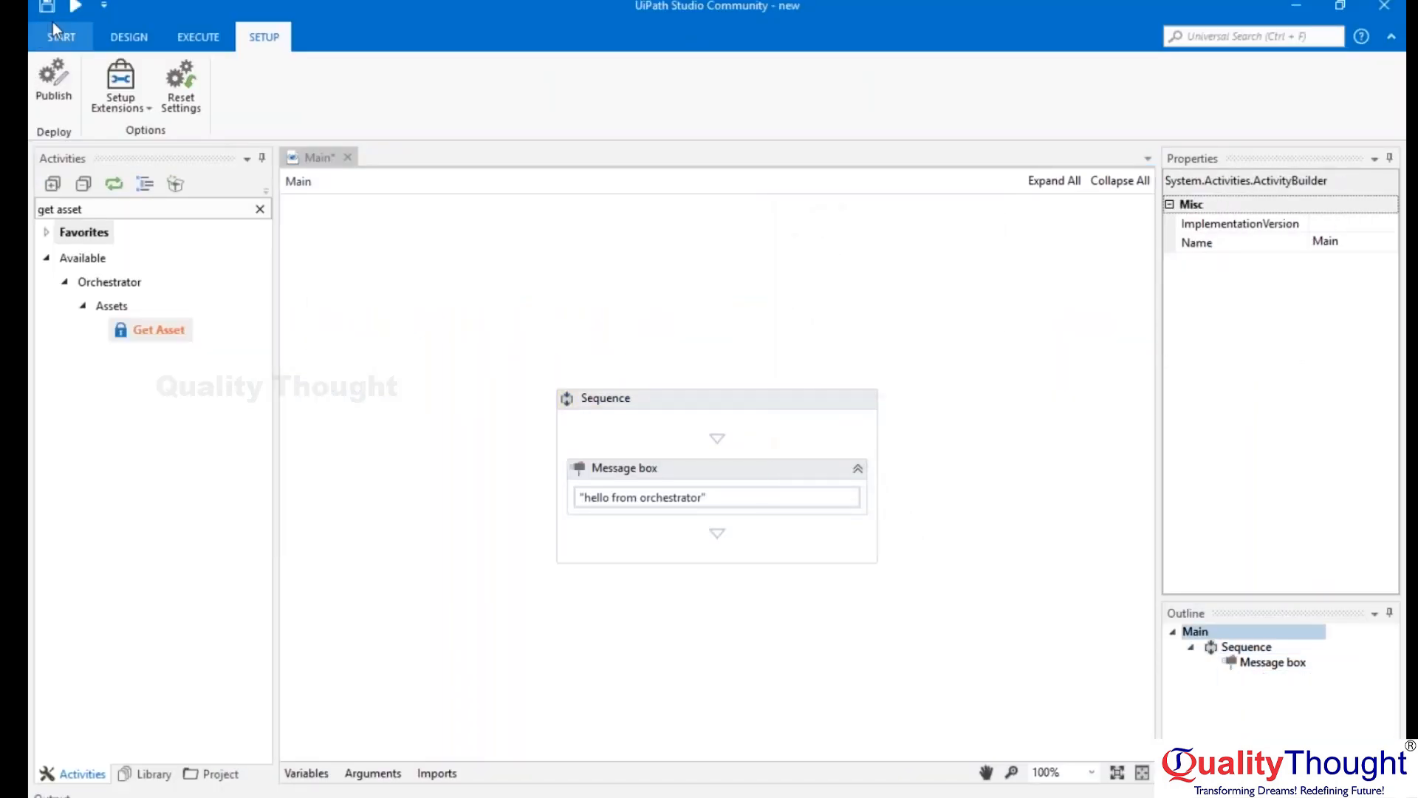
click(140, 41)
click(86, 73)
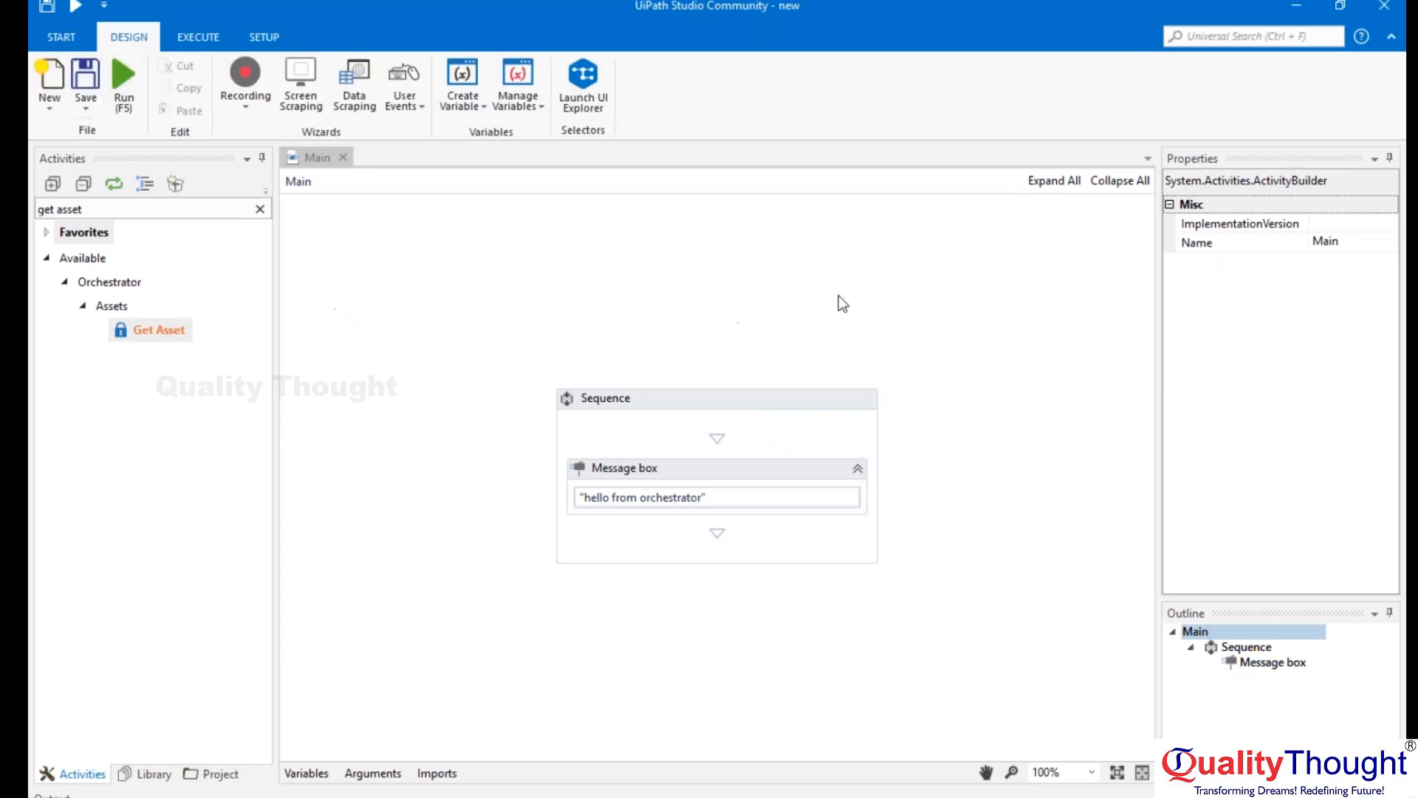
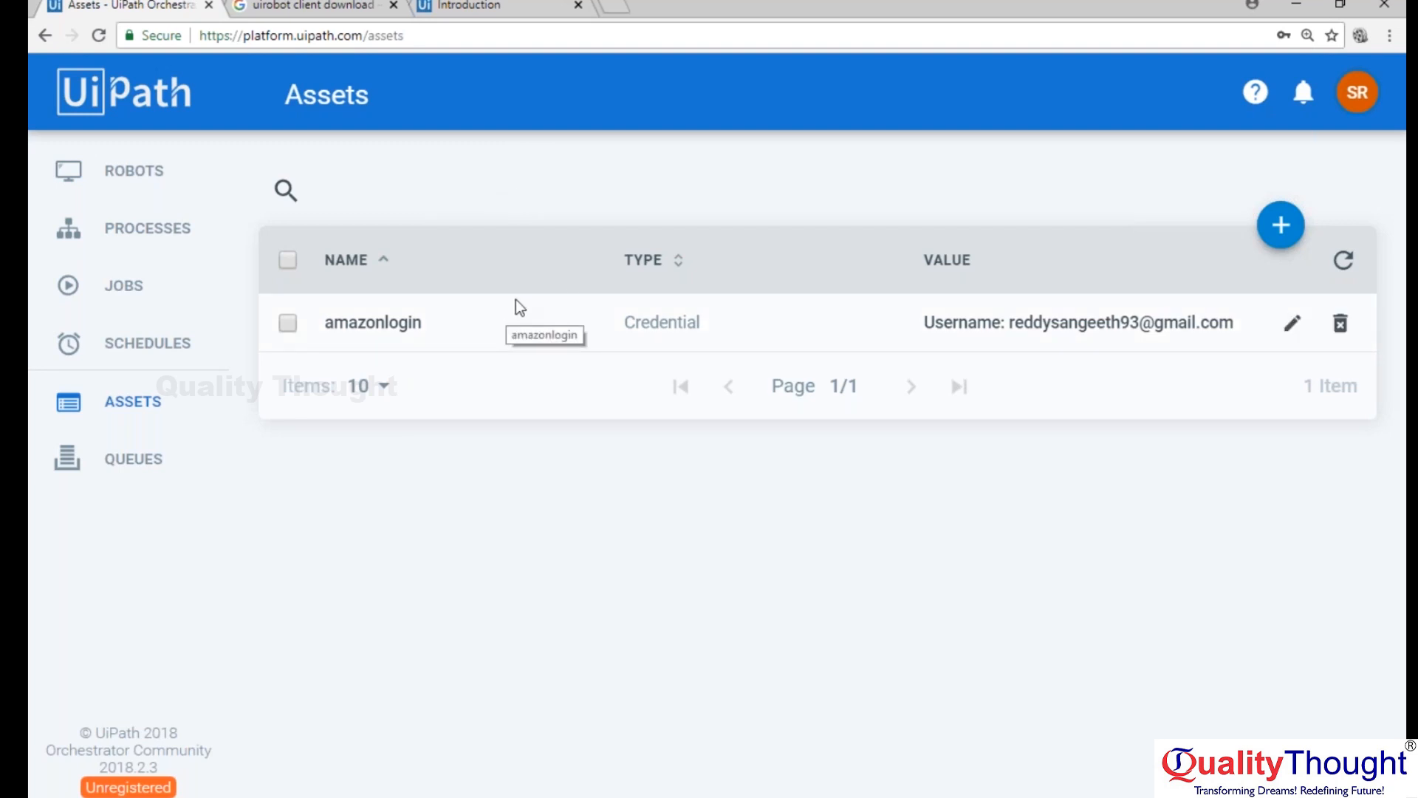
Open the amazonlogin asset for editing, inspect its Password field, and cancel without updating.
click(1292, 323)
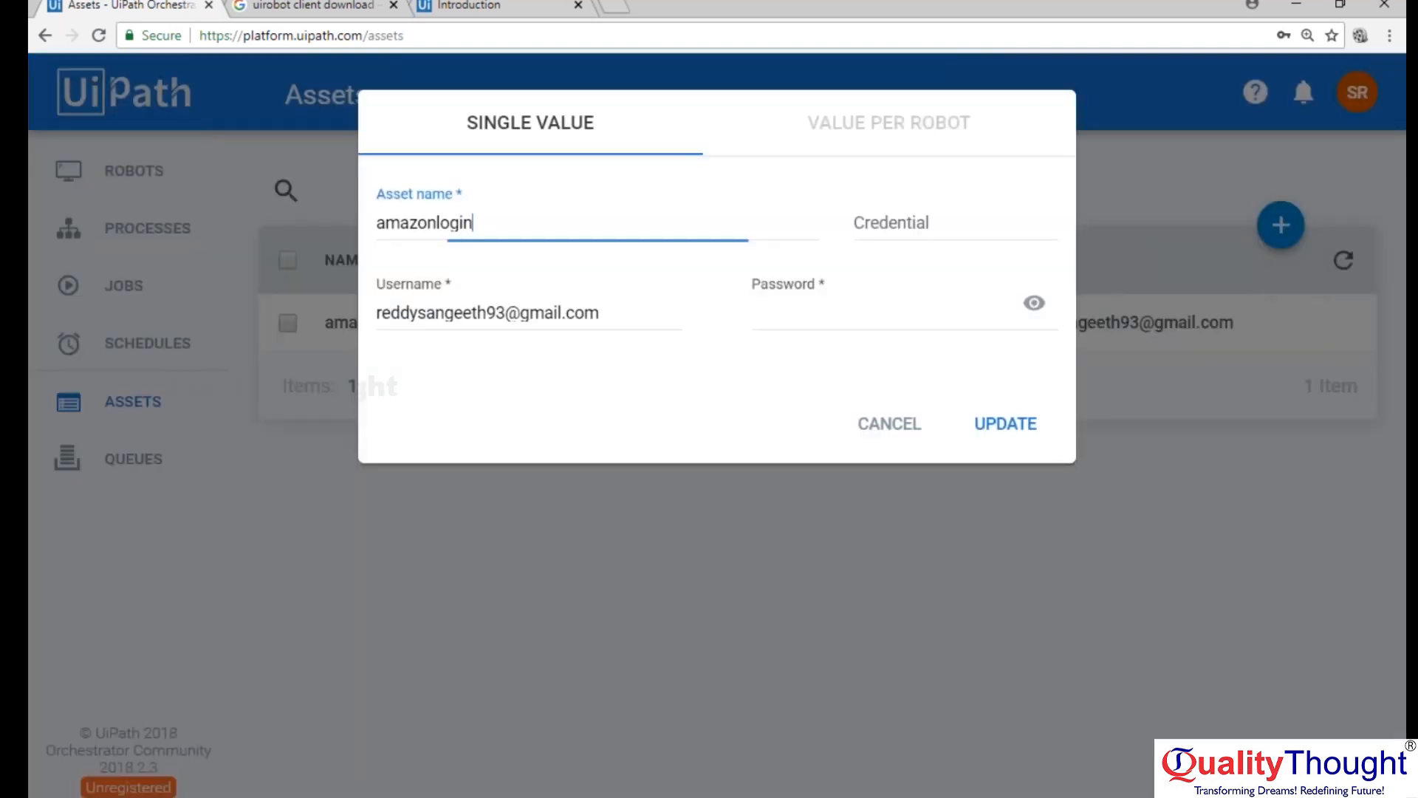
click(822, 319)
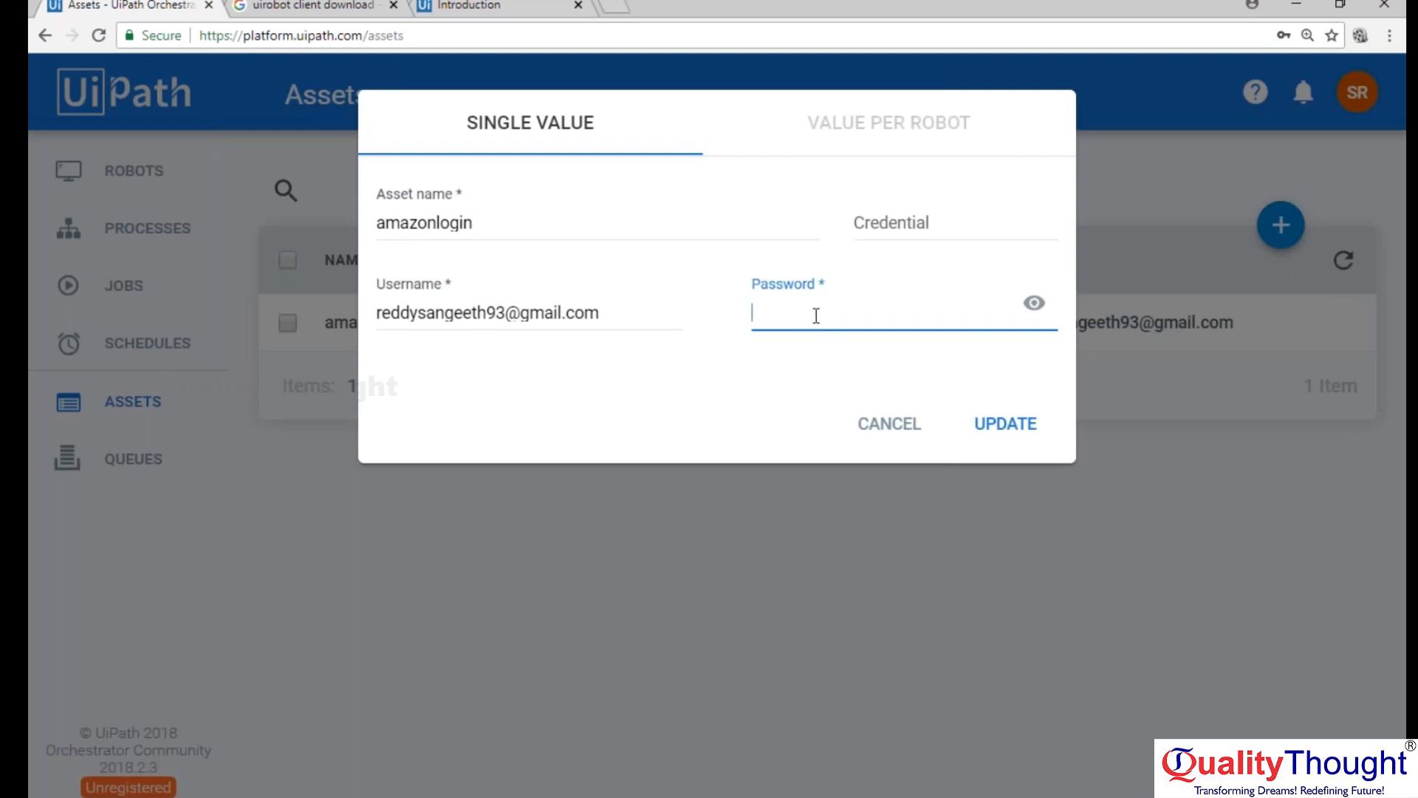
click(1134, 47)
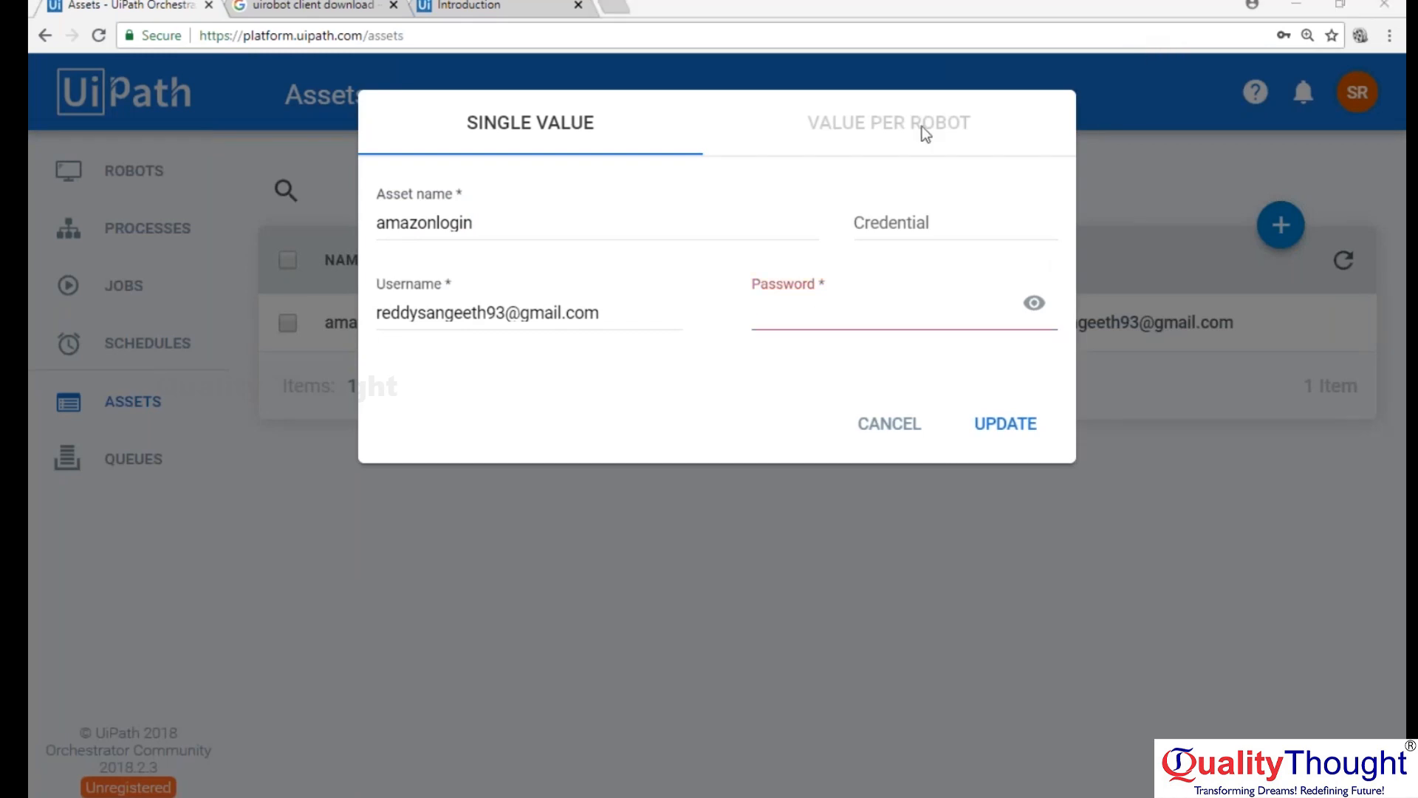
click(889, 423)
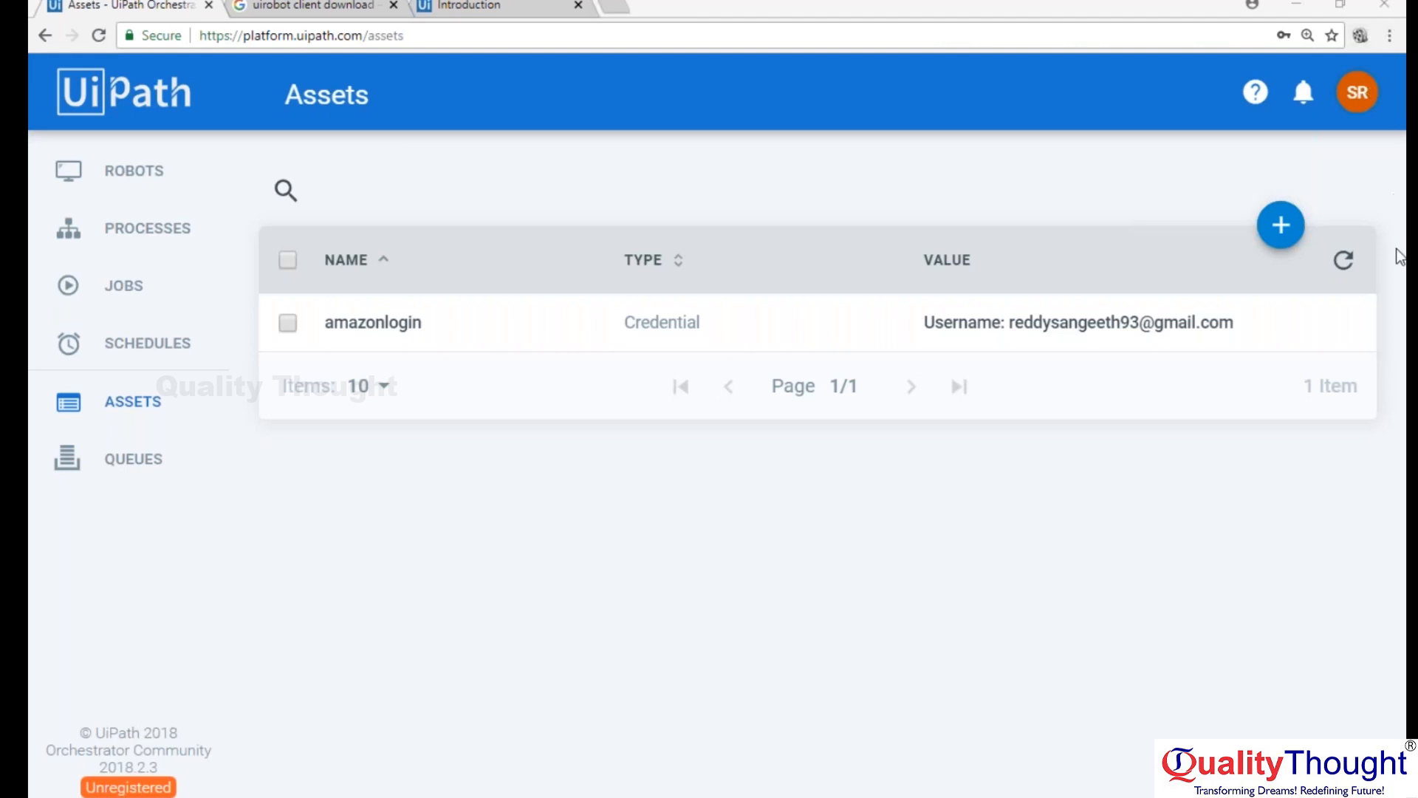
click(837, 199)
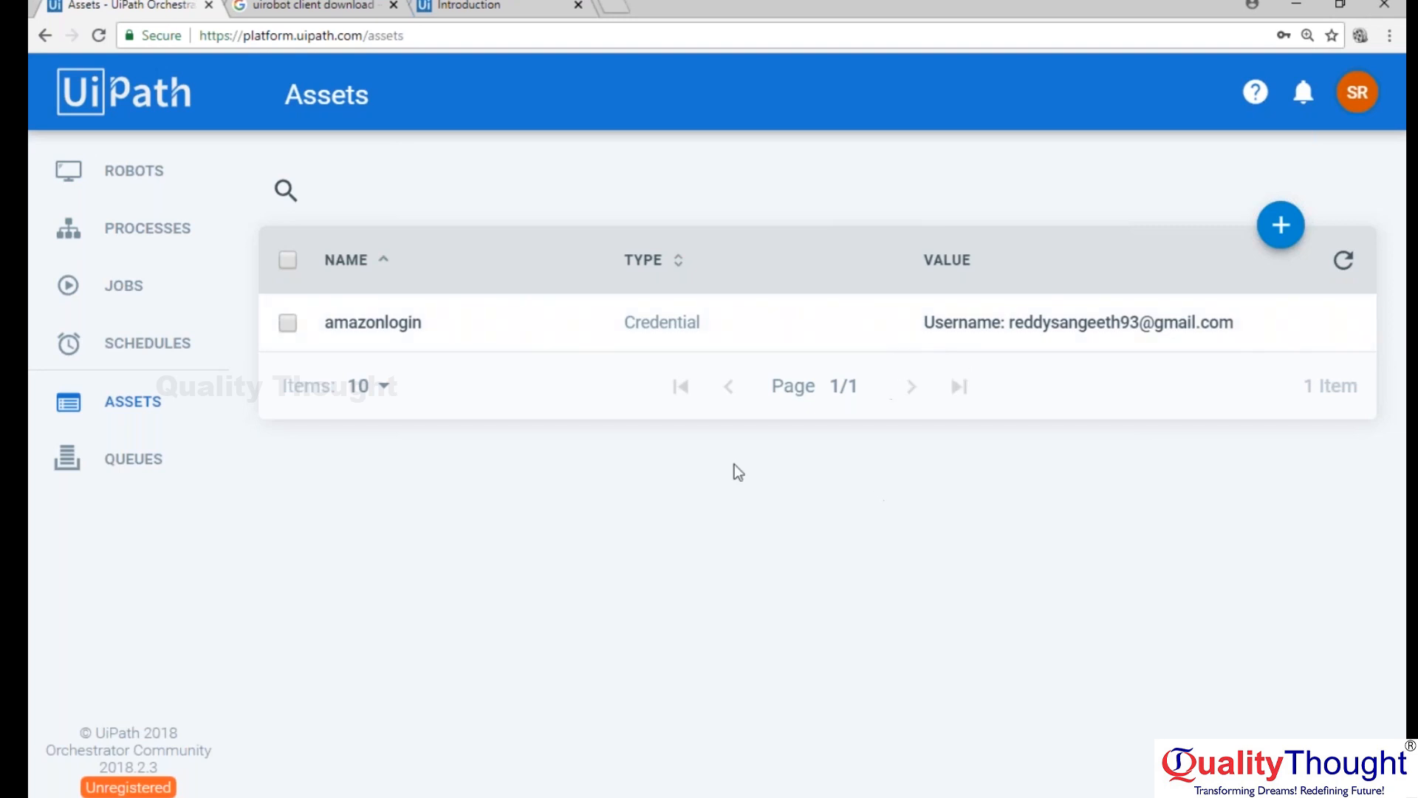
View Orchestrator's Processes and Jobs pages, ending on the Robots page.
click(161, 177)
click(148, 249)
click(136, 303)
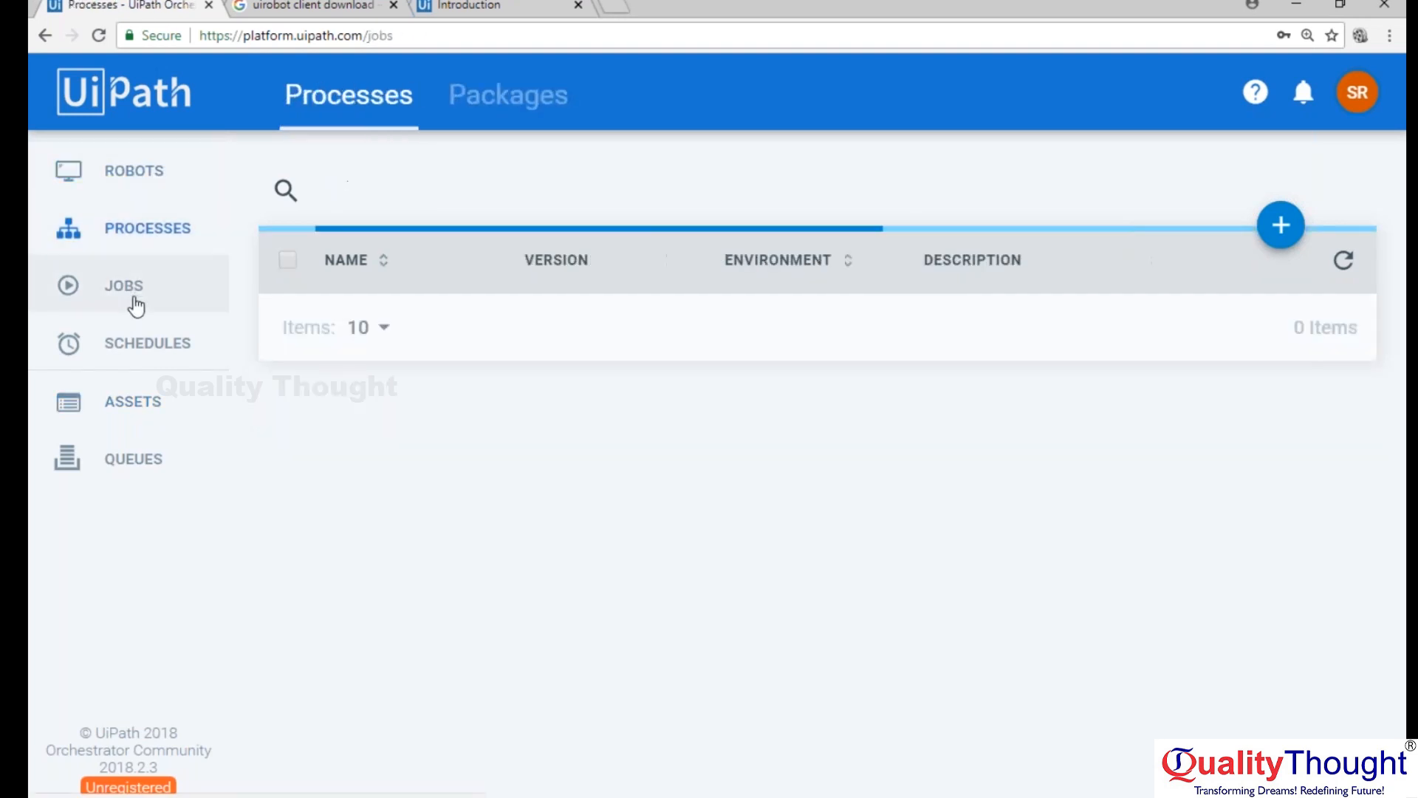
click(112, 182)
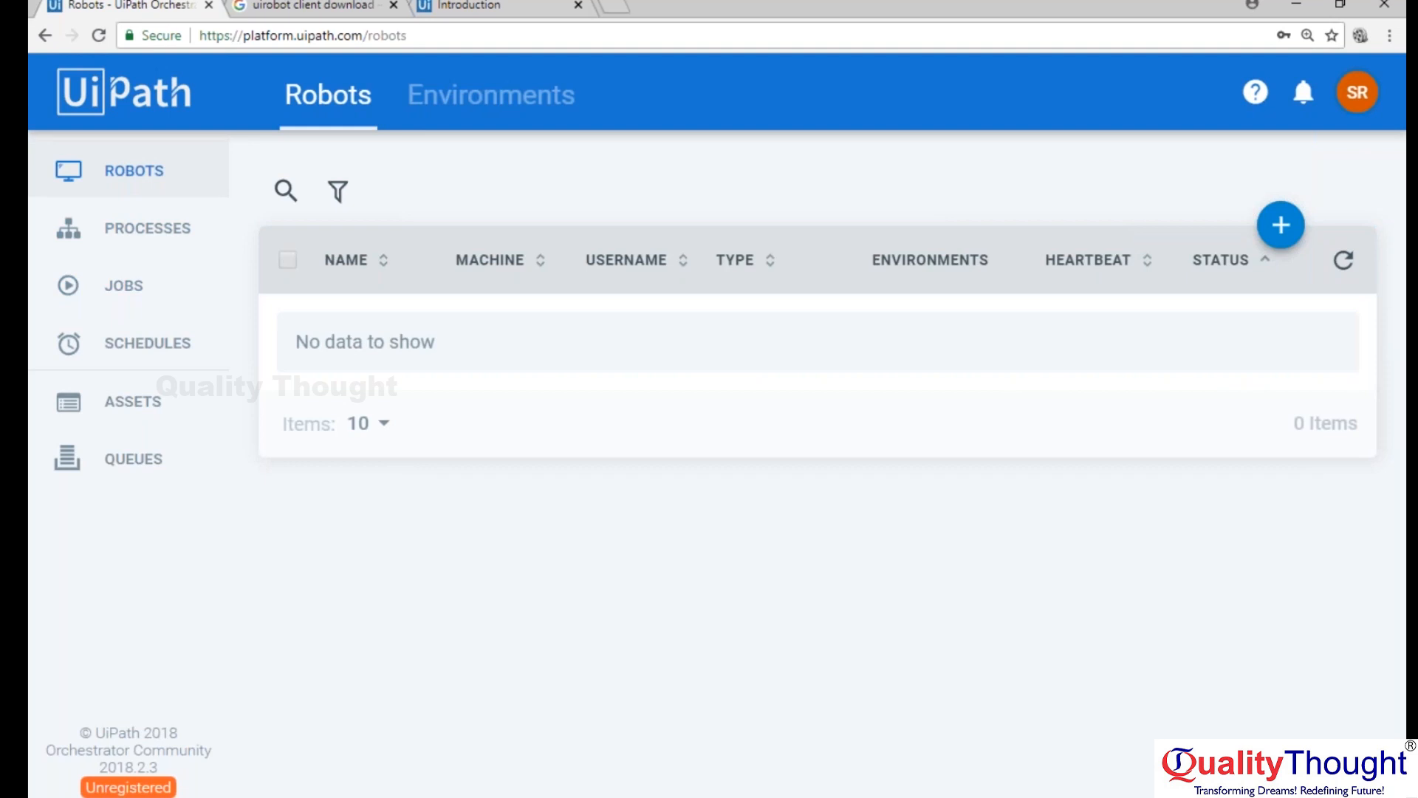
Open Paint (mspaint) and draw a black rounded rectangle about 254 × 78 px in the canvas's lower right.
key(super)
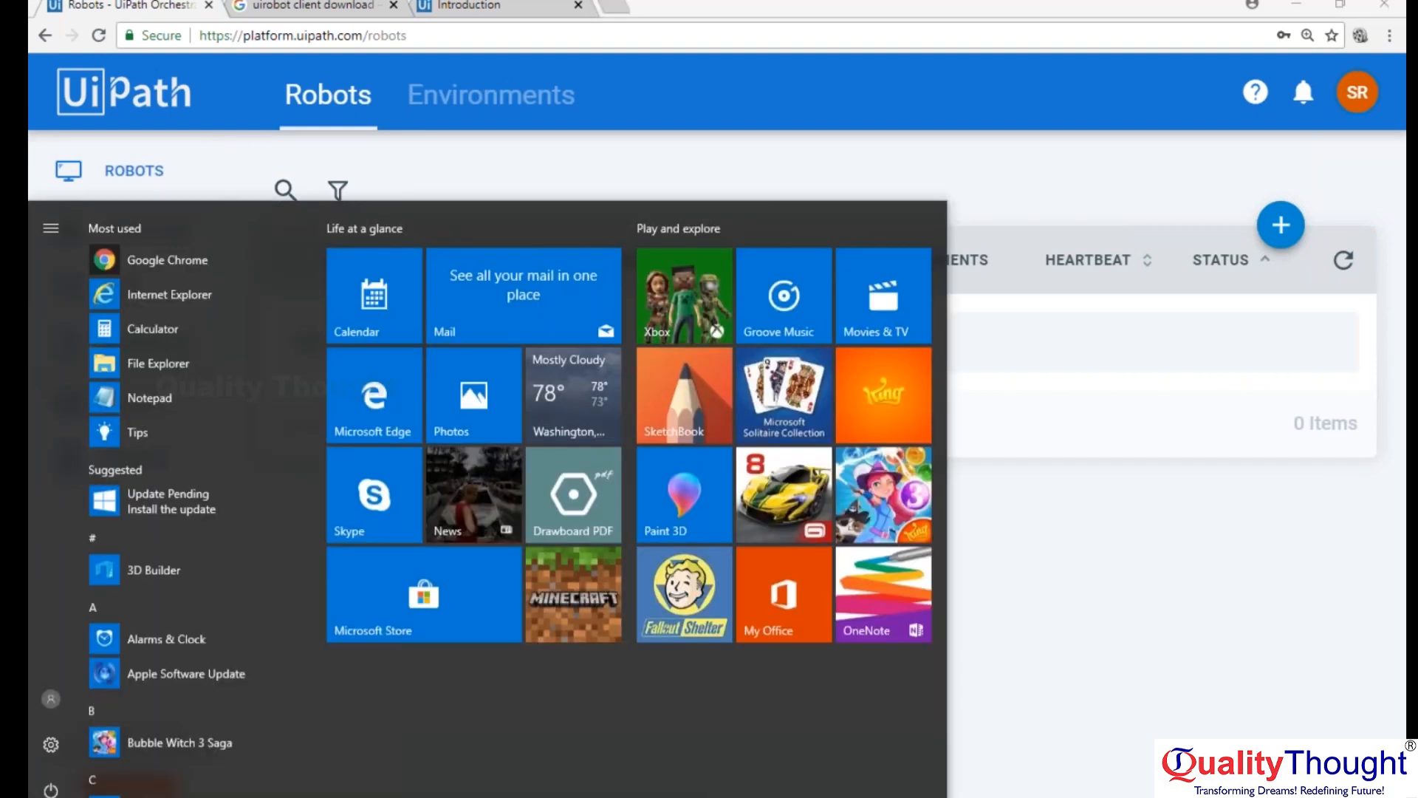
text(mspaint)
key(Return)
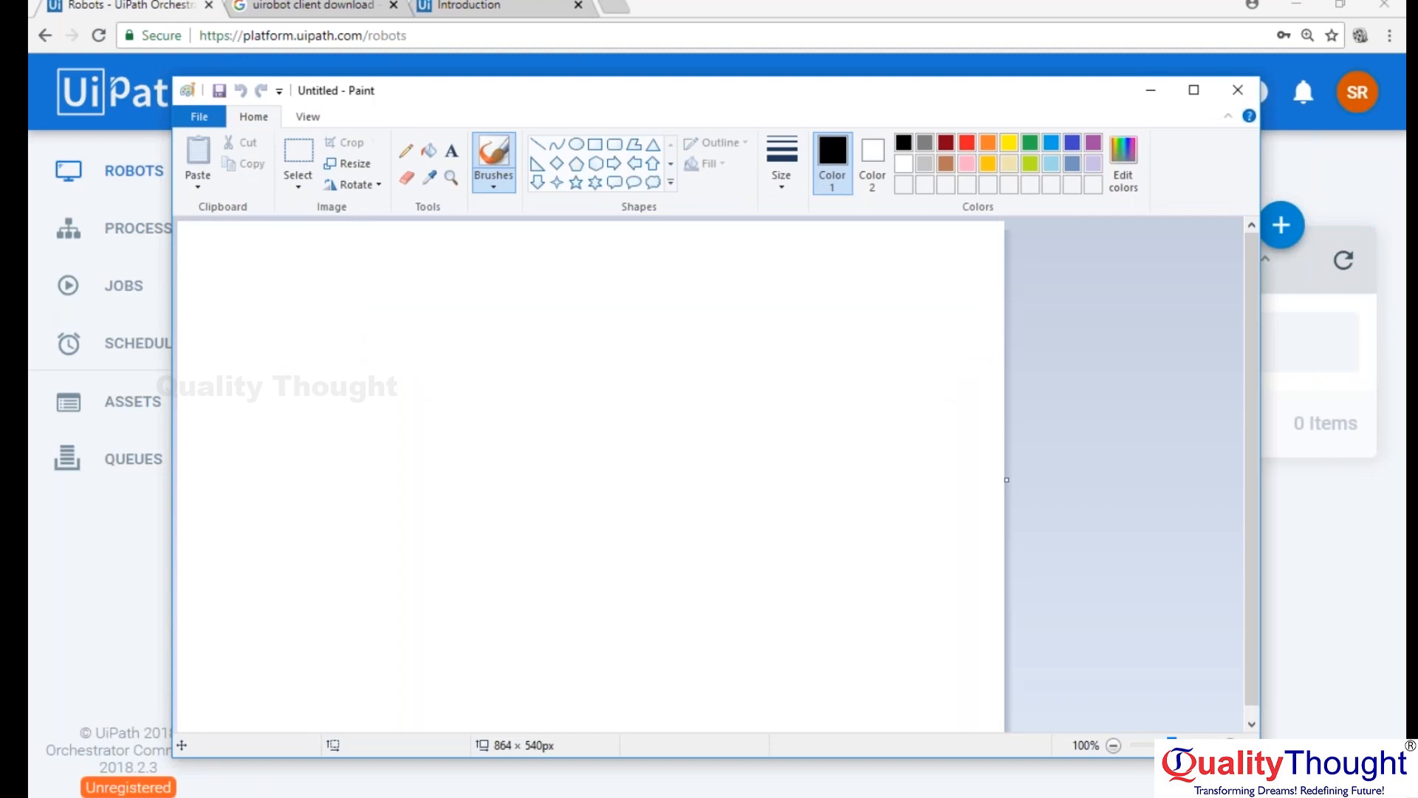
mouse_move(890, 97)
mouse_down()
mouse_move(869, 39)
mouse_move(880, 23)
mouse_up()
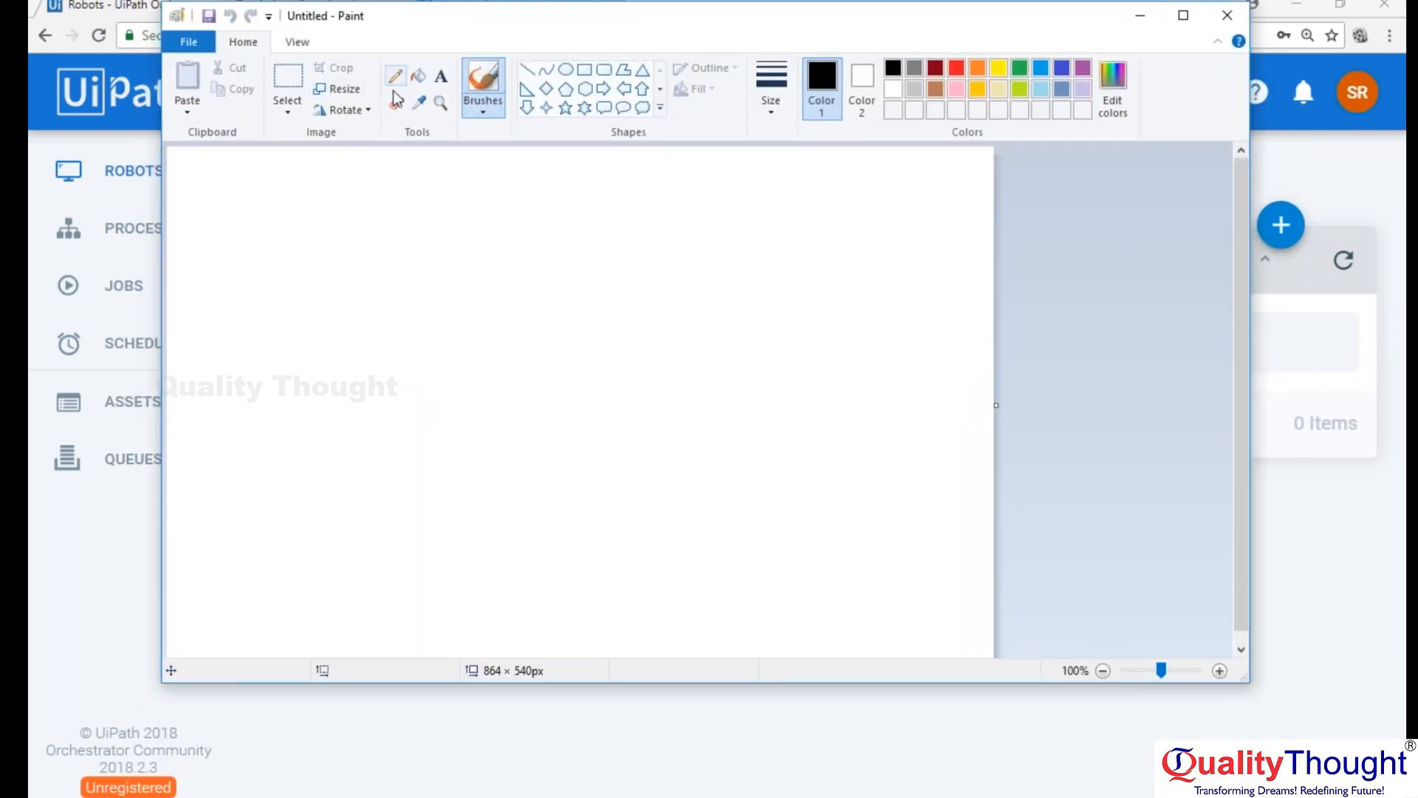
click(279, 109)
click(282, 109)
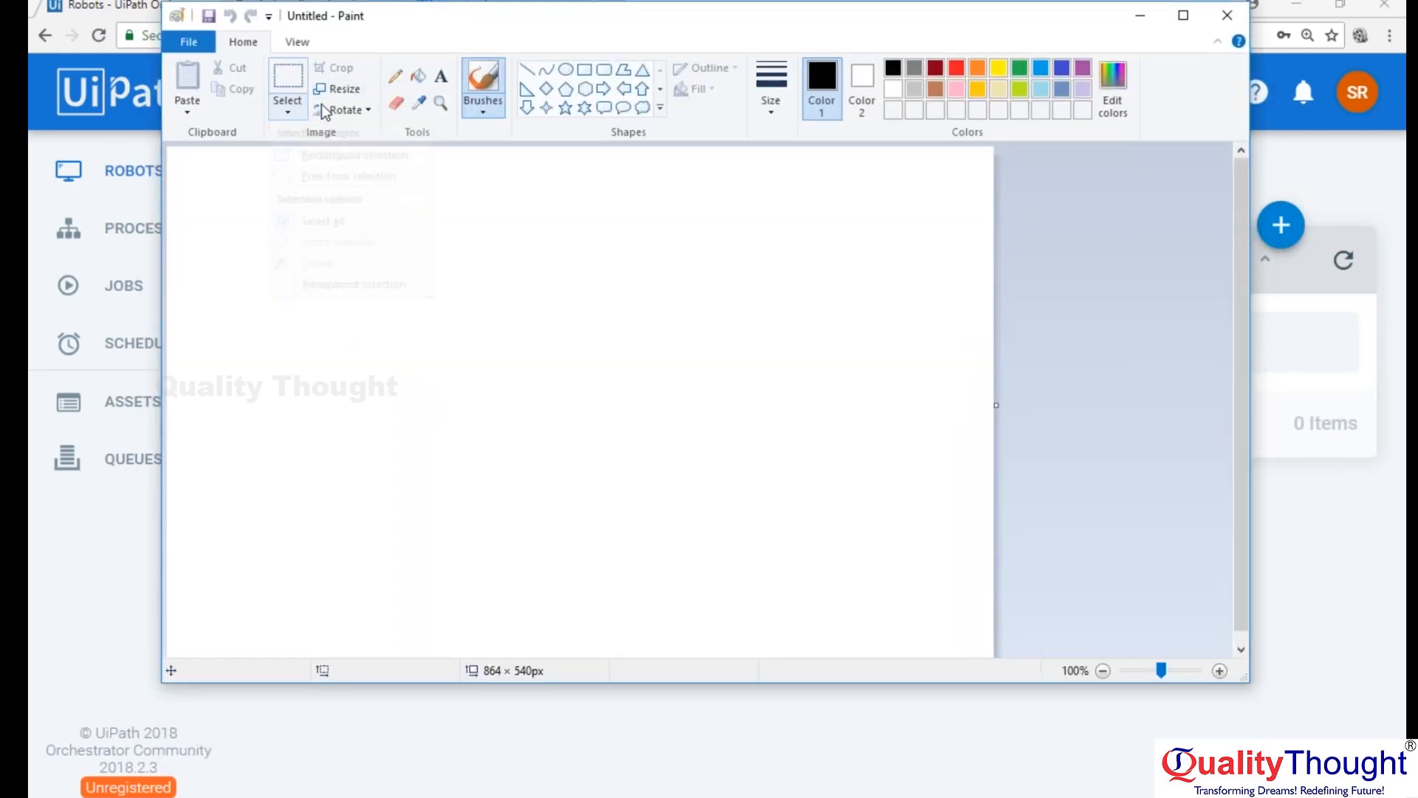
click(604, 71)
mouse_move(605, 443)
mouse_down()
mouse_move(636, 497)
mouse_move(712, 517)
mouse_move(850, 519)
mouse_up()
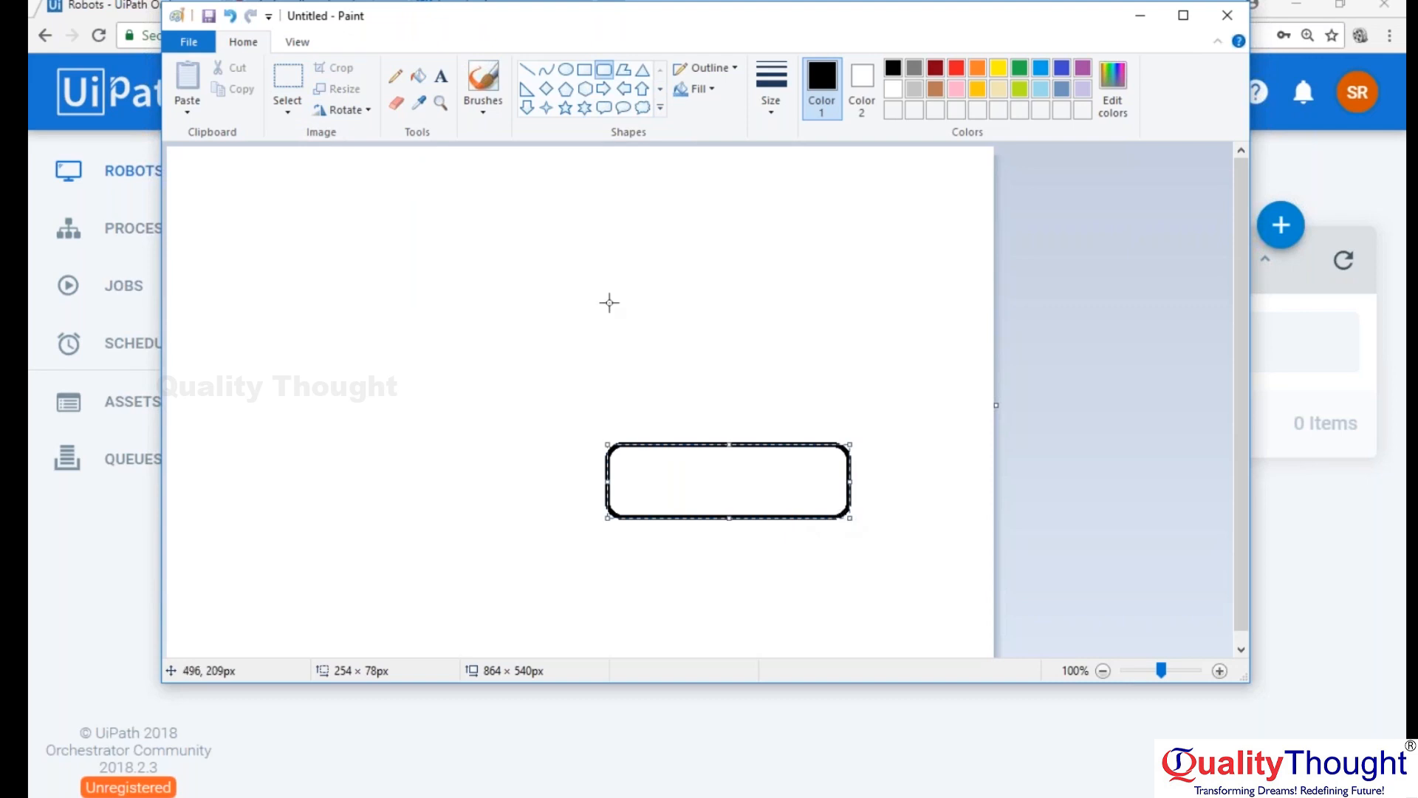
Label the inside of the rounded rectangle with the text "machine - developing code".
click(441, 76)
click(650, 474)
text(machon)
text(inf)
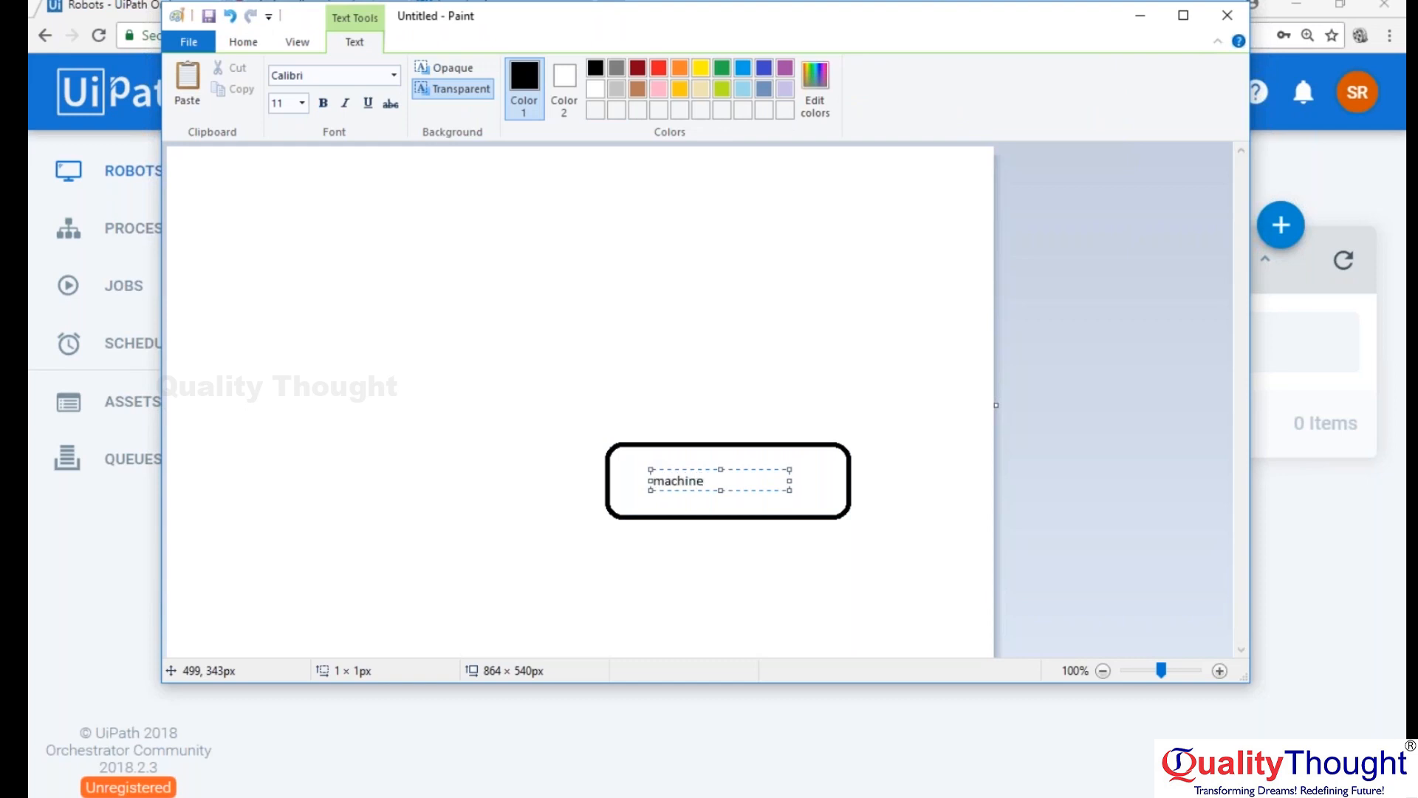
text(deveoper)
key(BackSpace)
key(BackSpace)
text(ing code)
key(ctrl+a)
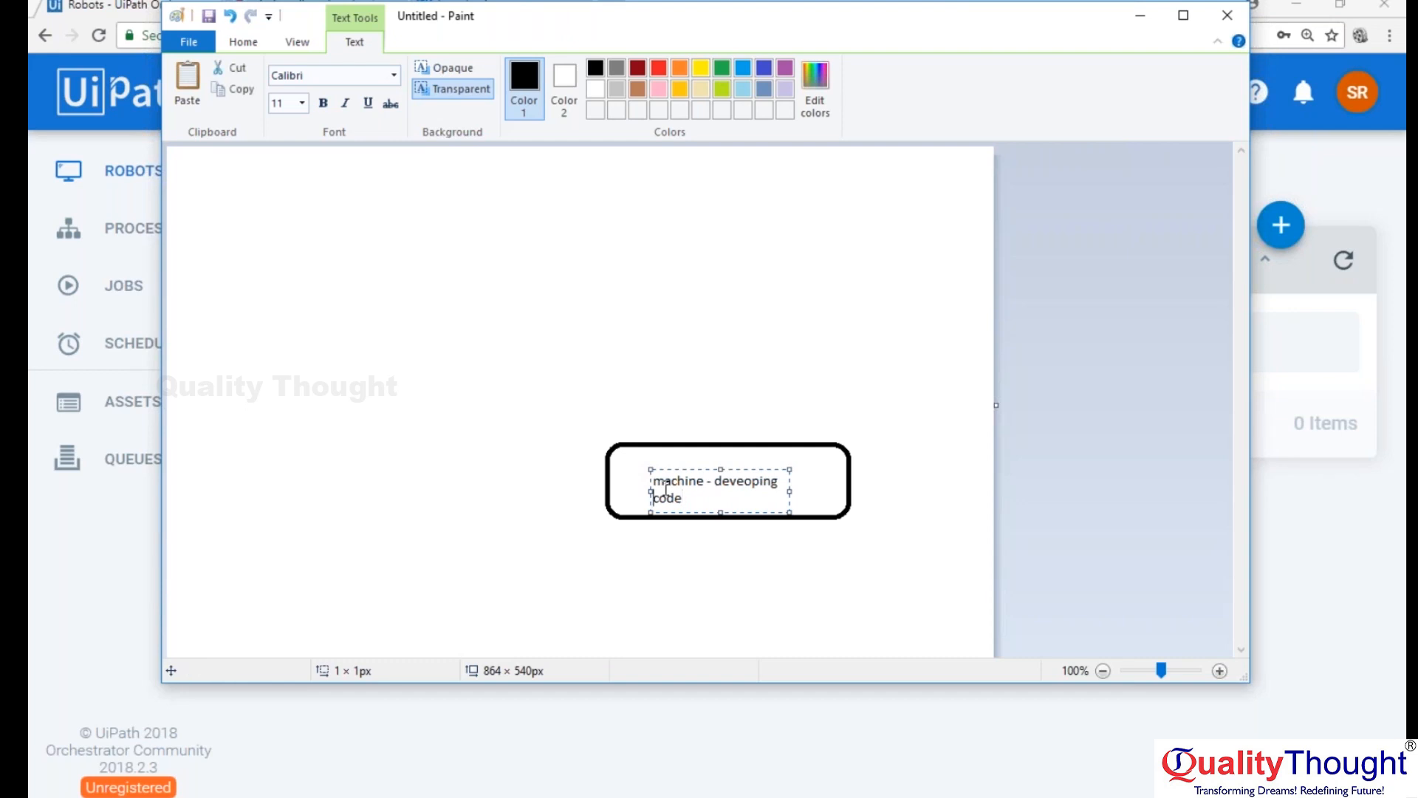
click(746, 480)
text(l)
Make the whole "machine - developing code" label bold and finish the text.
key(shift+Up)
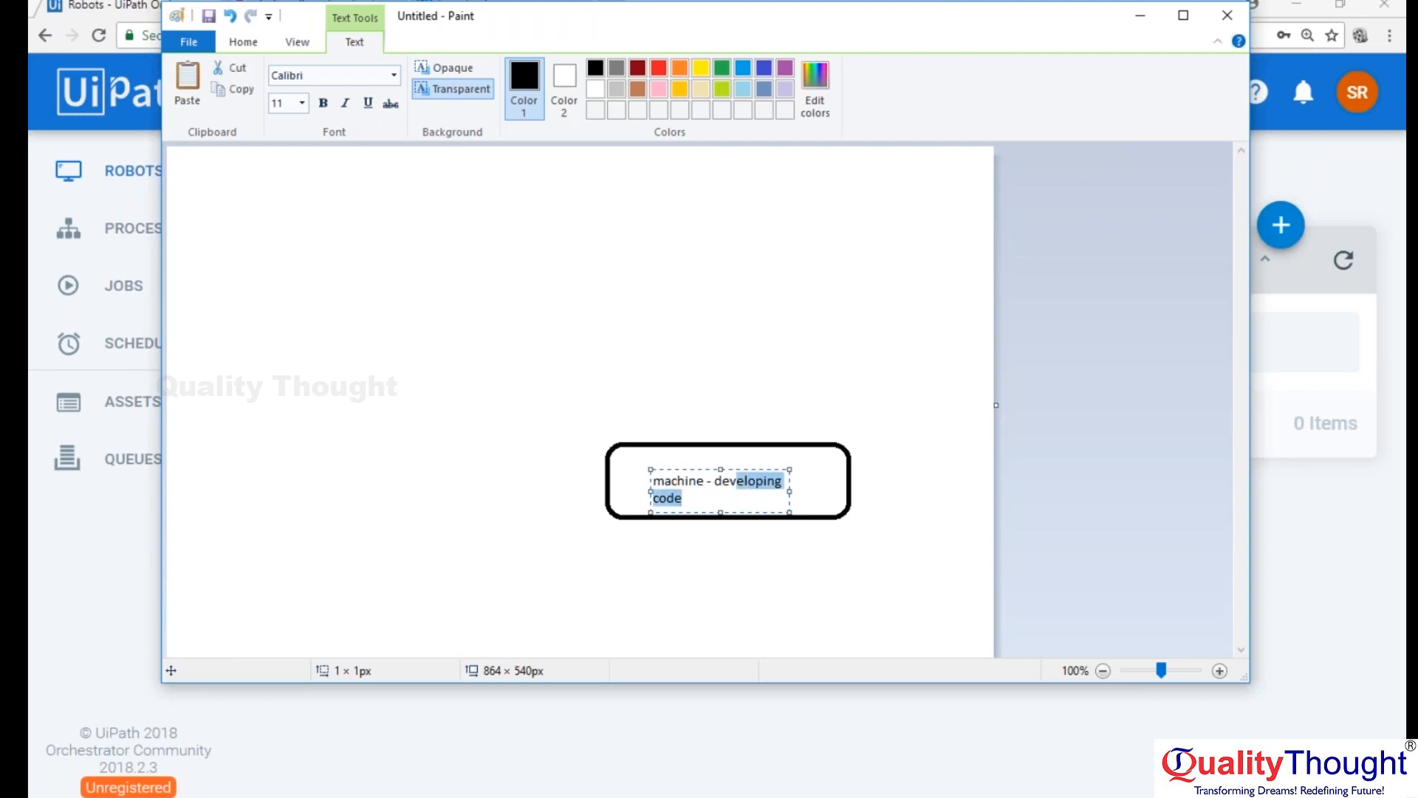
key(shift+Left)
key(shift+Left)
key(shift+Left)
key(shift+Left)
key(shift+Left)
key(shift+Left)
key(shift+Left)
key(shift+Left)
key(shift+Left)
key(shift+Left)
key(shift+Left)
key(shift+Left)
key(shift+Left)
key(ctrl+b)
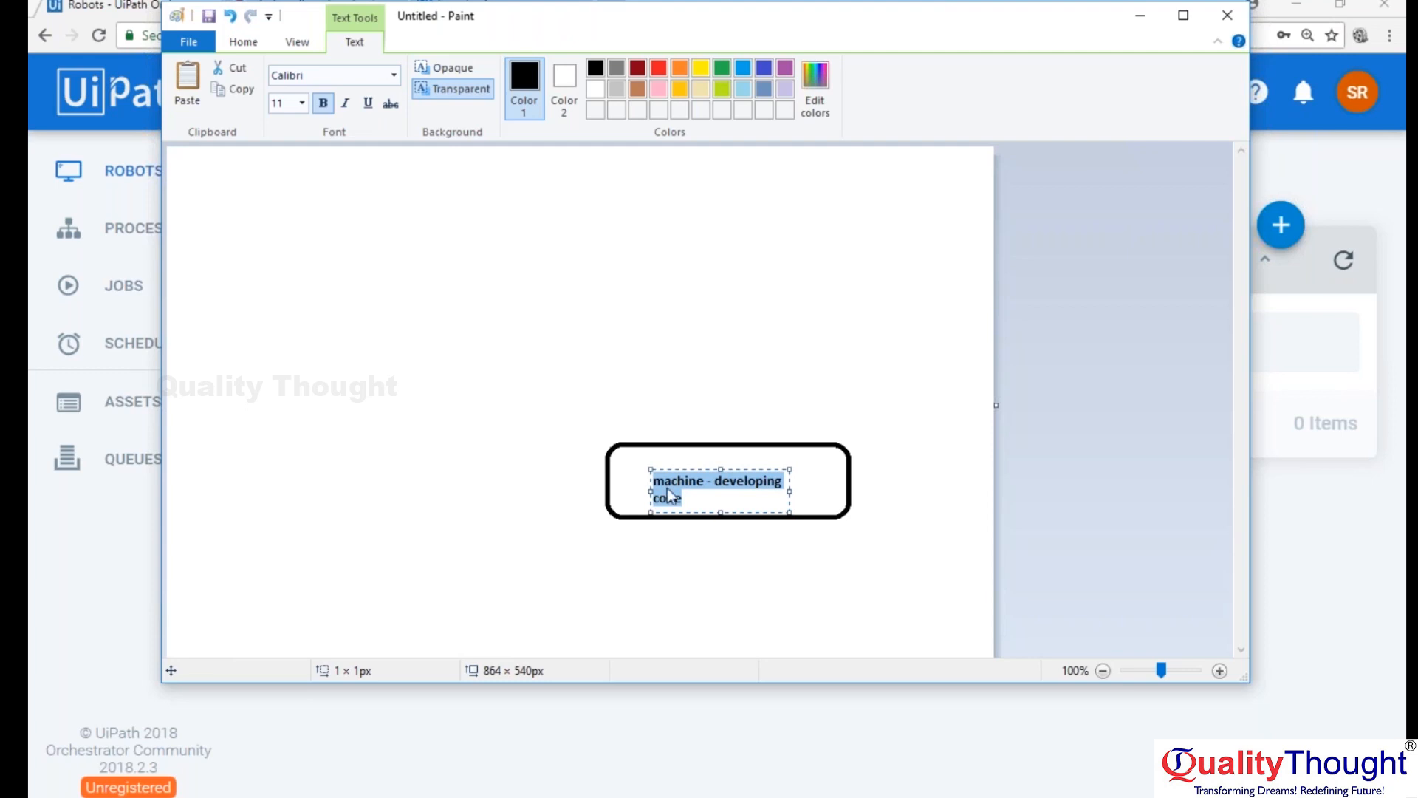
click(852, 469)
click(716, 500)
click(809, 473)
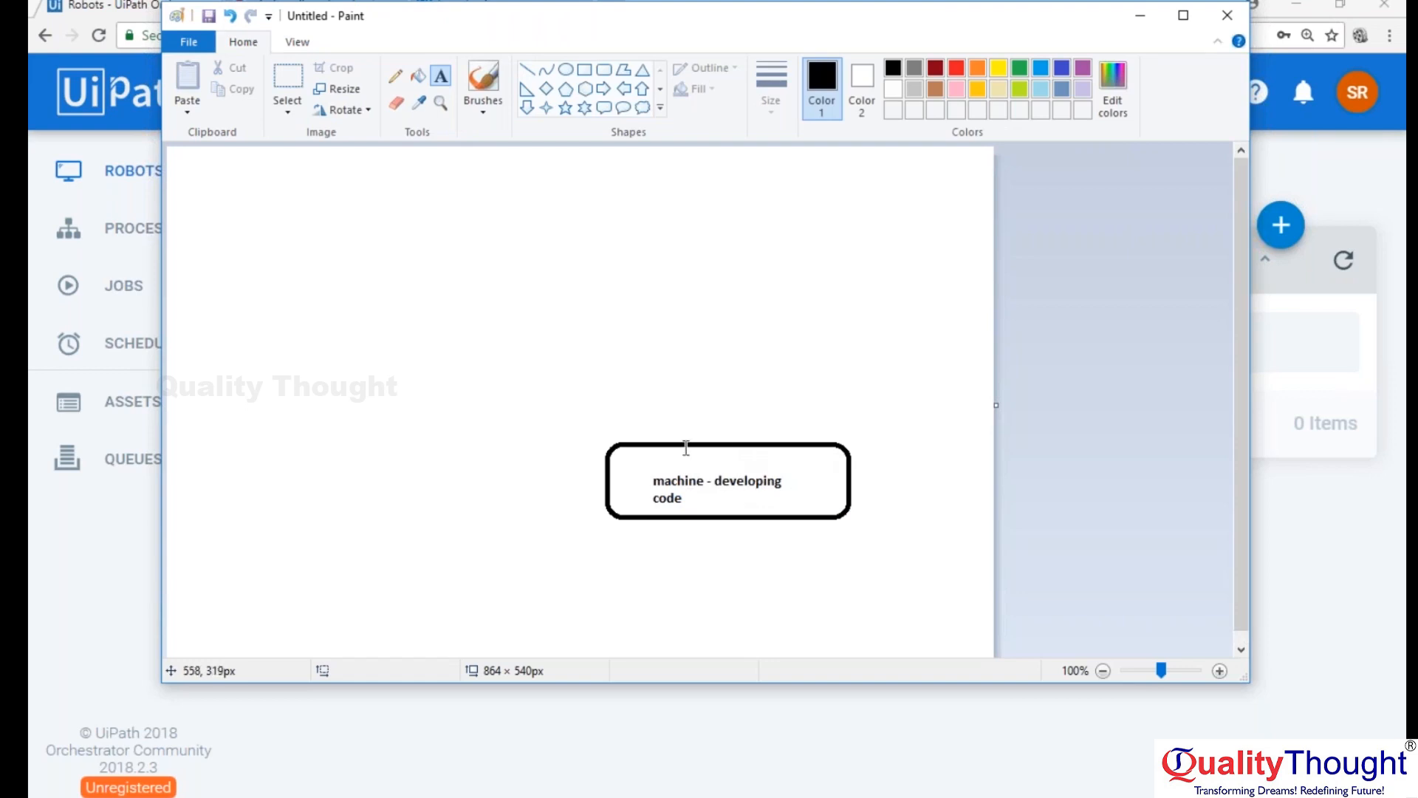
Move the rounded rectangle together with its label closer to the canvas's lower-right corner.
click(288, 76)
drag(571, 426, 913, 561)
drag(791, 481, 865, 538)
click(849, 424)
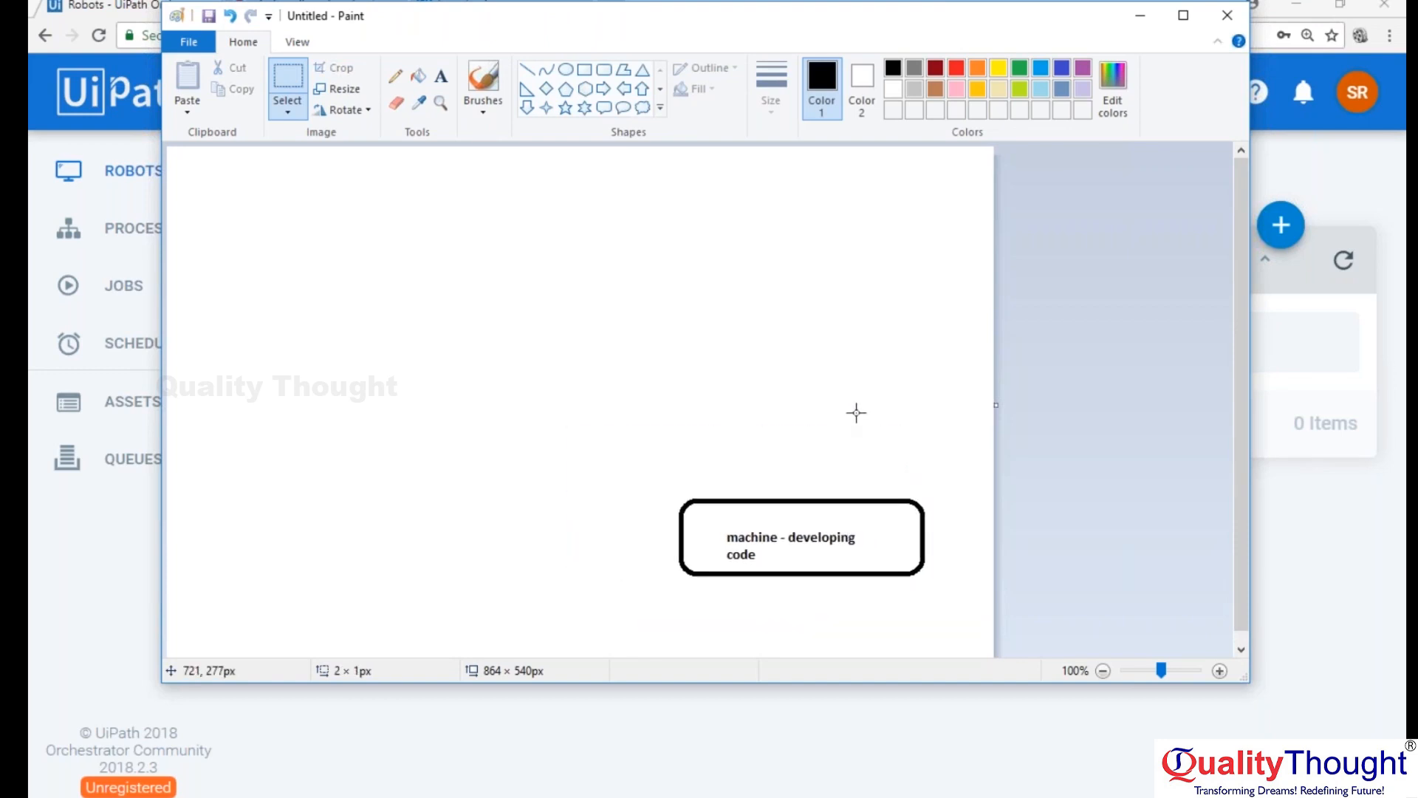
Try drawing a black pentagon in the upper canvas with red "Orchestrator" text inside, and undo both.
click(568, 89)
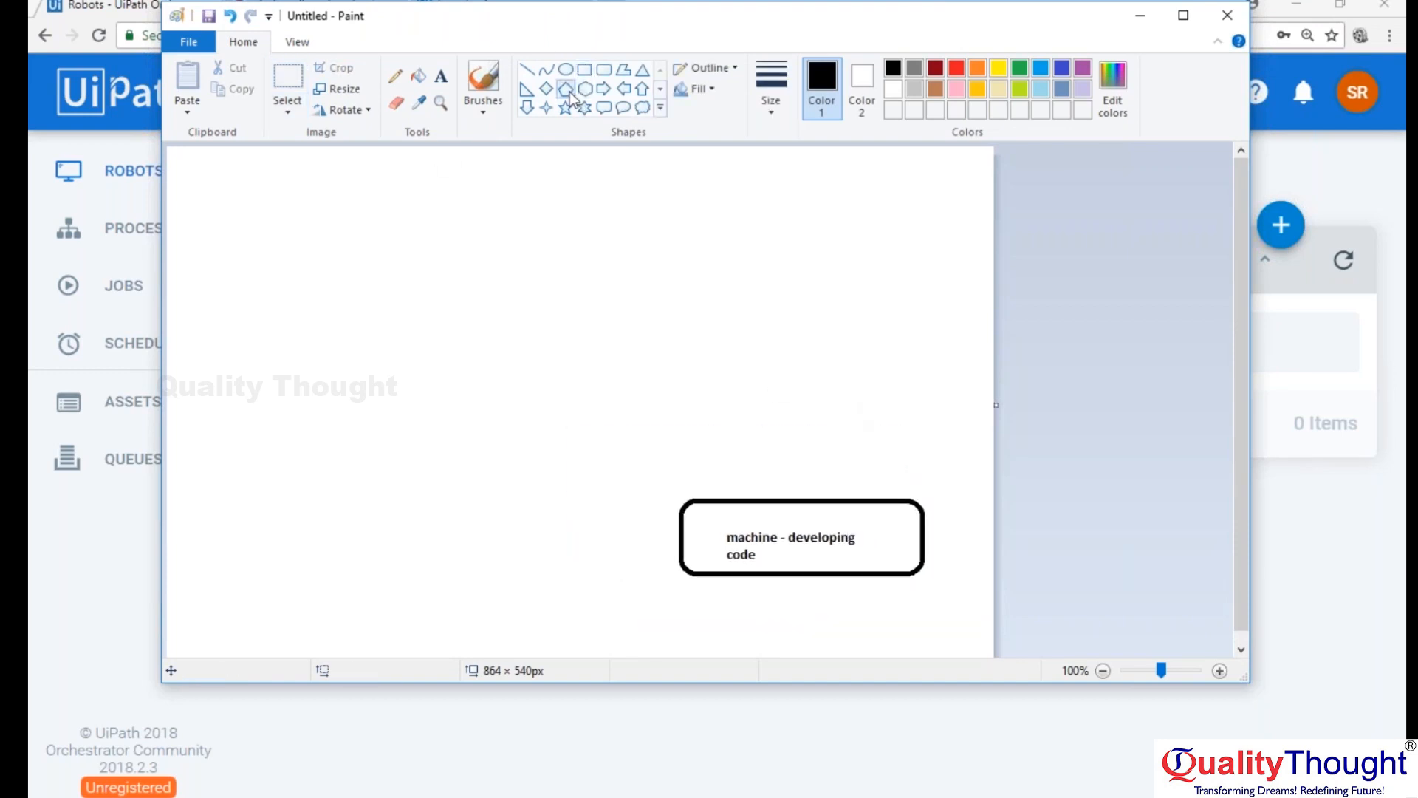
drag(470, 205, 696, 341)
click(441, 76)
click(507, 255)
click(658, 68)
text(Orchestrator)
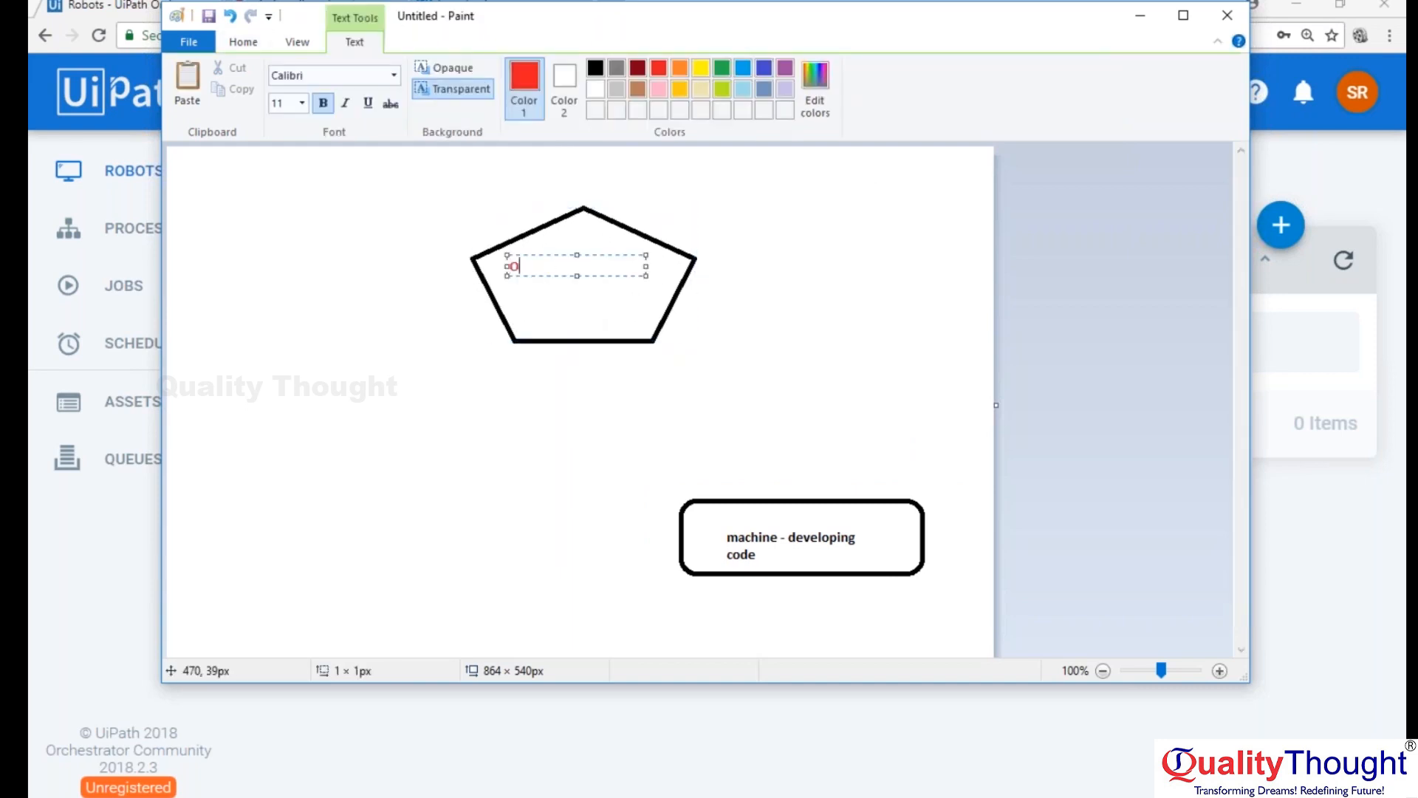
drag(608, 276, 641, 375)
key(ctrl+z)
key(ctrl+z)
click(642, 302)
key(ctrl+z)
Draw a red pentagon in the upper middle of the canvas and add the red label "Orchestrator" above it.
click(567, 92)
drag(475, 210, 772, 378)
click(441, 76)
click(520, 168)
text(Orchestrator)
key(Return)
click(691, 194)
click(581, 194)
click(481, 176)
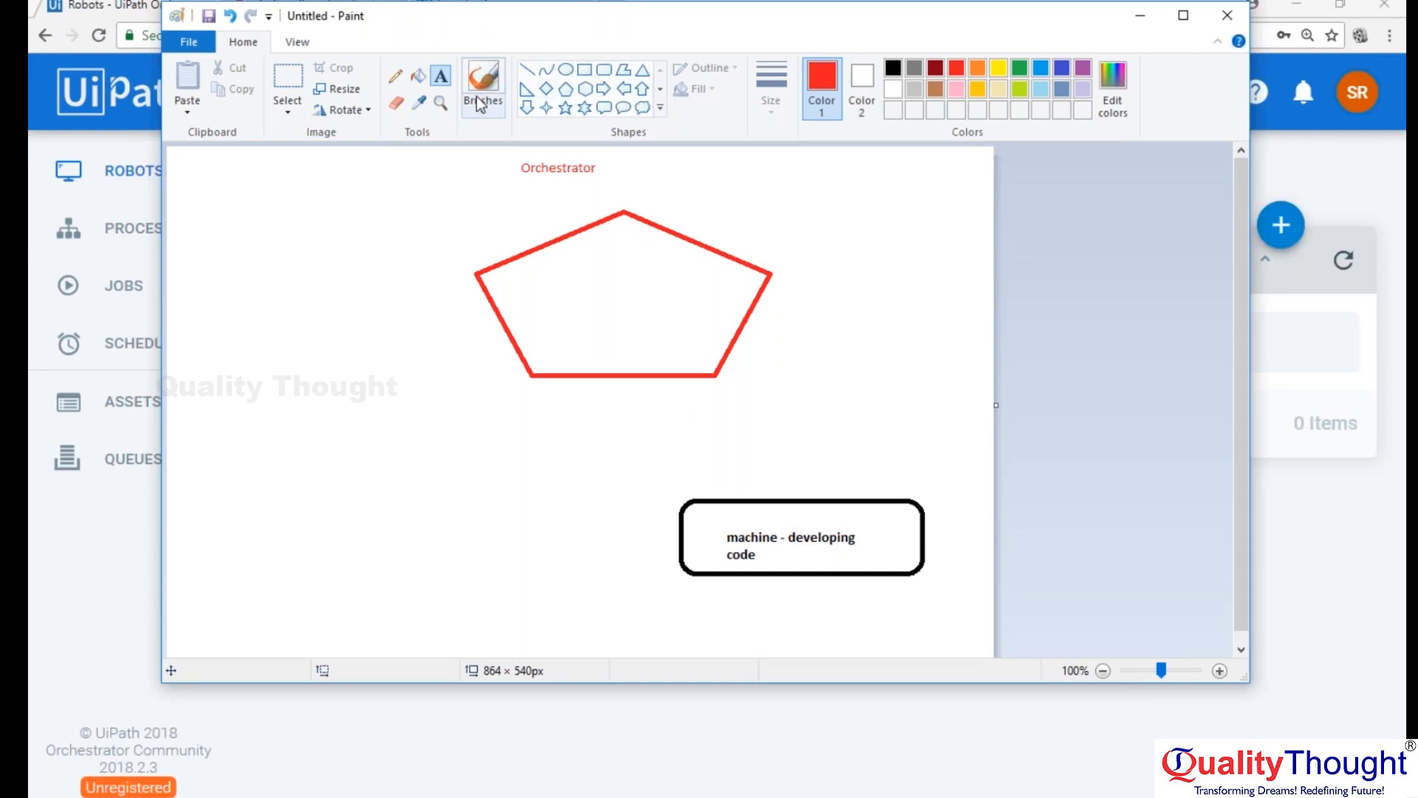
Connect the pentagon's lower-right corner to the top edge of the machine box with a straight brown line.
click(527, 69)
drag(703, 382, 759, 487)
key(ctrl+z)
click(935, 89)
drag(714, 376, 815, 500)
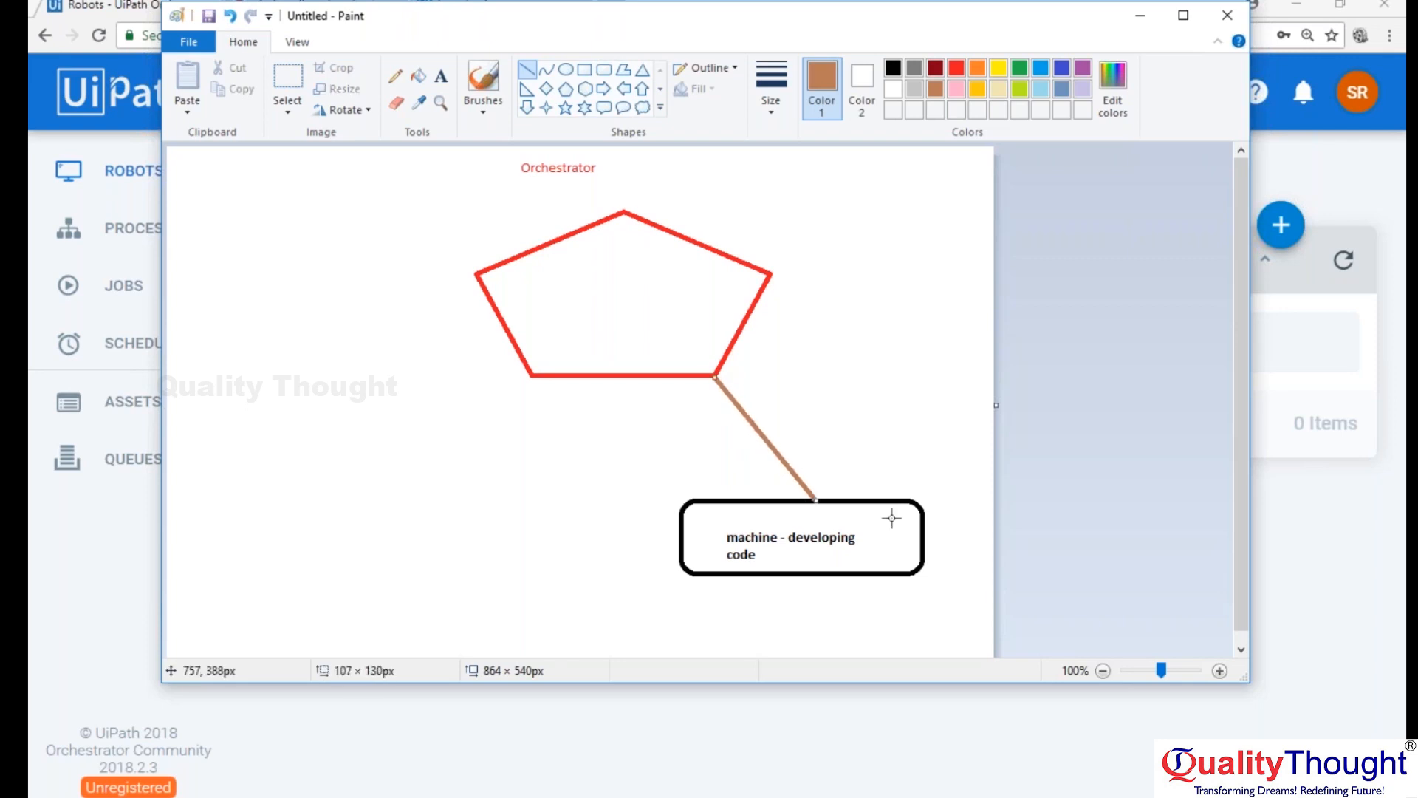
key(ctrl+z)
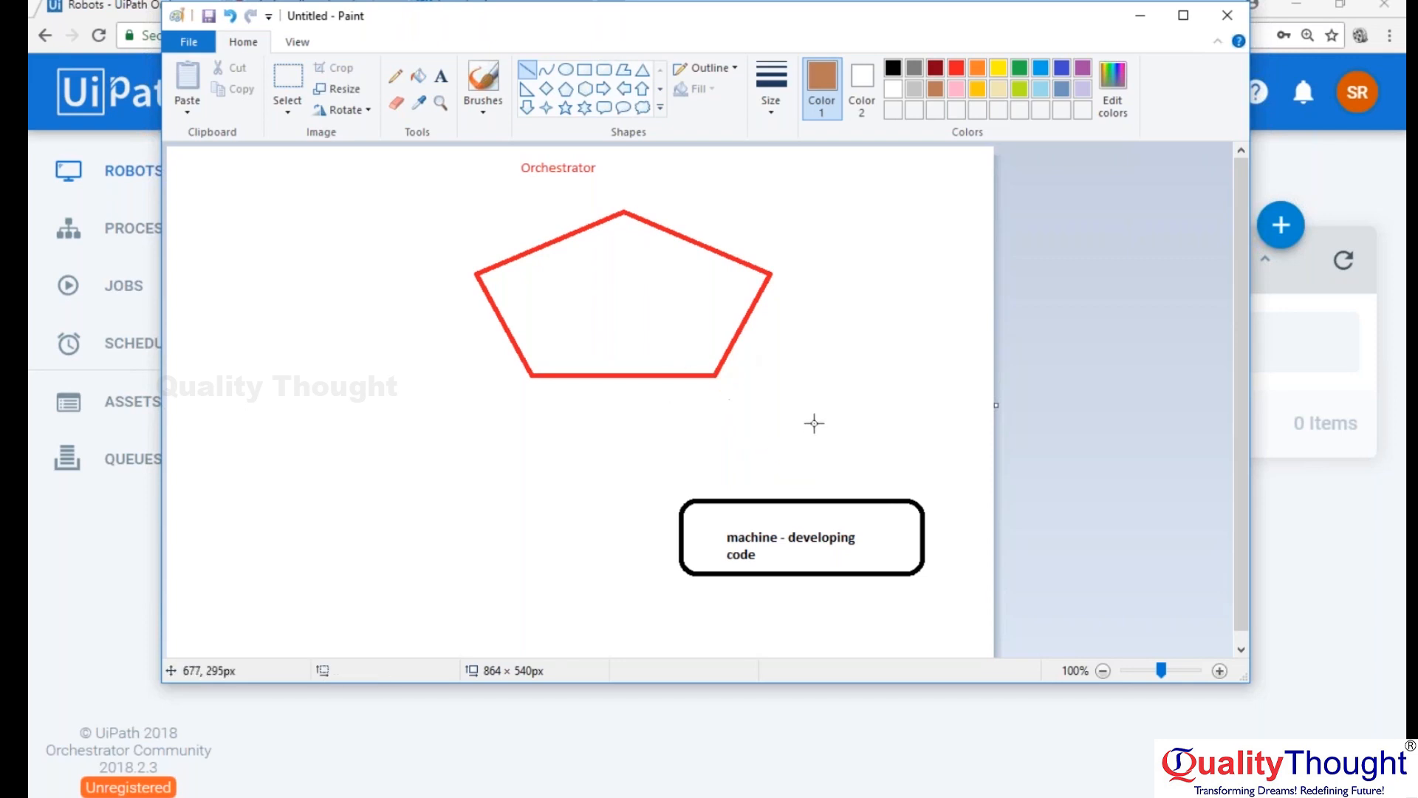
drag(716, 377, 836, 501)
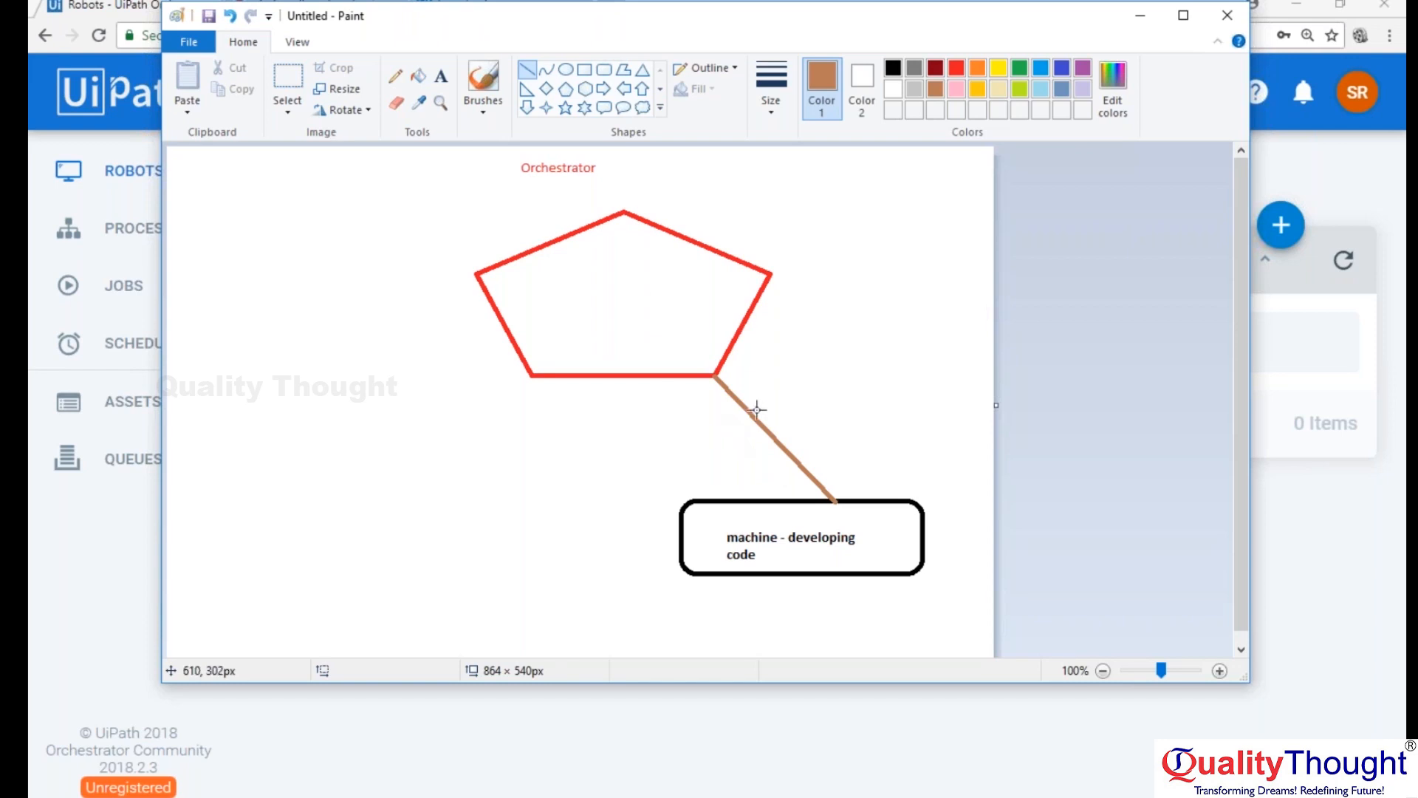
Add the text "key and URL" in indigo between the Orchestrator label and the pentagon's top point.
click(442, 77)
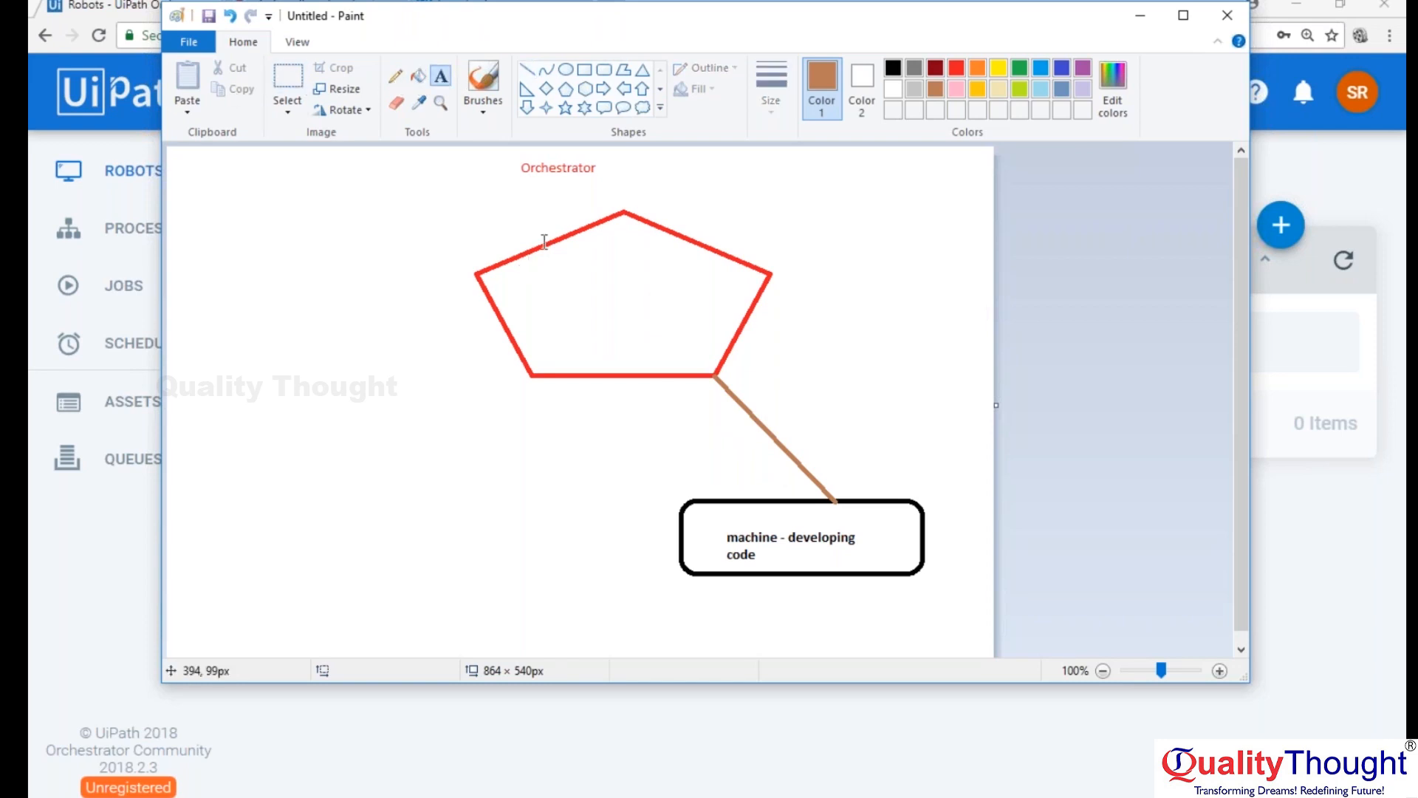
click(583, 191)
text(Ke)
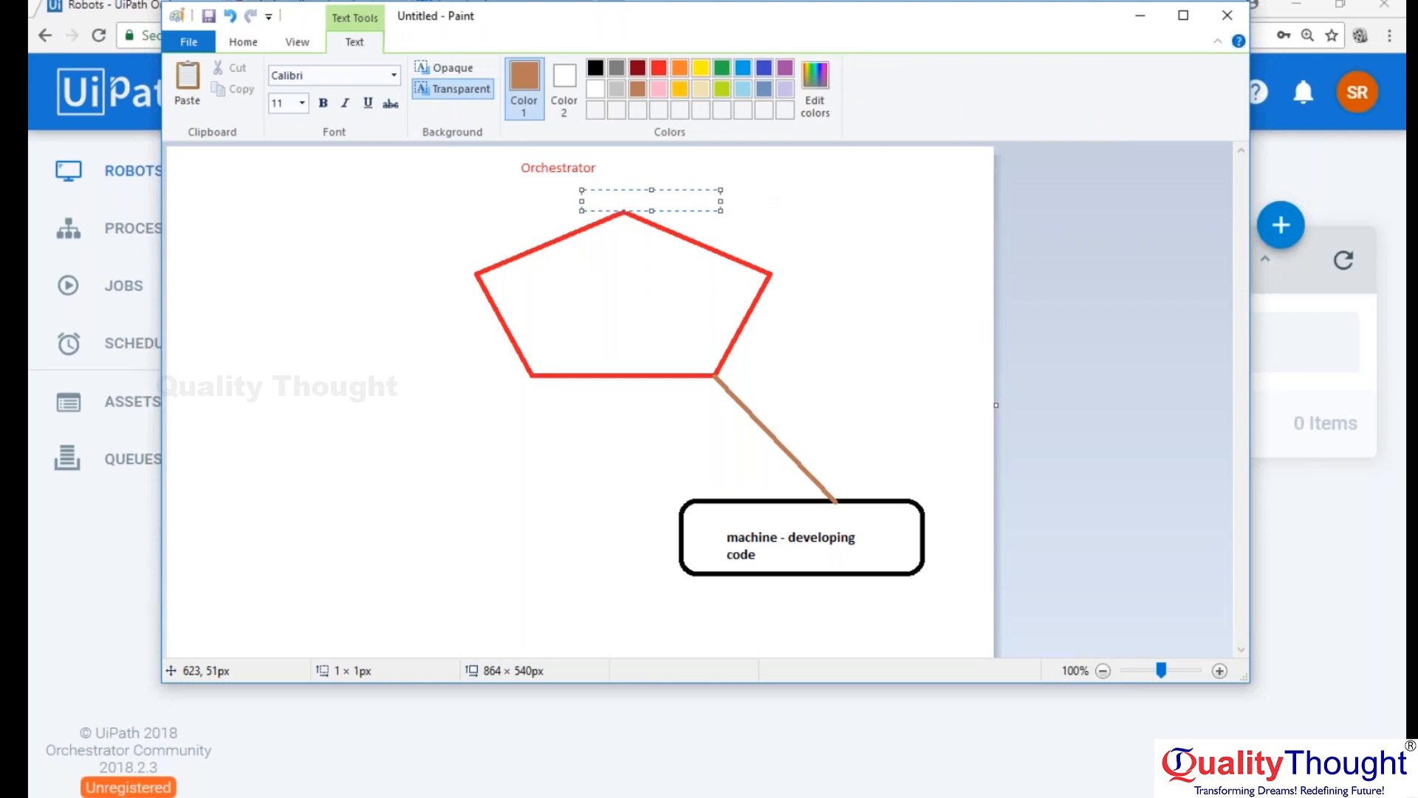
text(y and URL)
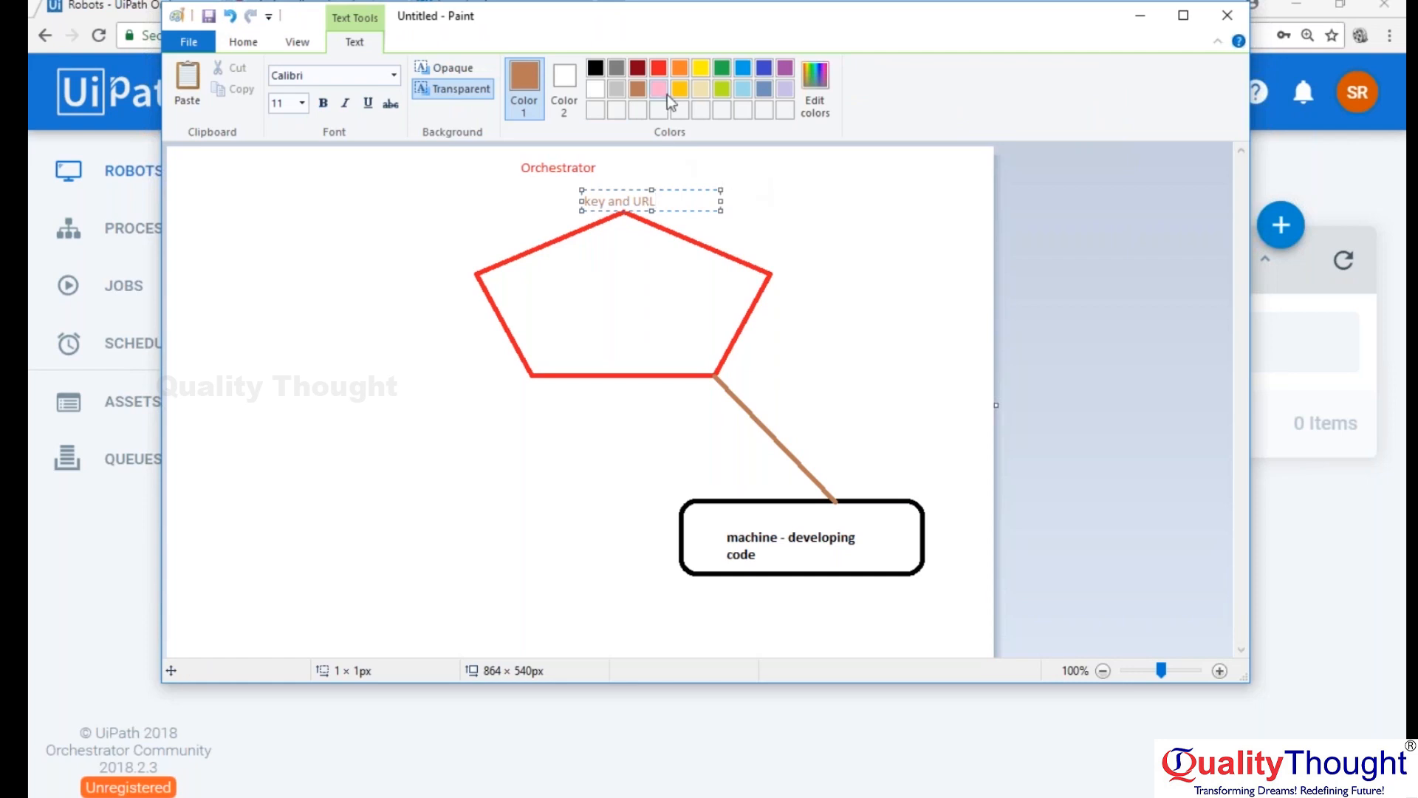
key(ctrl+shift+Left)
key(ctrl+shift+Left)
key(ctrl+shift+Left)
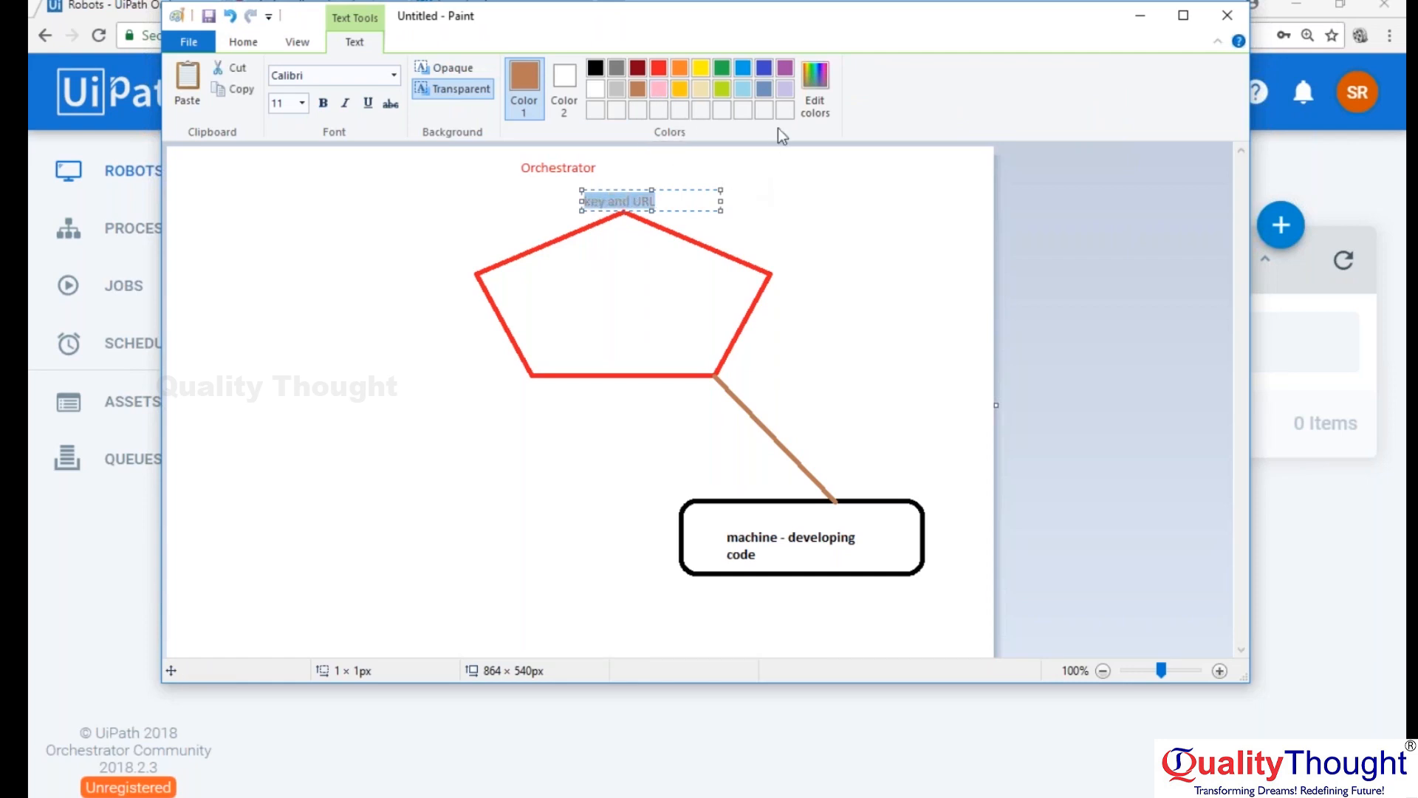
click(722, 90)
click(764, 68)
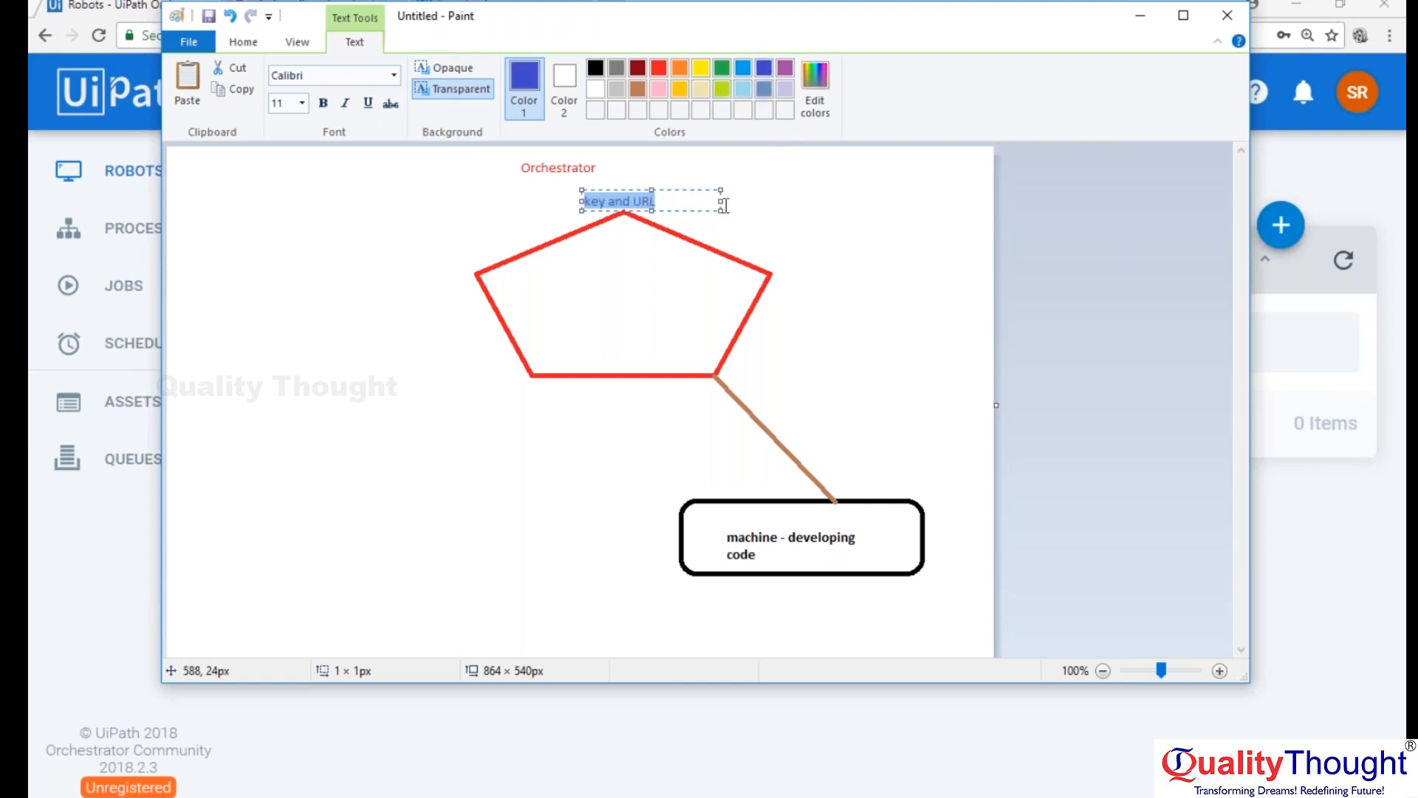
click(753, 234)
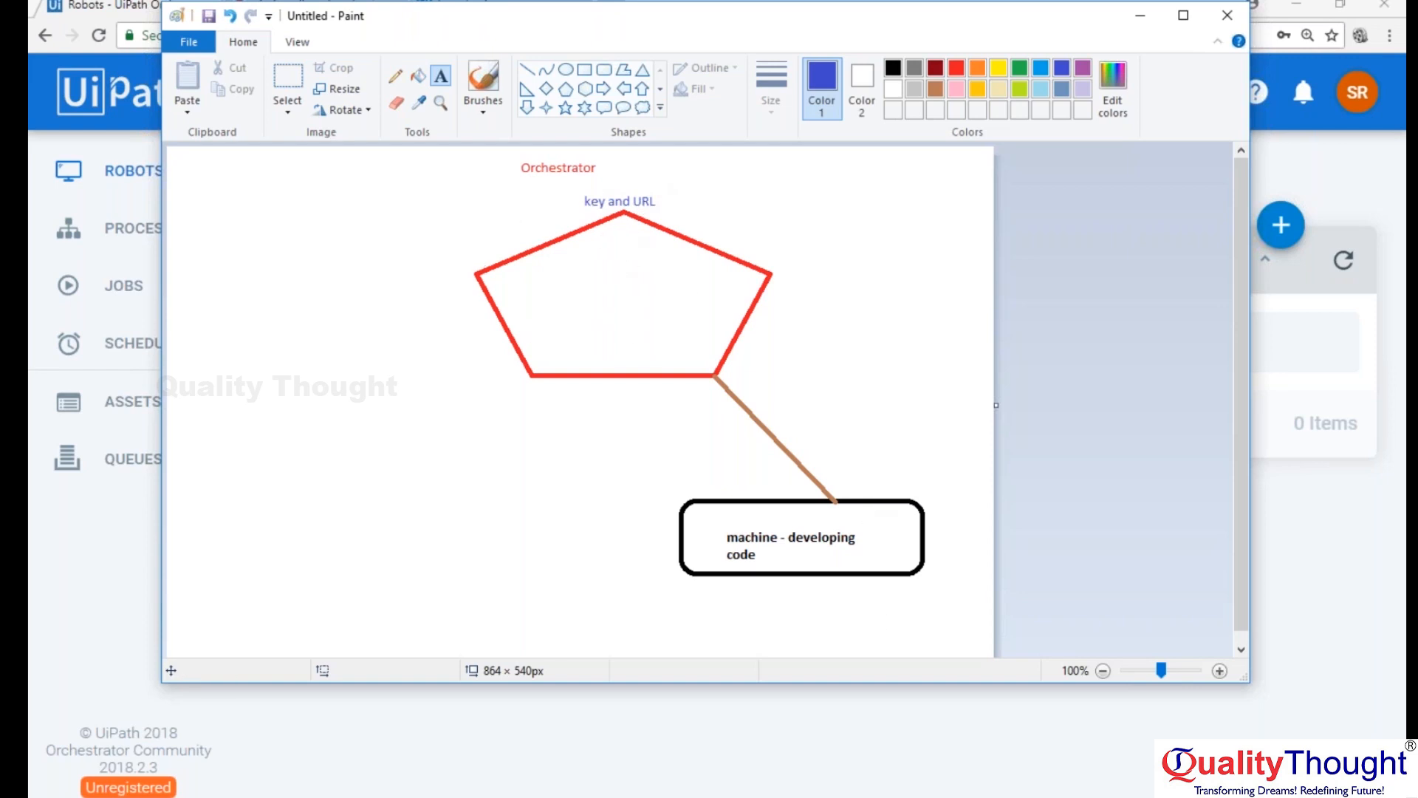
Open the UiPath Robot's settings from its tray application and move the settings window clear of the diagram.
click(1214, 794)
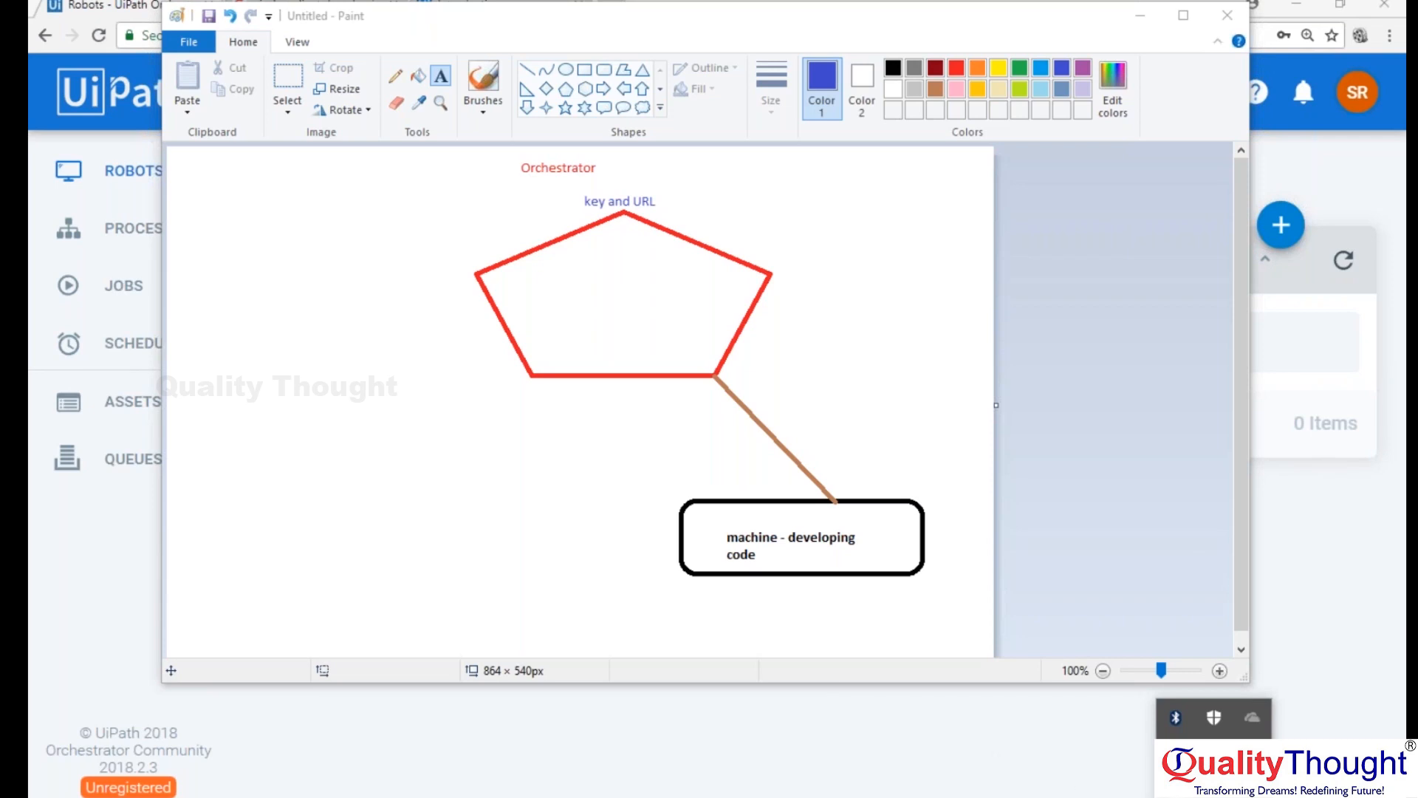
click(1176, 756)
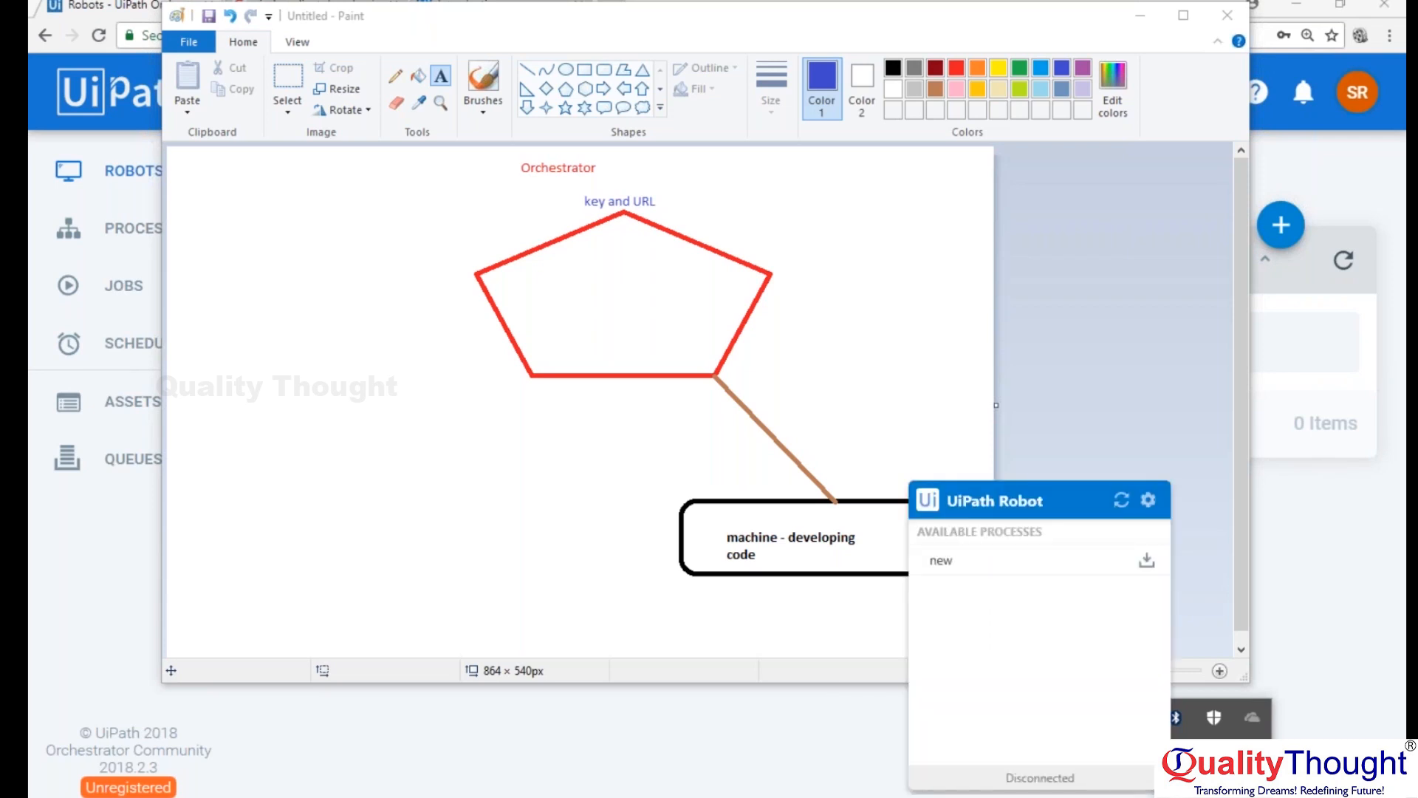
click(1149, 500)
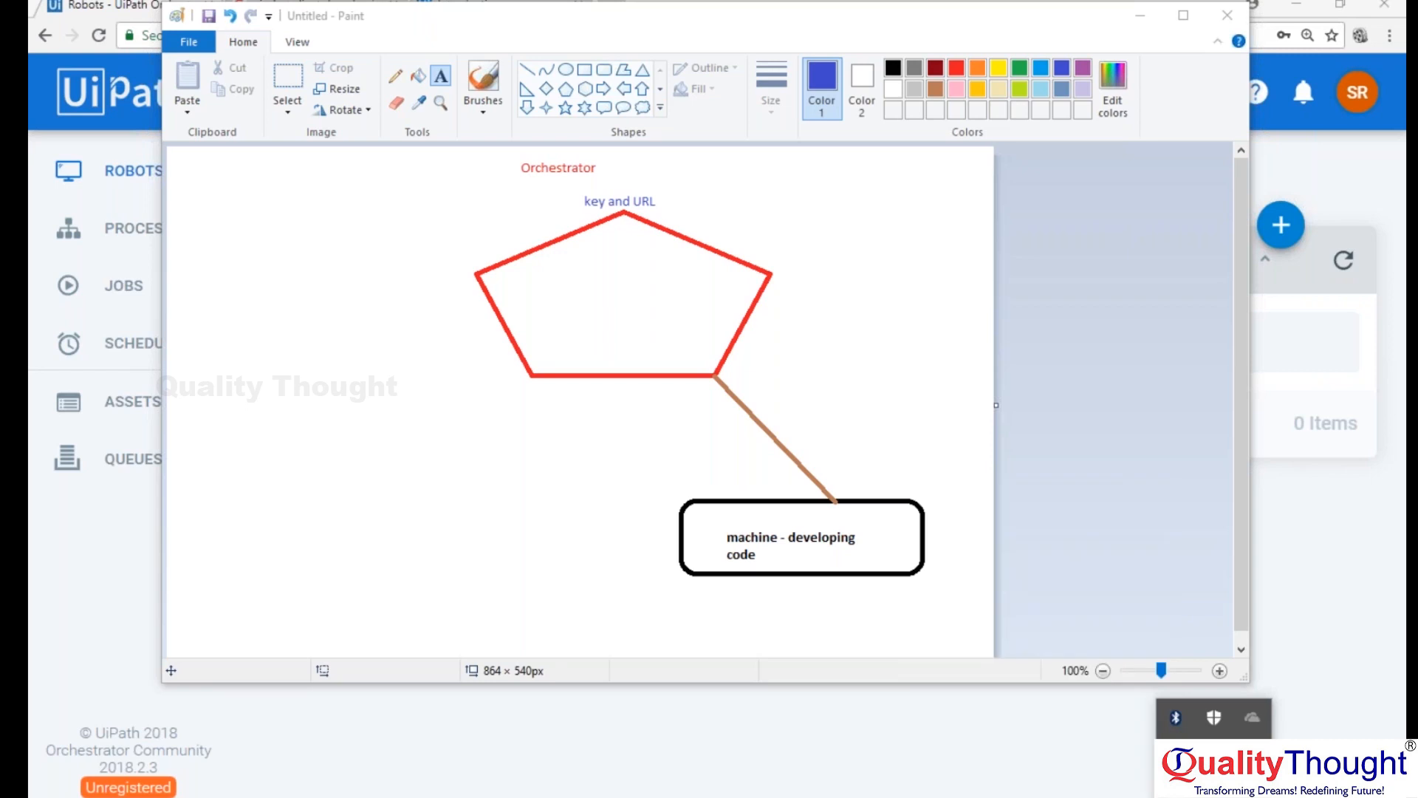
click(1176, 755)
click(1146, 500)
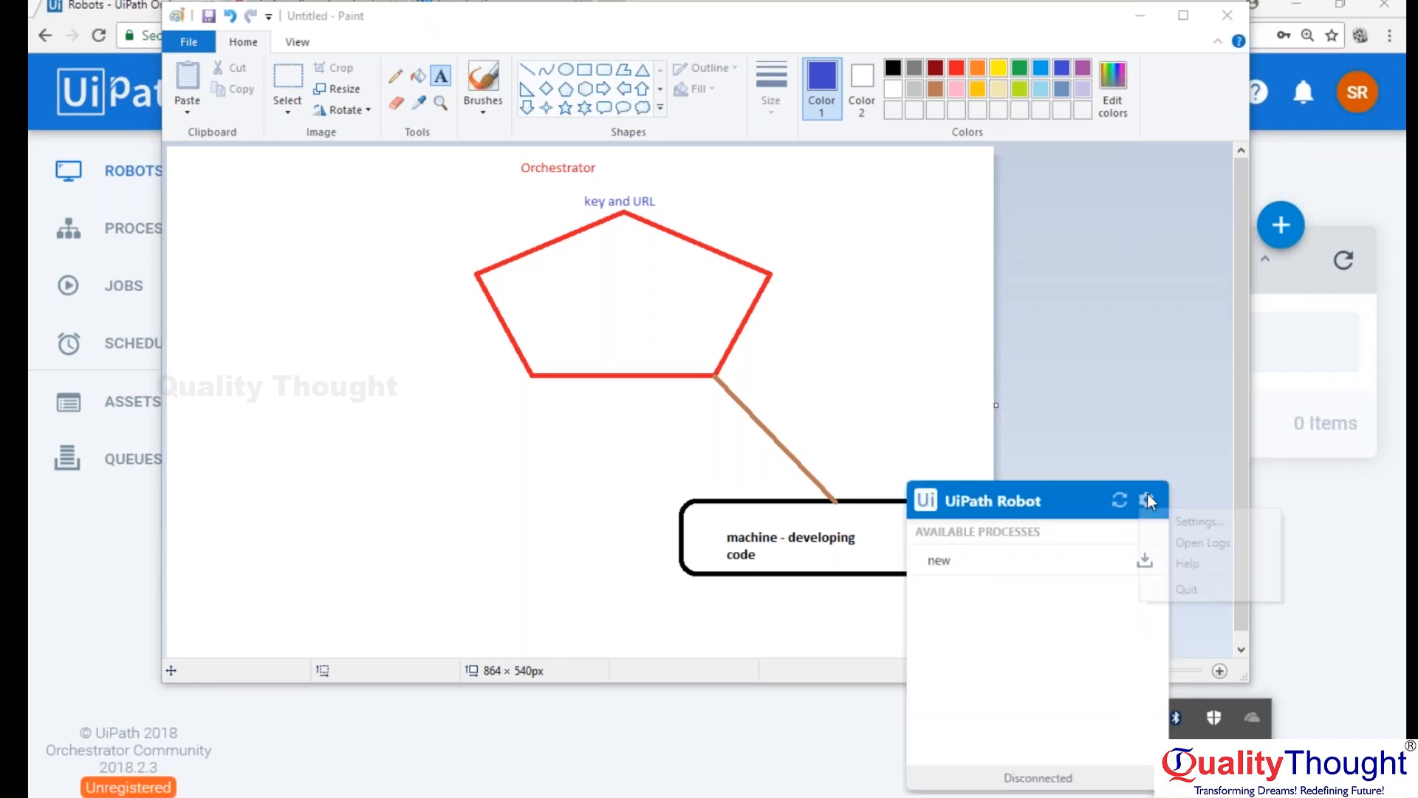
click(1185, 517)
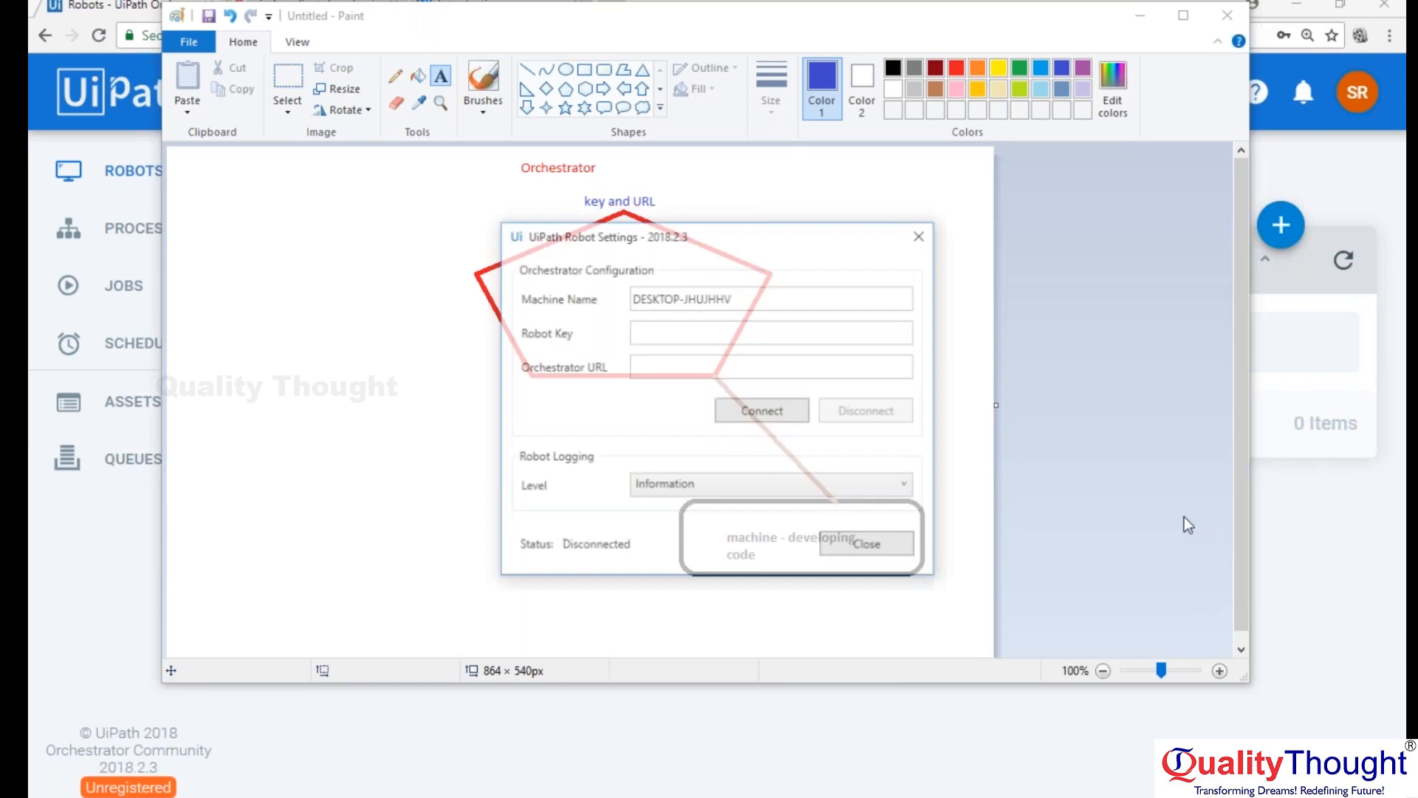
mouse_move(764, 224)
mouse_down()
mouse_move(1262, 22)
mouse_move(1187, 28)
mouse_up()
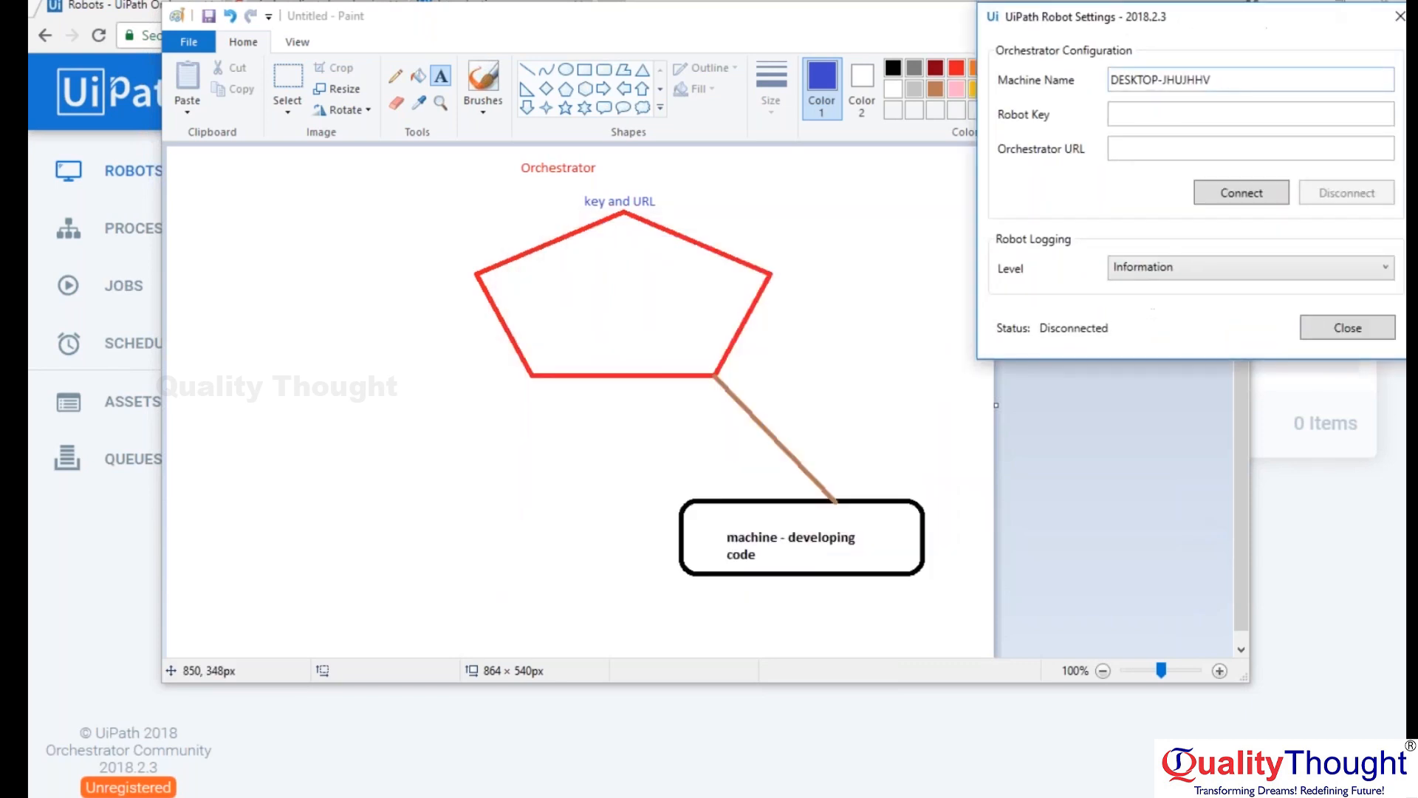
Try to connect the robot to Orchestrator with the Robot Key and Orchestrator URL left empty.
click(1154, 151)
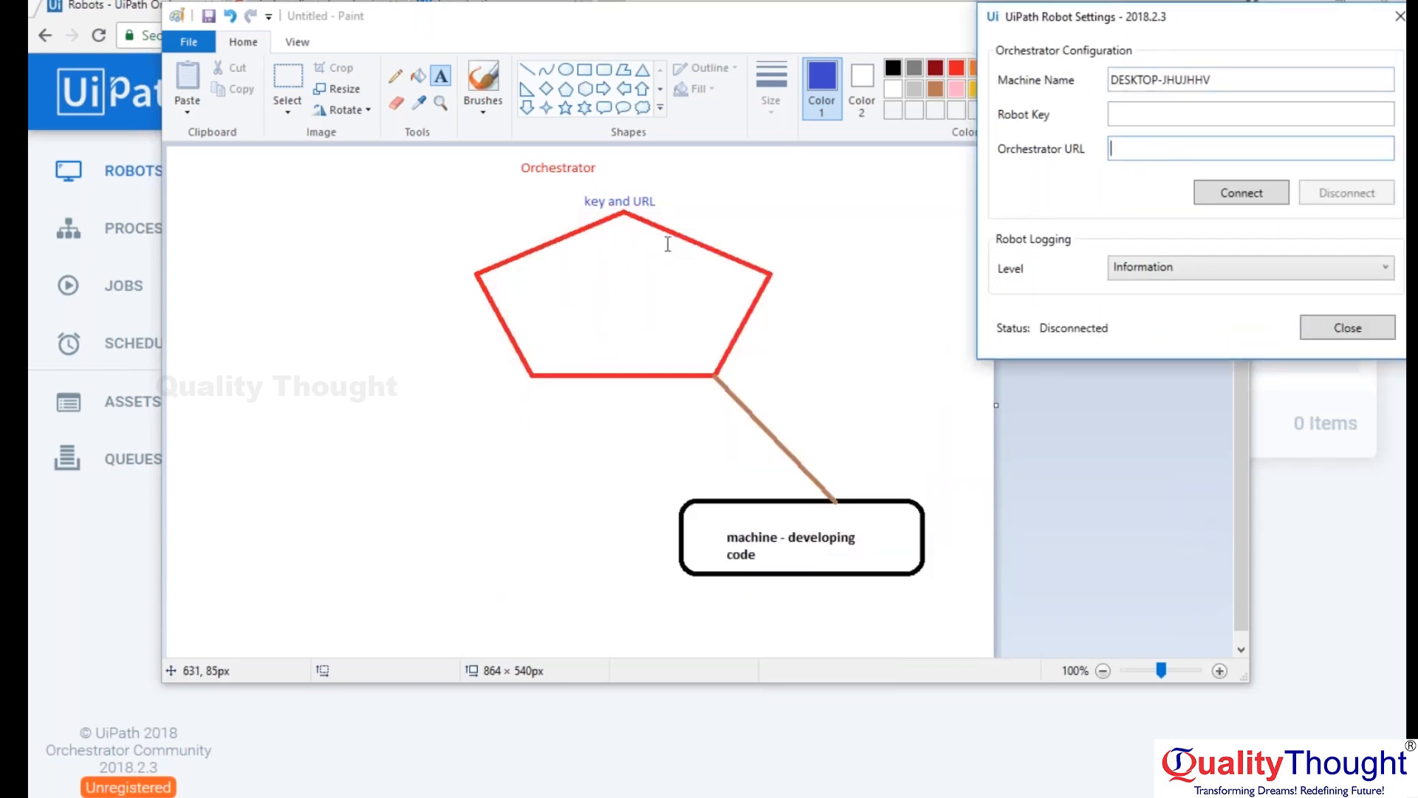
click(583, 200)
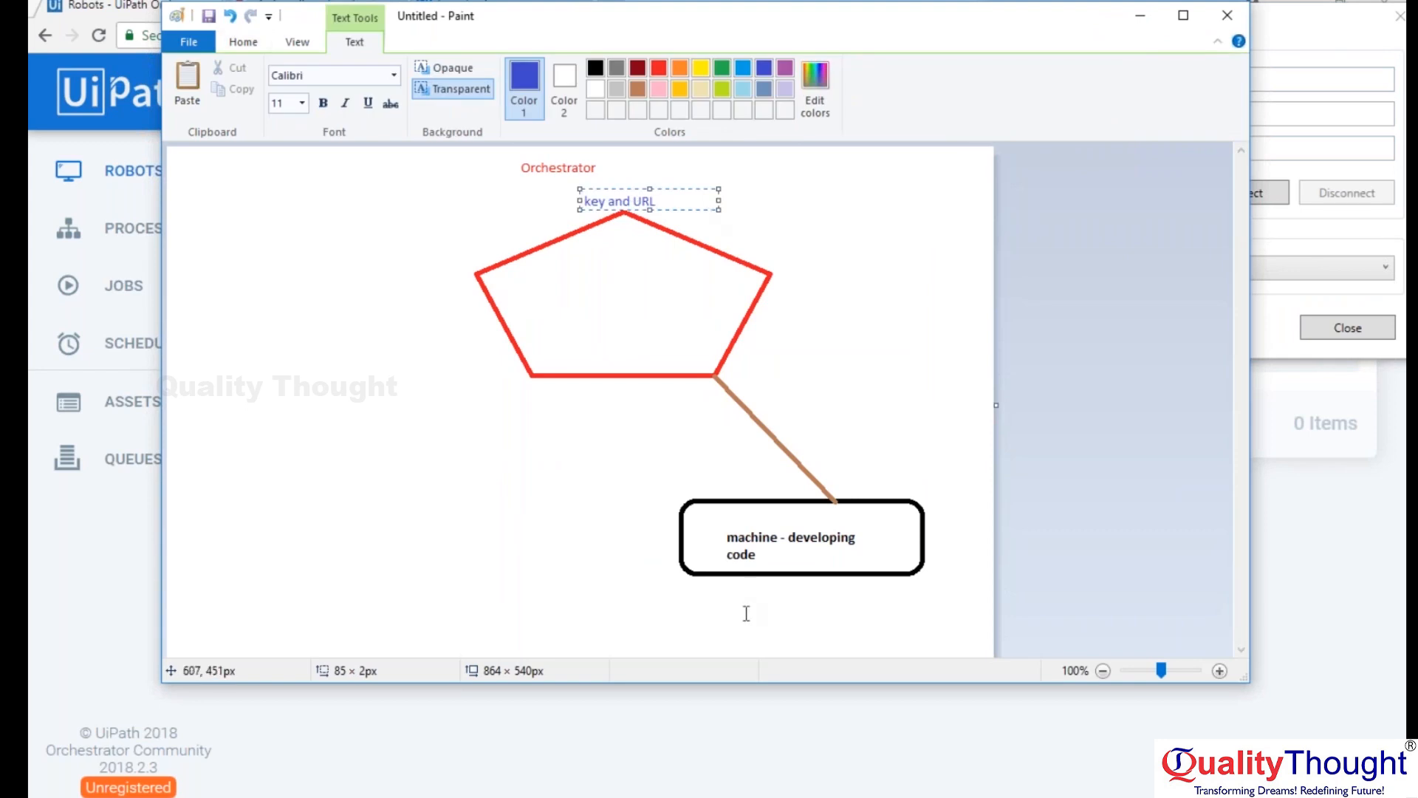
click(699, 793)
click(1131, 119)
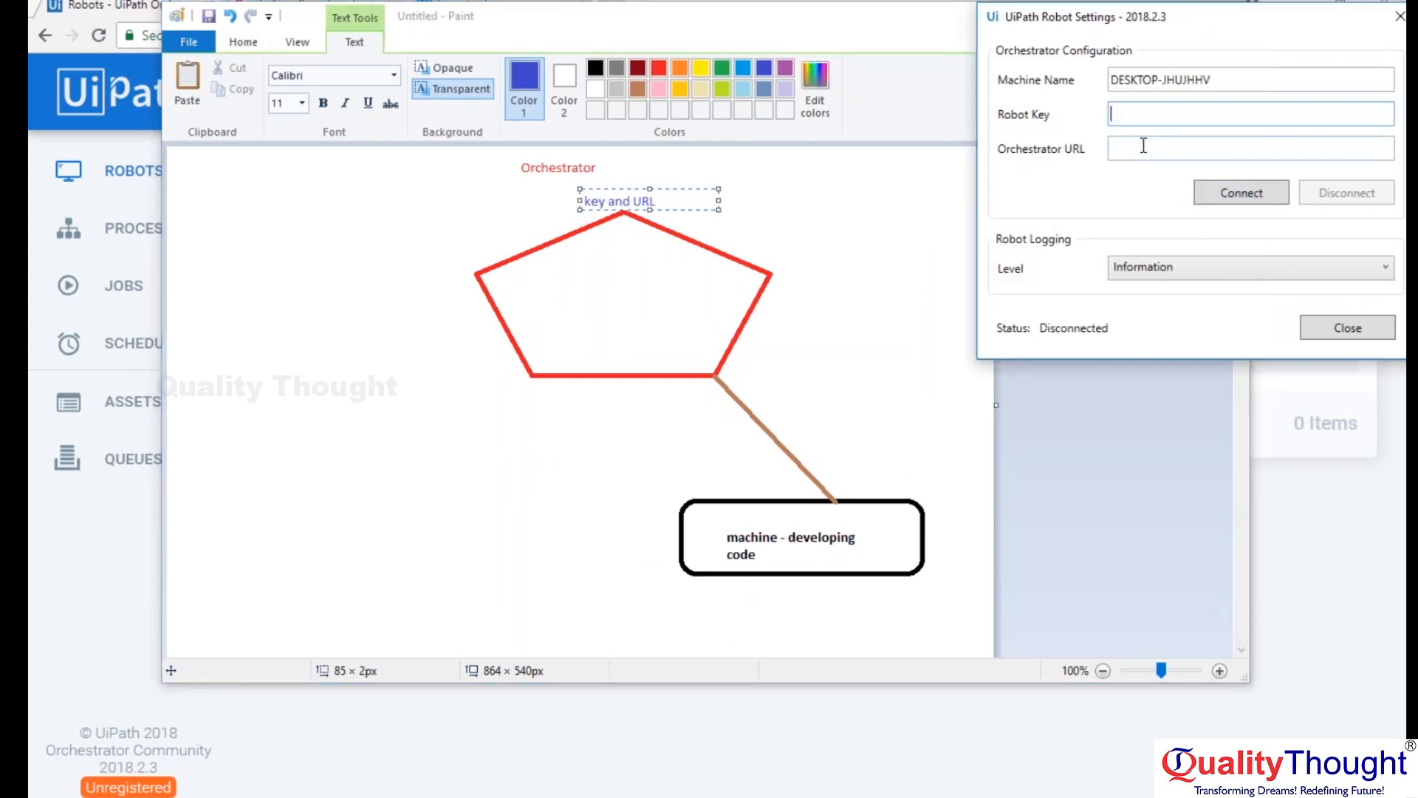
click(1143, 147)
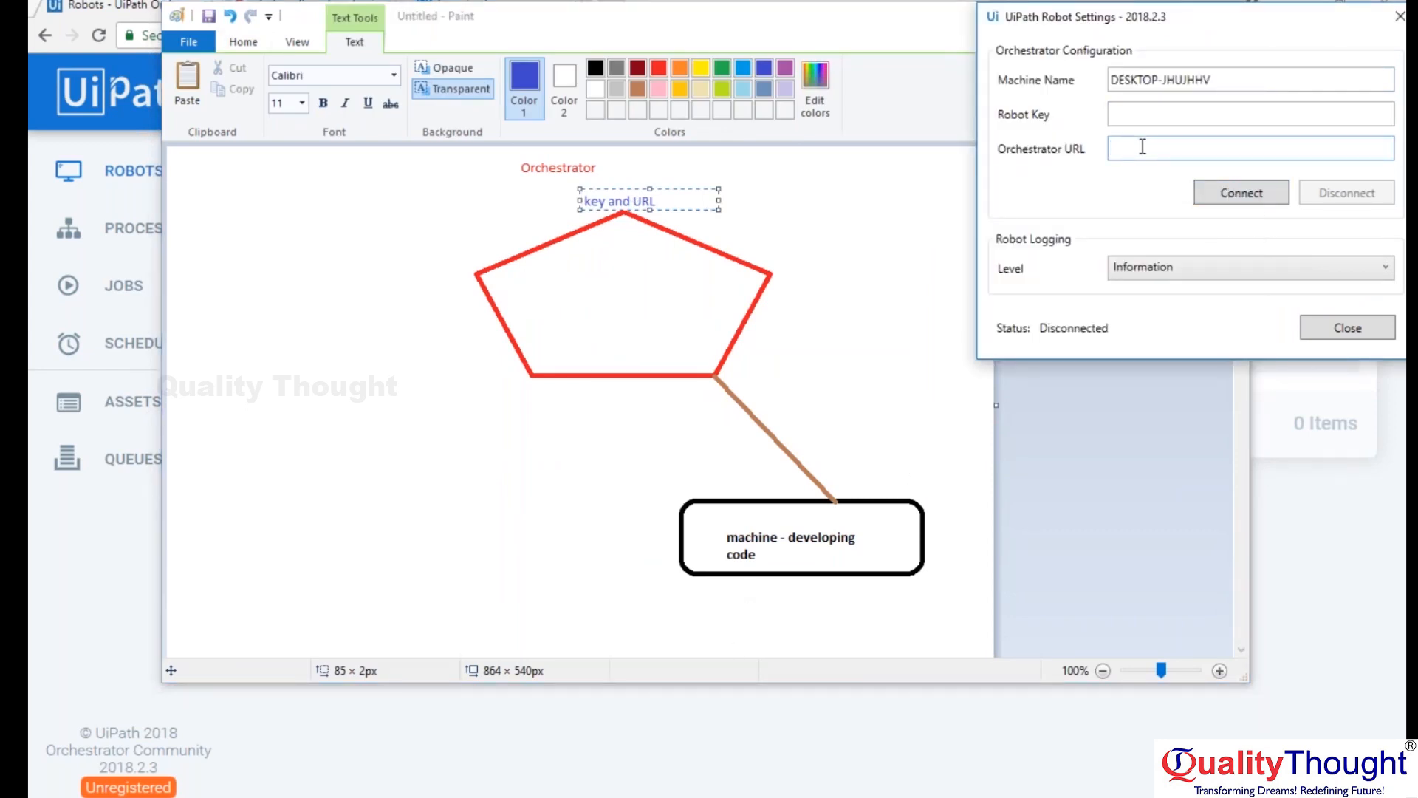
click(1256, 192)
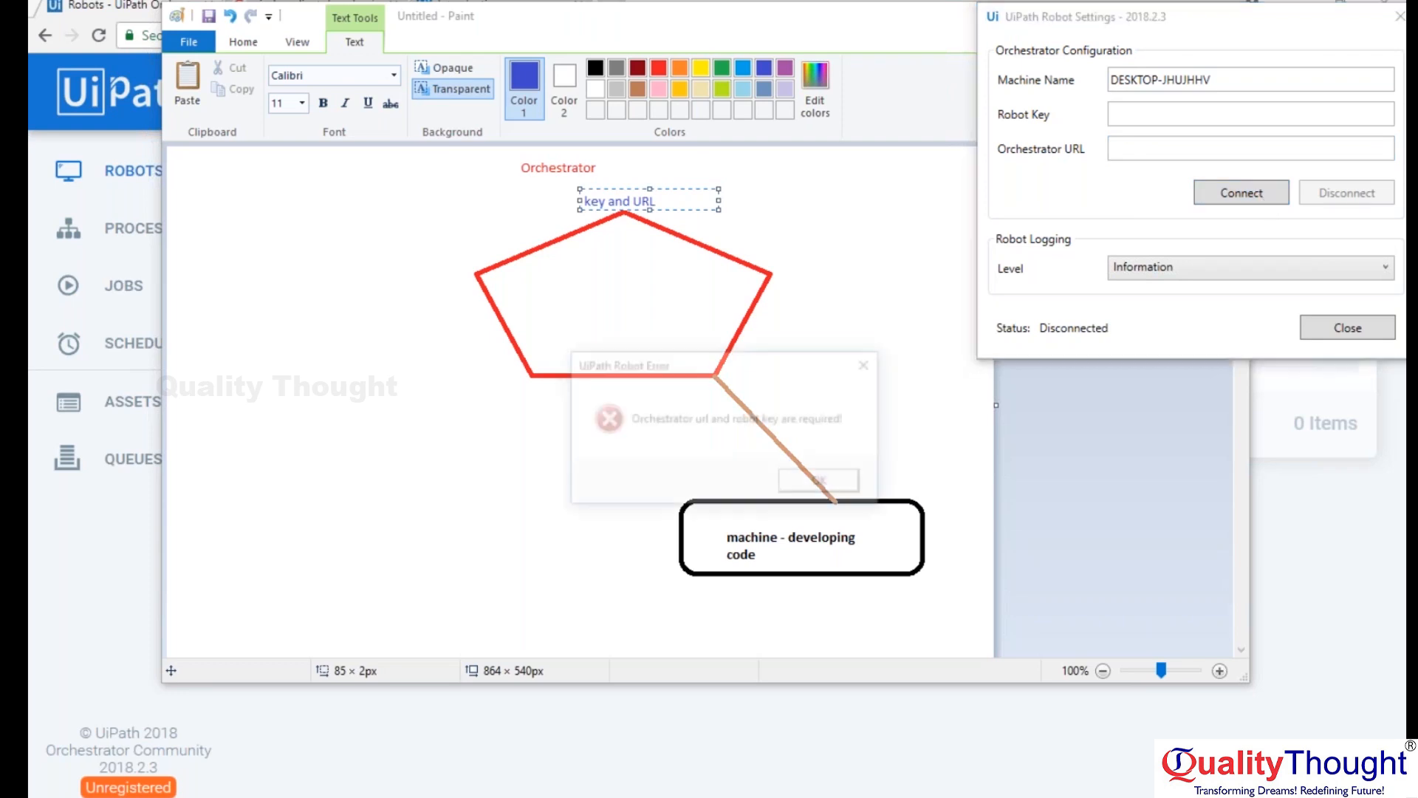
click(825, 494)
click(1150, 116)
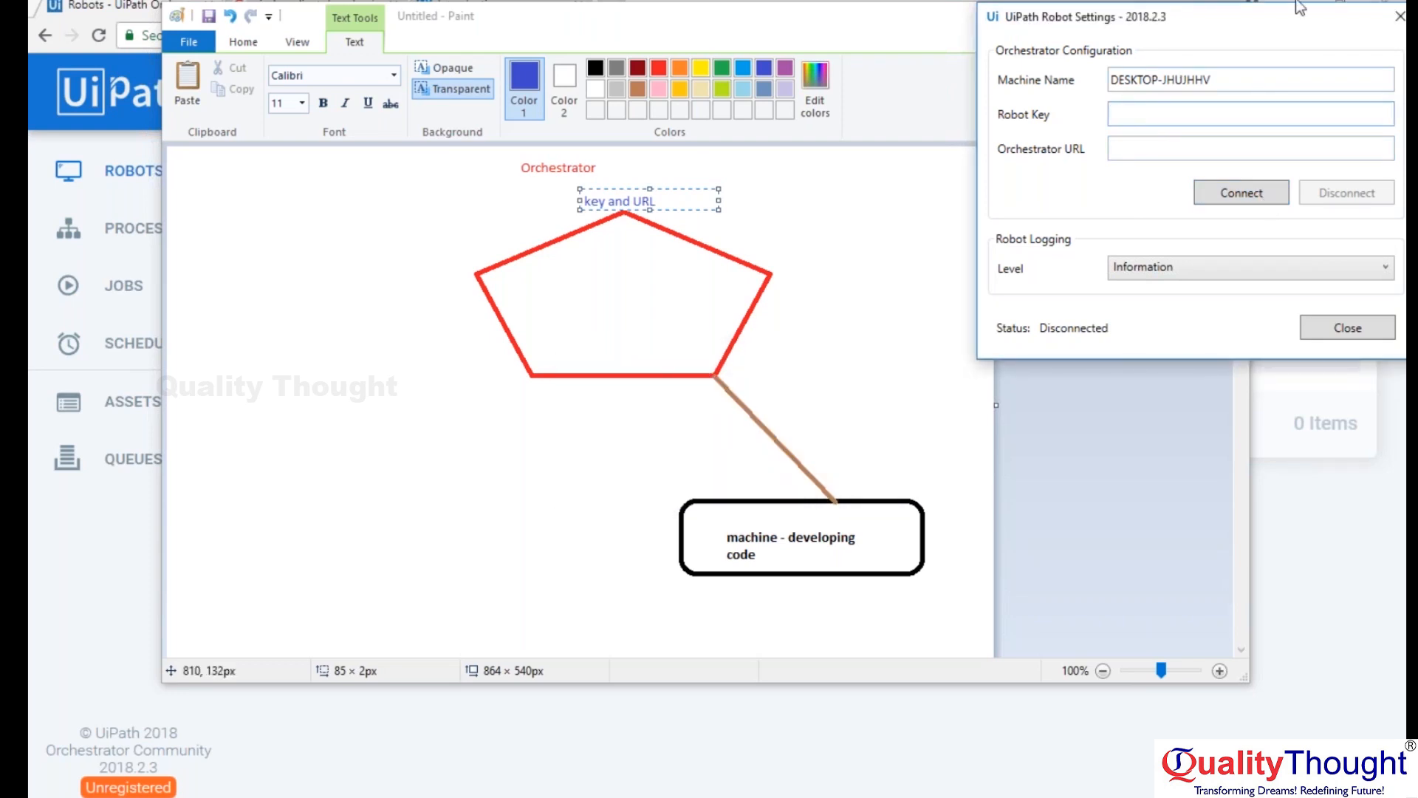
drag(1311, 18, 1143, 40)
Switch back to Orchestrator's Robots page in the browser and open a blank Notepad document over it.
click(1247, 42)
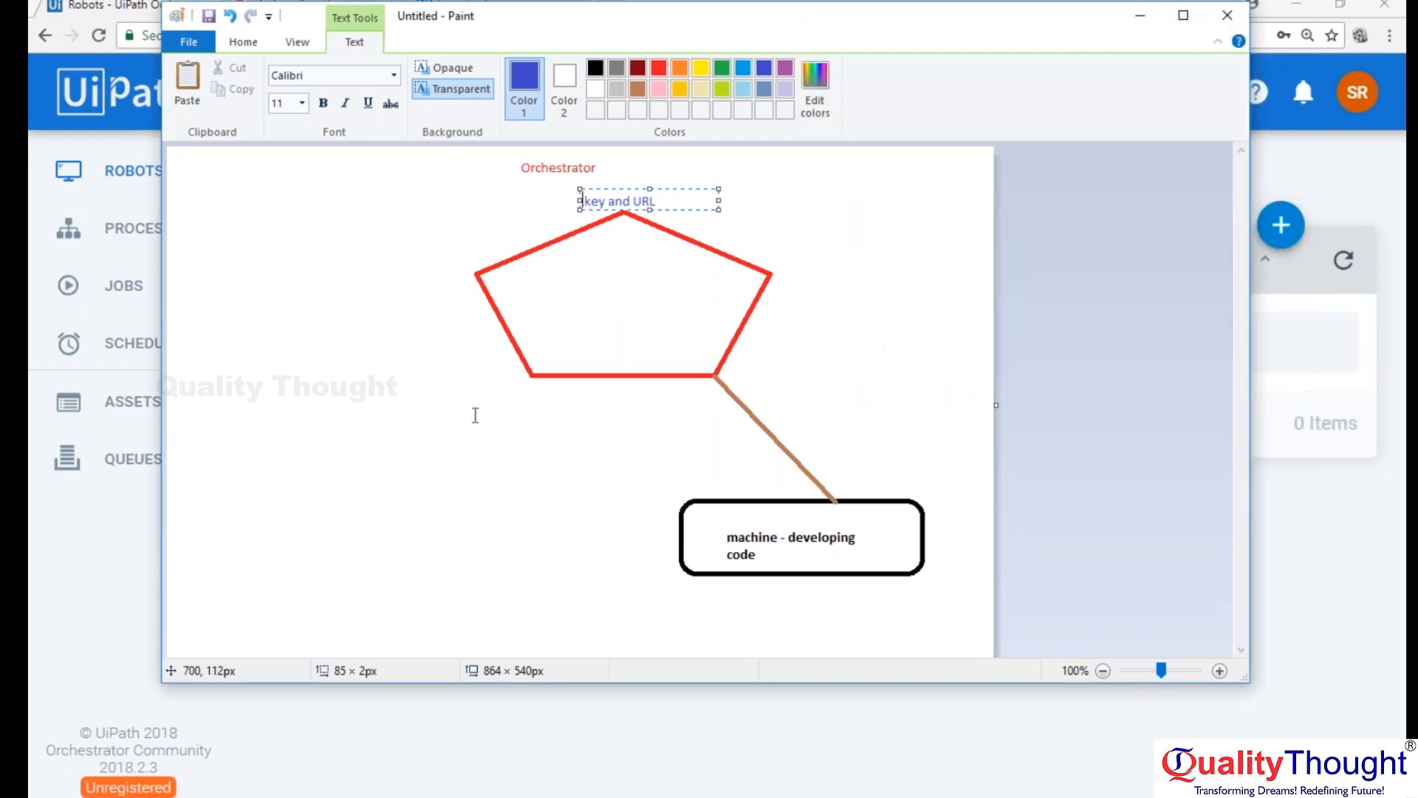
click(1333, 575)
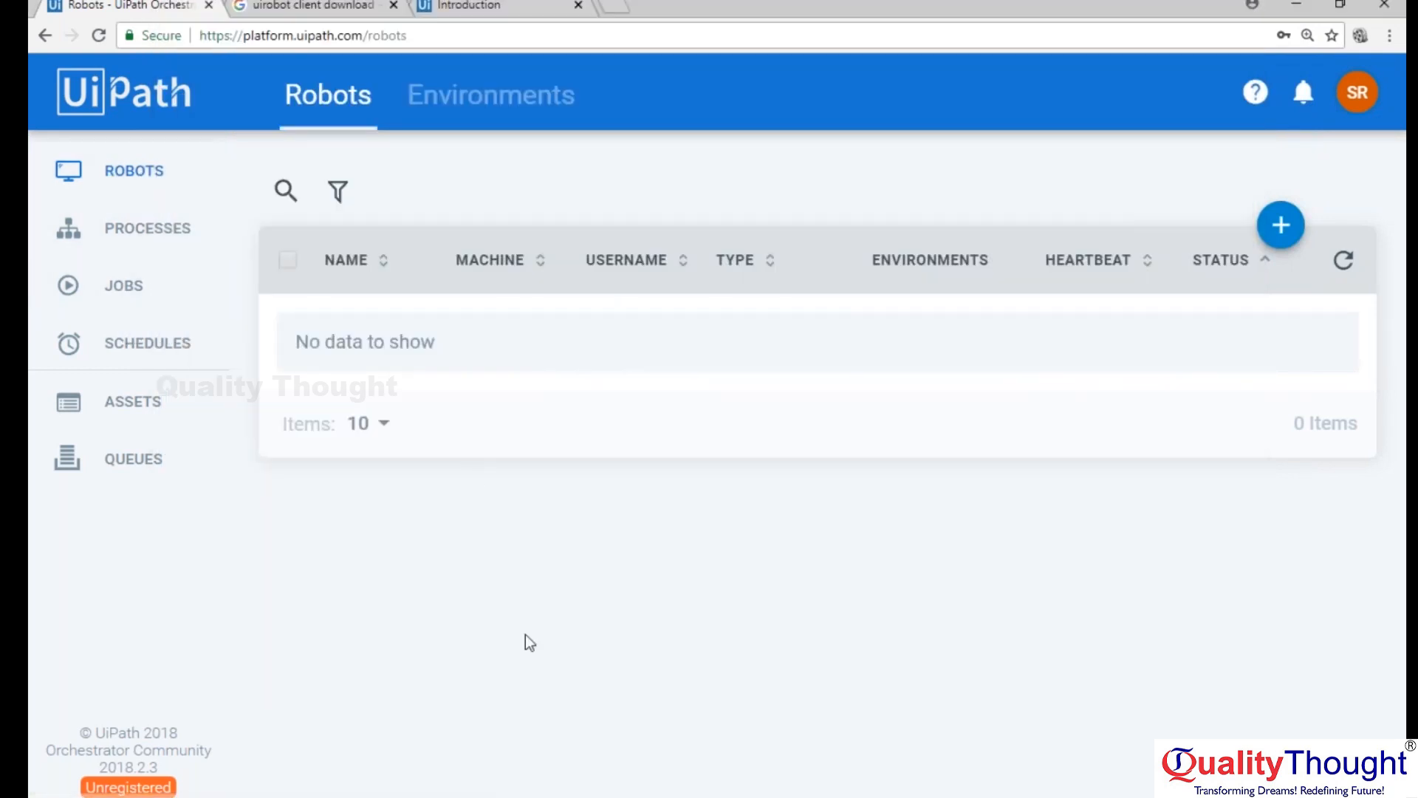
mouse_move(615, 796)
key(super)
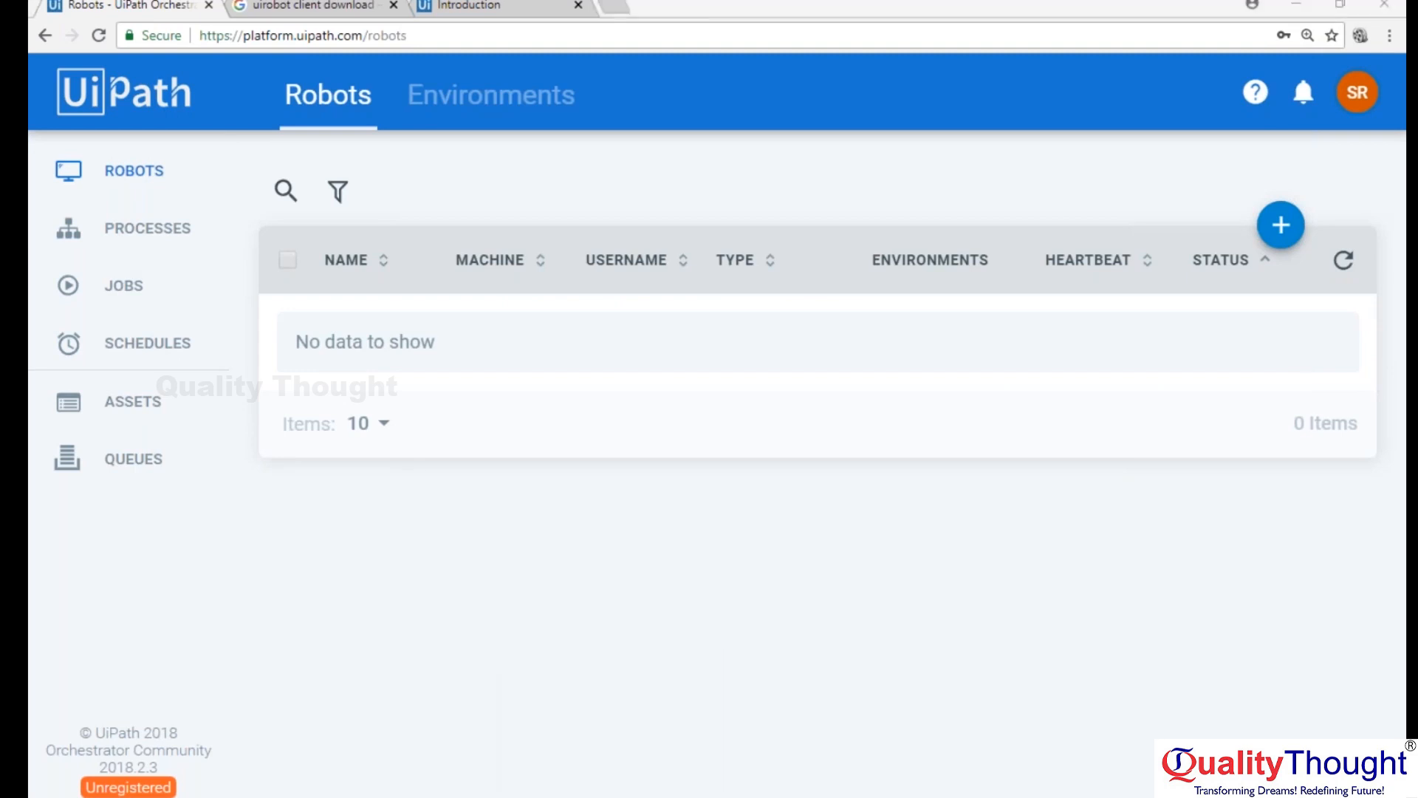
text(ote)
key(Return)
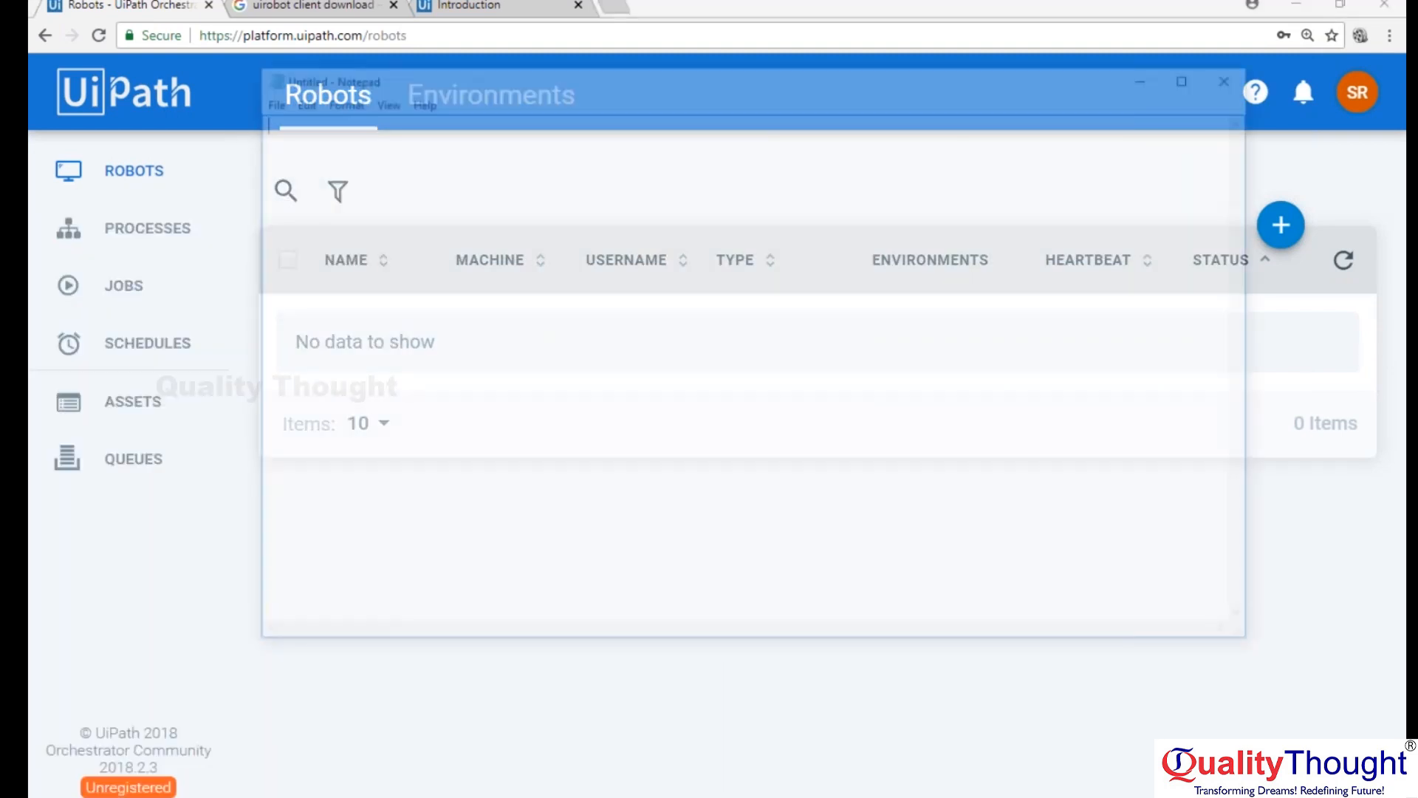
Write the note "1. Extract URL and key from orchestrator and use them to connect your developer machine to orchestrator.".
text(1.)
text( Extr)
text(ct)
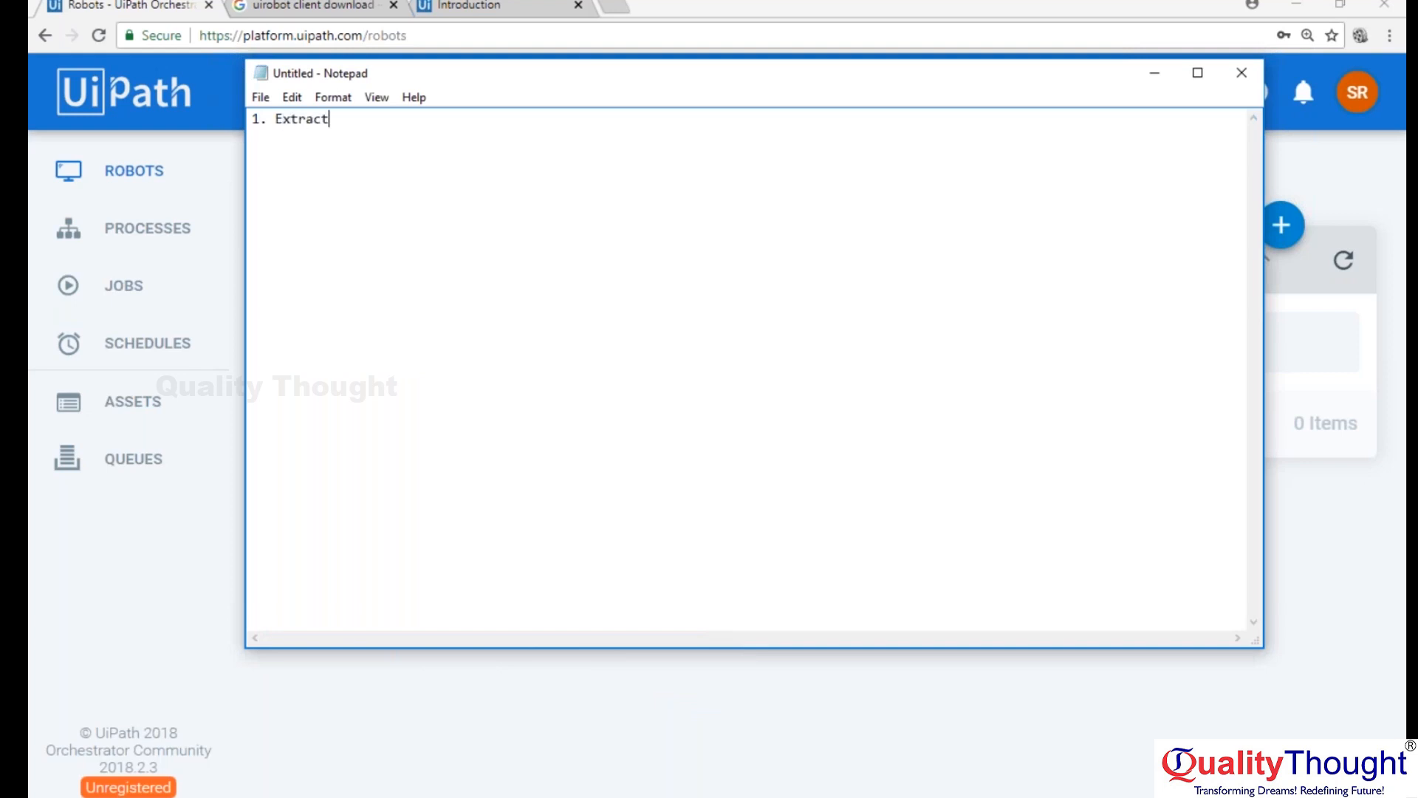
text( URL and key from orchestrator an d)
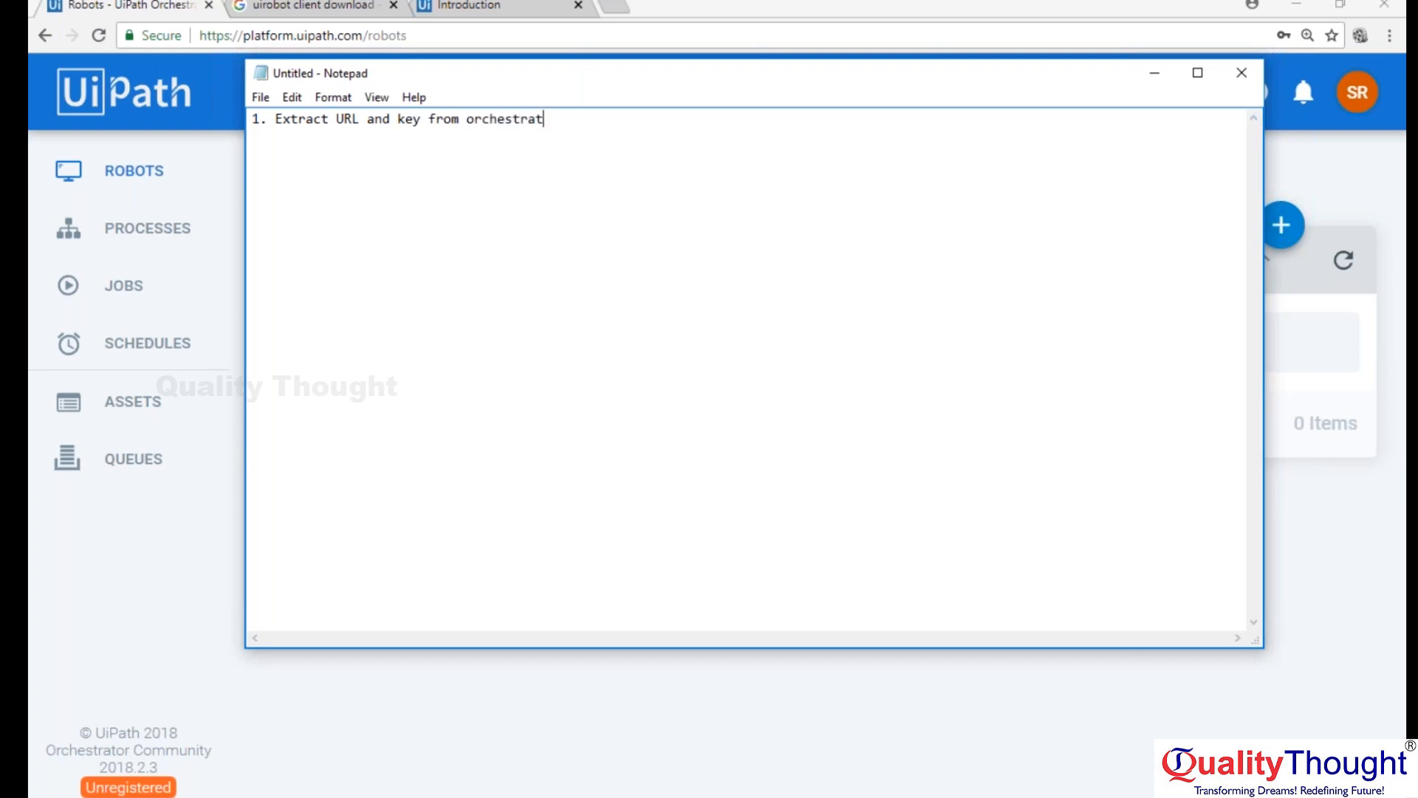
key(BackSpace)
key(BackSpace)
text(d use them to conne)
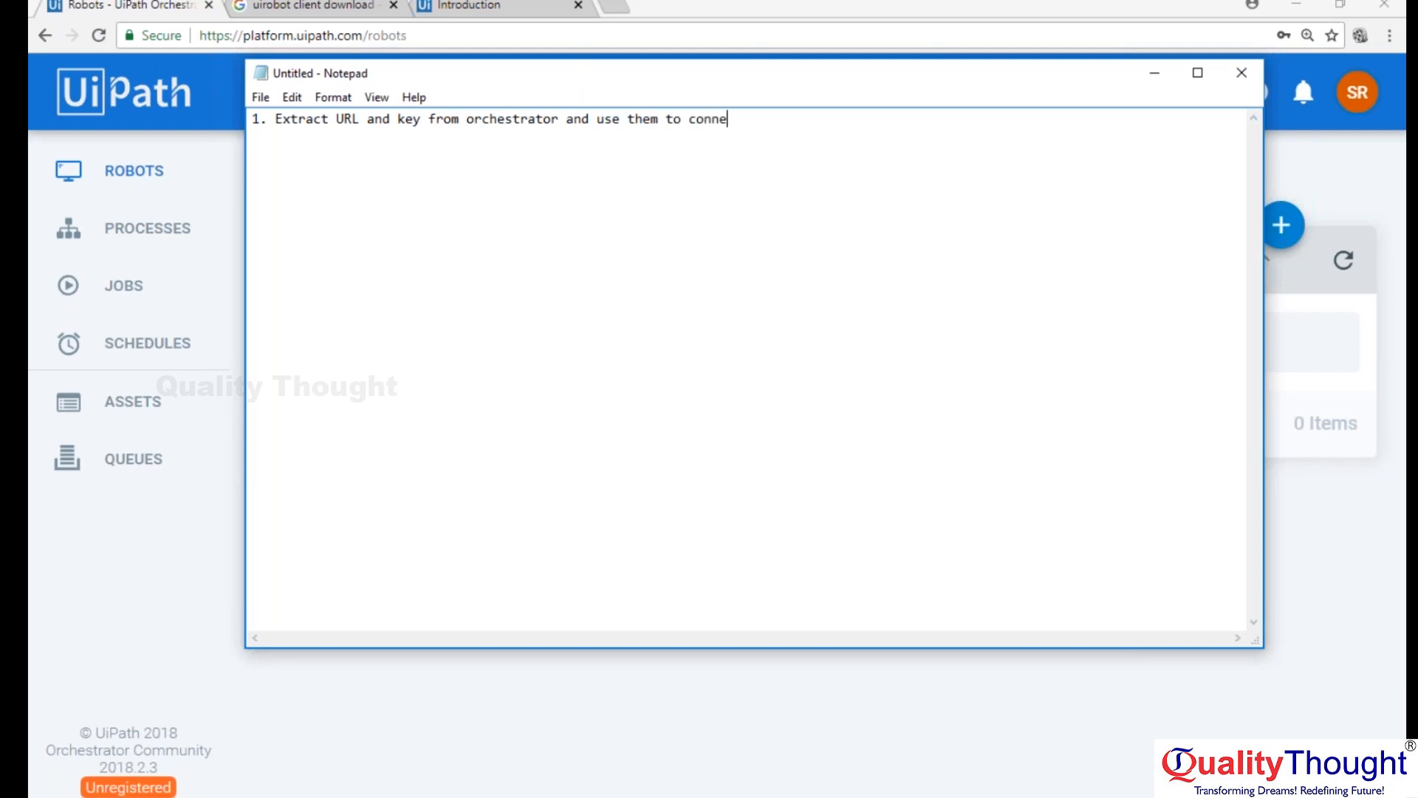
text(ct your developer machine to )
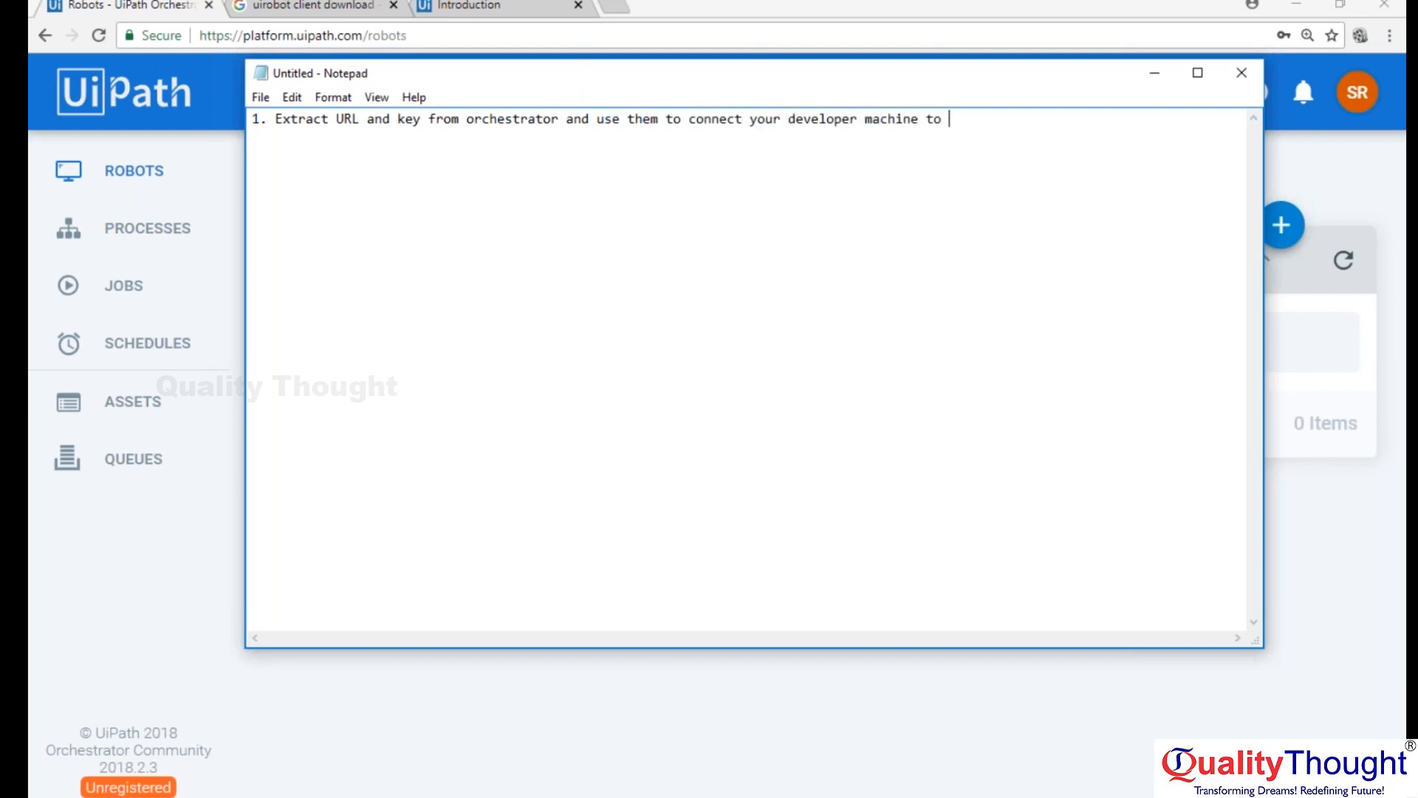
text(orchetra)
key(Left)
key(Left)
key(Left)
text(s)
key(End)
text(tor.)
Start an indented line under note 1 with "Go to UiRobot in system tray and go to settings and".
key(Return)
key(Tab)
text(Go to UiPa)
key(BackSpace)
key(BackSpace)
key(BackSpace)
text(i)
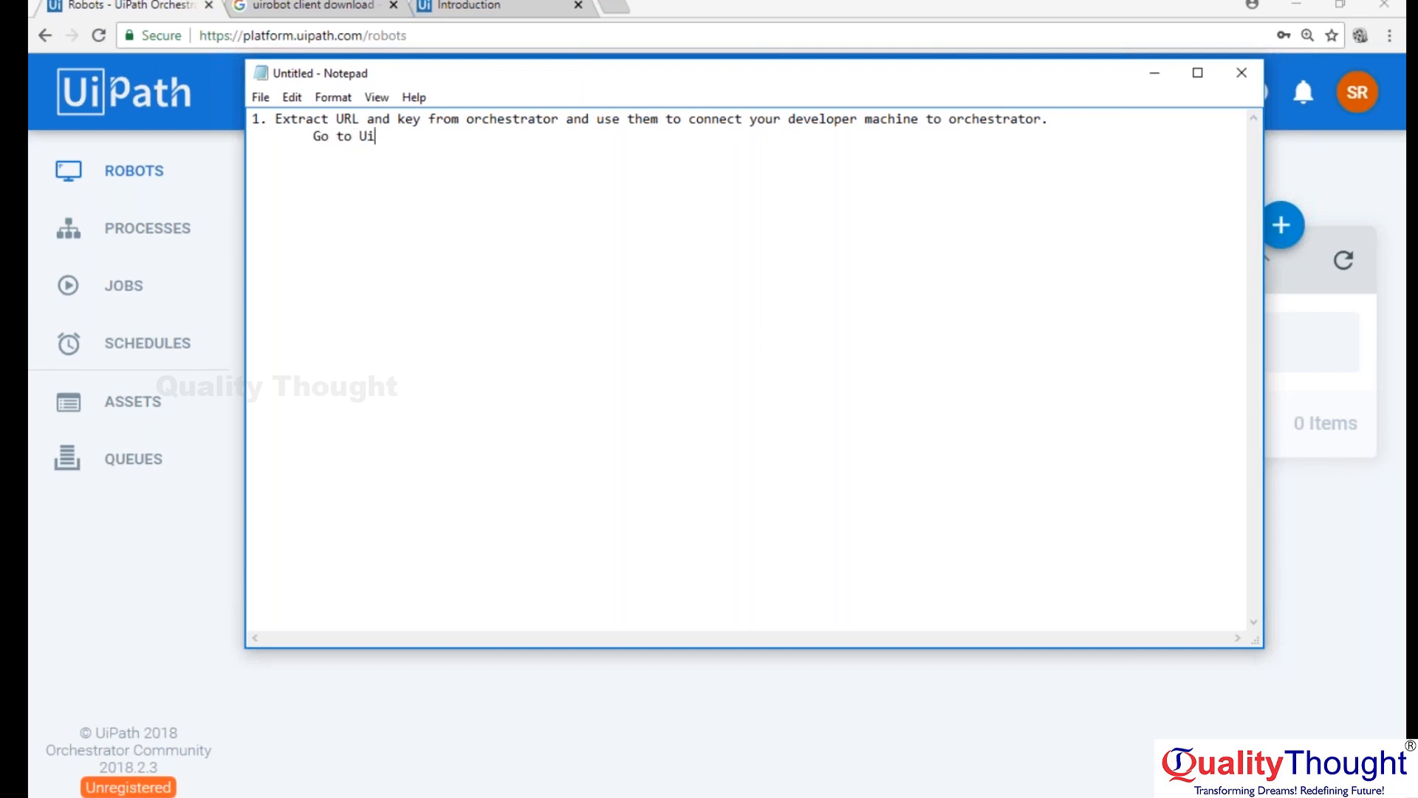
text(Robot in suste)
key(BackSpace)
key(BackSpace)
key(BackSpace)
key(BackSpace)
text(ystem tray and go)
key(BackSpace)
key(BackSpace)
text(go to setting nas)
key(BackSpace)
key(BackSpace)
key(BackSpace)
key(BackSpace)
text(s and key in the url and key for the )
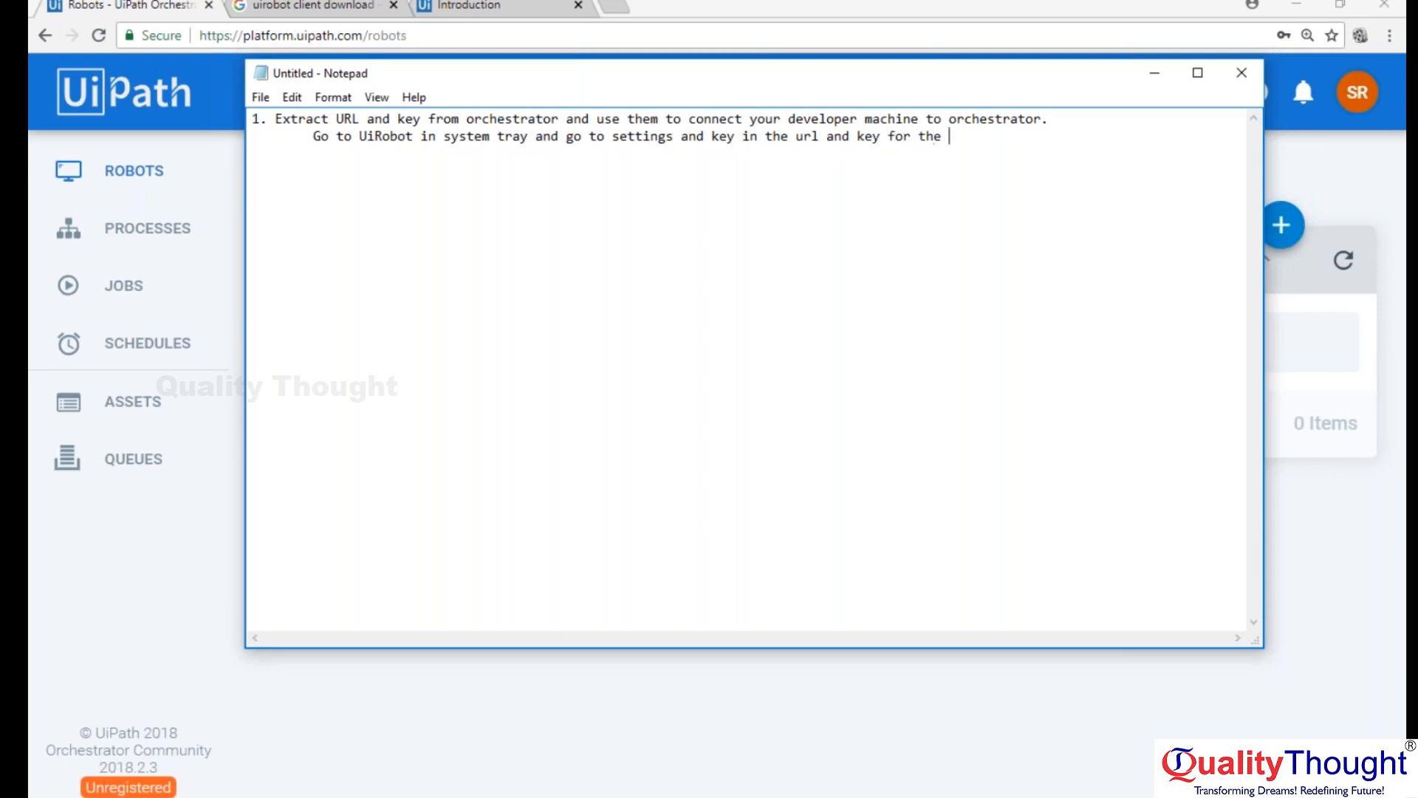
text(robot and click on conne)
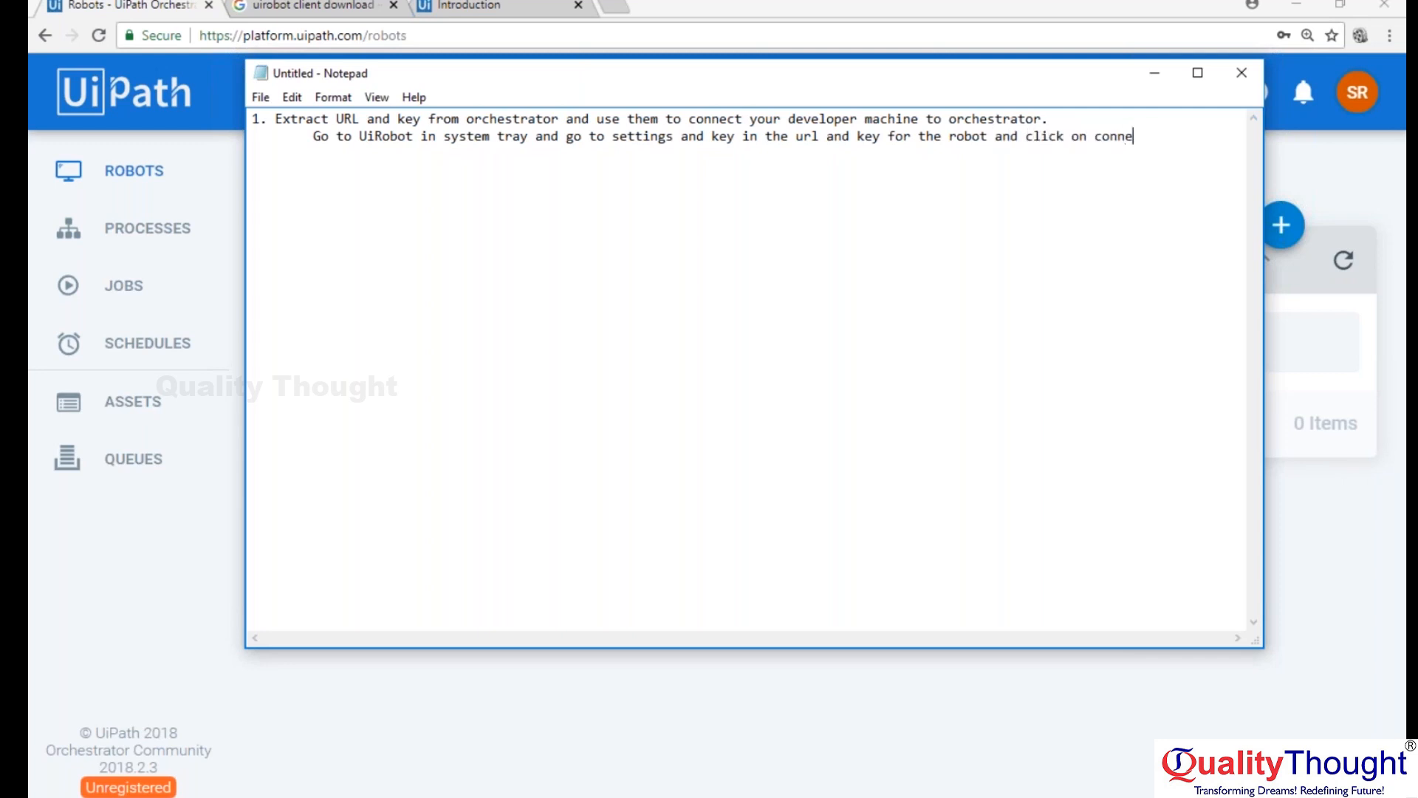
text(ct to connect the system to)
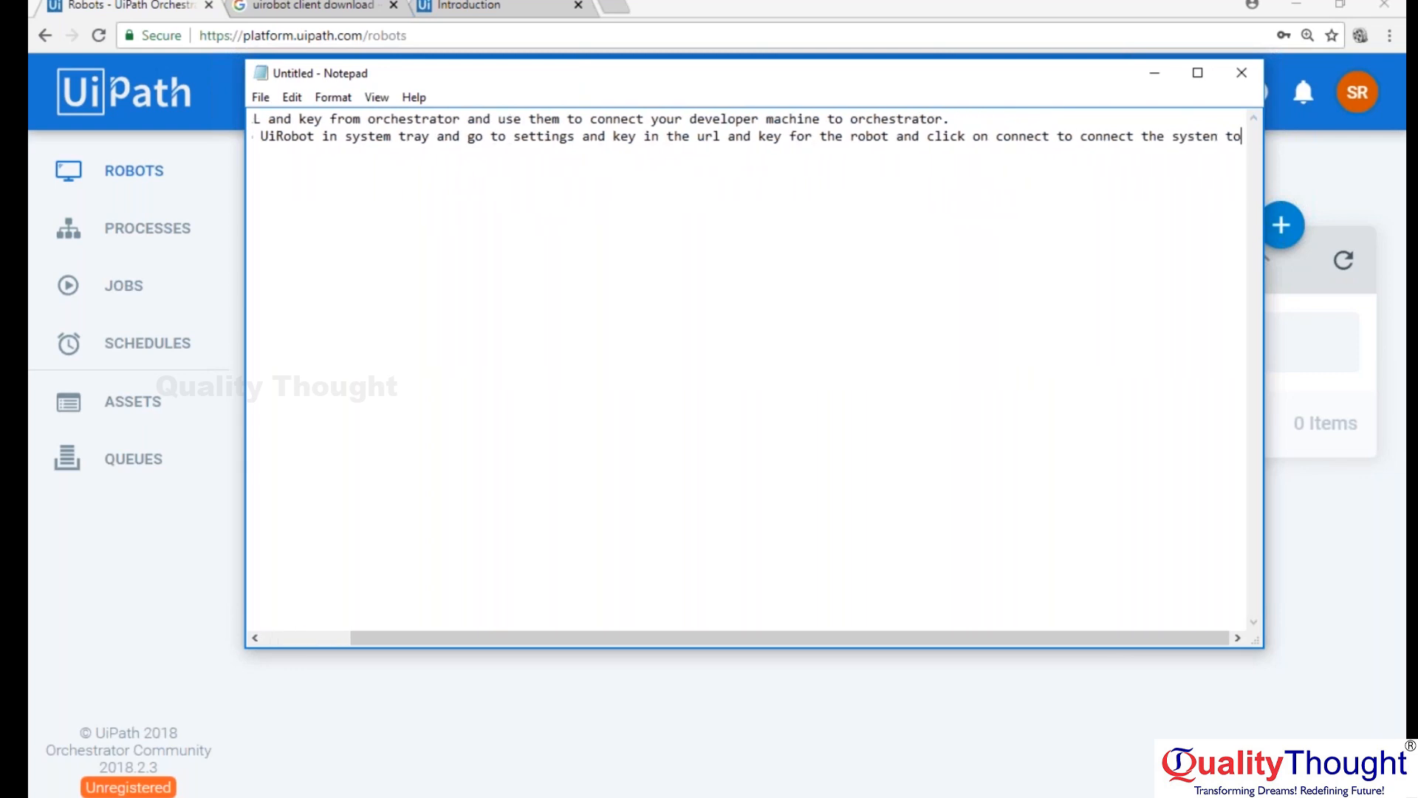
Finish the indented line with "key in the url and key for the robot and click on connect." and widen the Notepad window to fit it.
key(BackSpace)
key(BackSpace)
key(BackSpace)
key(BackSpace)
key(BackSpace)
key(BackSpace)
key(BackSpace)
key(BackSpace)
key(BackSpace)
key(BackSpace)
key(BackSpace)
key(BackSpace)
key(BackSpace)
key(BackSpace)
key(BackSpace)
key(BackSpace)
key(BackSpace)
key(BackSpace)
key(BackSpace)
key(BackSpace)
key(BackSpace)
key(BackSpace)
key(BackSpace)
key(BackSpace)
text(t.)
key(Return)
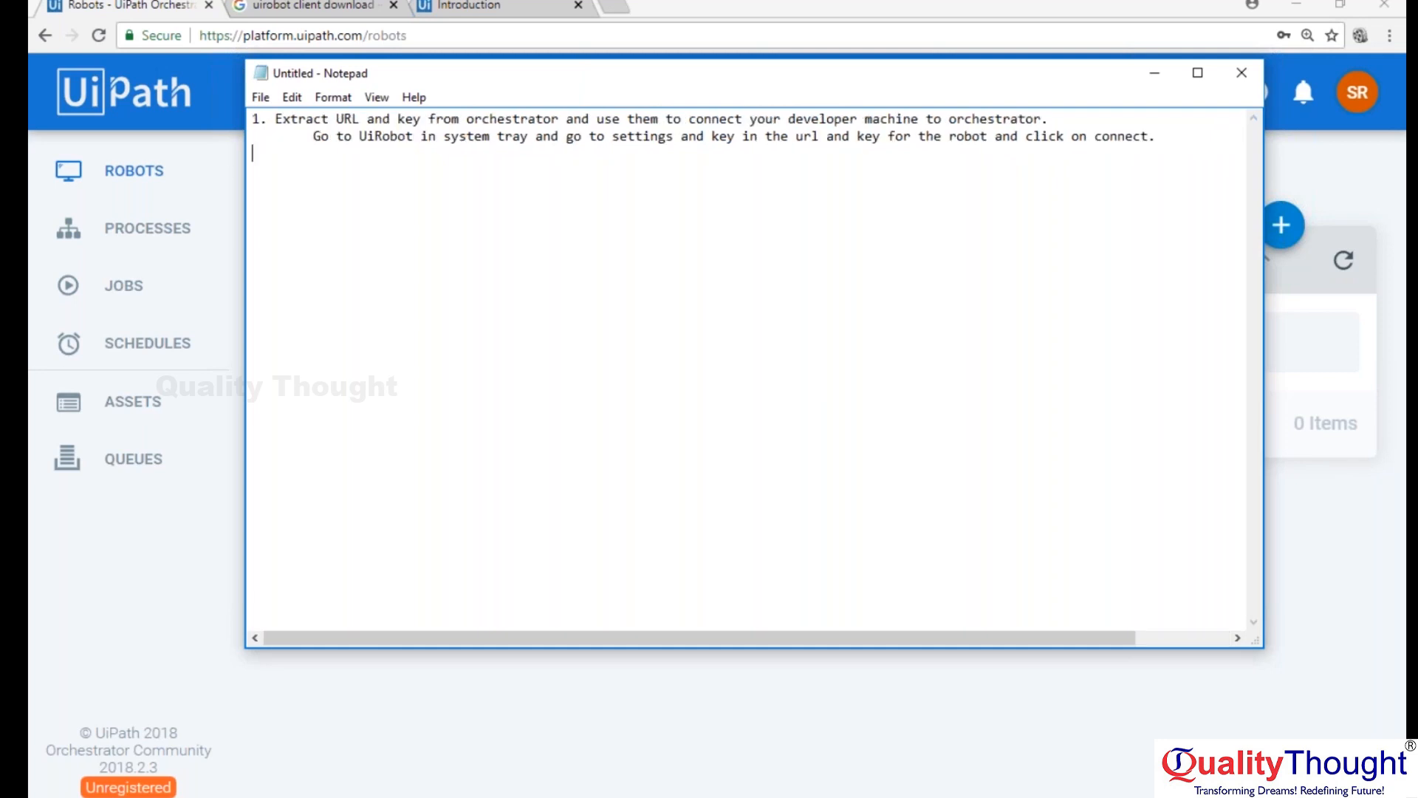
drag(1264, 640, 1361, 629)
drag(1191, 57, 1055, 148)
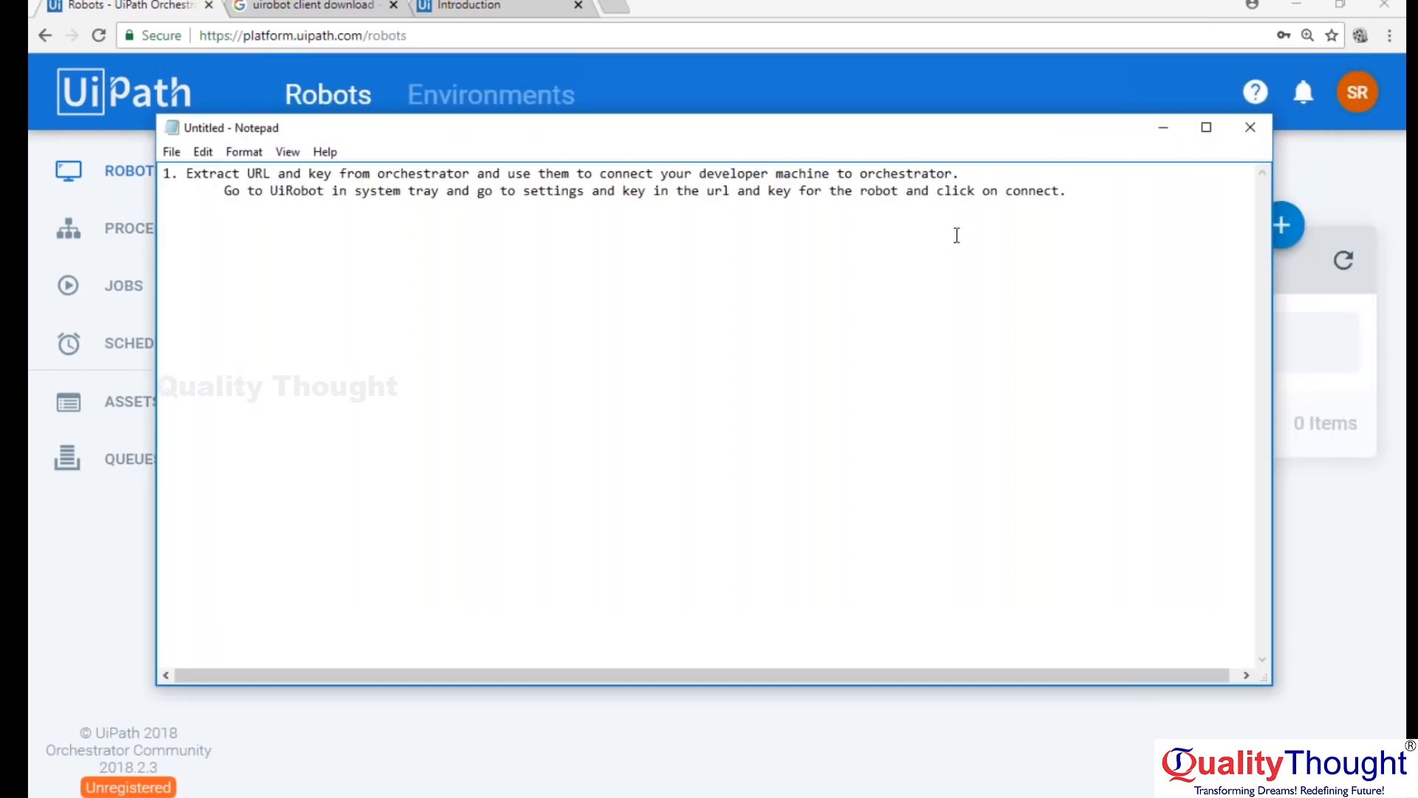
Add the note "2. the connected developer machine will be visible in the robot's section of Orchetrator.".
click(873, 3)
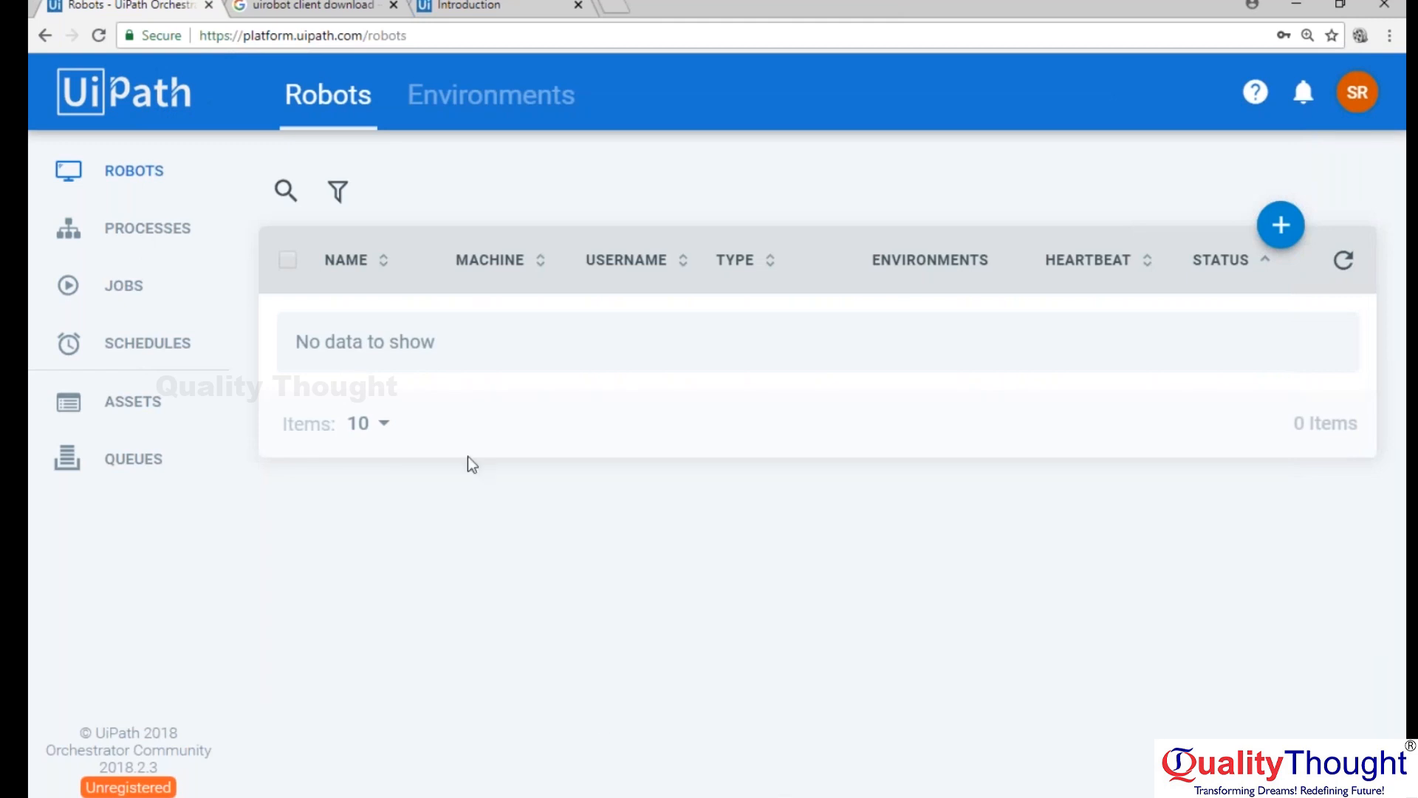
click(614, 796)
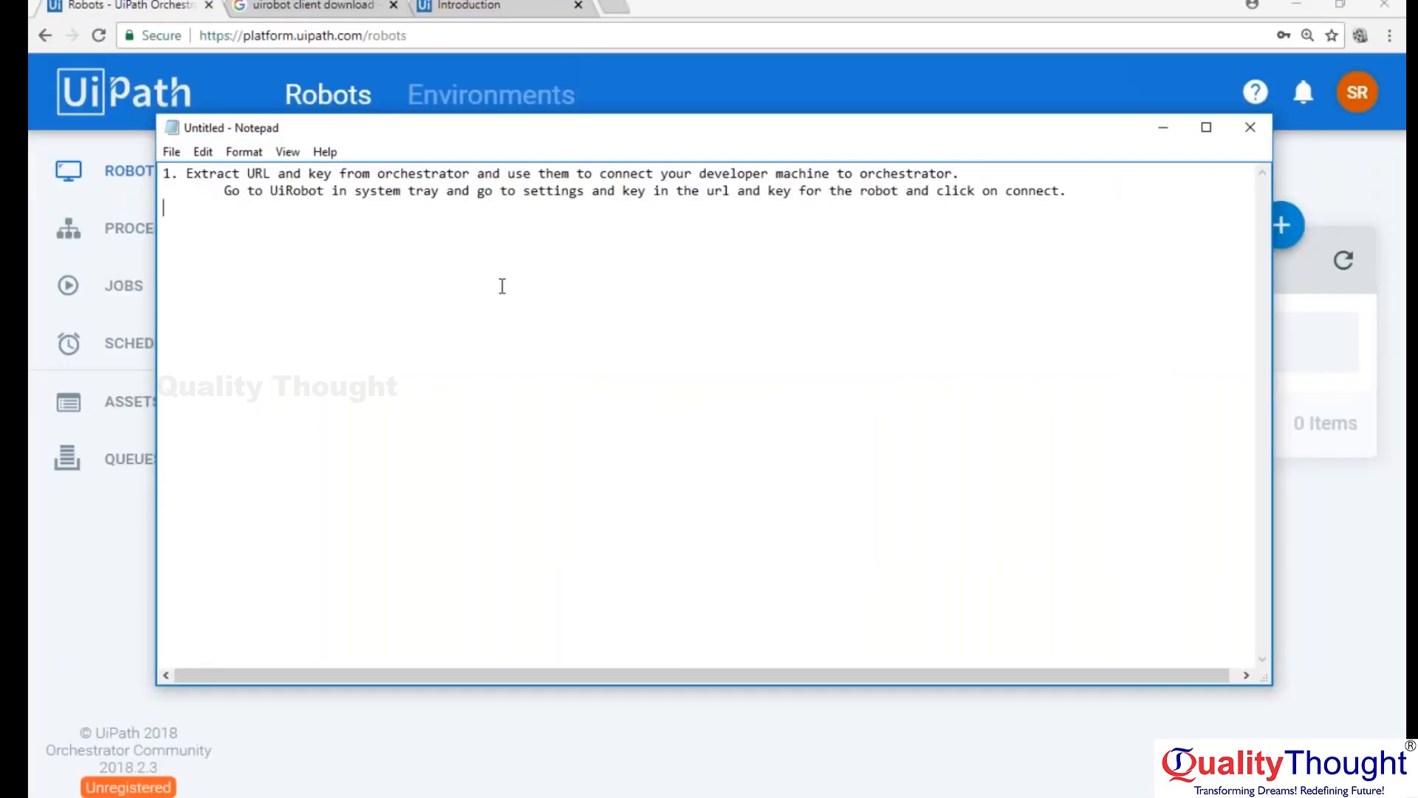
text(2. the connected developer machine wil l be)
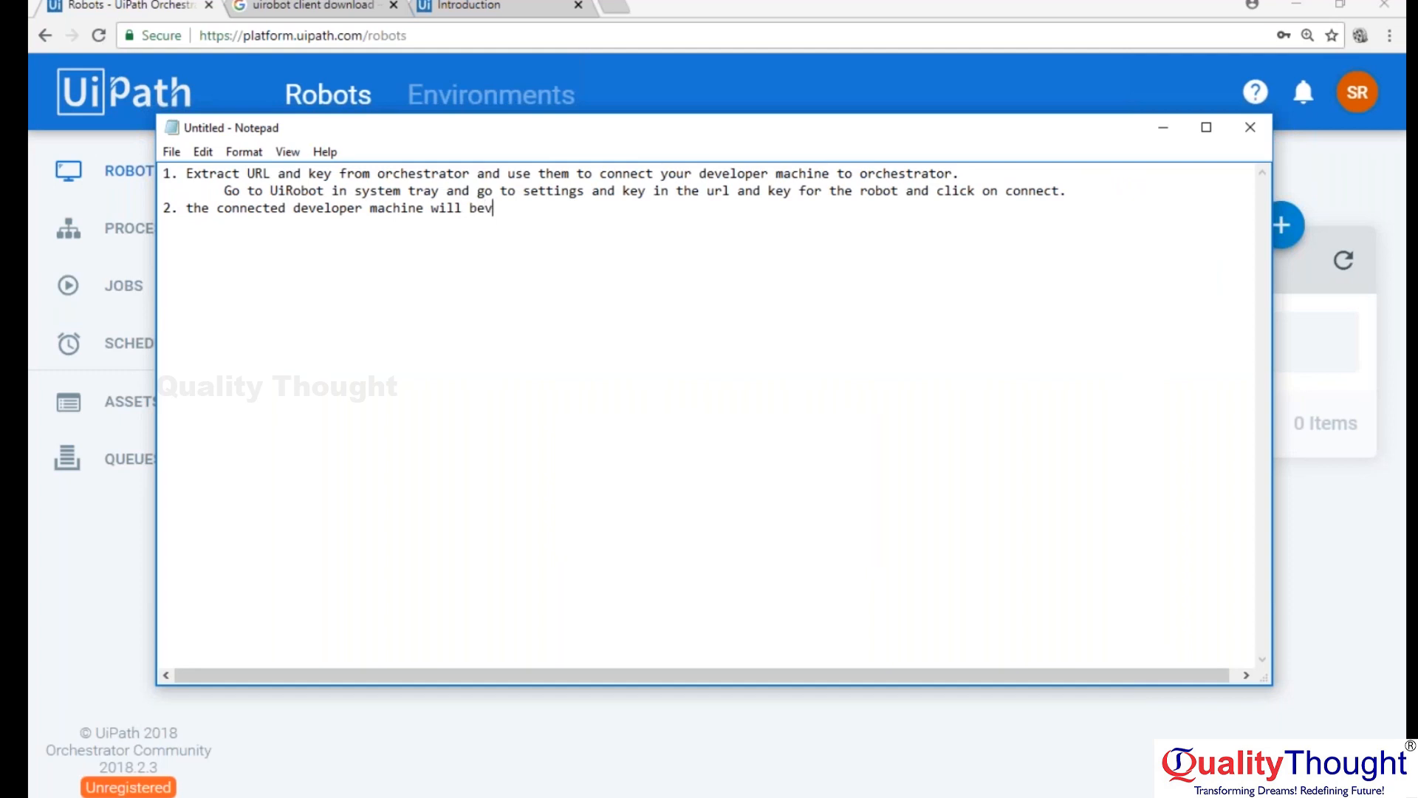
text( visible in the robot')
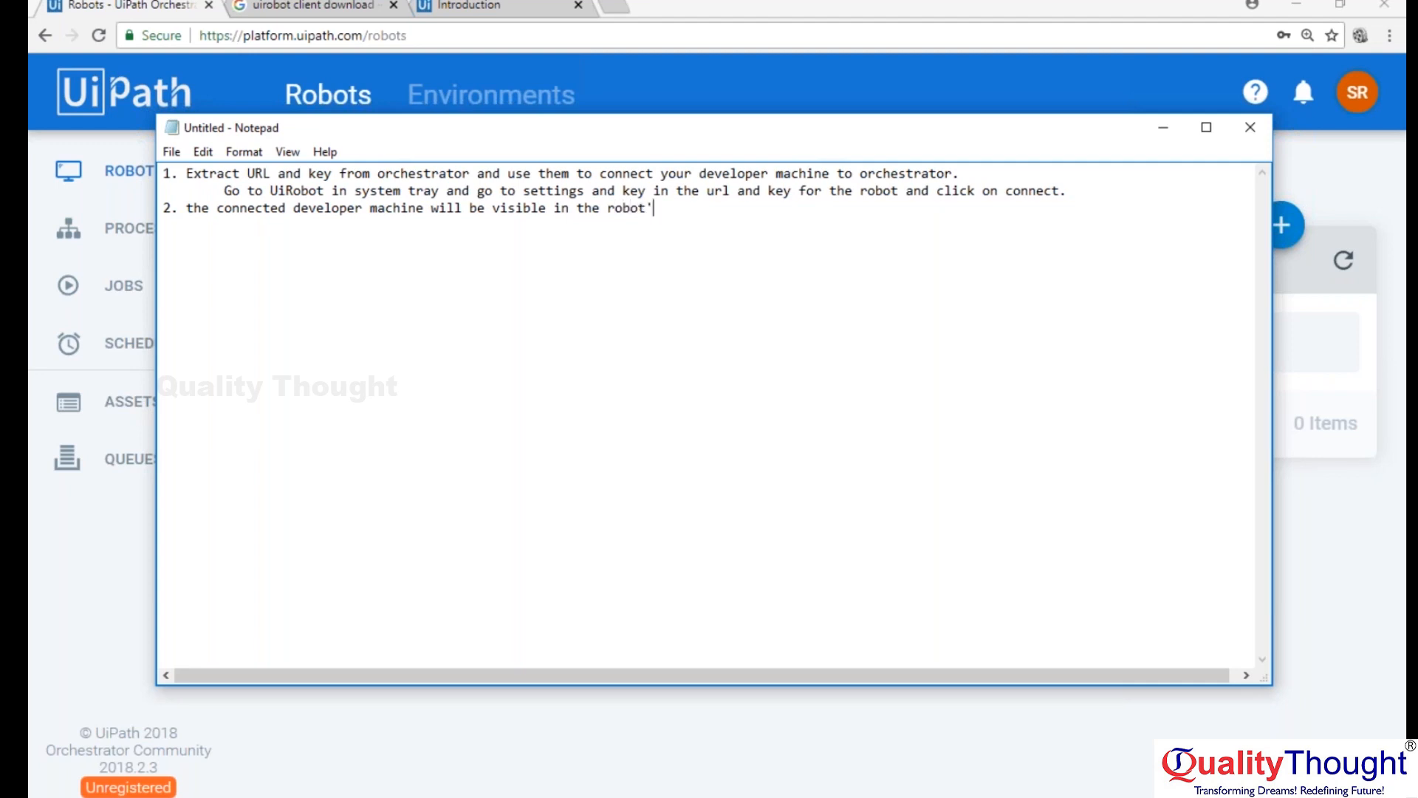
text(s section of Orchetrator.)
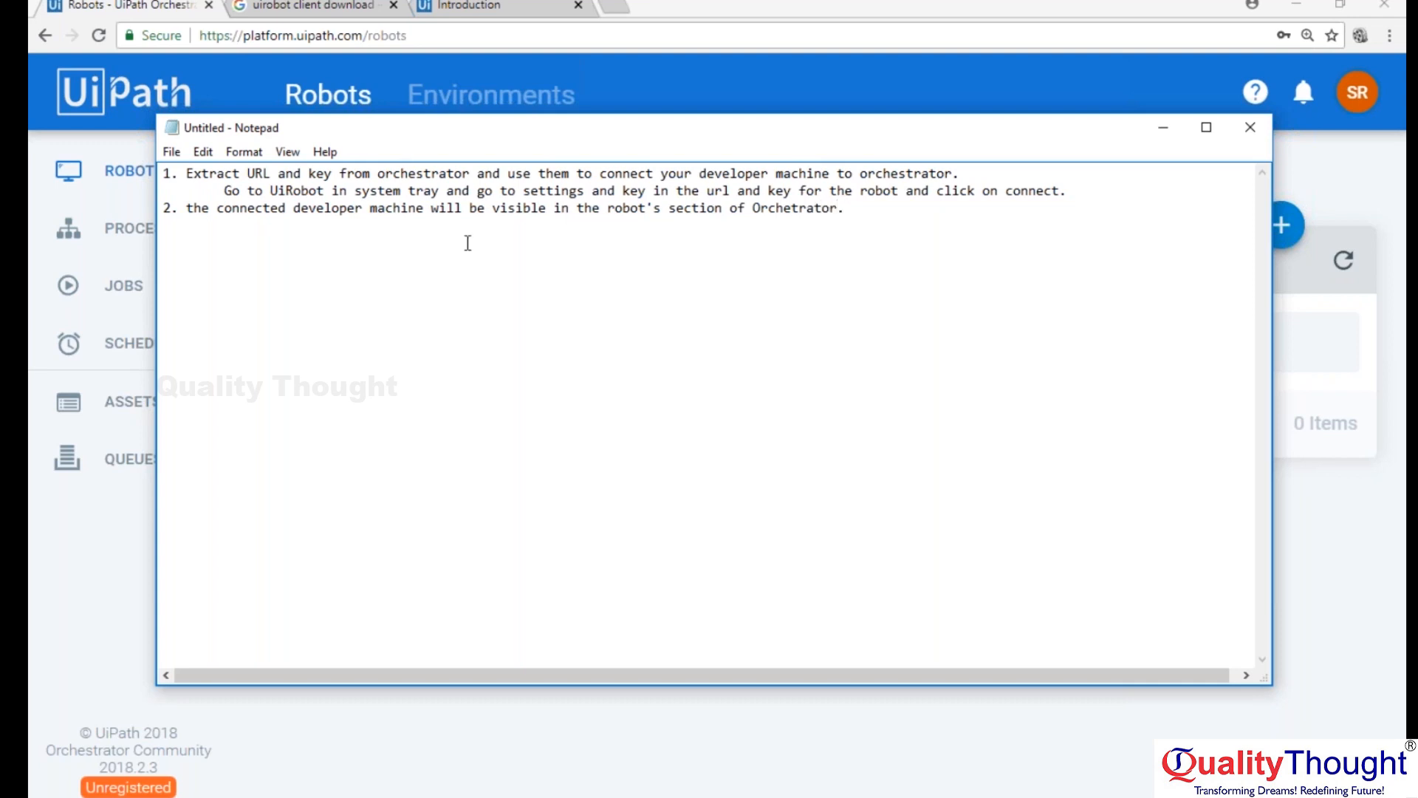
Switch to UiPath Studio and show the Setup commands for publishing the project.
click(813, 6)
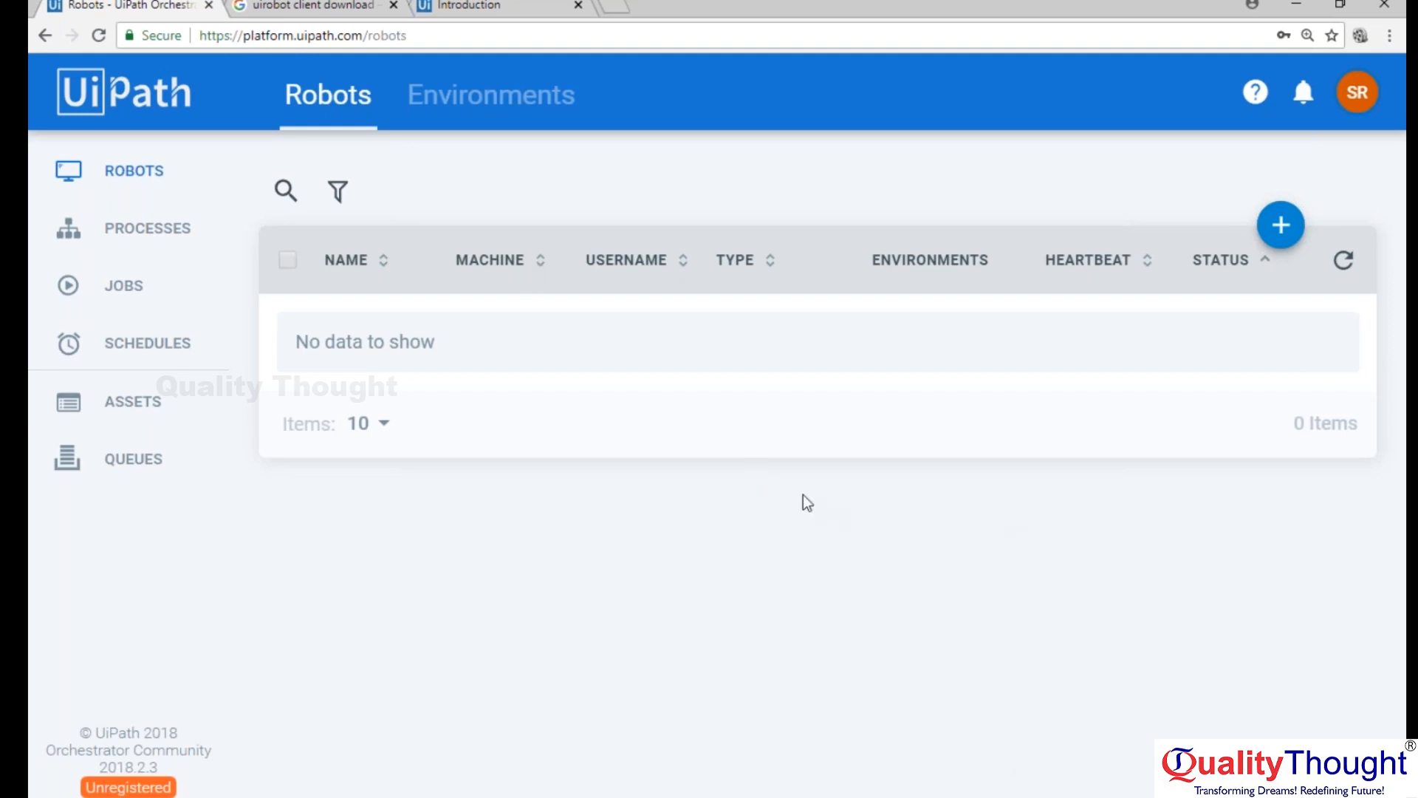
click(661, 724)
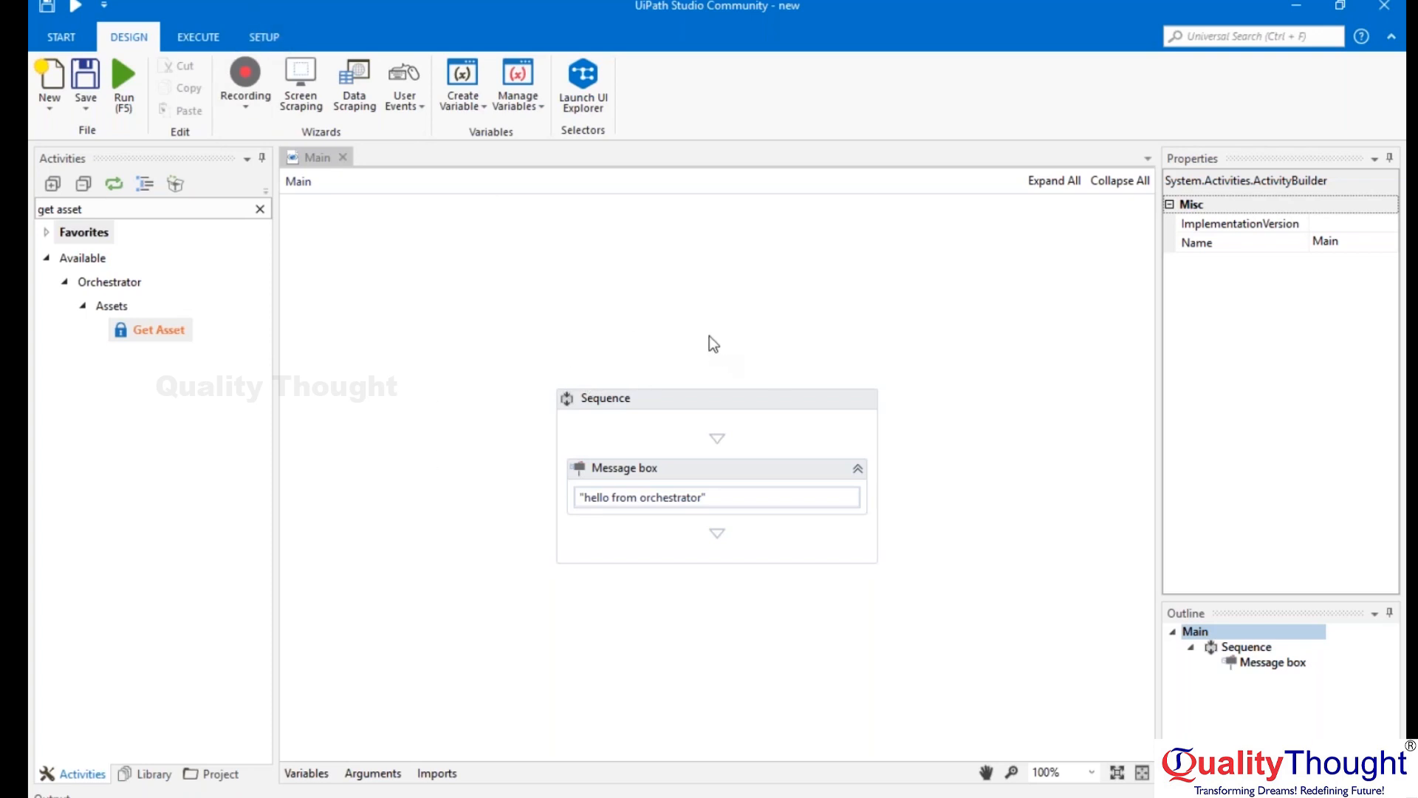
click(274, 36)
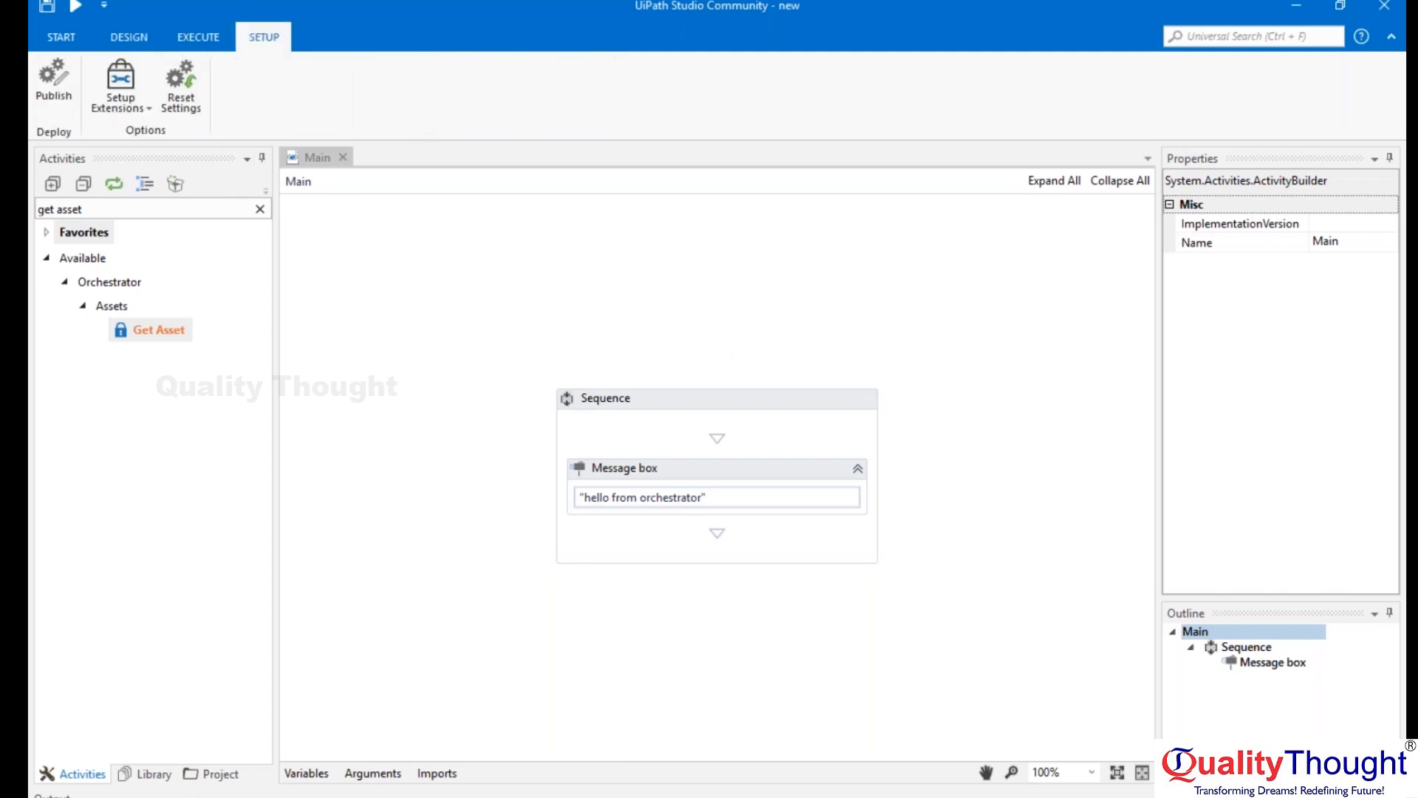
Back in Notepad, add "3.Click on setup in the too;bar section and click on publish and save the pacakge version number!".
key(alt+Tab)
click(525, 274)
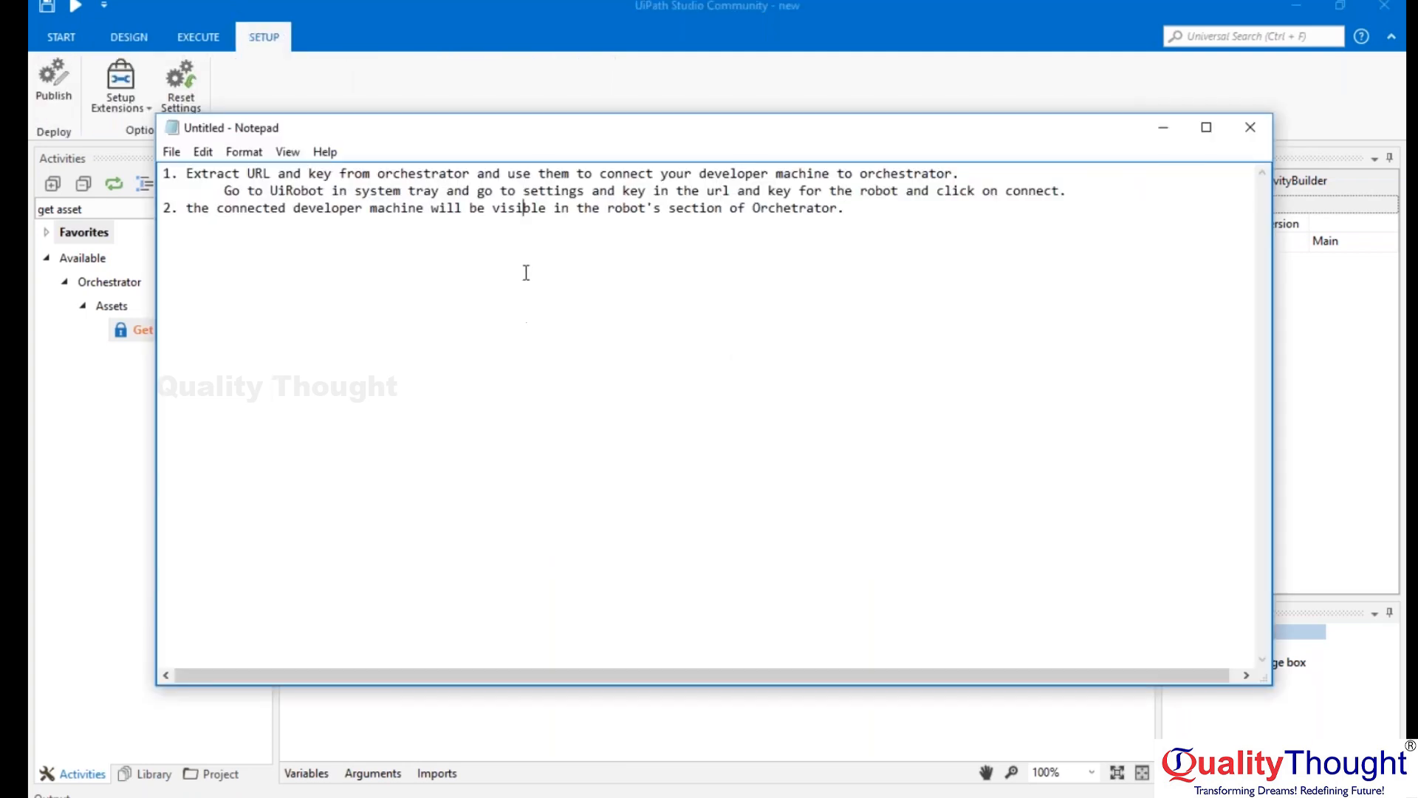
click(919, 210)
key(Return)
text(3.Click on setup in the)
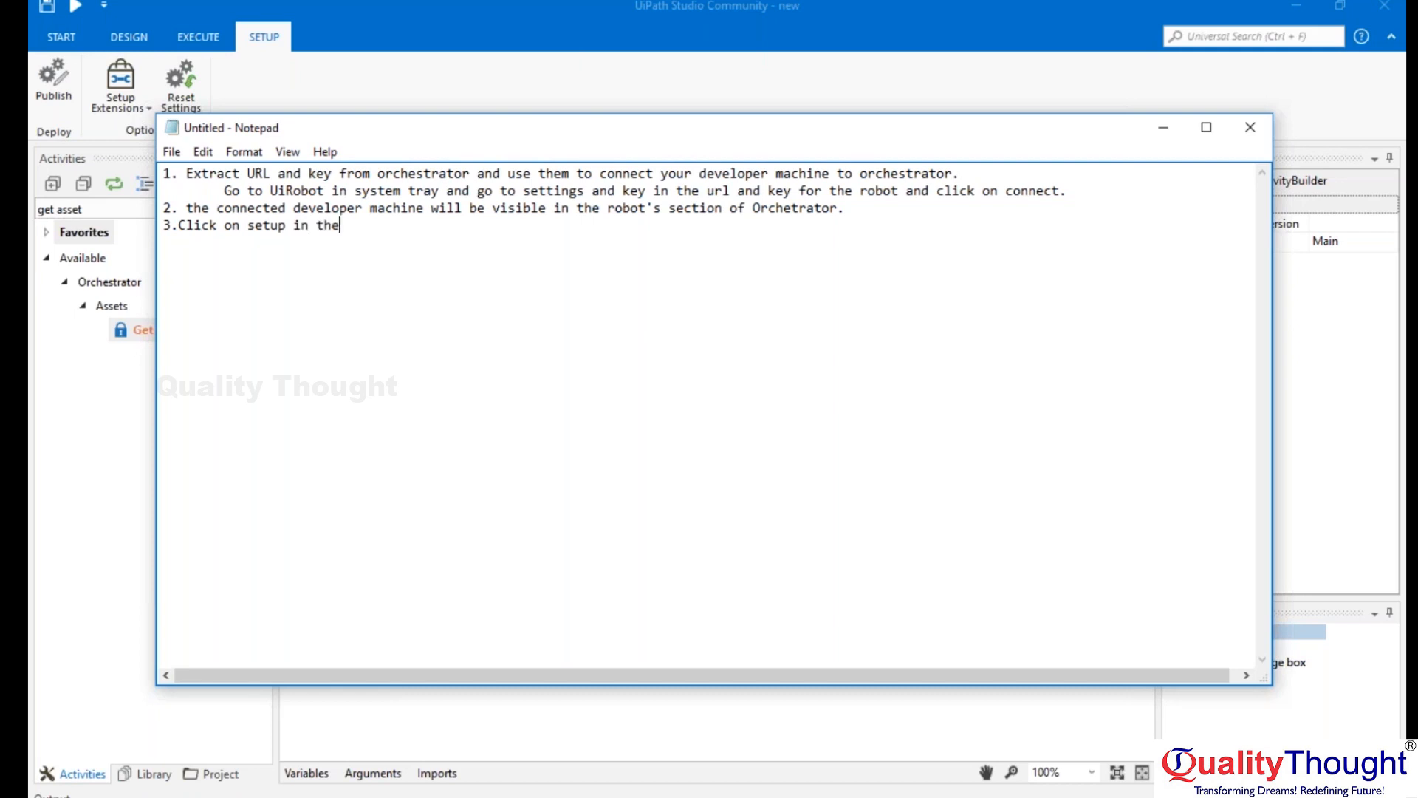
text( too;bar section and click )
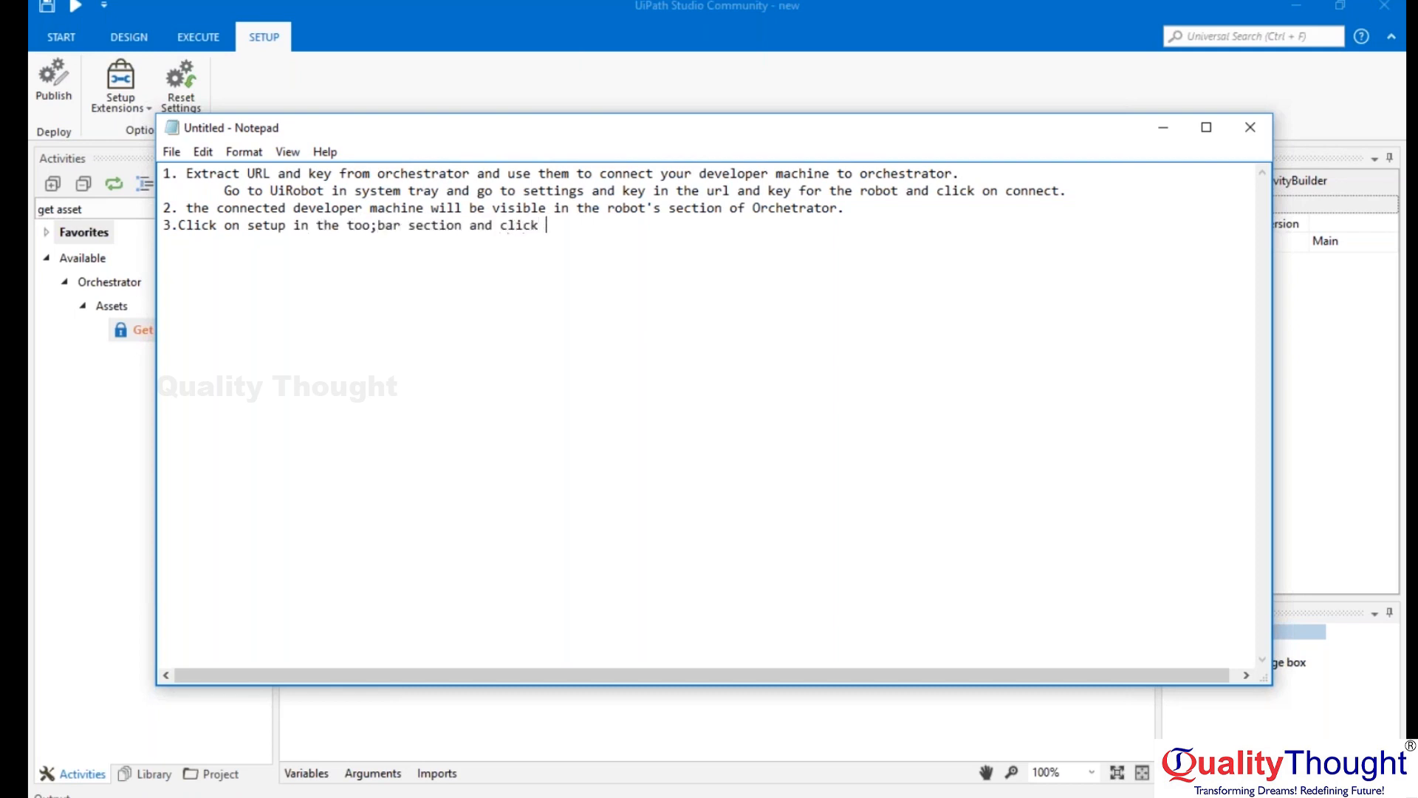
text(on publish and save the pa)
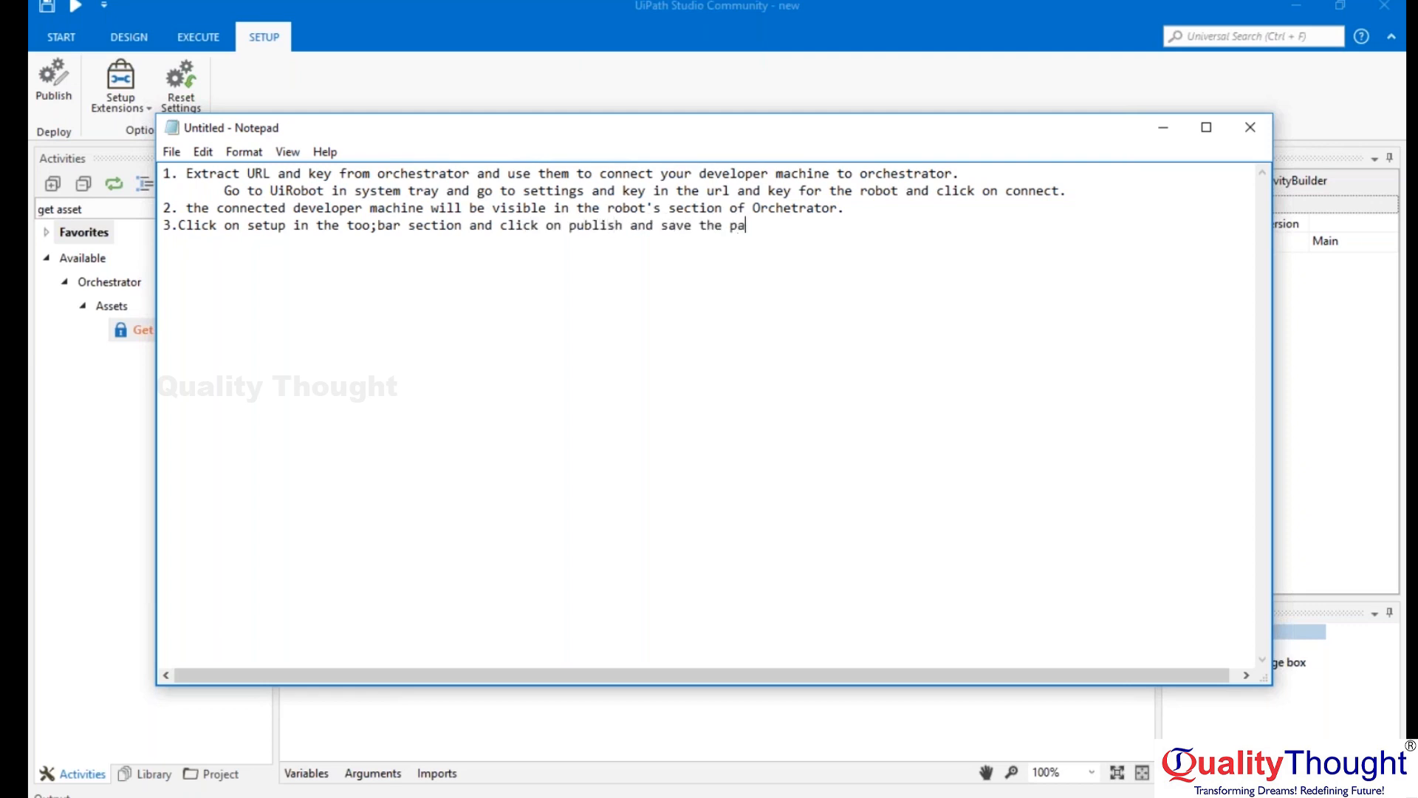
text(cakge version number!)
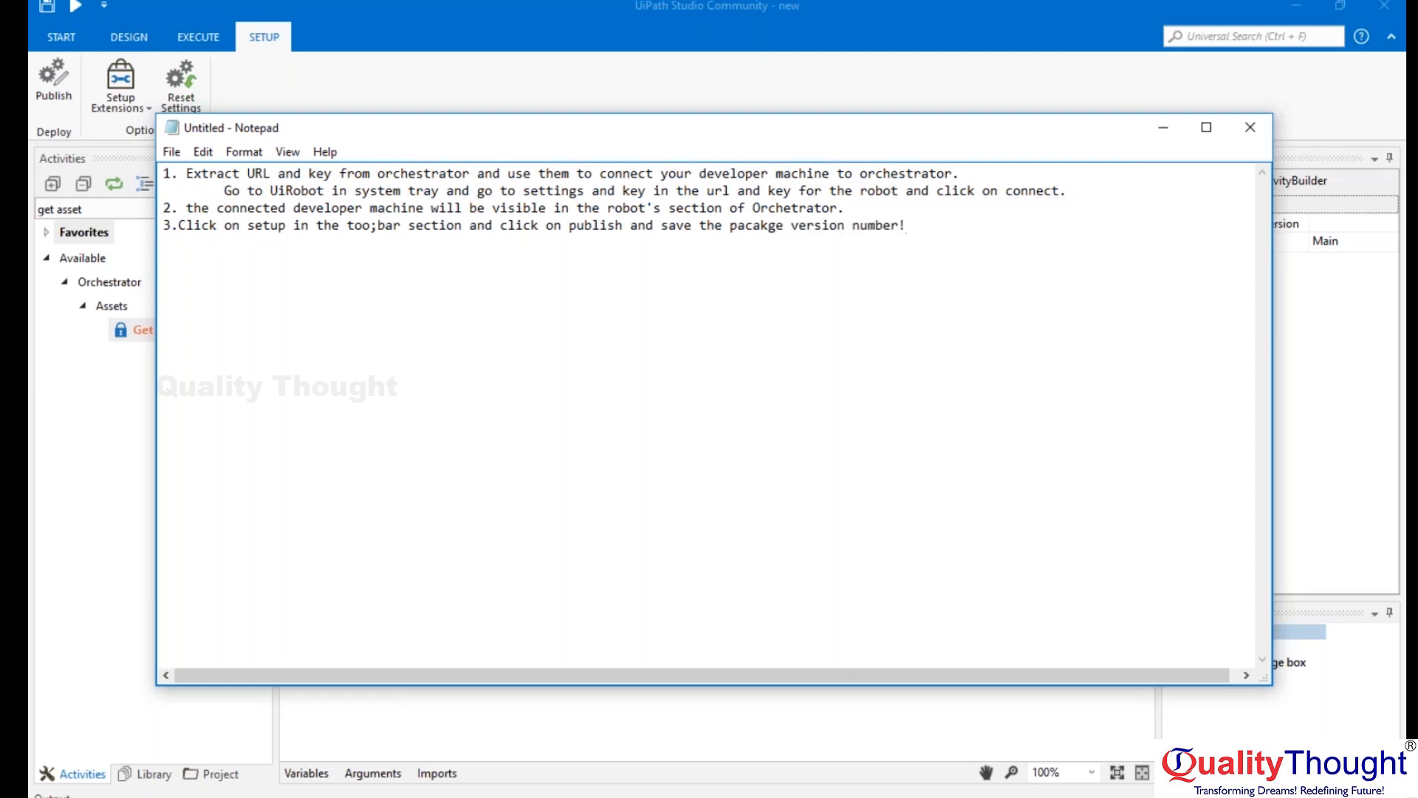
key(Return)
Switch to UiPath Studio, publish the project "new" and dismiss the publishing message.
click(967, 17)
click(55, 88)
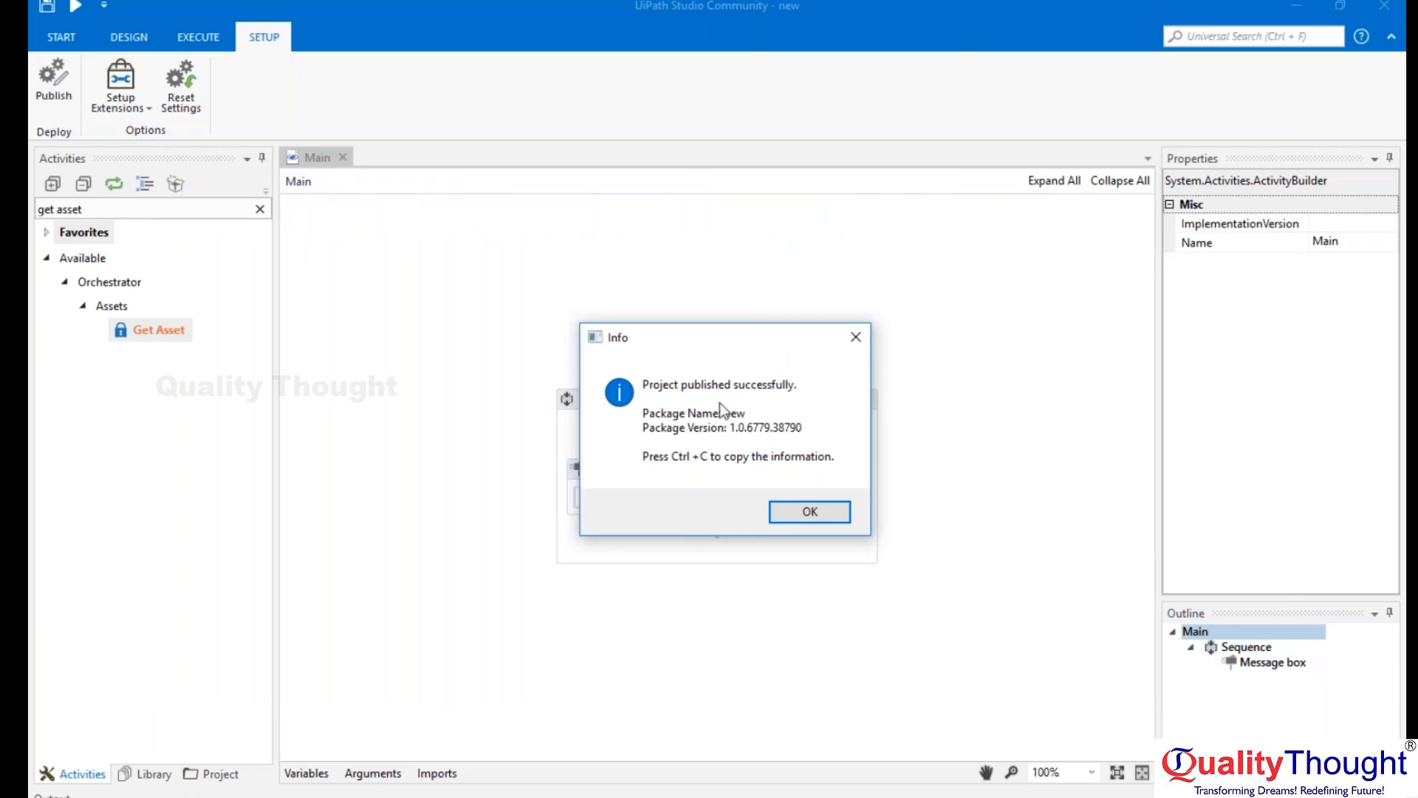
click(809, 511)
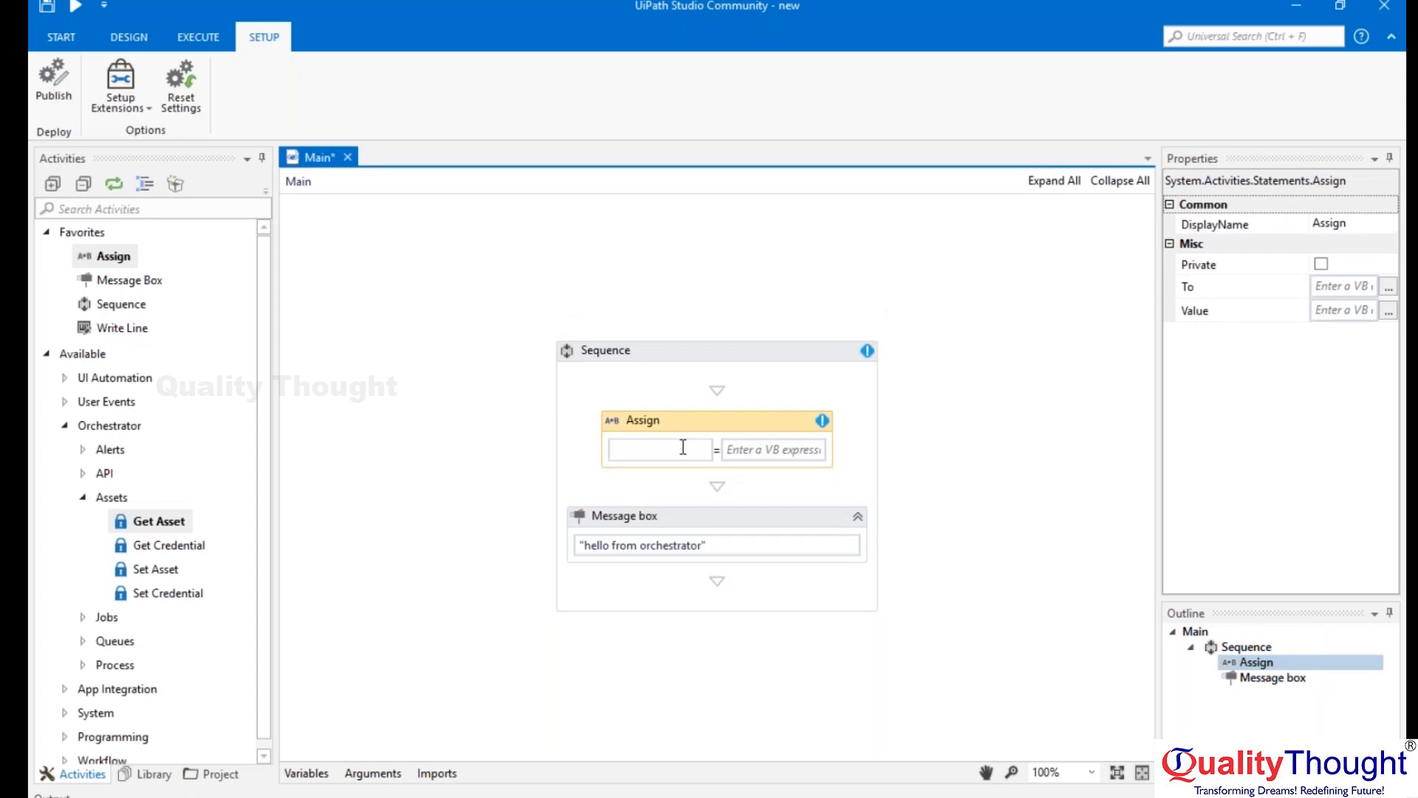
Fill in the Assign activity so that a is set to 2.
click(683, 446)
text(a)
key(Tab)
text(2)
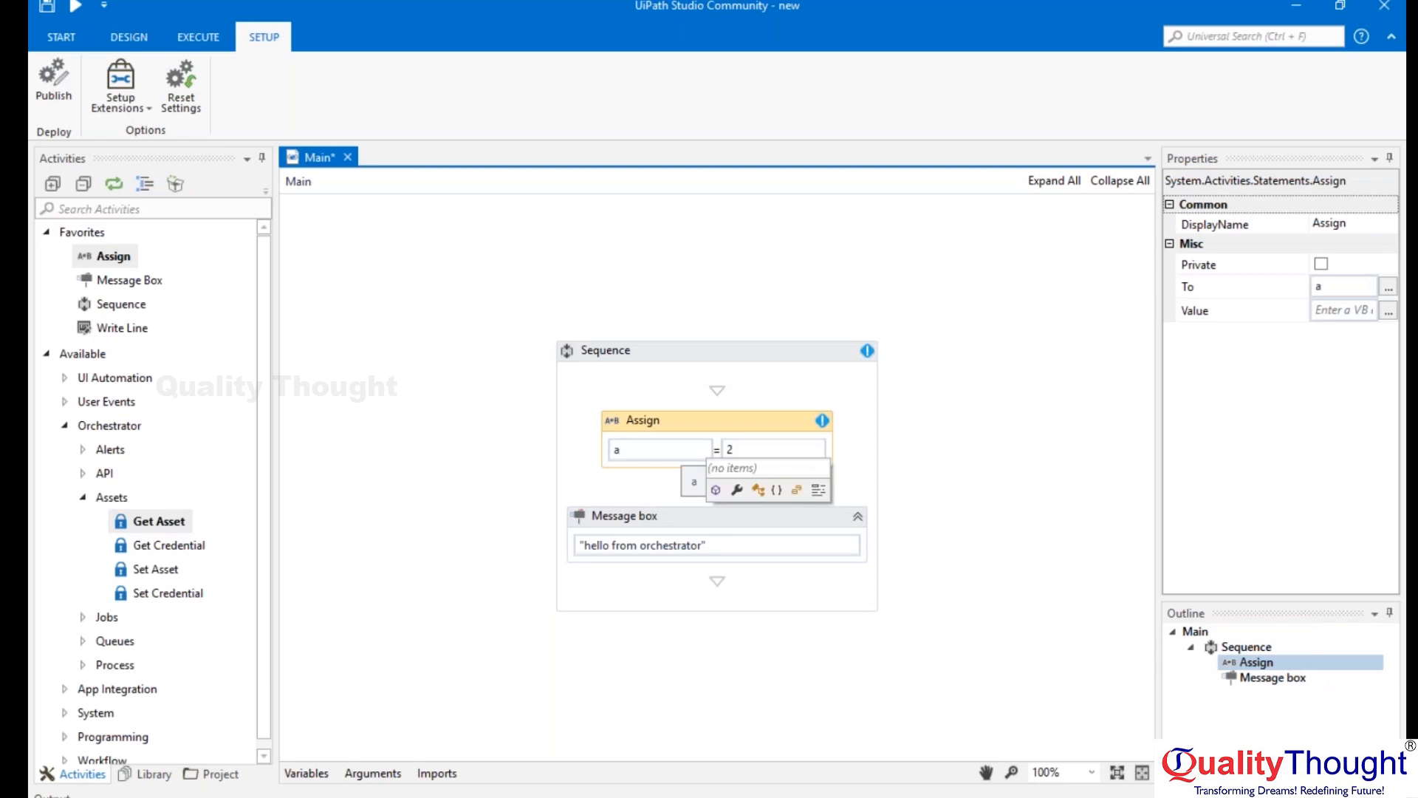
click(865, 388)
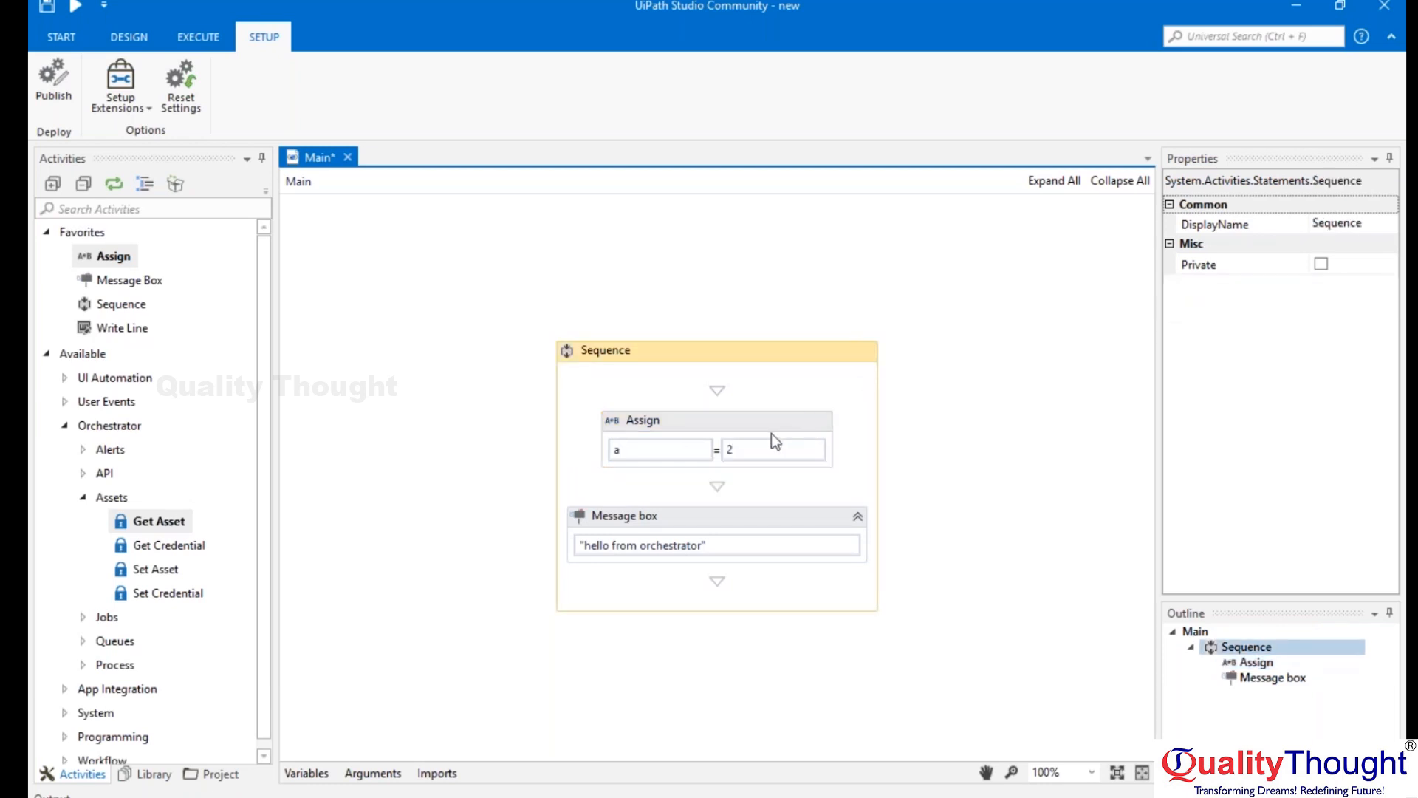
click(747, 431)
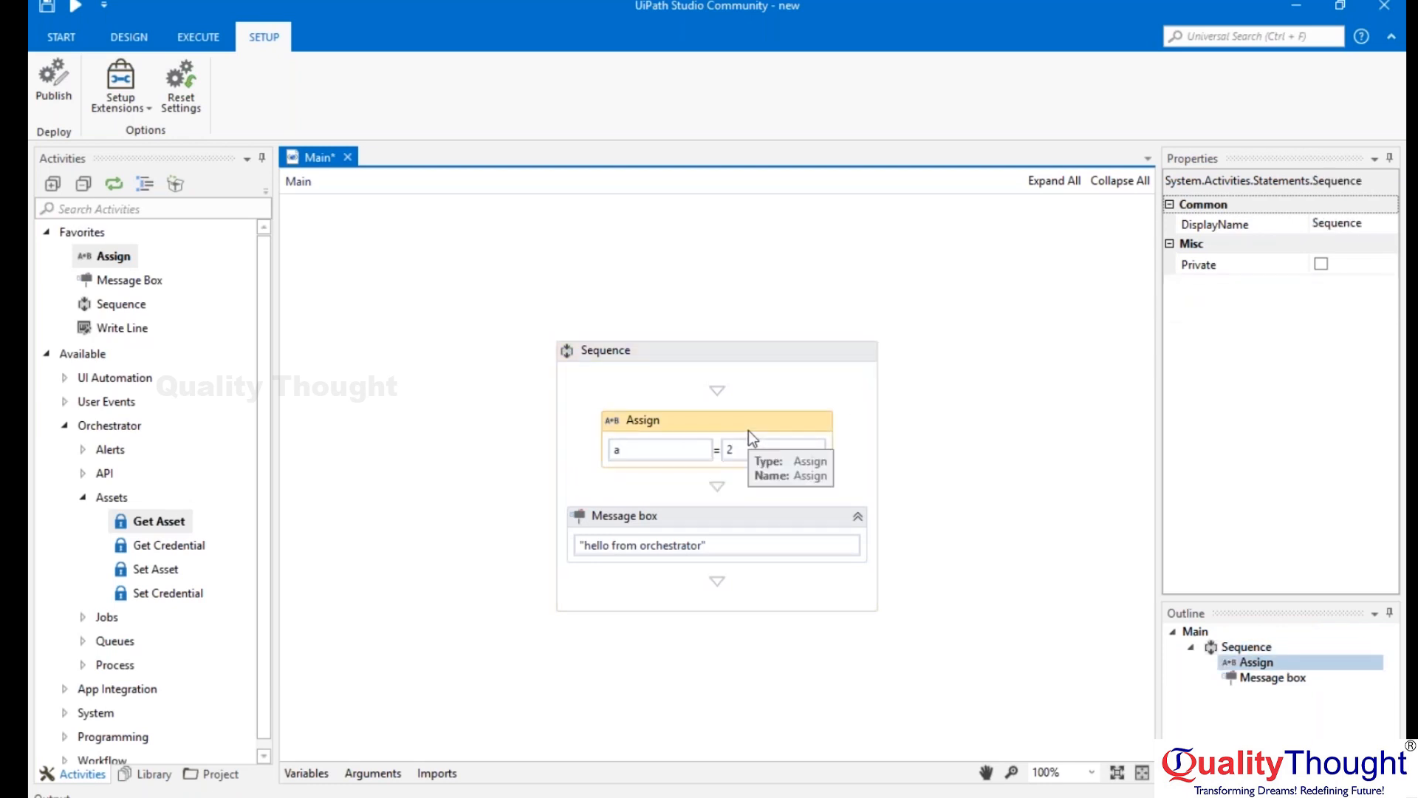
Publish the project "new" again, then switch to Notepad and paste the copied publishing information below the first block.
click(33, 98)
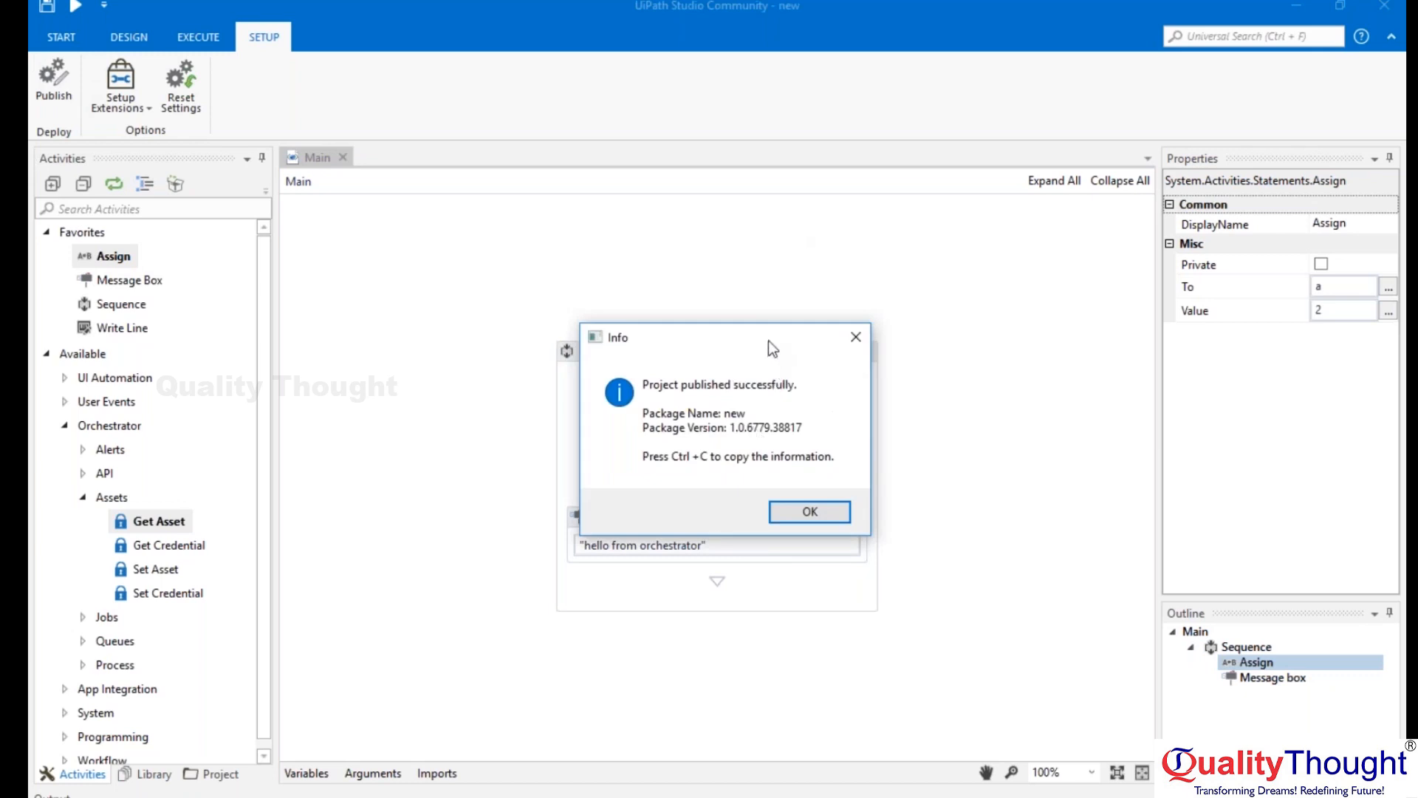
click(834, 512)
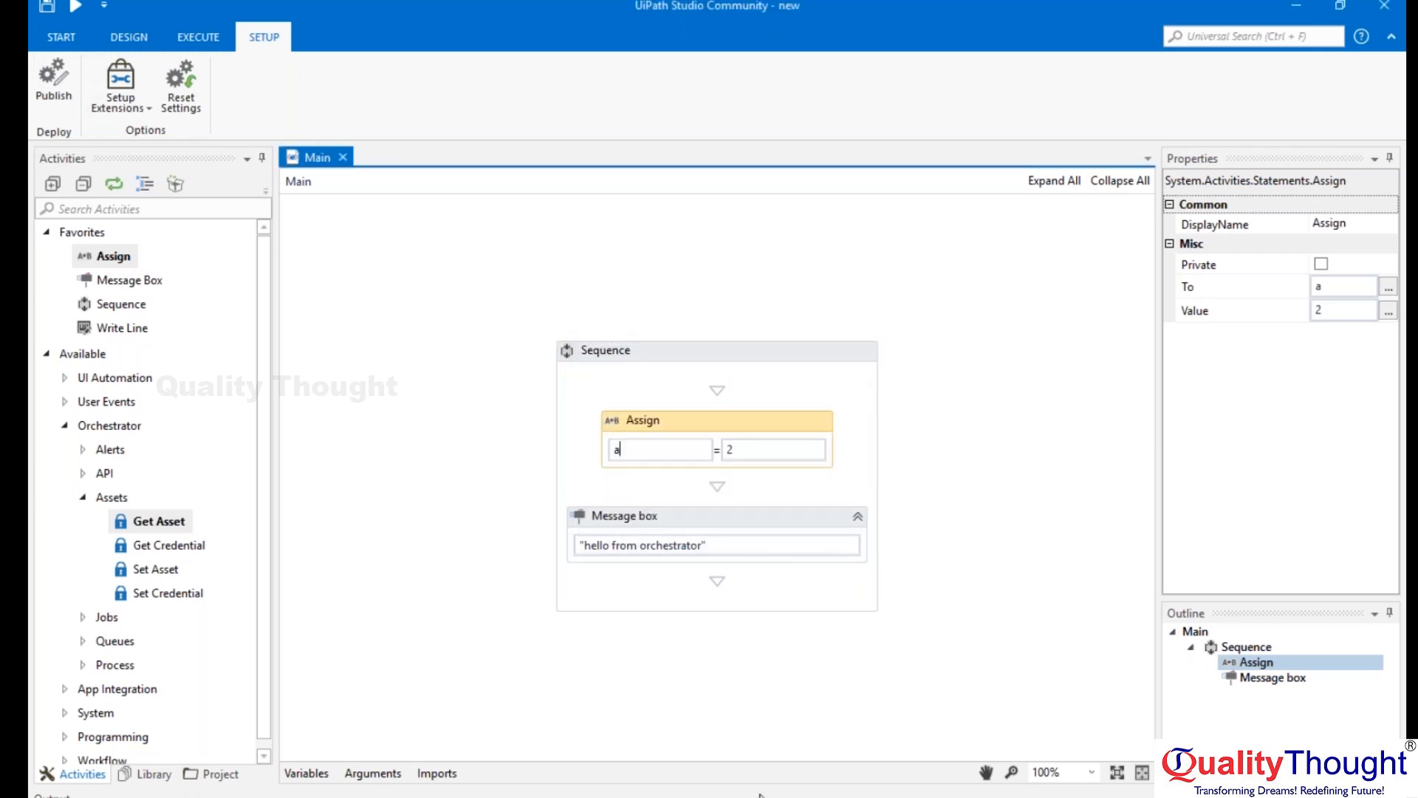
click(761, 796)
click(370, 483)
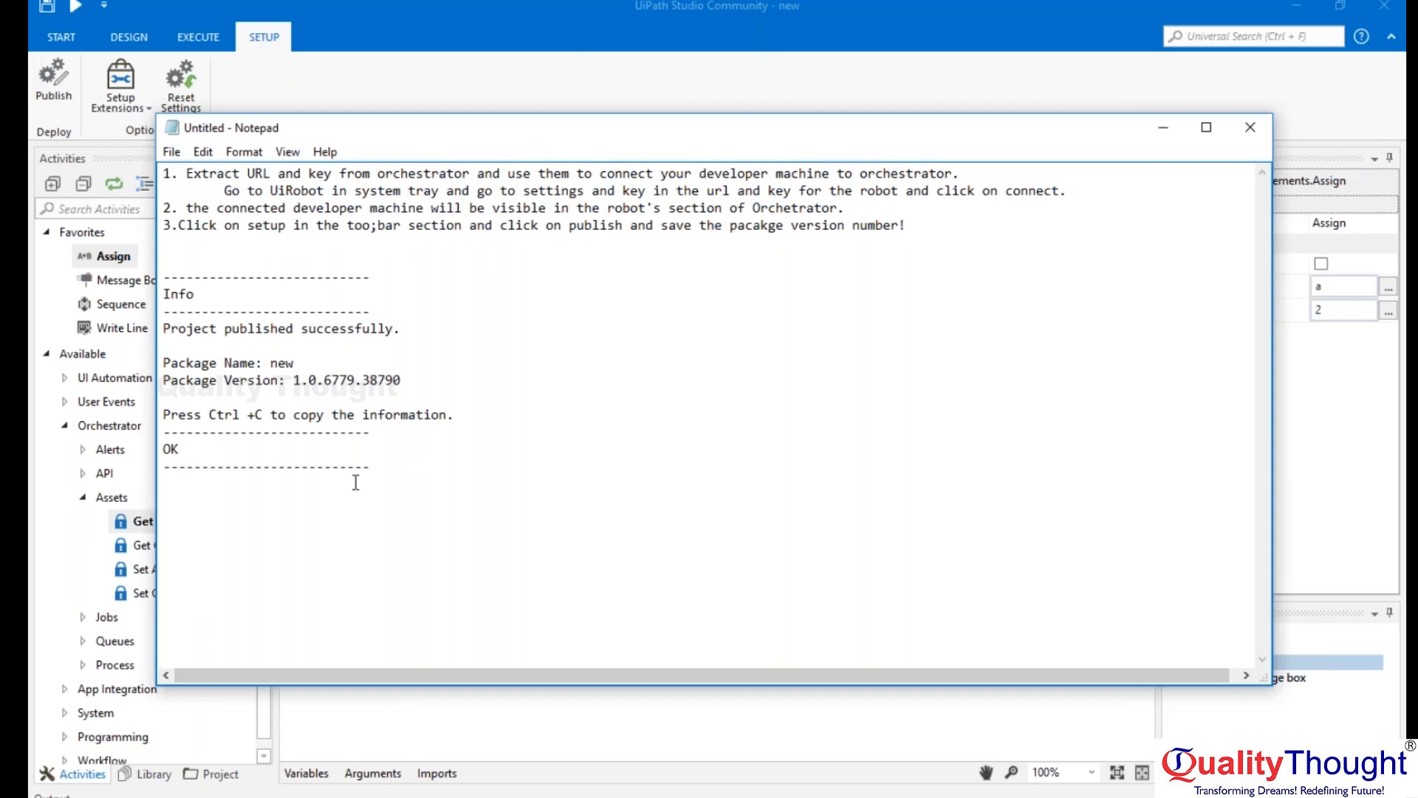
text(--------------------------- Info --------------------------- Project published successfully.  Package Name: new Package Version: 1.0.6779.38817  Press Ctrl +C to copy the information. --------------------------- OK ---------------------------)
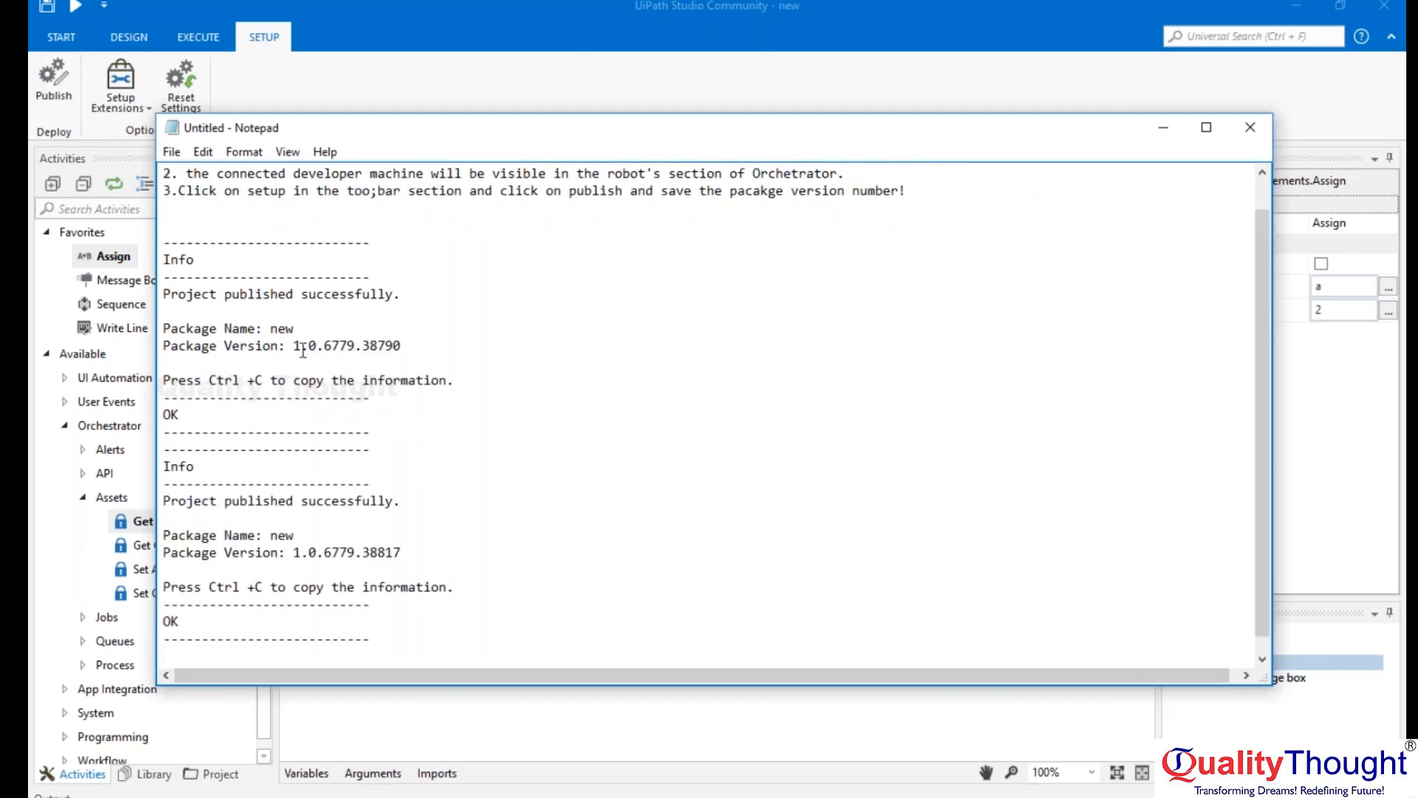
Highlight the two package version numbers and separate the two publishing blocks with two blank lines.
drag(295, 345, 404, 347)
drag(294, 552, 391, 554)
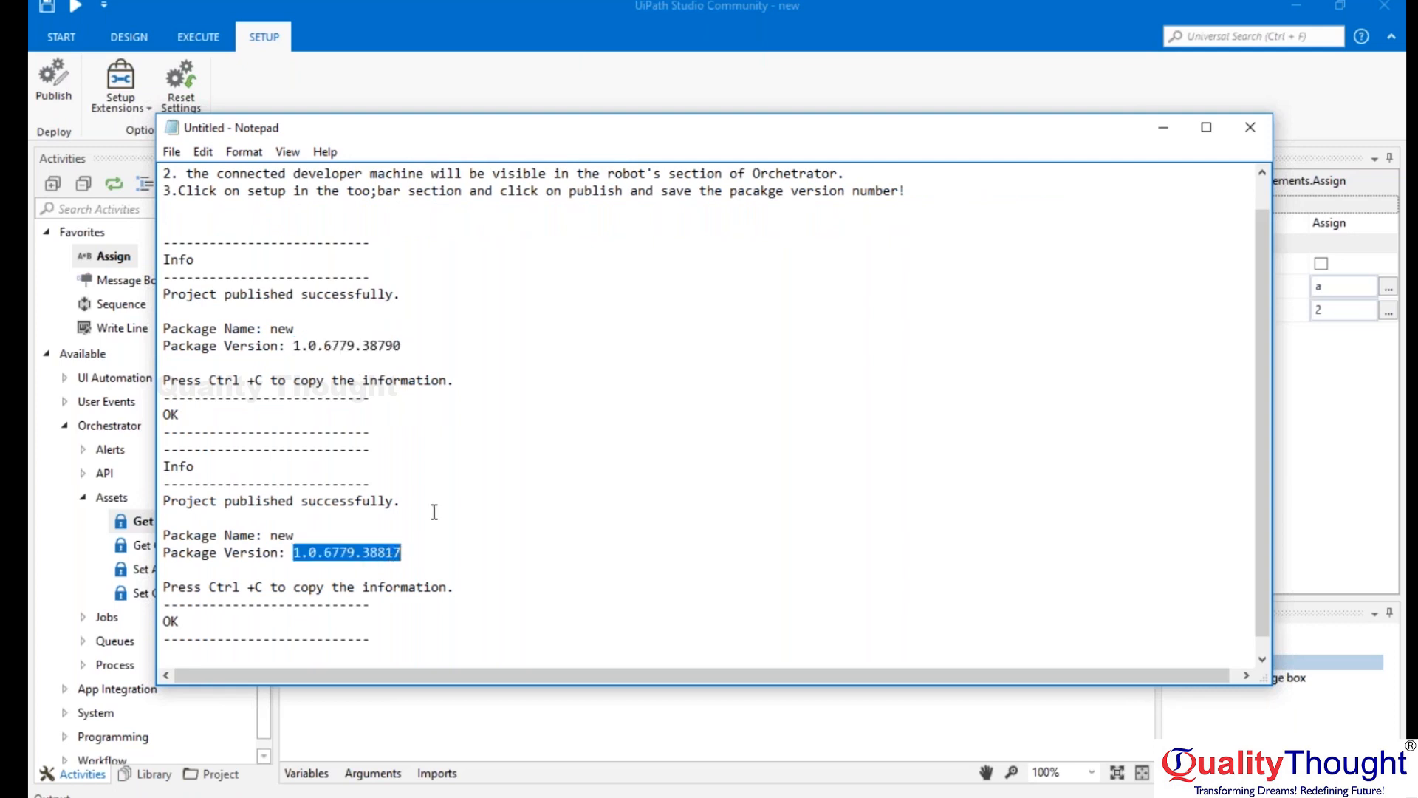
drag(397, 431, 164, 243)
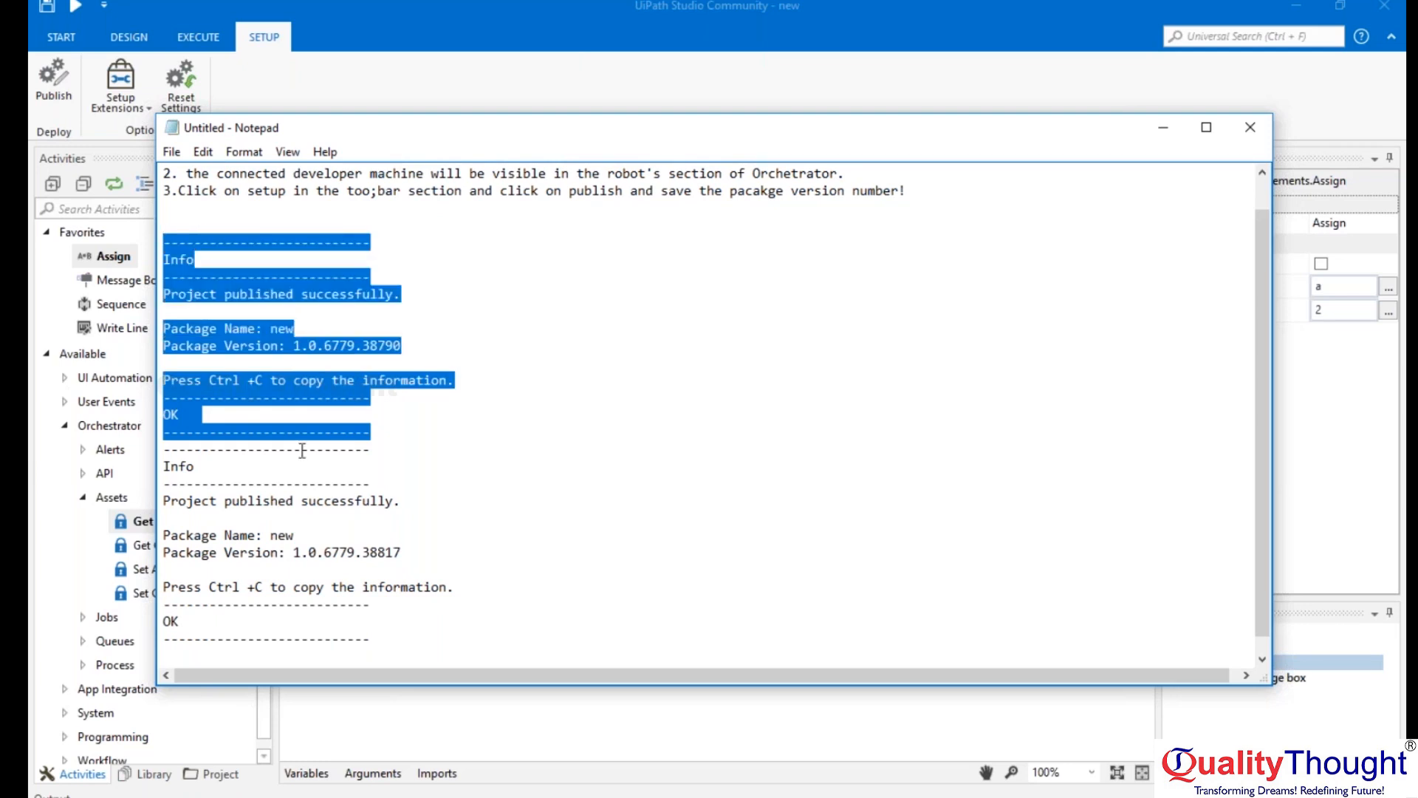
click(390, 432)
key(Return)
key(Return)
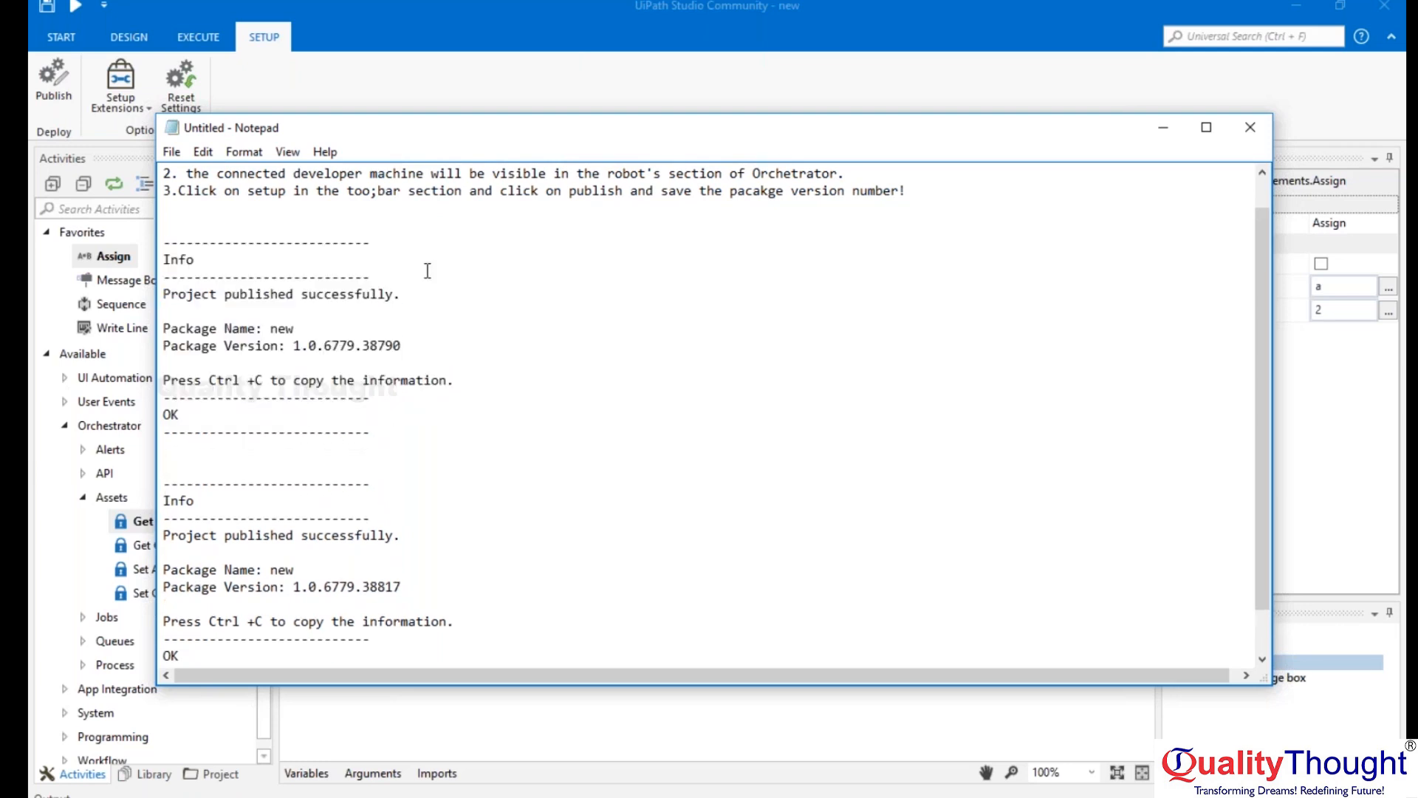
Compare the first publishing block with the package version number in the second block.
drag(389, 381, 151, 240)
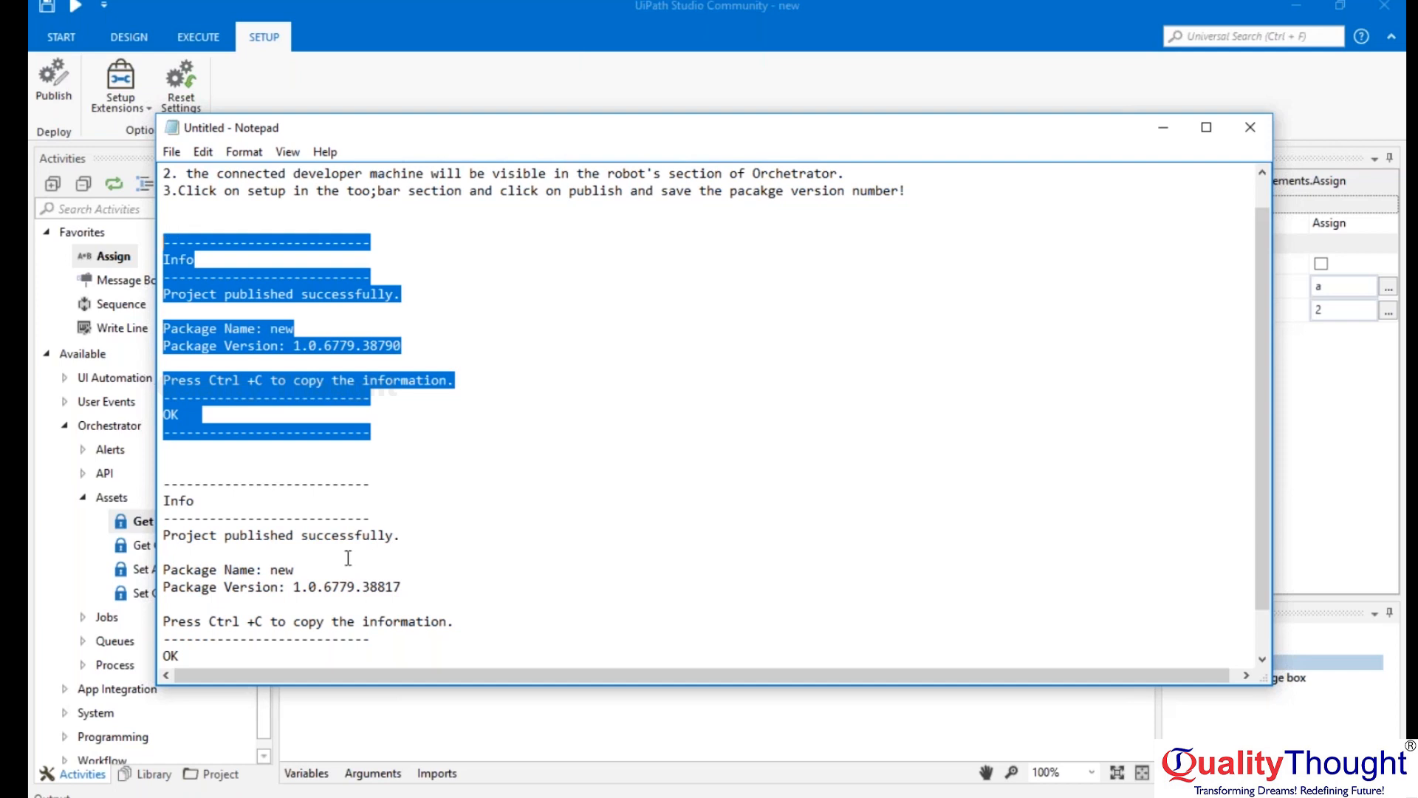
drag(294, 587, 403, 586)
click(427, 567)
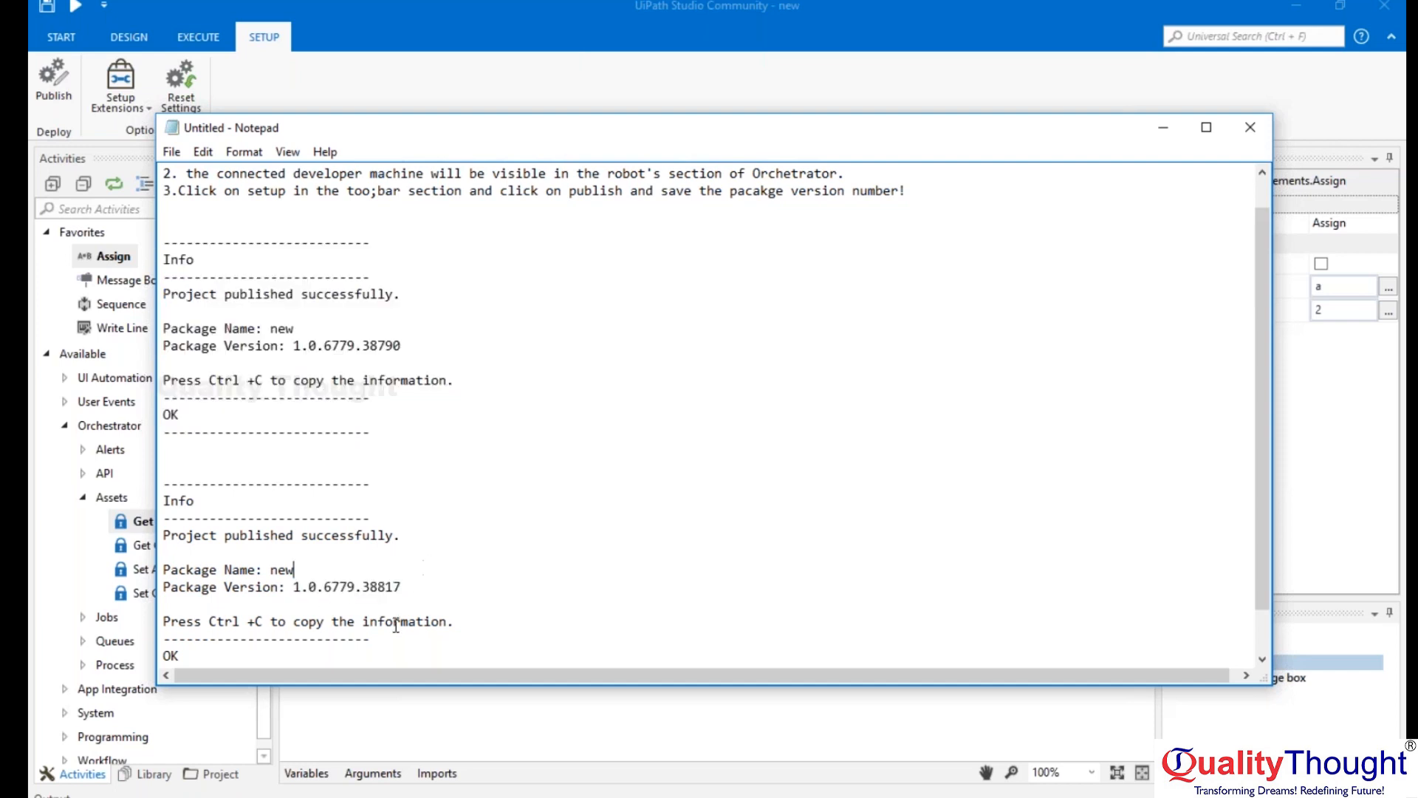
drag(294, 587, 418, 576)
click(418, 576)
drag(294, 586, 415, 576)
click(415, 585)
scroll(508, 506, down, 1)
Delete both pasted publishing blocks and start a new note line with "4.".
drag(443, 626, 117, 266)
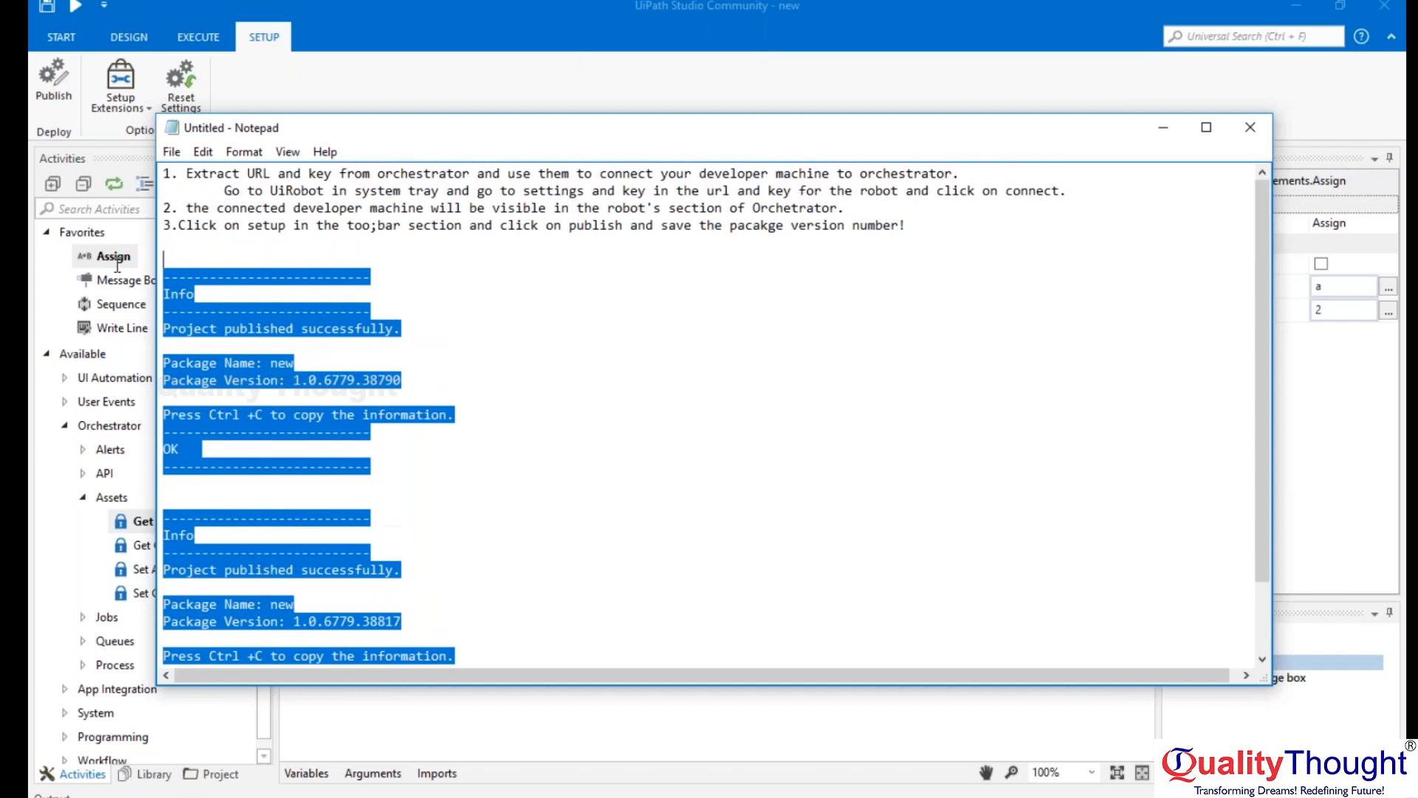
key(Delete)
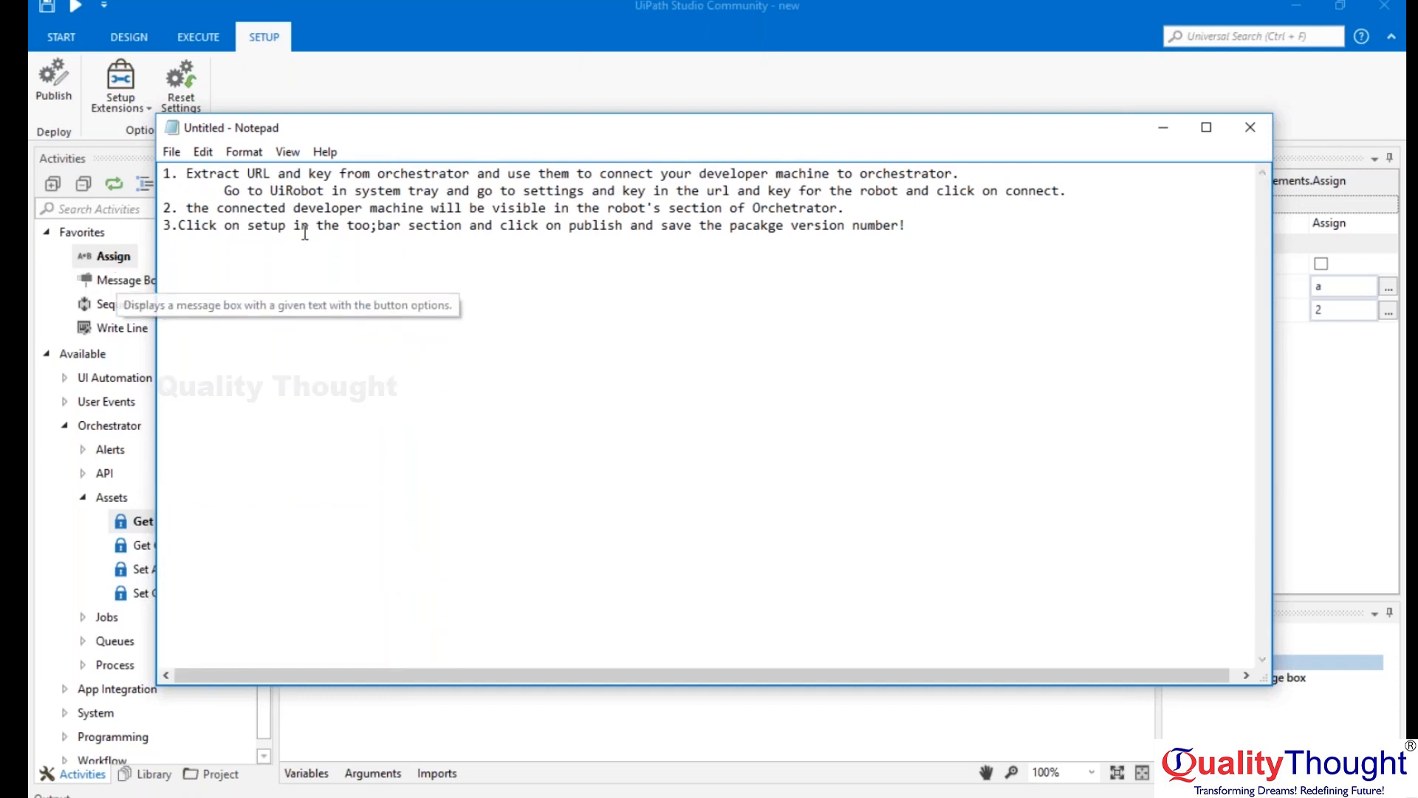
text(4.)
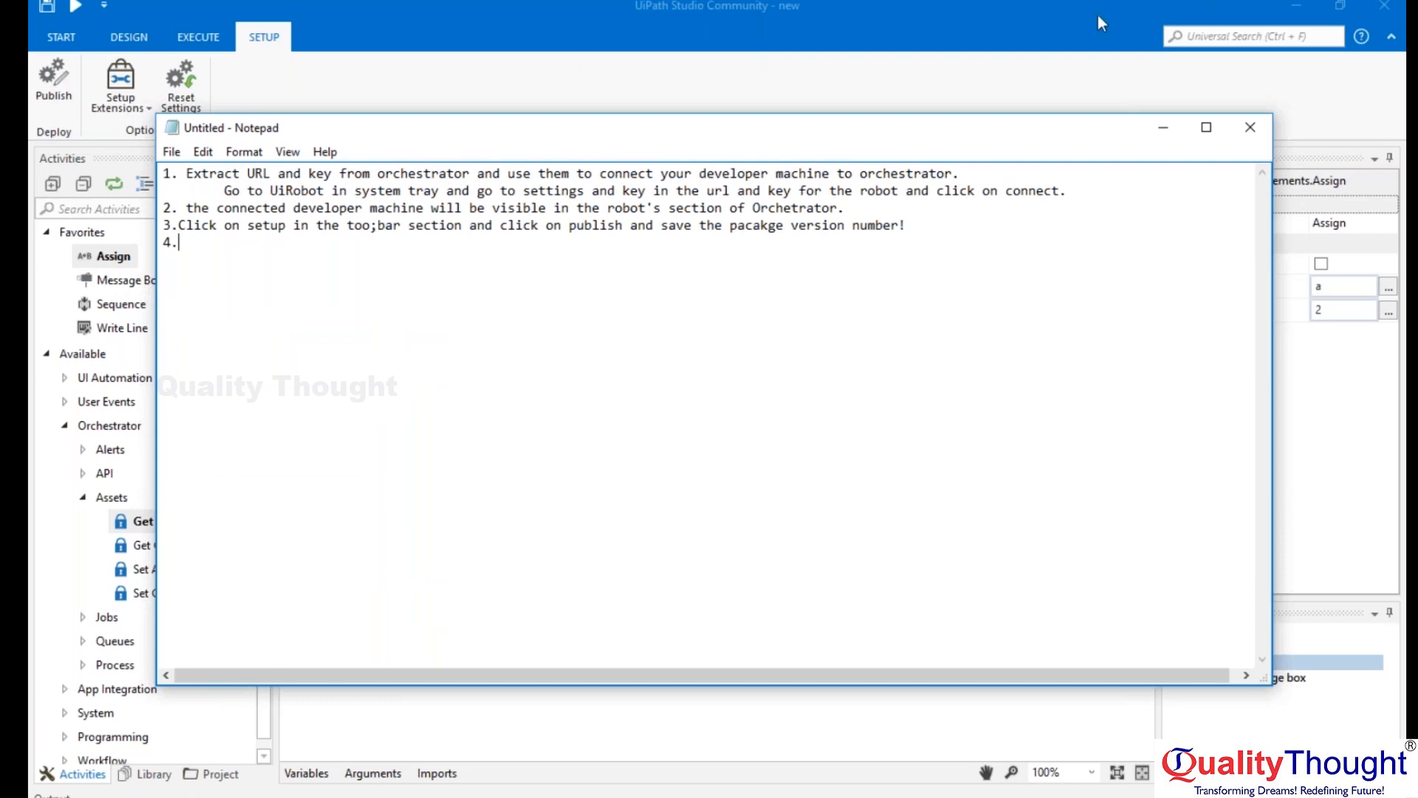
Switch to Orchestrator in the browser and open the form for deploying a new process.
click(990, 5)
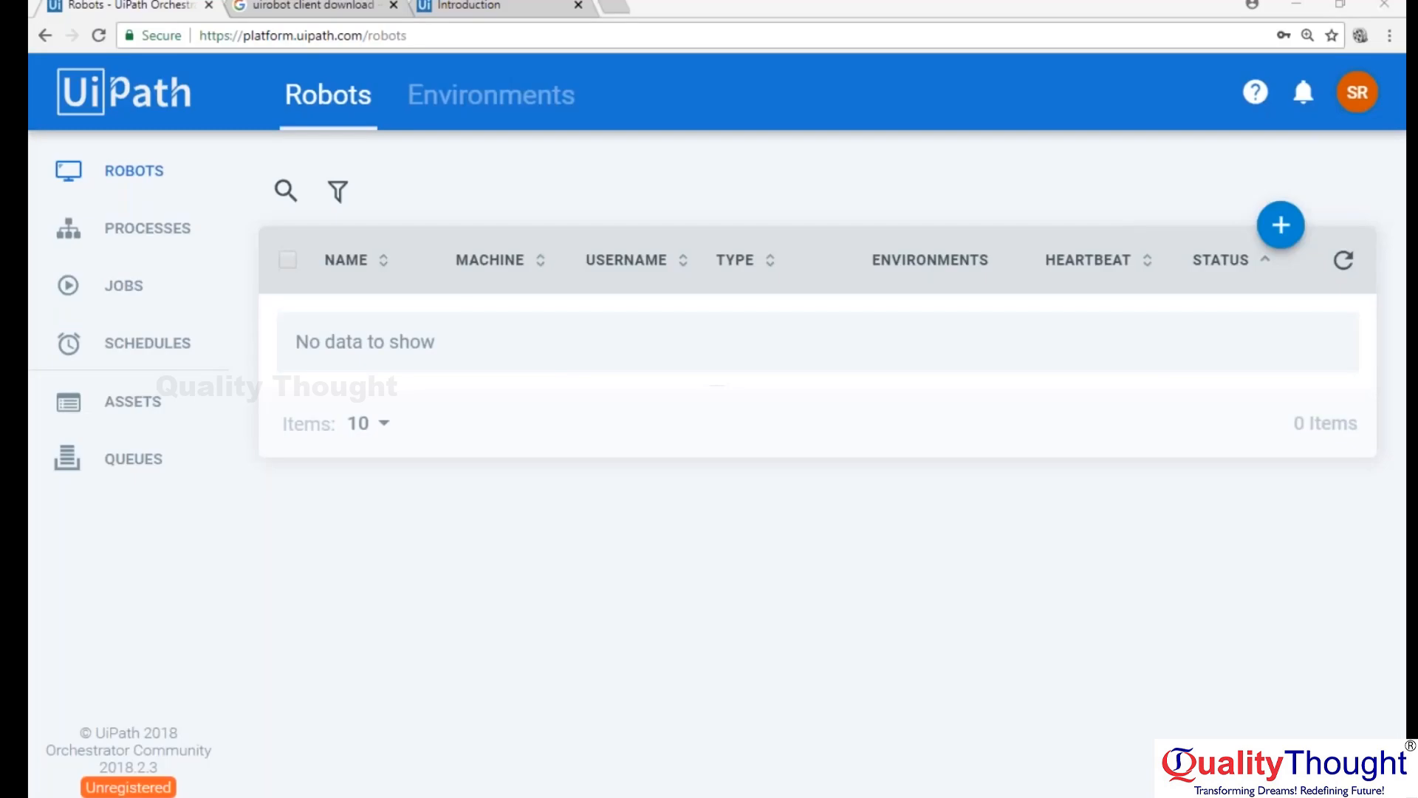
click(120, 244)
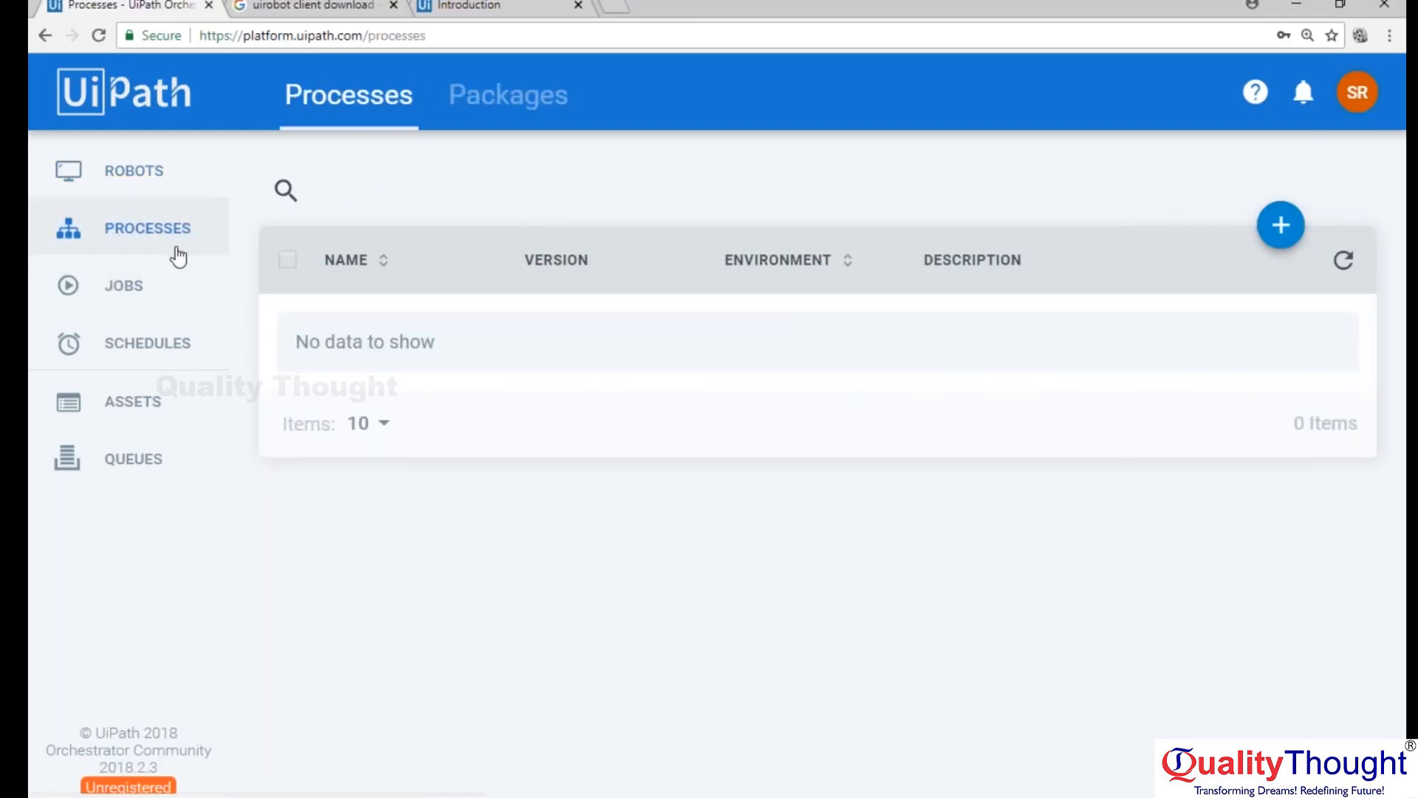
click(1275, 238)
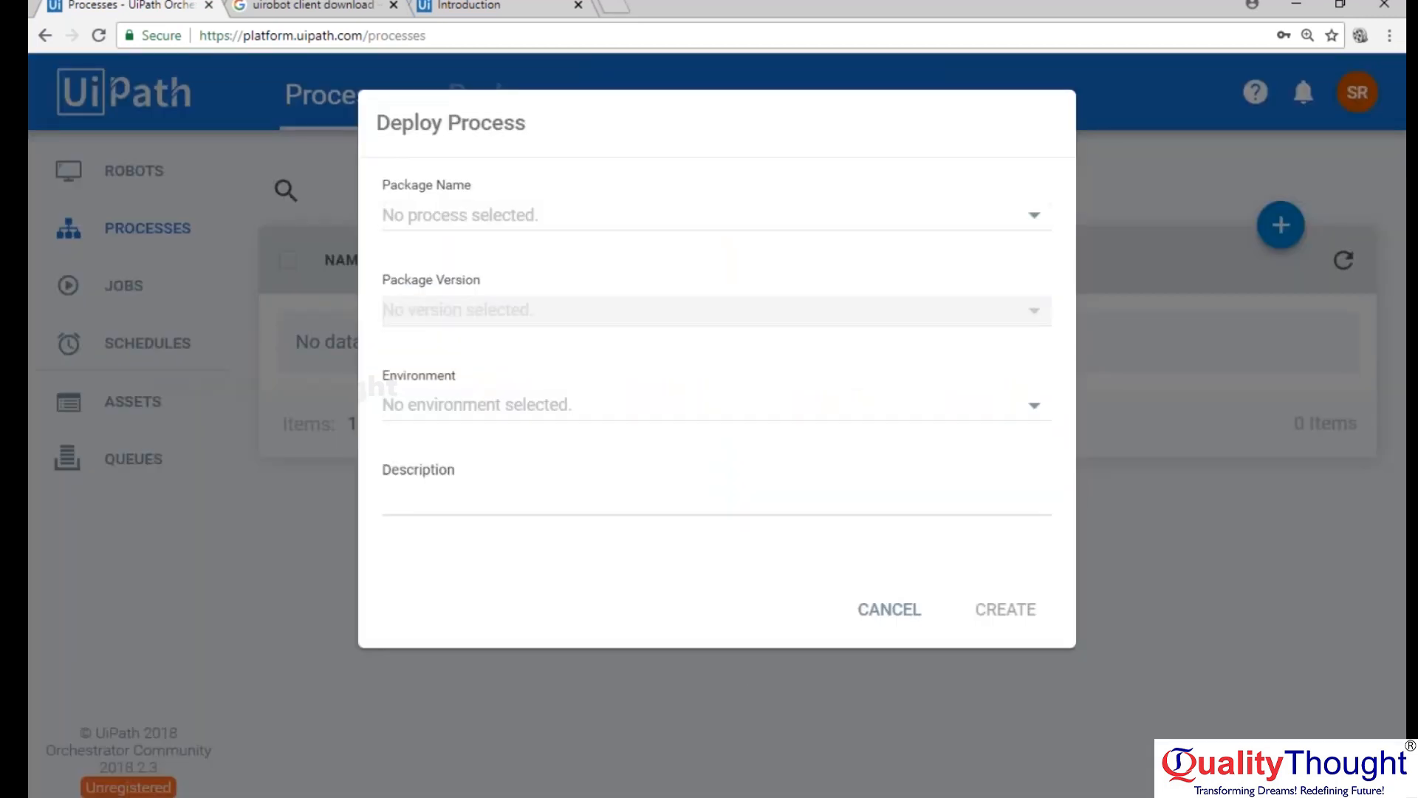
In Notepad, continue note 4 with "go to process on Orchestrator and click in + icon on right top to select the package name and".
key(alt+Tab)
text(go to process)
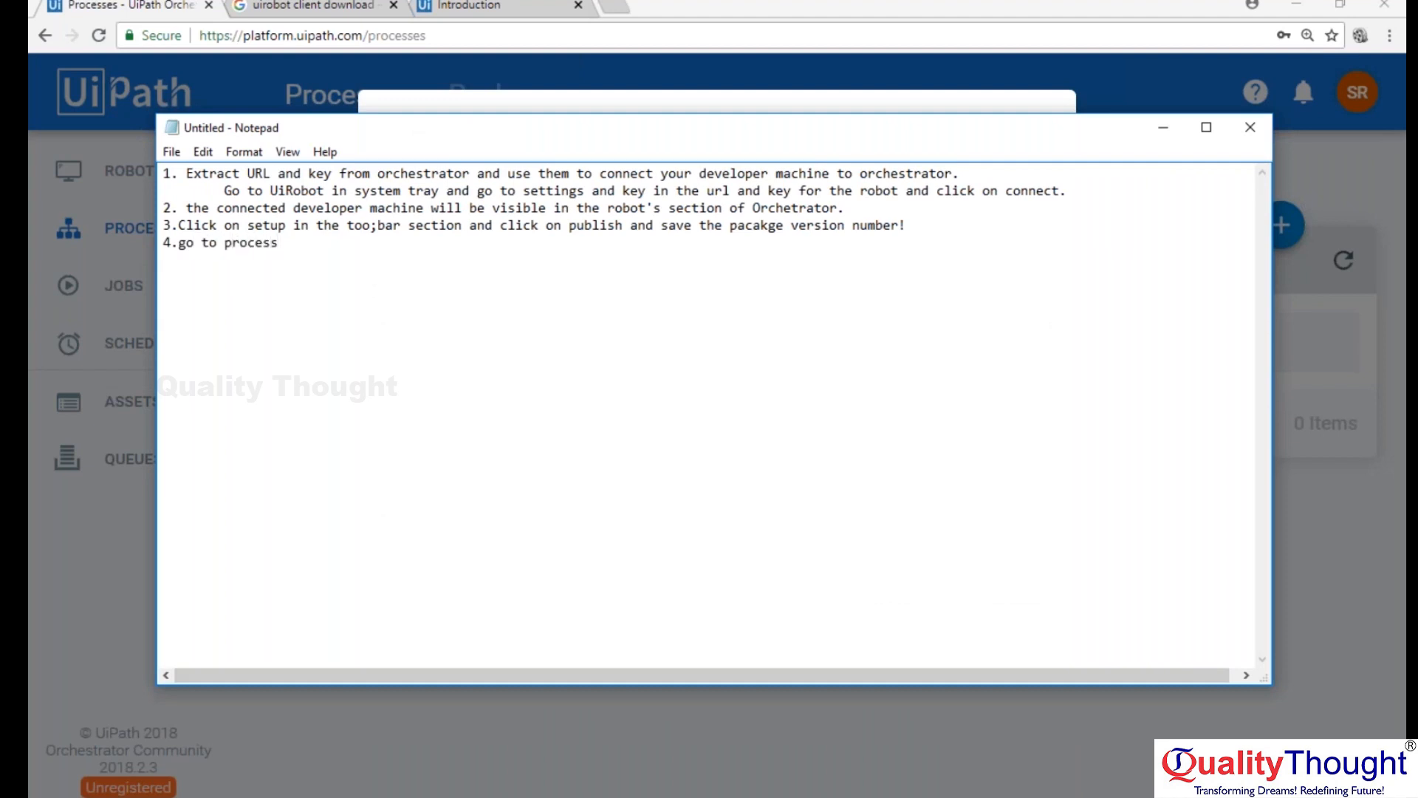
text( on Orchestrator and click)
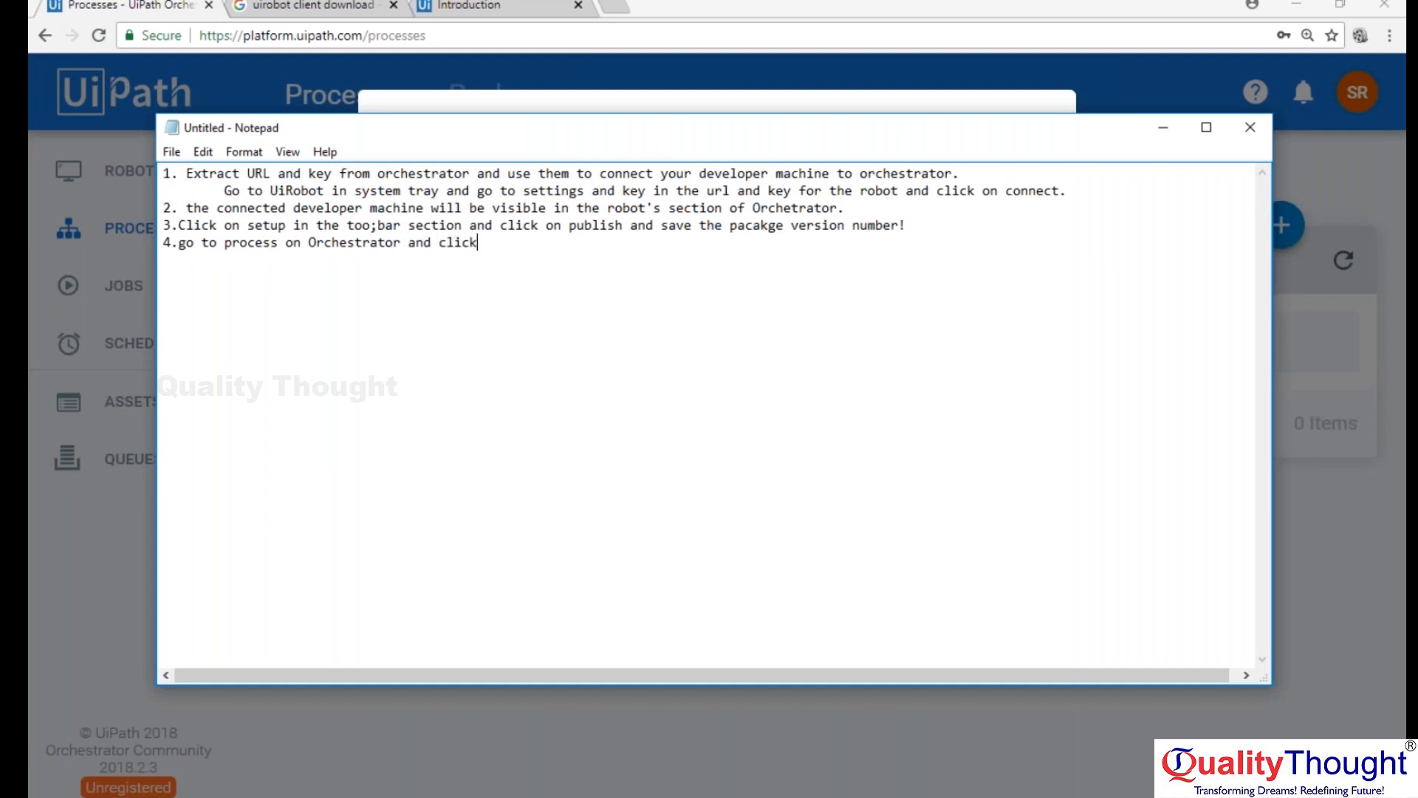
text( in + icon on right to)
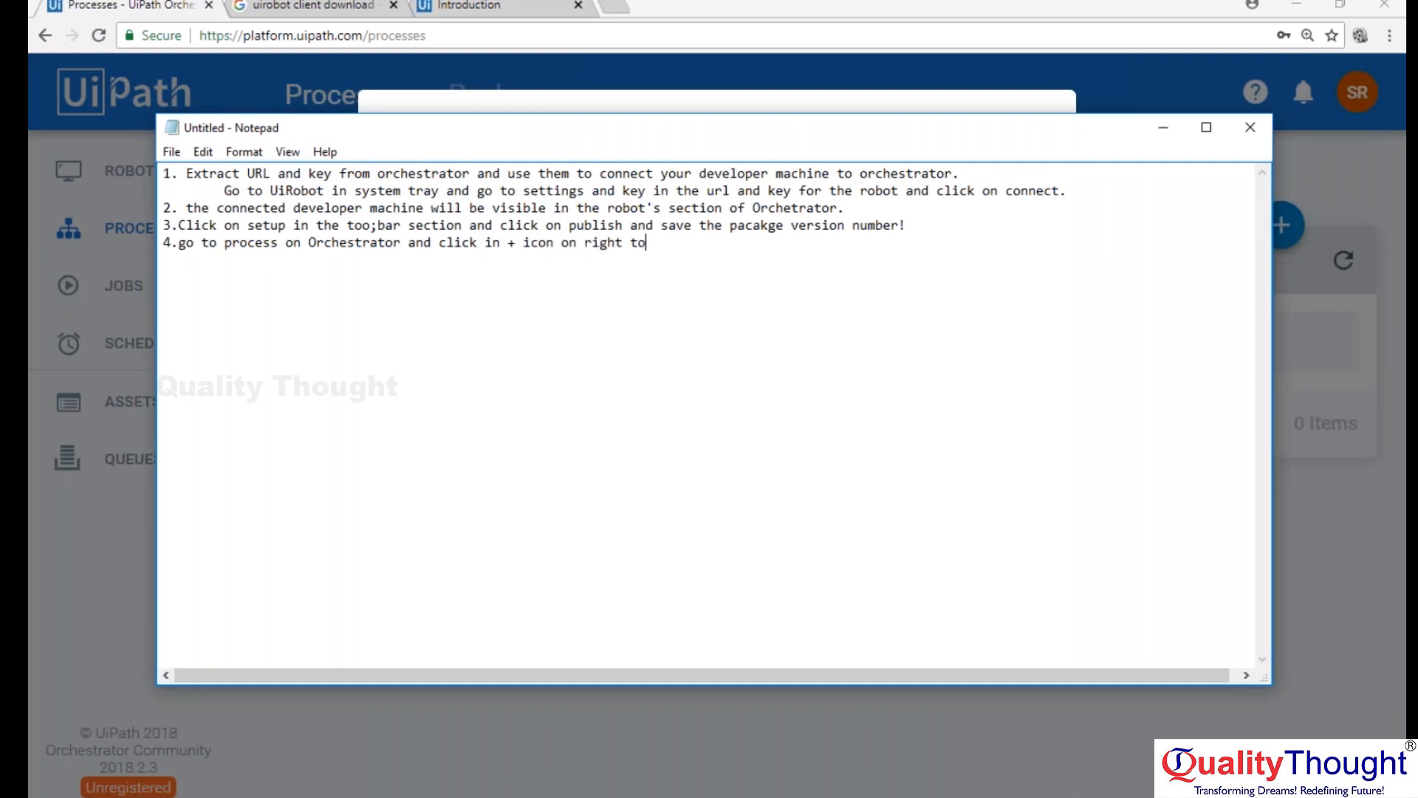
text(p to select the package name and )
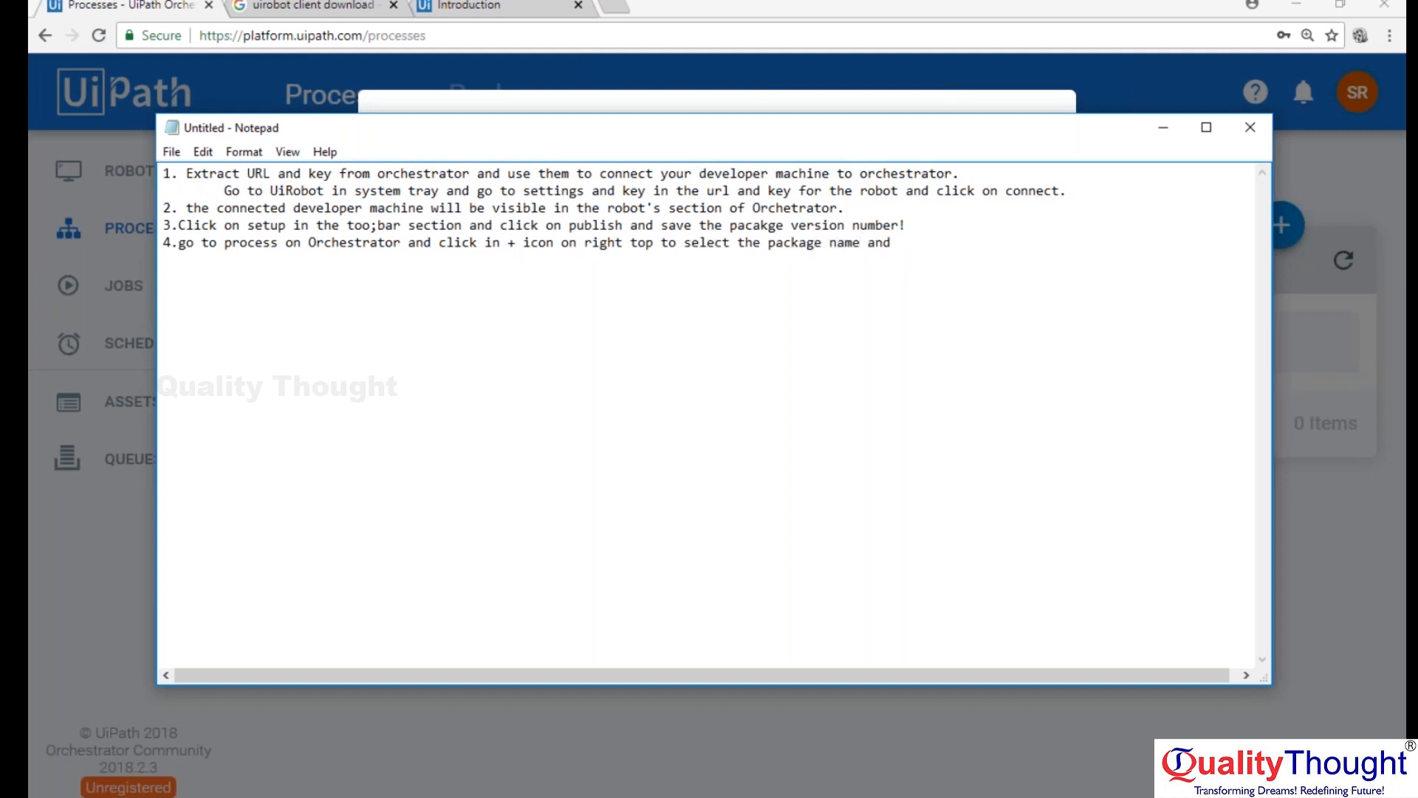
text(pacakage version to create eh ee)
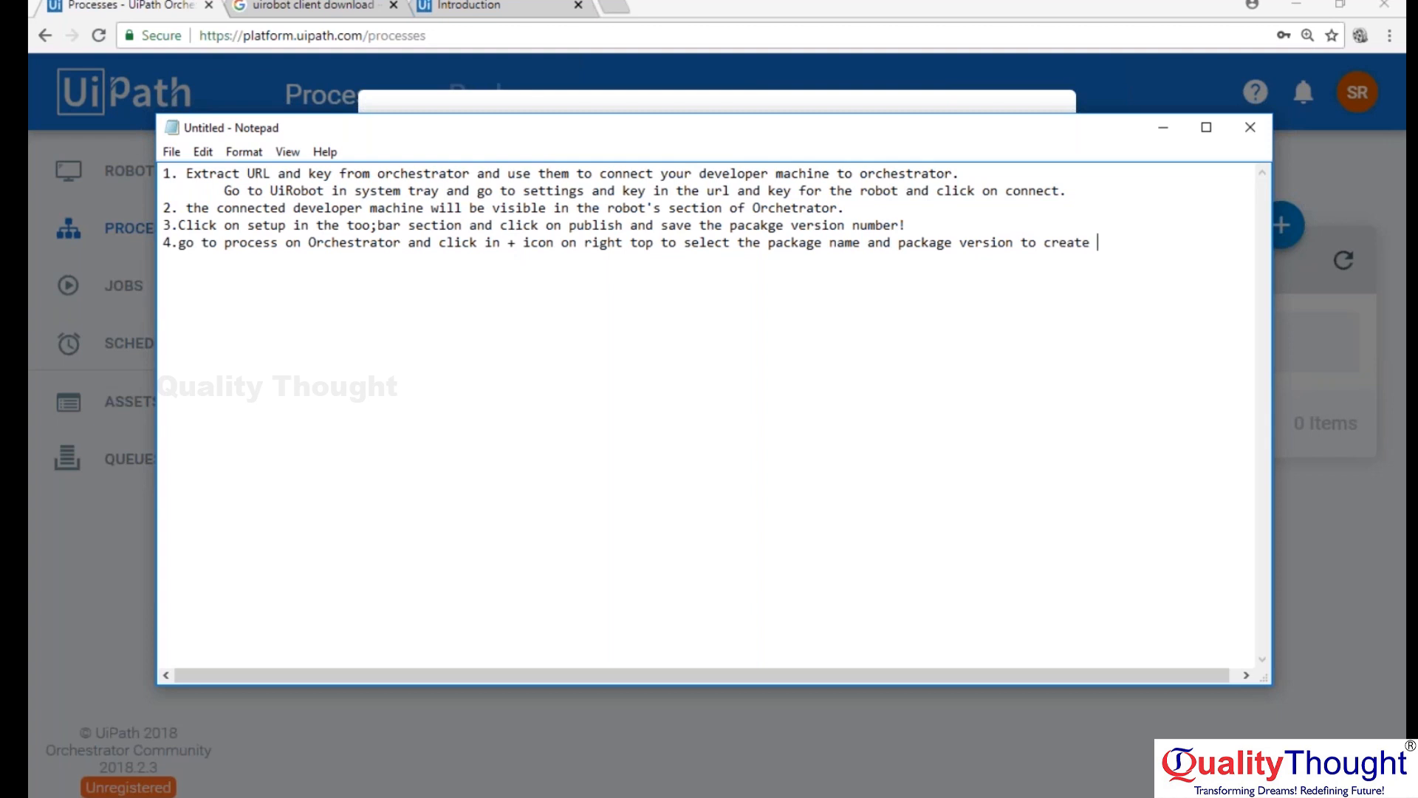
Finish note 4 with "package version to create the executable file." and widen the Notepad window to fit the line.
key(BackSpace)
key(BackSpace)
key(BackSpace)
key(BackSpace)
key(BackSpace)
text(the executable file.)
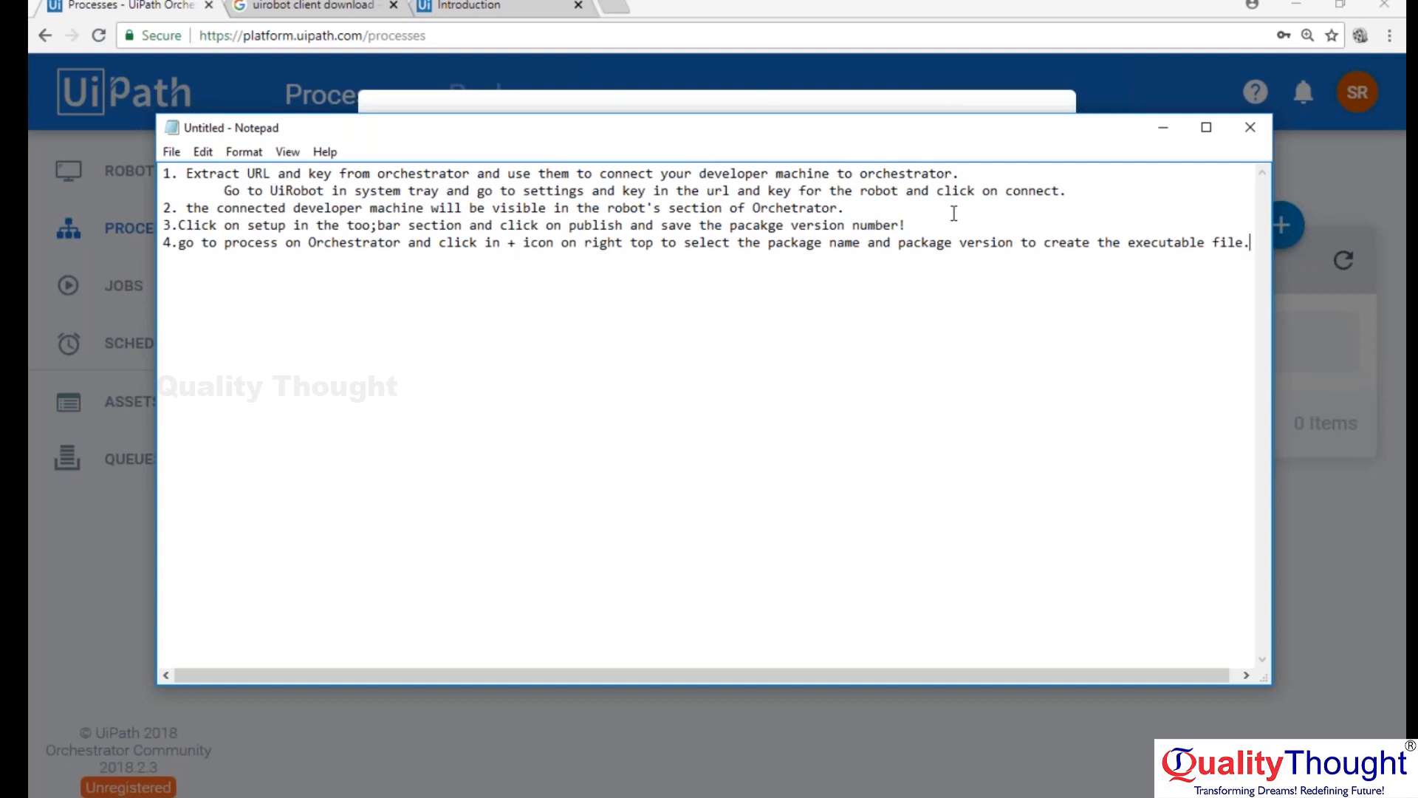
drag(1316, 285, 1405, 284)
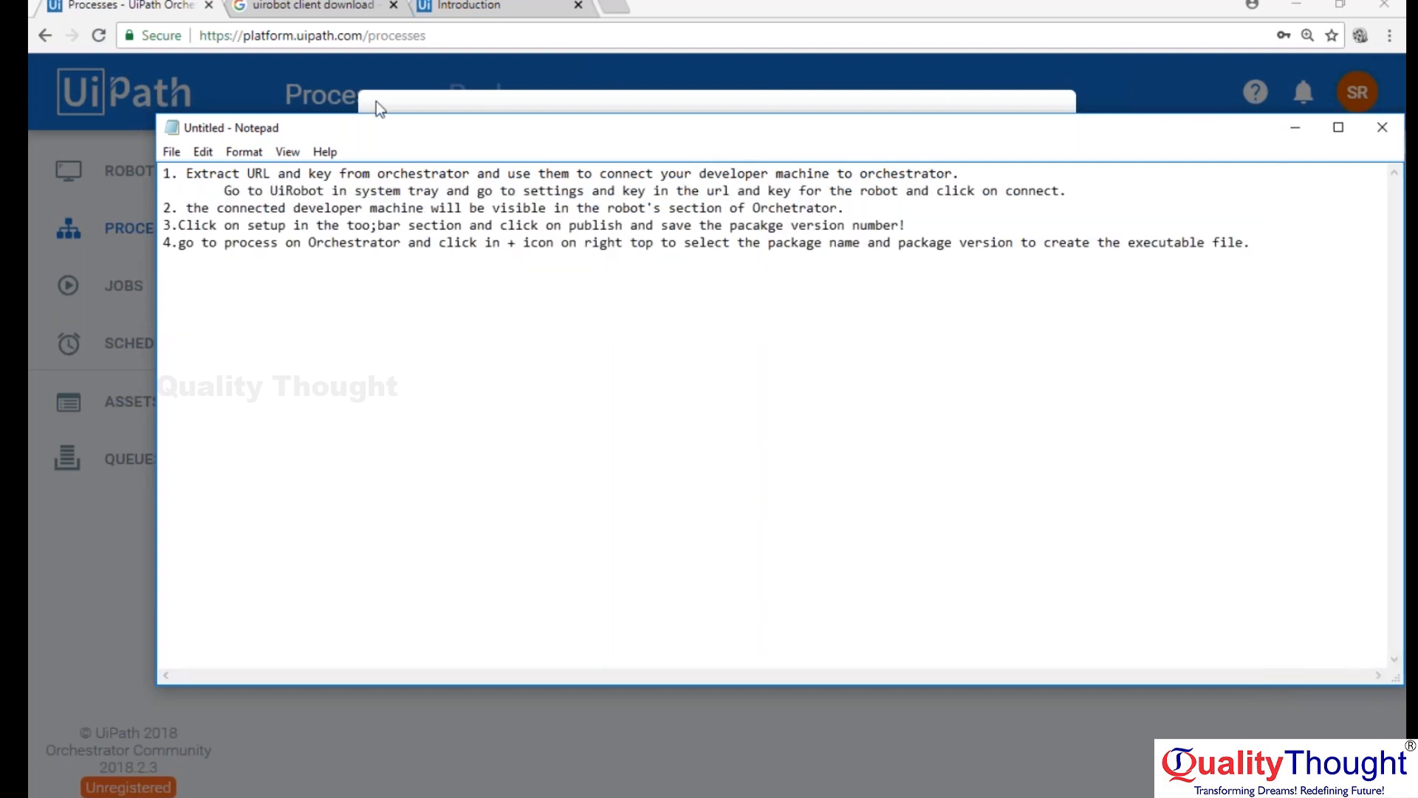
Check the available package names in Orchestrator's Deploy Process form, then switch to UiPath Studio.
click(561, 111)
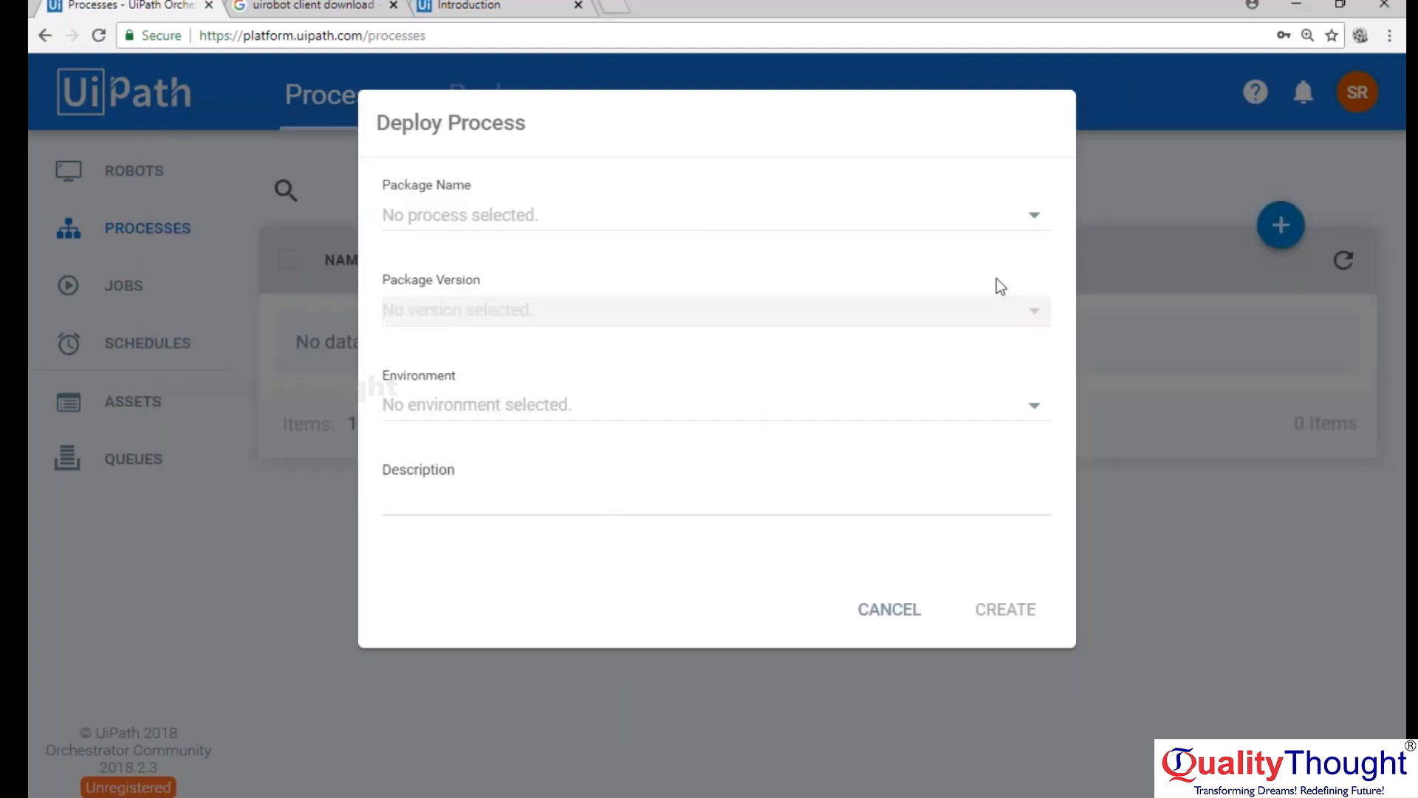
click(1037, 218)
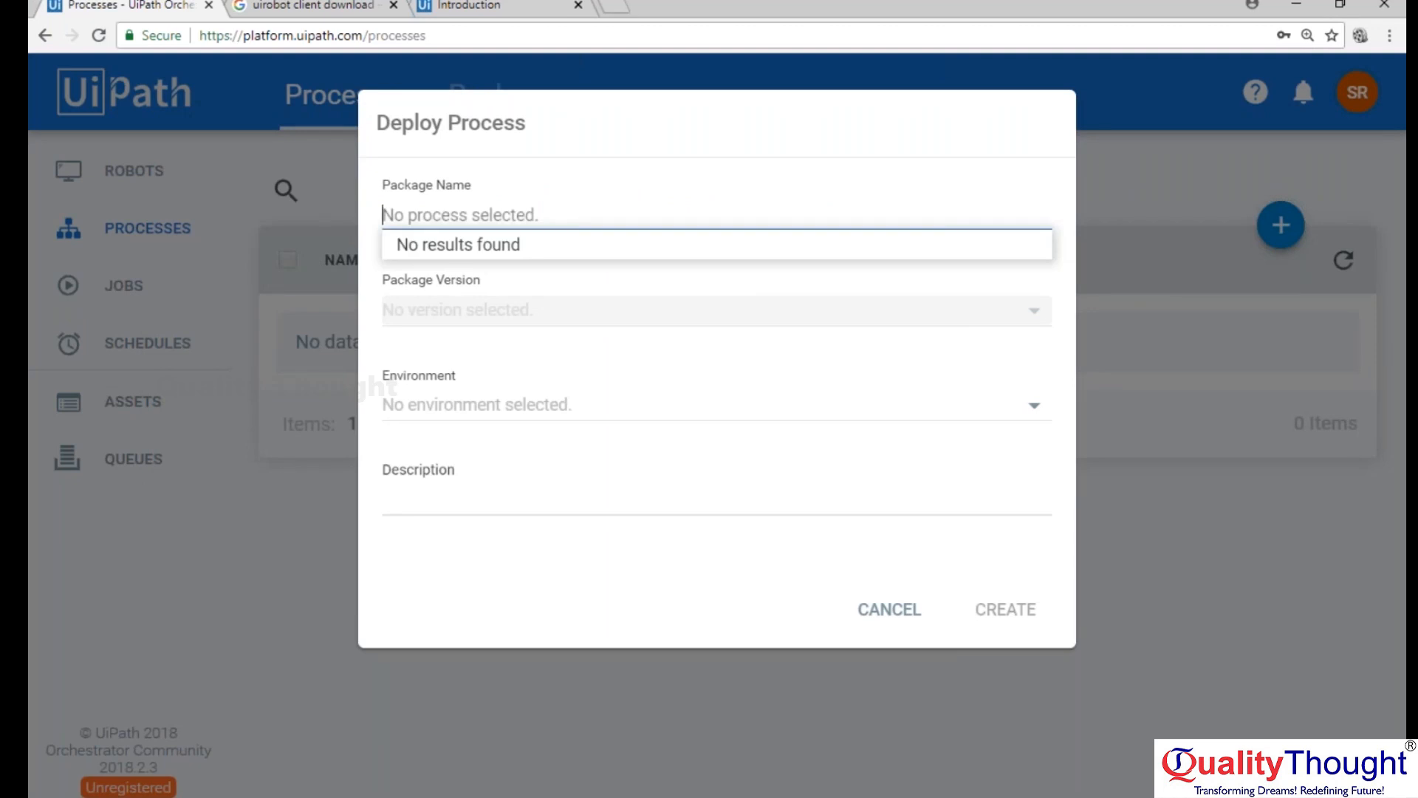
key(alt+Tab)
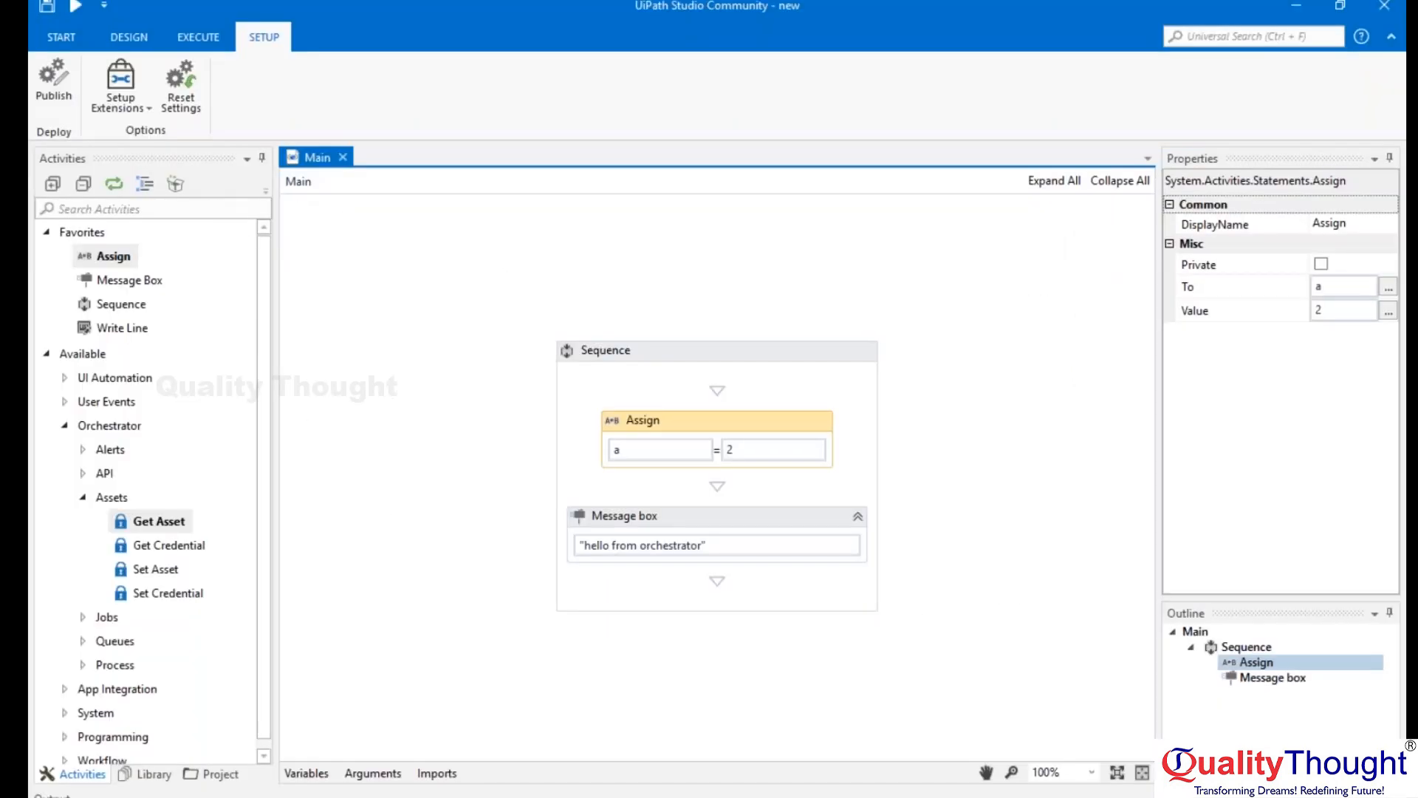
Switch to Notepad, paste the publishing information below note 4 and highlight the package name "new".
key(alt+Tab)
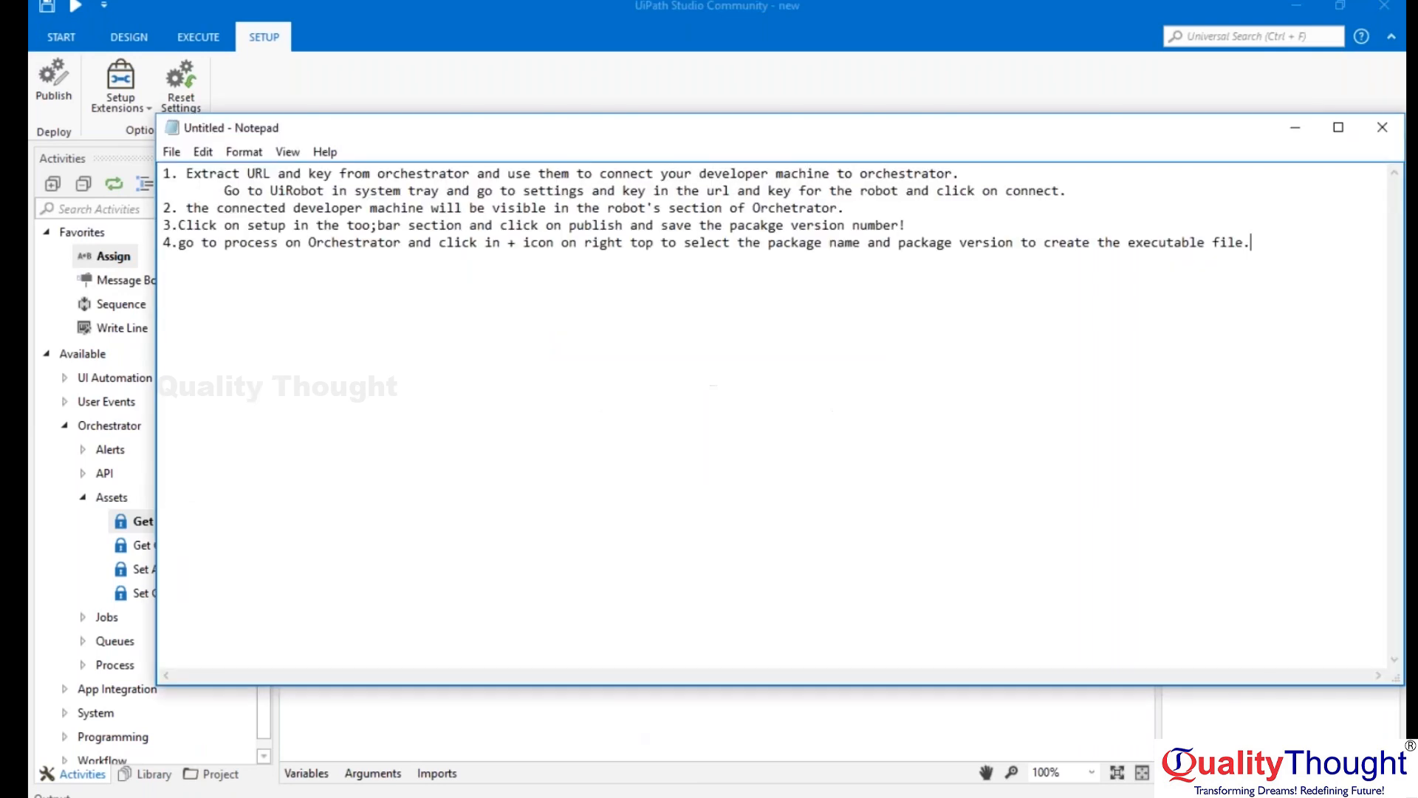
key(Return)
key(Return)
text(--------------------------- Info --------------------------- Project published successfully.  Package Name: new Package Version: 1.0.6779.38817  Press Ctrl +C to copy the information. --------------------------- OK ---------------------------)
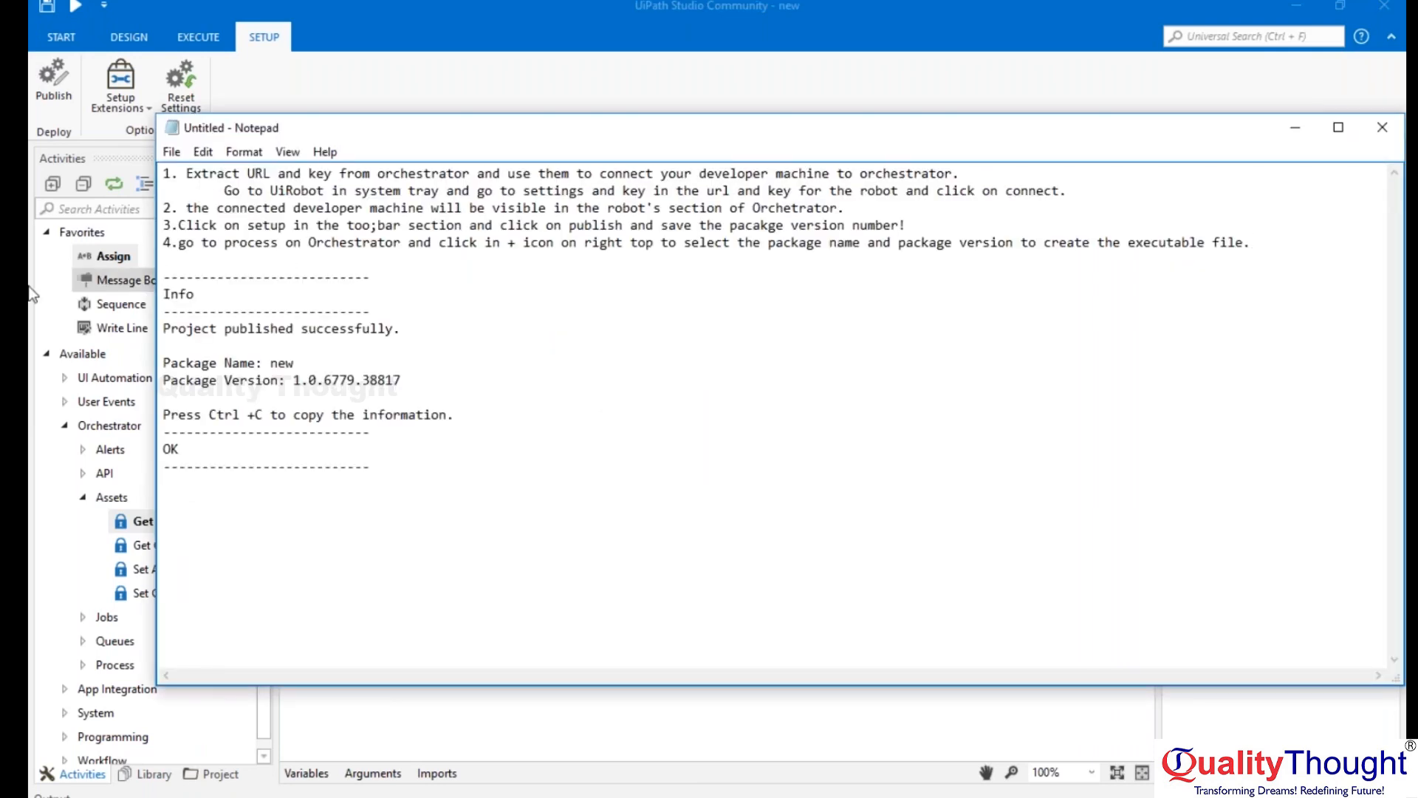
double_click(280, 362)
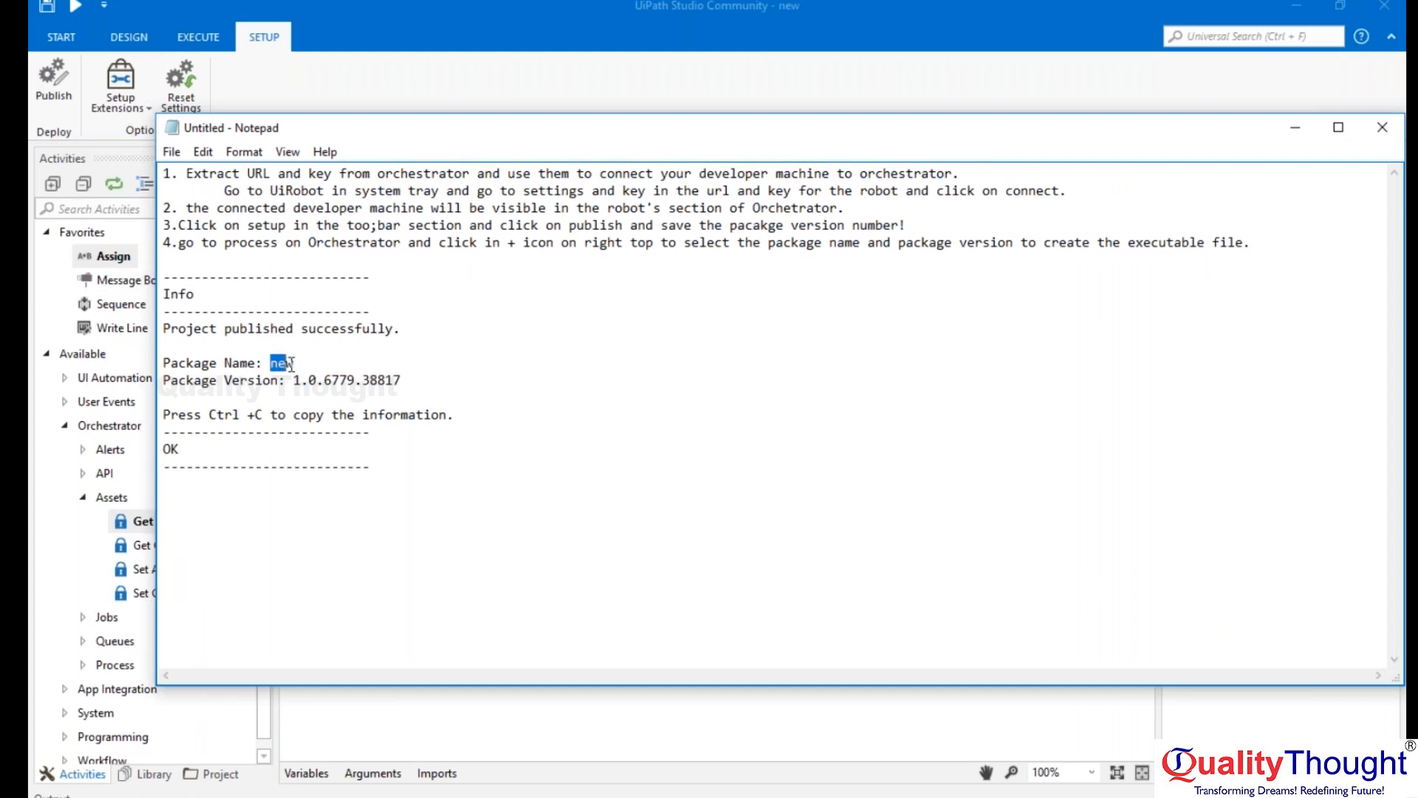
Return to Orchestrator's Deploy Process form, recheck the available package names and switch back to UiPath Studio.
click(561, 50)
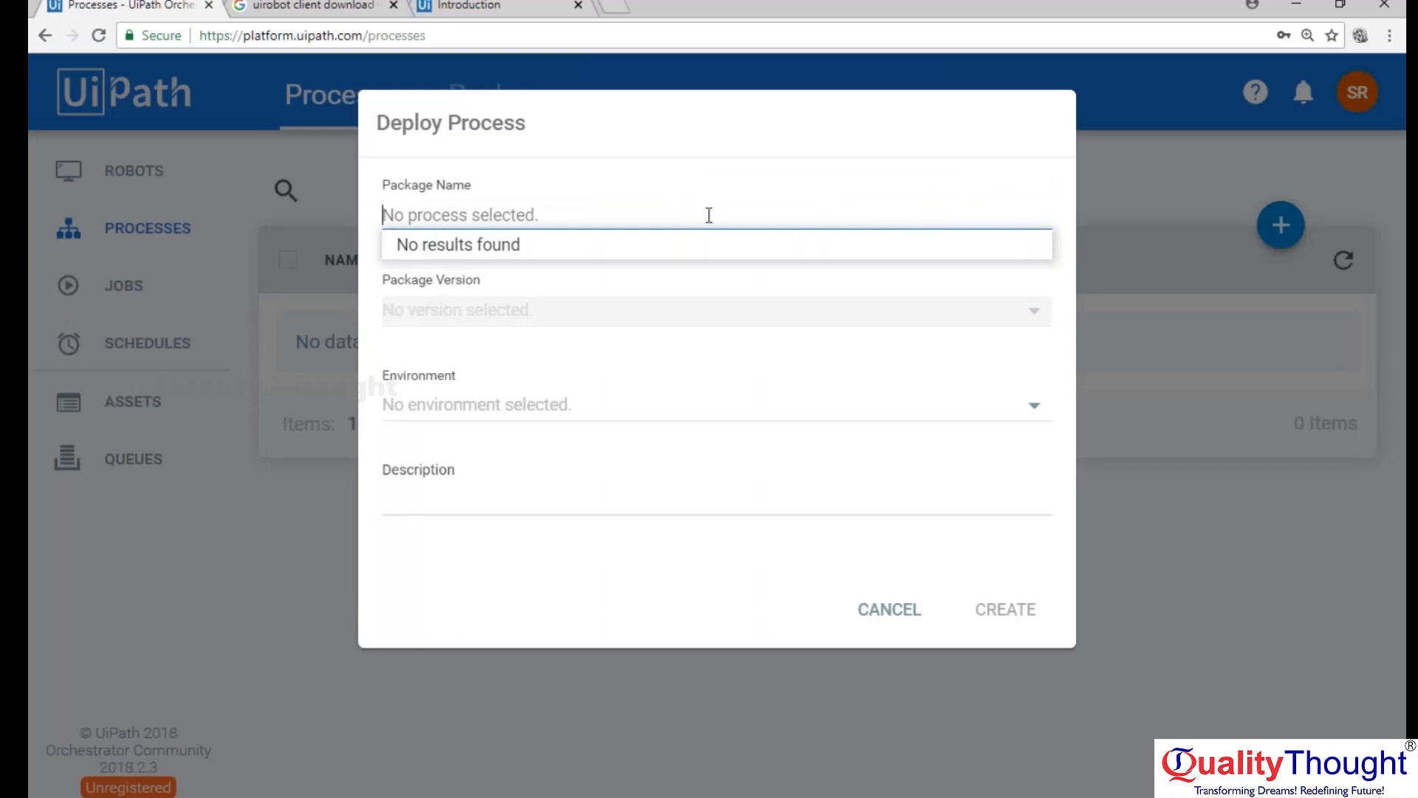
click(627, 125)
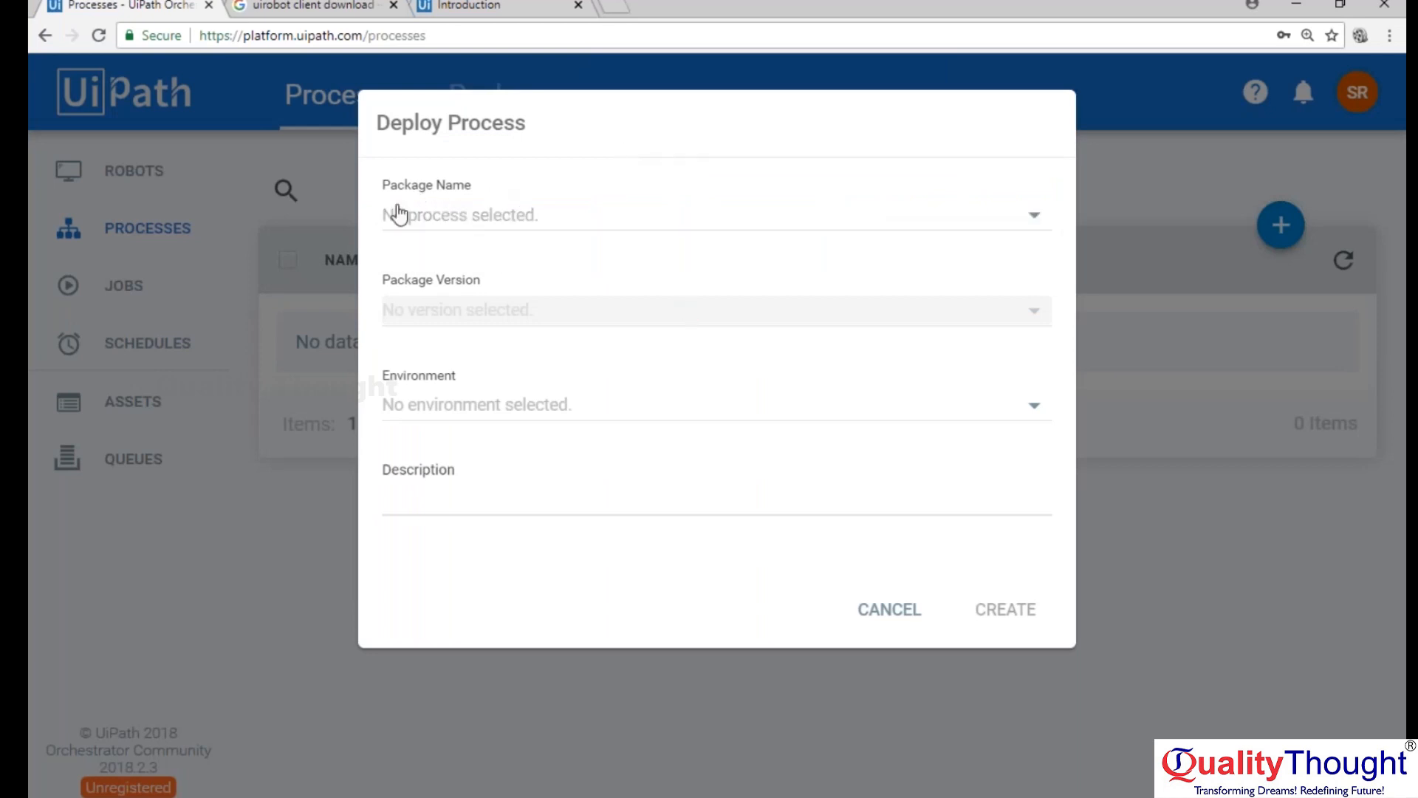
click(1032, 215)
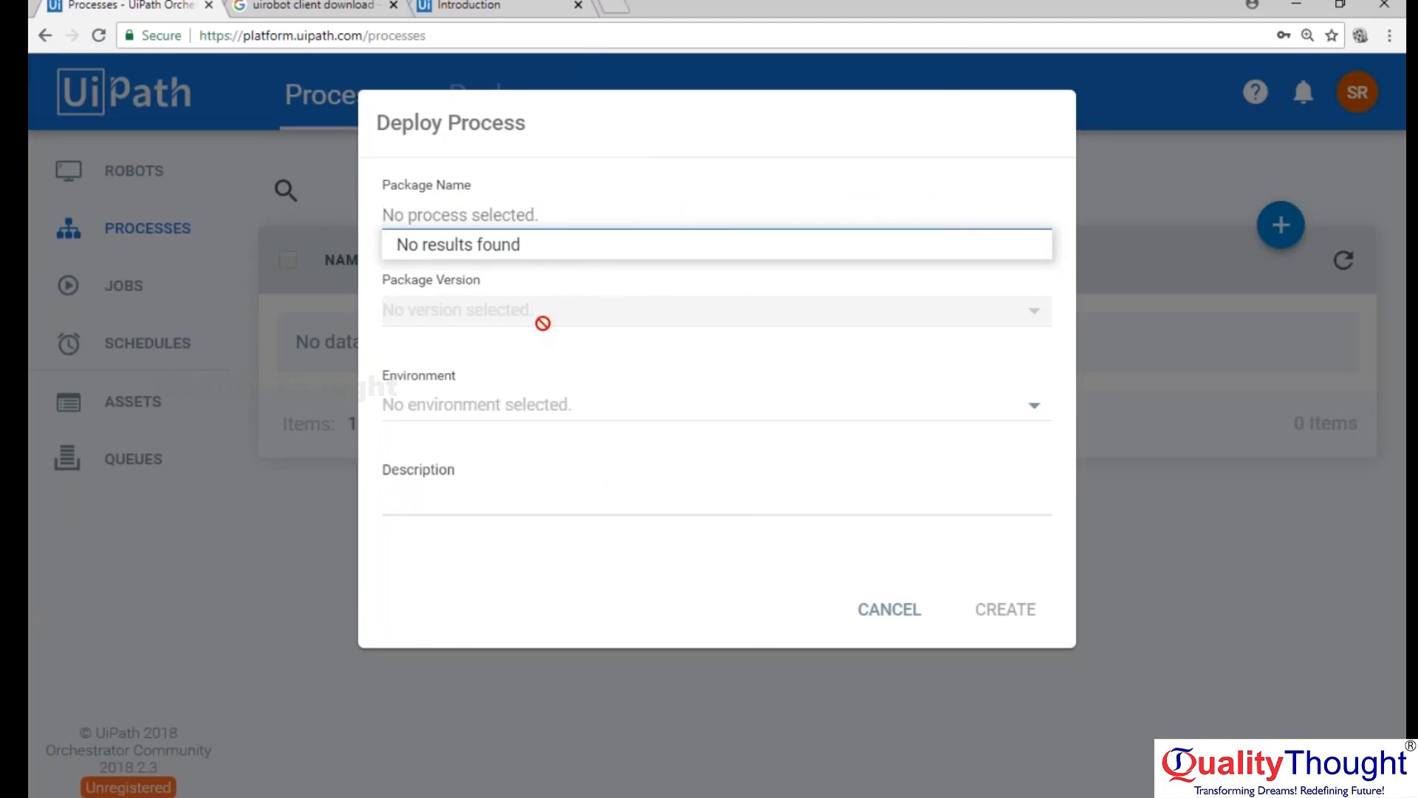
key(alt+Tab)
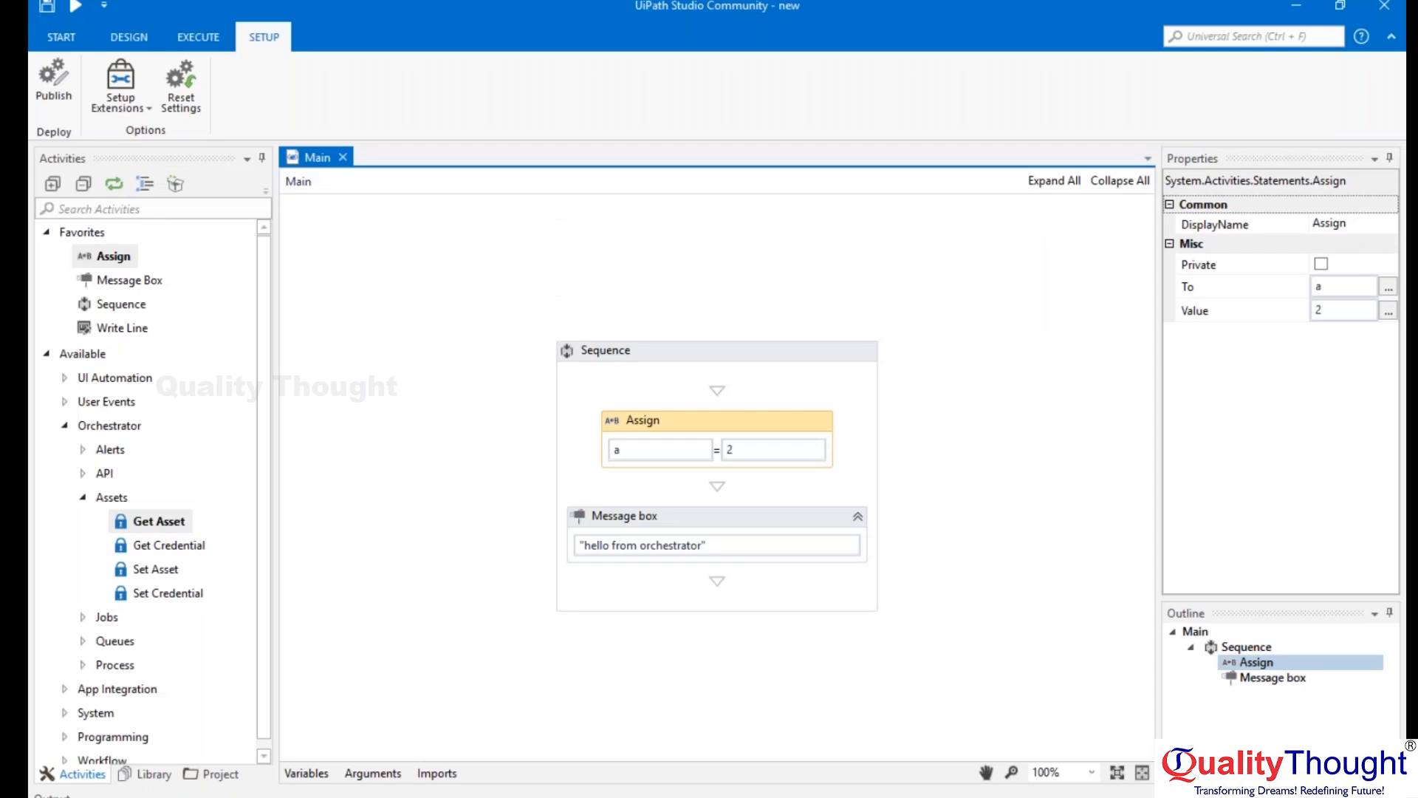
Recheck the package name list in Orchestrator's Deploy Process form and highlight the version's final digits "38817" in the Notepad publishing information.
key(alt+Tab)
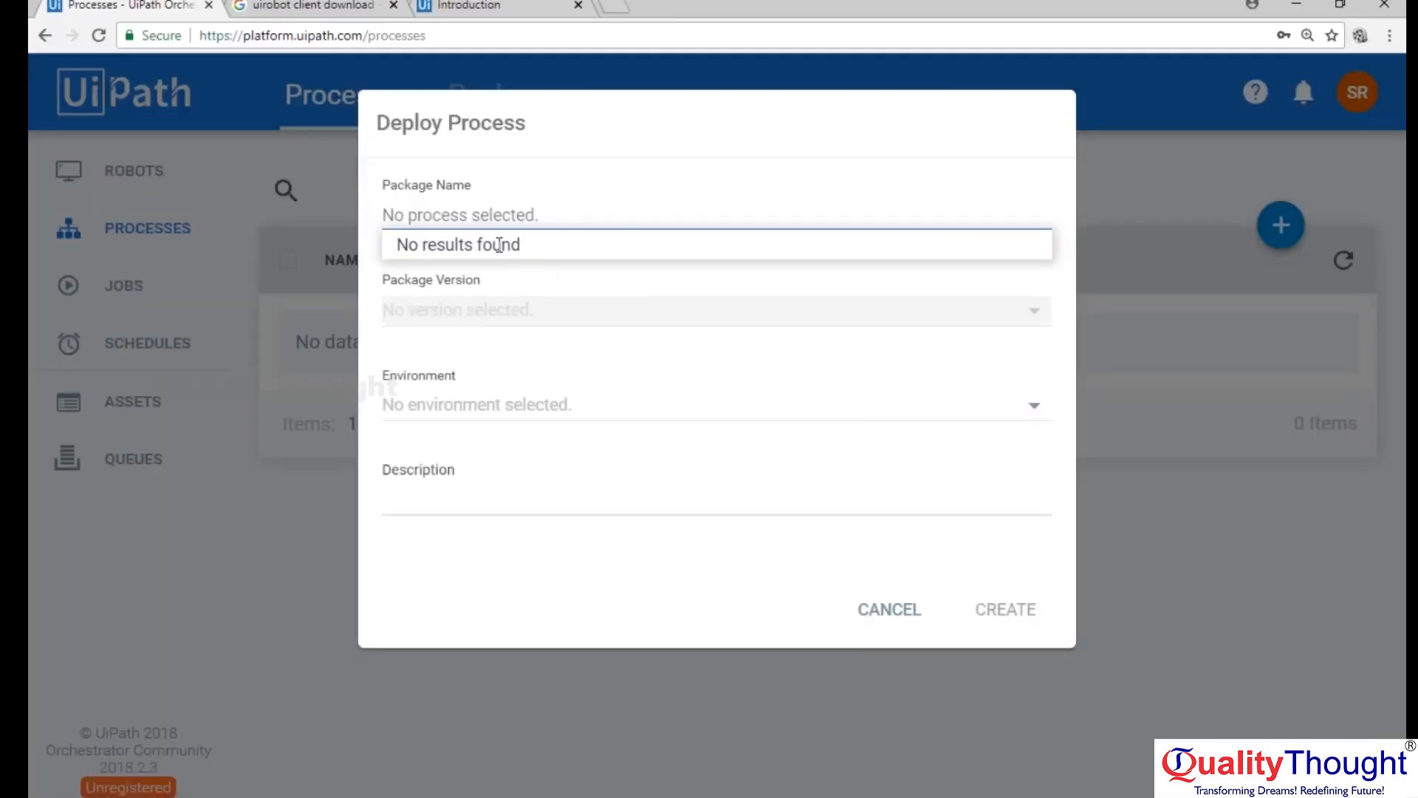
click(545, 202)
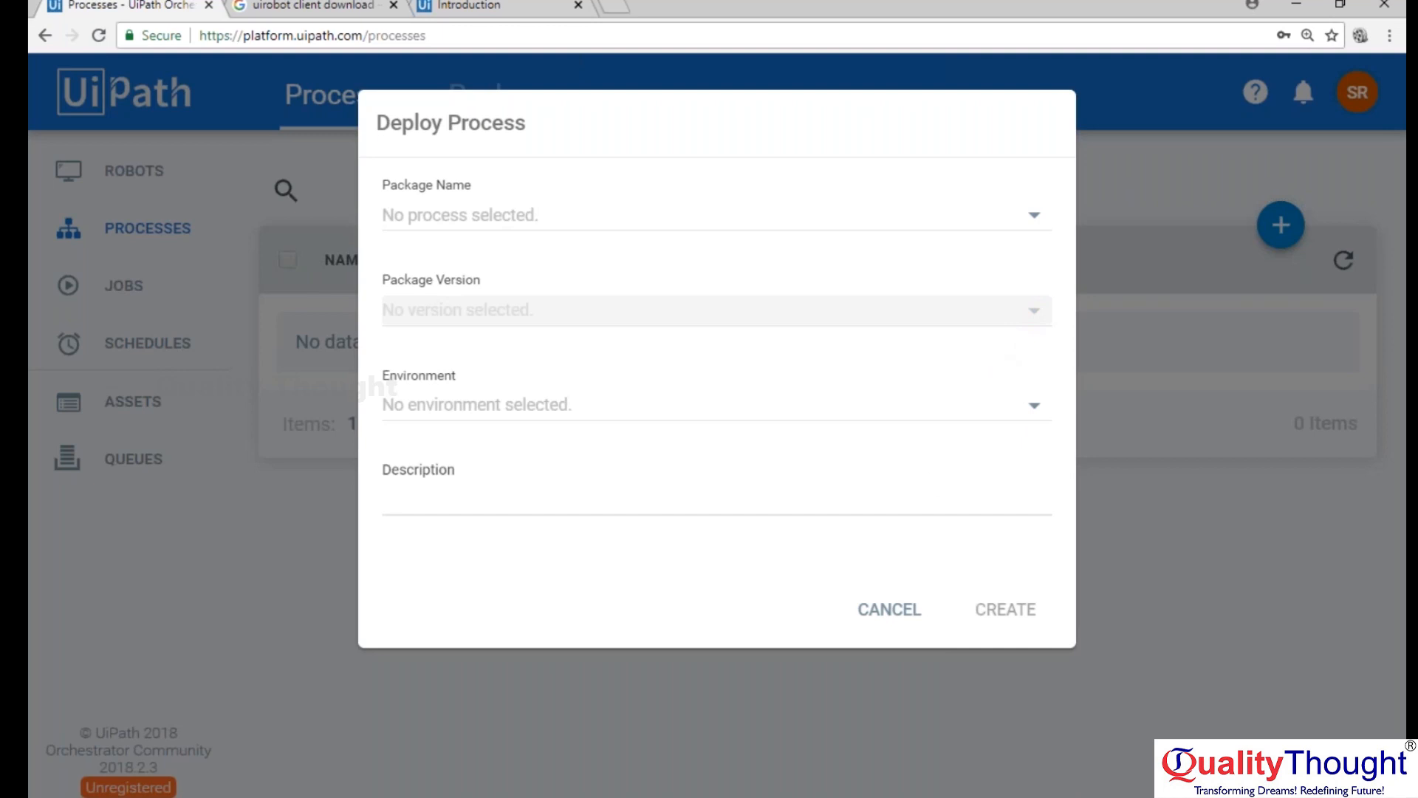
click(755, 795)
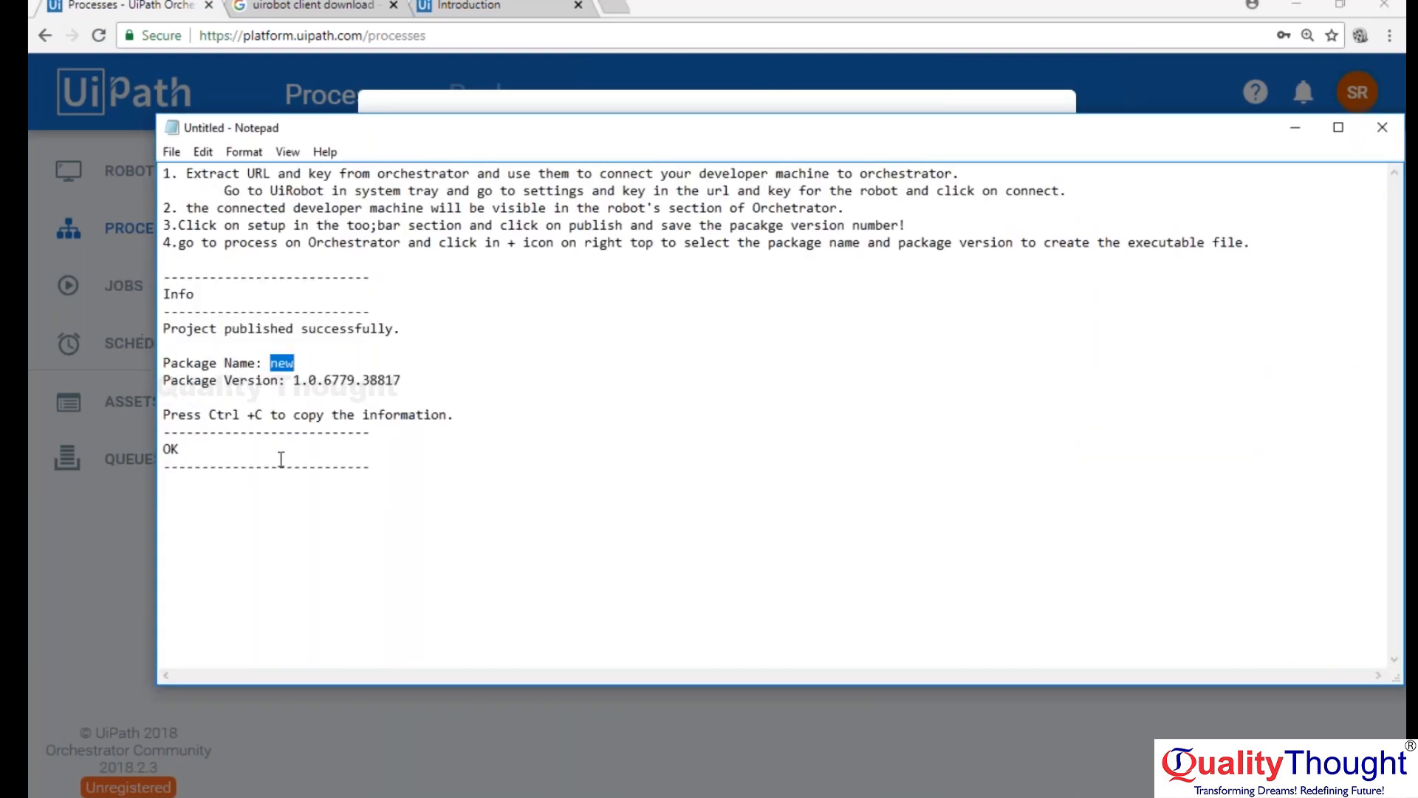
drag(362, 381, 407, 383)
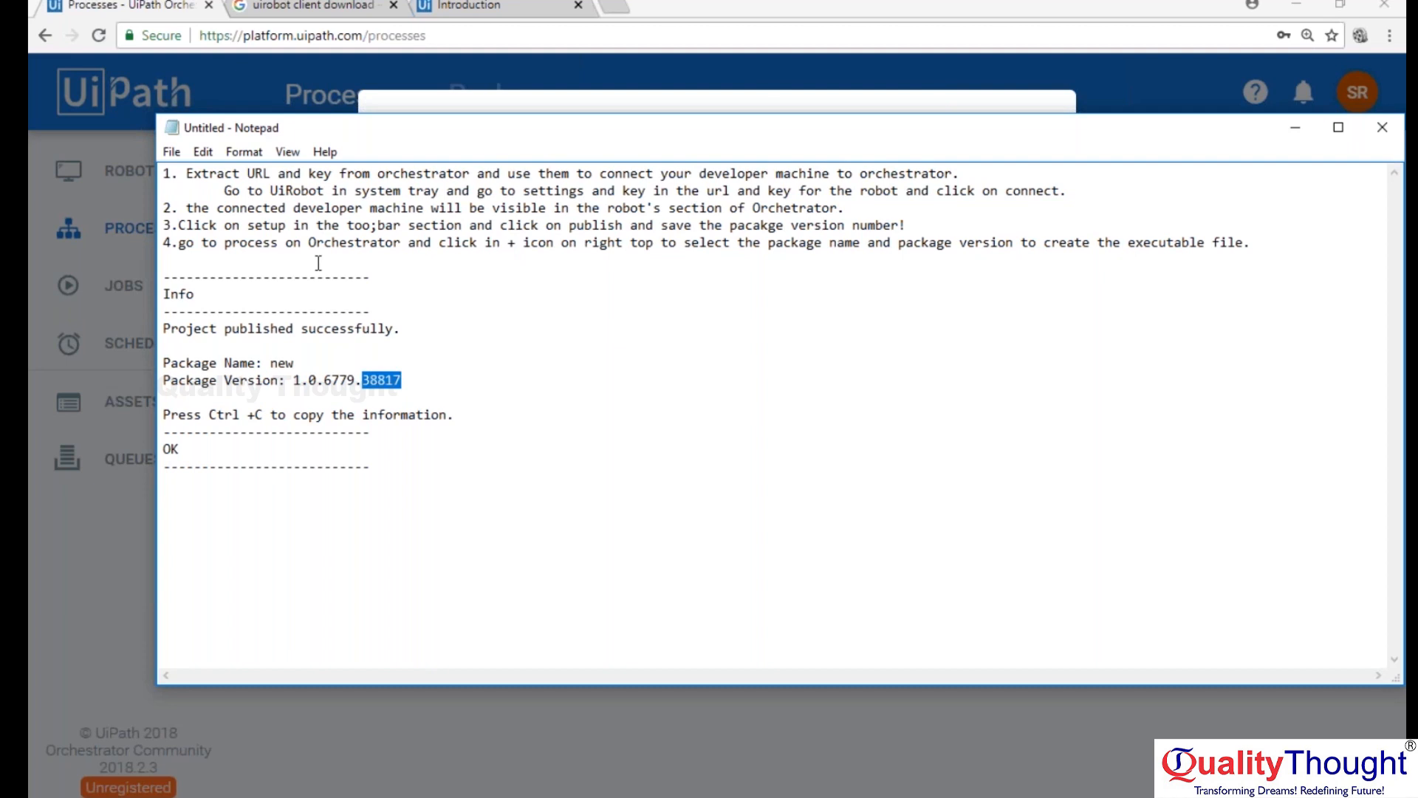
Return to Orchestrator's Deploy Process form, check the available environments and cancel the form.
click(664, 94)
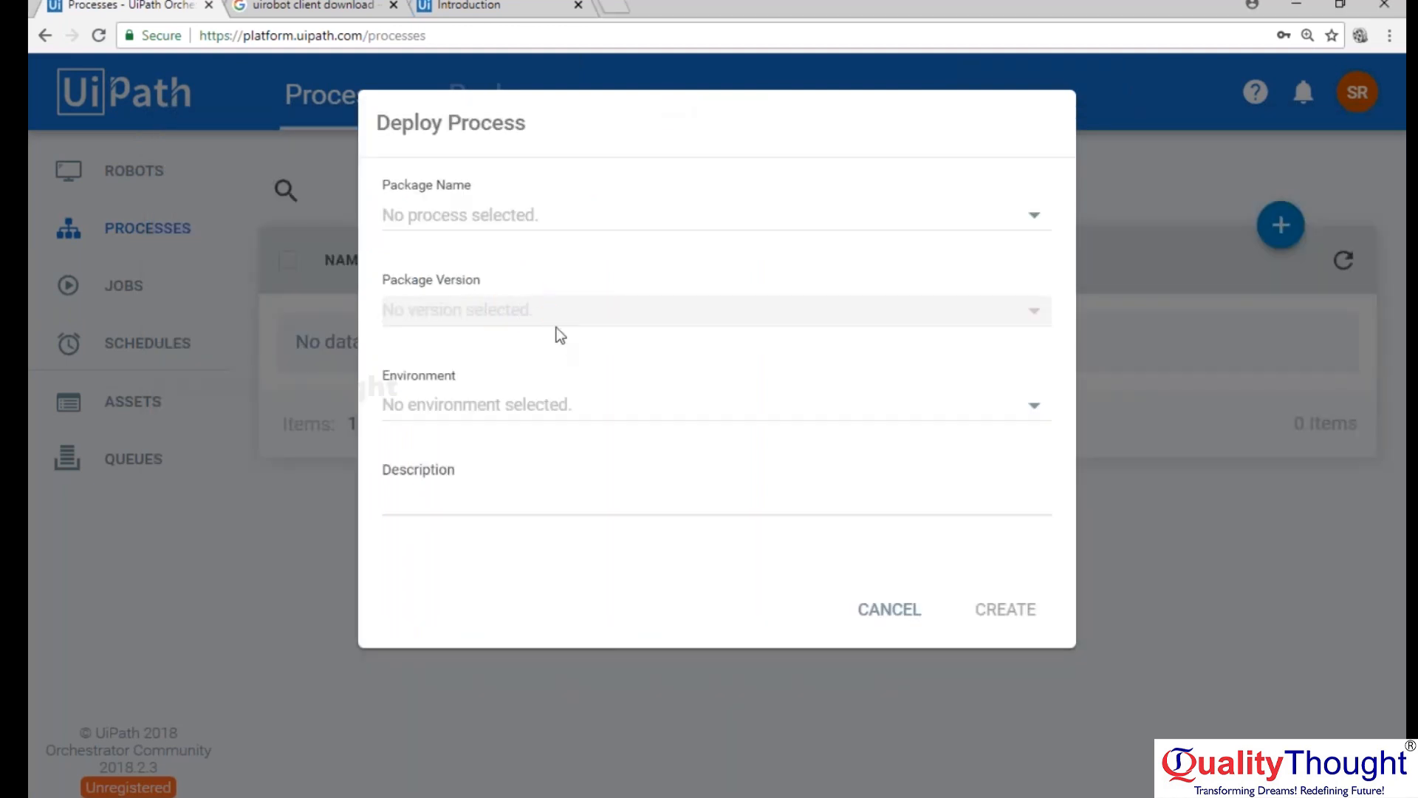
click(1035, 408)
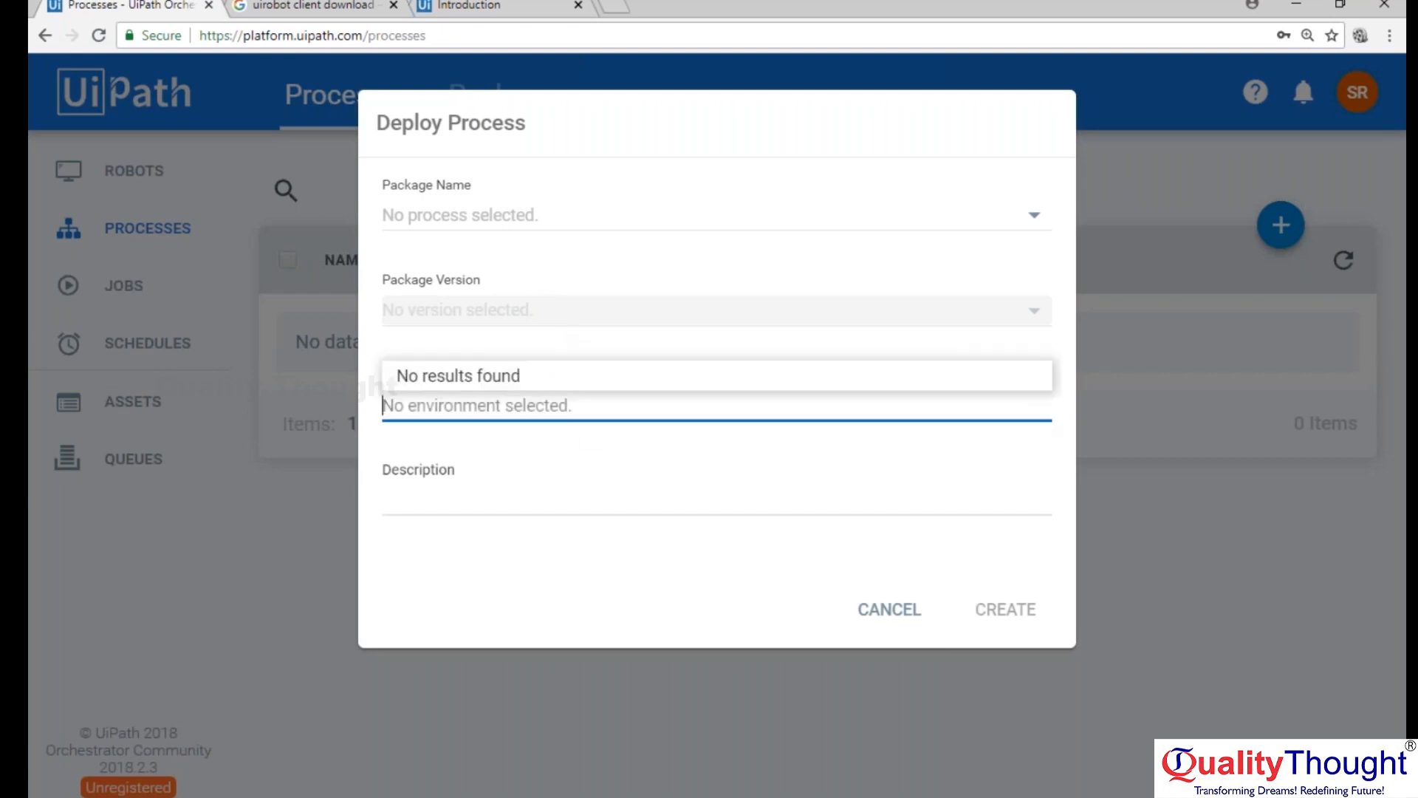
click(1038, 411)
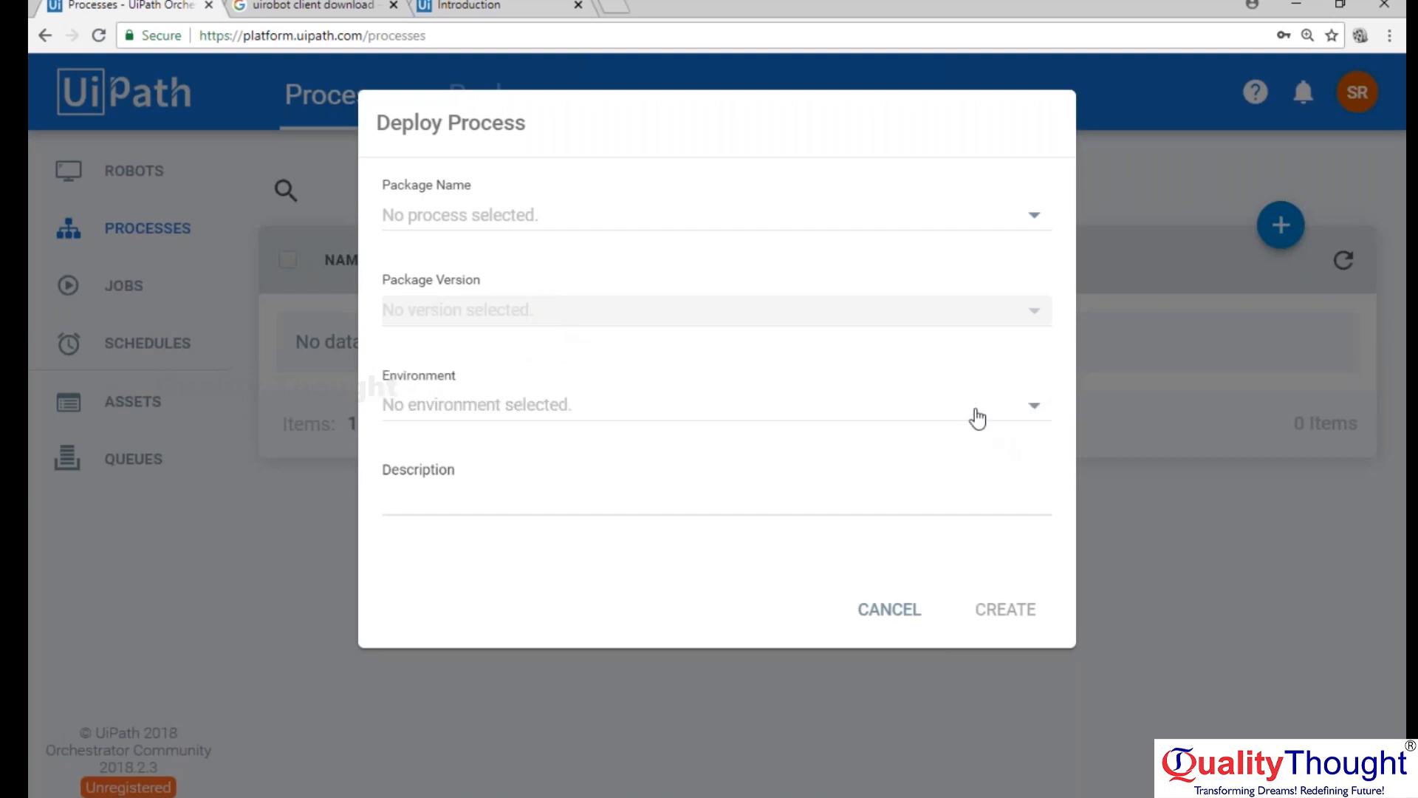
click(988, 406)
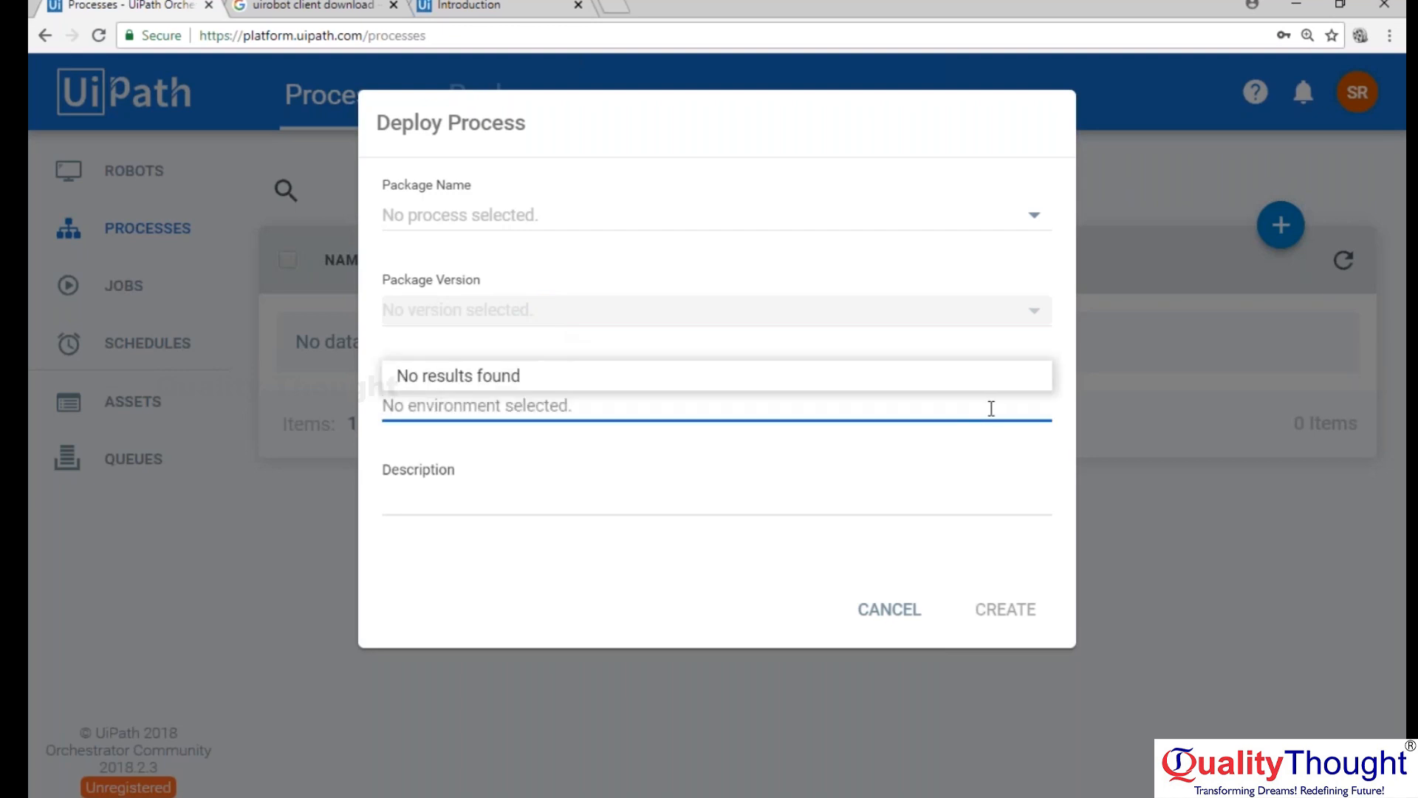
click(903, 610)
Switch to Notepad and insert "appropriate" before "package name" in note 4.
key(alt+Tab)
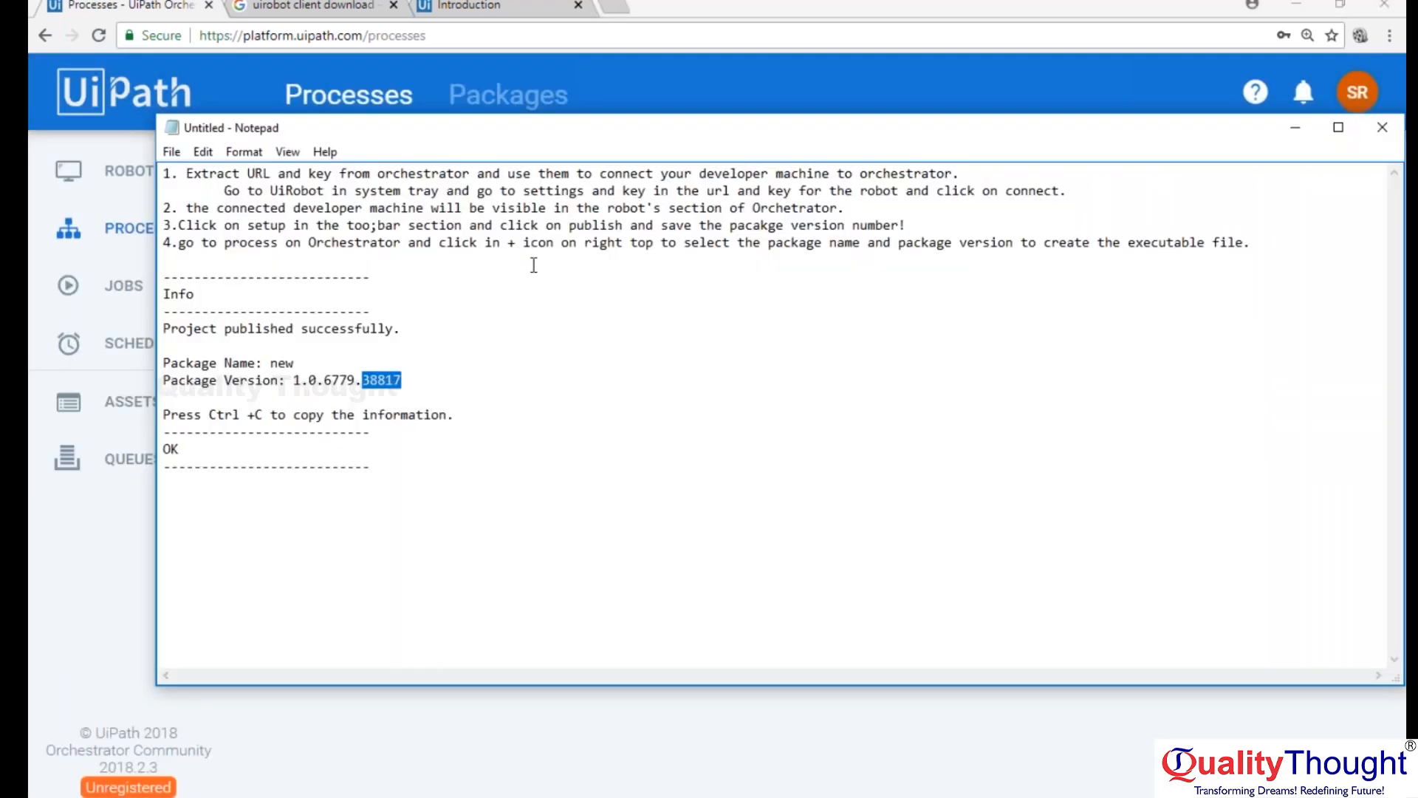
click(1297, 246)
text(appropriate)
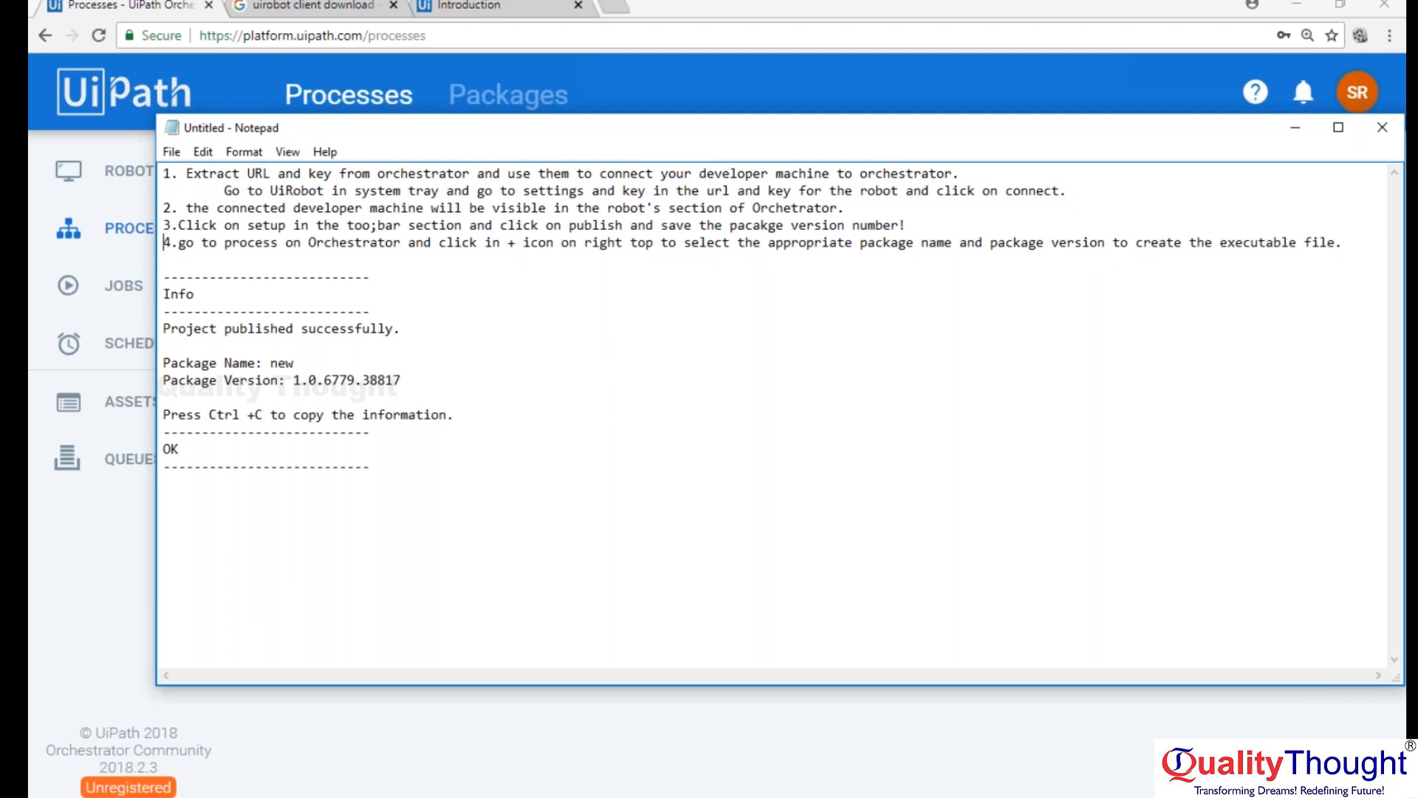
Renumber the process note as 5 and add a new note 4 above it reading "Create an environment:".
key(BackSpace)
text(5)
key(Home)
key(Return)
text(4.)
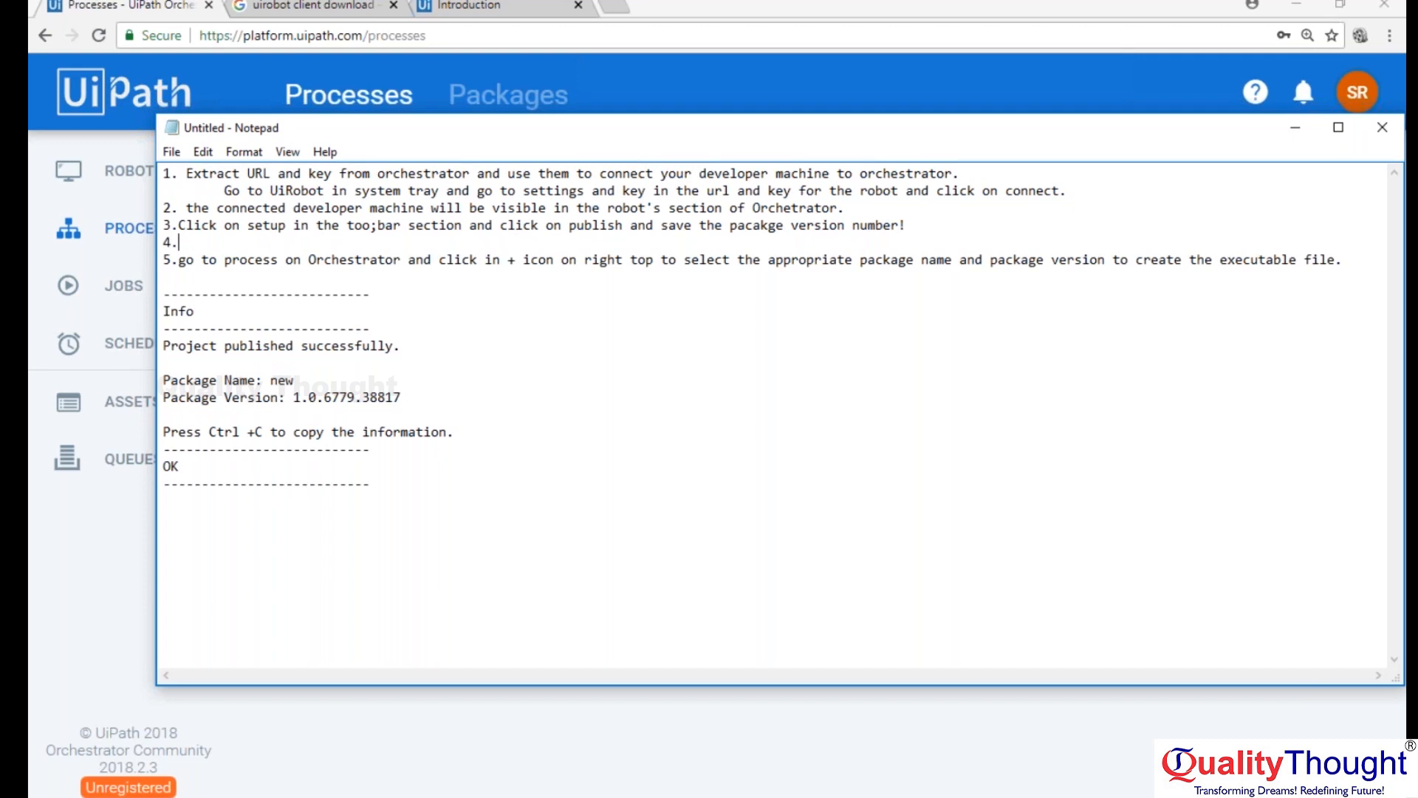
text( Create a)
key(BackSpace)
text(n environment:)
Switch back to Orchestrator, examine the Robot Key and Orchestrator URL fields in the UiPath Robot settings and close them.
click(1034, 2)
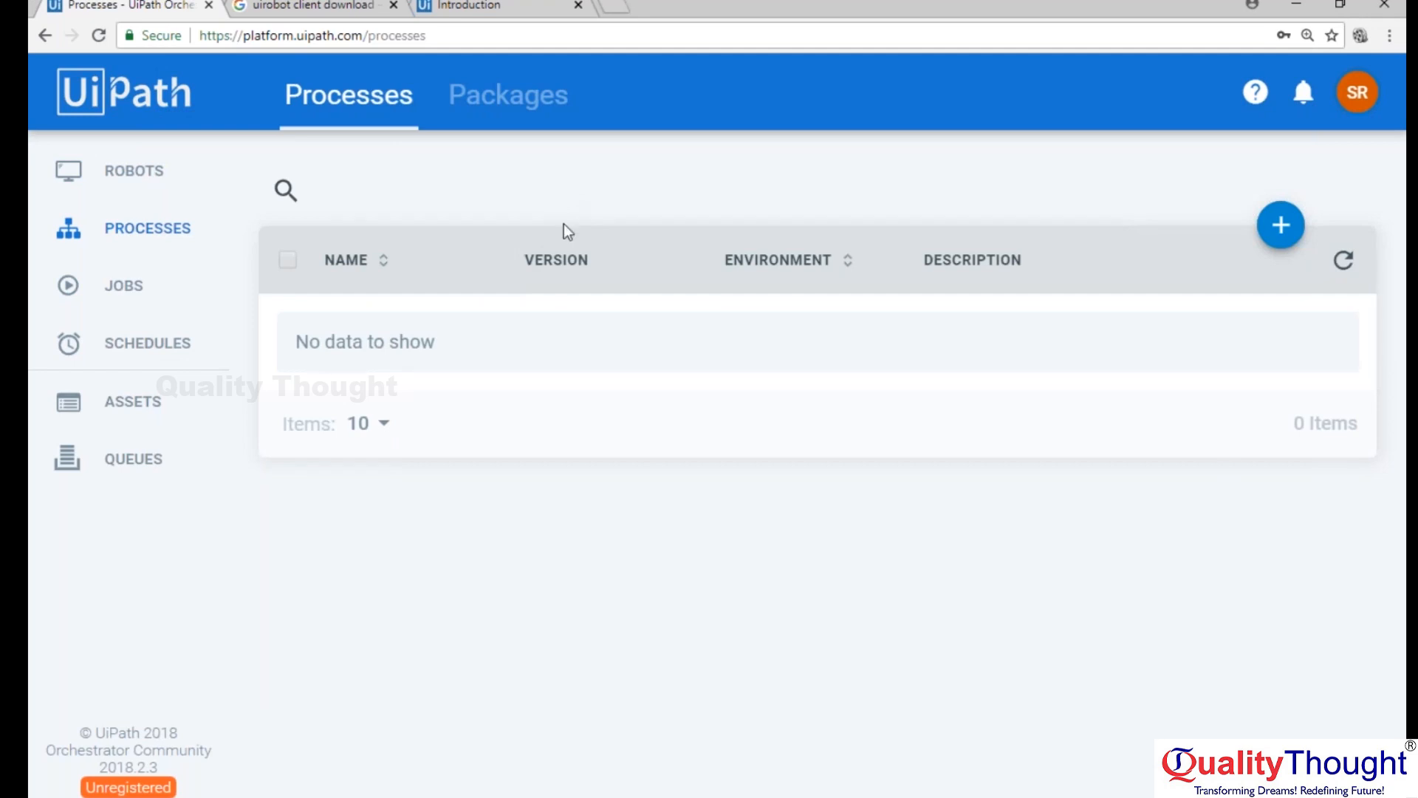
click(1214, 795)
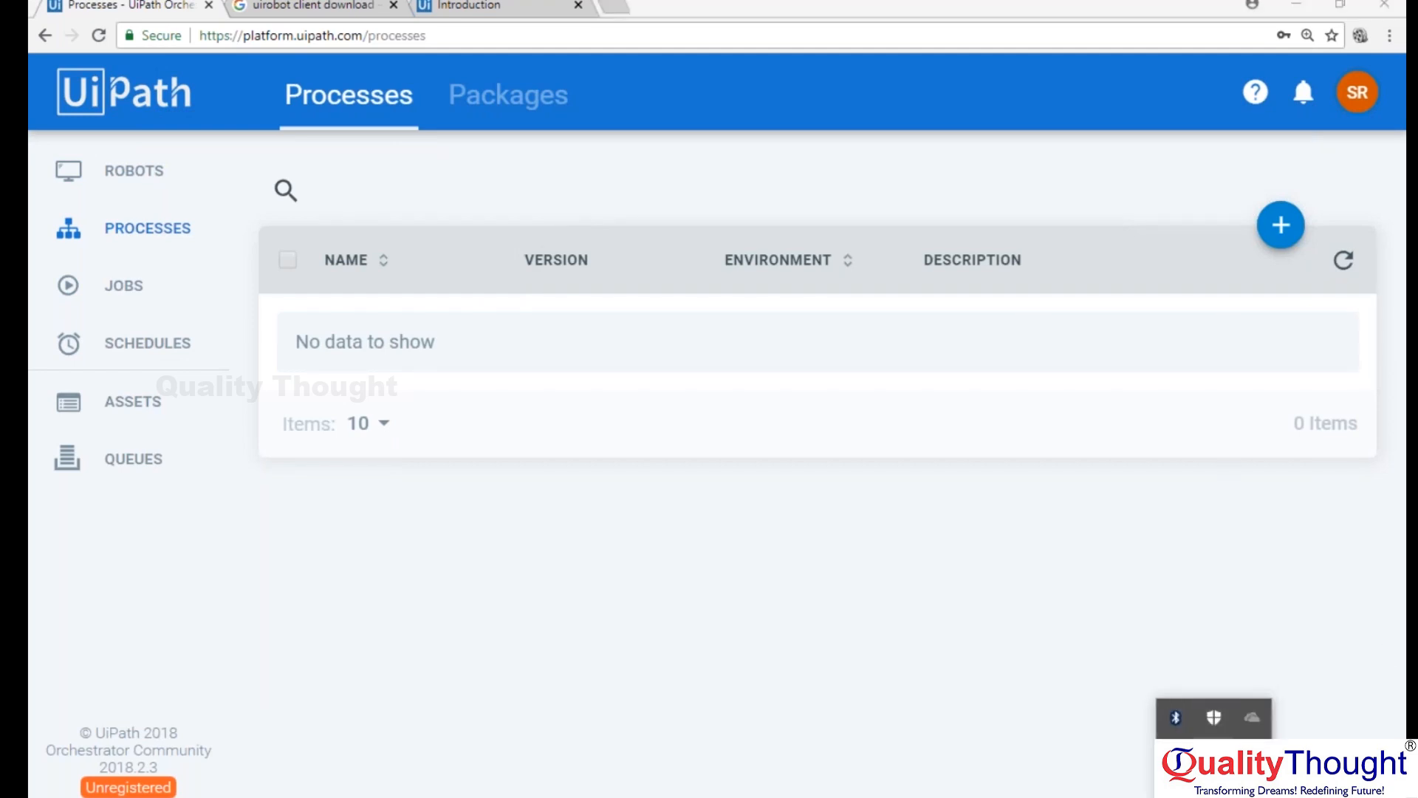
click(1175, 757)
click(1147, 494)
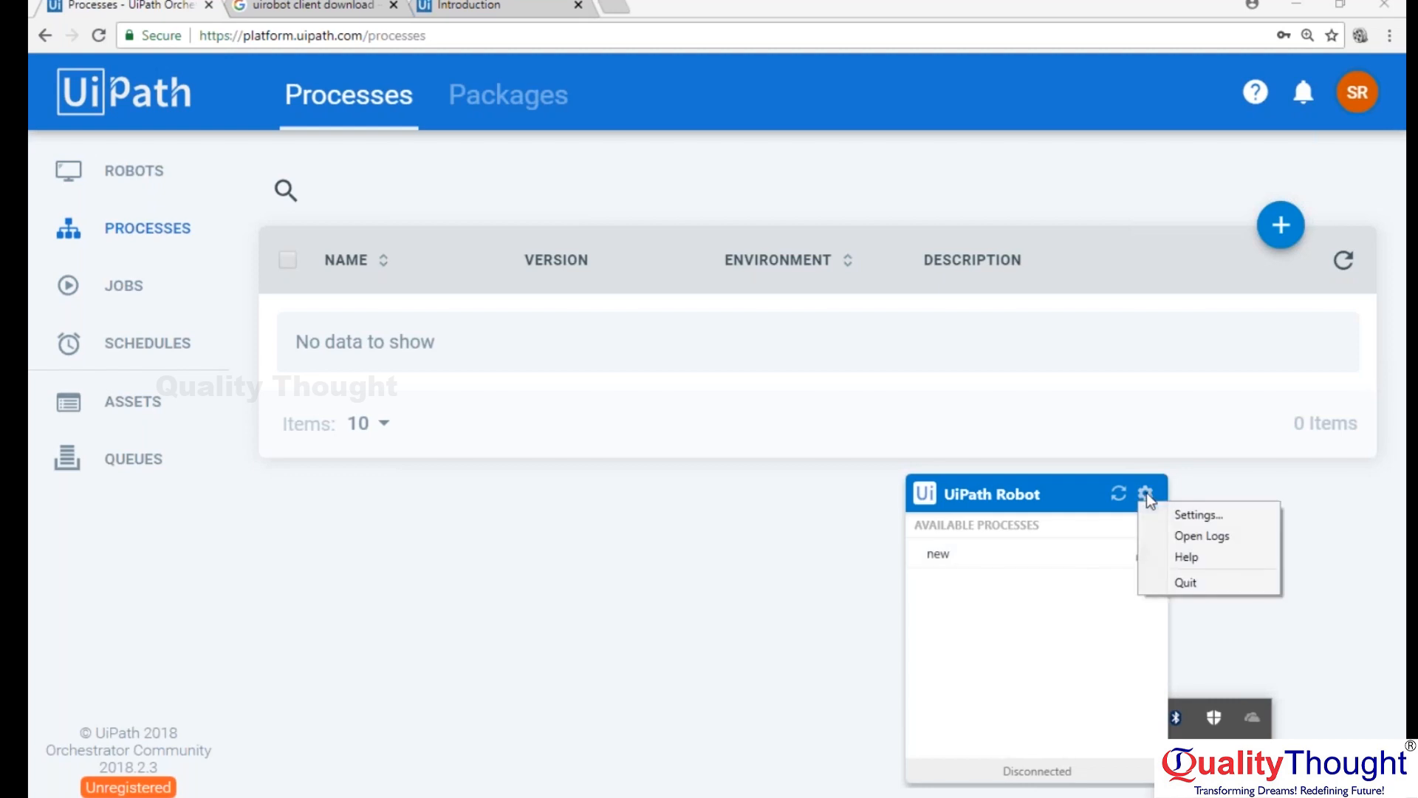
click(1187, 522)
click(680, 366)
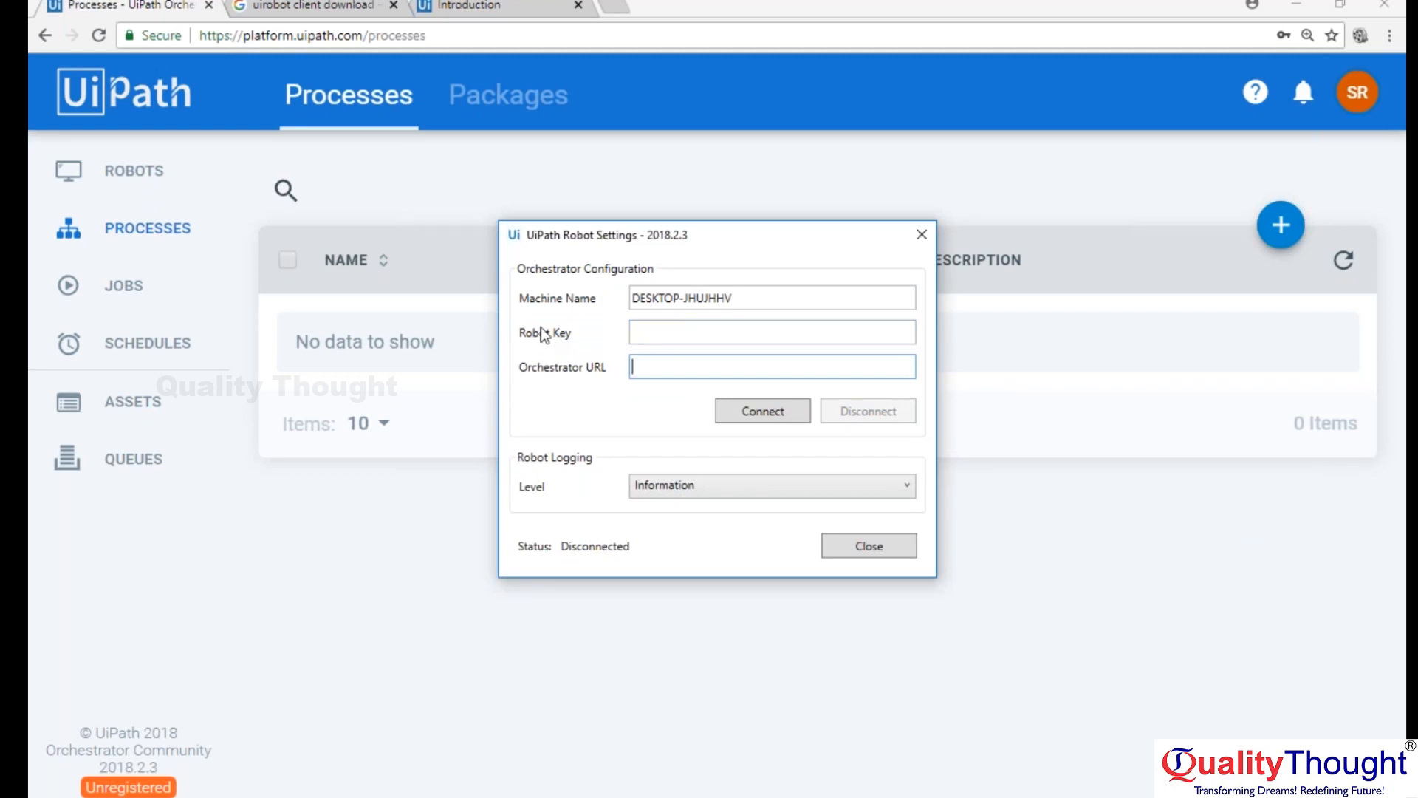
click(884, 548)
Show Orchestrator's Robots page, then switch to the Orchestrator diagram in Paint and bring up the drawing tools.
click(137, 185)
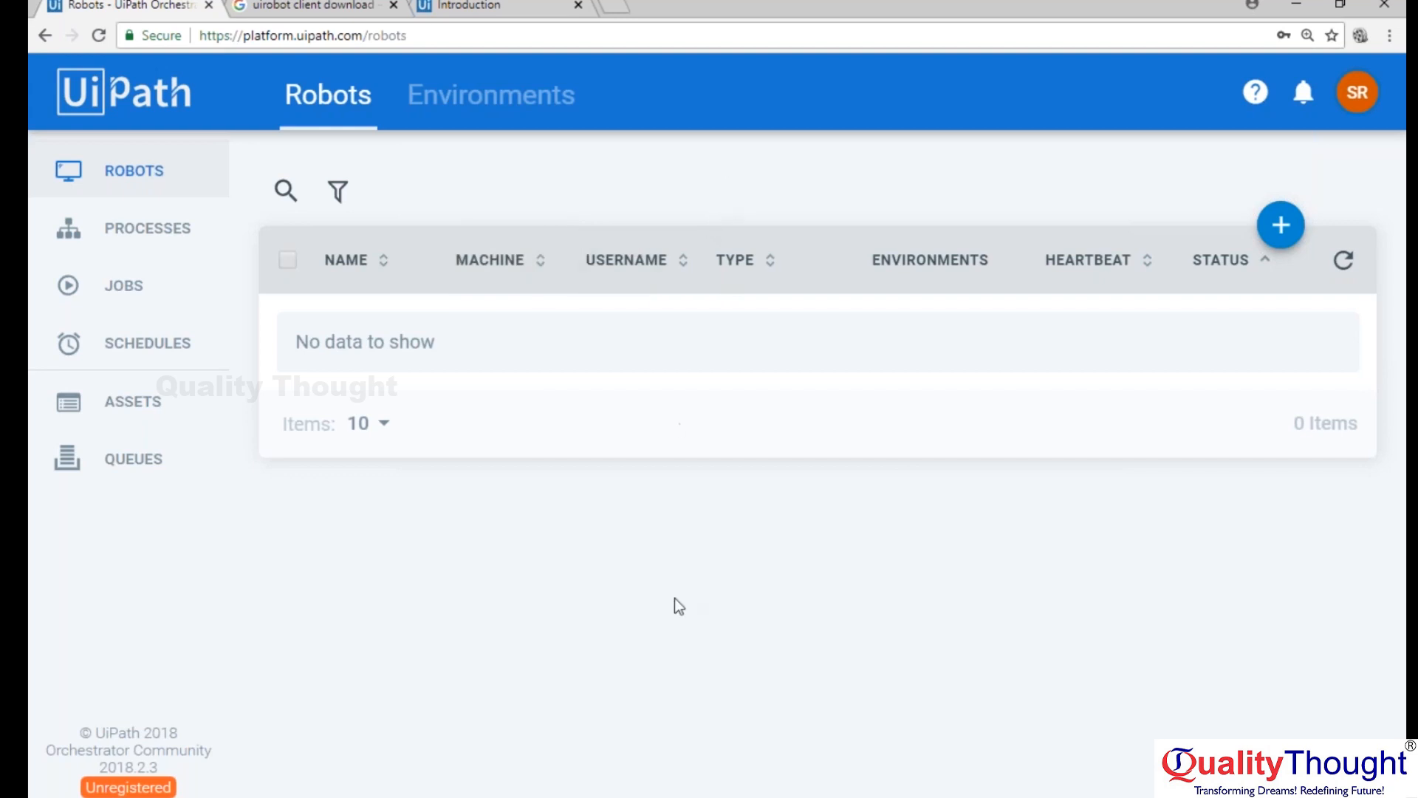
click(655, 797)
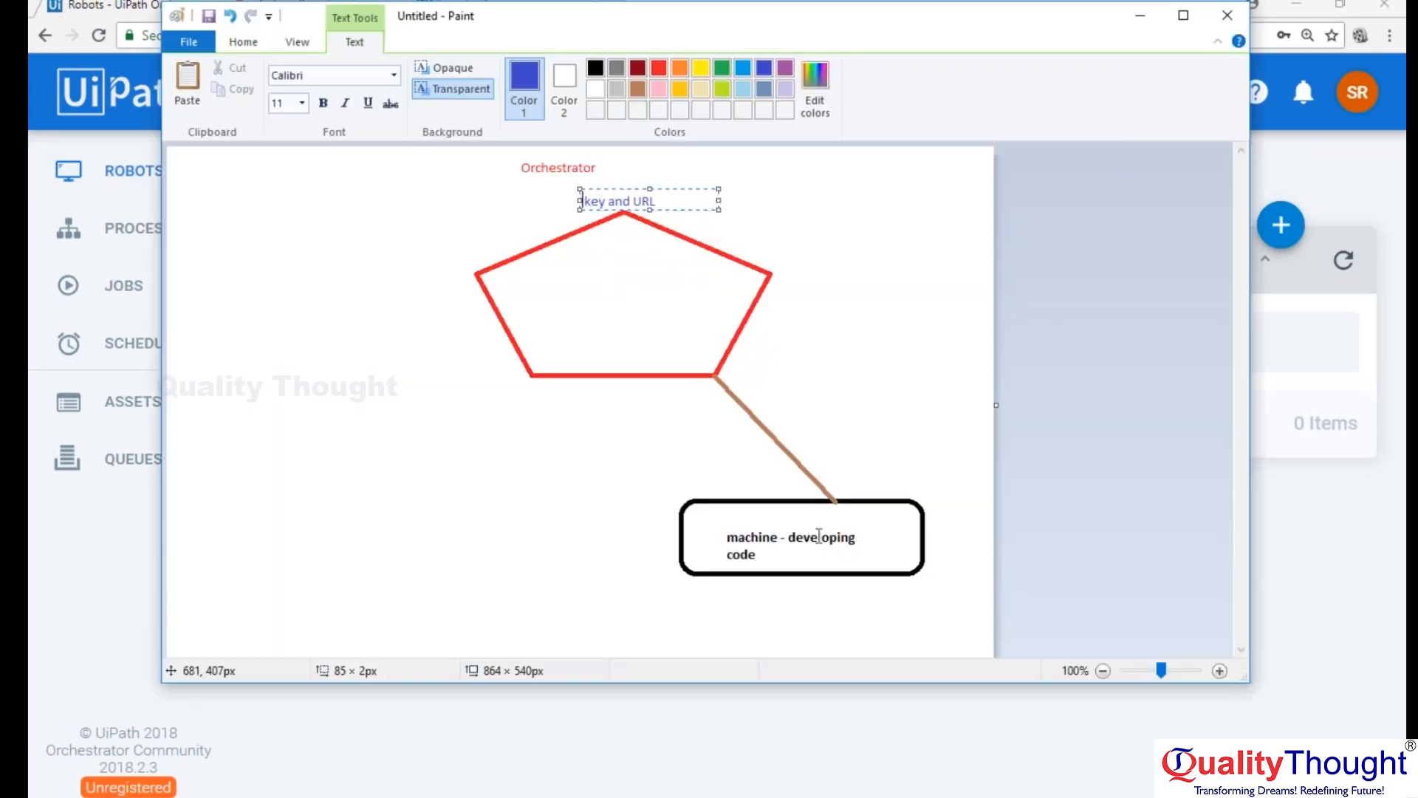
click(245, 44)
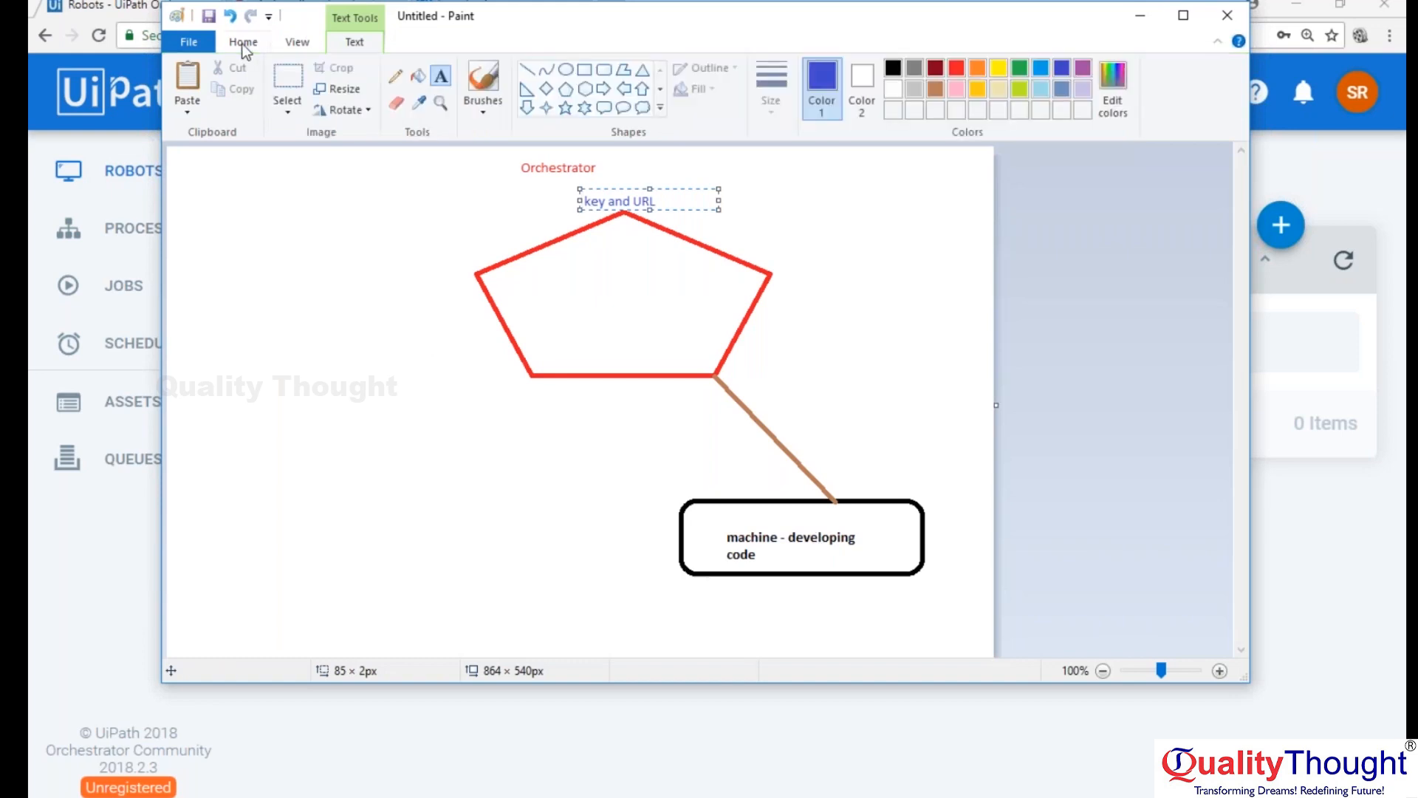
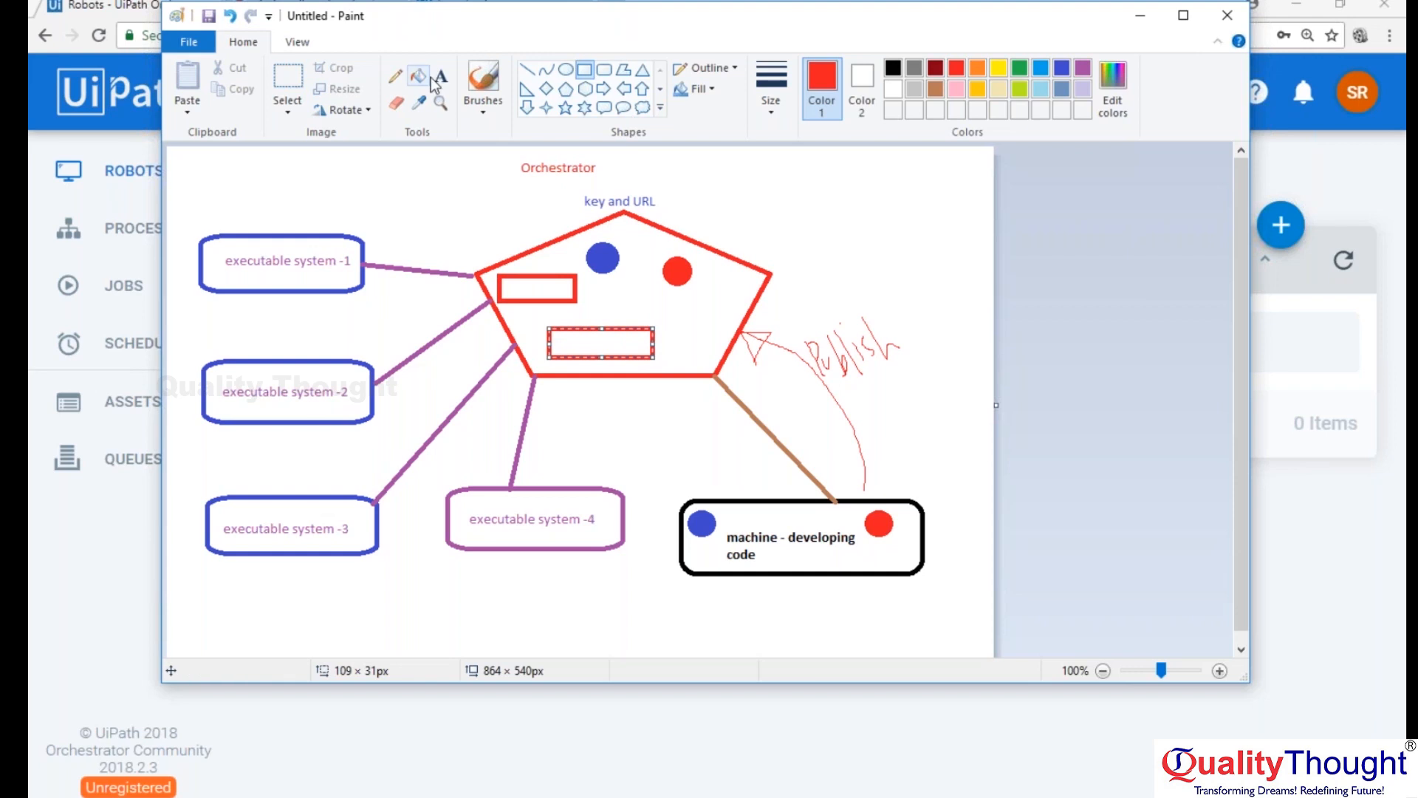
Label the upper red rectangle inside the pentagon "env 1 - 1,2", with "env 1 -" in red and "1,2" in indigo.
click(509, 280)
text(oen)
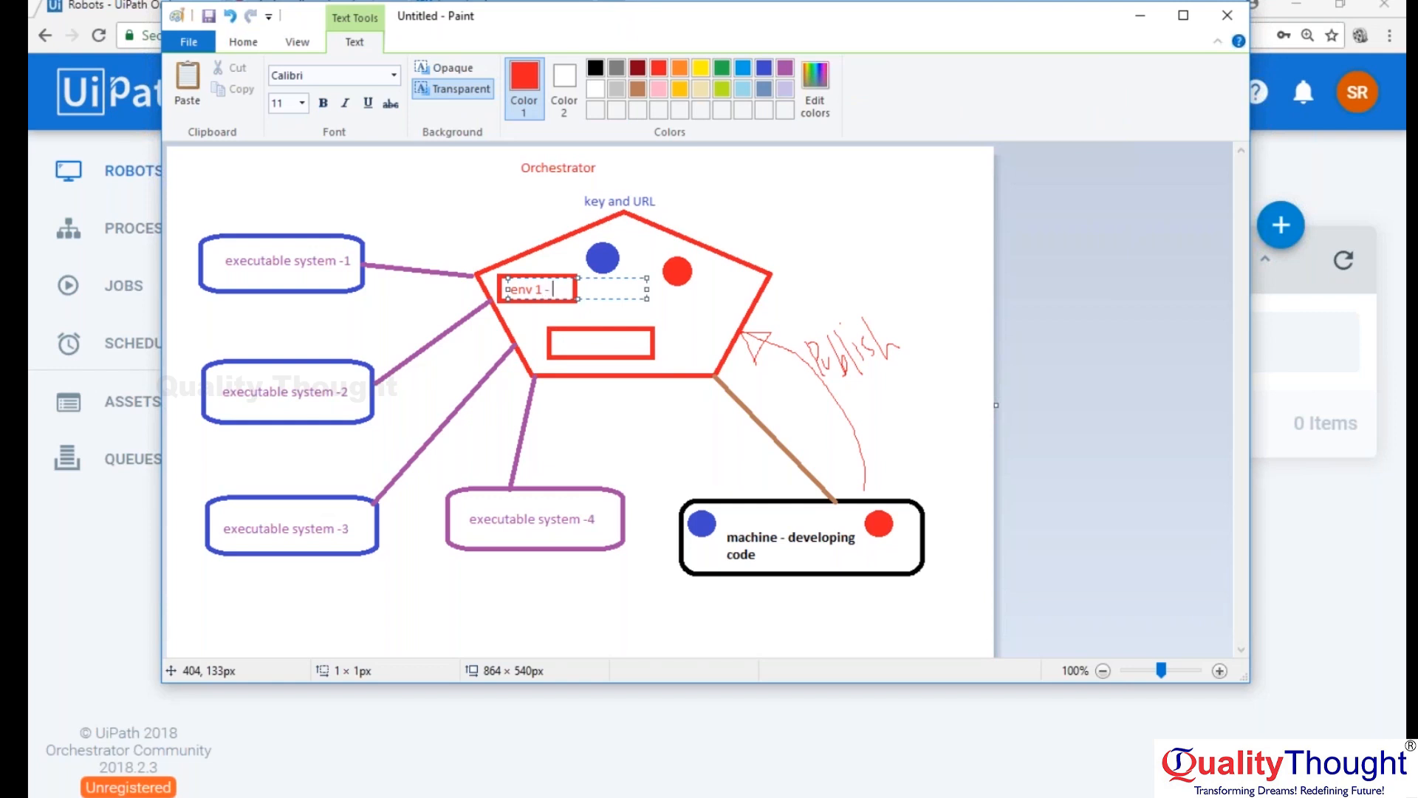
click(763, 68)
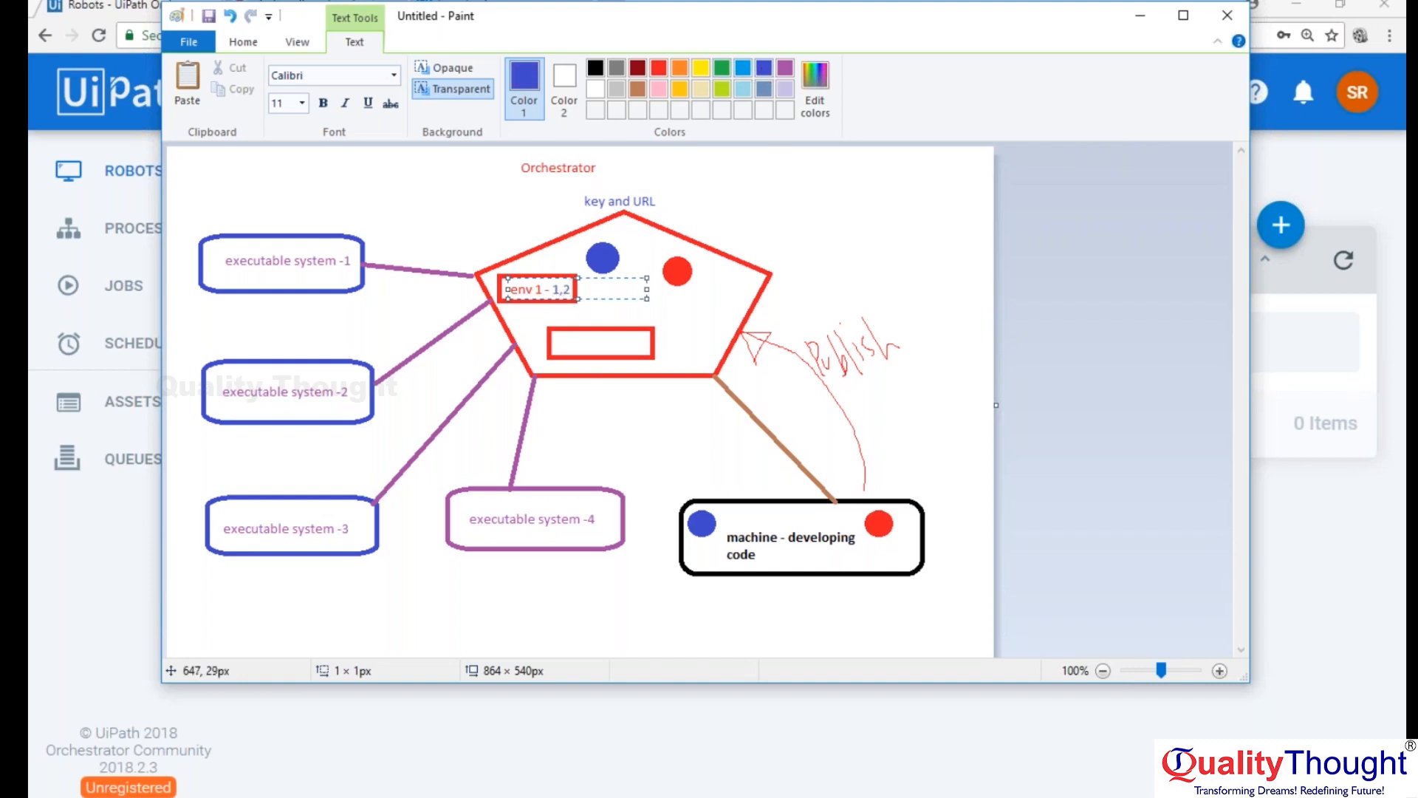
Label the lower rectangle inside the pentagon "env 2 - 3,4", with "env 2 -" in red and "3,4" in indigo.
click(574, 344)
click(574, 345)
click(664, 69)
text(env2)
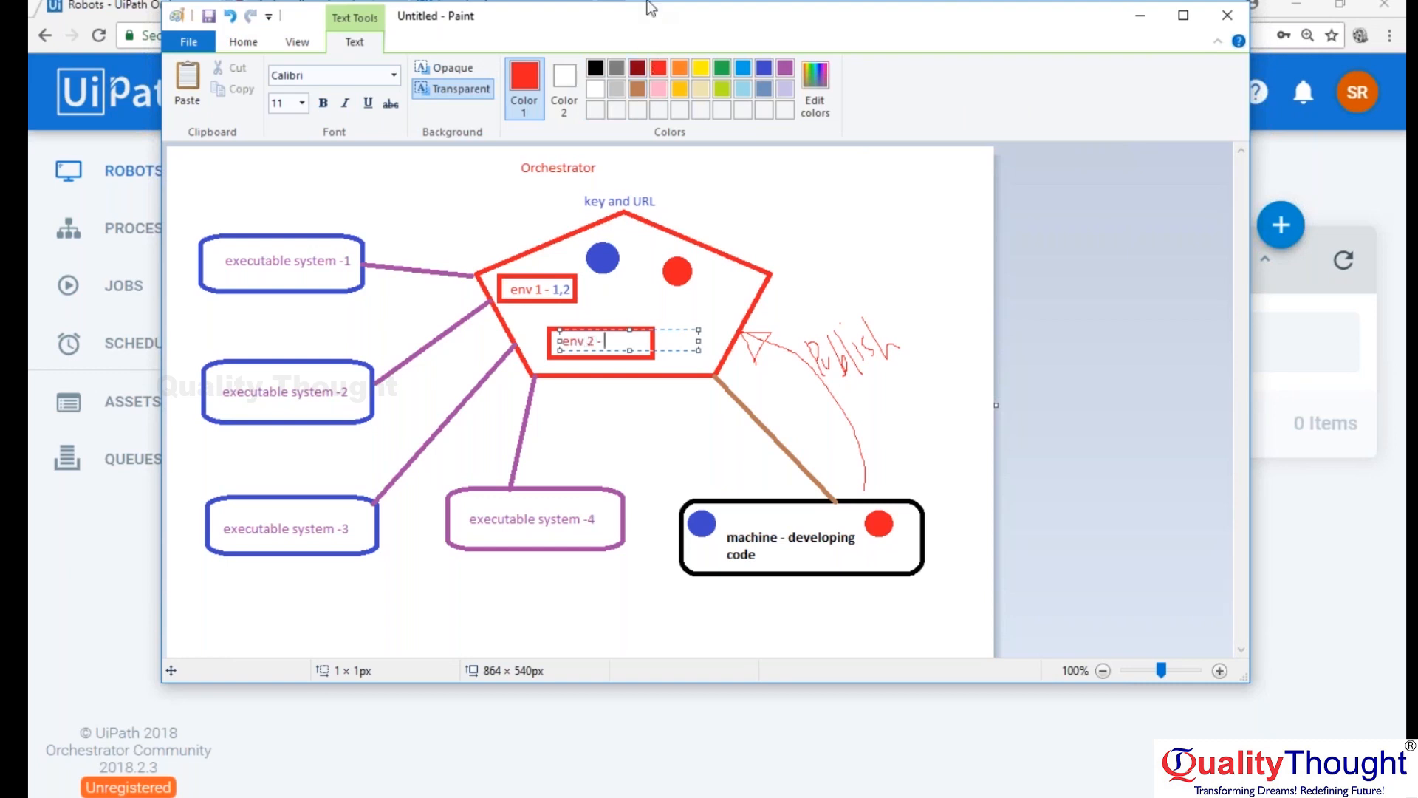
click(764, 69)
text(- 3,4)
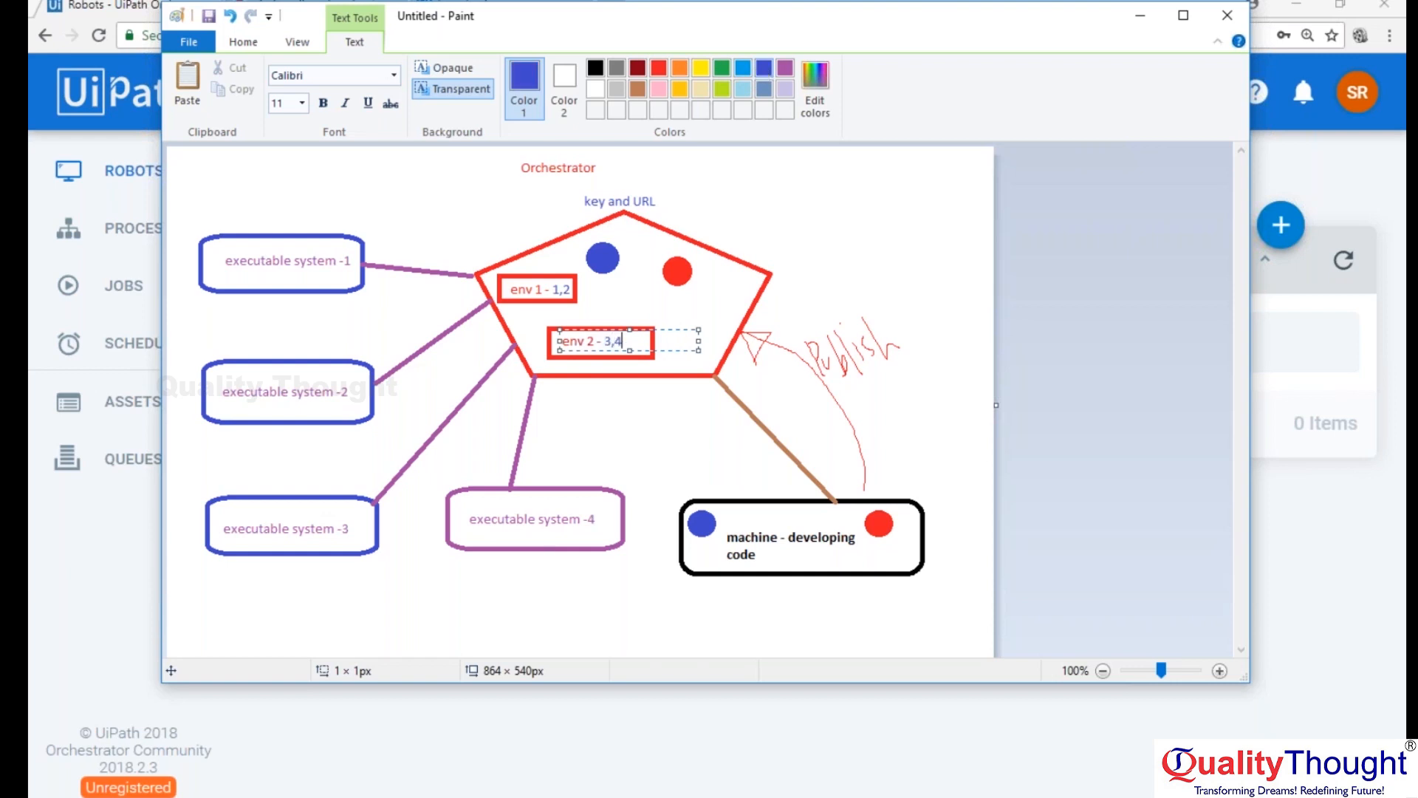
click(835, 223)
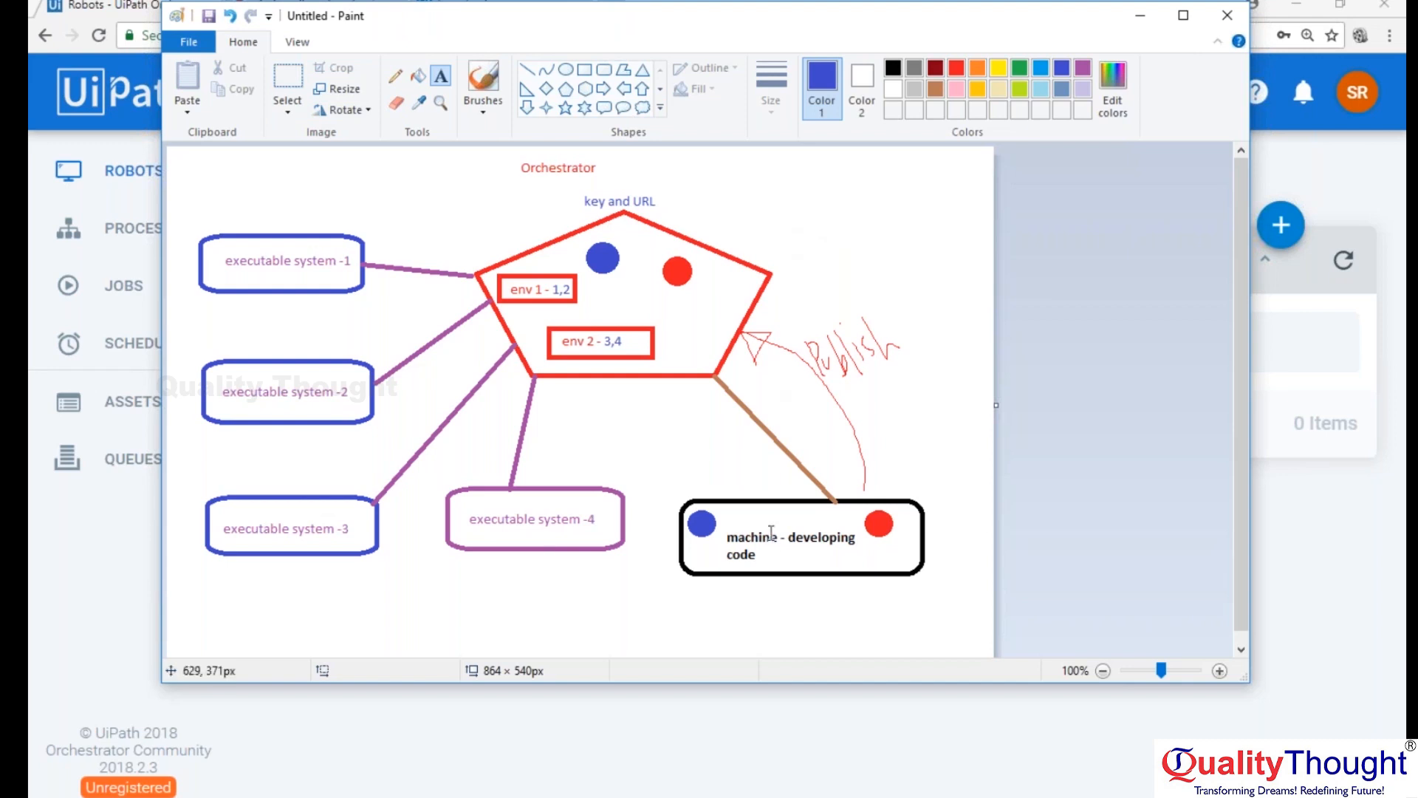
Mark out the circles on the developing machine and in Orchestrator, and executable systems 1 and 2, with temporary selections.
click(704, 511)
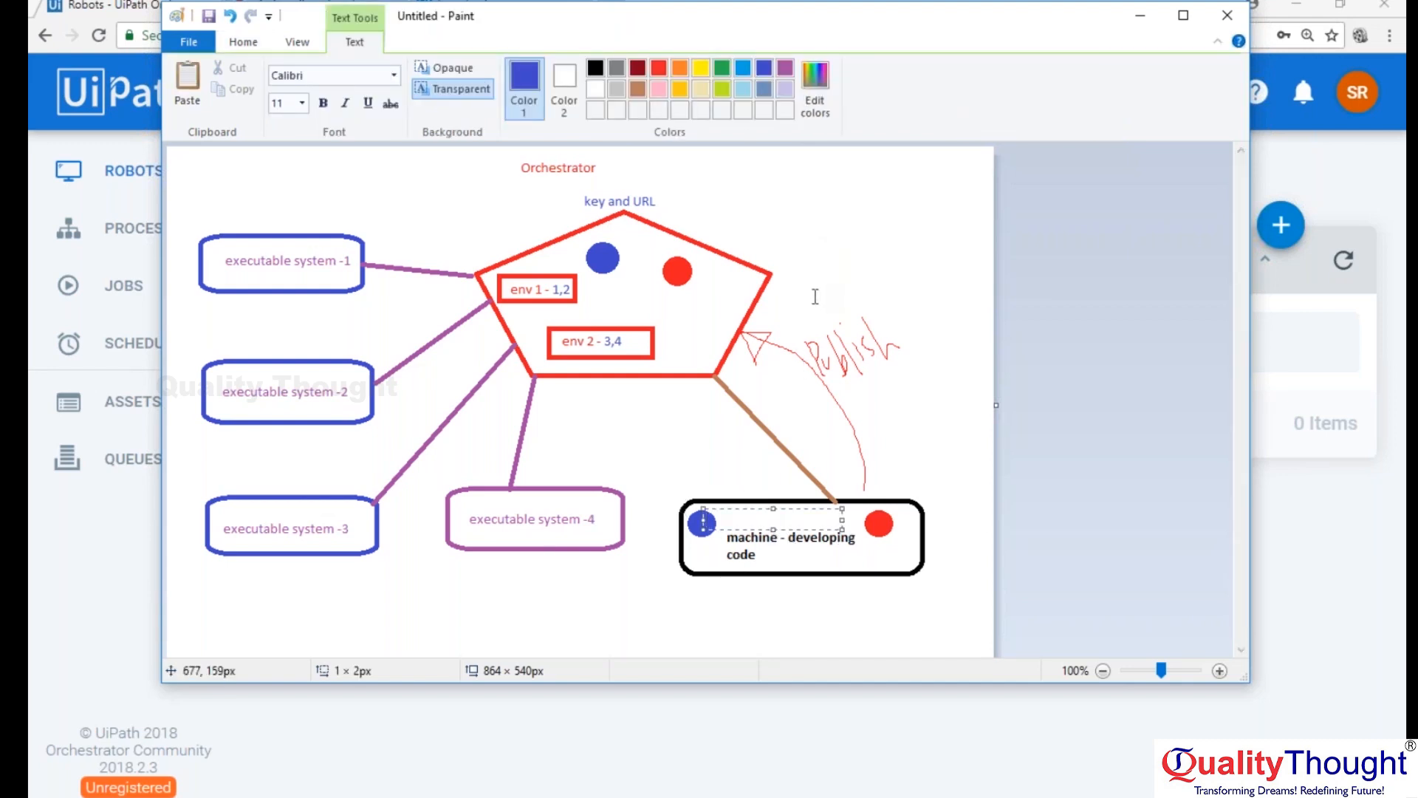
click(240, 43)
click(294, 82)
drag(705, 529, 728, 510)
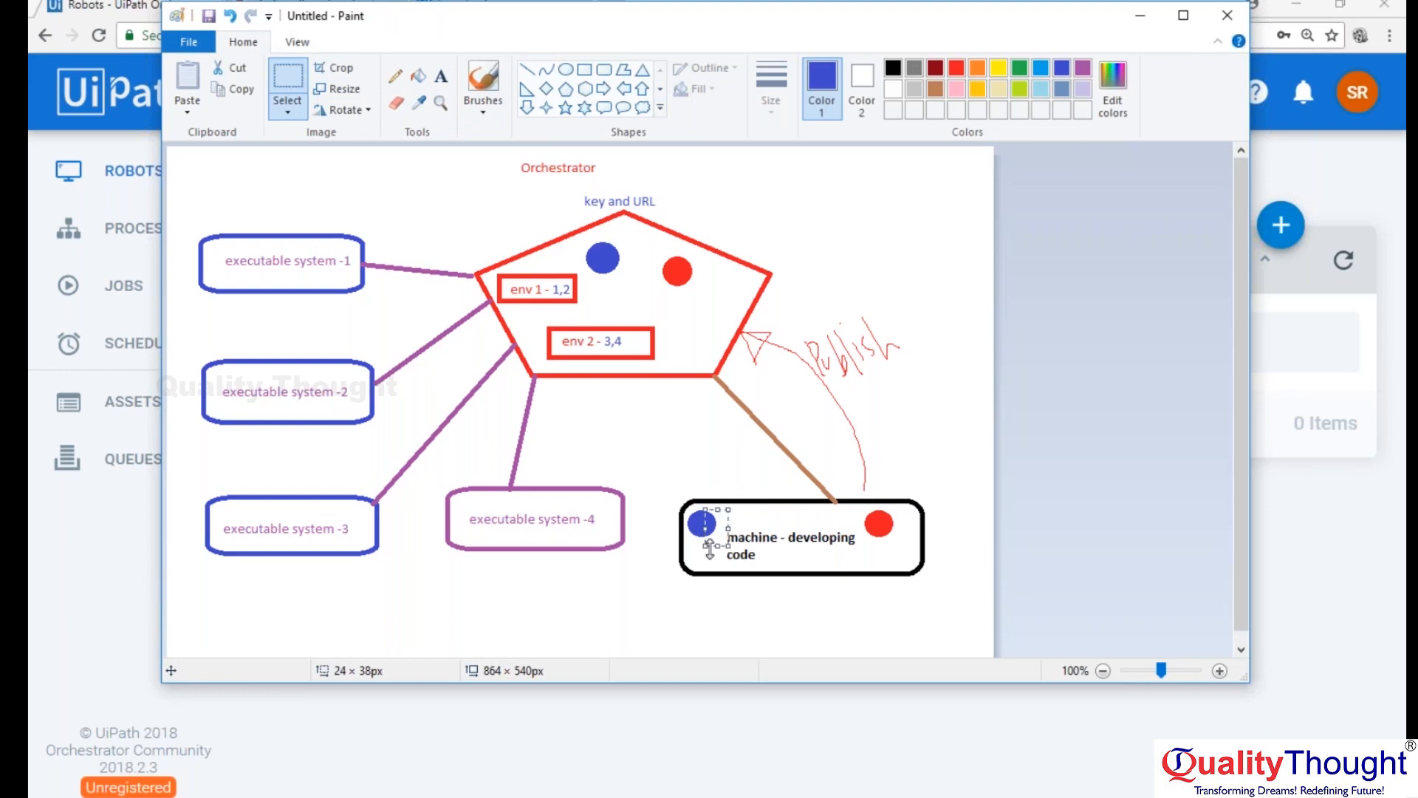
drag(854, 507, 904, 542)
drag(660, 251, 693, 289)
drag(576, 232, 628, 278)
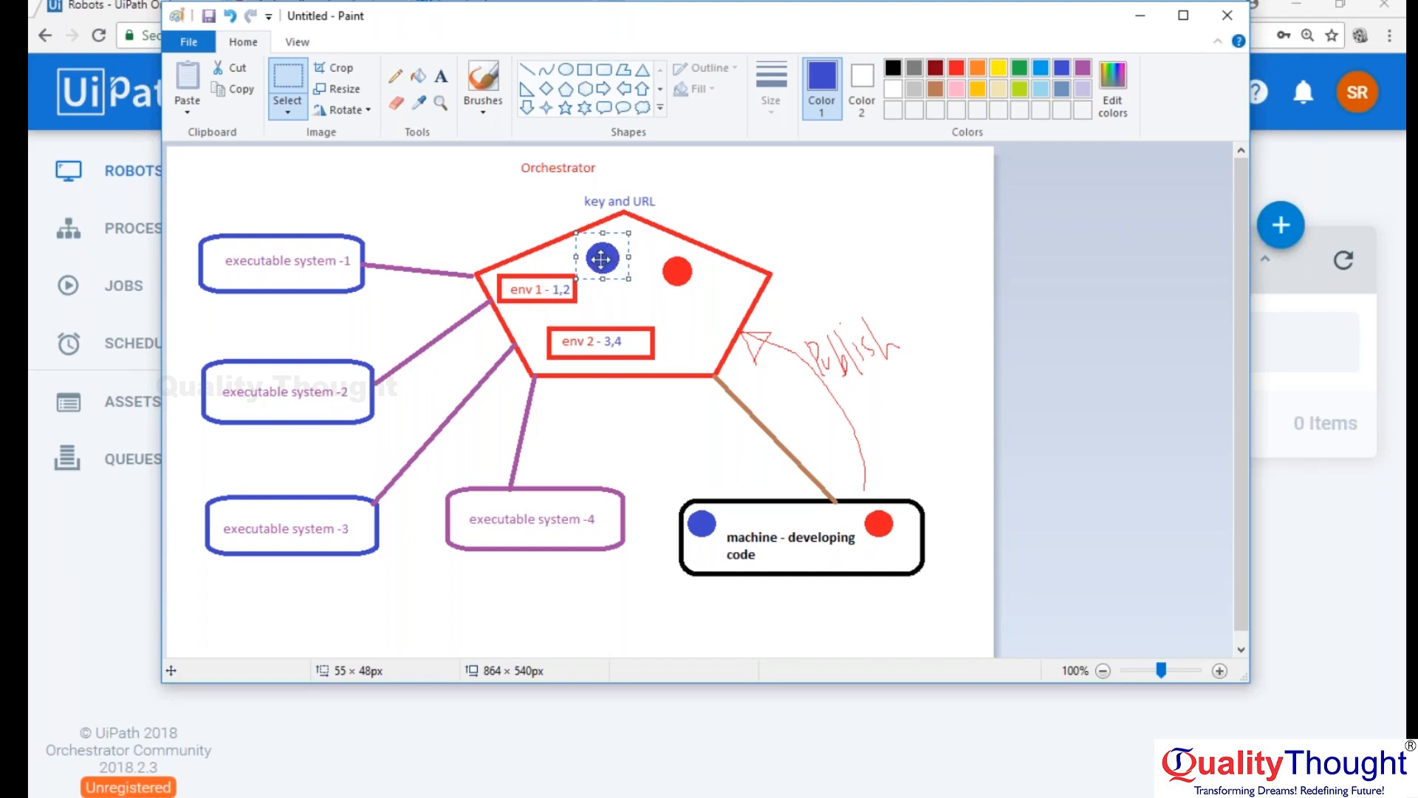
click(565, 290)
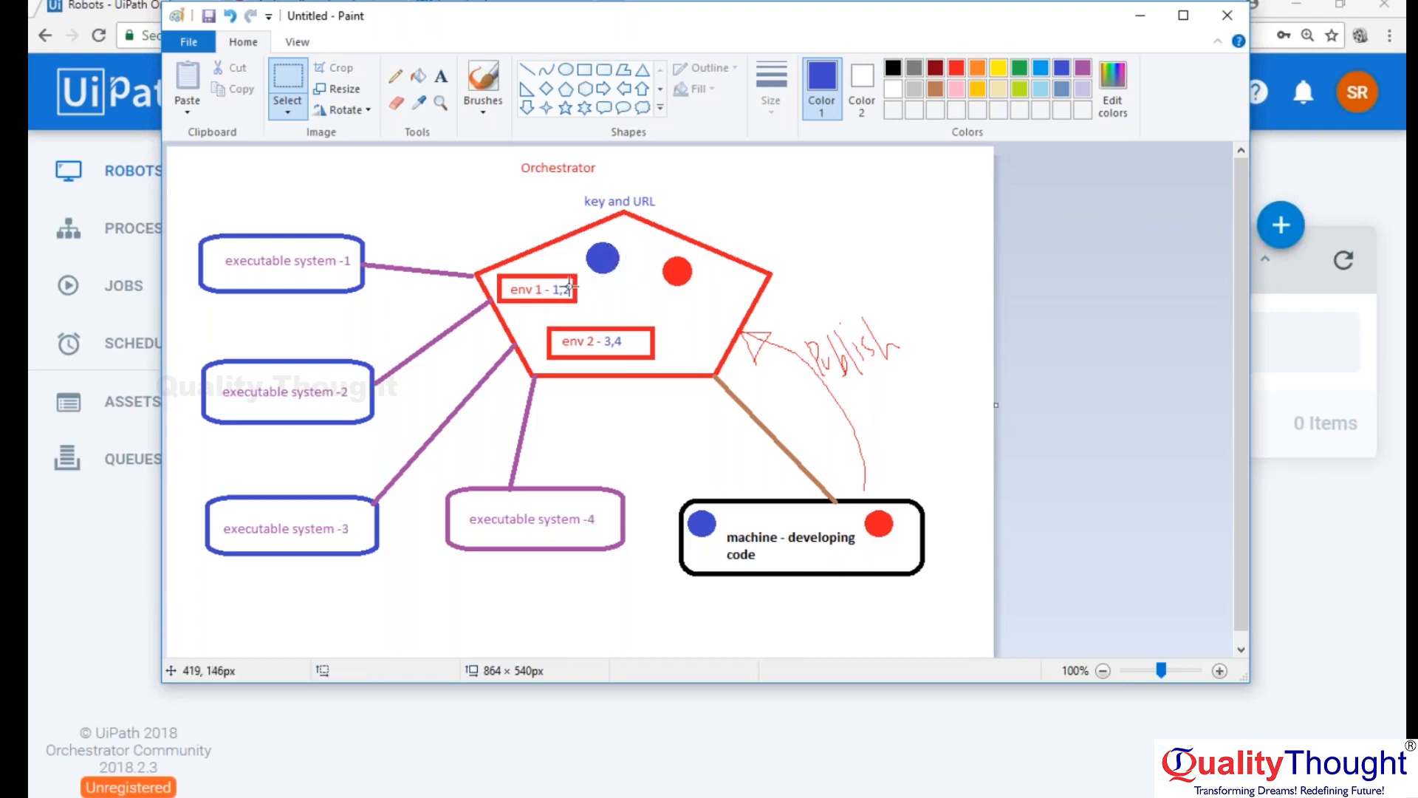
mouse_move(192, 215)
mouse_down()
mouse_move(262, 376)
mouse_move(411, 442)
mouse_move(493, 375)
mouse_move(380, 422)
mouse_move(397, 438)
mouse_up()
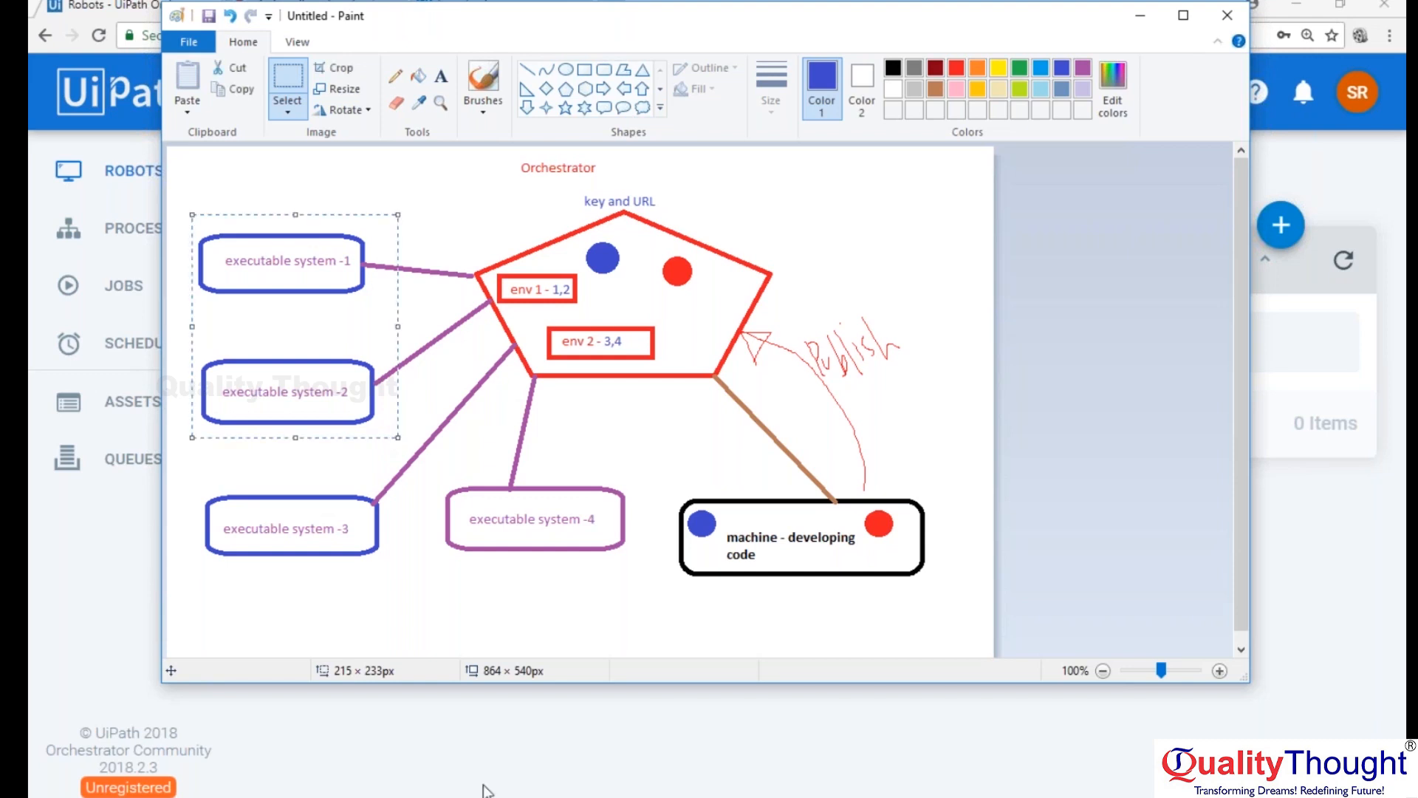
Switch to UiPath Studio and examine the version of UiPath.Database.Activities in the package manager.
click(621, 795)
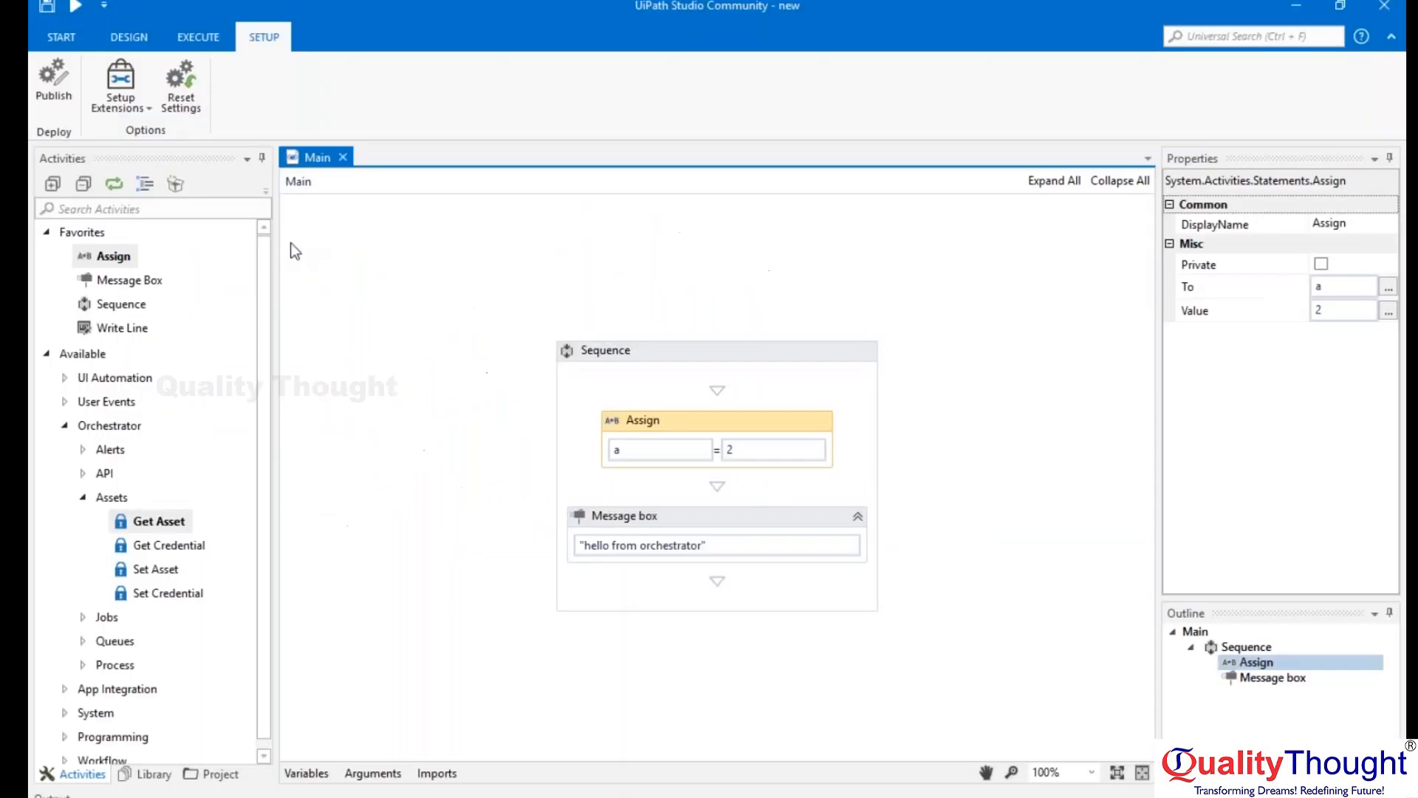
click(175, 184)
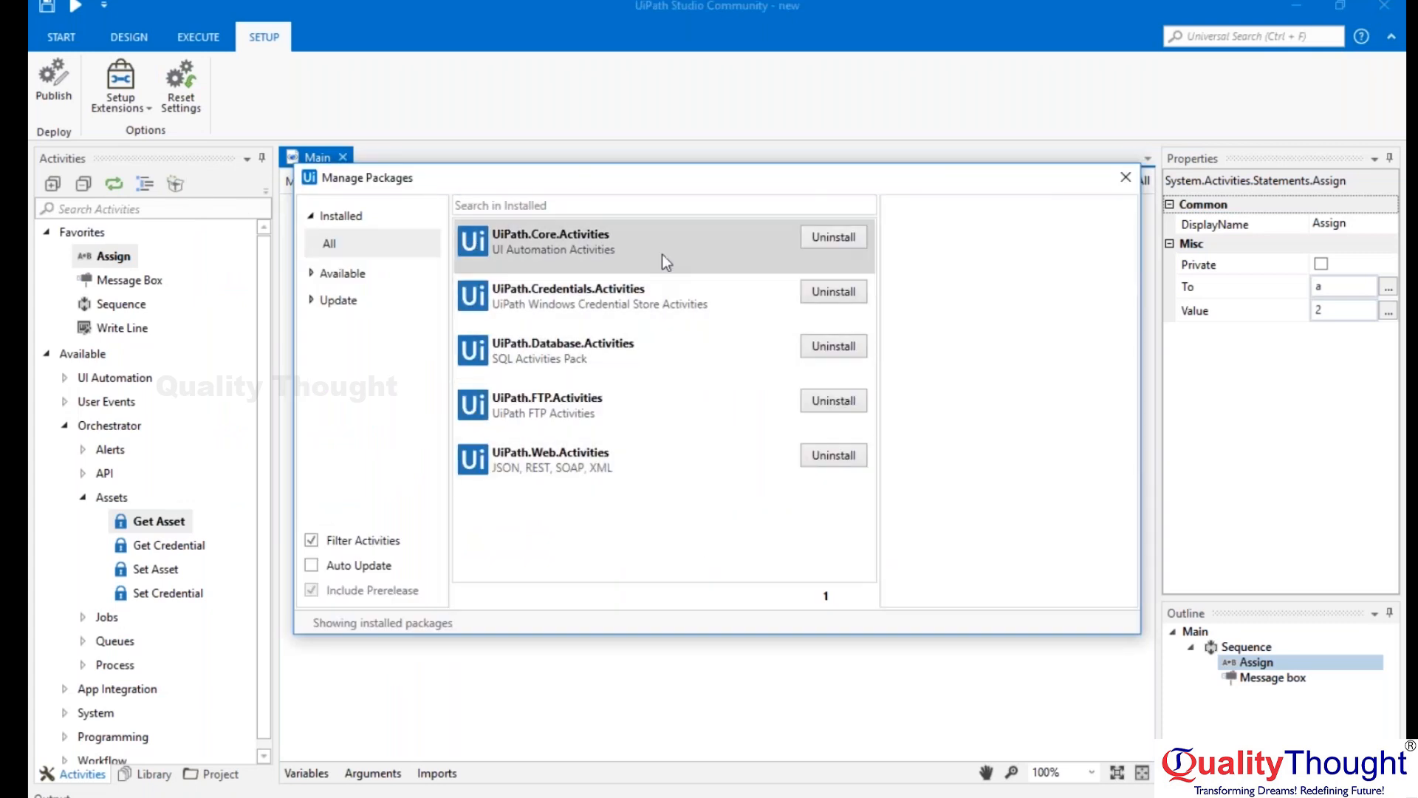
click(604, 344)
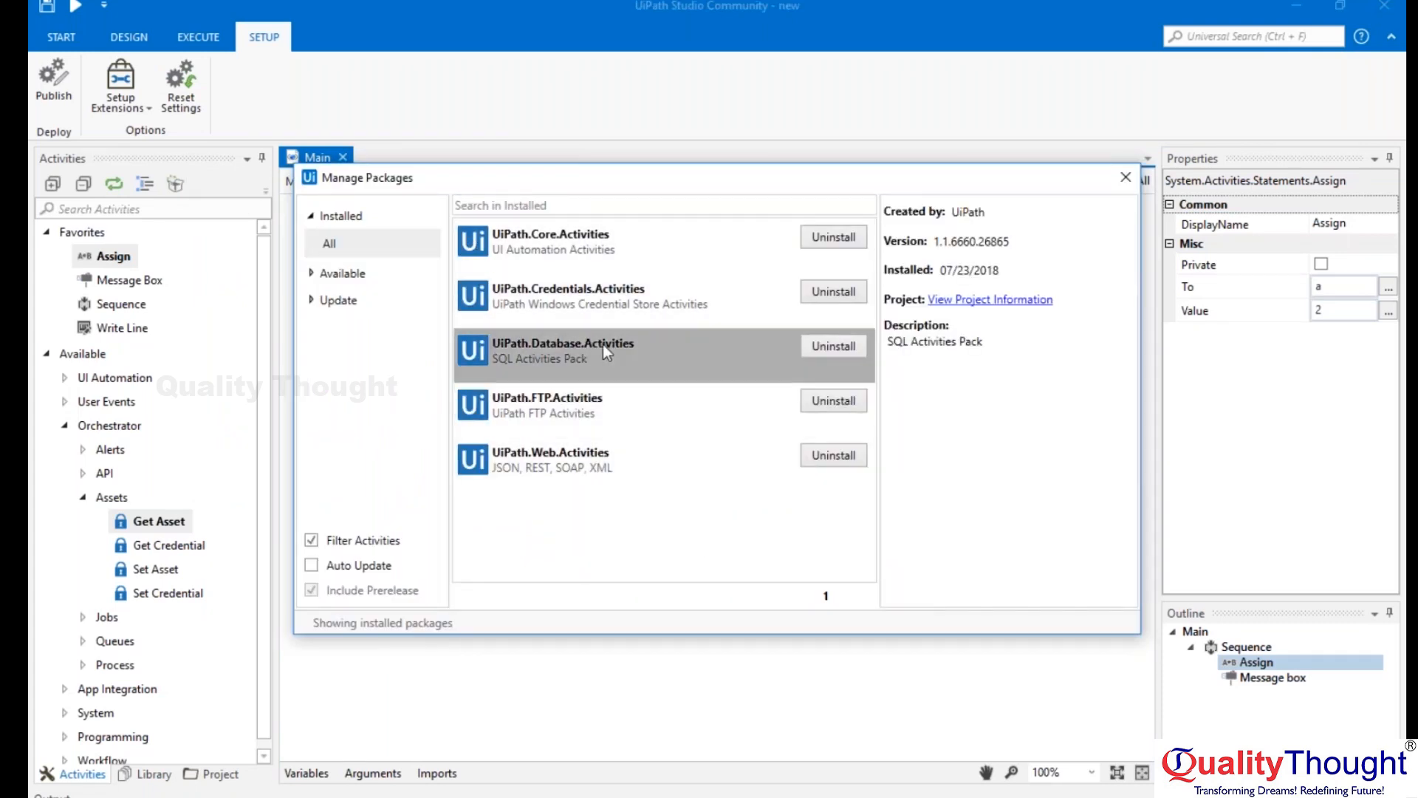
drag(934, 242, 1013, 243)
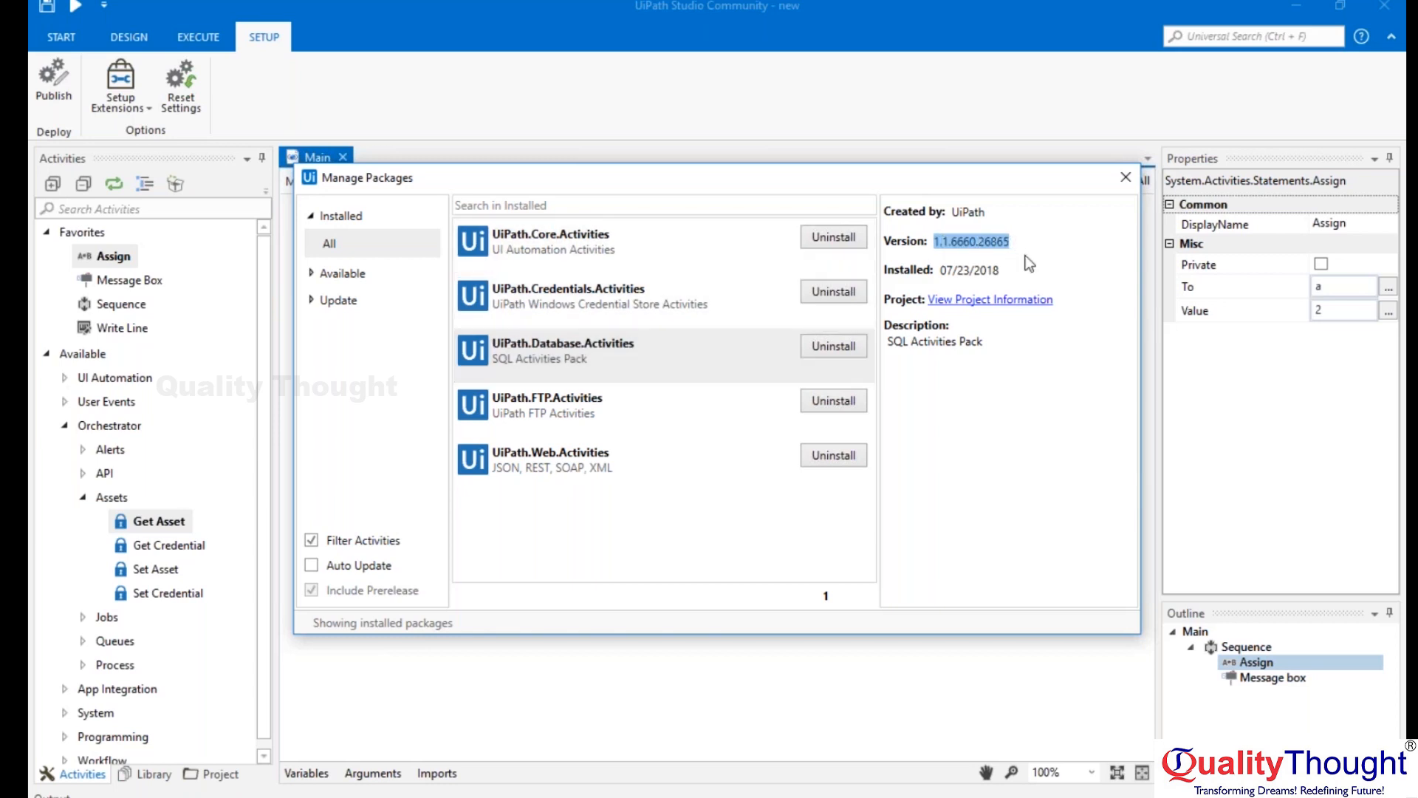
click(940, 241)
drag(938, 244, 1013, 246)
click(1009, 406)
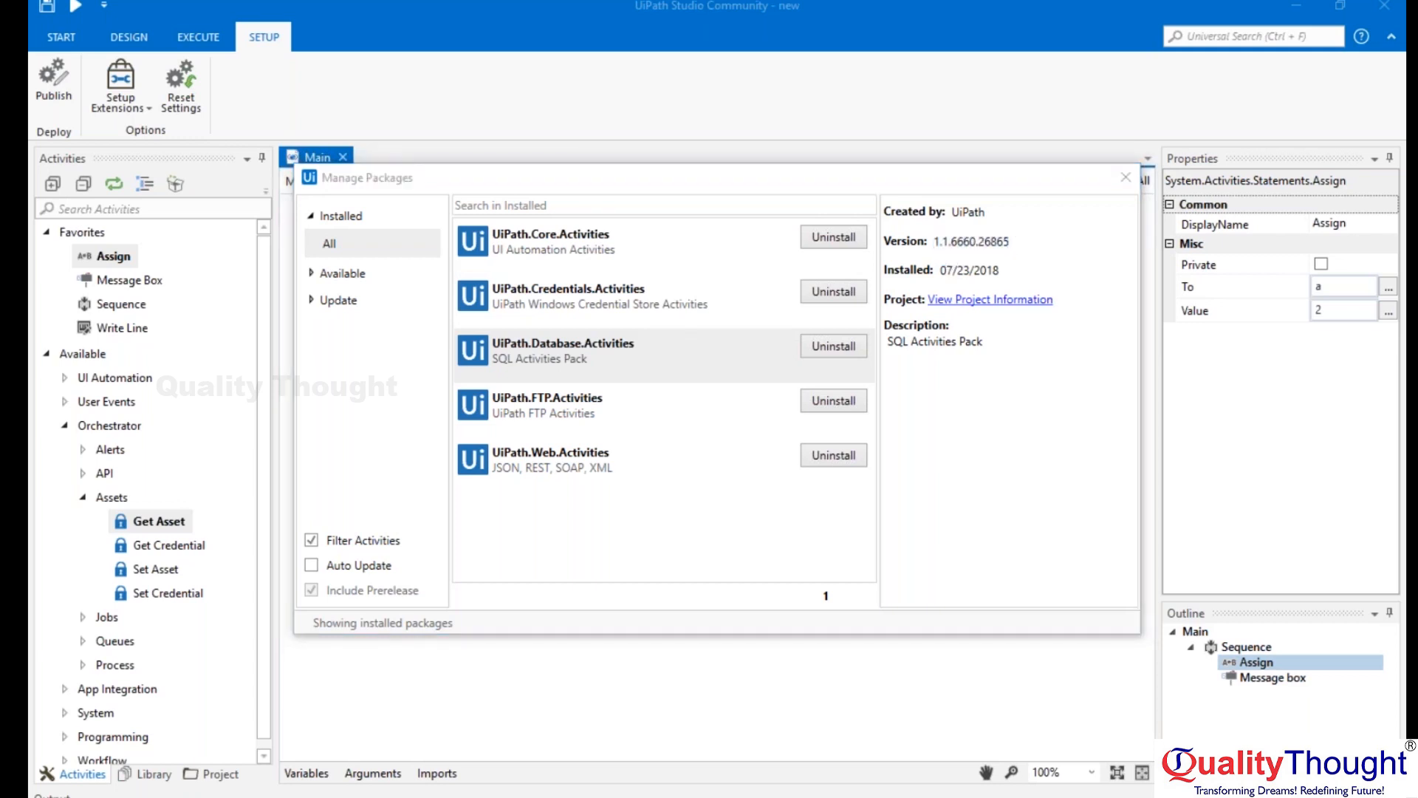
Check today's date, compare the version details of the Database, FTP and Web activity packages, and close the package manager.
click(1318, 796)
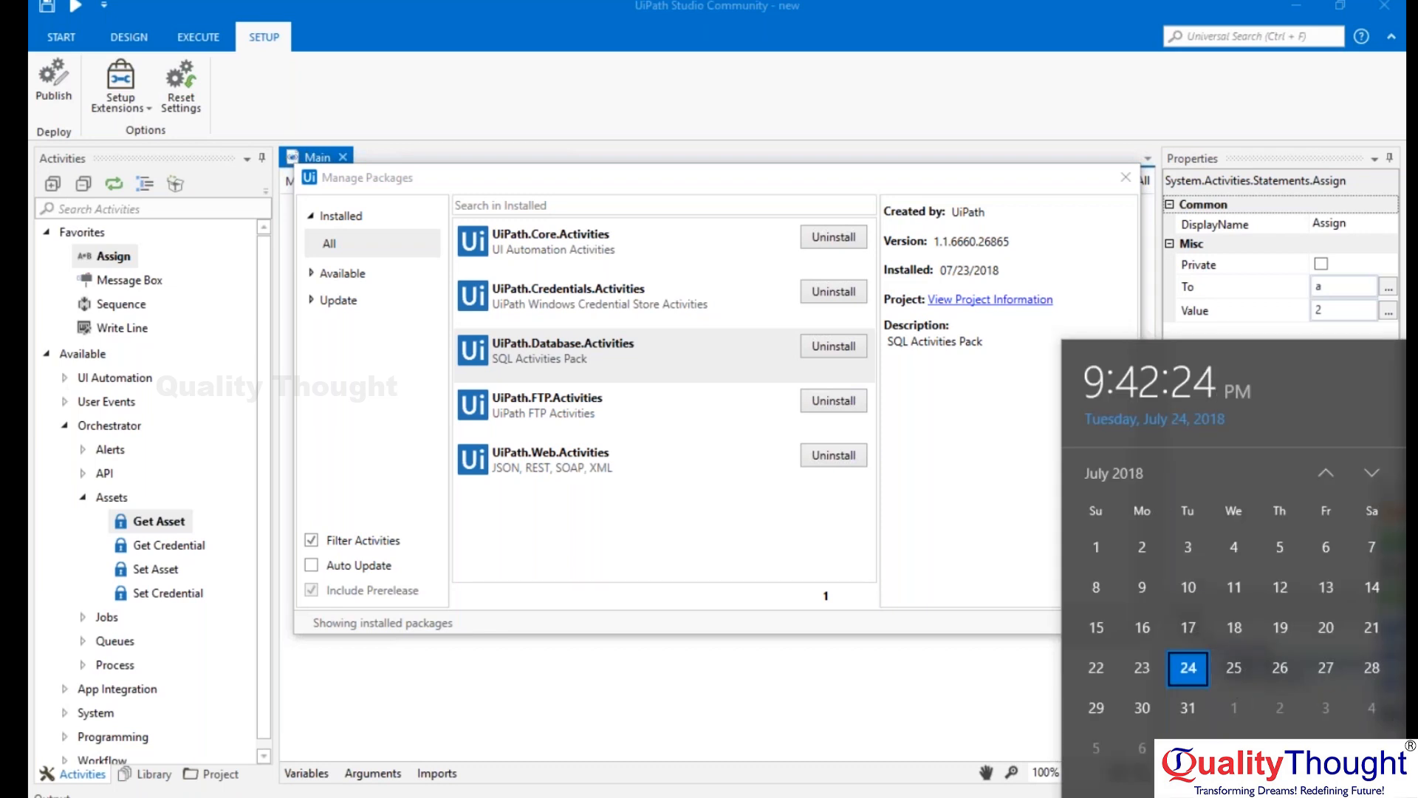
click(1318, 796)
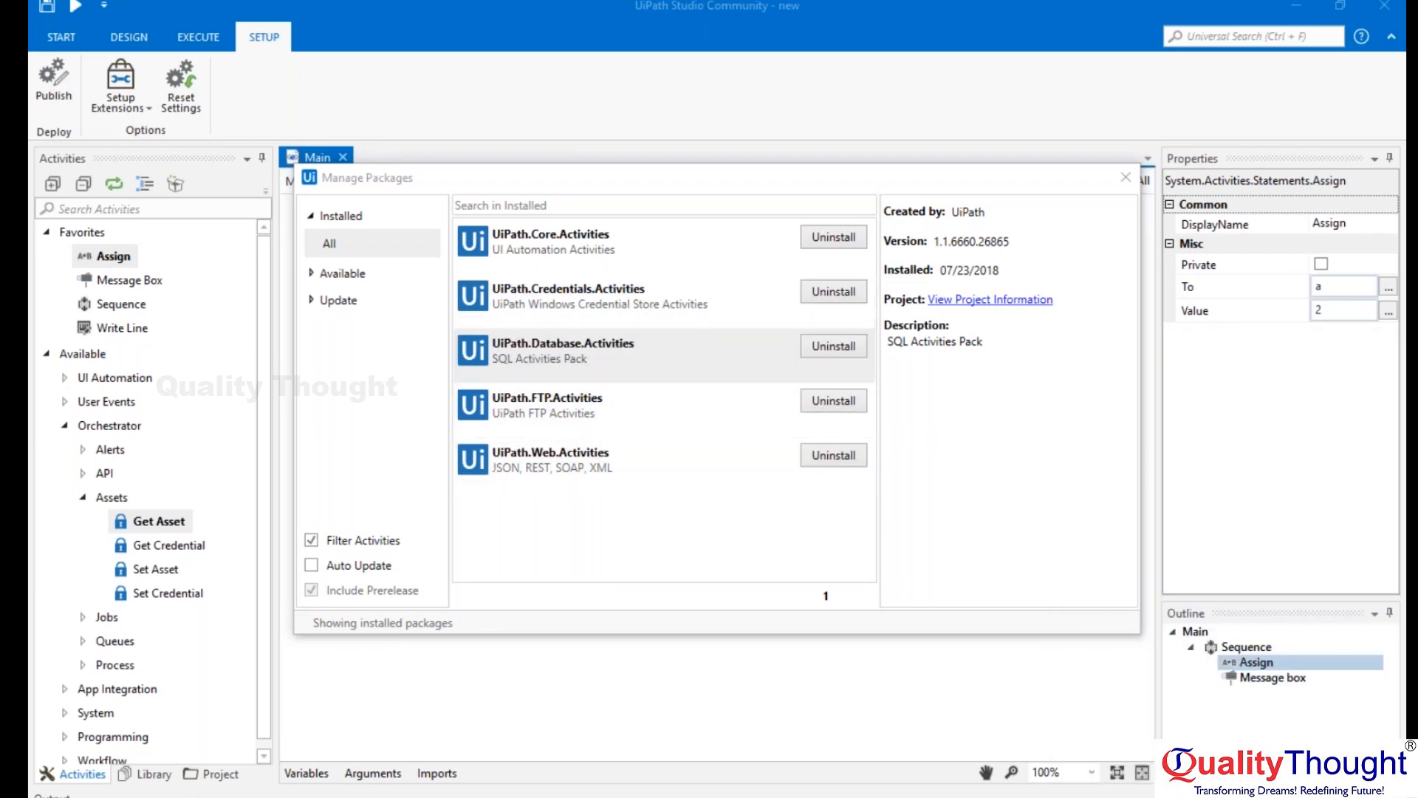
drag(937, 241, 966, 242)
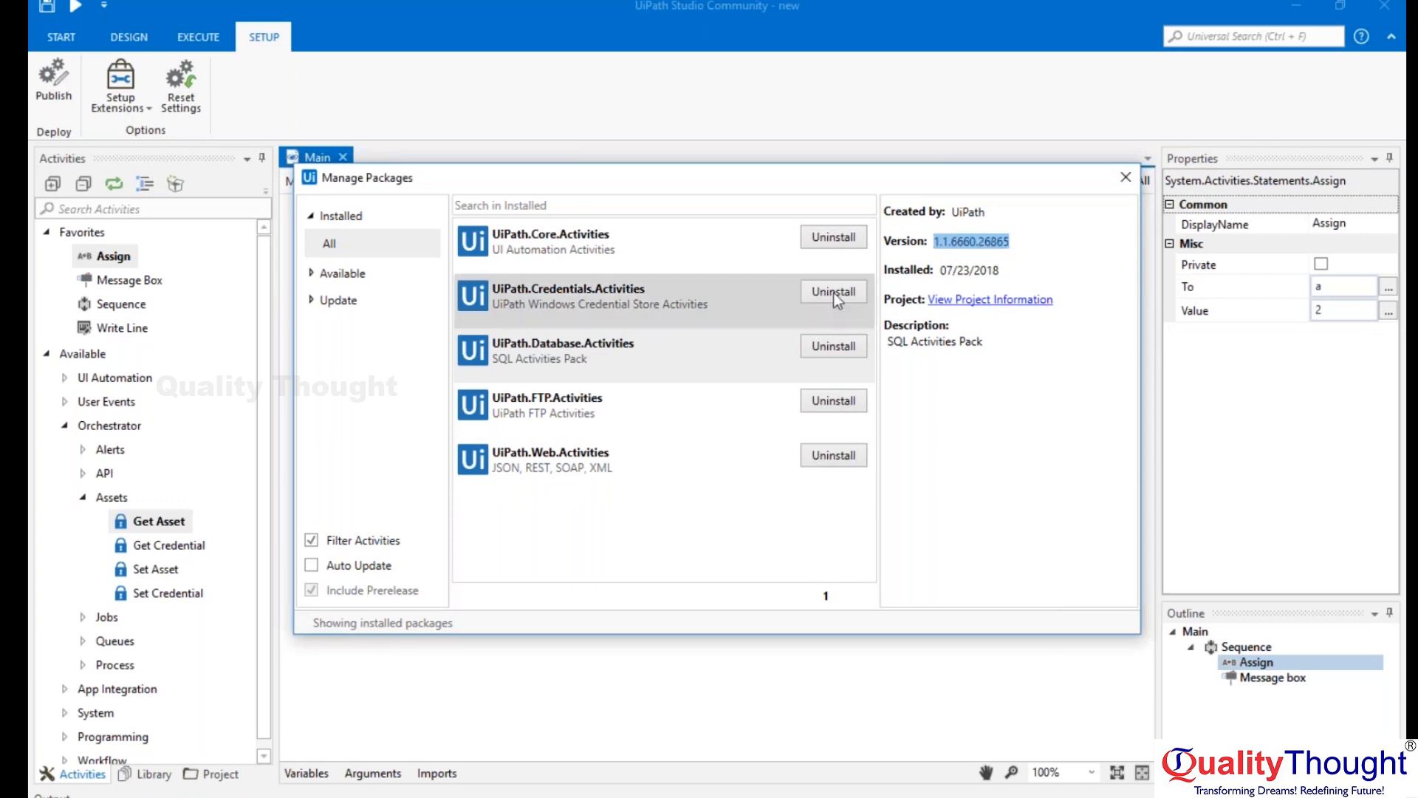
click(599, 399)
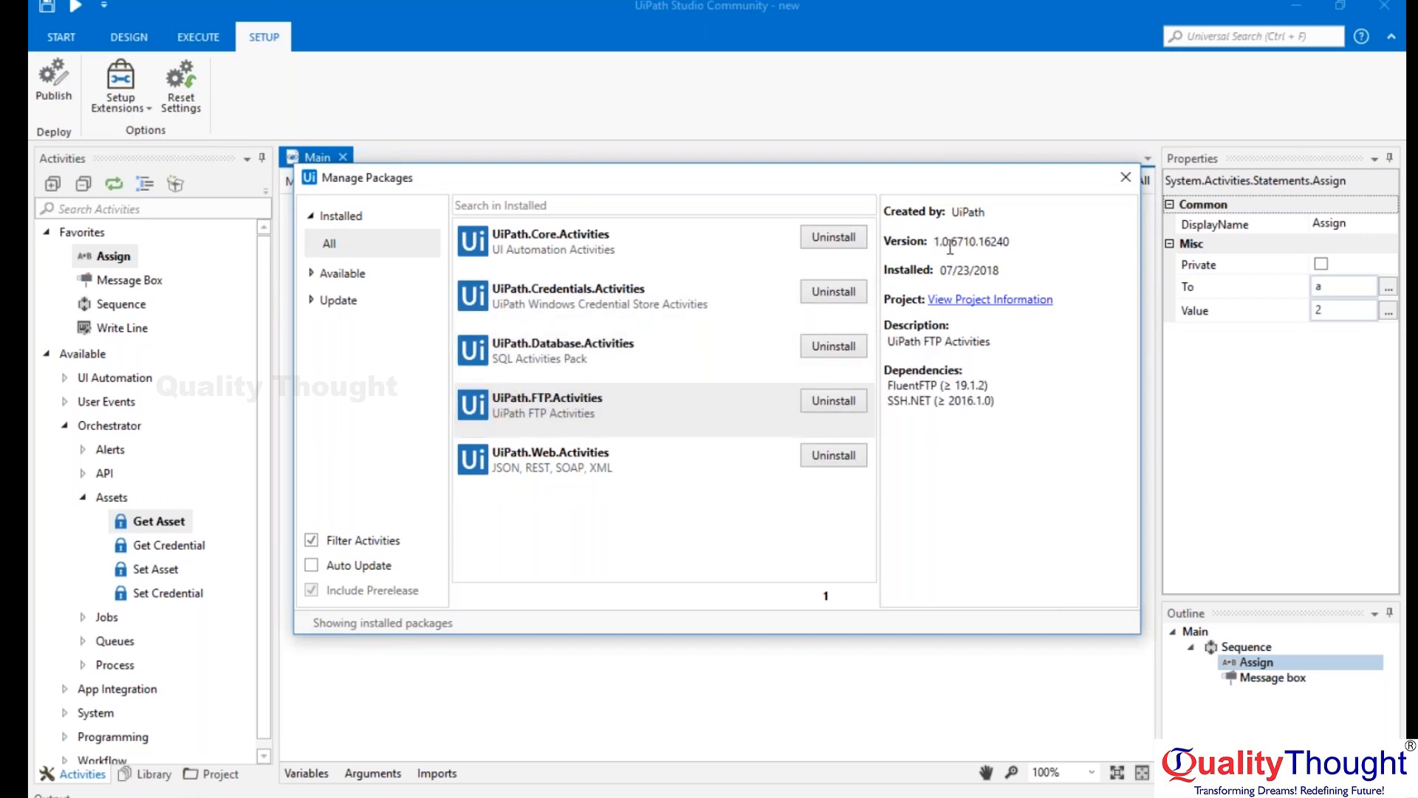
drag(934, 242, 1016, 242)
click(630, 448)
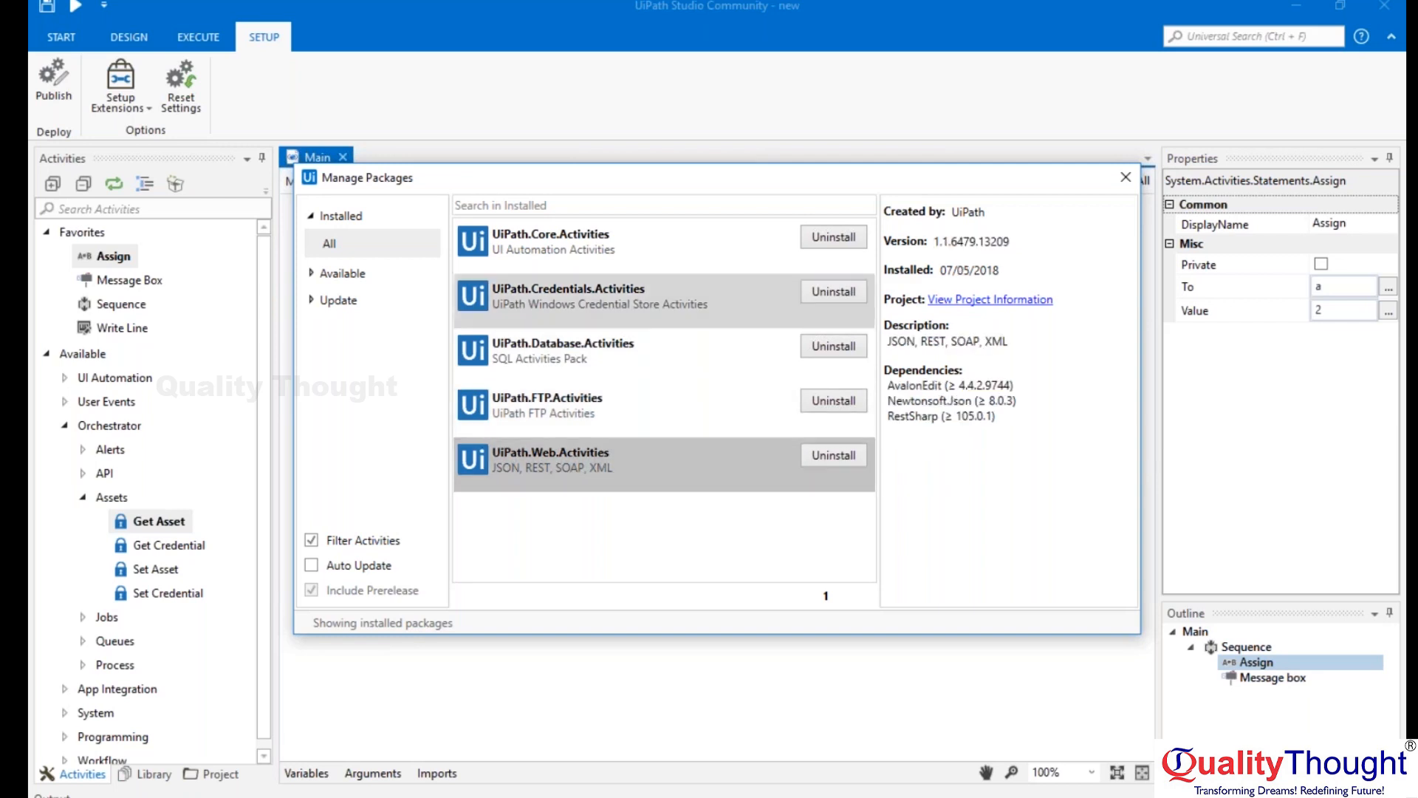
click(1125, 177)
Switch to Paint, mark out executable systems 3 and 4, and browse the system calendar ahead to March 2019.
key(alt+Tab)
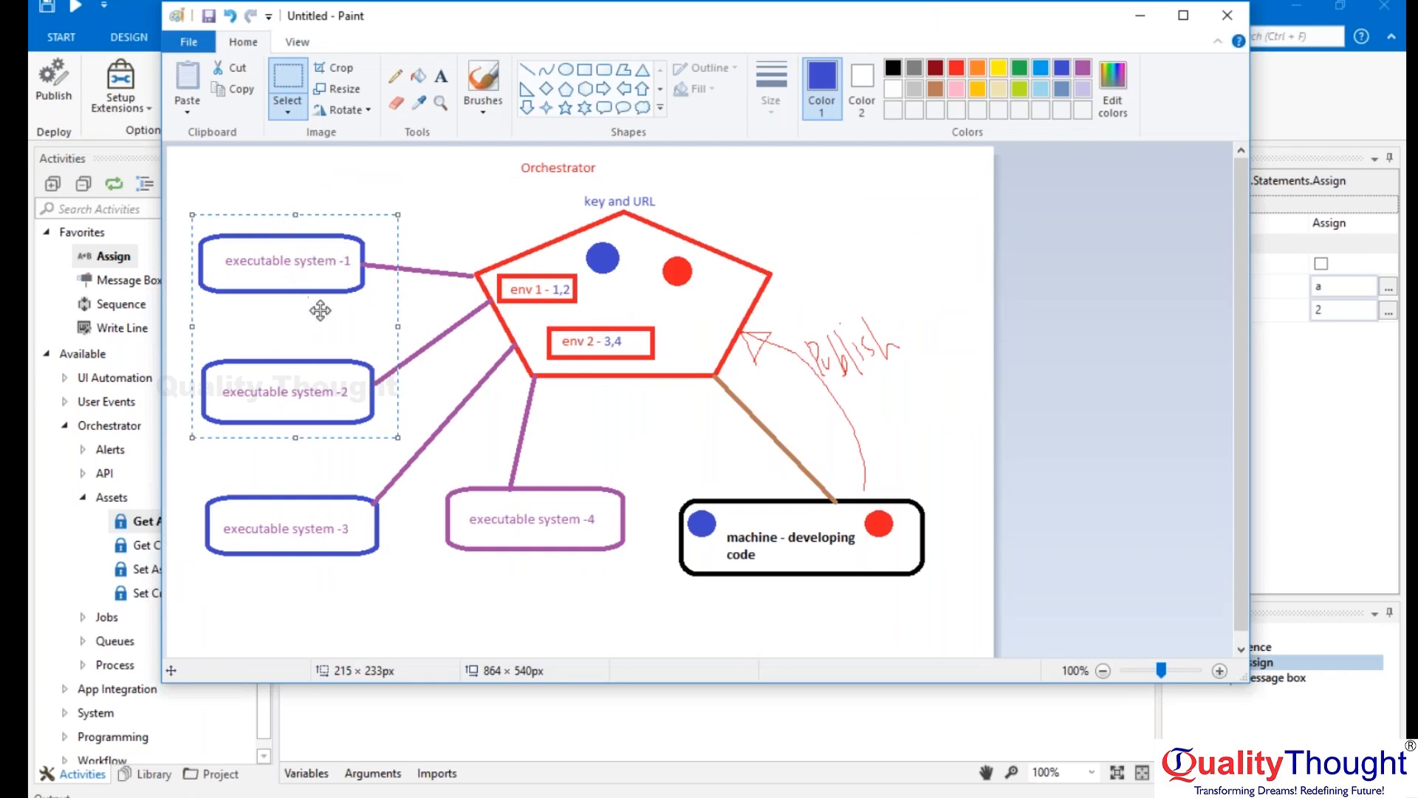
drag(181, 470, 654, 590)
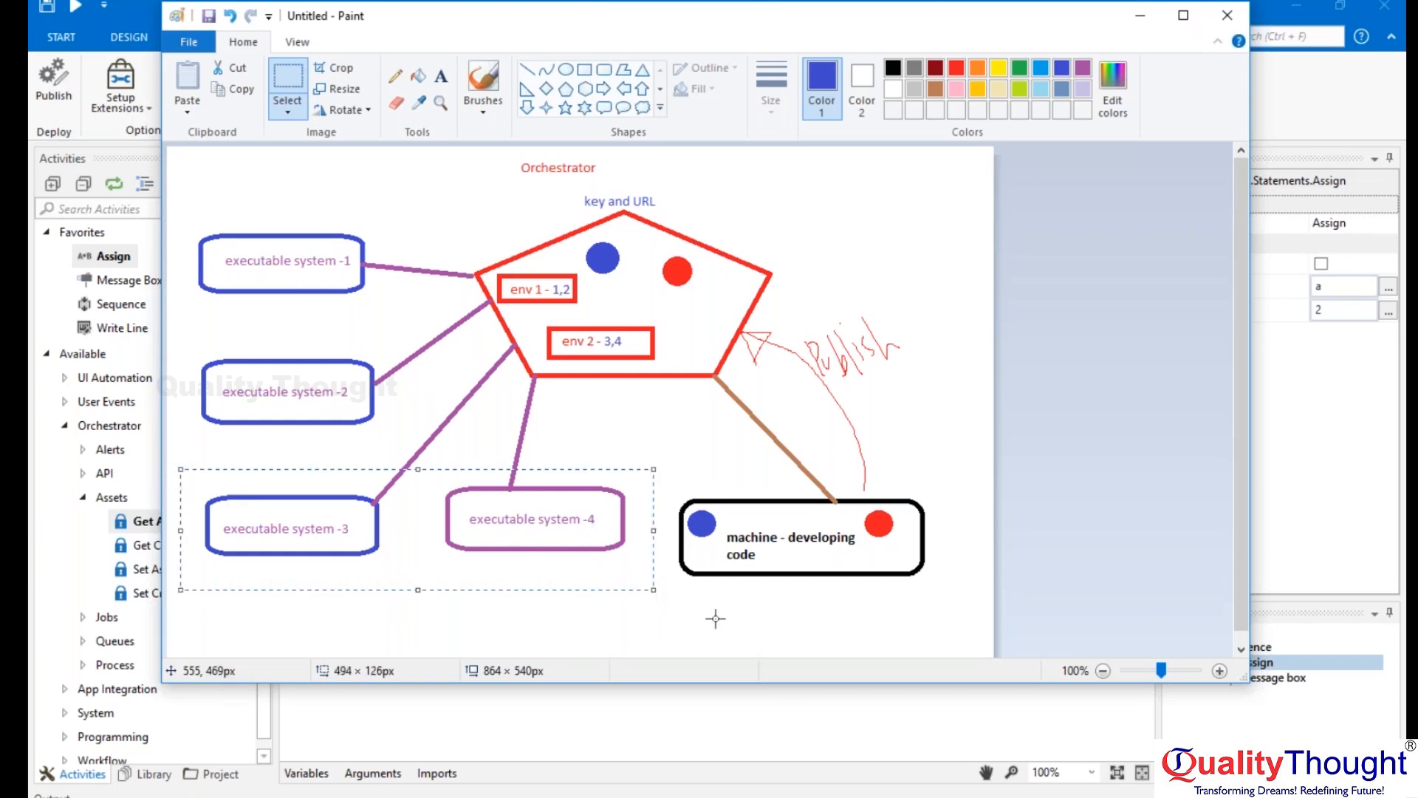
click(738, 796)
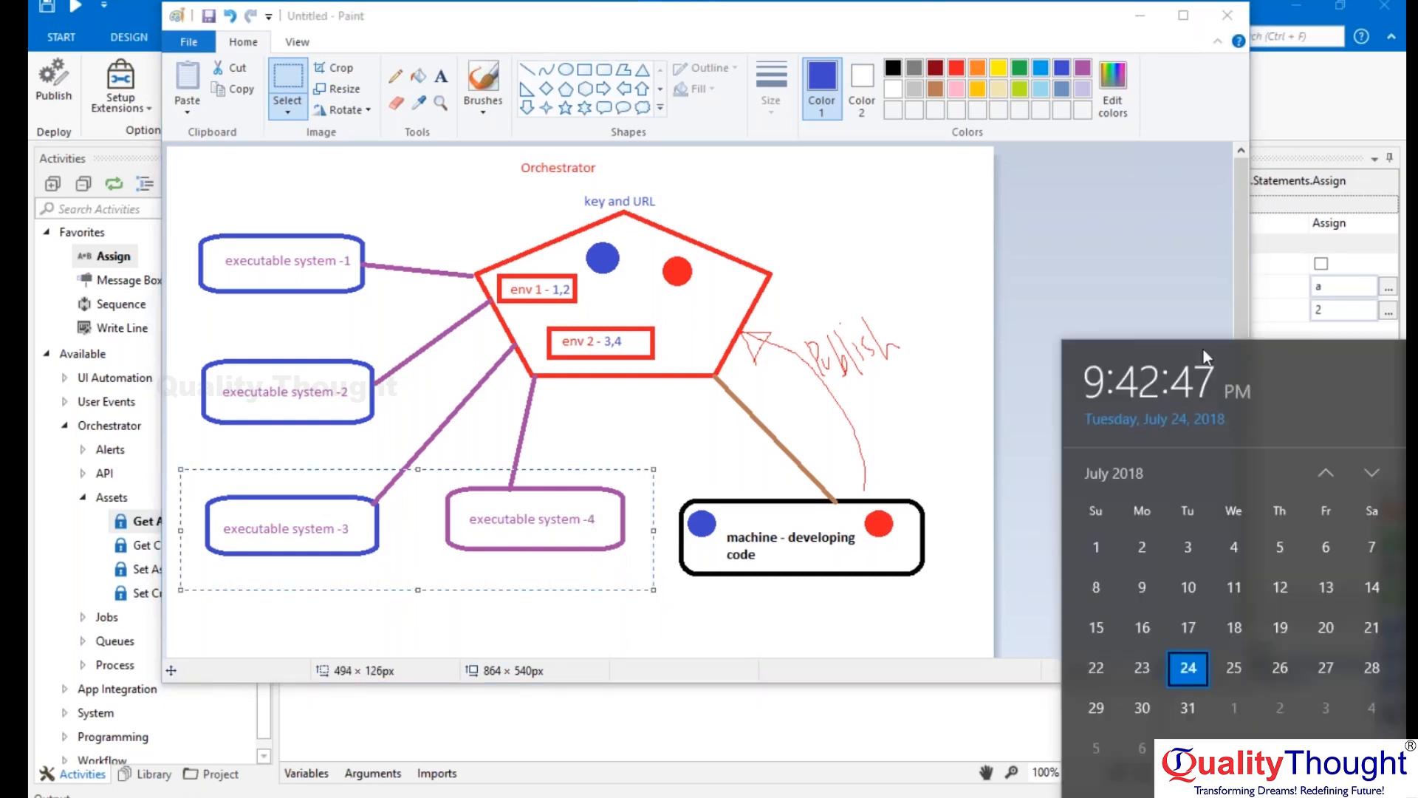
click(1374, 471)
click(1375, 471)
click(1379, 471)
click(1378, 471)
click(1378, 471)
click(1379, 473)
click(1378, 473)
click(1378, 473)
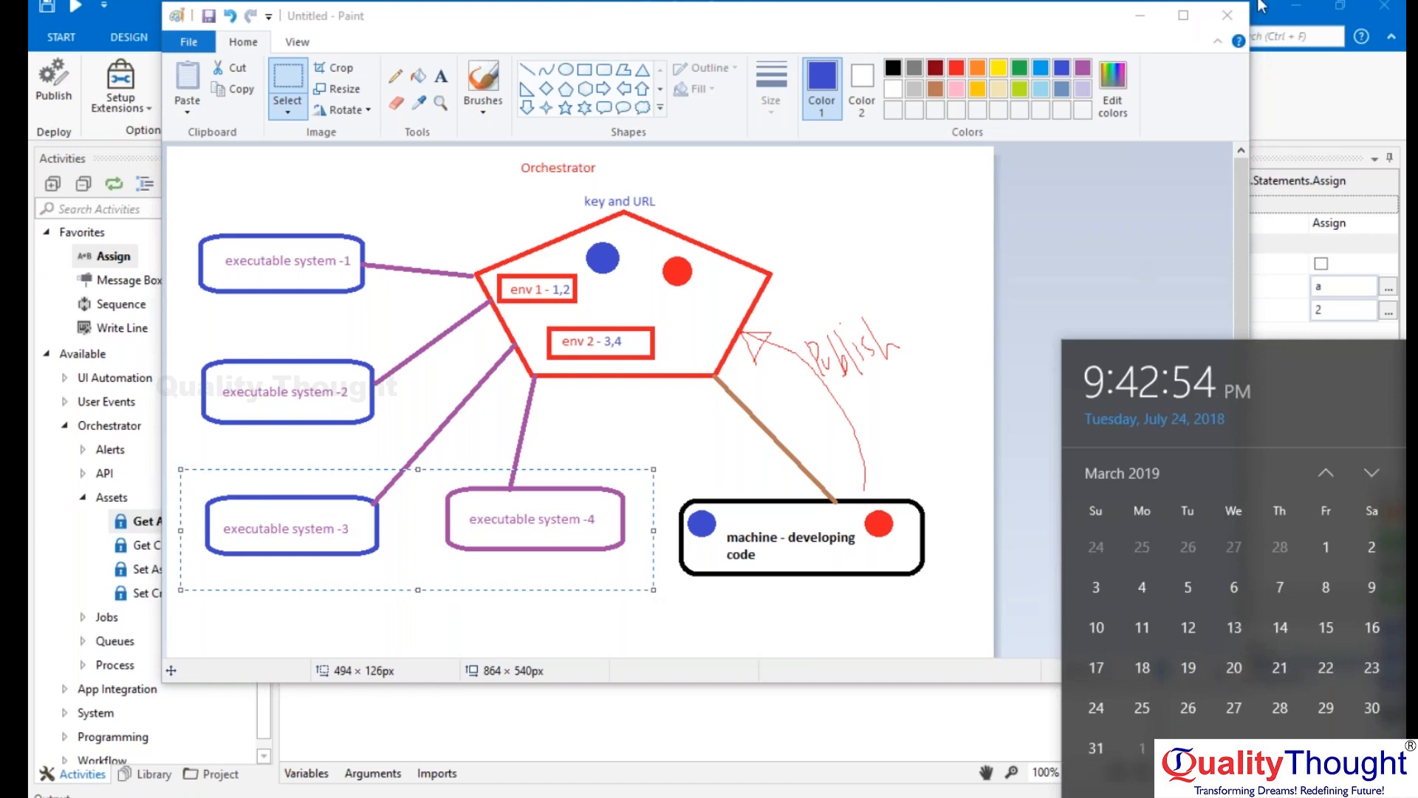
Return to UiPath Studio, examine the UiPath.Credentials.Activities package details and close the package manager.
click(1314, 100)
click(176, 184)
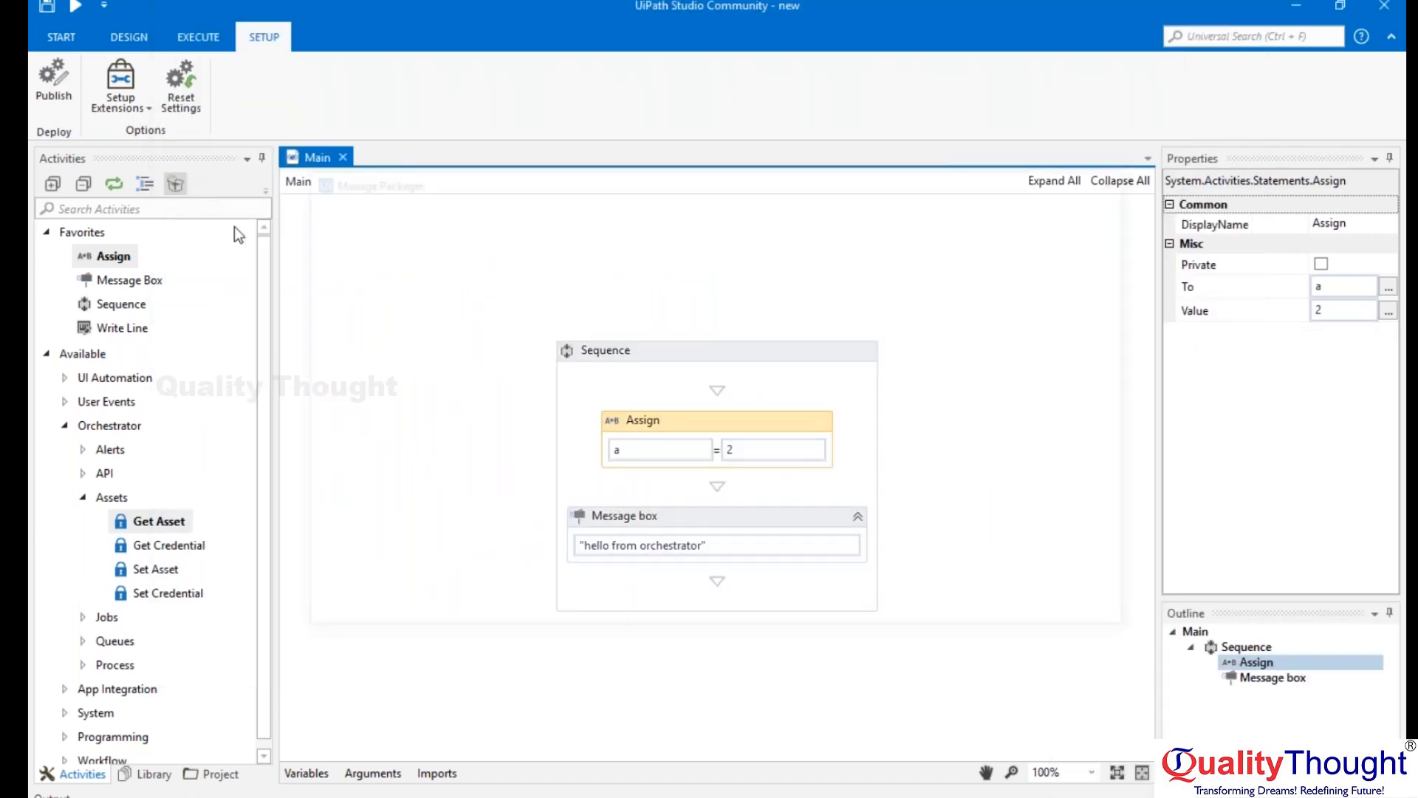
click(738, 307)
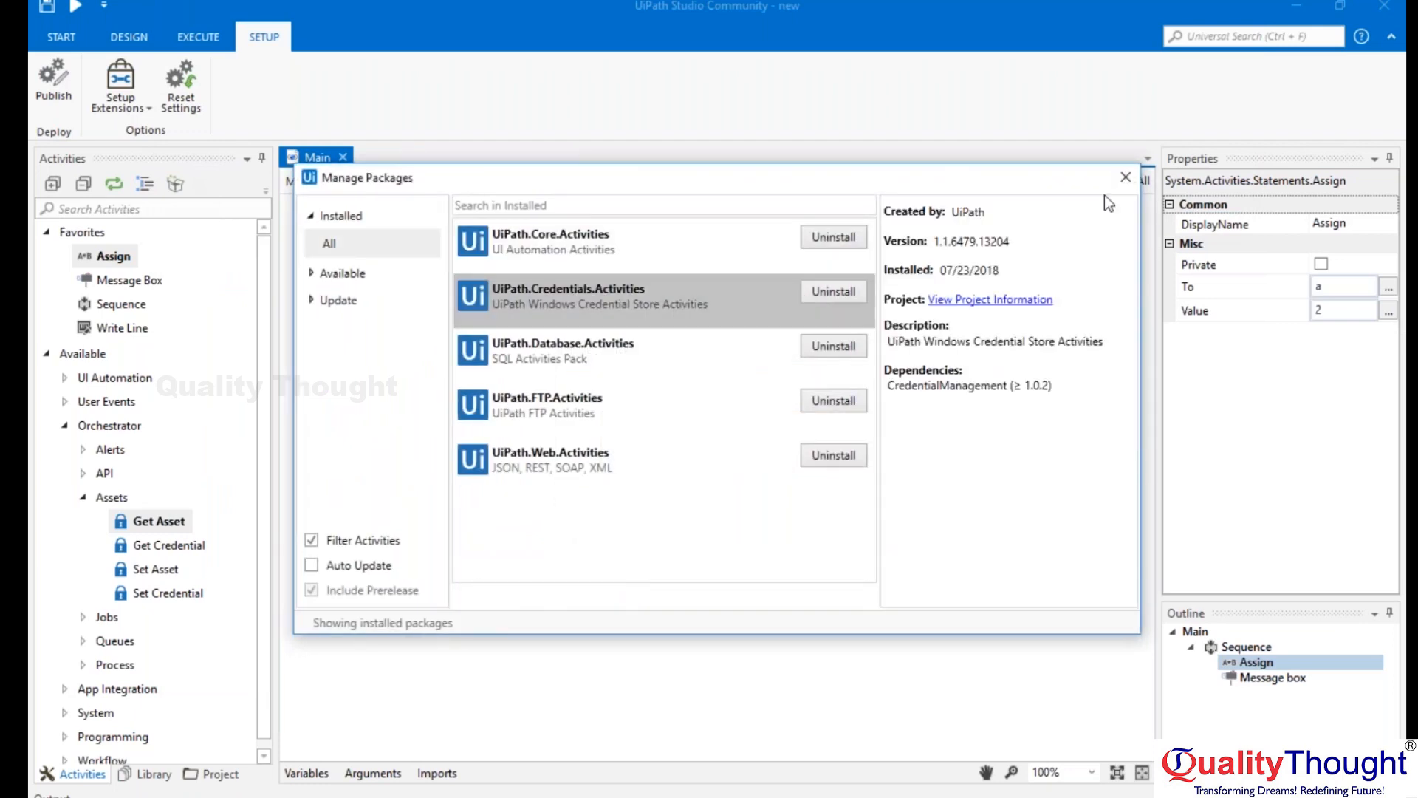
click(1125, 178)
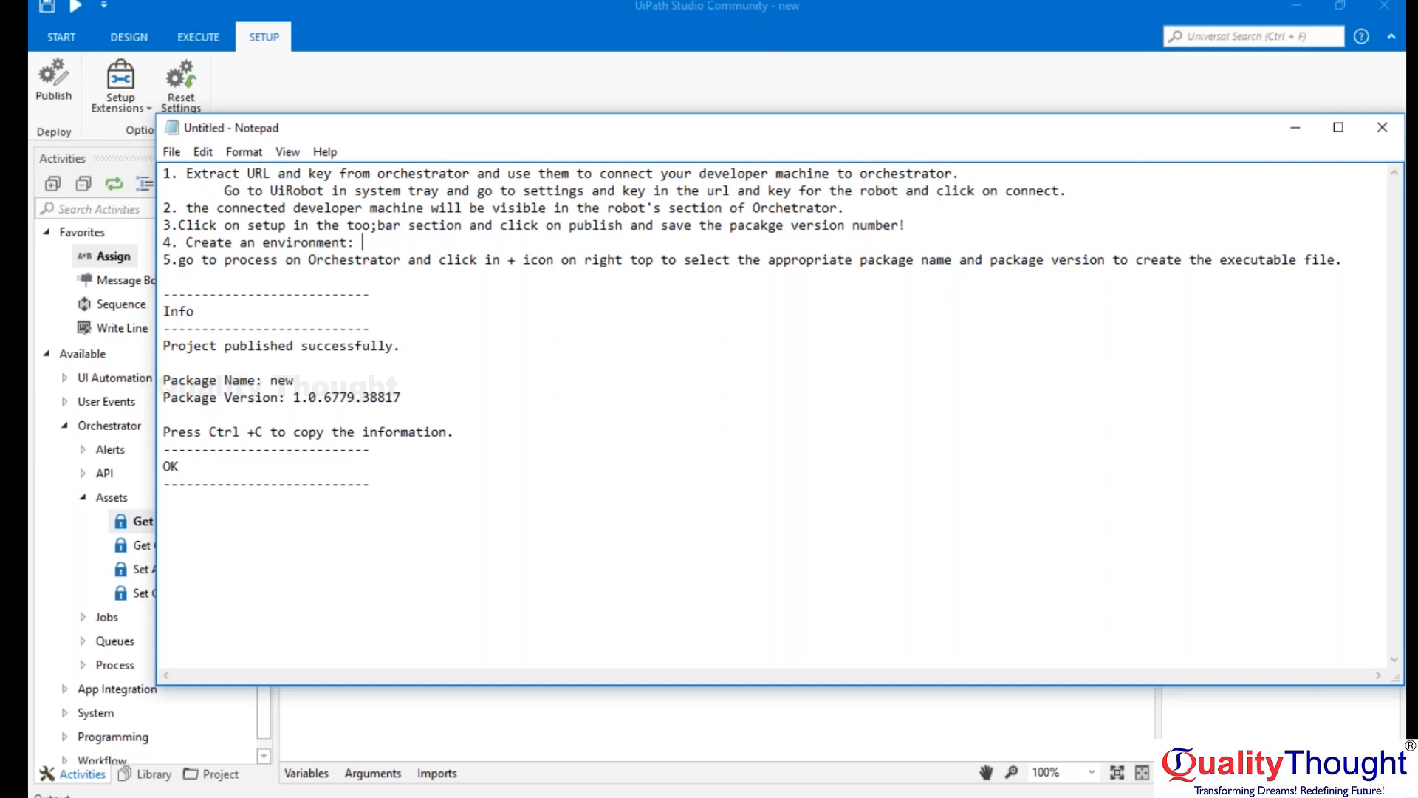
Switch to Paint and draw red lines joining env 1 to the blue circle (about 51 × 19 px) and env 2 to the red circle.
key(alt+Tab)
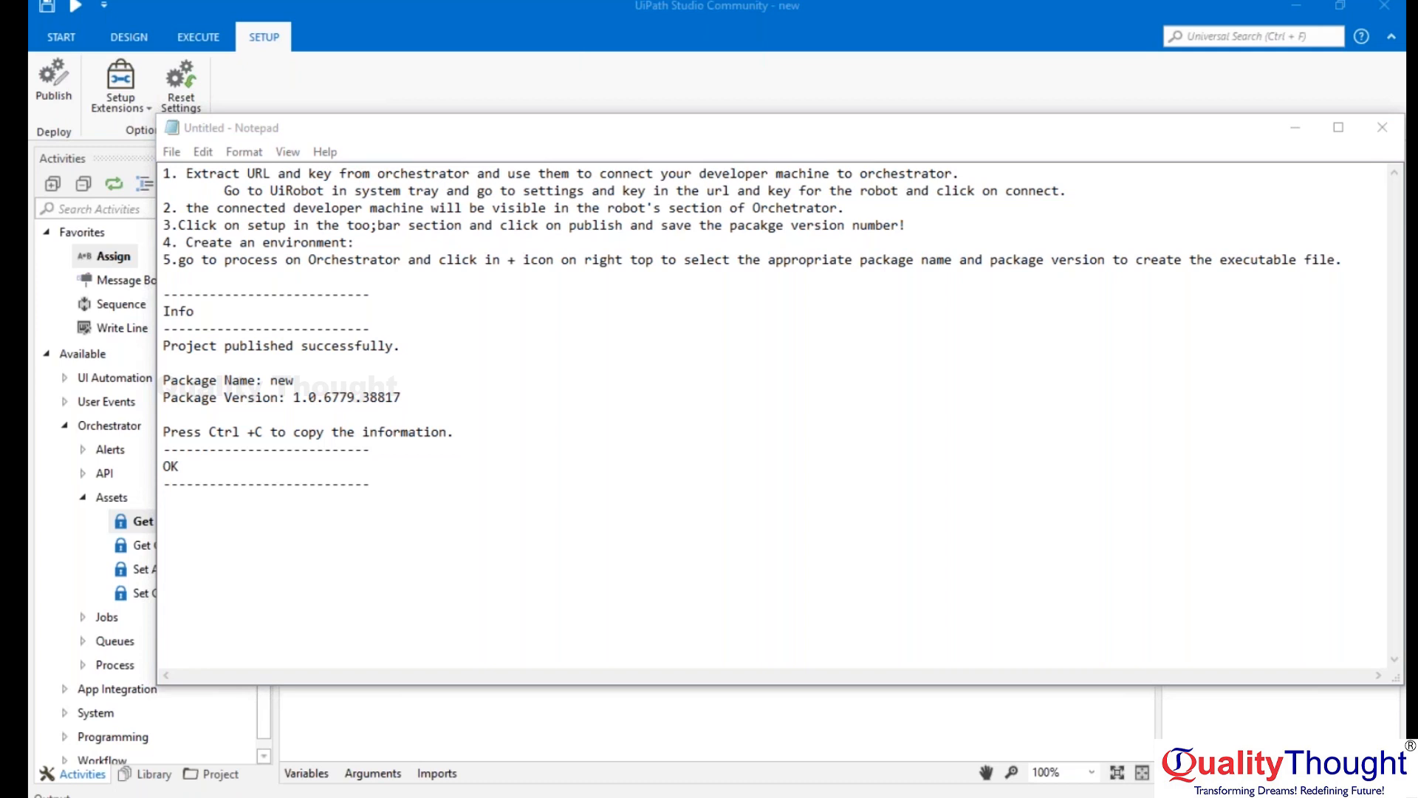
key(alt+Tab)
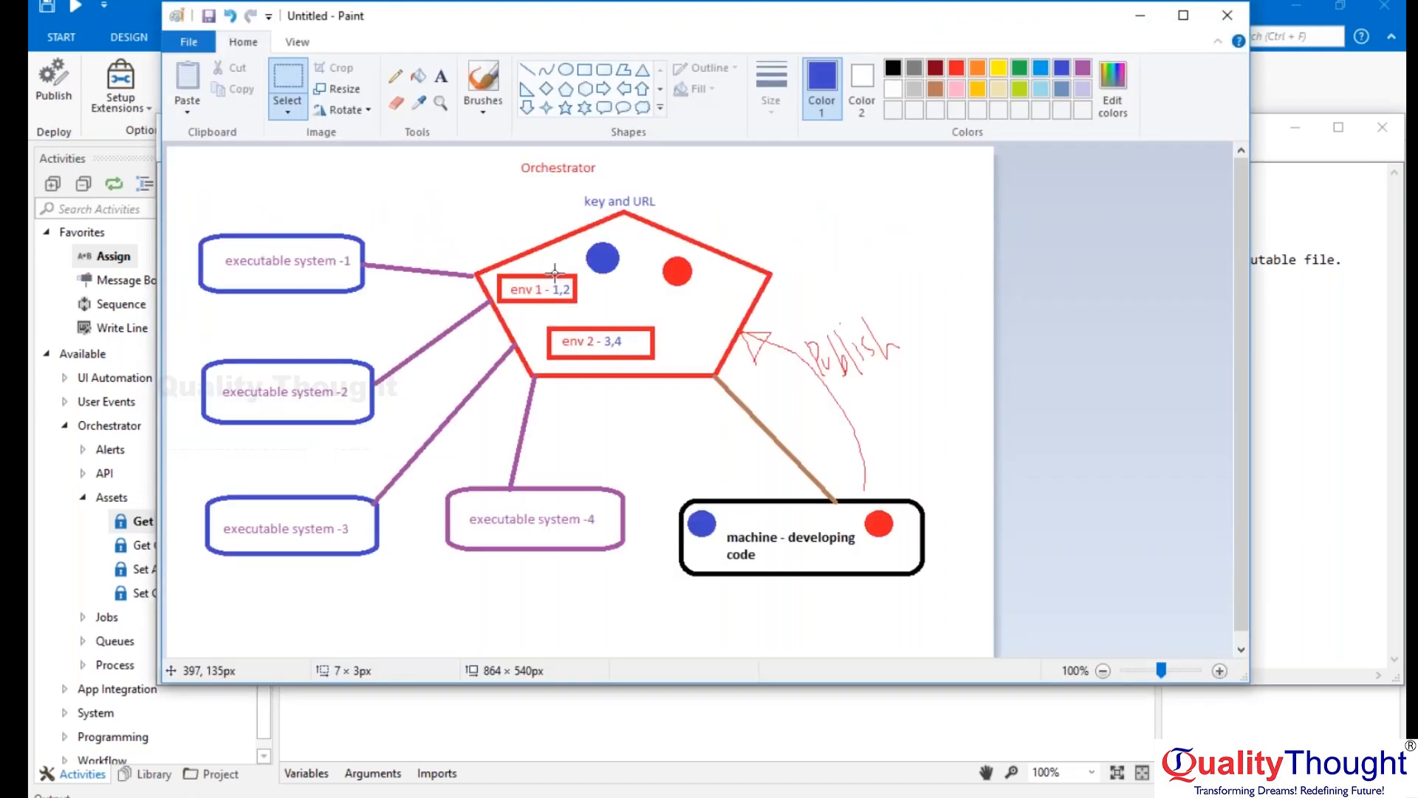
drag(555, 273, 594, 252)
click(457, 177)
click(527, 70)
click(955, 70)
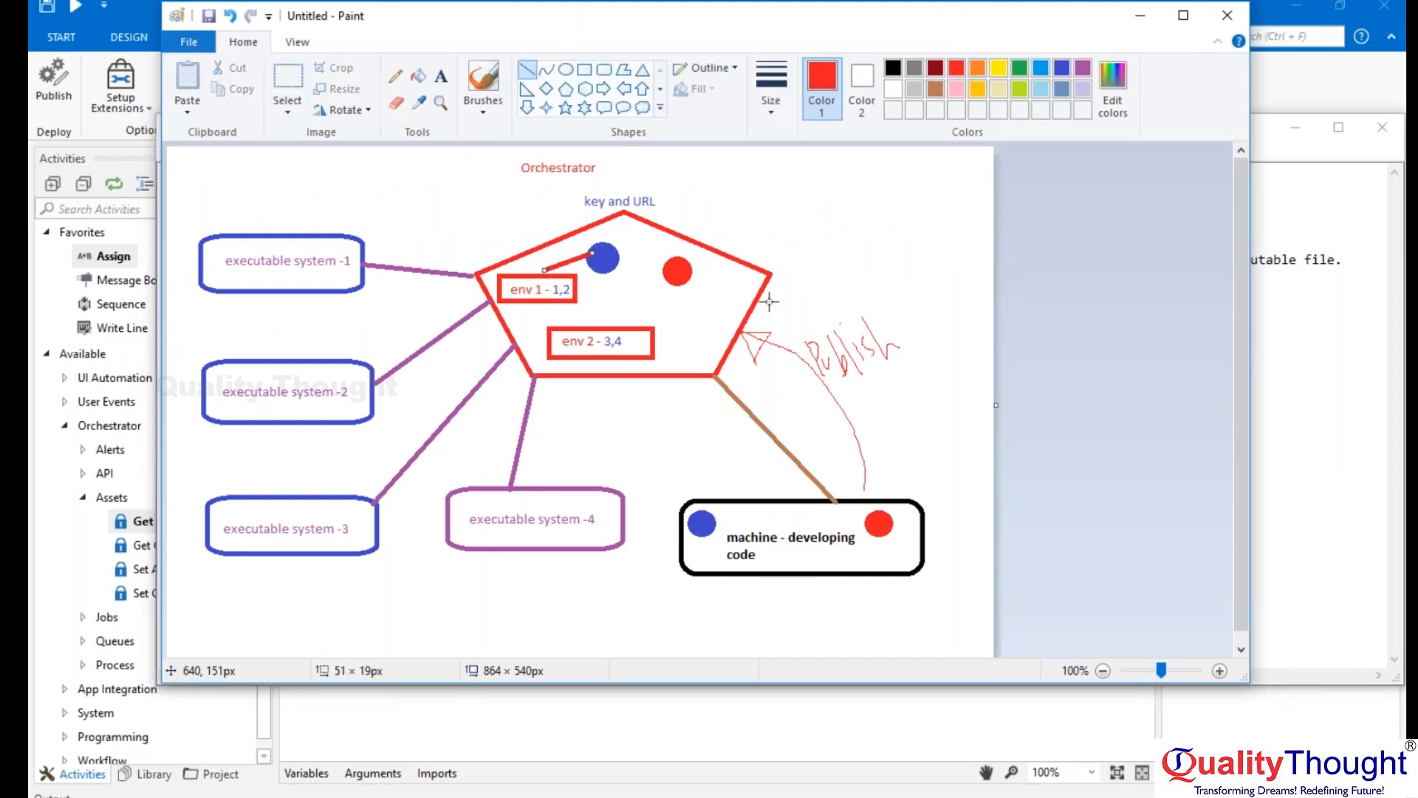
drag(639, 322, 672, 285)
Mark out executable systems 3 and 4 with a selection, followed by executable systems 1 and 2.
click(299, 86)
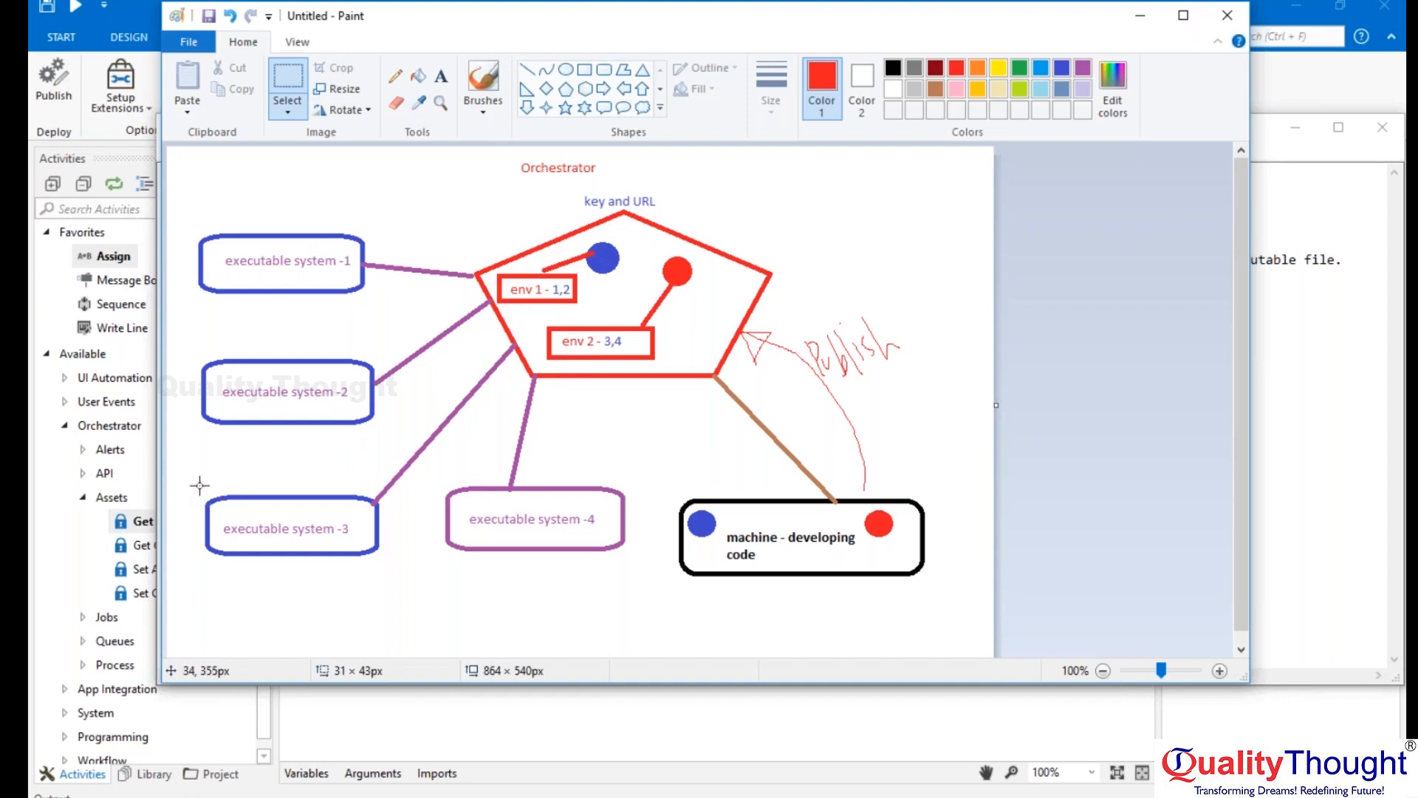
drag(180, 455, 654, 602)
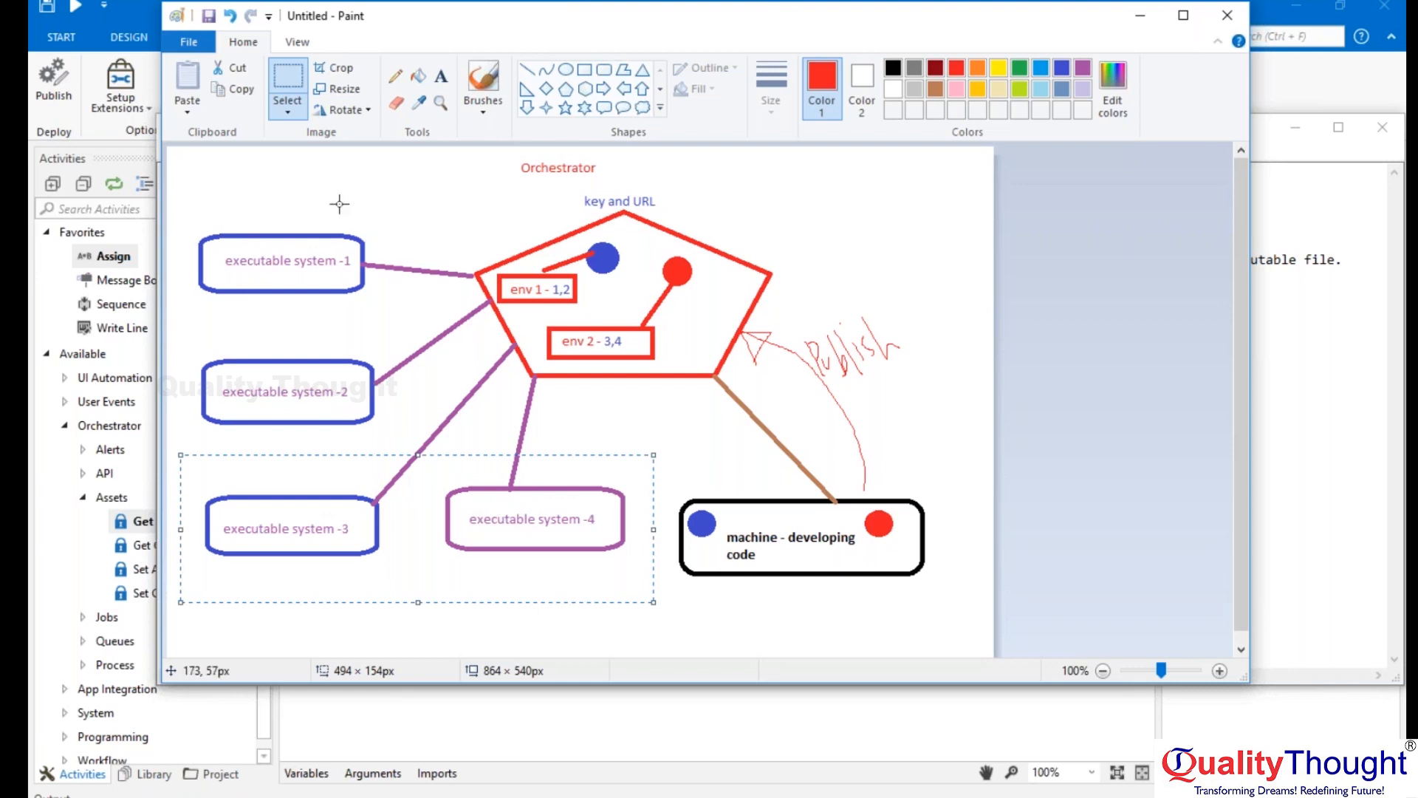
drag(184, 214, 411, 437)
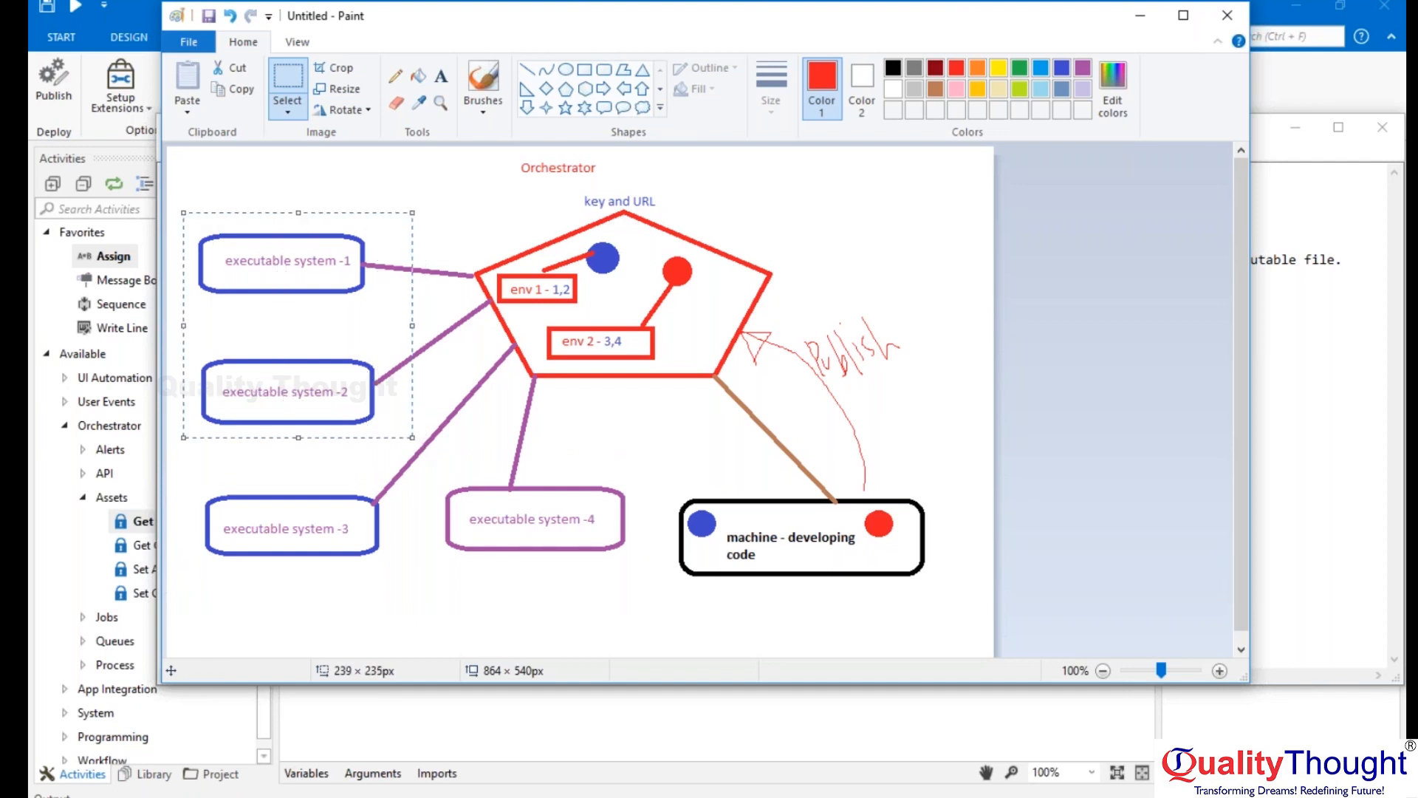
Switch to Notepad and continue note 4 with "select appropriate systems depending on packages and dependant softwares insatlled".
key(alt+Tab)
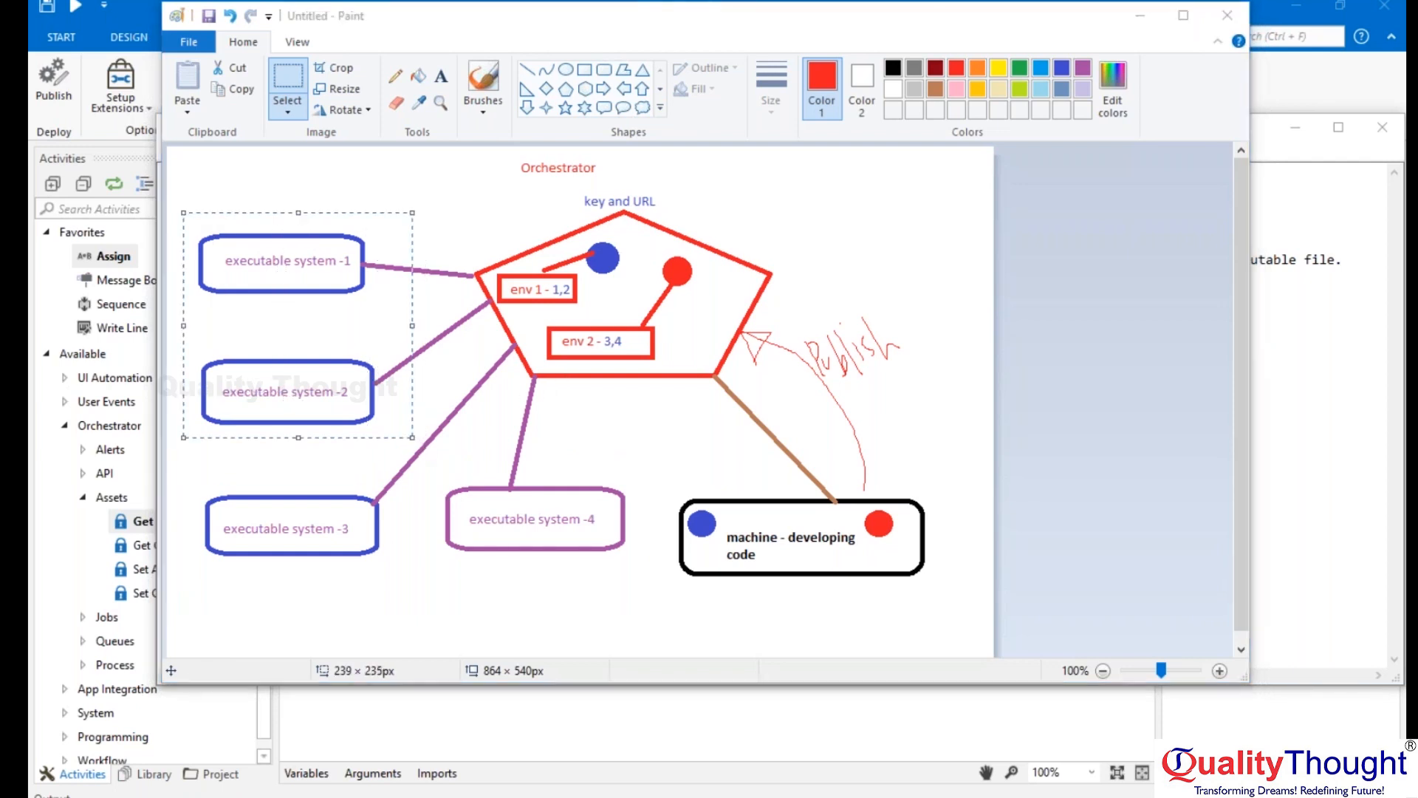
text(se)
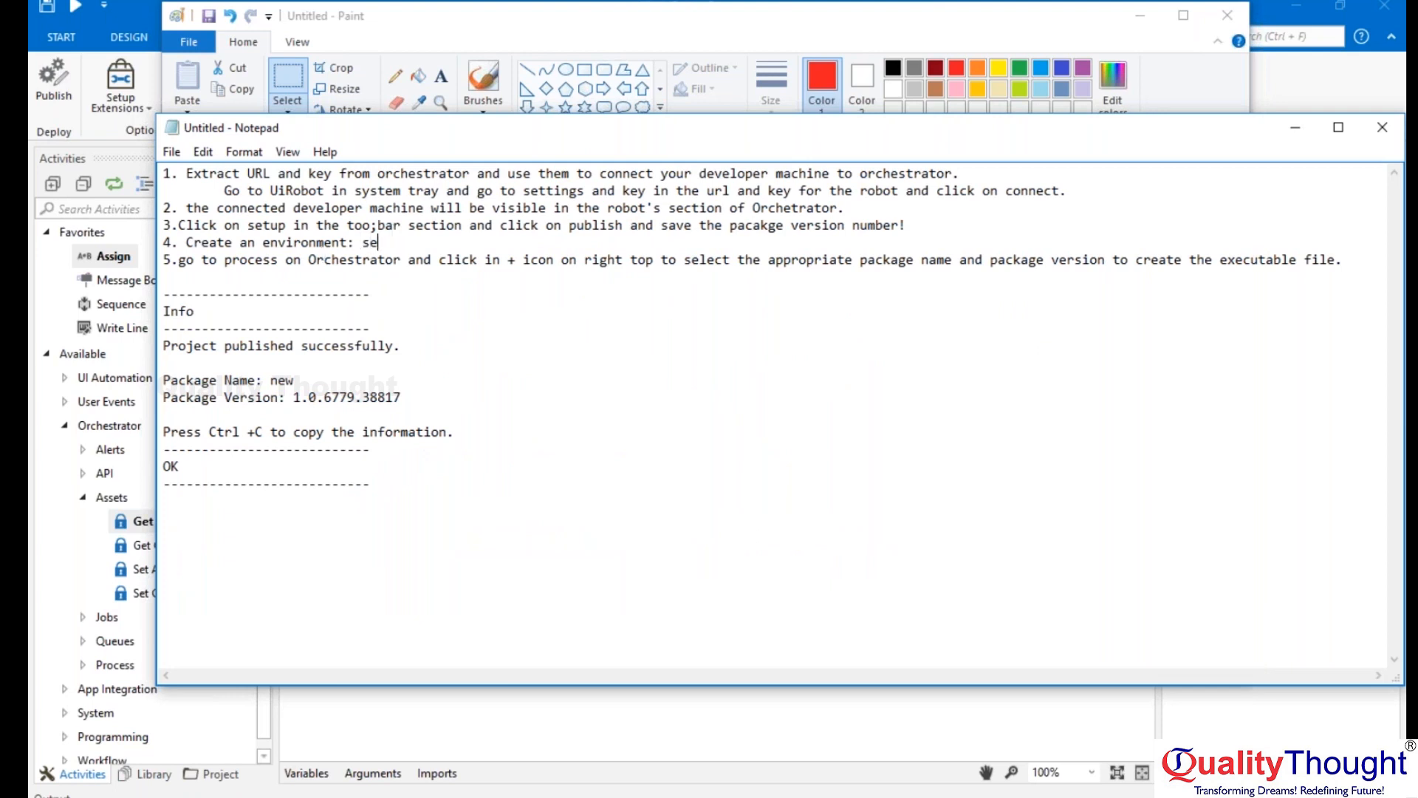
text(lect appropriate systems depe)
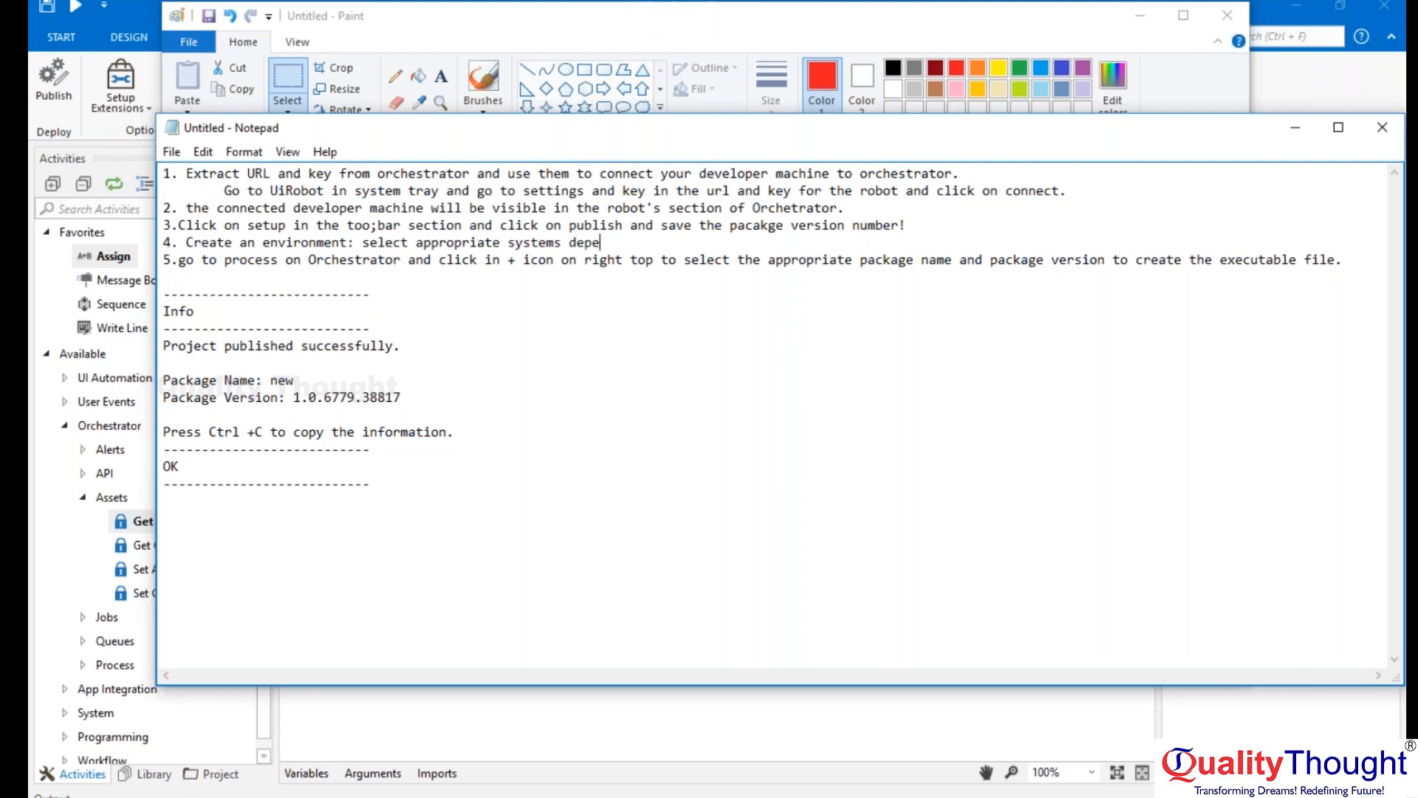
text(nding on packages and dependant softwares insatlled)
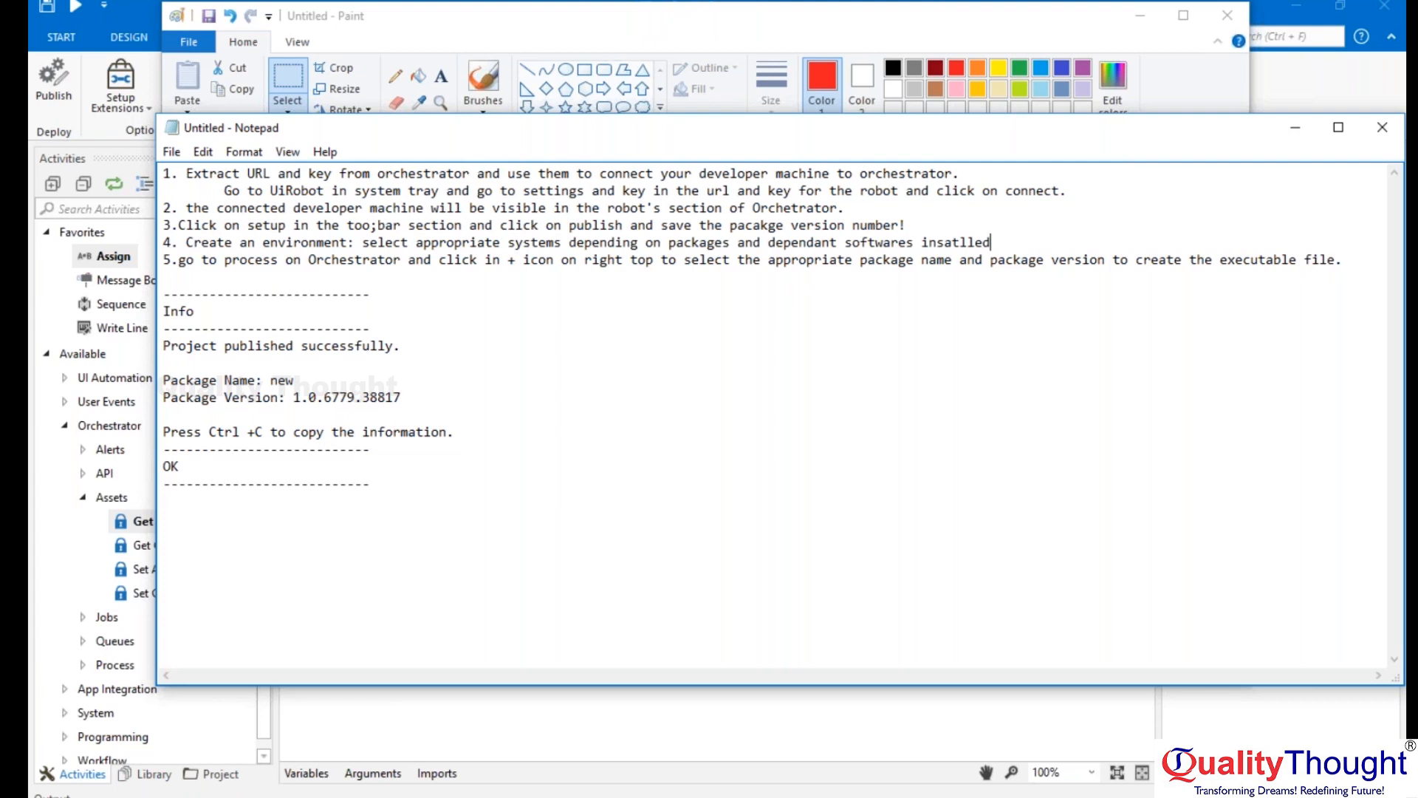
text( and make into a environment)
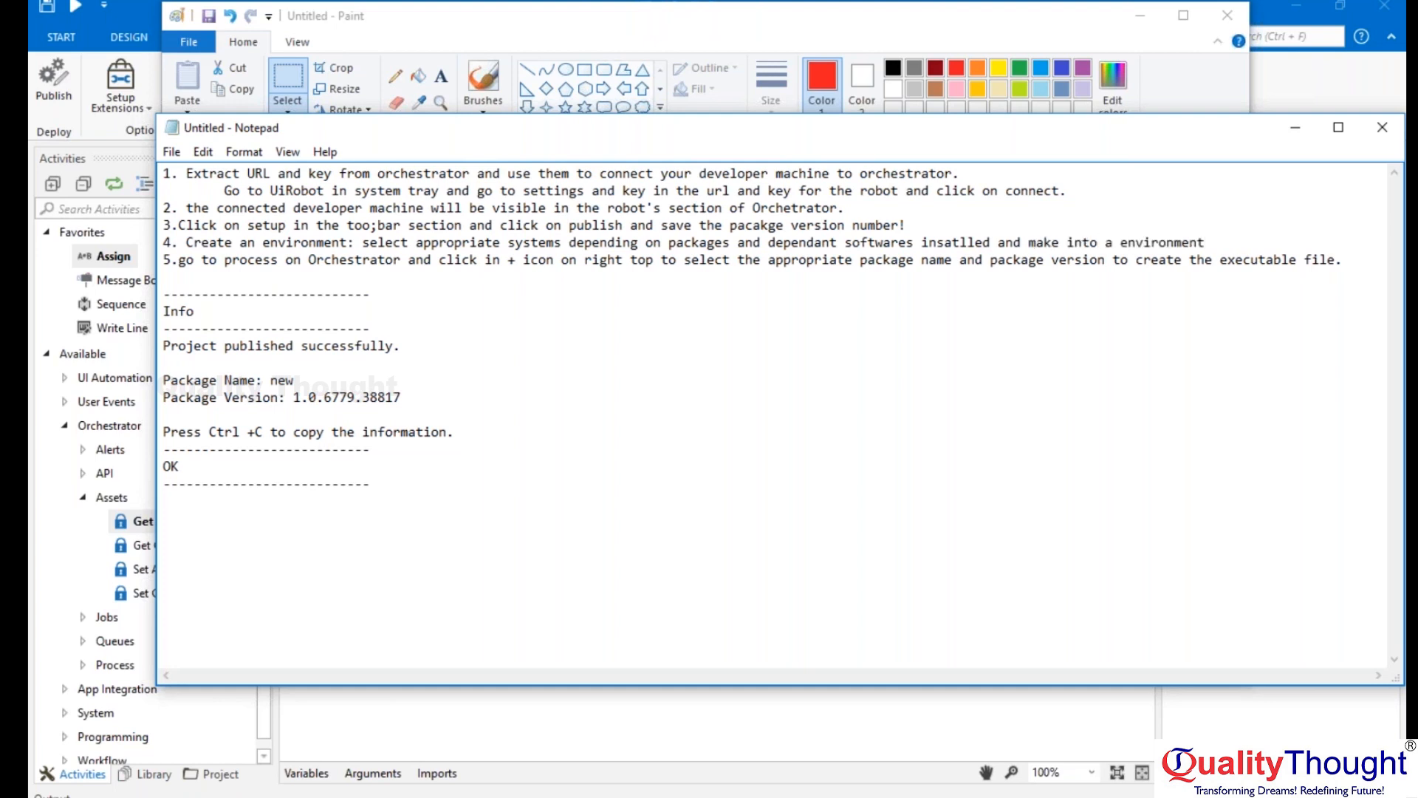
text( and save that witha)
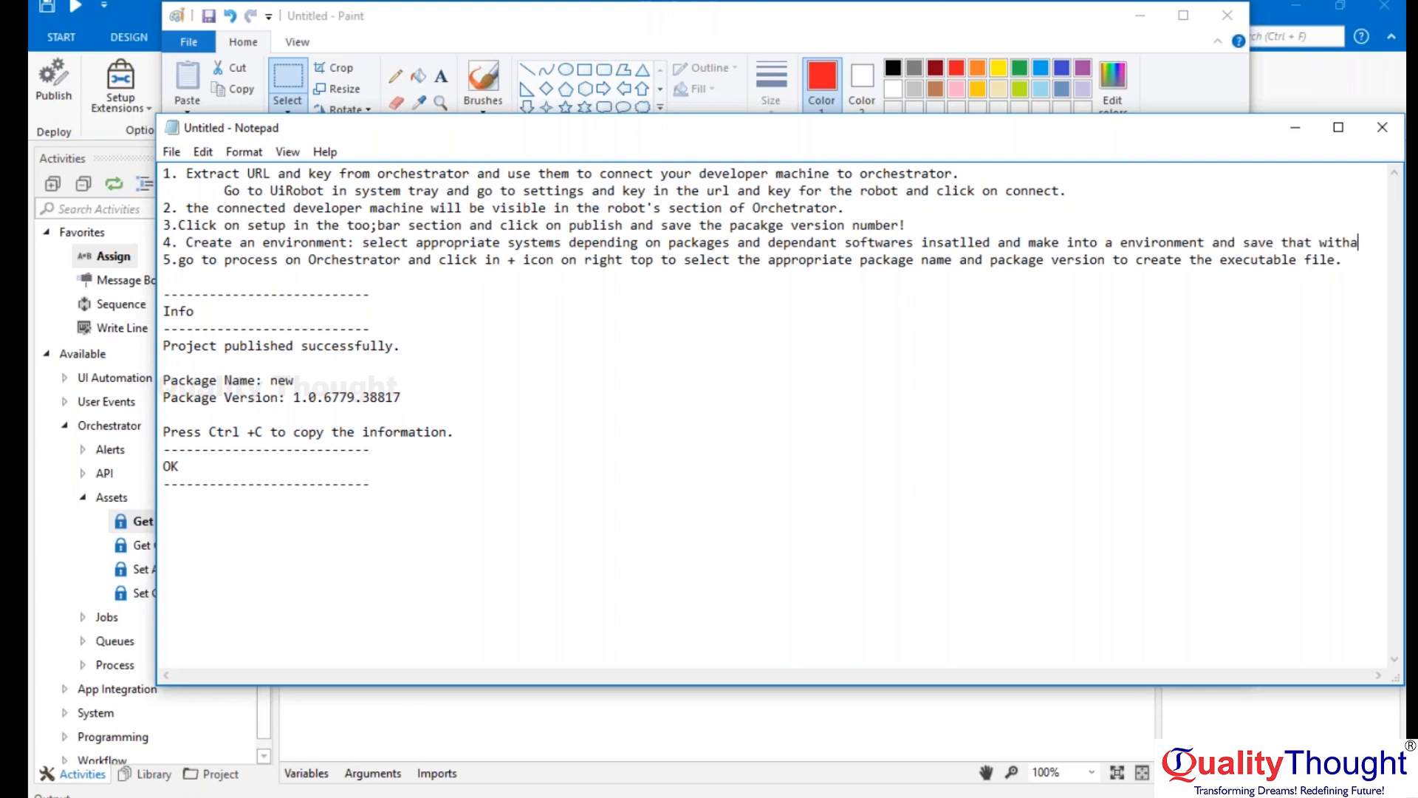
Finish note 4 with "and make into a environment and save that with a unique name.".
key(BackSpace)
text(a)
key(Return)
text(unique name.)
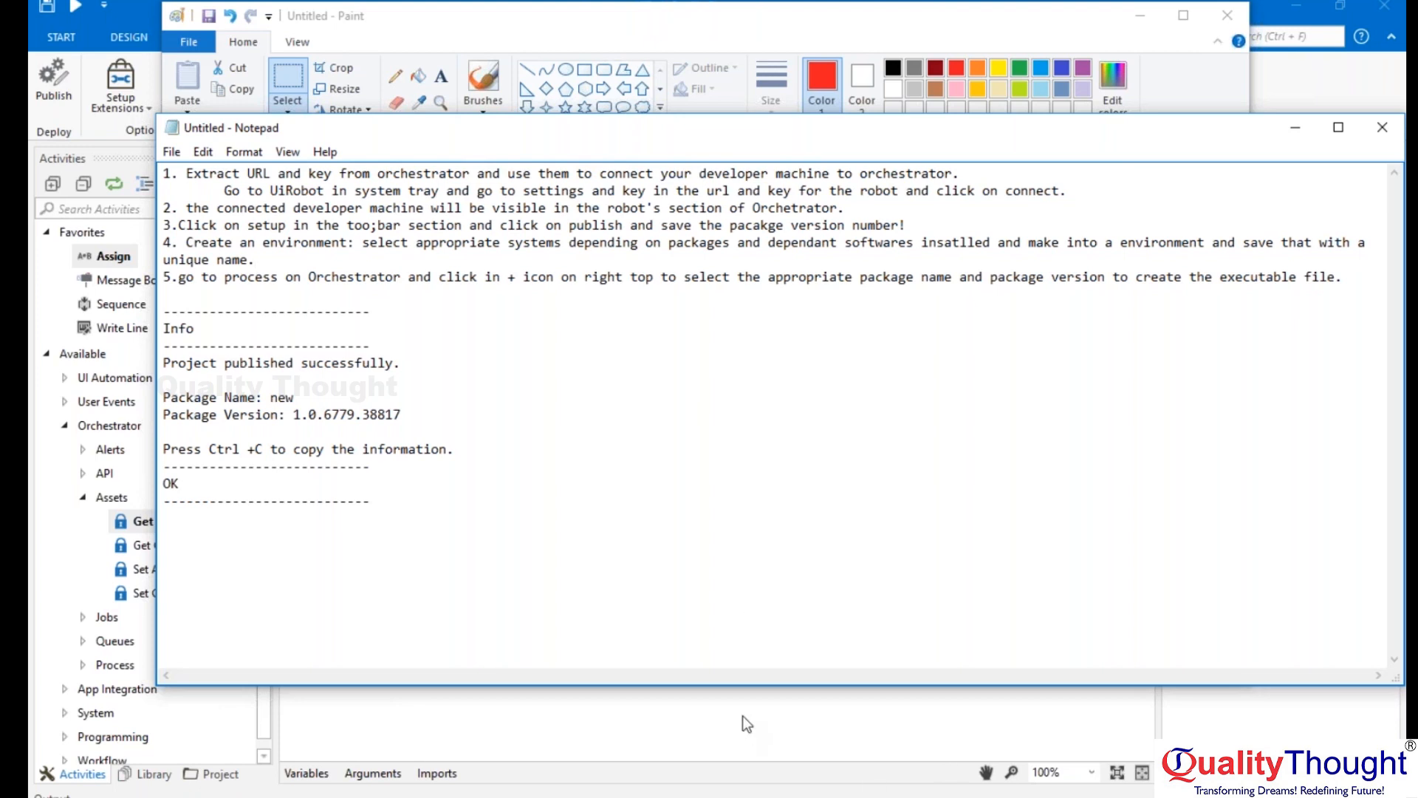
Switch to Orchestrator in the browser and create an environment named Robot-1 of type Dev with no description.
click(871, 33)
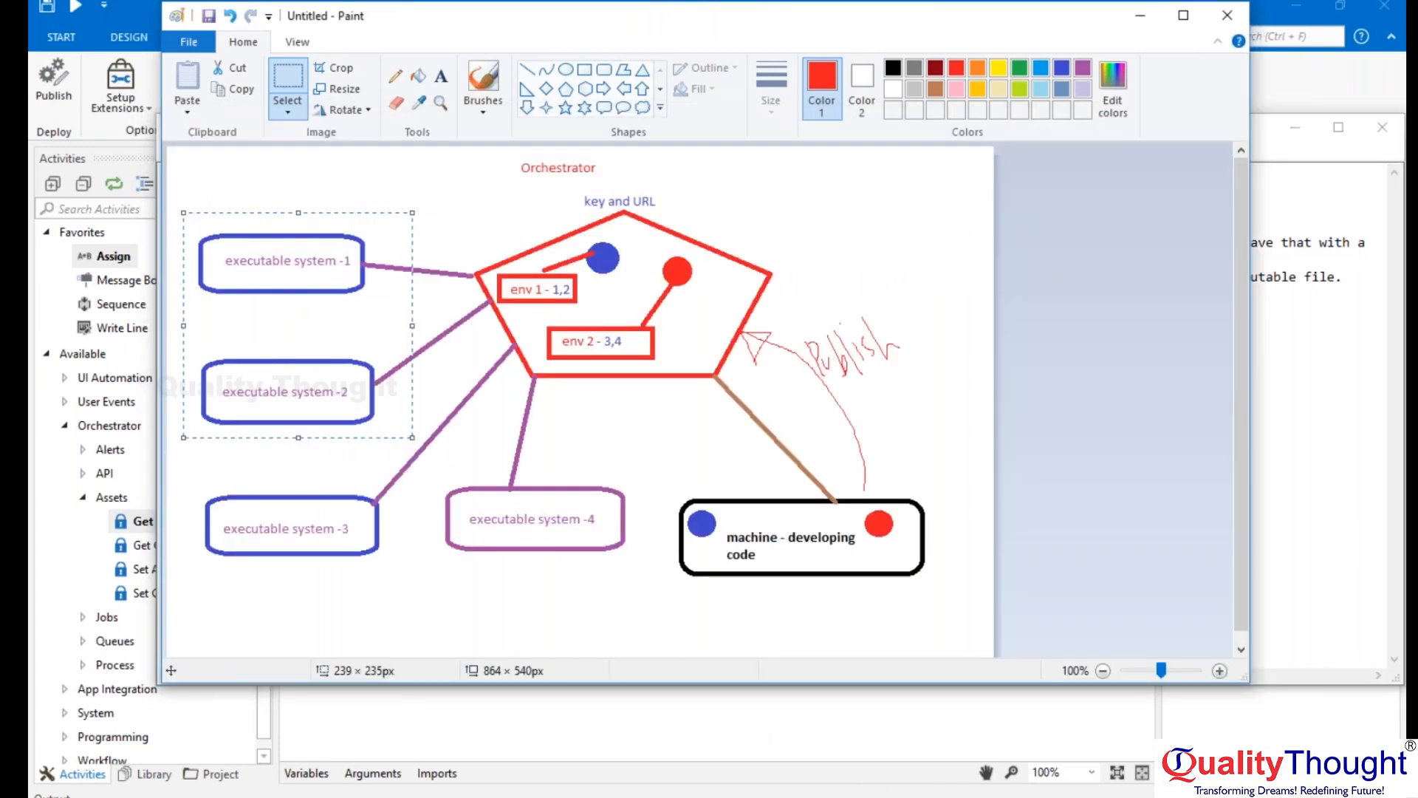
click(665, 727)
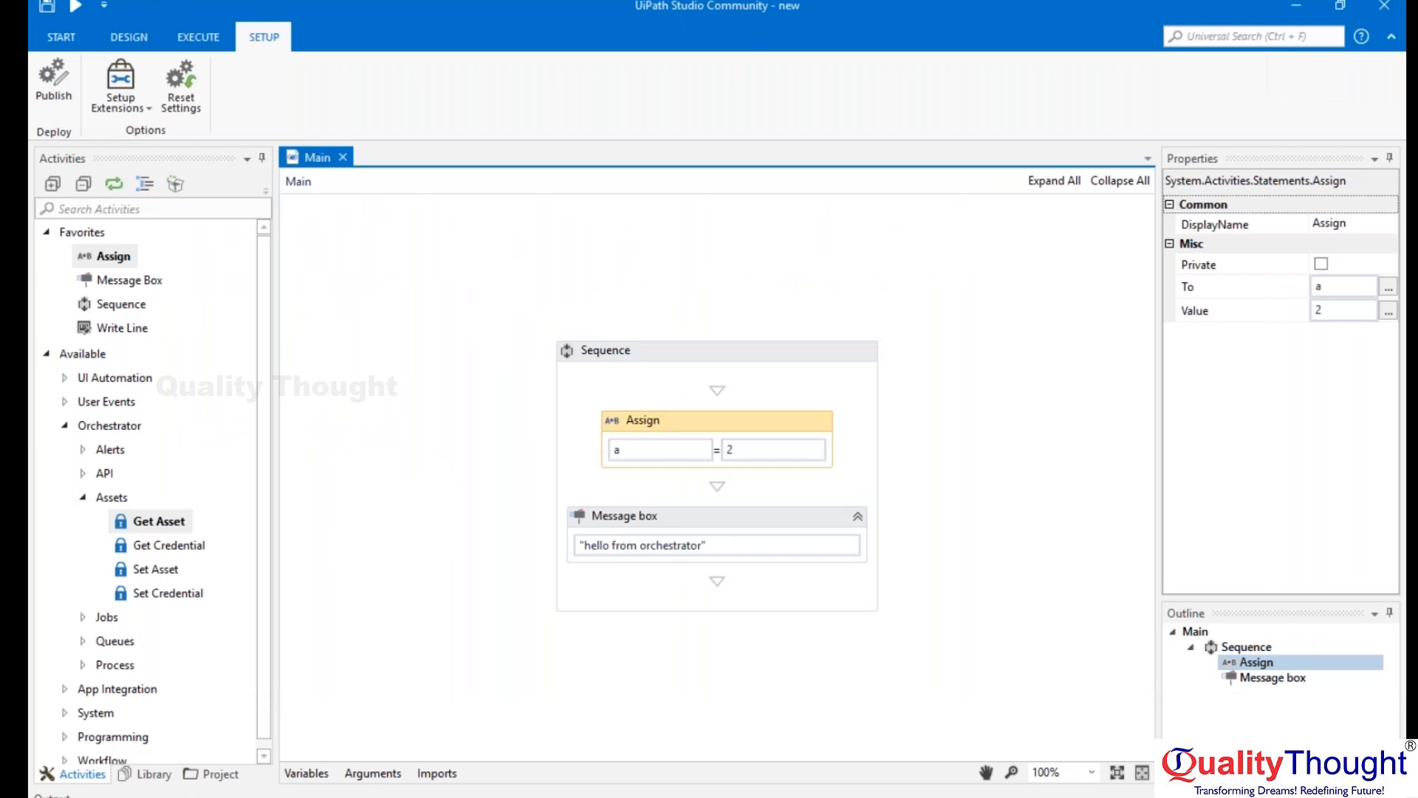
click(573, 795)
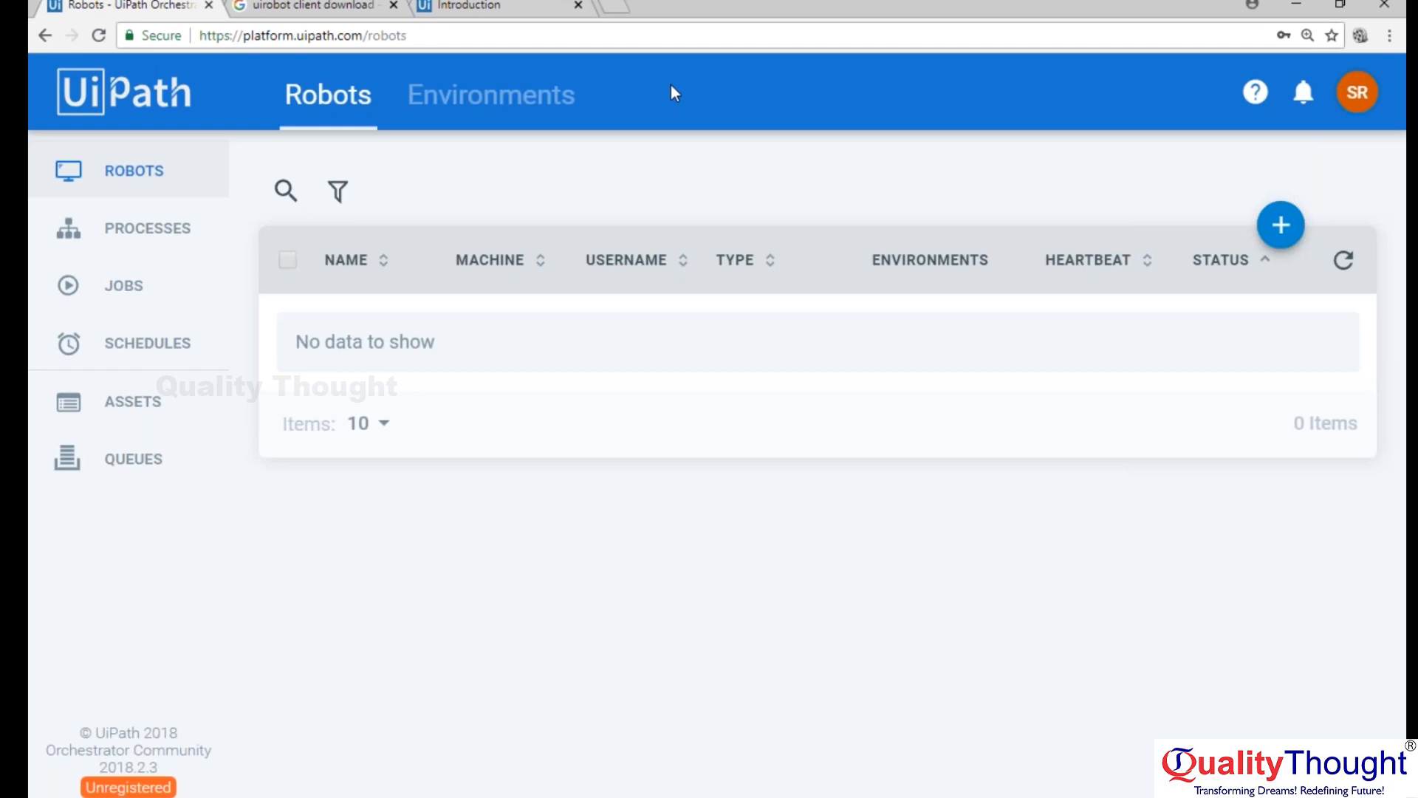
click(476, 98)
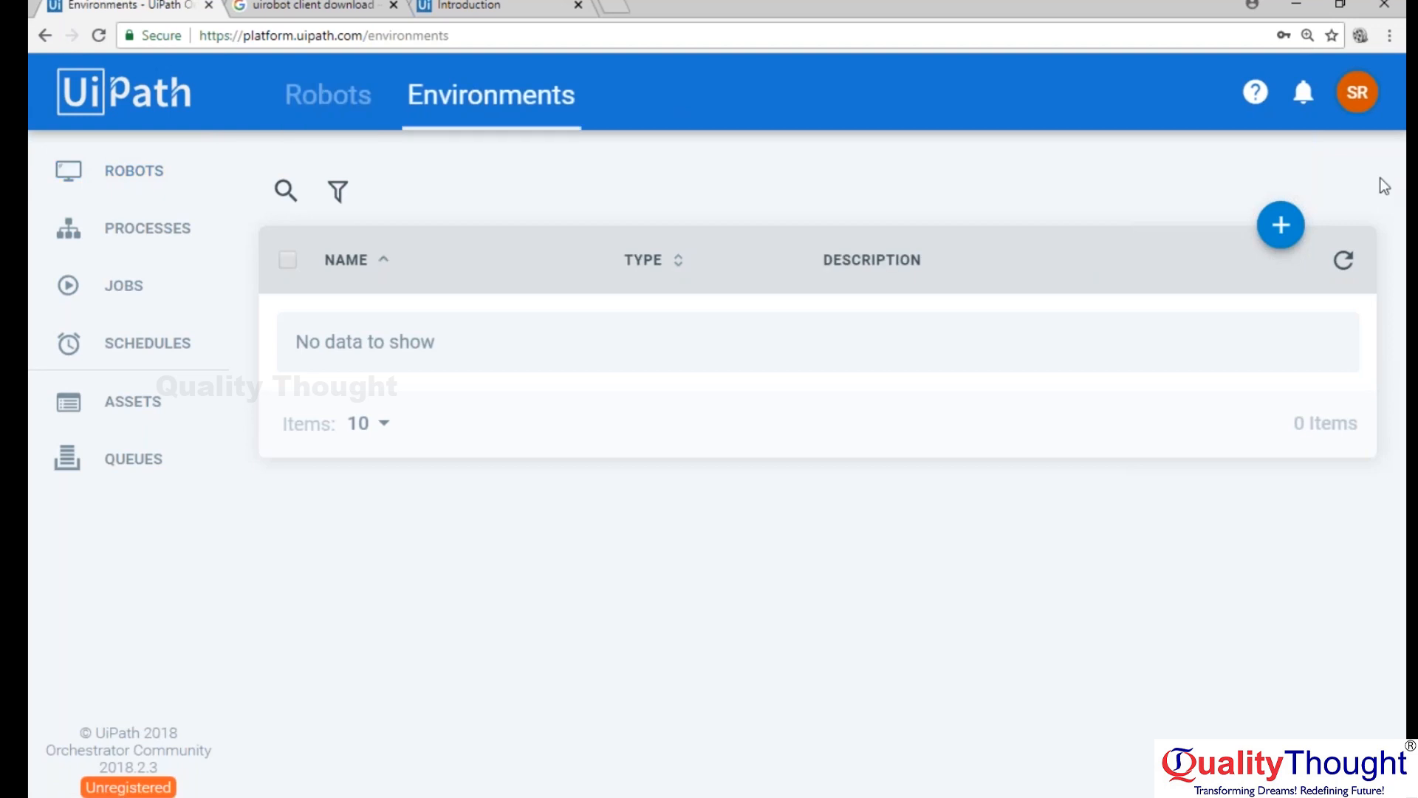
click(1280, 225)
text(Robot-1)
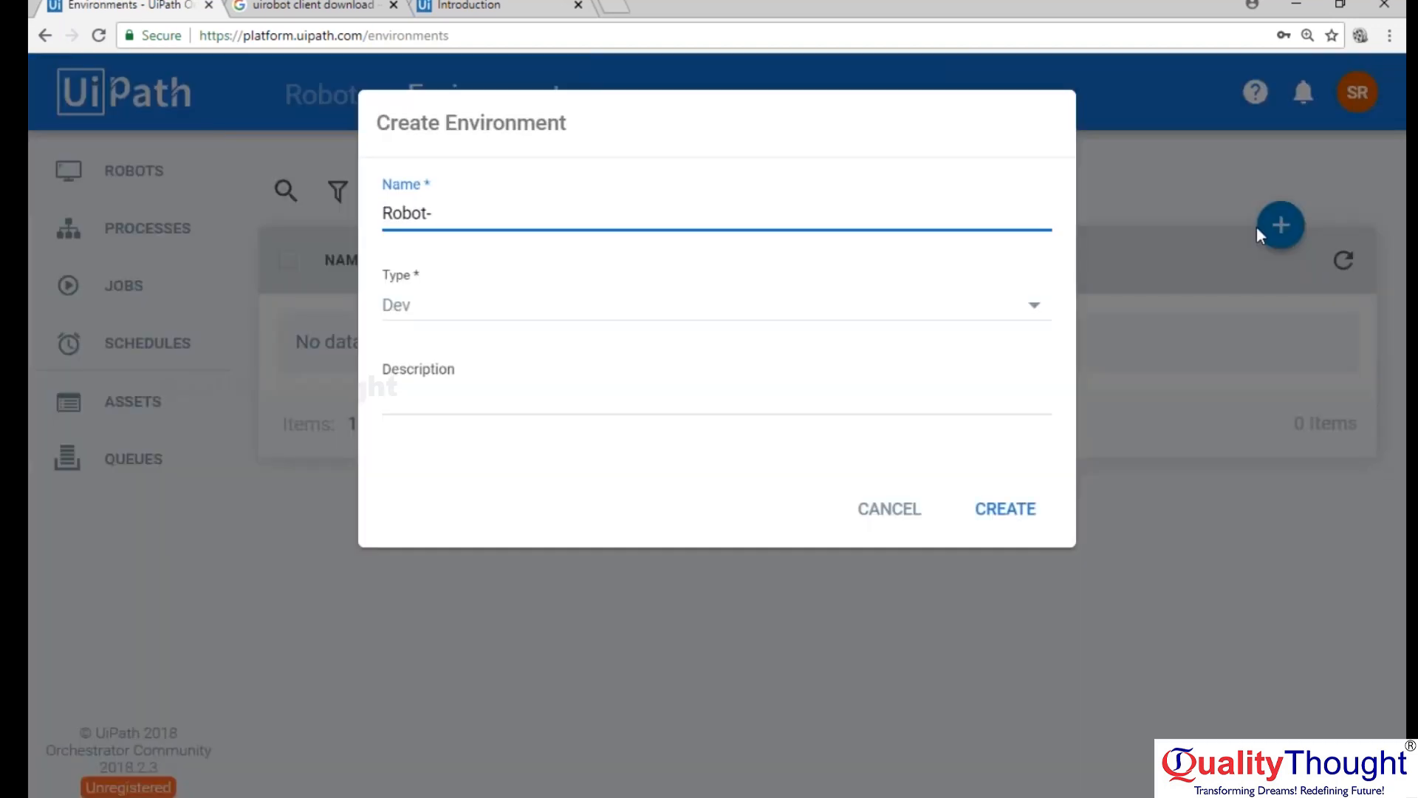
click(1007, 311)
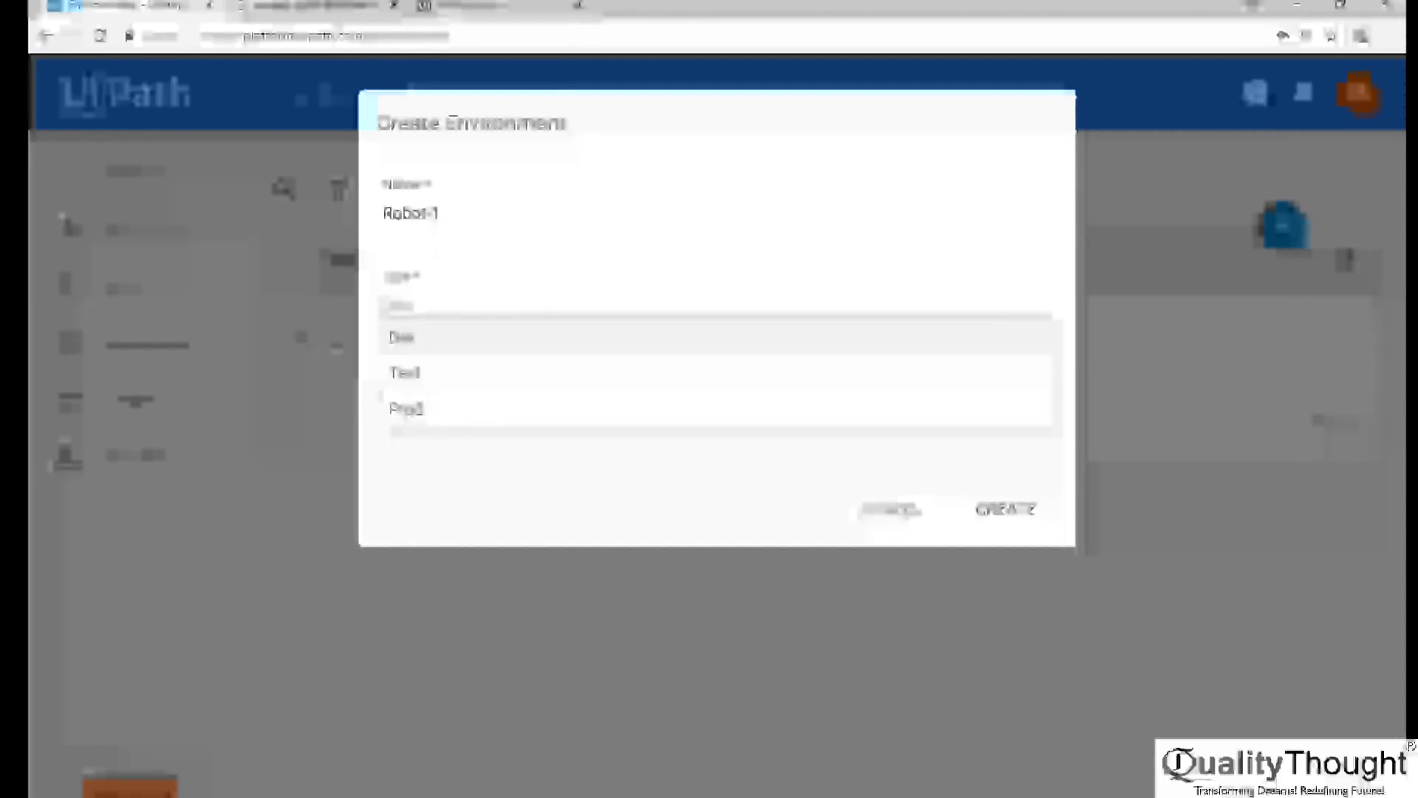
click(642, 351)
click(840, 399)
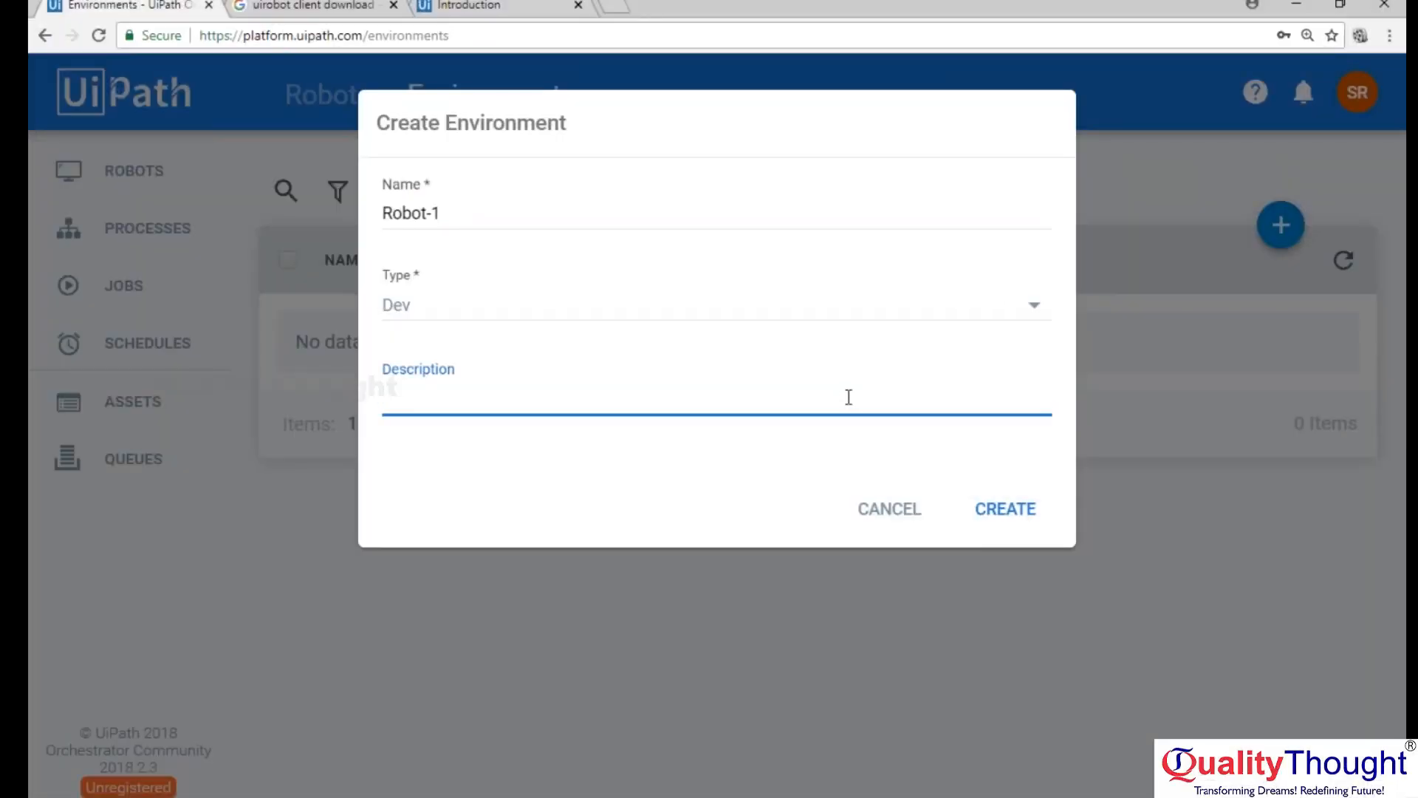
click(974, 520)
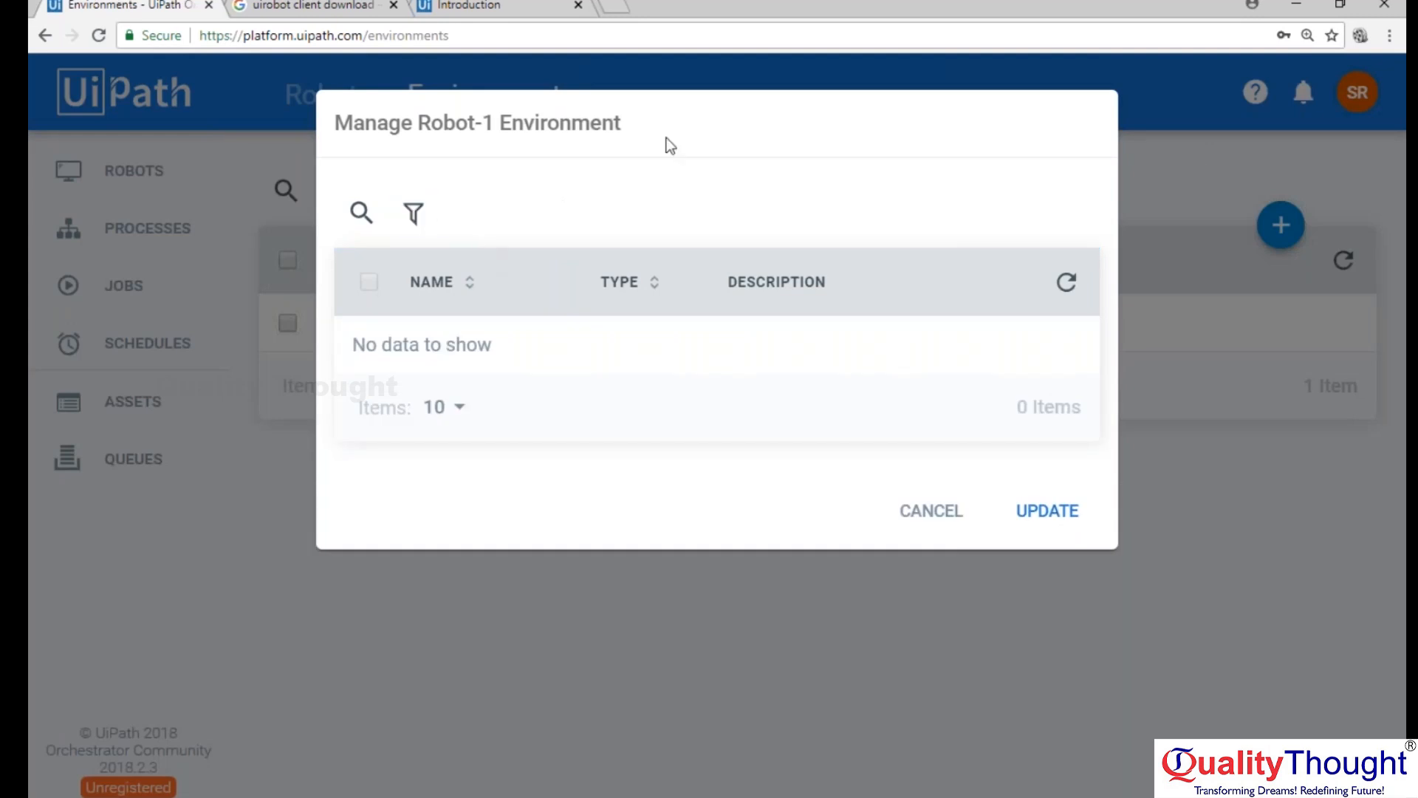
Review the robot assignment for the Robot-1 environment and update it without selecting any robots.
drag(512, 123, 622, 123)
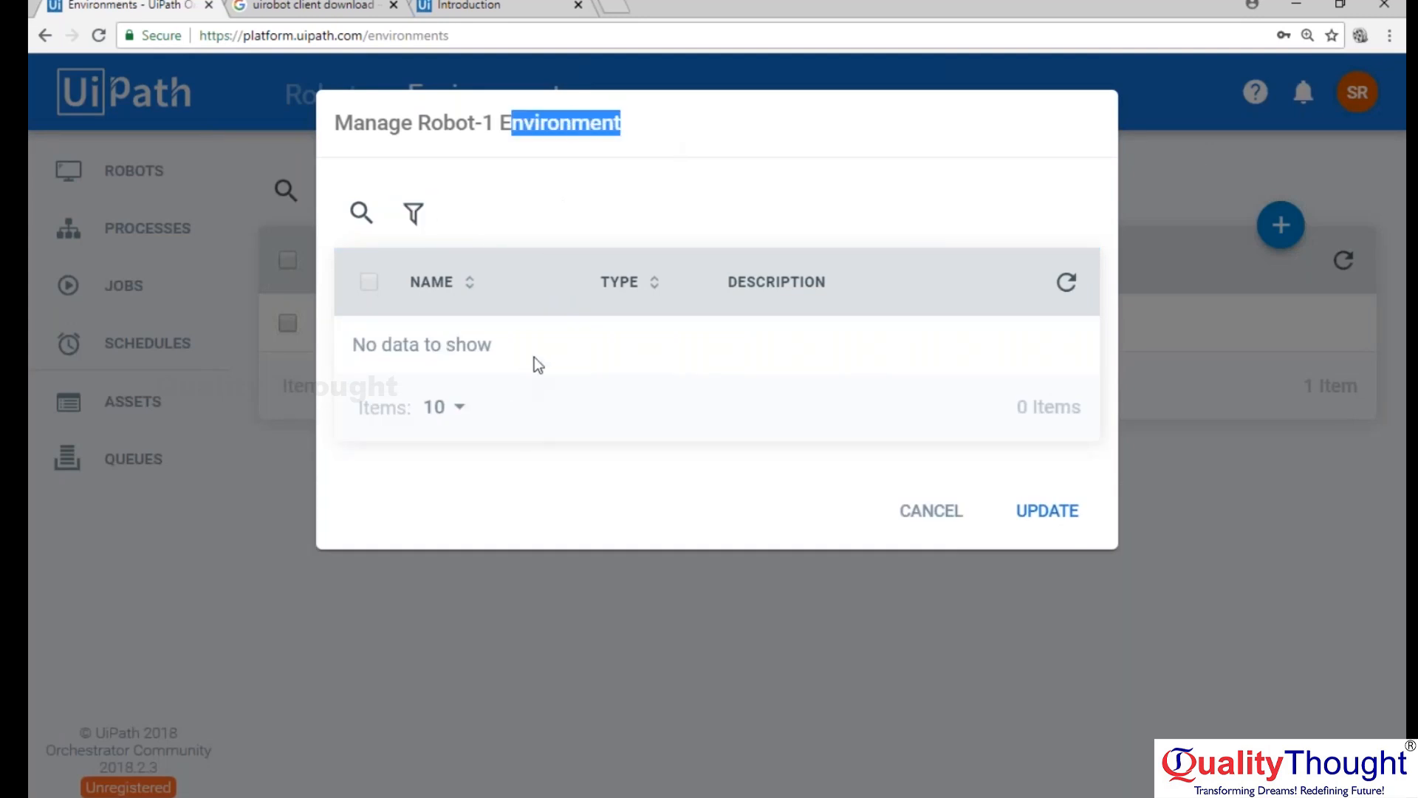
click(534, 356)
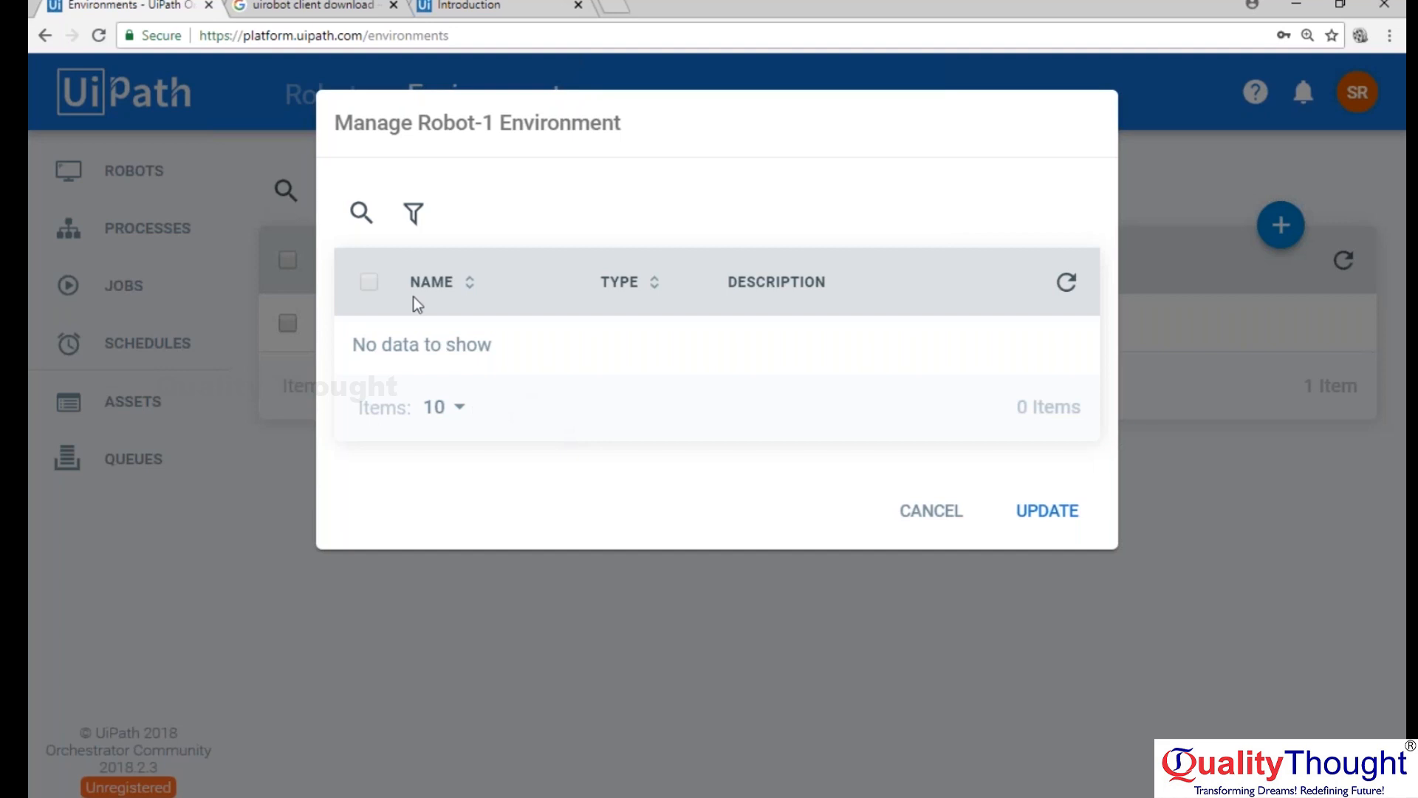
click(1023, 507)
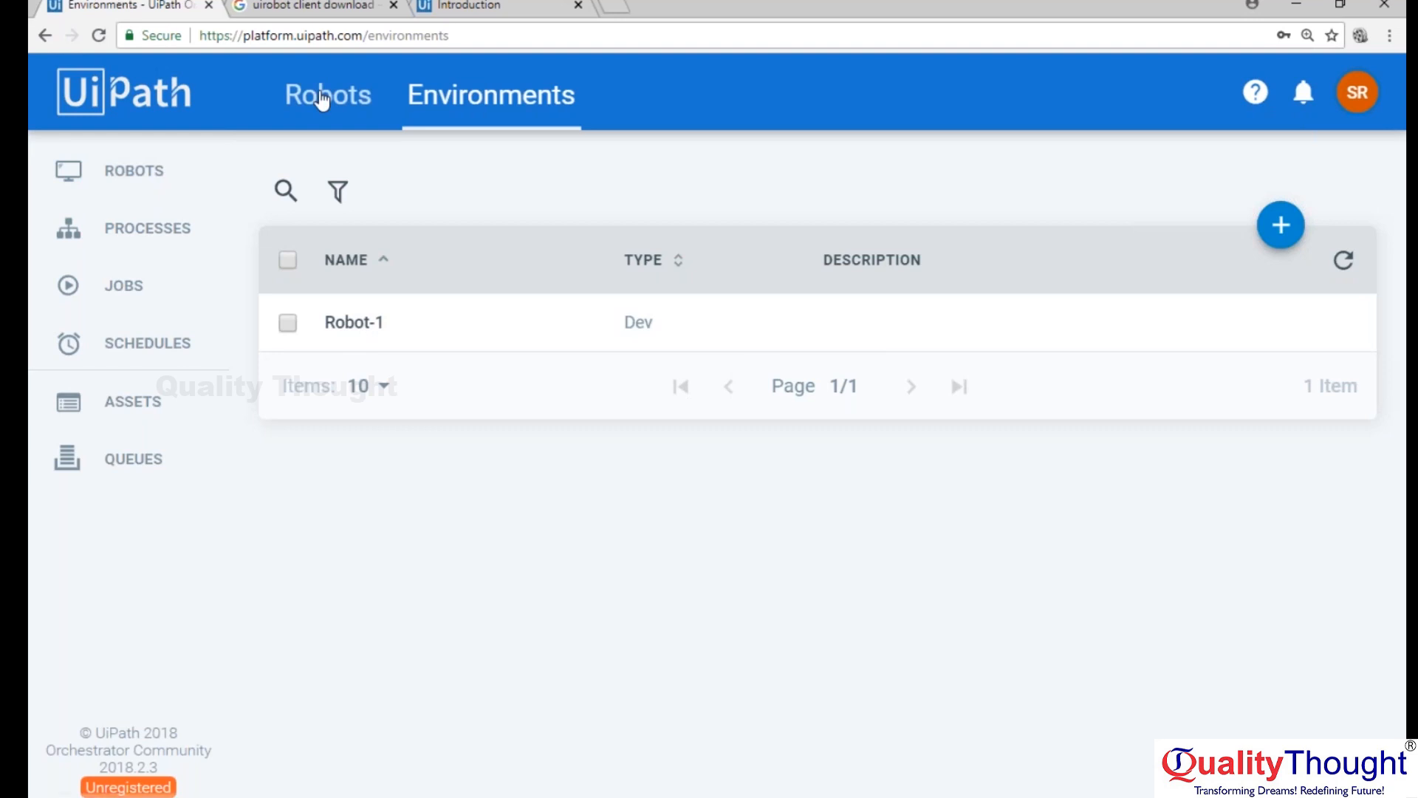
Look over the Processes and Jobs pages in Orchestrator.
click(111, 229)
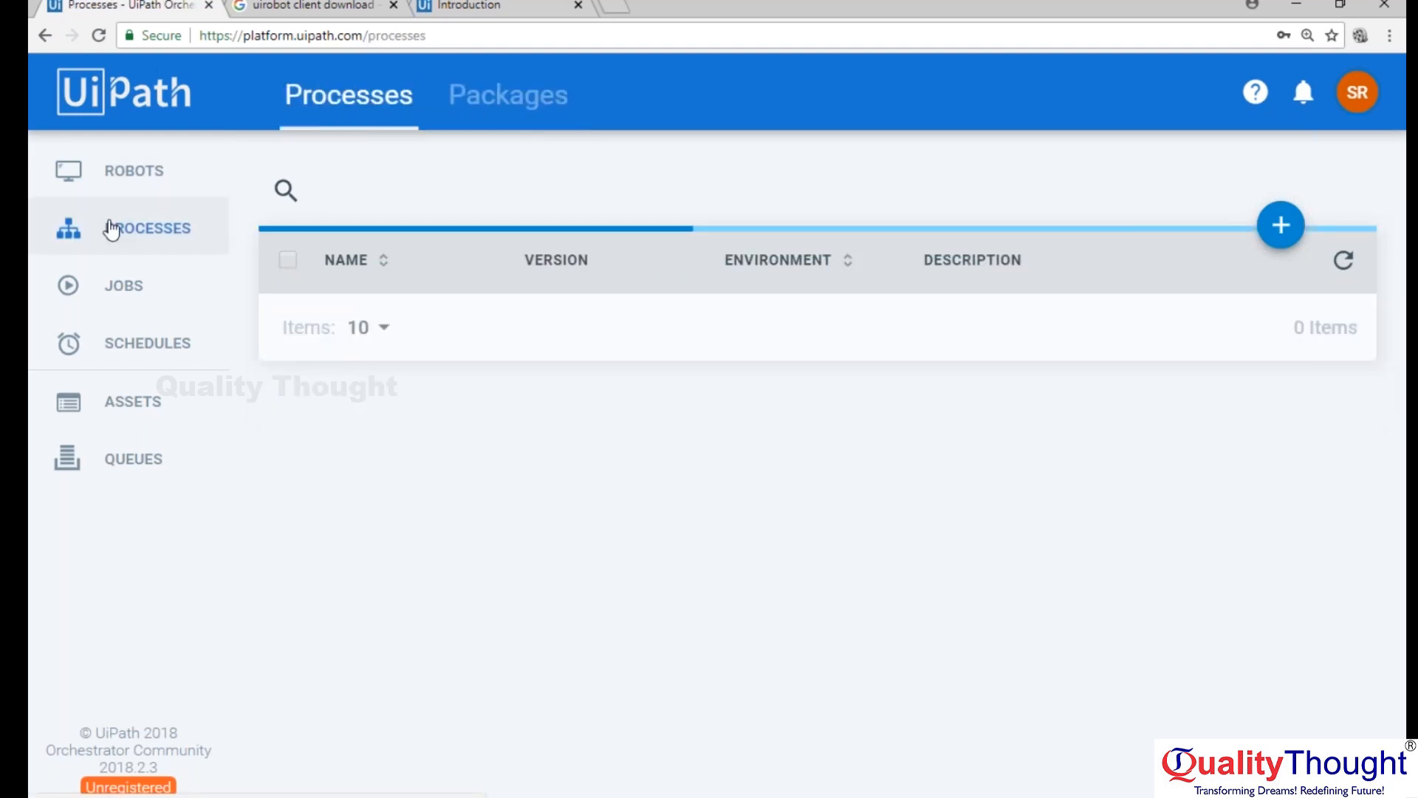
click(114, 277)
click(113, 240)
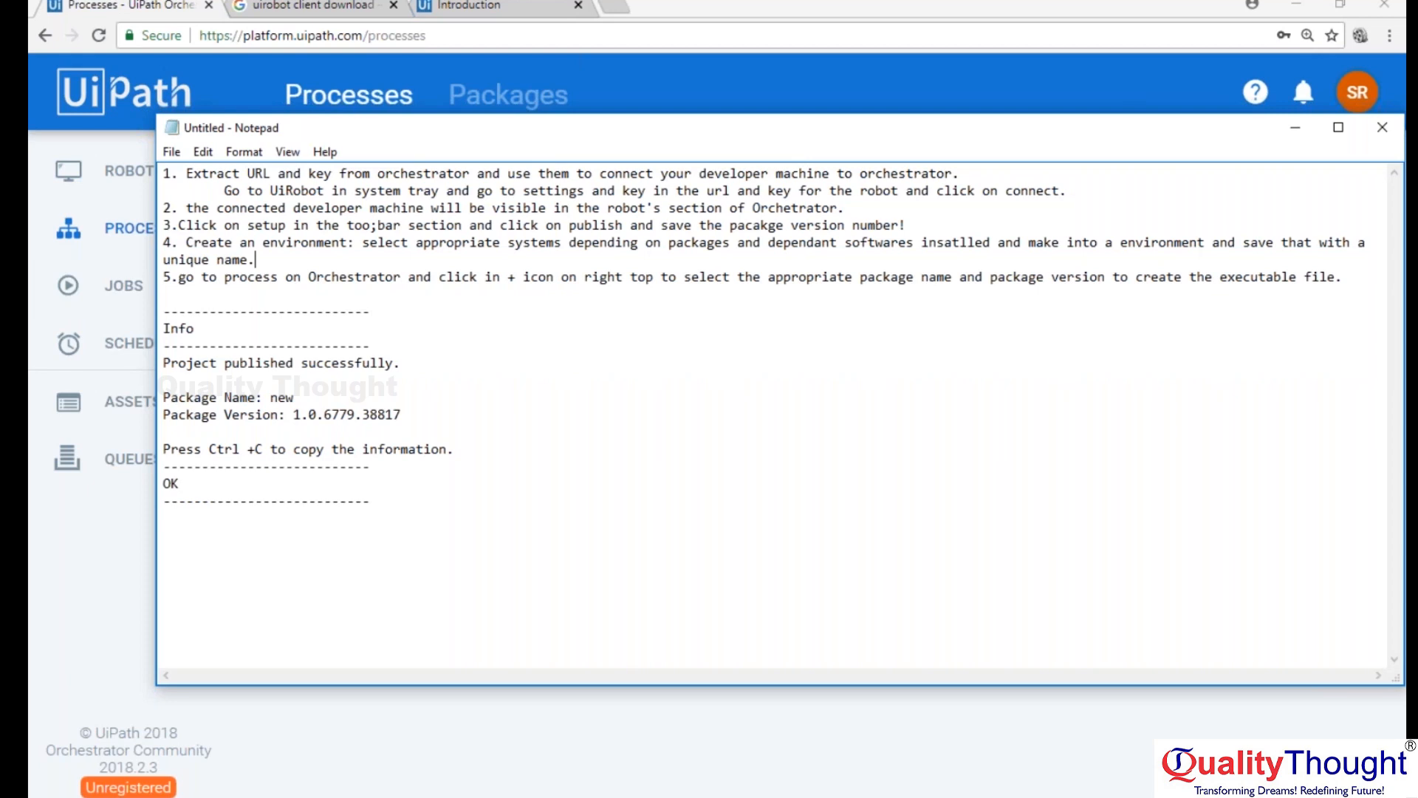
Switch to Notepad and add below note 5: 6. run these published codes ("Process") in a system.
click(1342, 276)
key(Return)
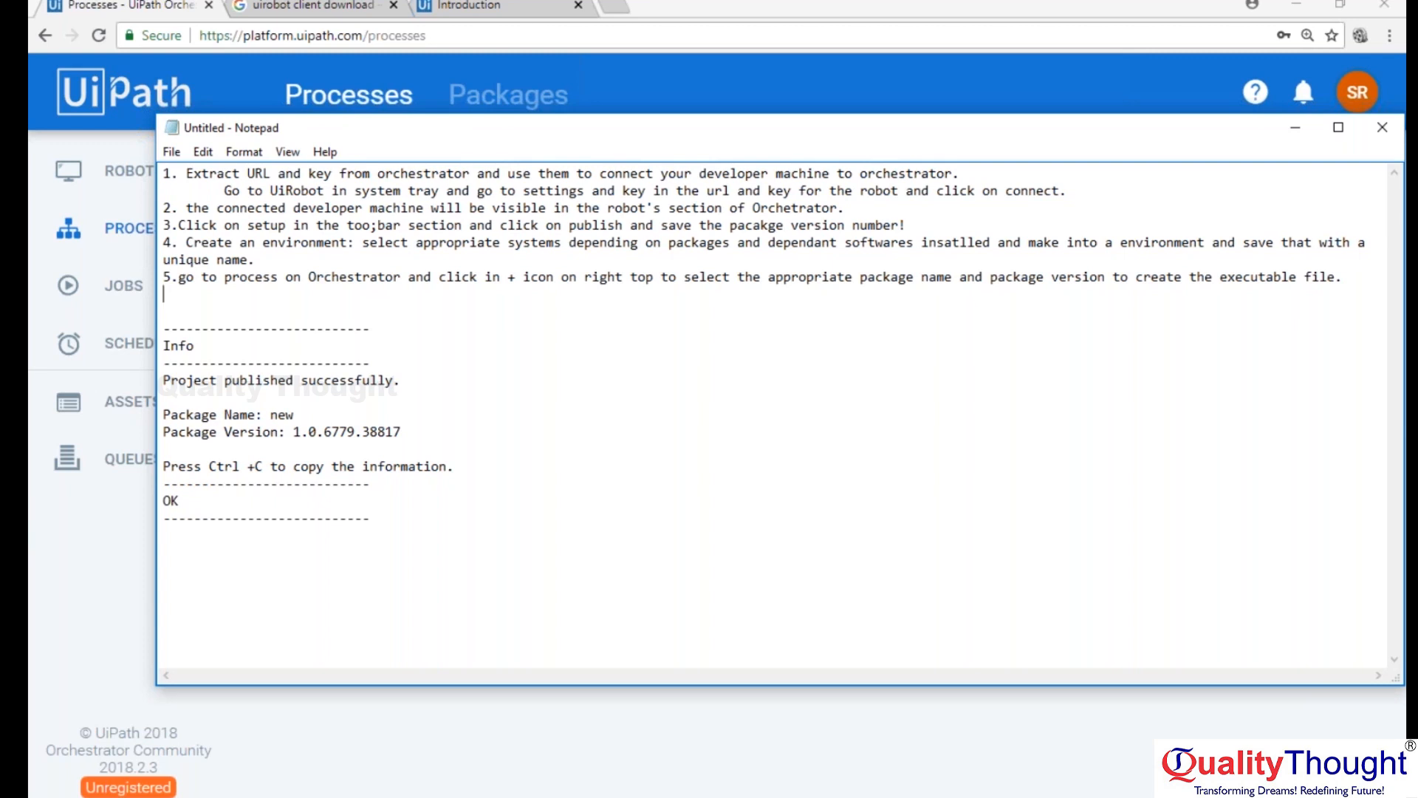
text(6. run these published codes )
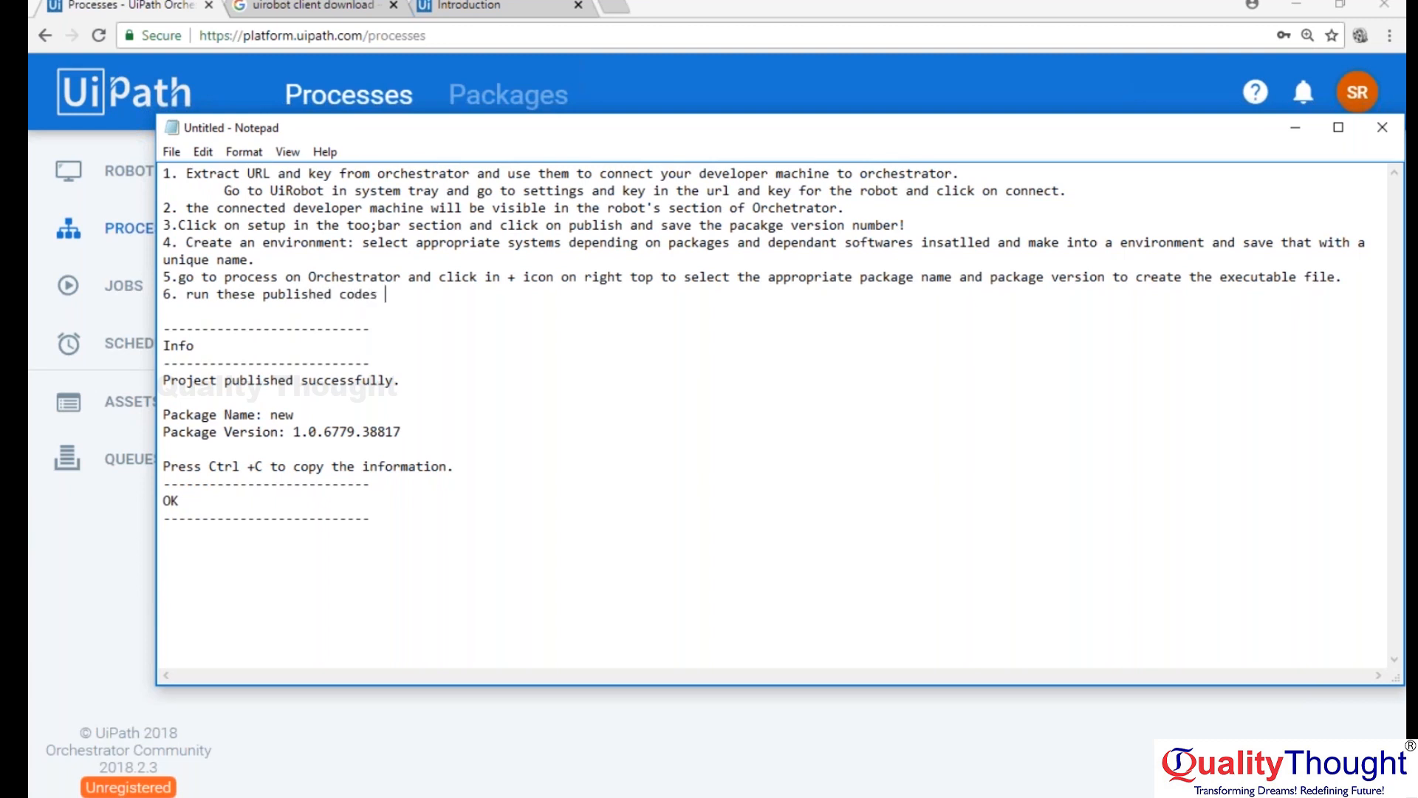
text(("Process") in a system)
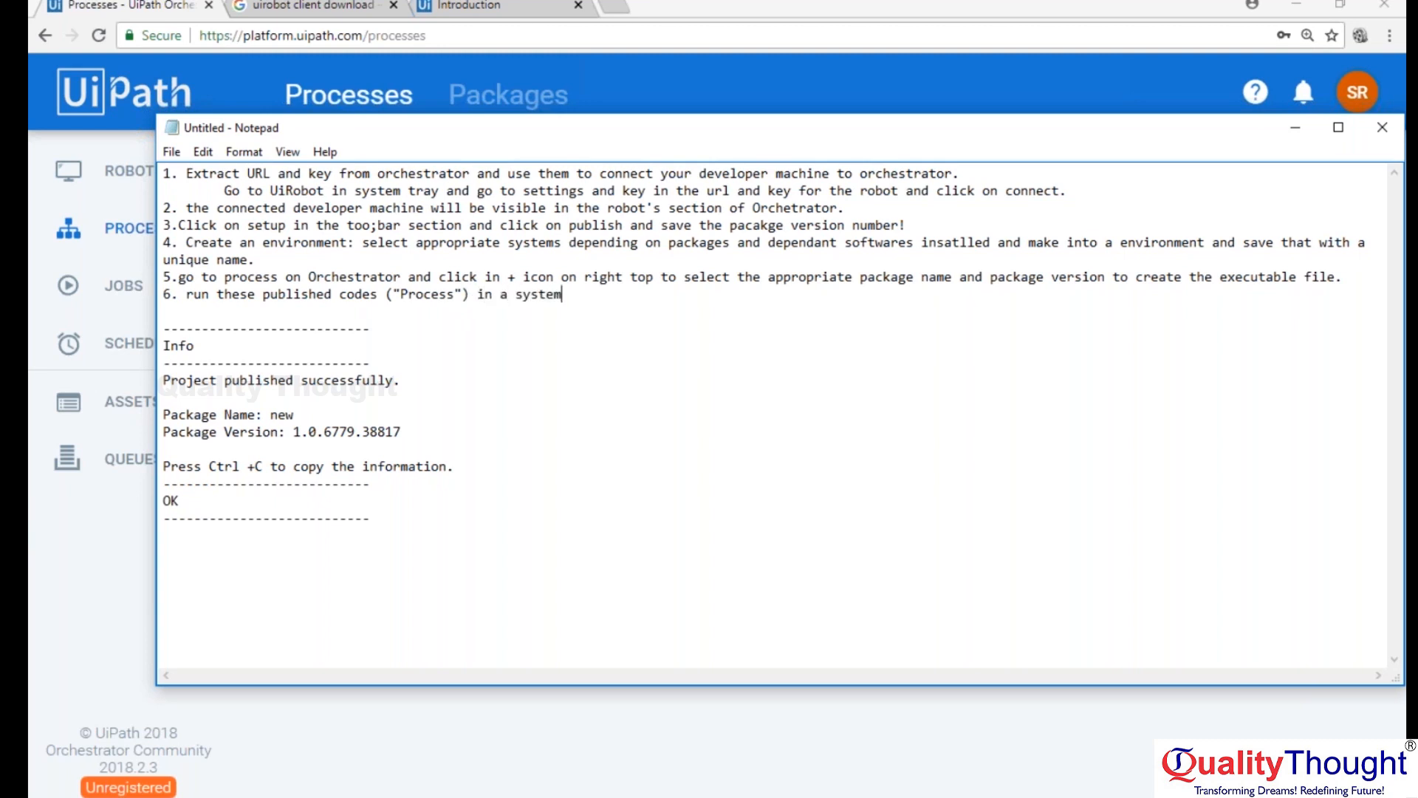
text(connect)
Reword the end of note 6 to read: connected system ("Robot").
key(BackSpace)
key(BackSpace)
key(BackSpace)
key(BackSpace)
key(BackSpace)
key(BackSpace)
key(BackSpace)
key(BackSpace)
key(BackSpace)
key(BackSpace)
key(BackSpace)
key(BackSpace)
key(BackSpace)
text(connected system ("Rob)
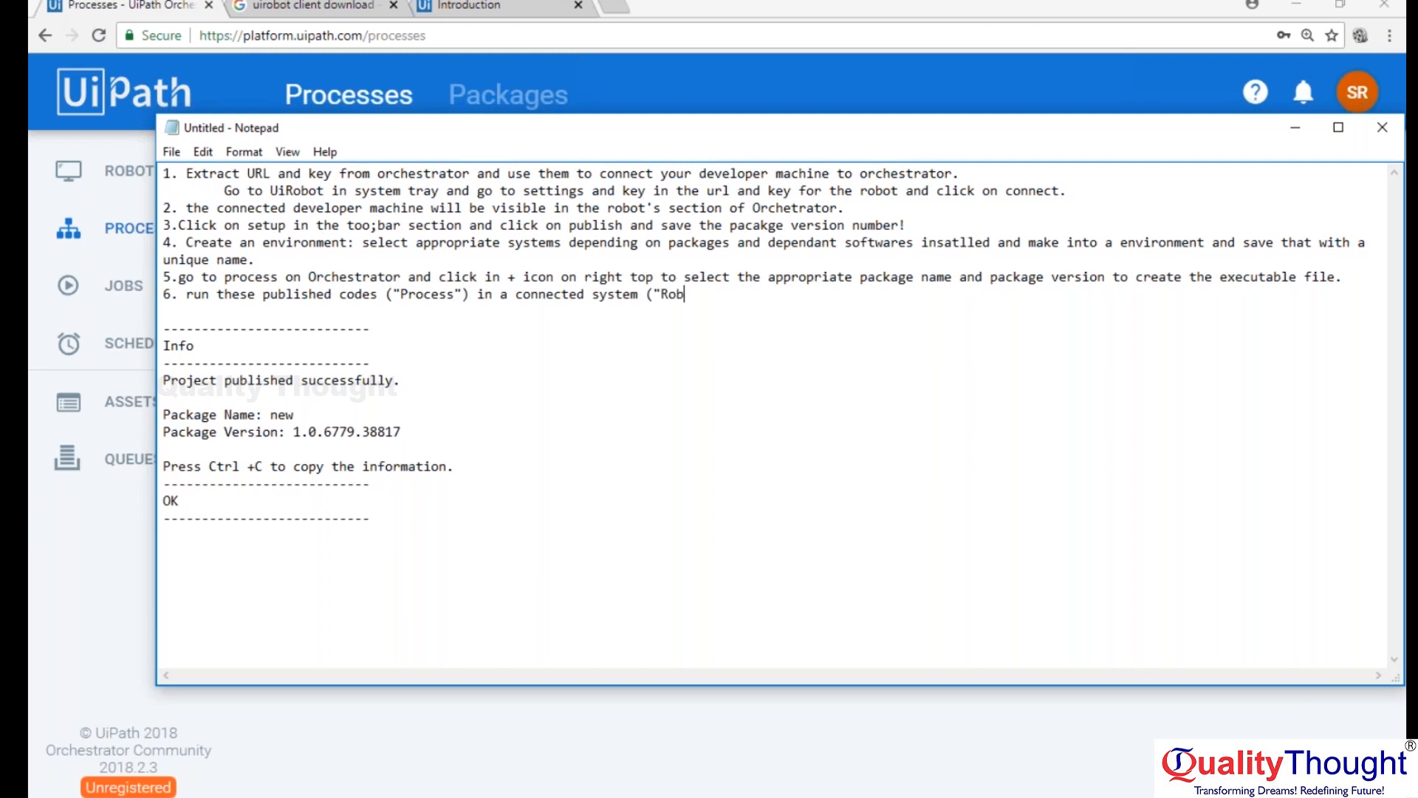
text(ot") through "Jobs")
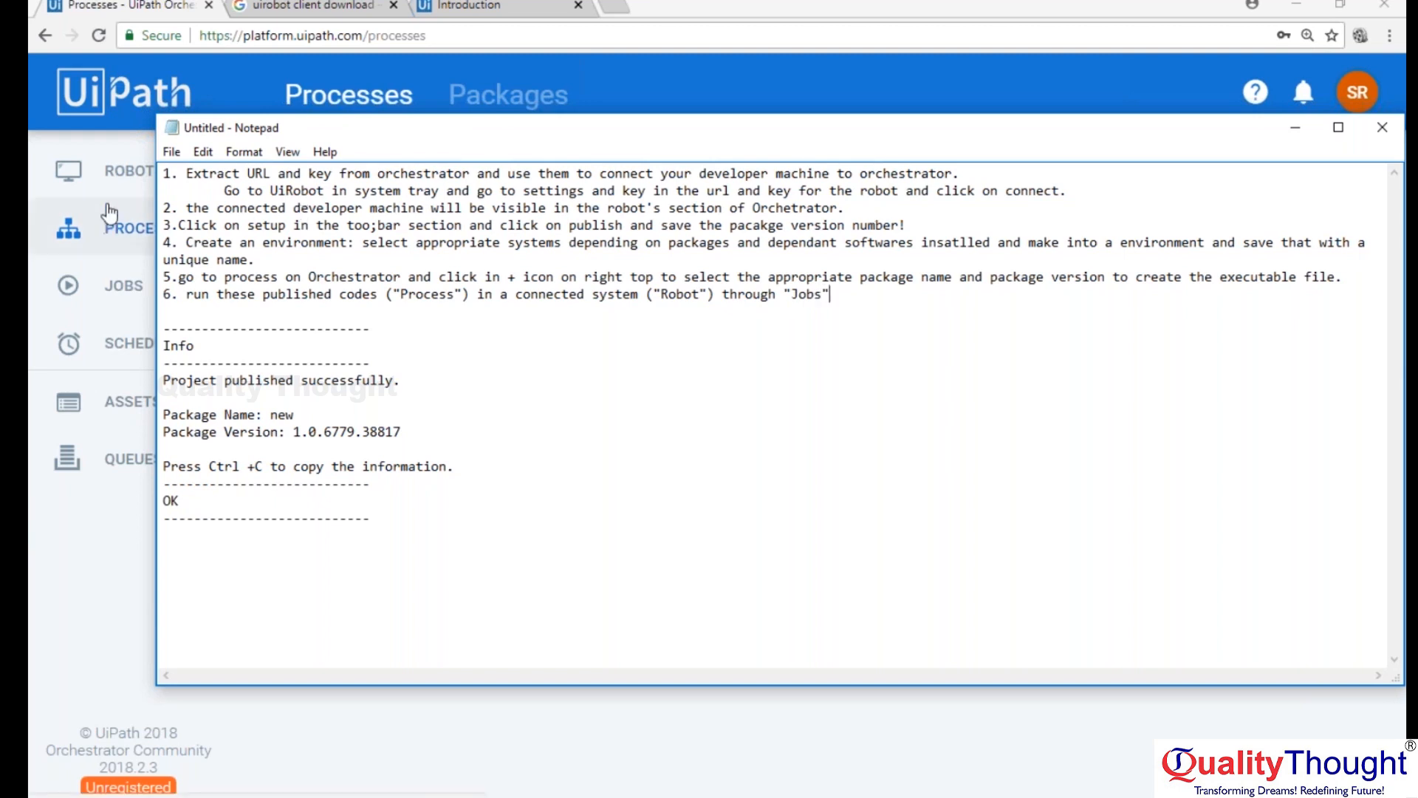
Highlight the words "Process" and "Robot" in note 6 to point them out.
drag(264, 294, 462, 294)
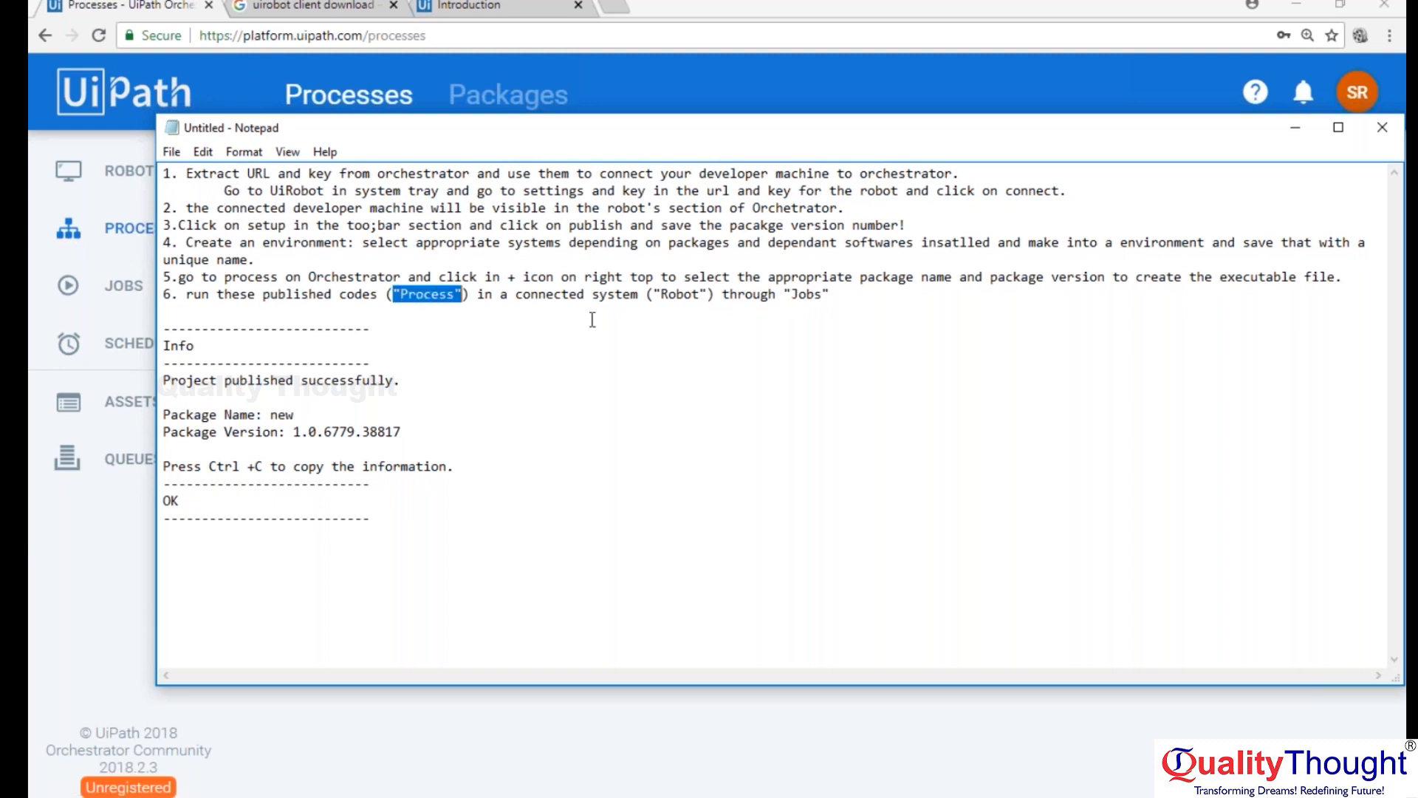
click(658, 294)
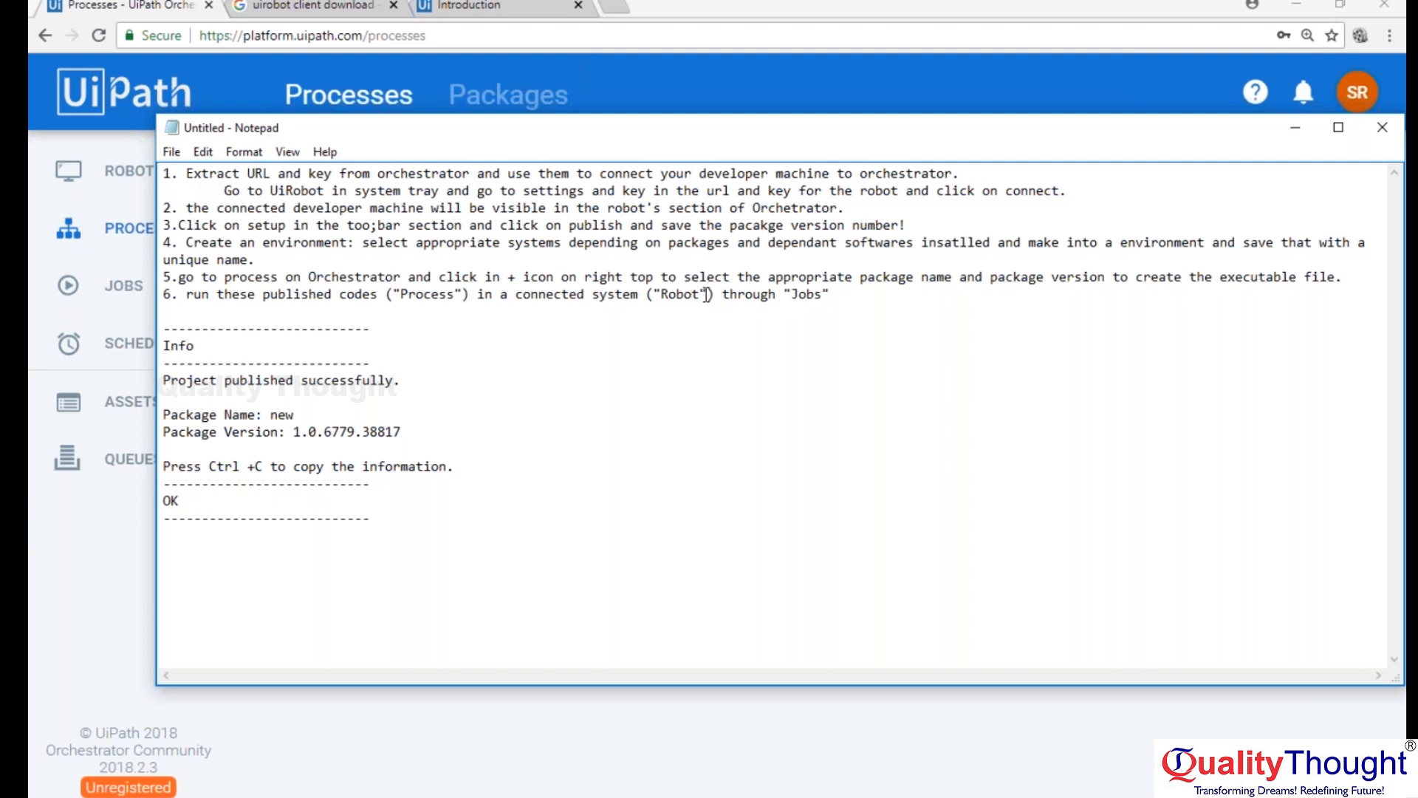
drag(699, 293, 669, 294)
drag(400, 294, 453, 293)
click(662, 294)
drag(668, 294, 693, 294)
Complete note 6 with the words "using environments.".
click(849, 295)
text(using environments.)
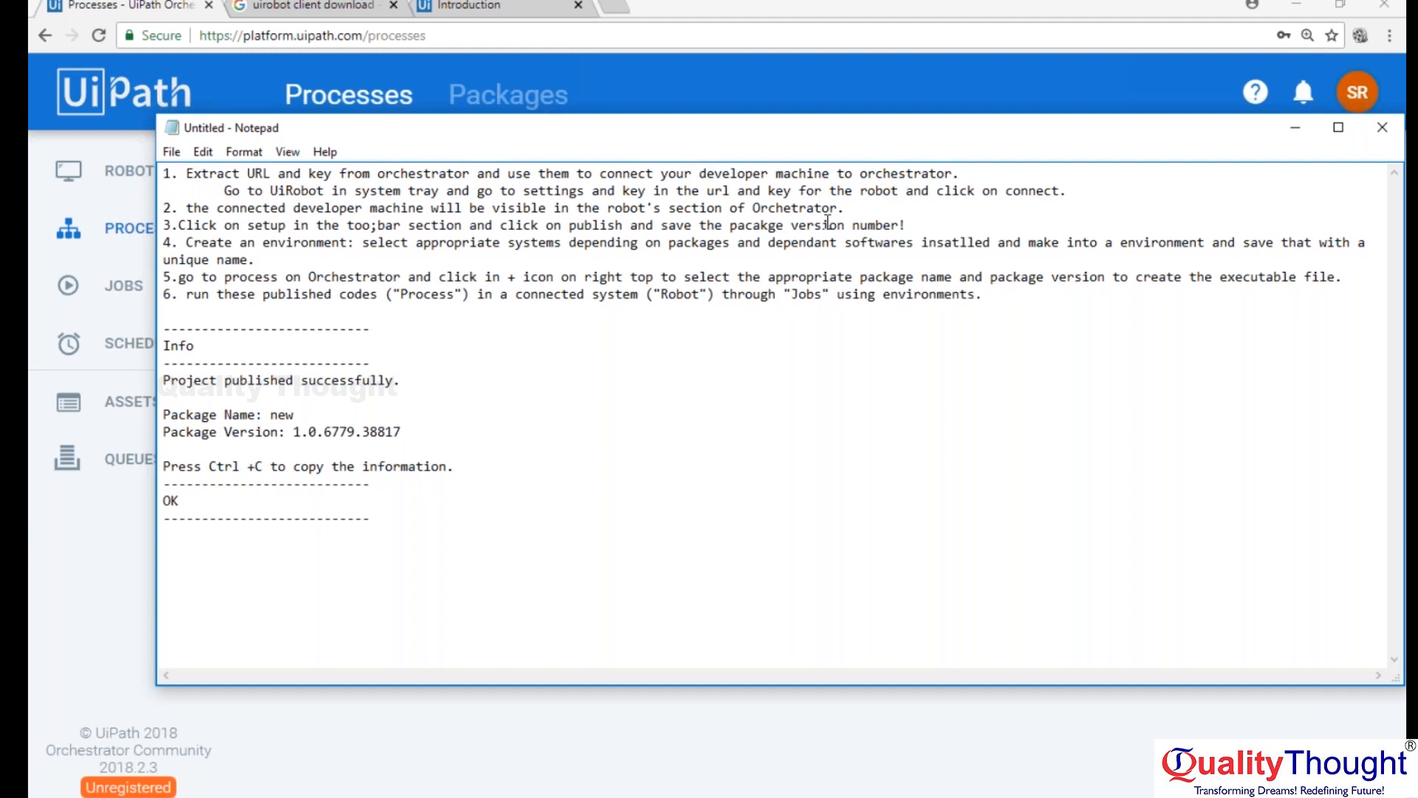
Switch to Orchestrator, check which processes can be selected when starting a job, cancel it and return to the Robots page.
click(342, 113)
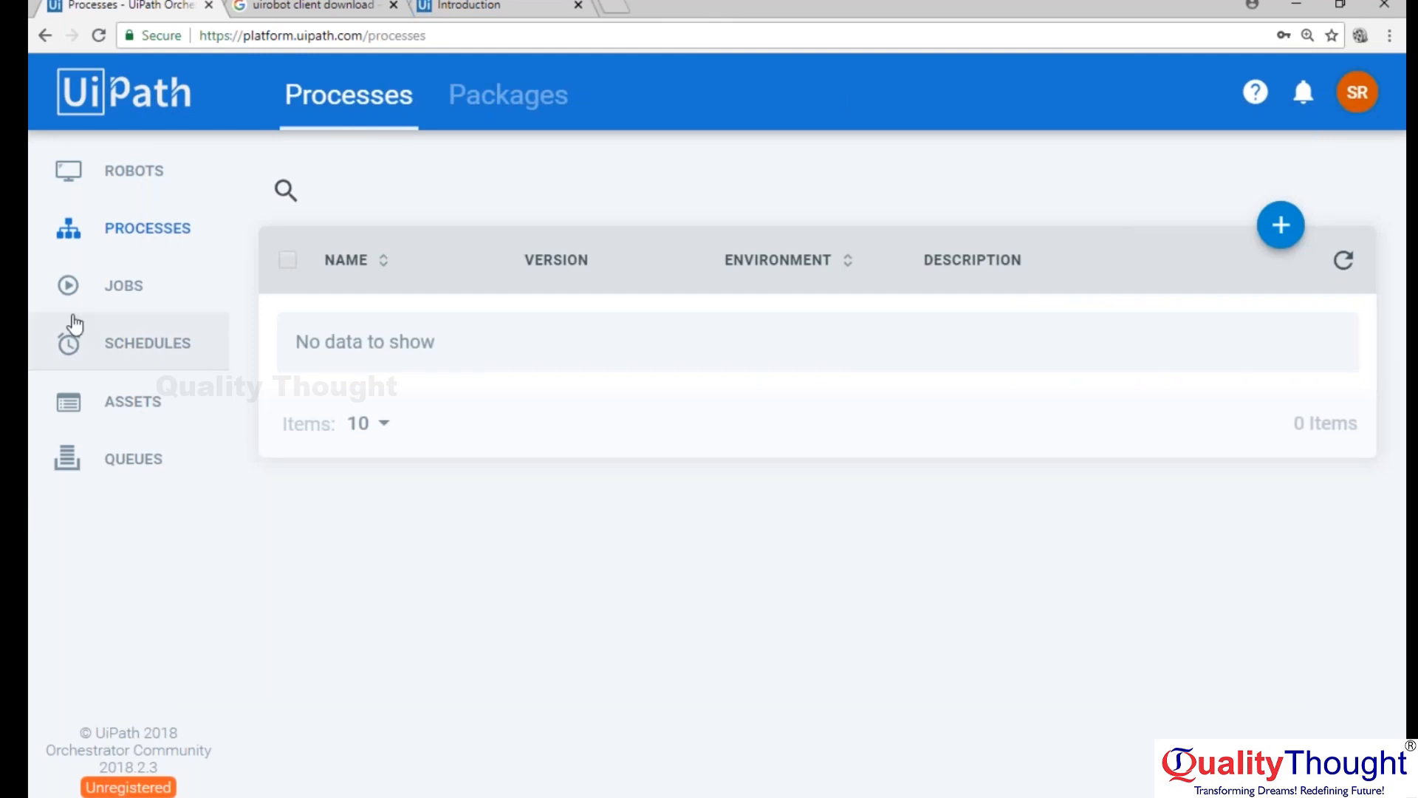
click(109, 294)
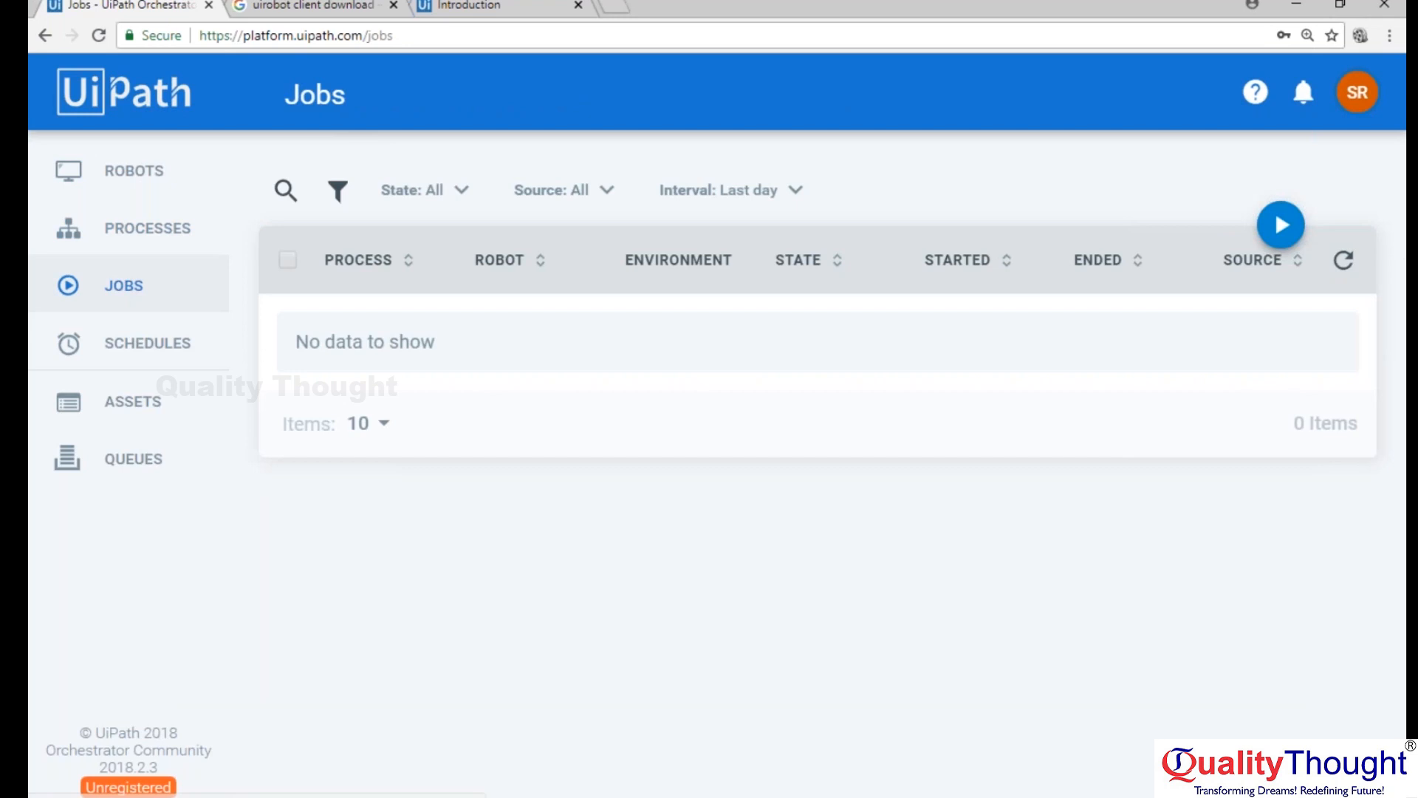
click(1281, 226)
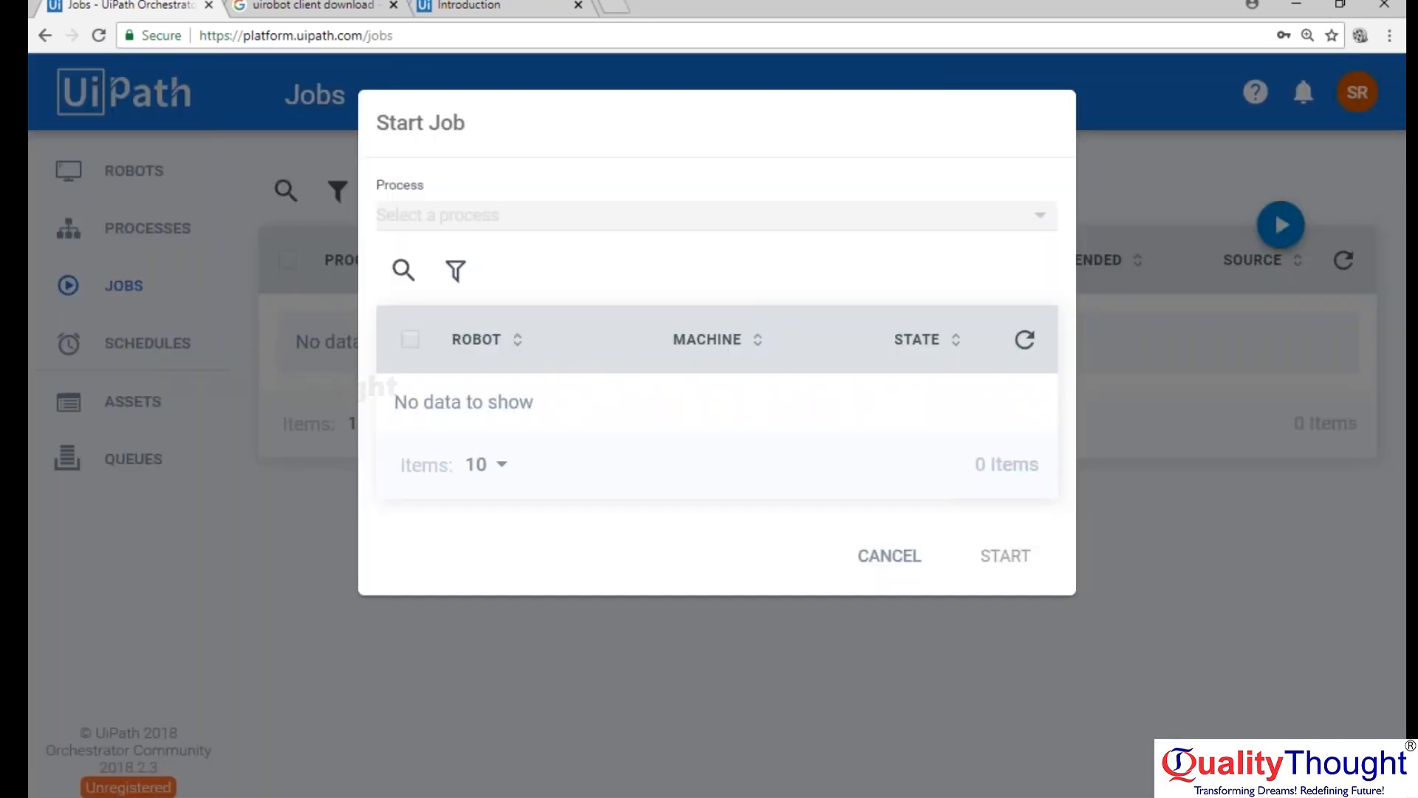
click(1036, 219)
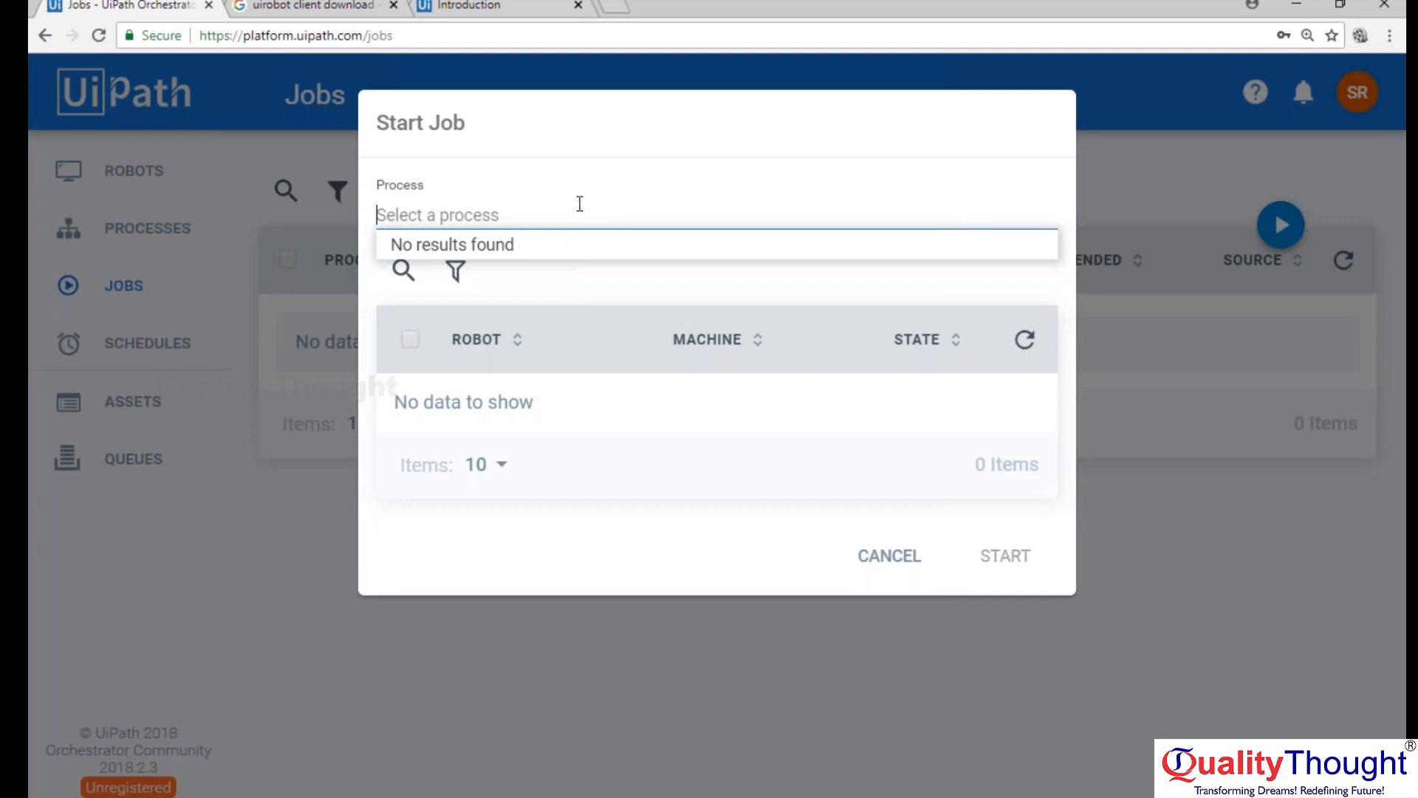
click(588, 105)
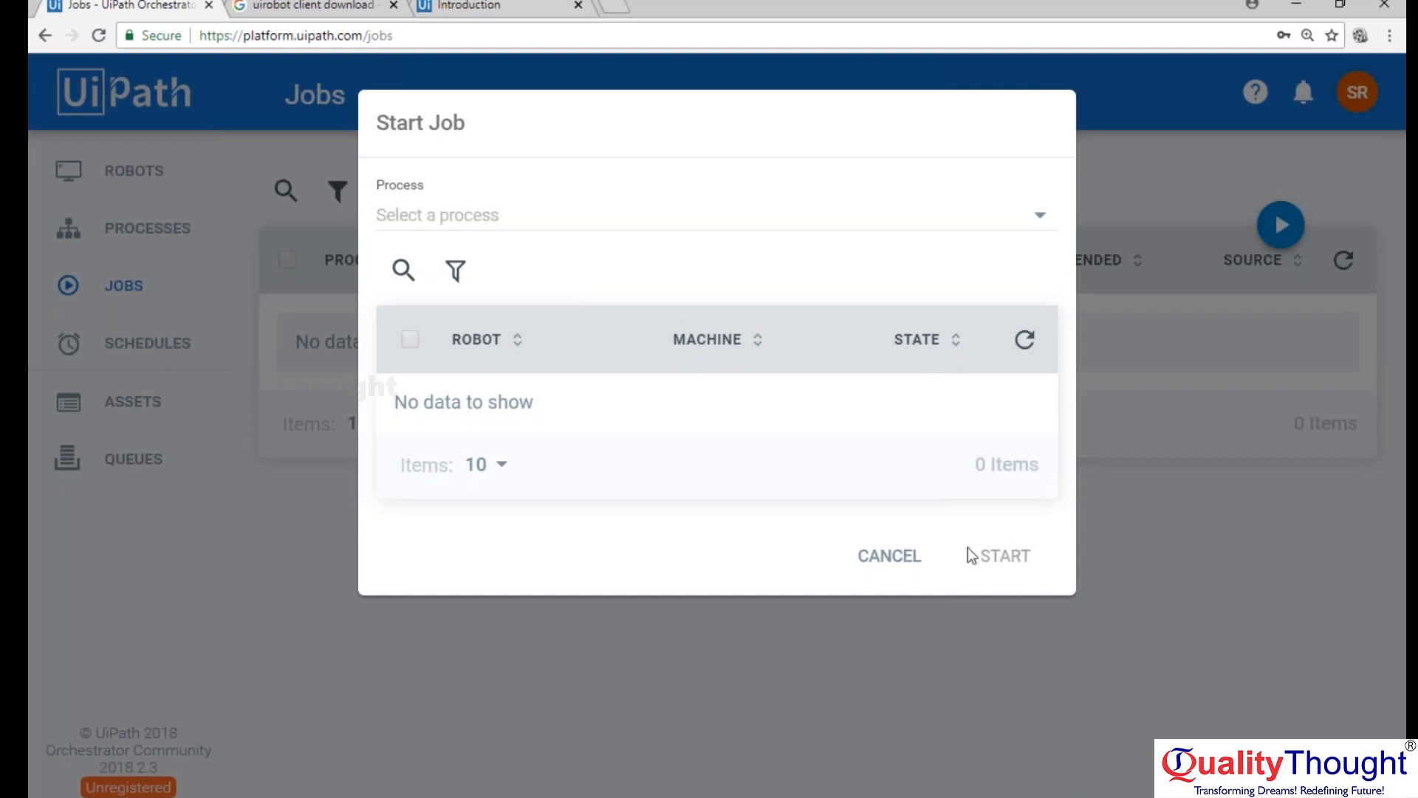
click(885, 562)
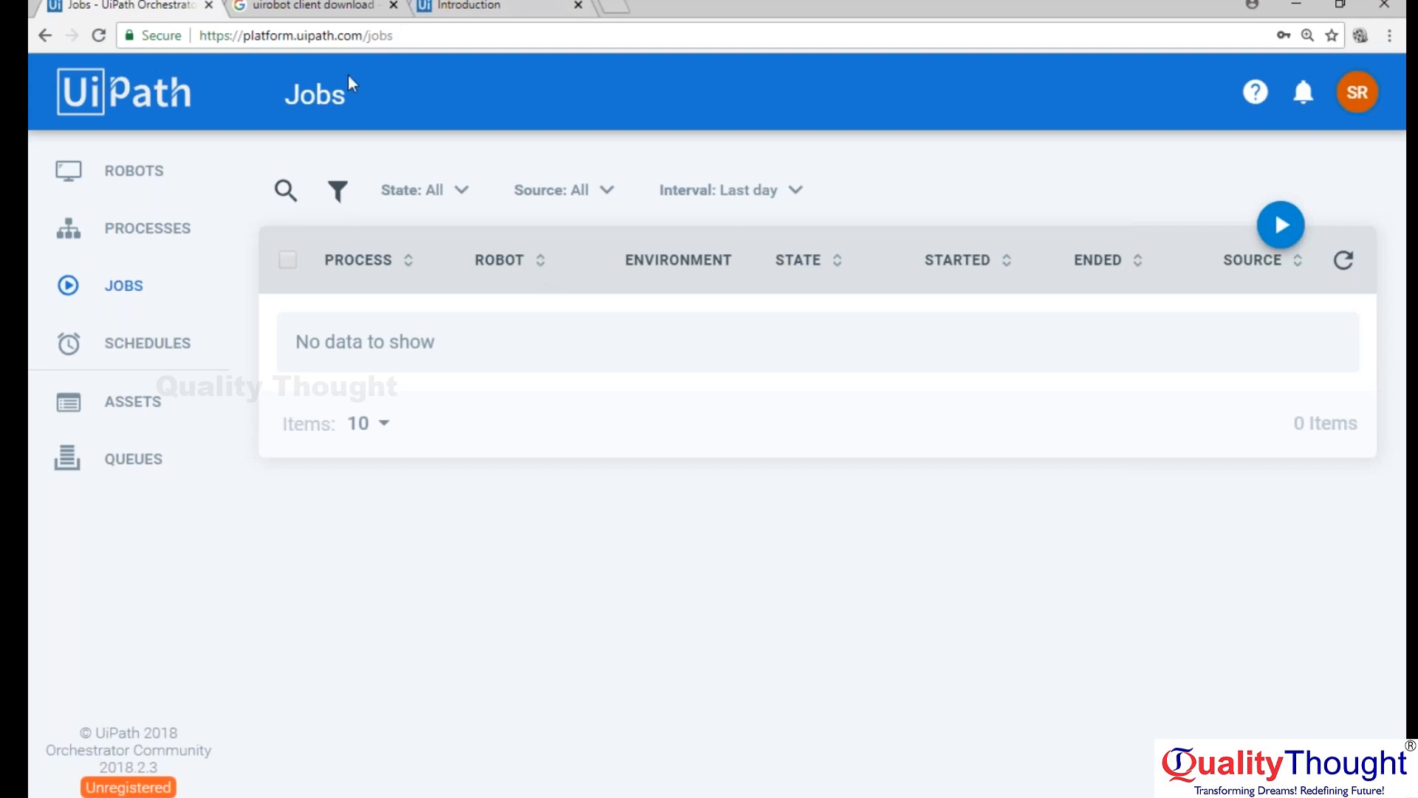
click(155, 189)
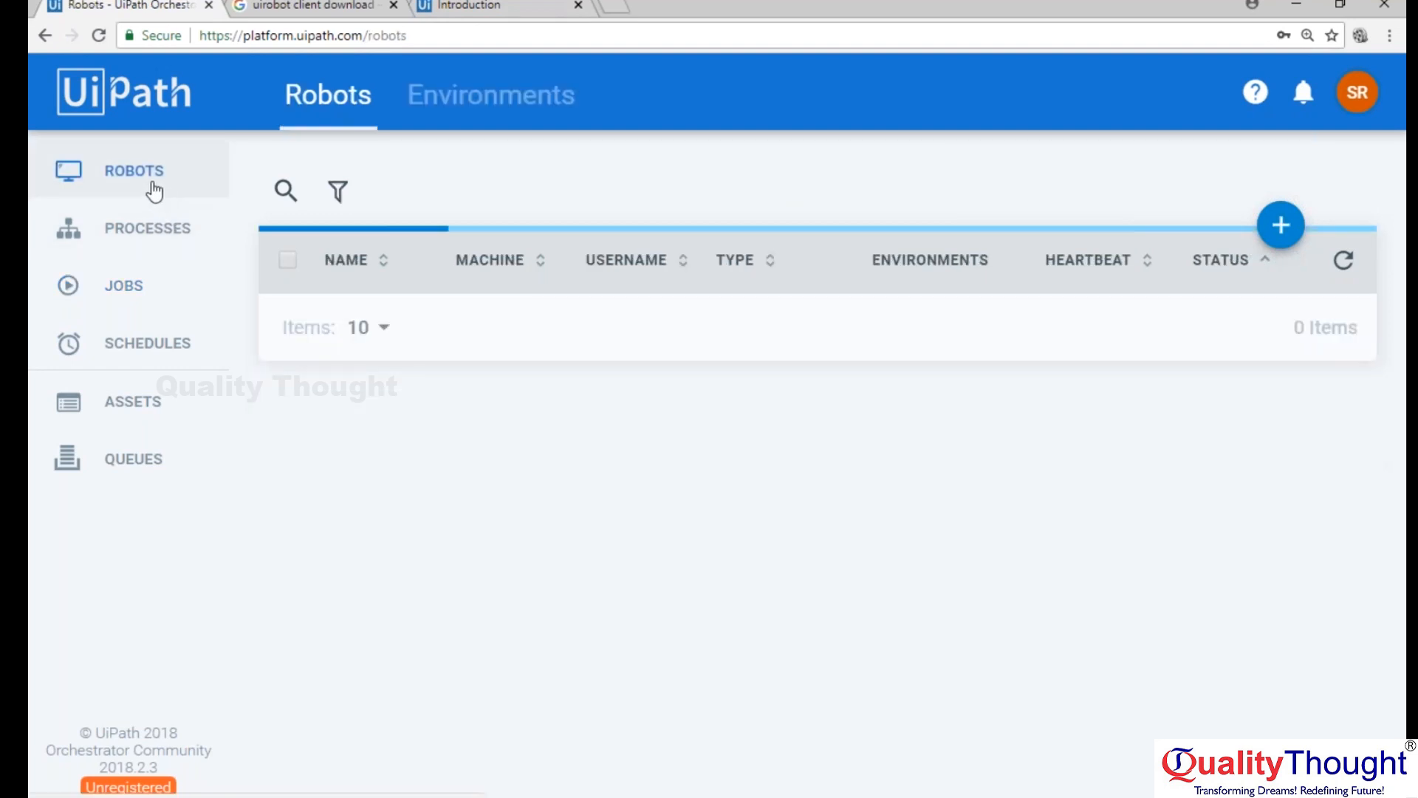
Open the form for adding a robot, point out its Domain\Username and Password fields, and cancel it.
click(1281, 225)
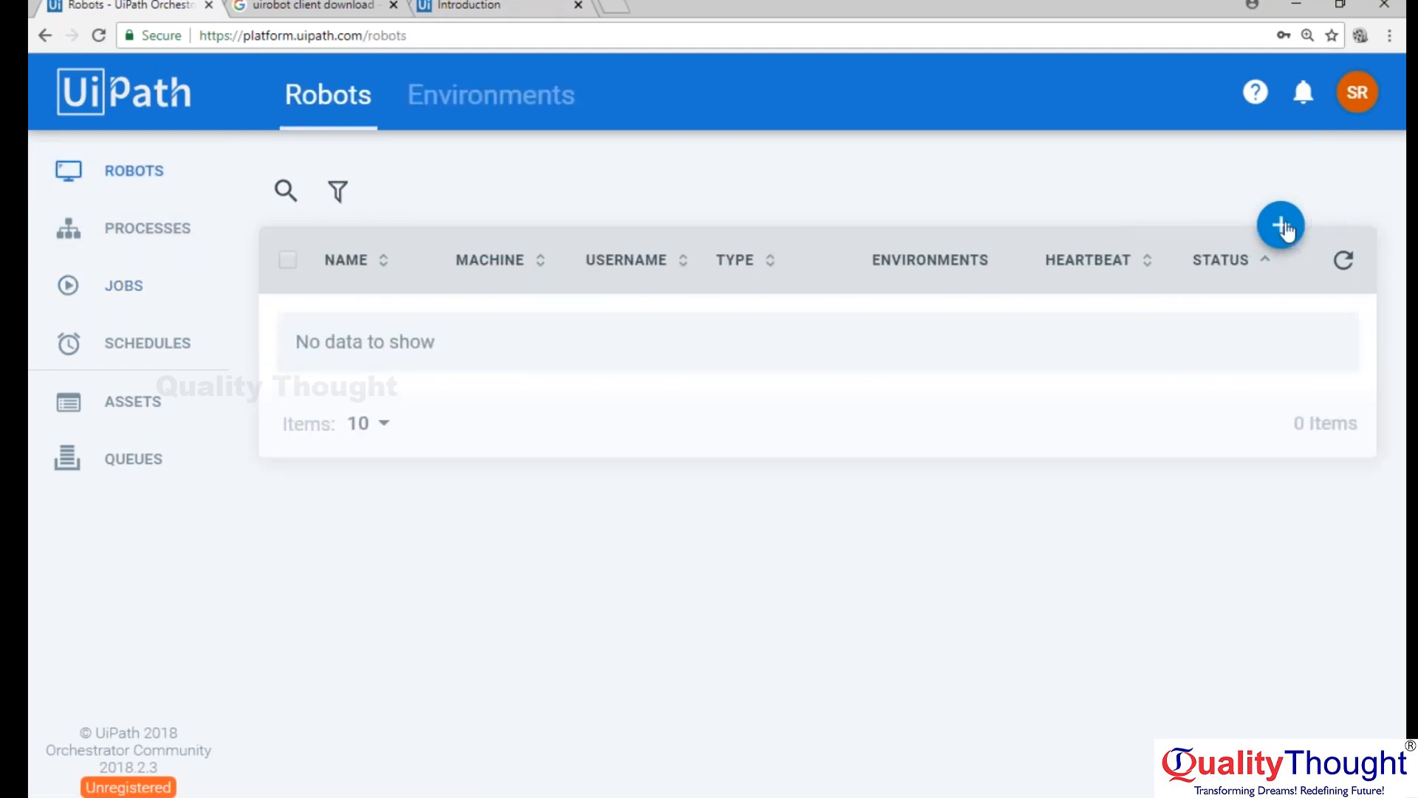
click(441, 490)
click(440, 579)
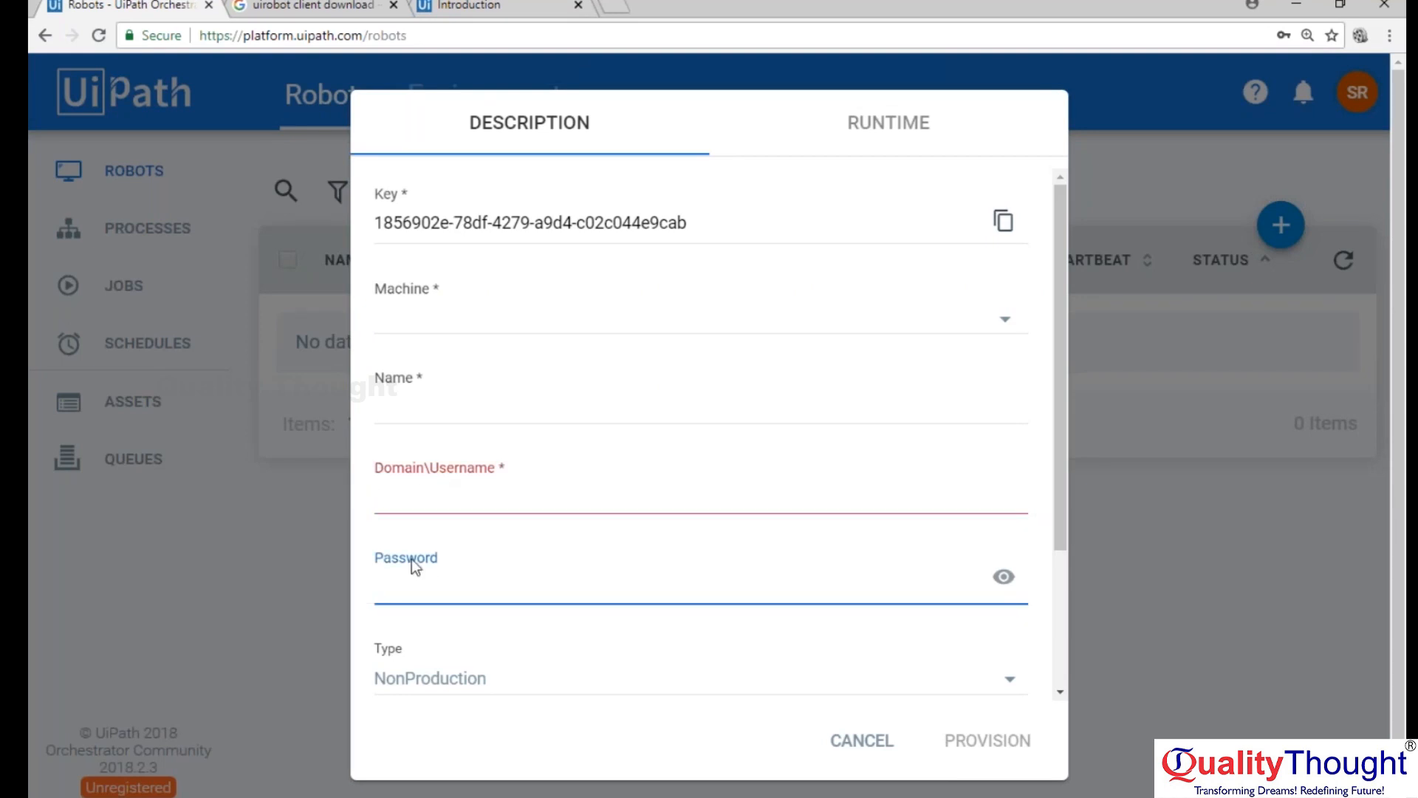
click(861, 740)
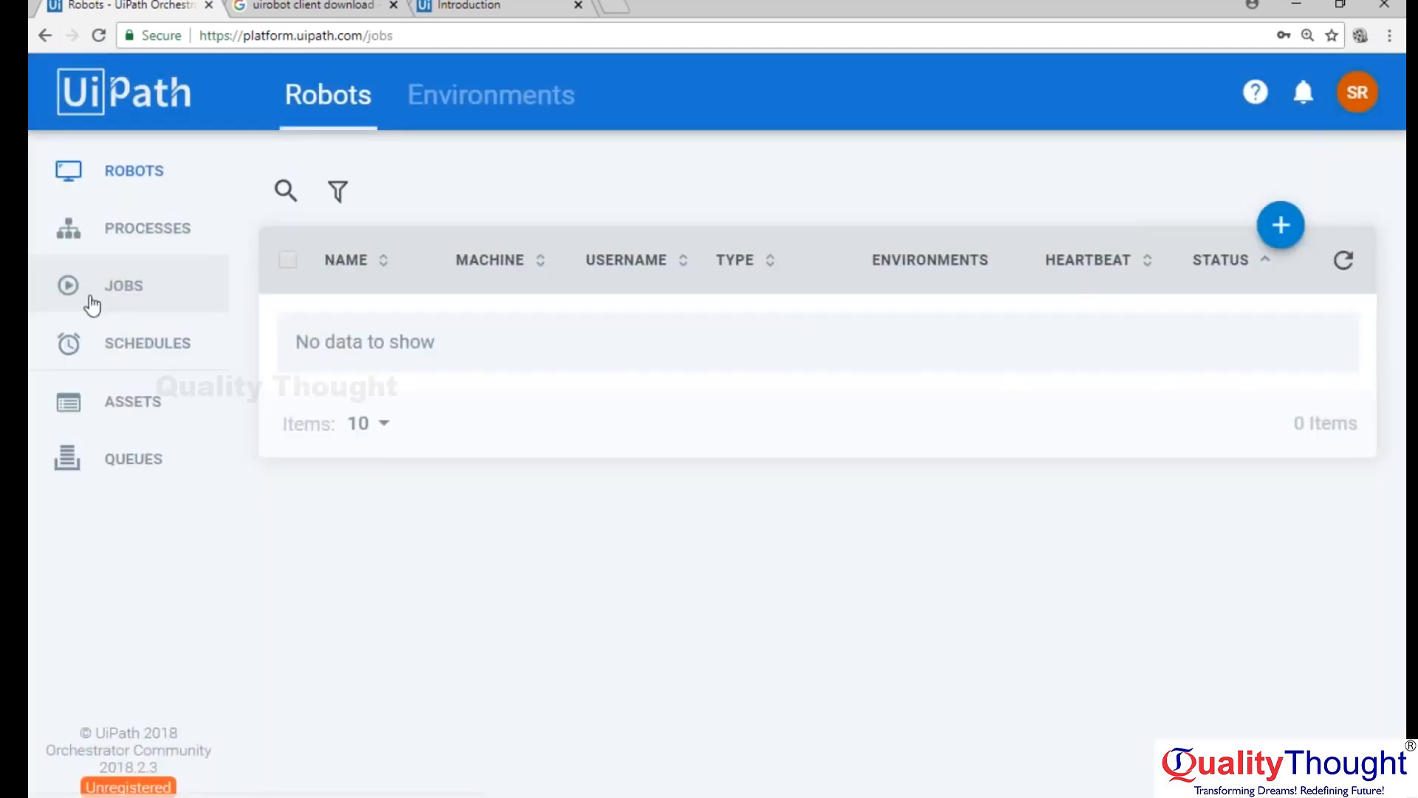
Review the Jobs, Processes and Schedules pages of Orchestrator.
click(90, 299)
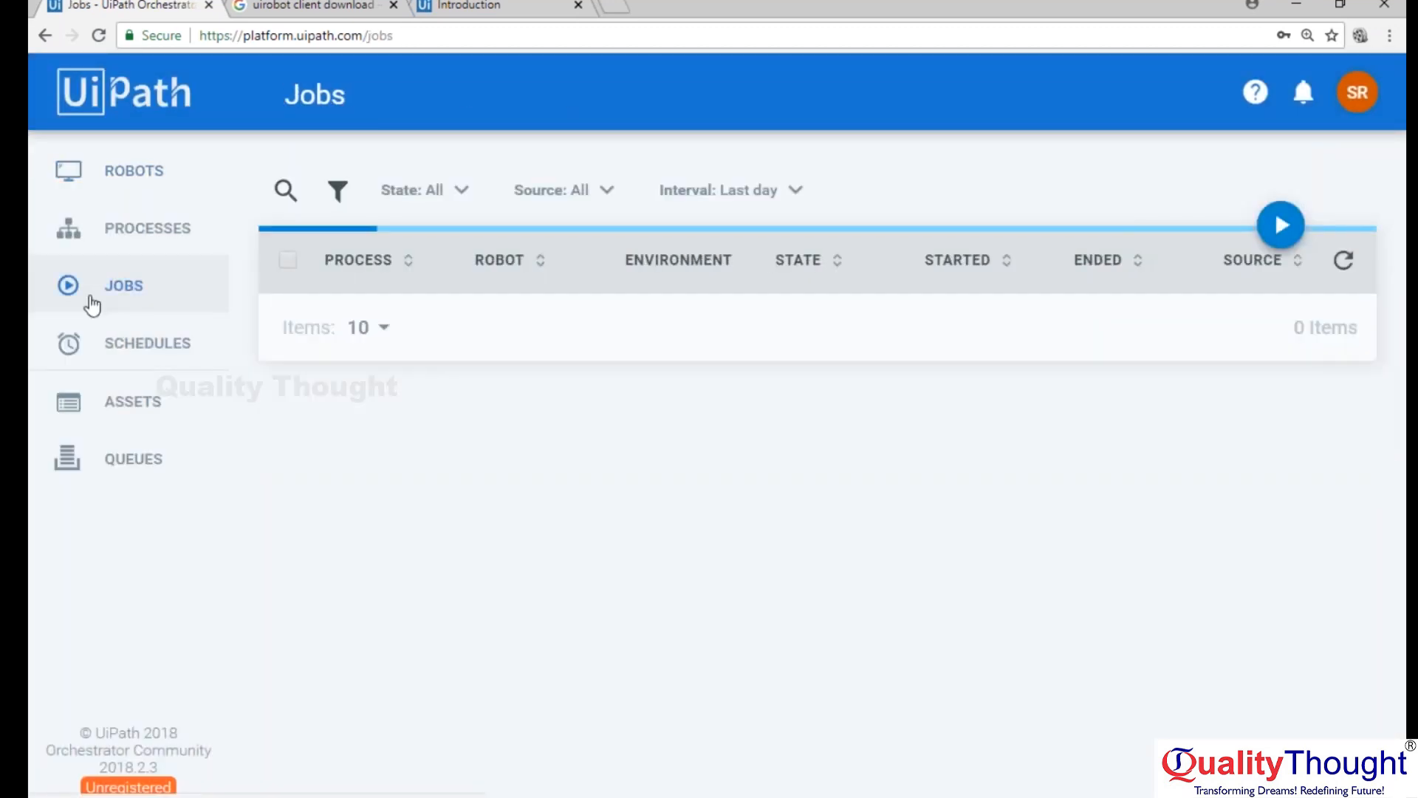
click(137, 238)
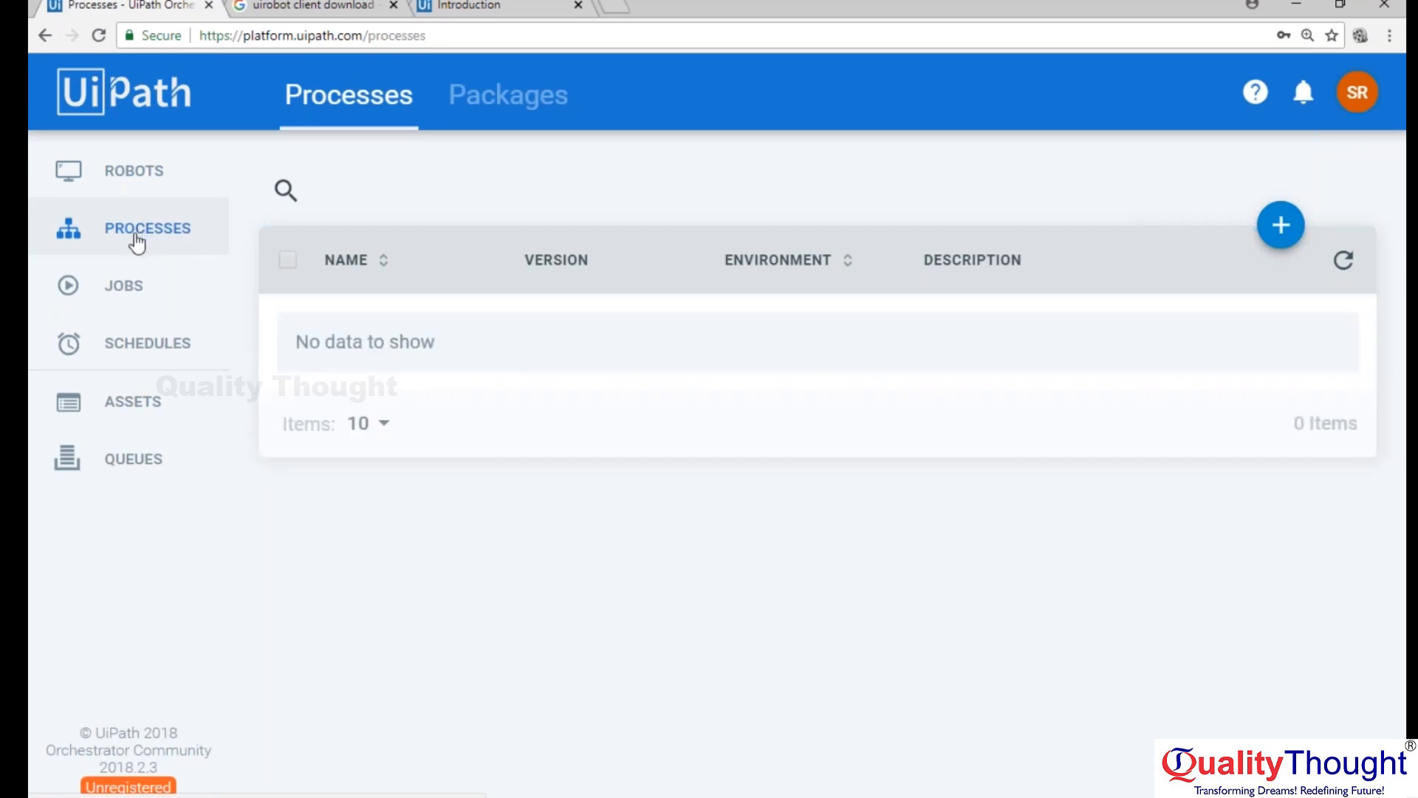
click(107, 286)
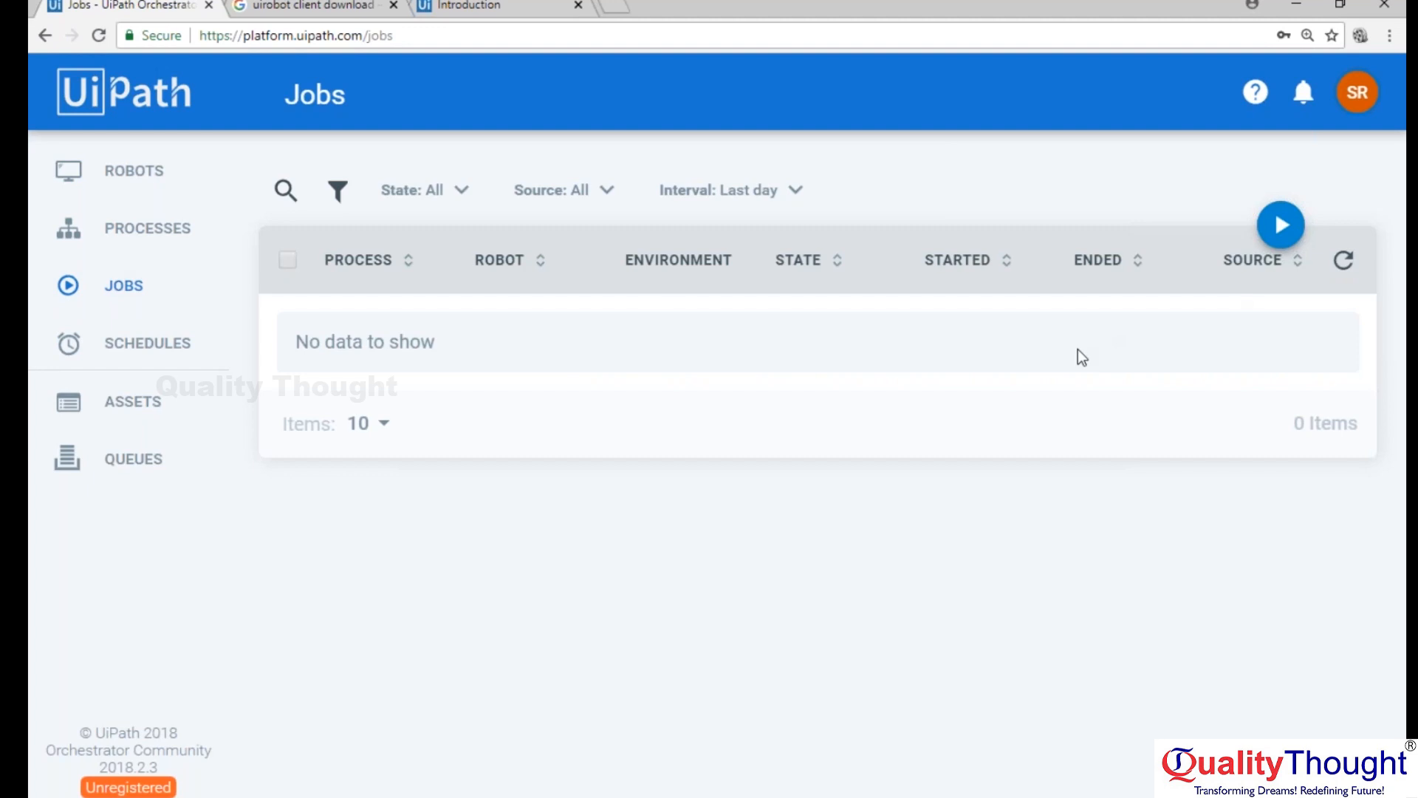
click(155, 362)
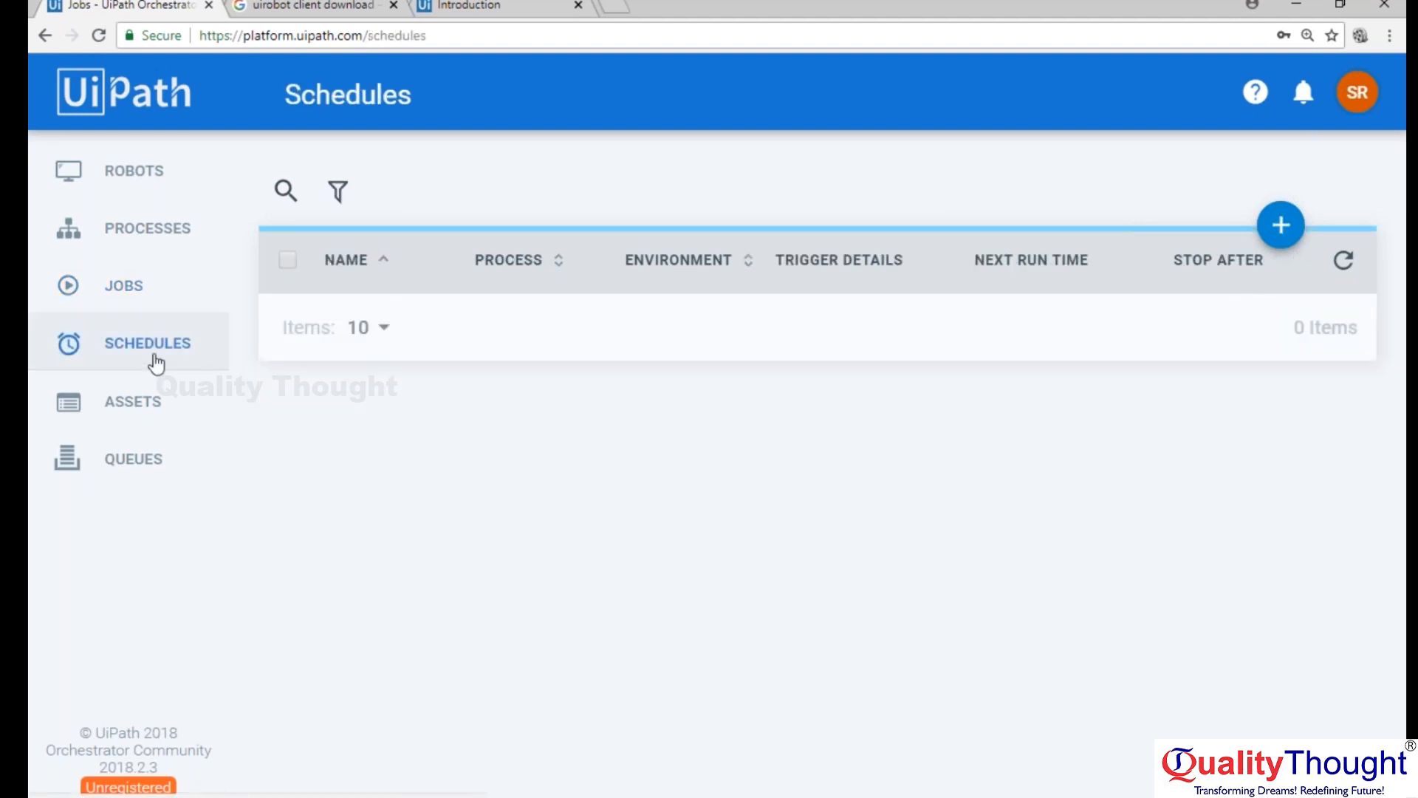
click(130, 287)
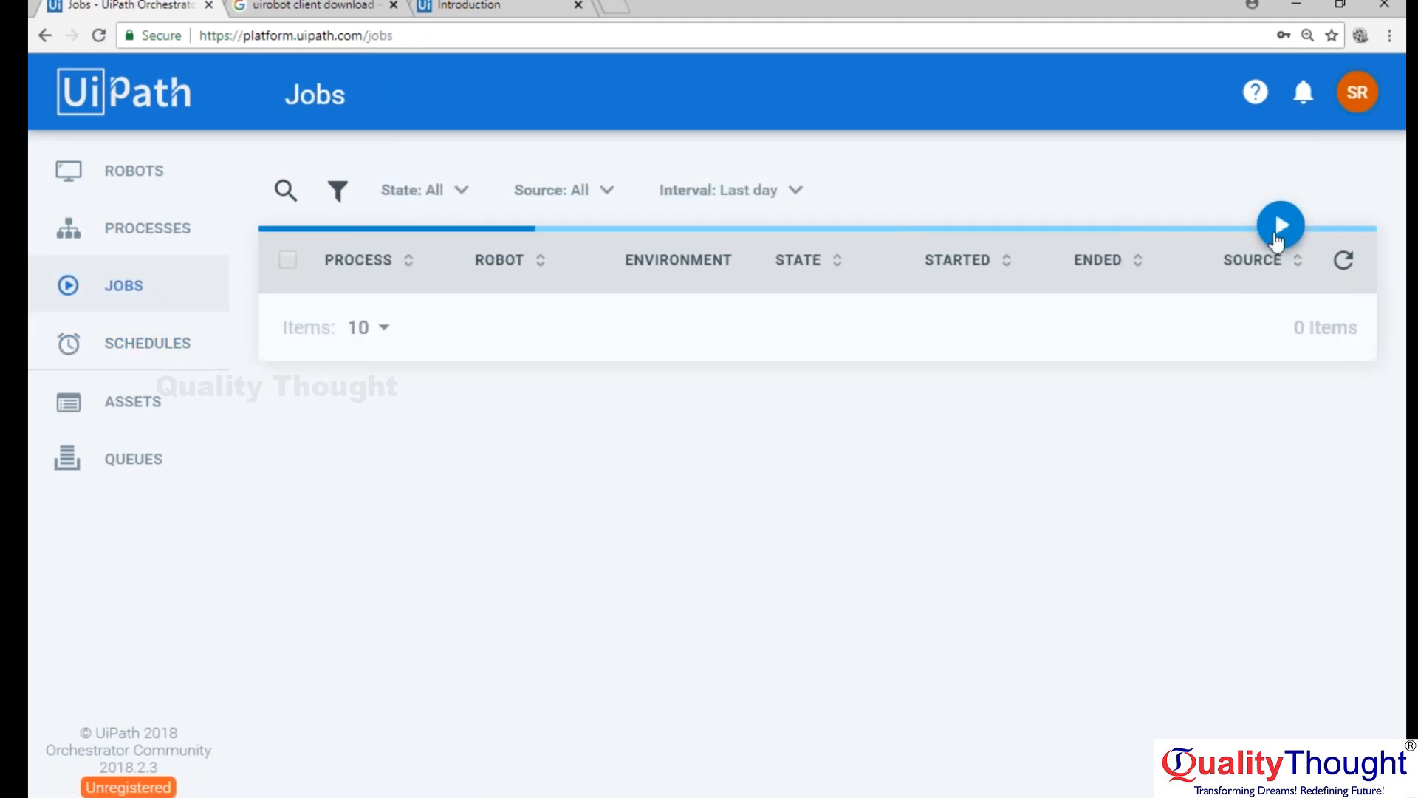
Begin a new schedule named "robot-1 schedule" and check which processes can be selected for it.
click(147, 356)
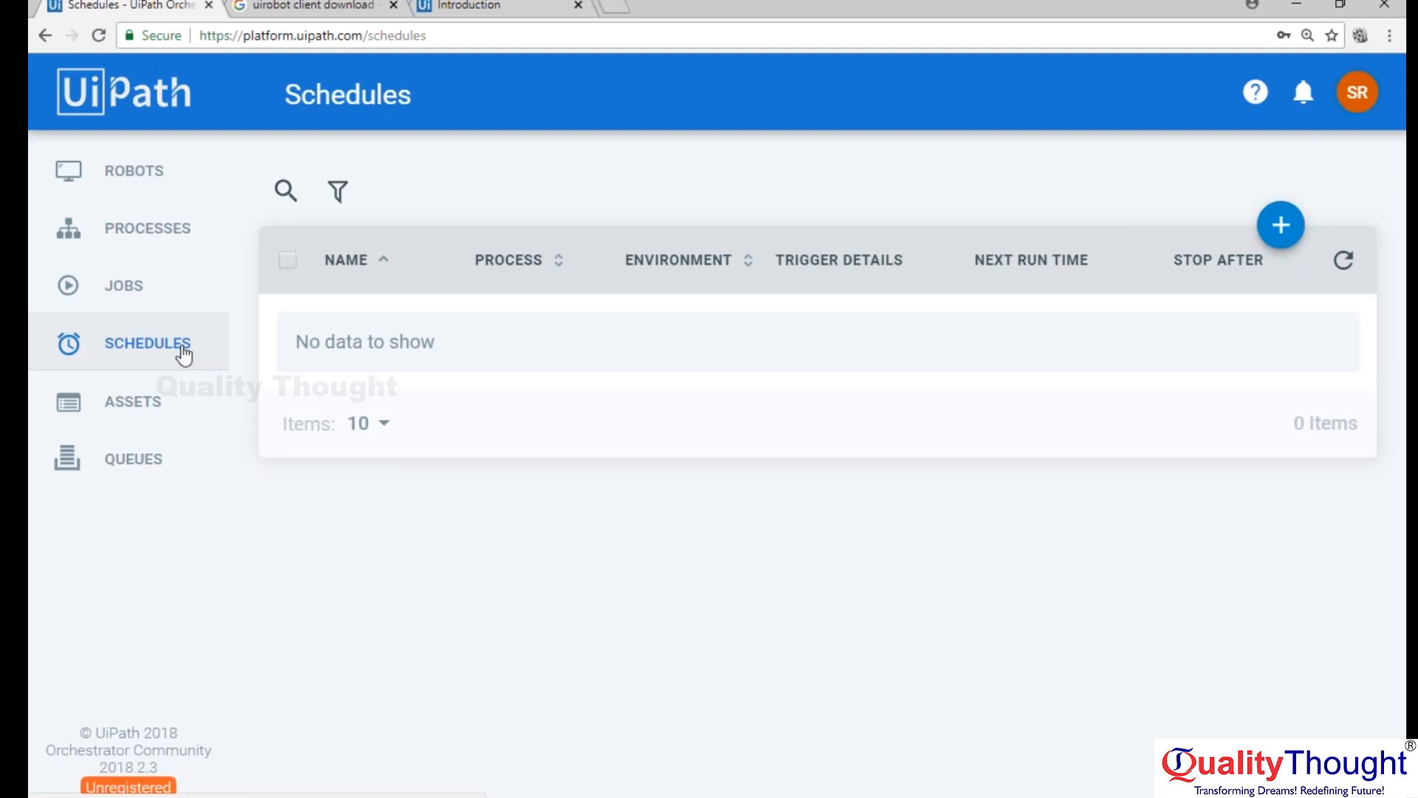
click(1280, 226)
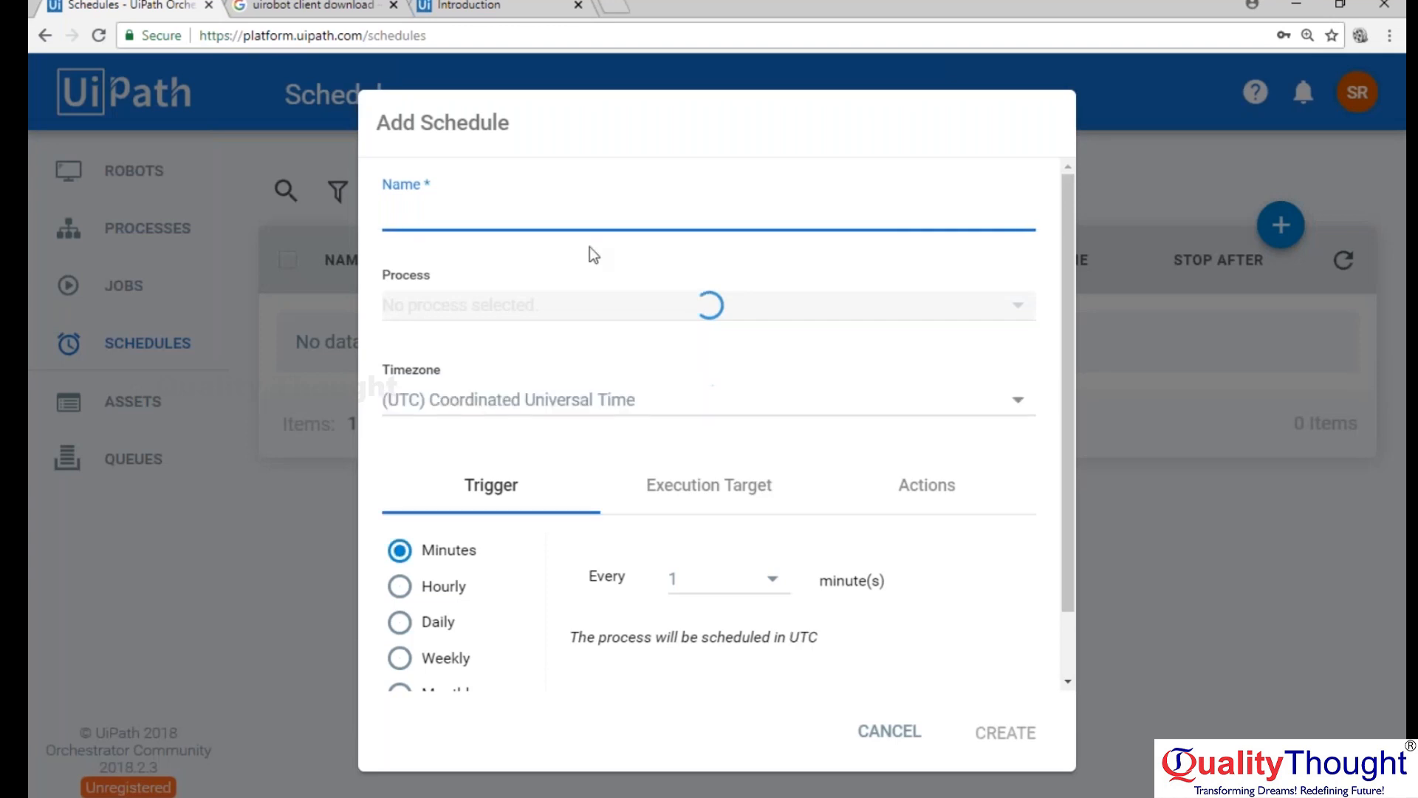
text(robot-1)
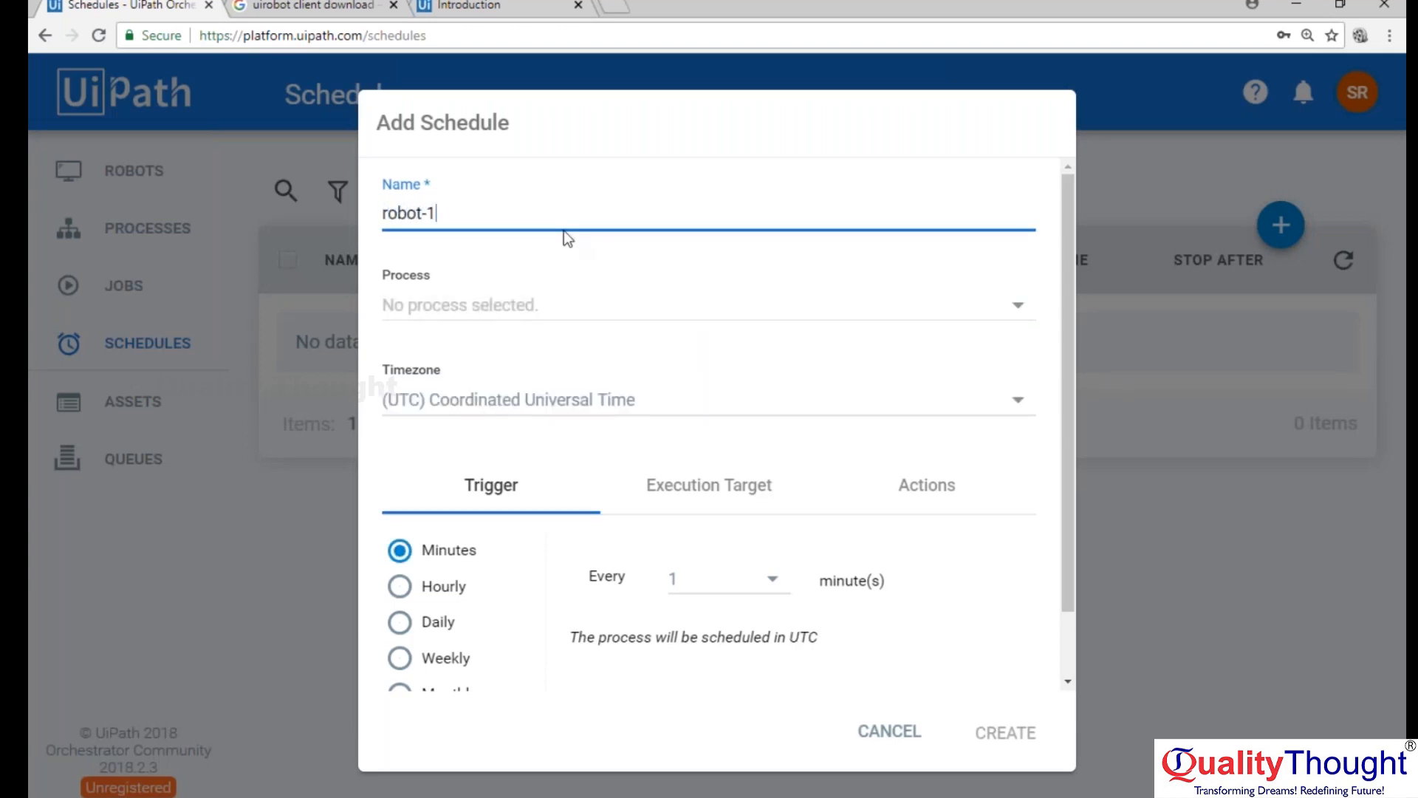
text( schedule)
click(588, 316)
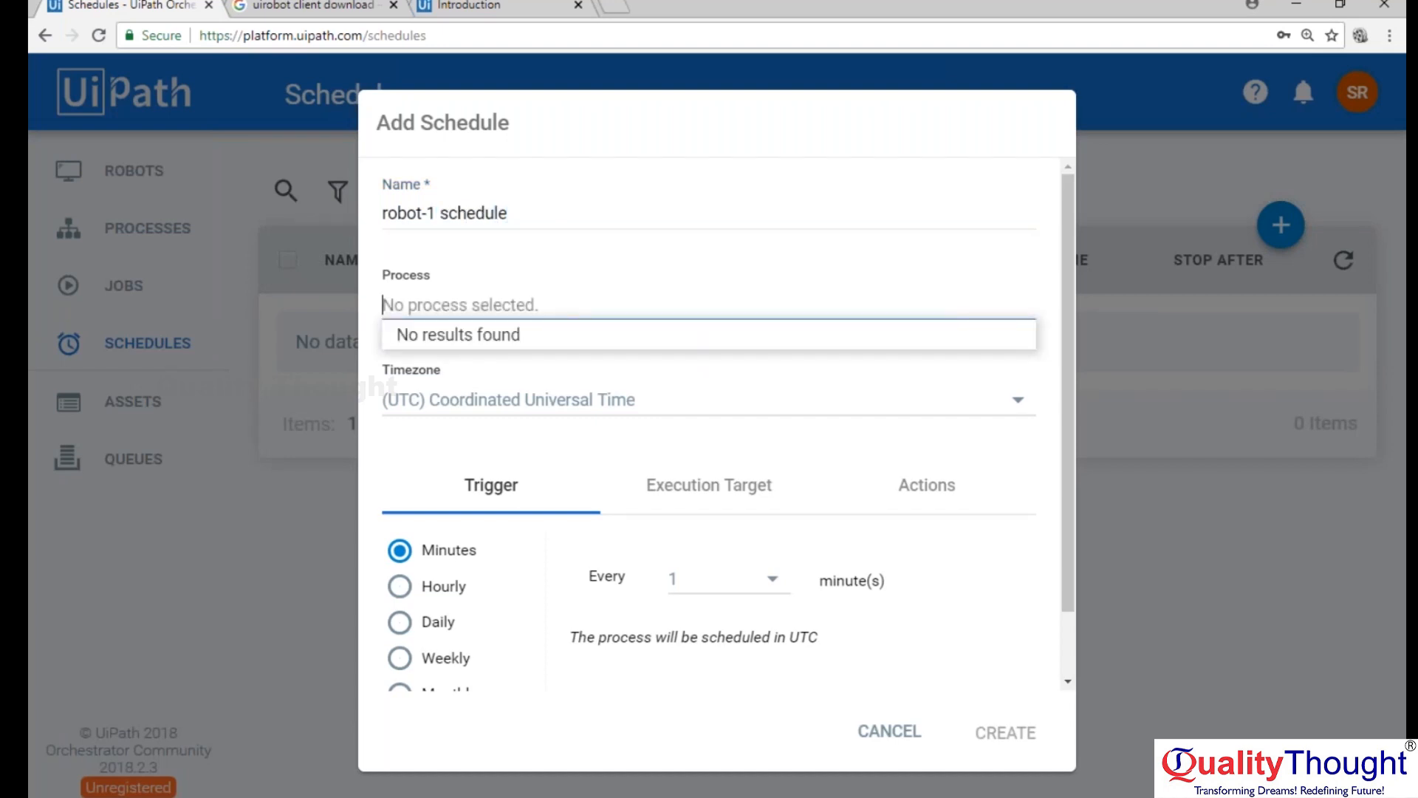
Try to find the schedule's timezone by searching for "india" and "gmt".
click(1018, 401)
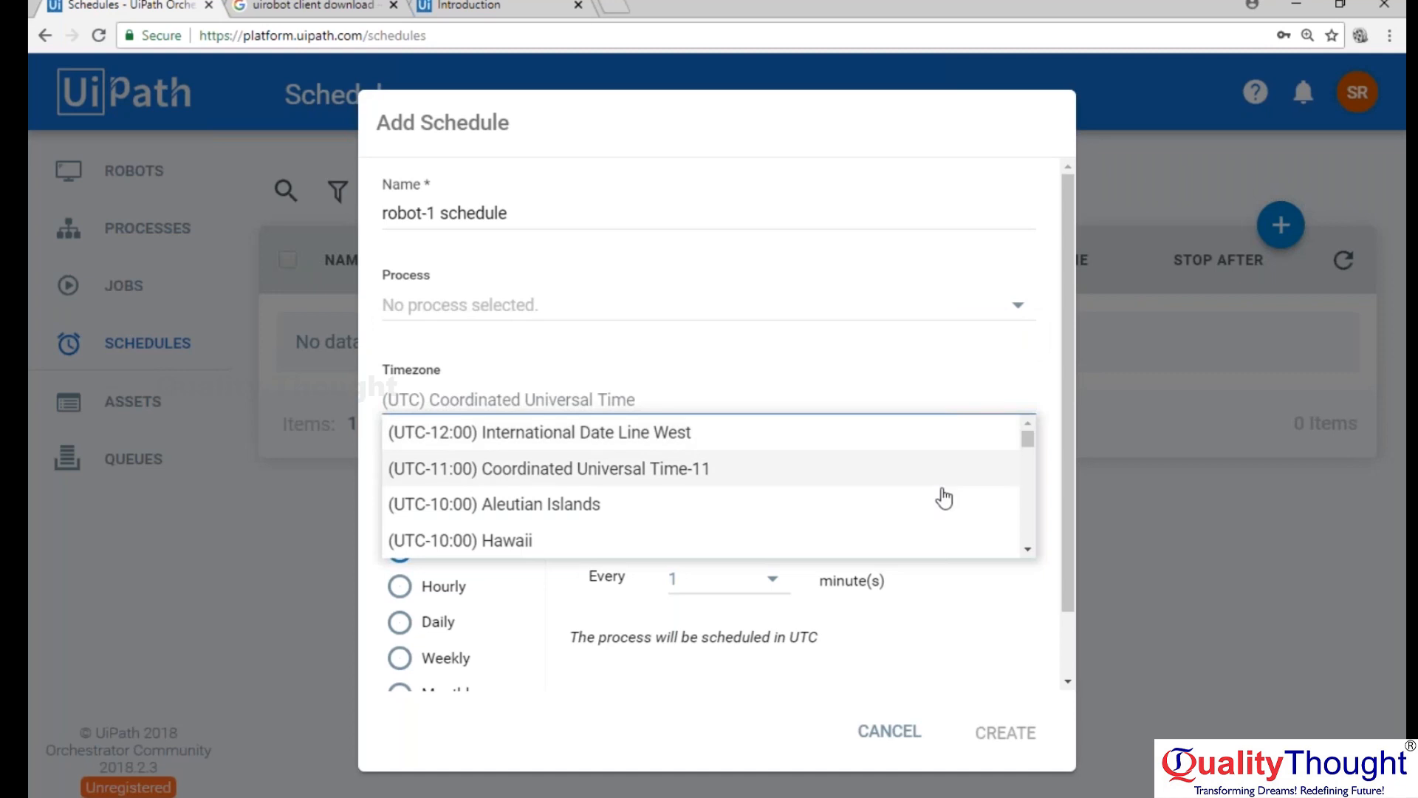
click(731, 402)
text(india)
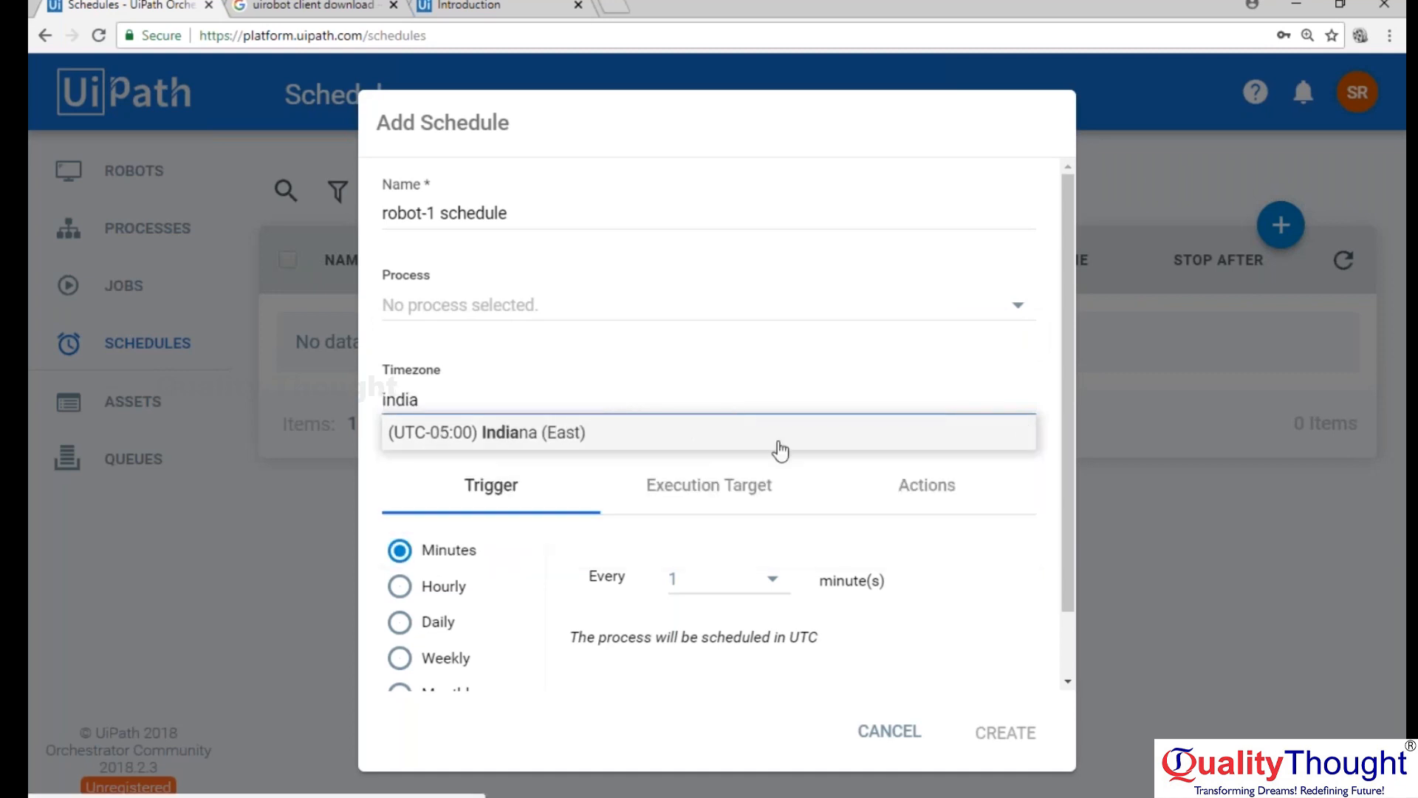
key(BackSpace)
key(BackSpace)
key(BackSpace)
key(BackSpace)
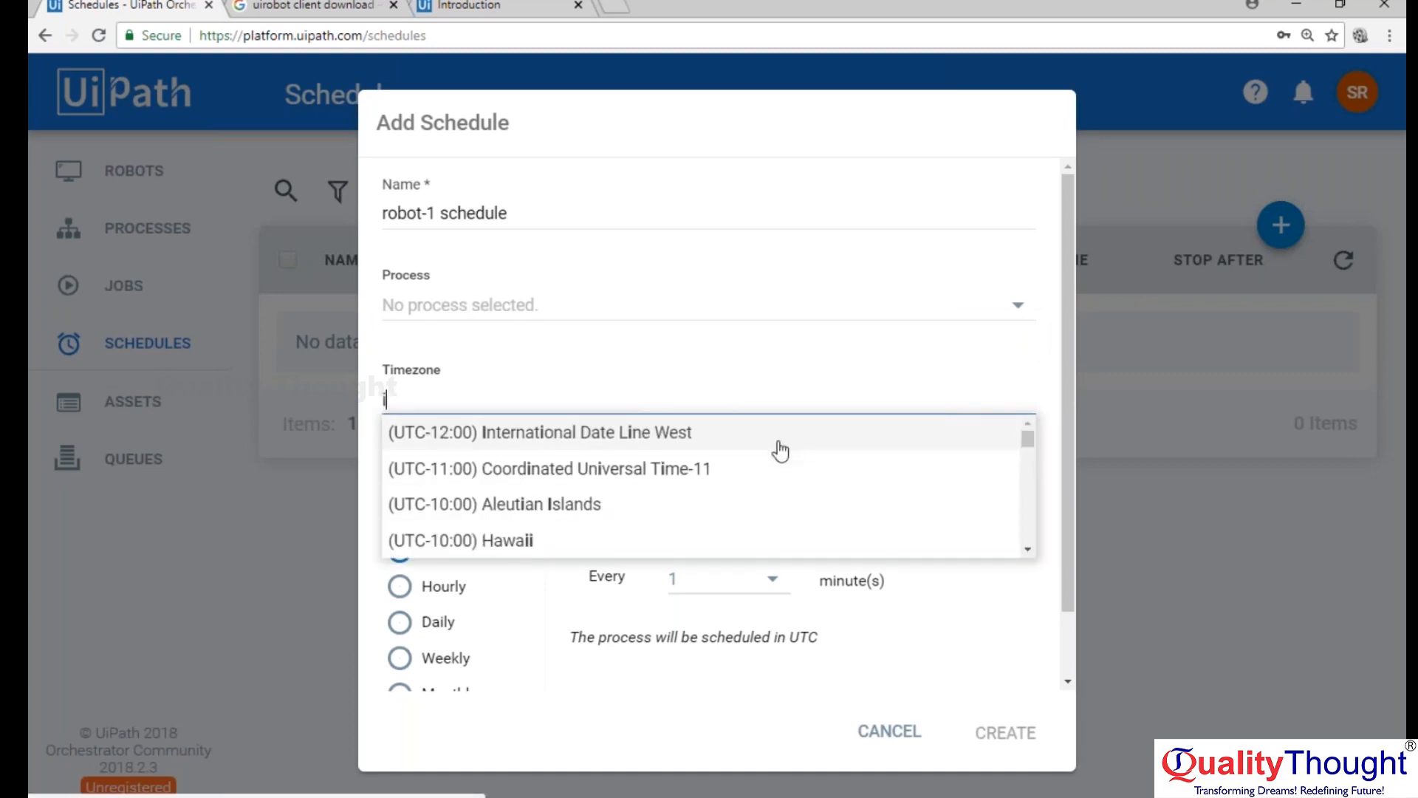
text(gmt)
key(BackSpace)
key(BackSpace)
key(BackSpace)
key(BackSpace)
text(gmt)
key(BackSpace)
key(BackSpace)
key(BackSpace)
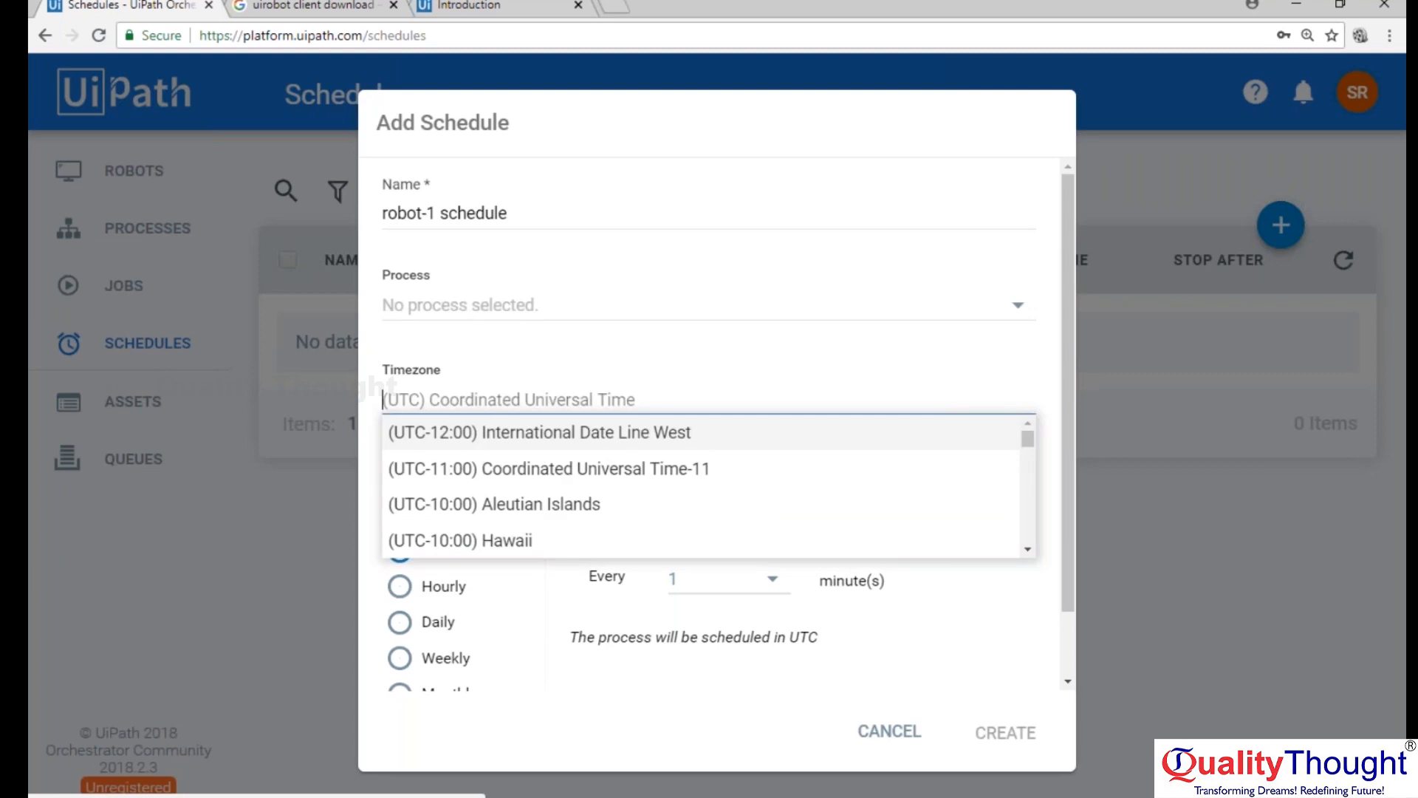
Search the timezones for "new" and set the schedule to (UTC+05:30) Chennai, Kolkata, Mumbai, New Delhi.
text(new)
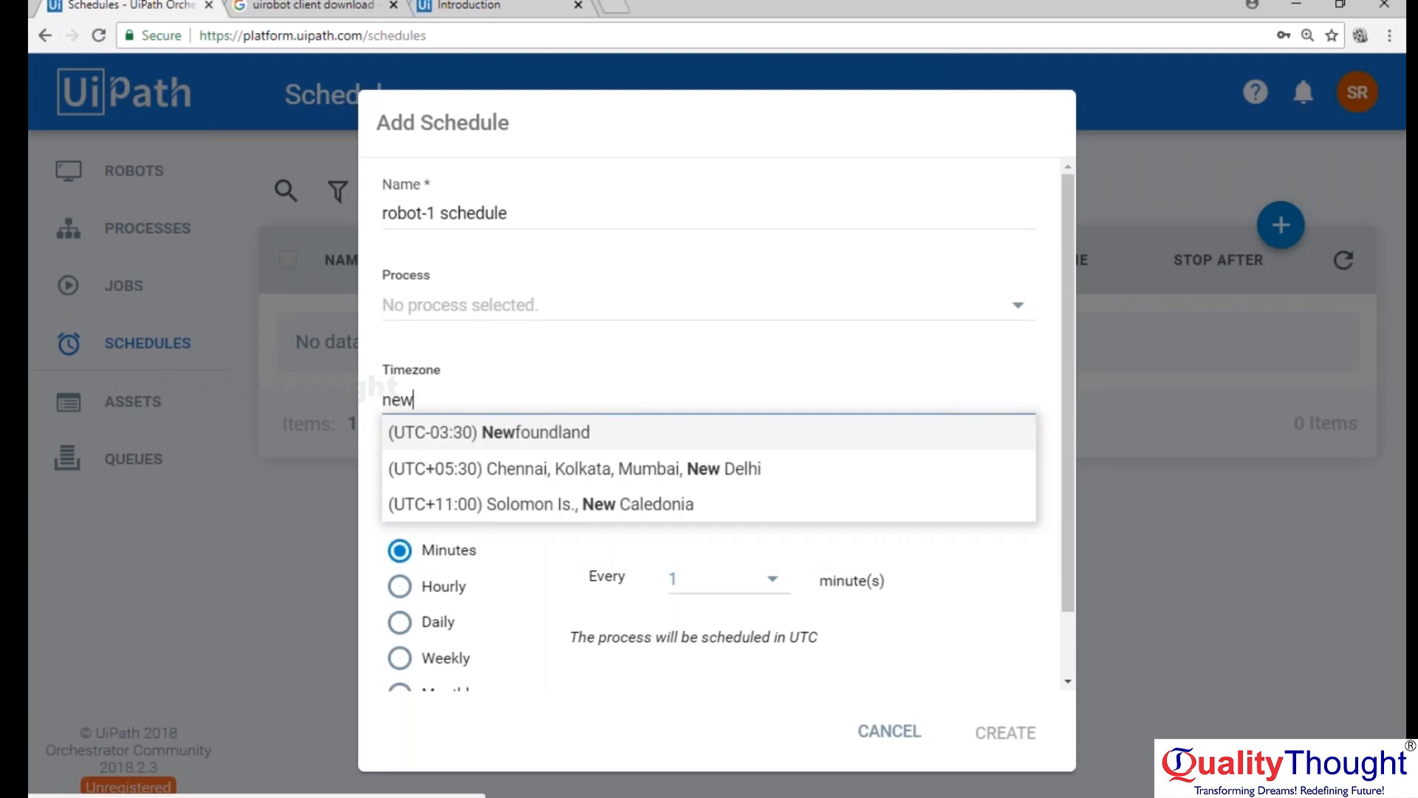
click(747, 468)
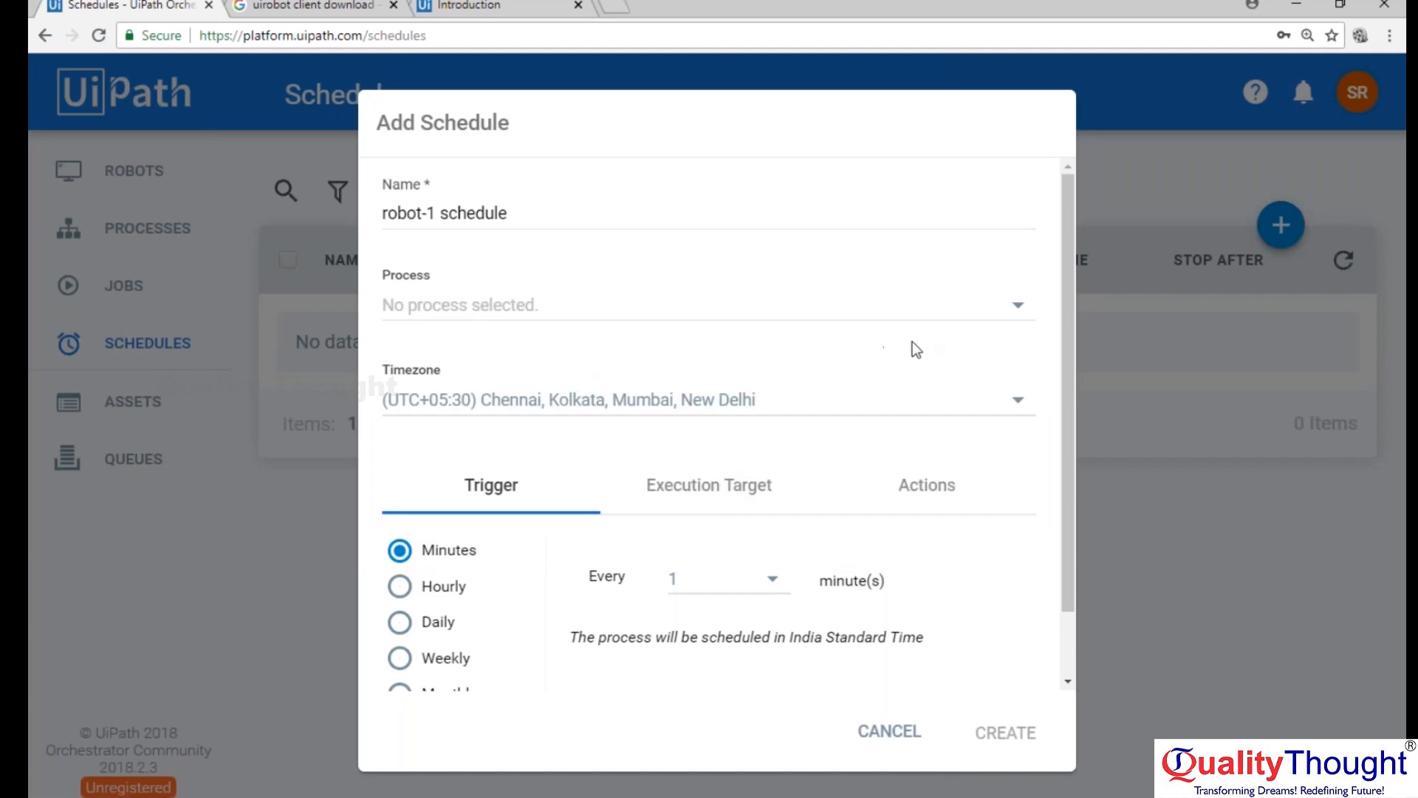
Look through the Hourly and Daily triggers, and set a Weekly trigger on Monday and Friday.
scroll(924, 349, down, 1)
scroll(924, 342, down, 1)
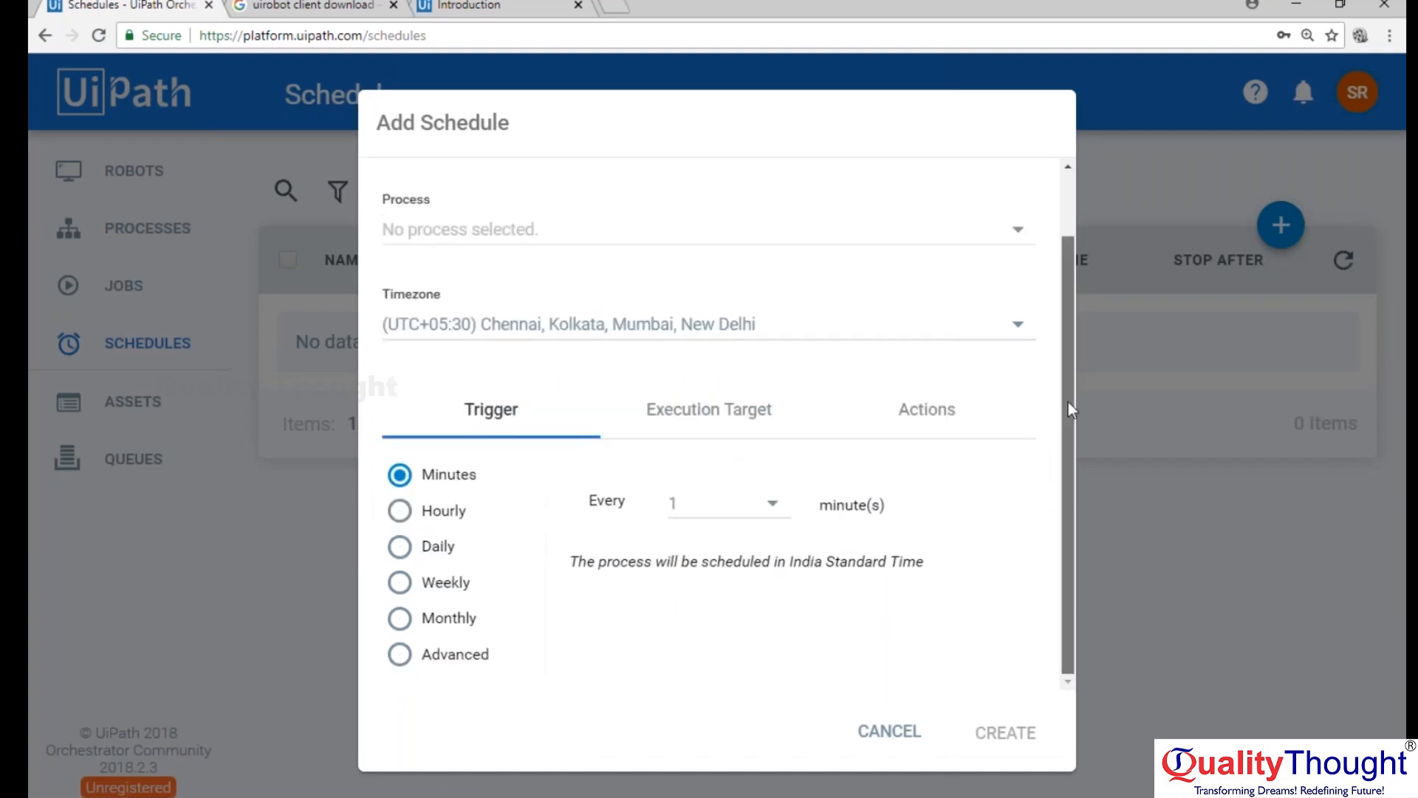
click(400, 515)
click(394, 549)
click(400, 584)
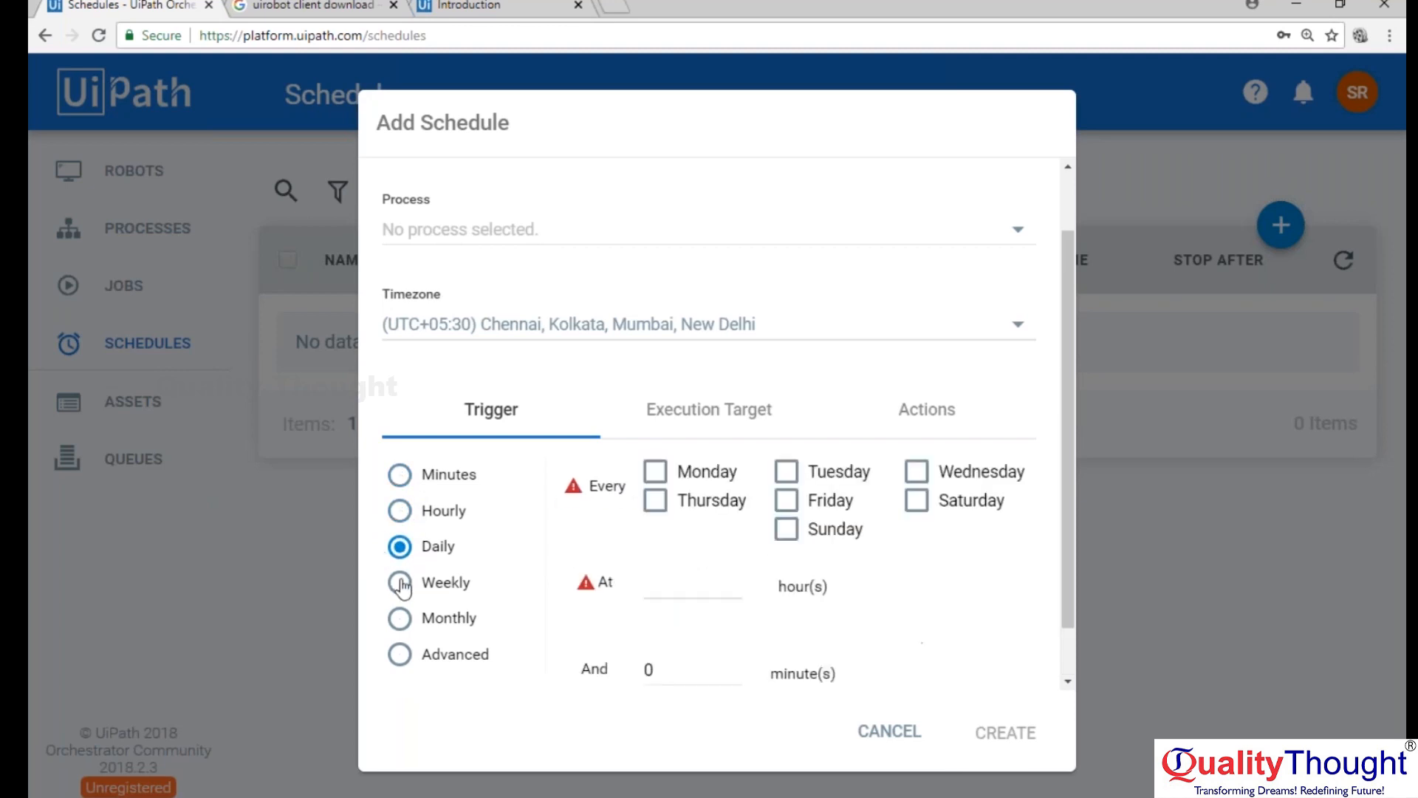
click(654, 471)
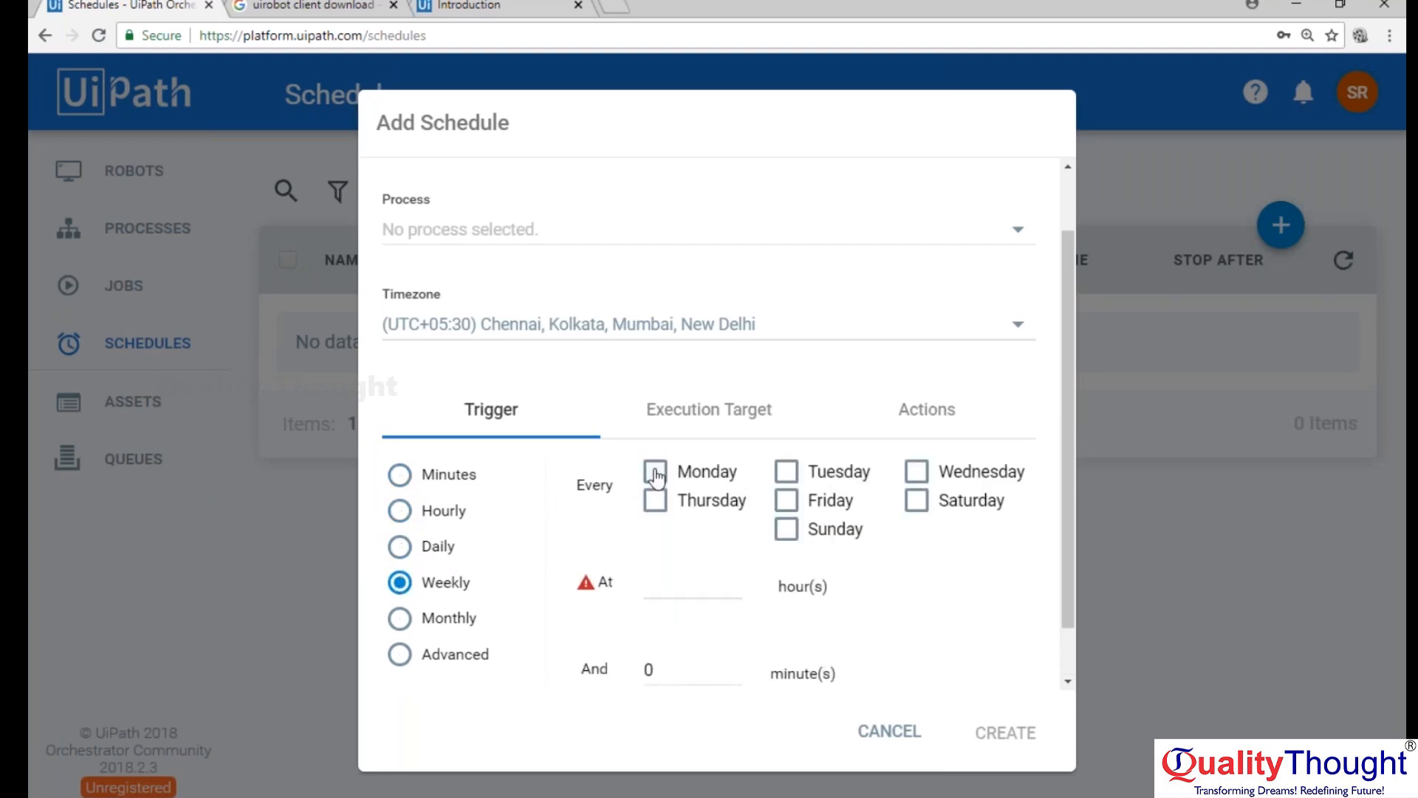
click(786, 501)
Set the weekly trigger's time to 15 hours and 30 minutes.
click(670, 583)
text(1530)
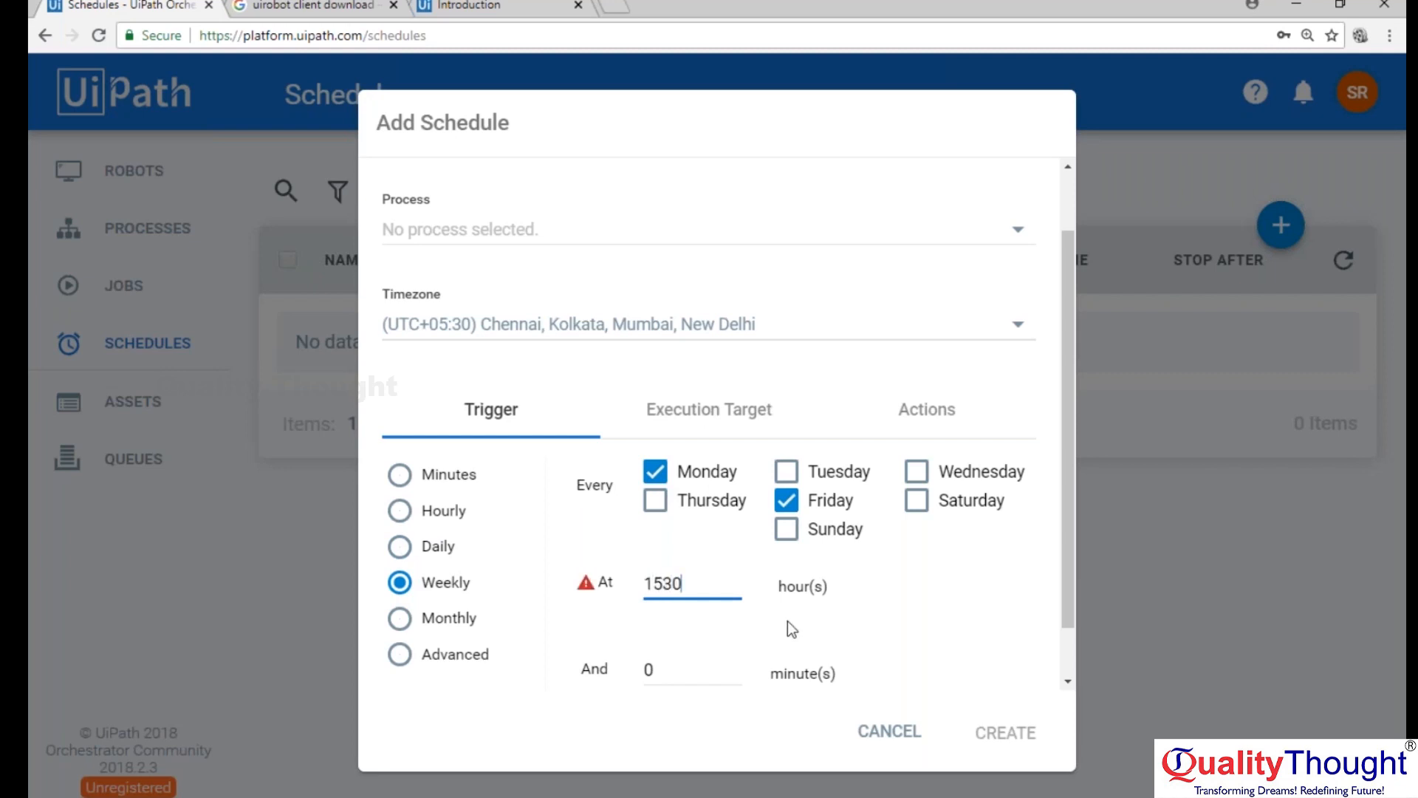
click(942, 645)
click(717, 581)
key(BackSpace)
key(BackSpace)
click(954, 638)
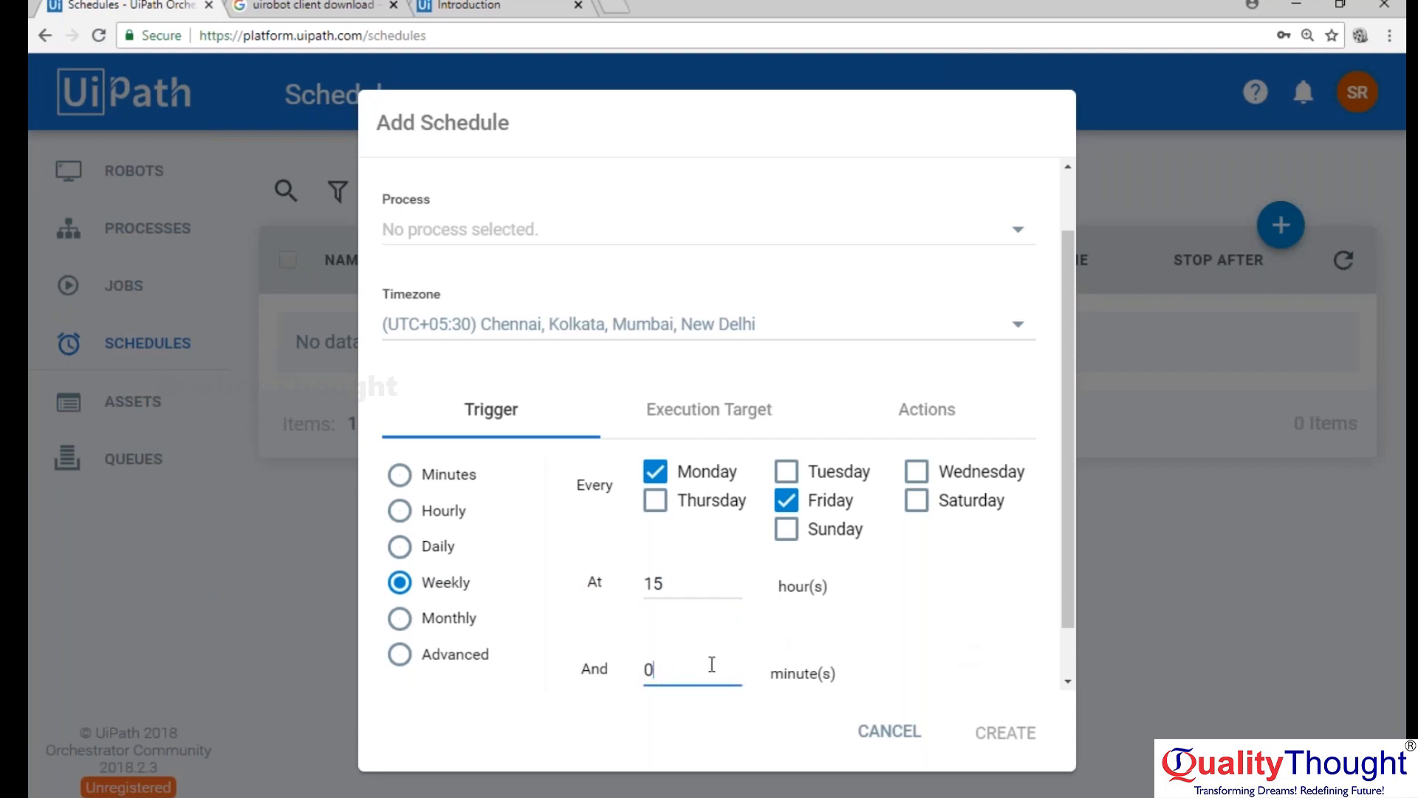
key(BackSpace)
text(30)
click(778, 672)
Look through the Monthly, Weekly, Daily and Hourly trigger options and set the trigger back to Minutes.
scroll(1056, 576, down, 1)
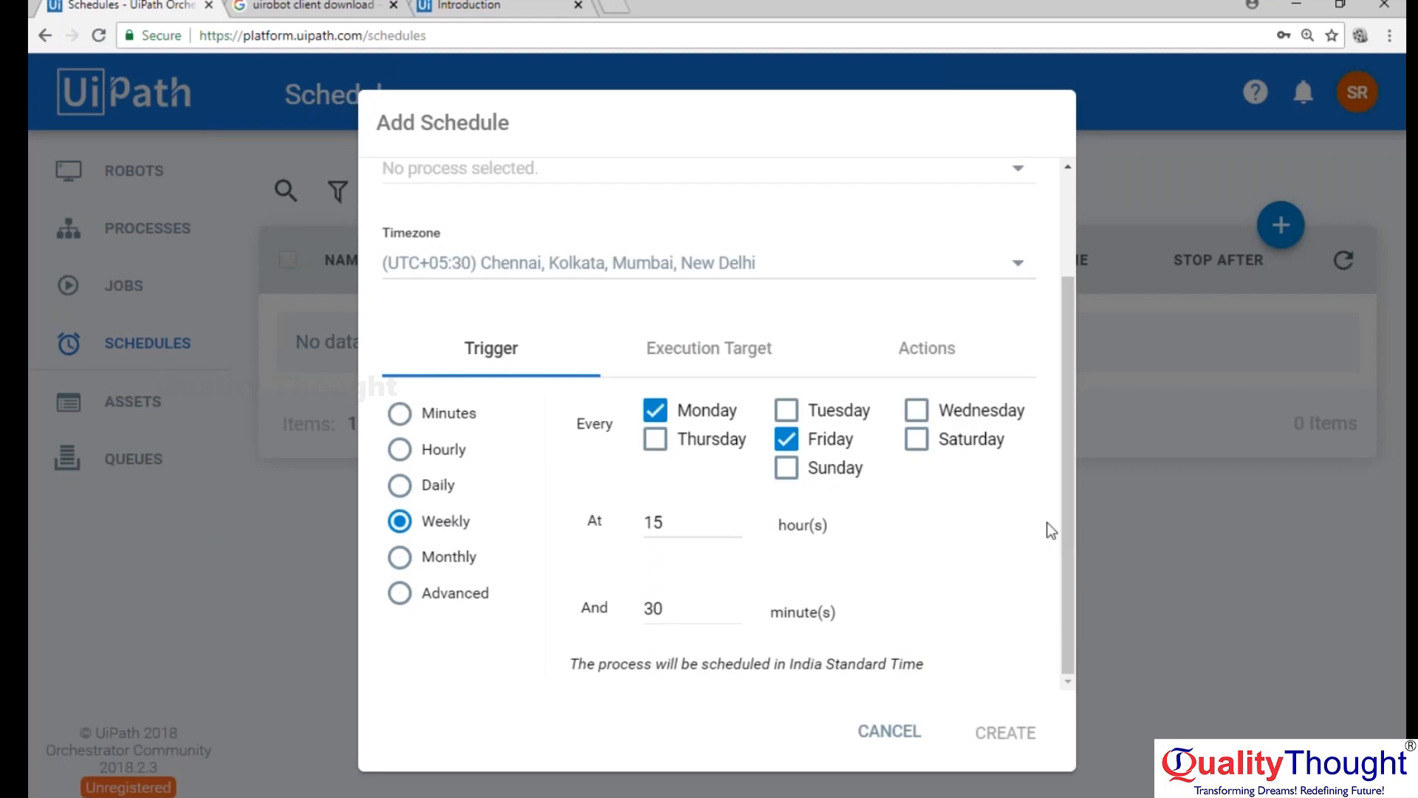
click(400, 559)
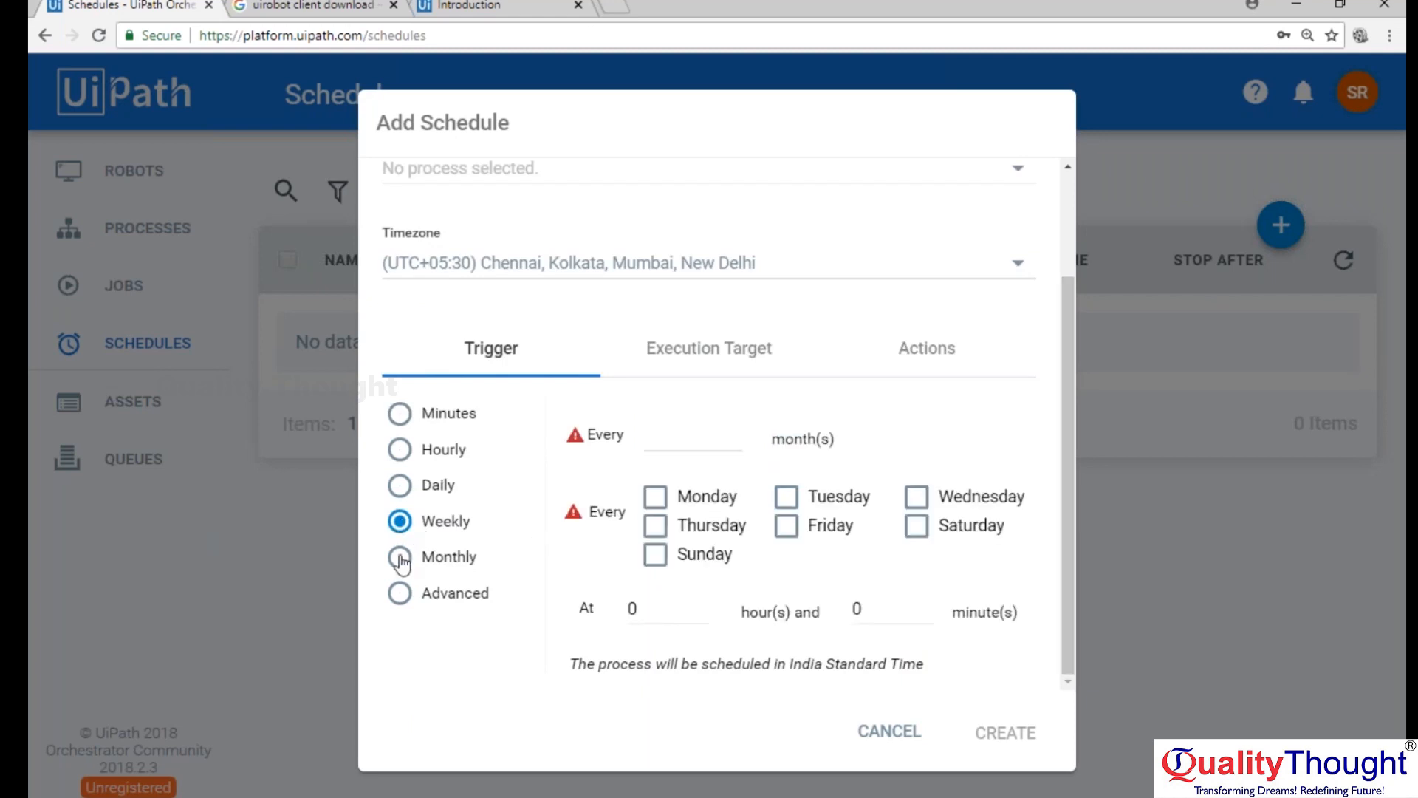
click(399, 521)
click(400, 486)
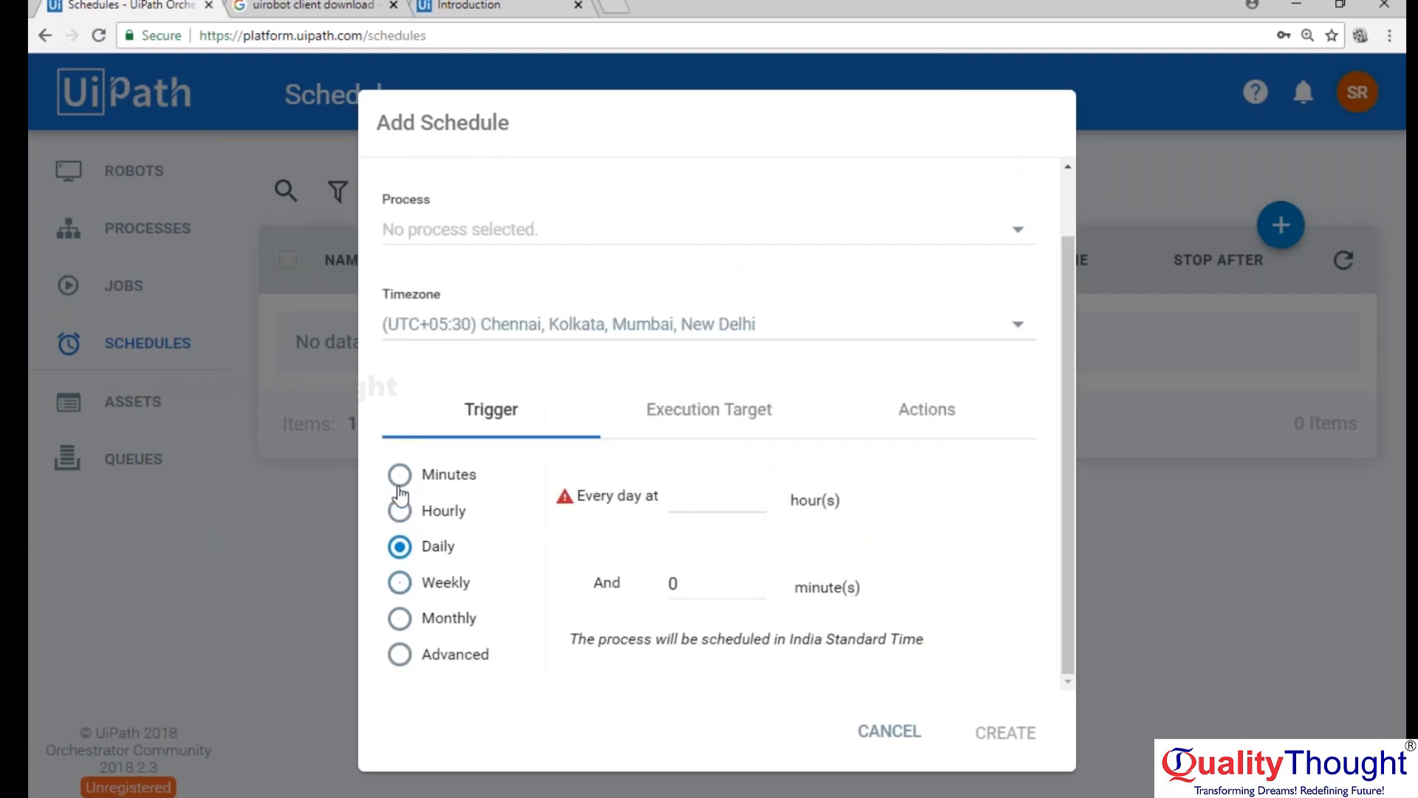
click(400, 510)
click(400, 476)
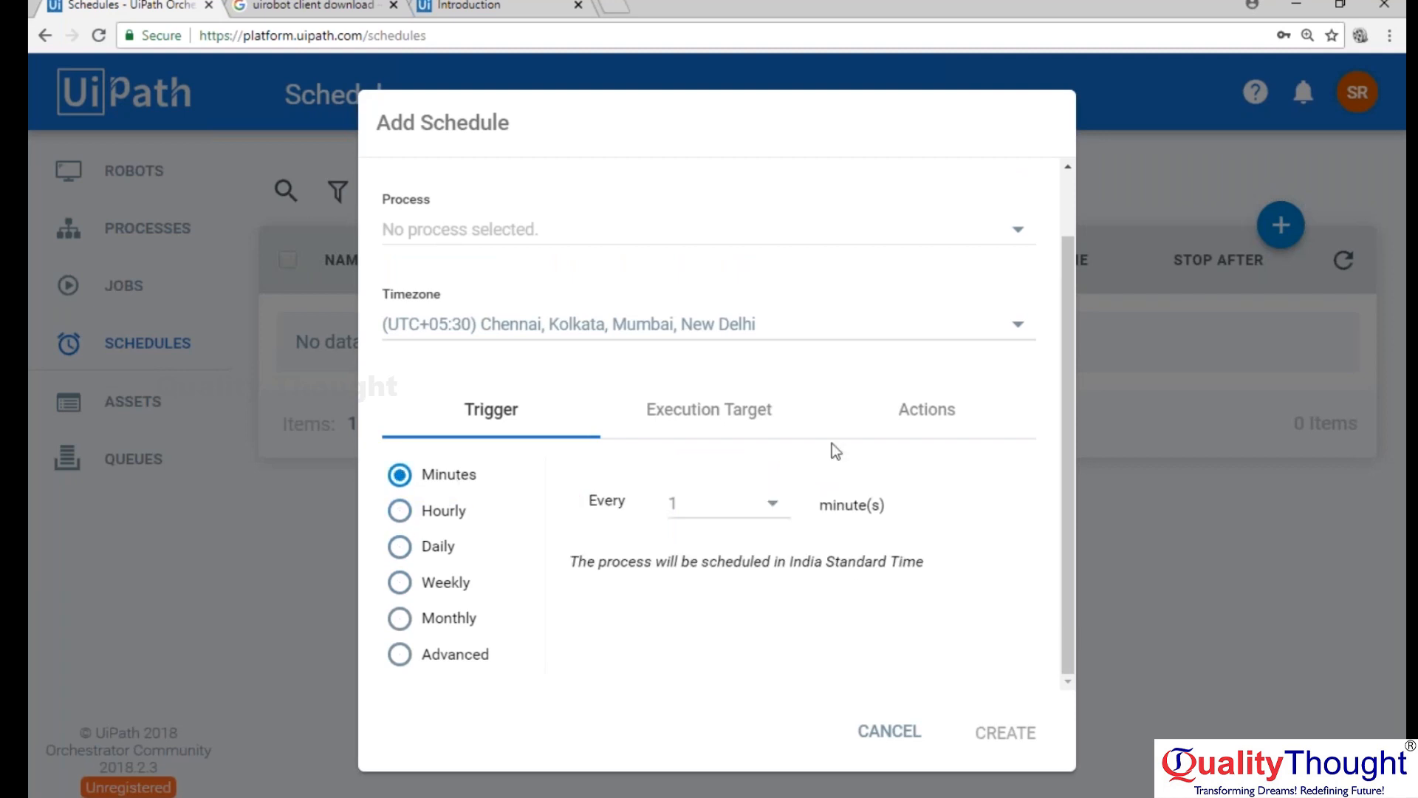
Review the schedule's Stop After action and the robot list of the Specific Robots execution target.
click(919, 418)
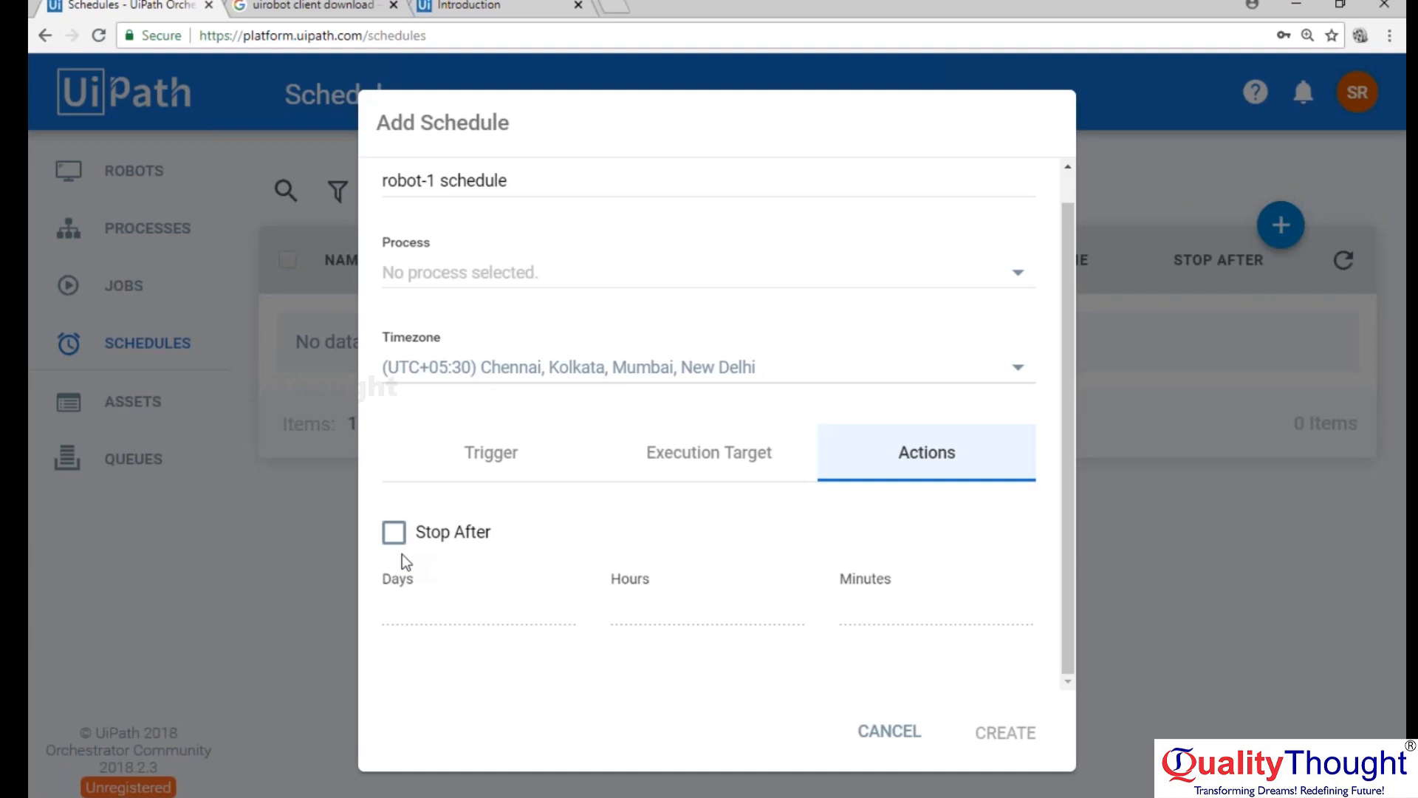
click(739, 454)
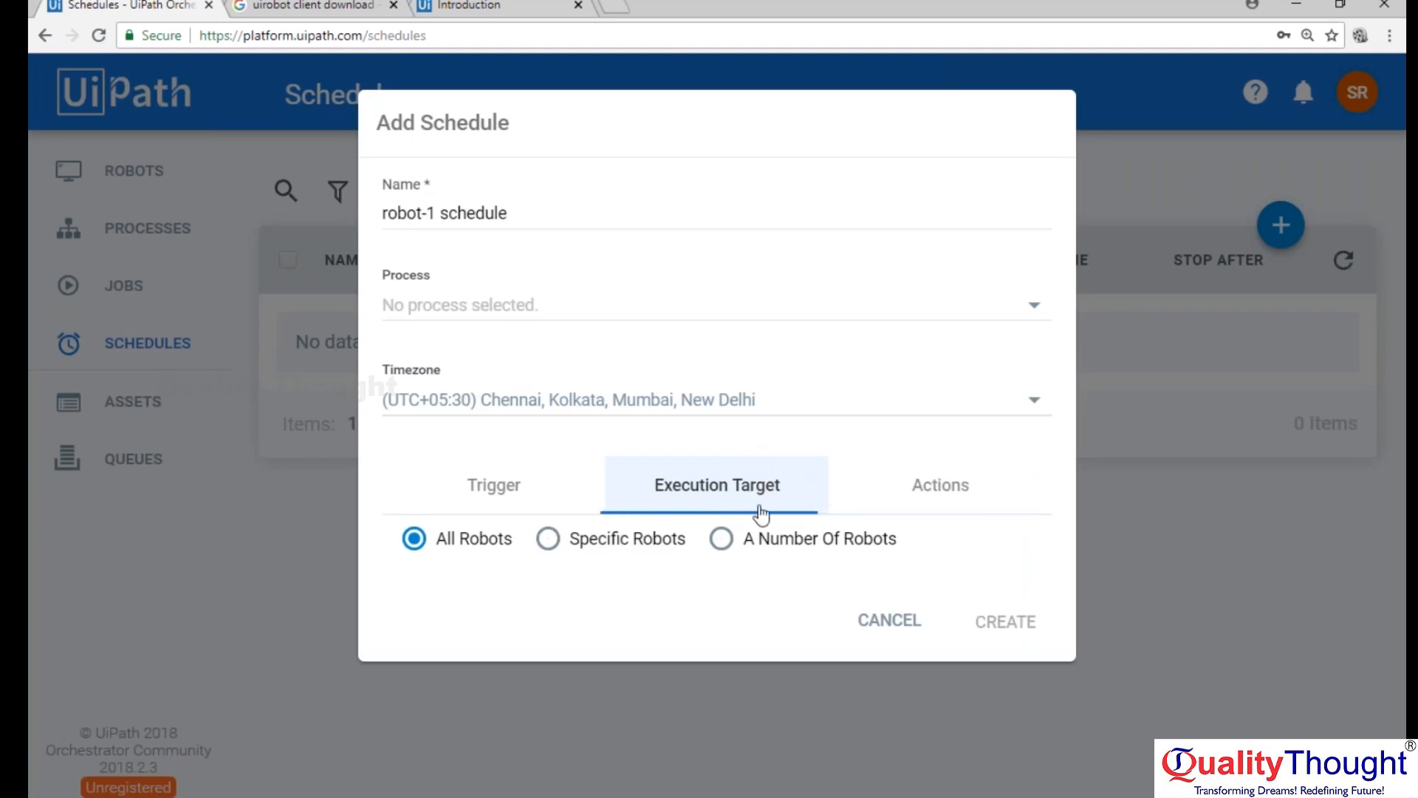
click(547, 547)
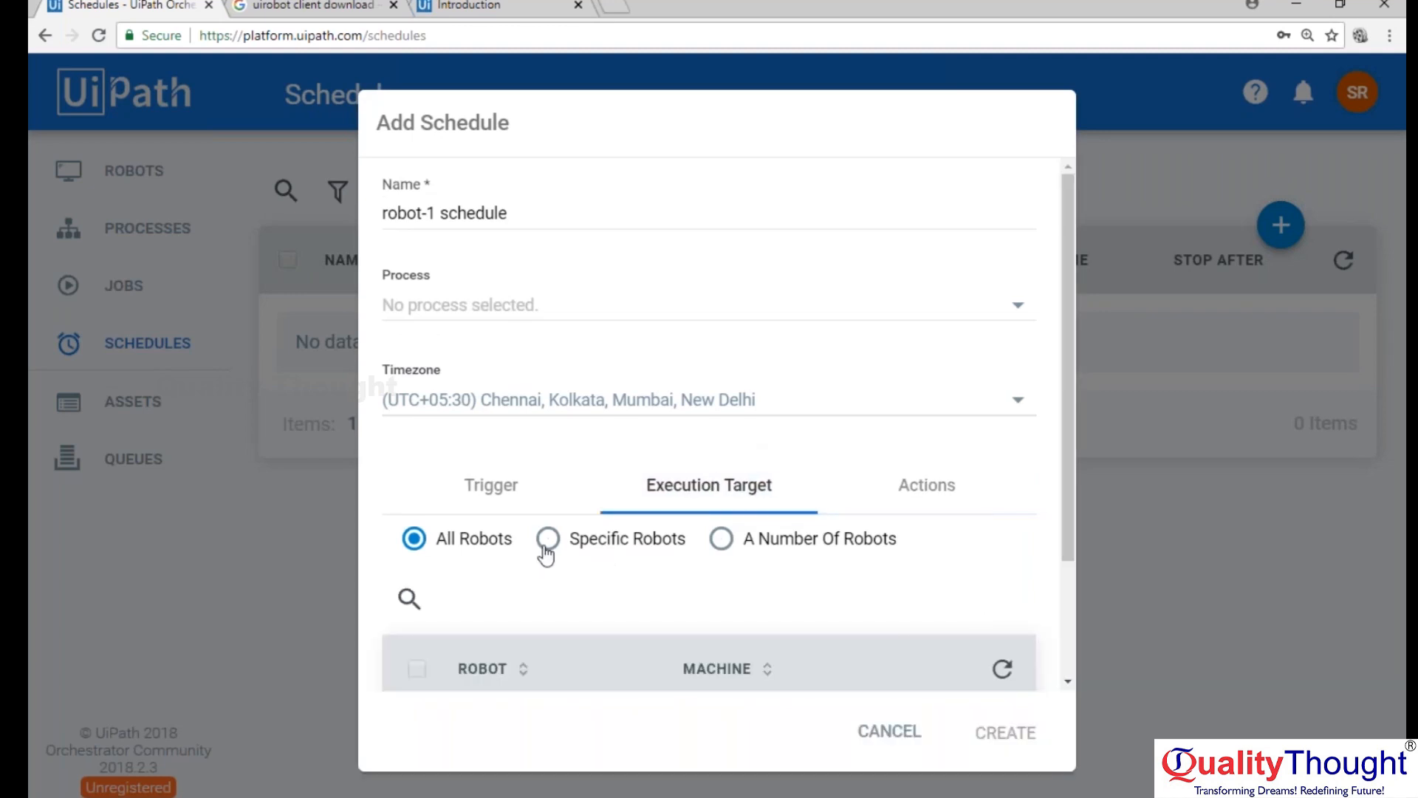
click(545, 546)
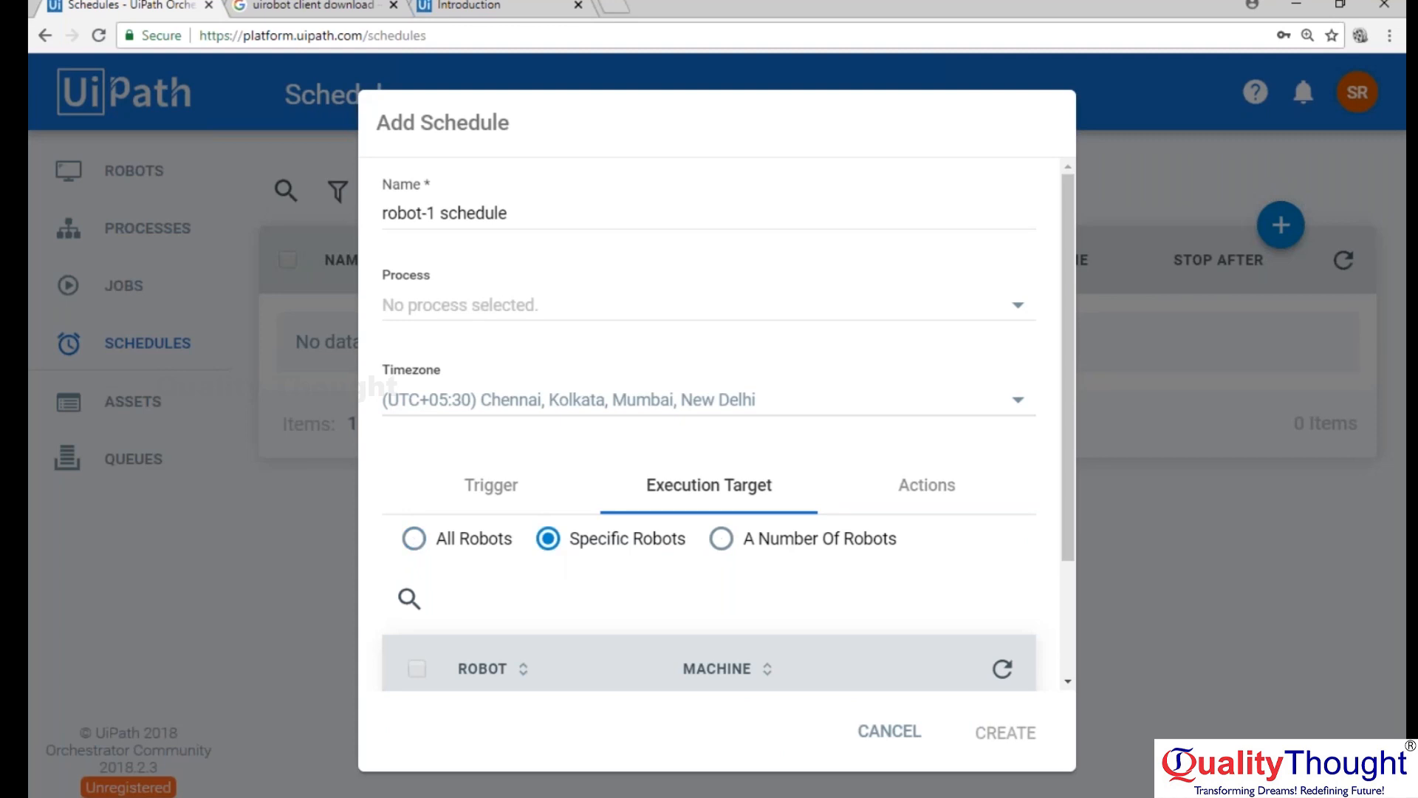
scroll(699, 523, down, 2)
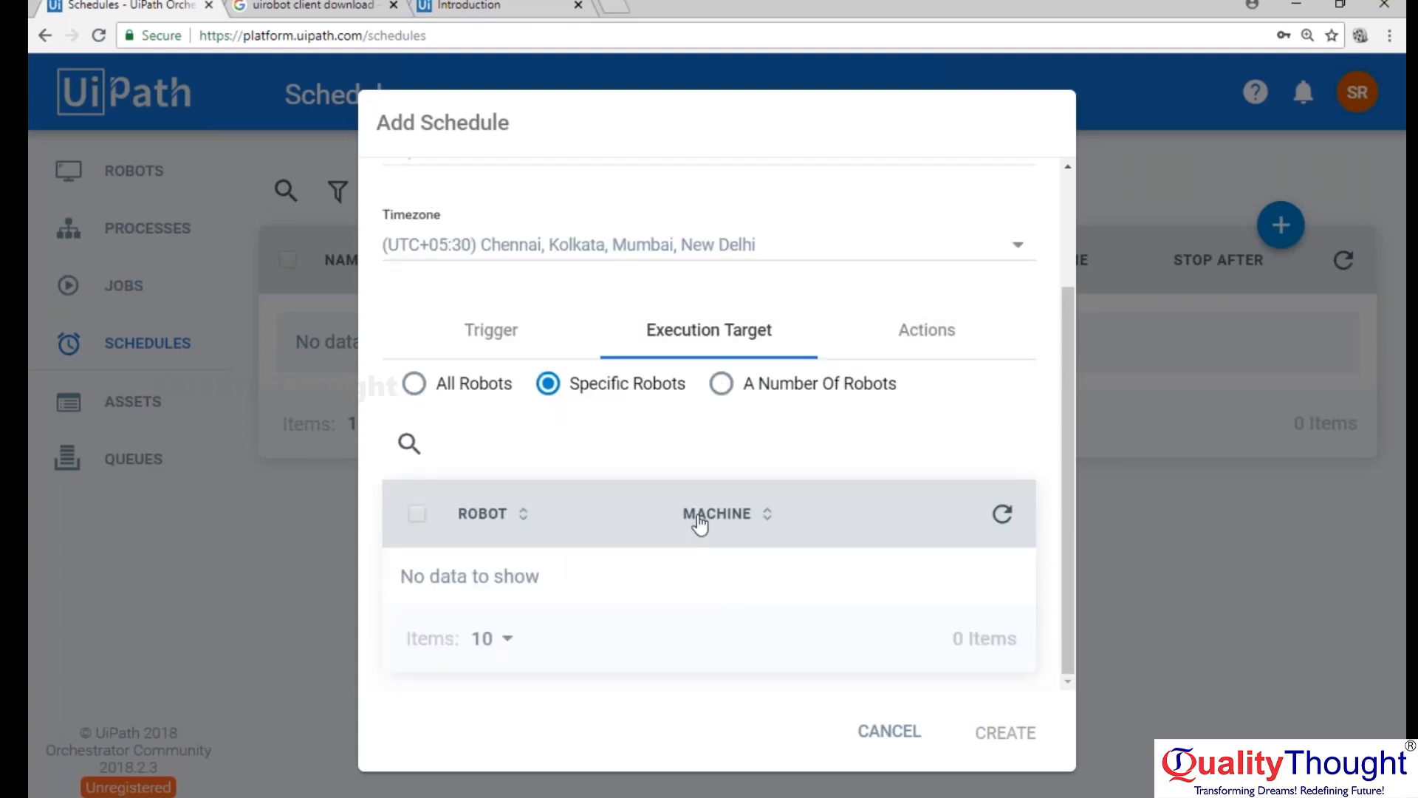
Review the robot count setting of the A Number Of Robots target and return the execution target to All Robots.
click(746, 383)
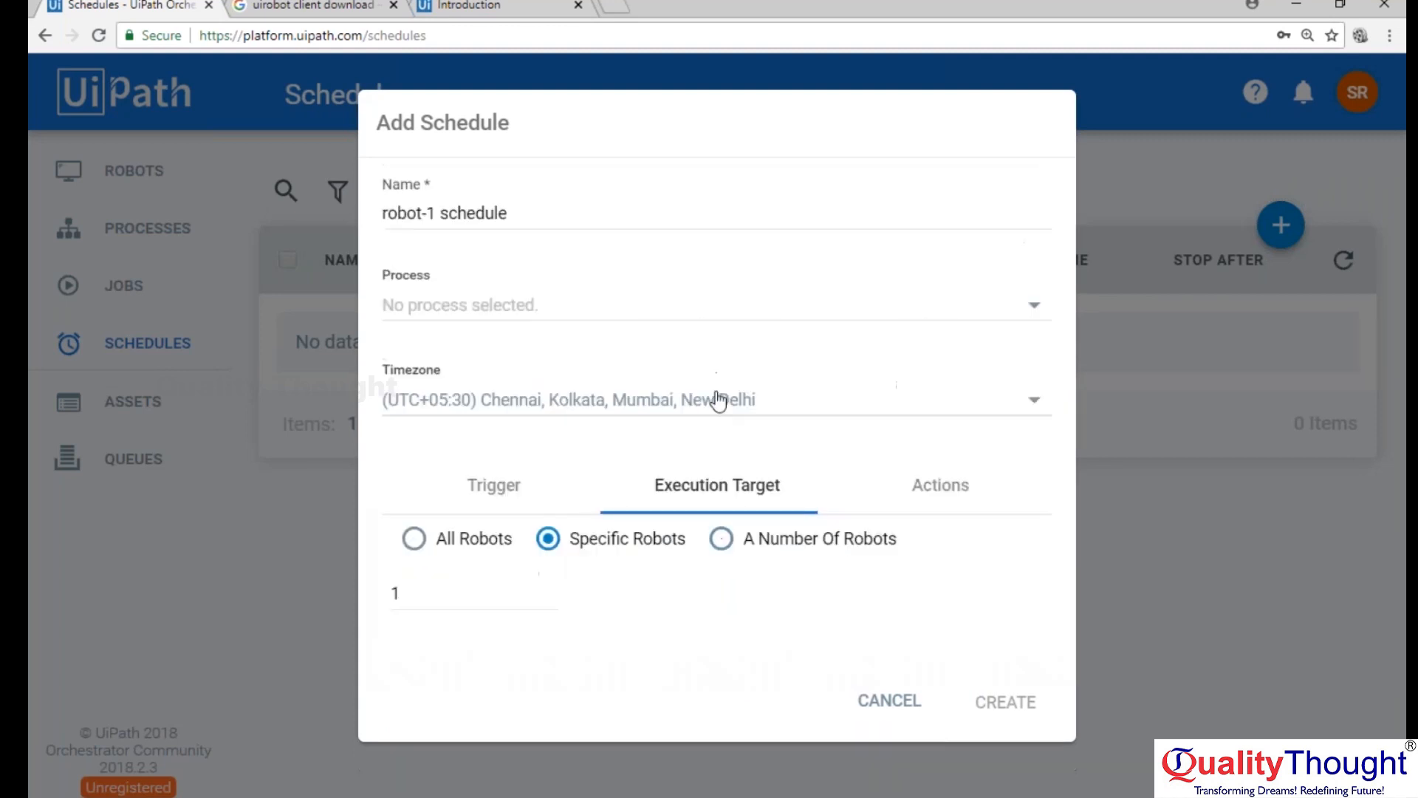
click(432, 584)
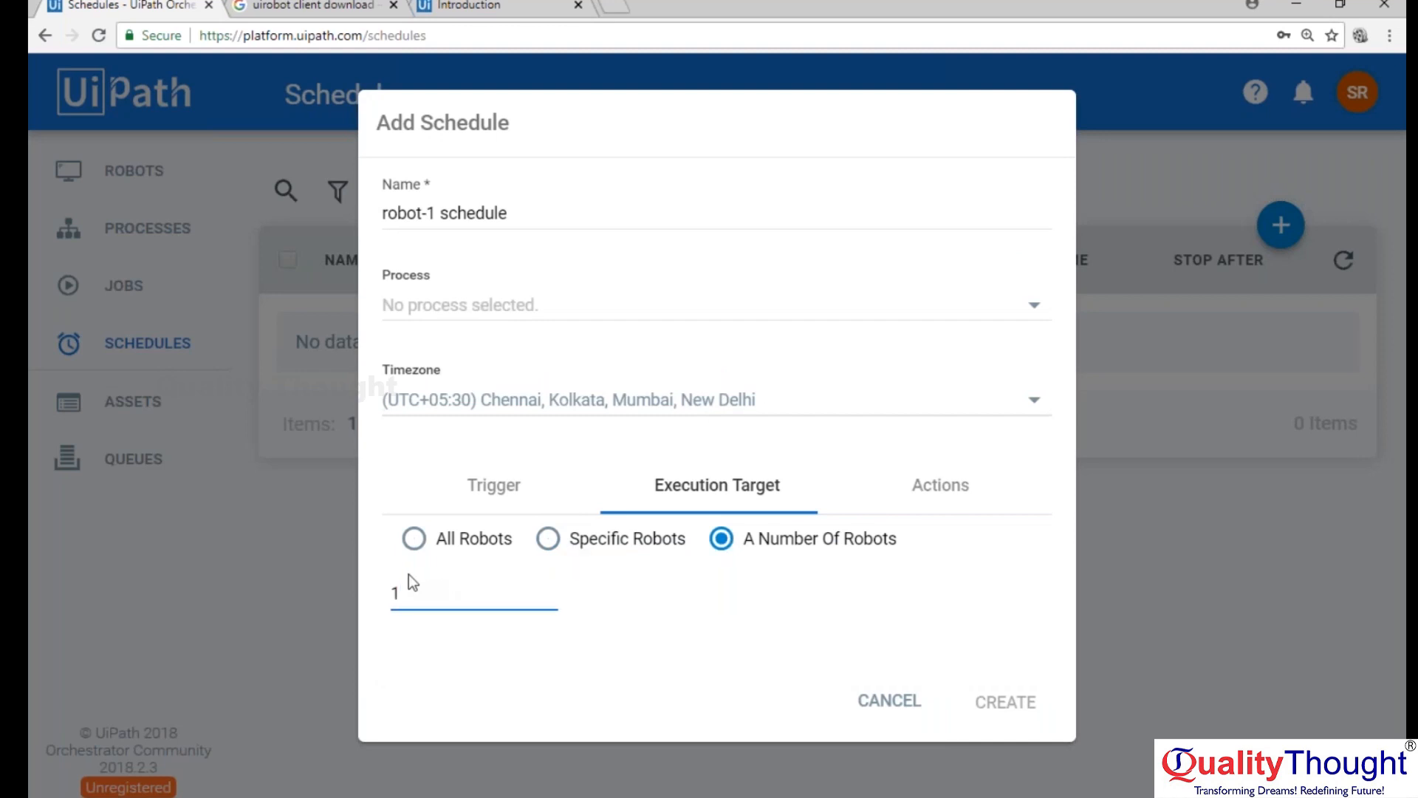
click(929, 577)
click(415, 539)
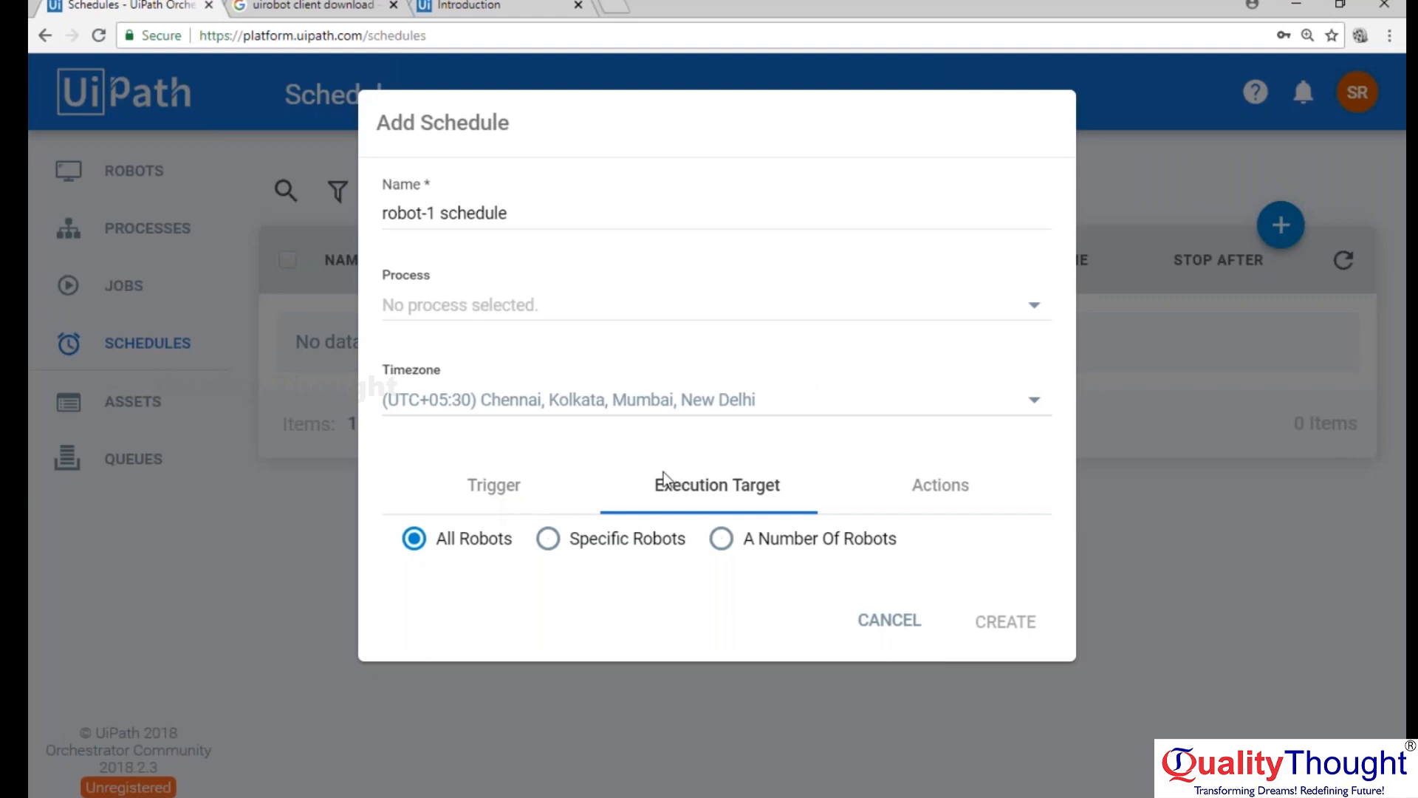
Review the schedule's trigger options, discard the new schedule and open the Queues page.
click(495, 489)
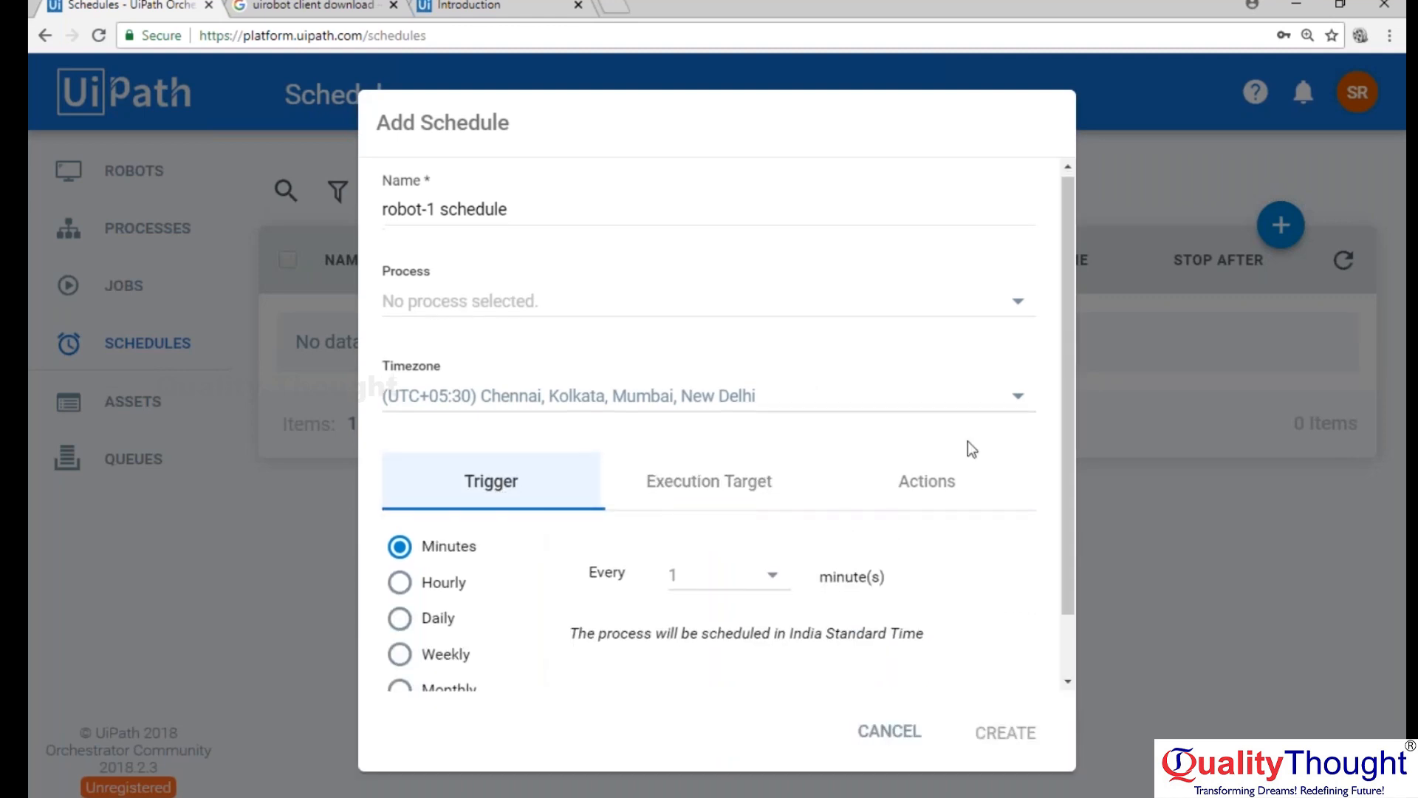
scroll(972, 449, down, 1)
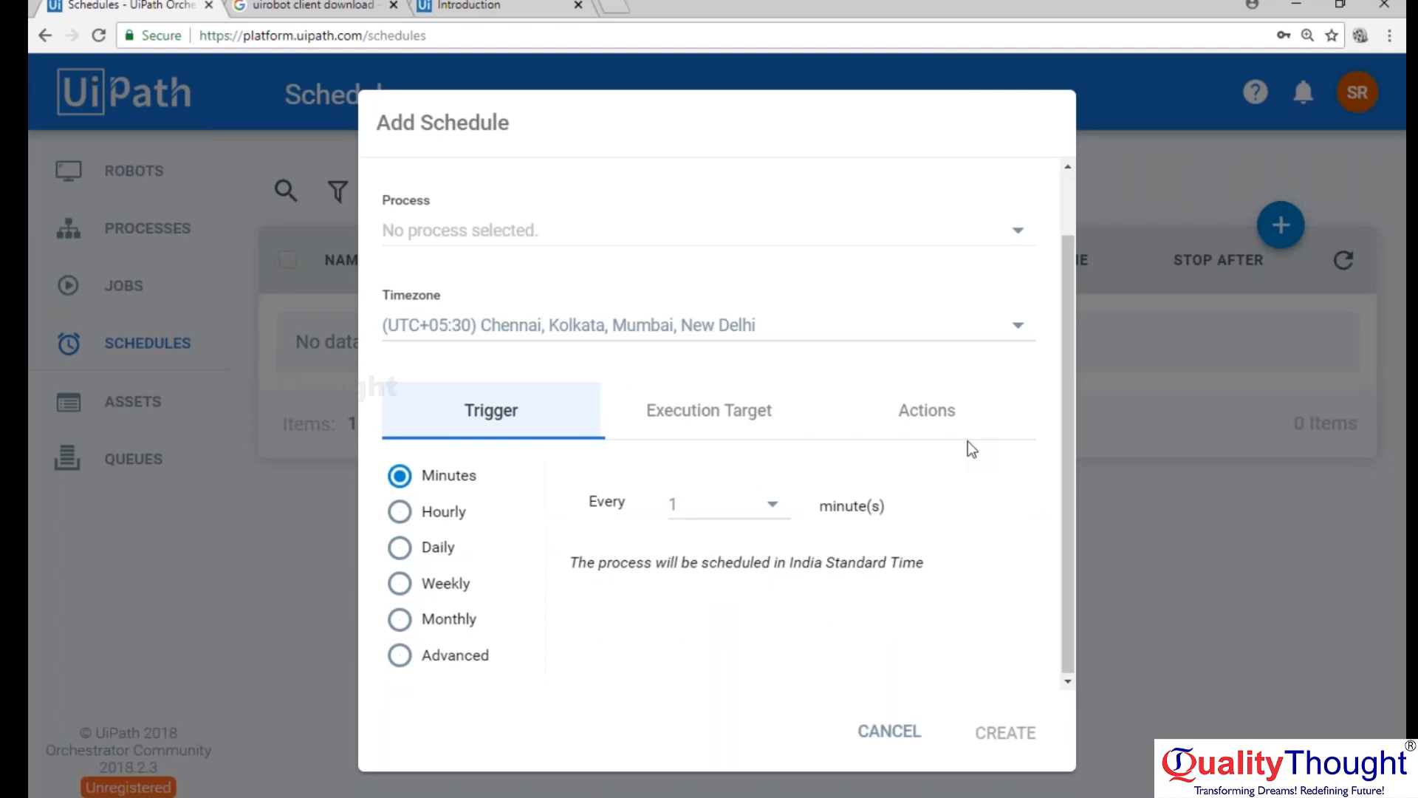
scroll(967, 441, up, 1)
click(889, 731)
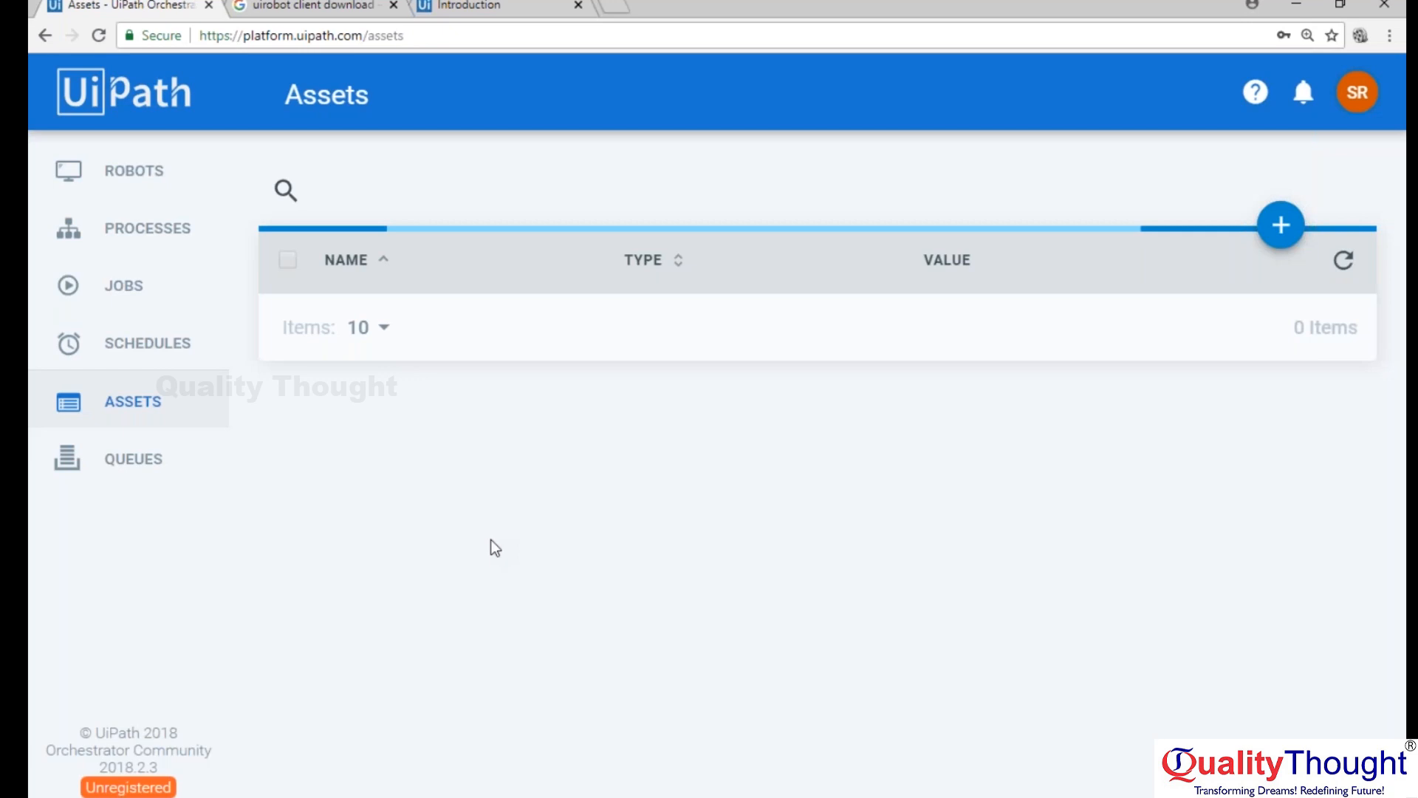
click(104, 472)
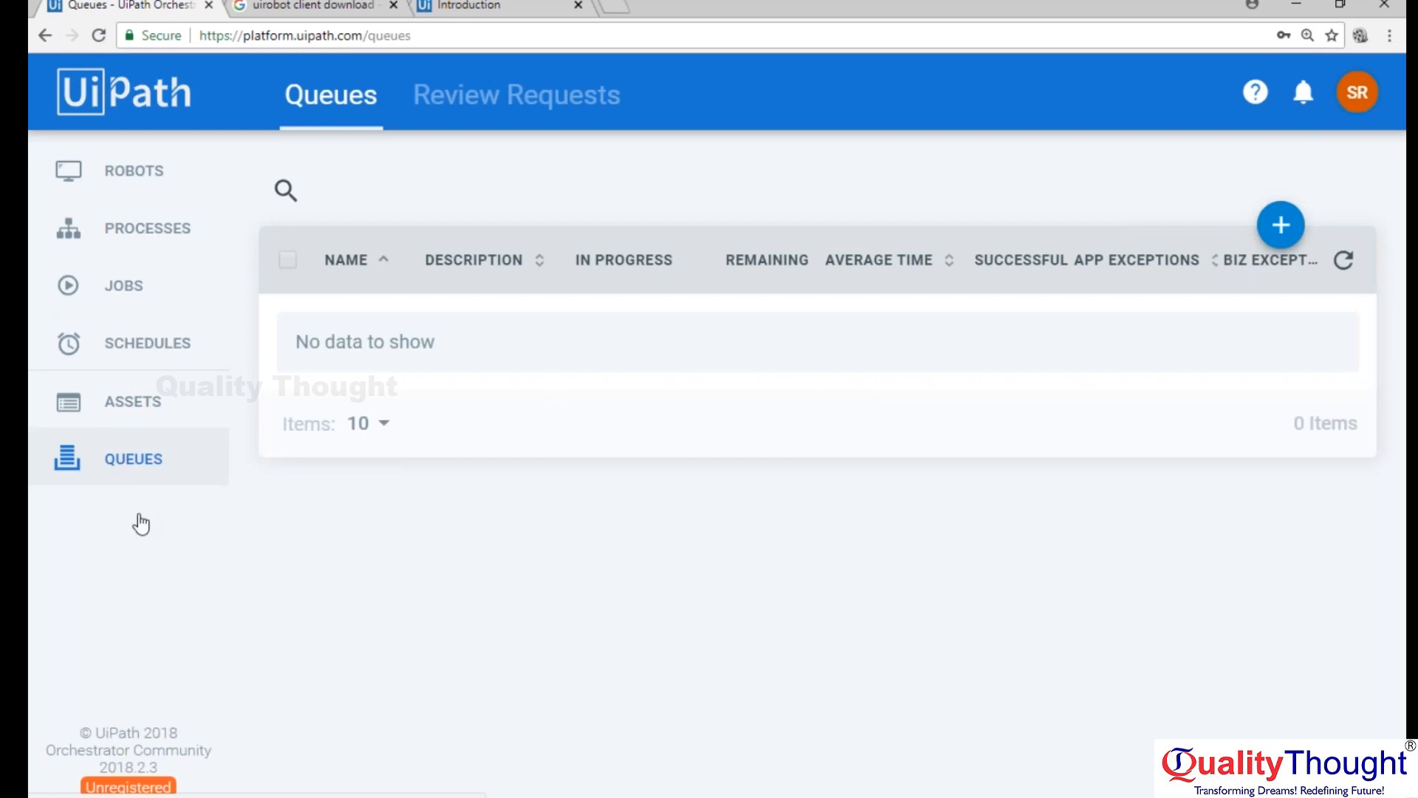
Switch to UiPath Studio and add a Get Queue Items activity above the Assign activity in the sequence.
key(alt+Tab)
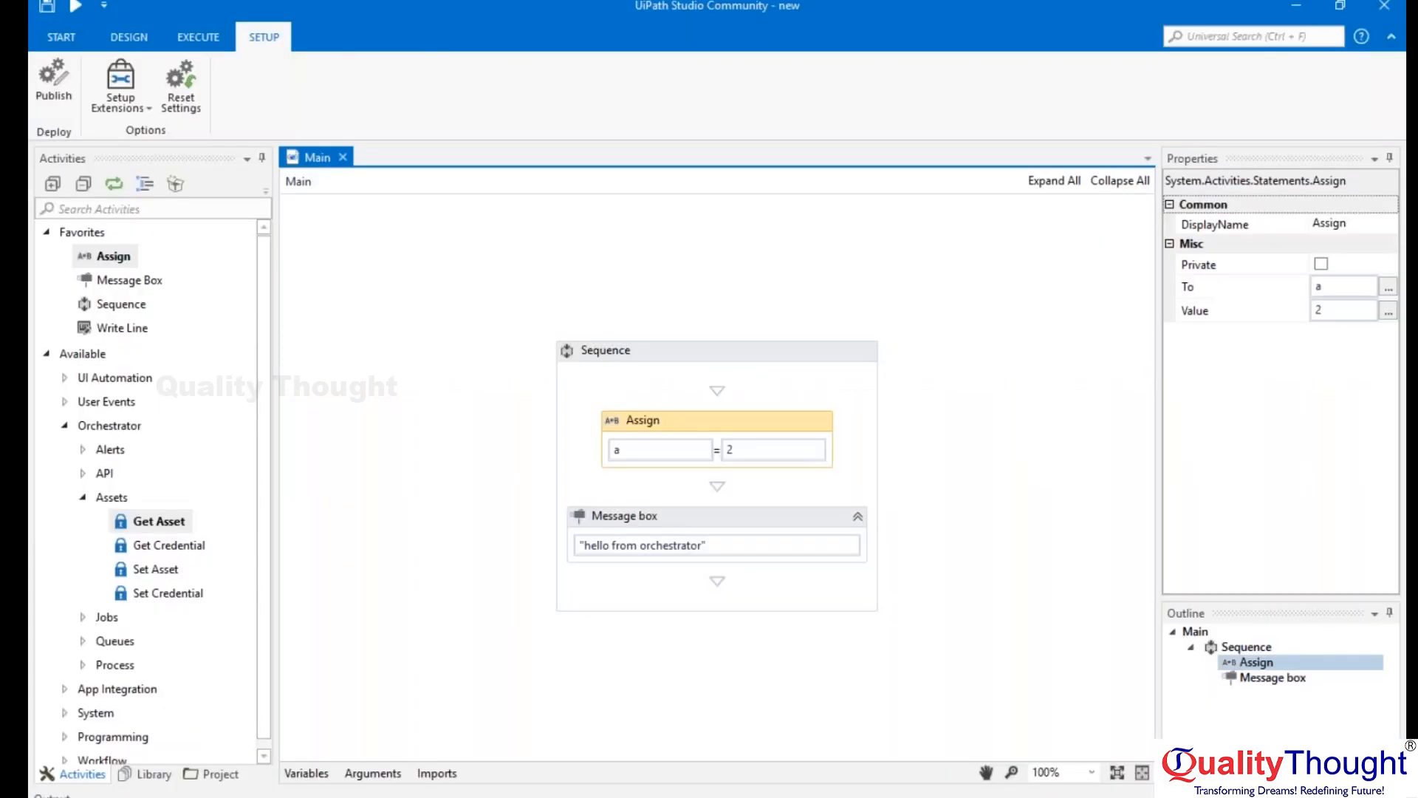
click(168, 208)
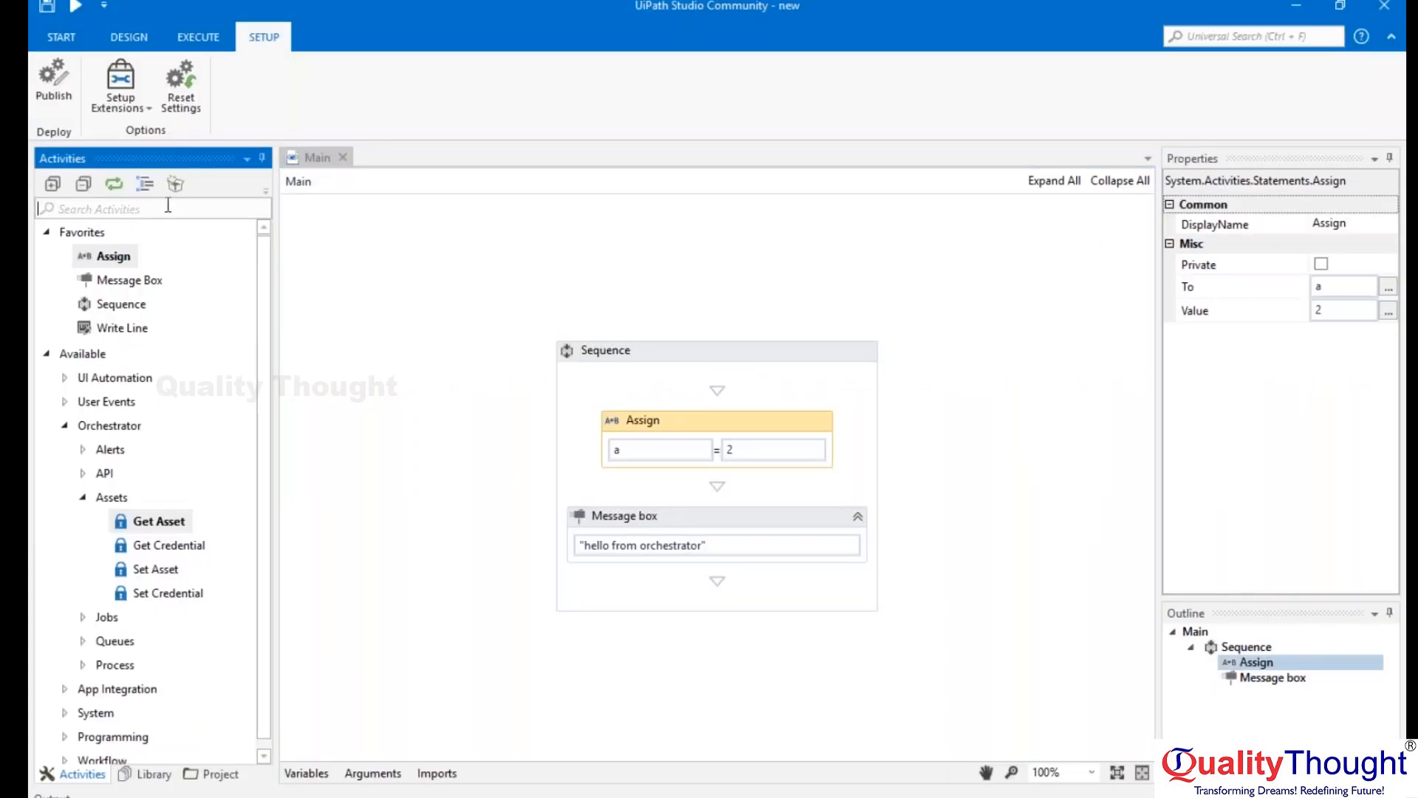
text(get queue)
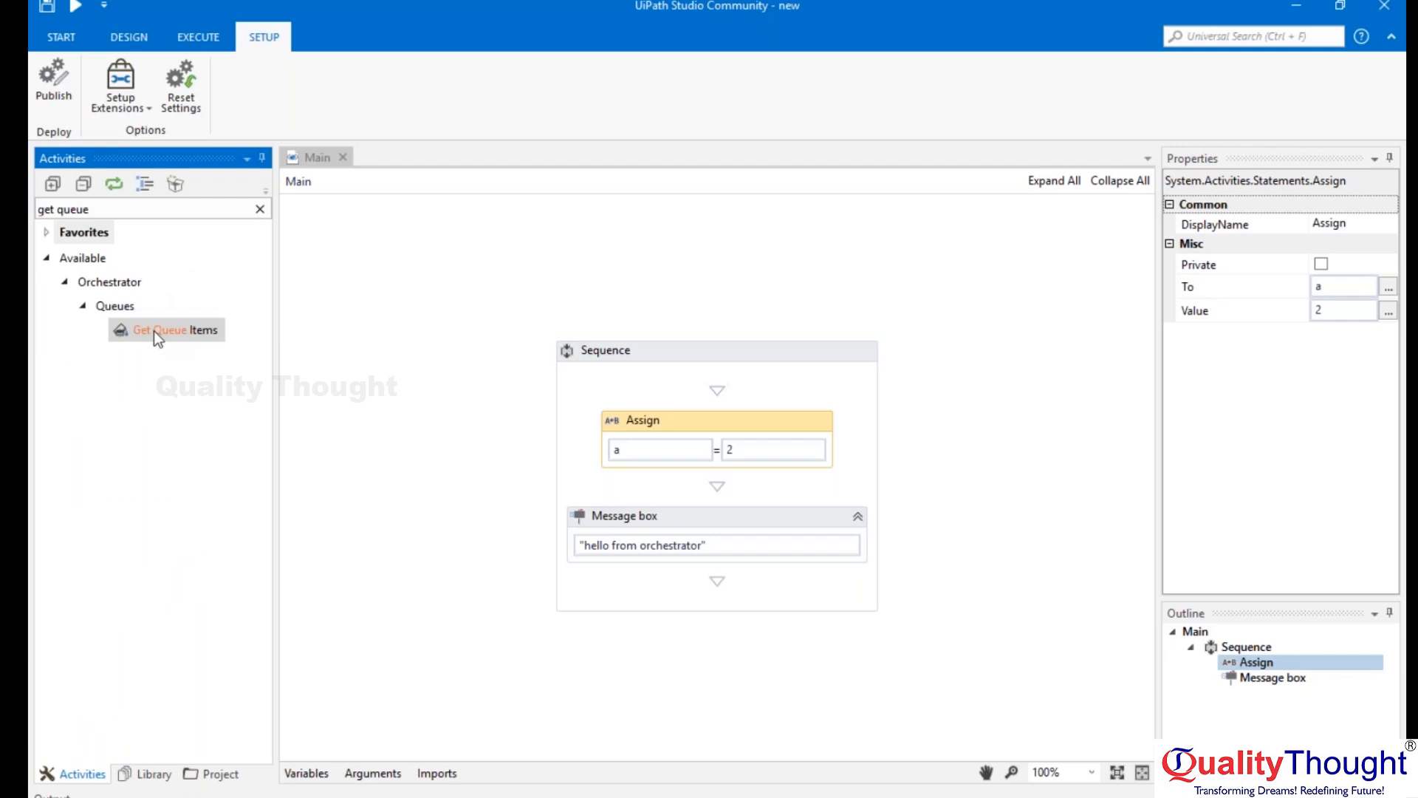
drag(154, 330, 715, 380)
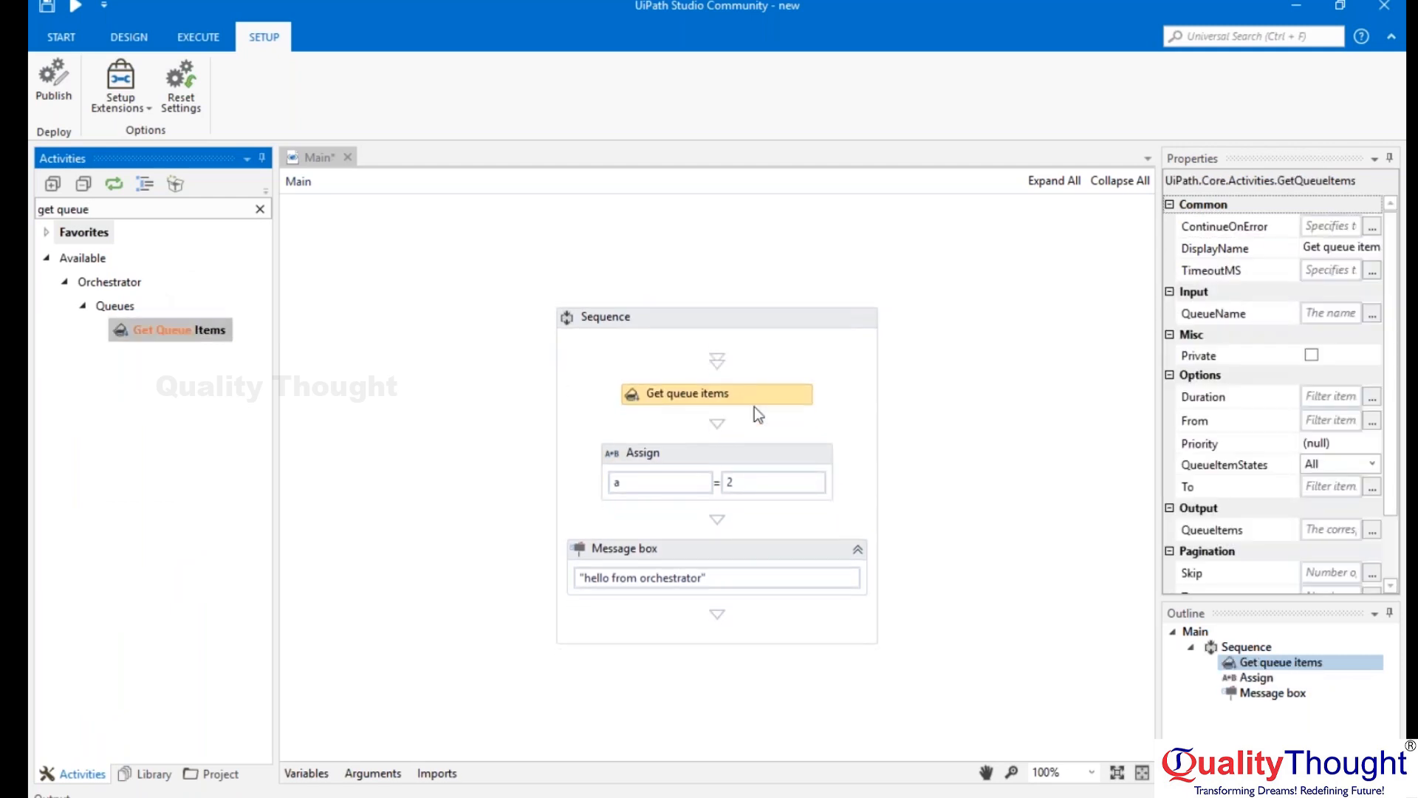
click(1329, 314)
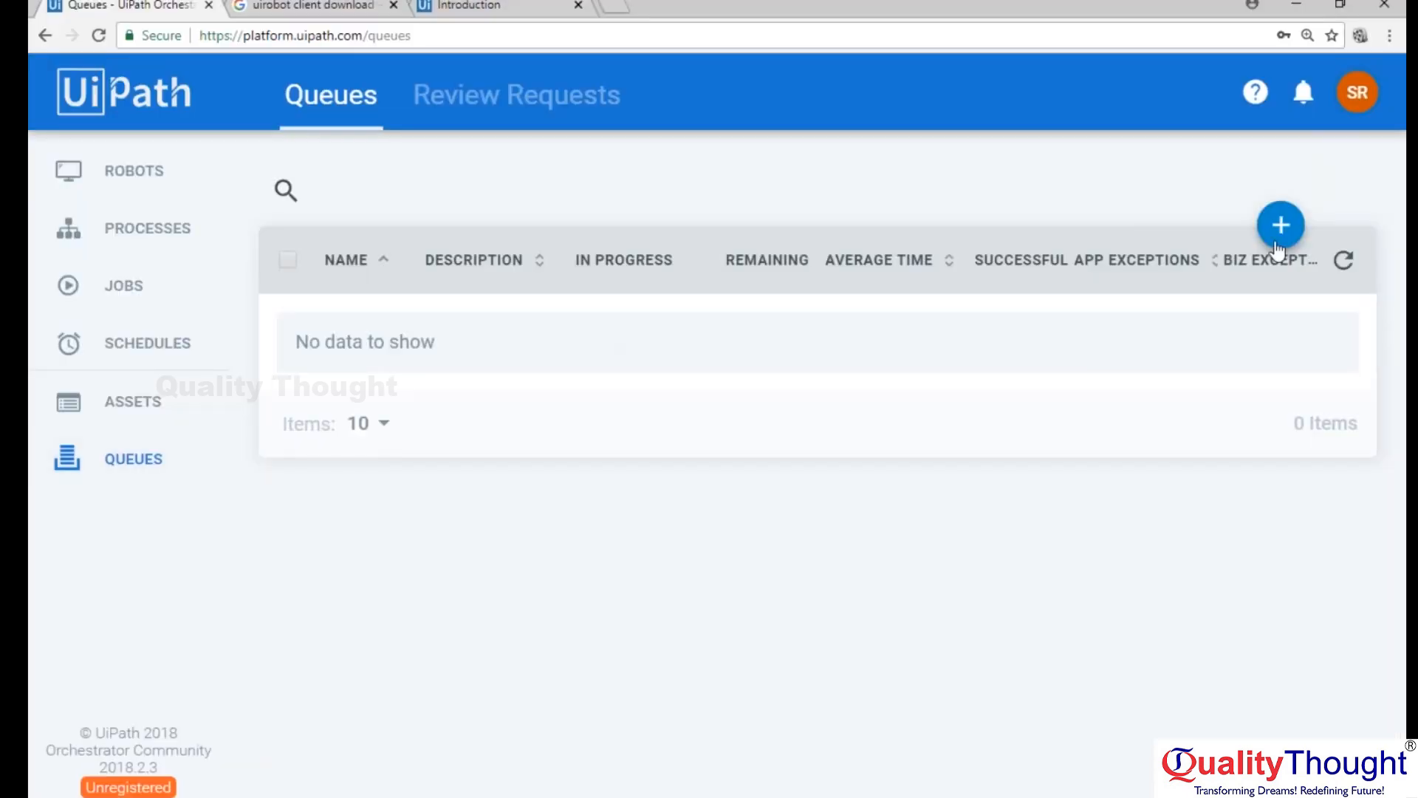
Start a new queue in Orchestrator with both Unique Reference and Auto Retry set to No.
click(1283, 236)
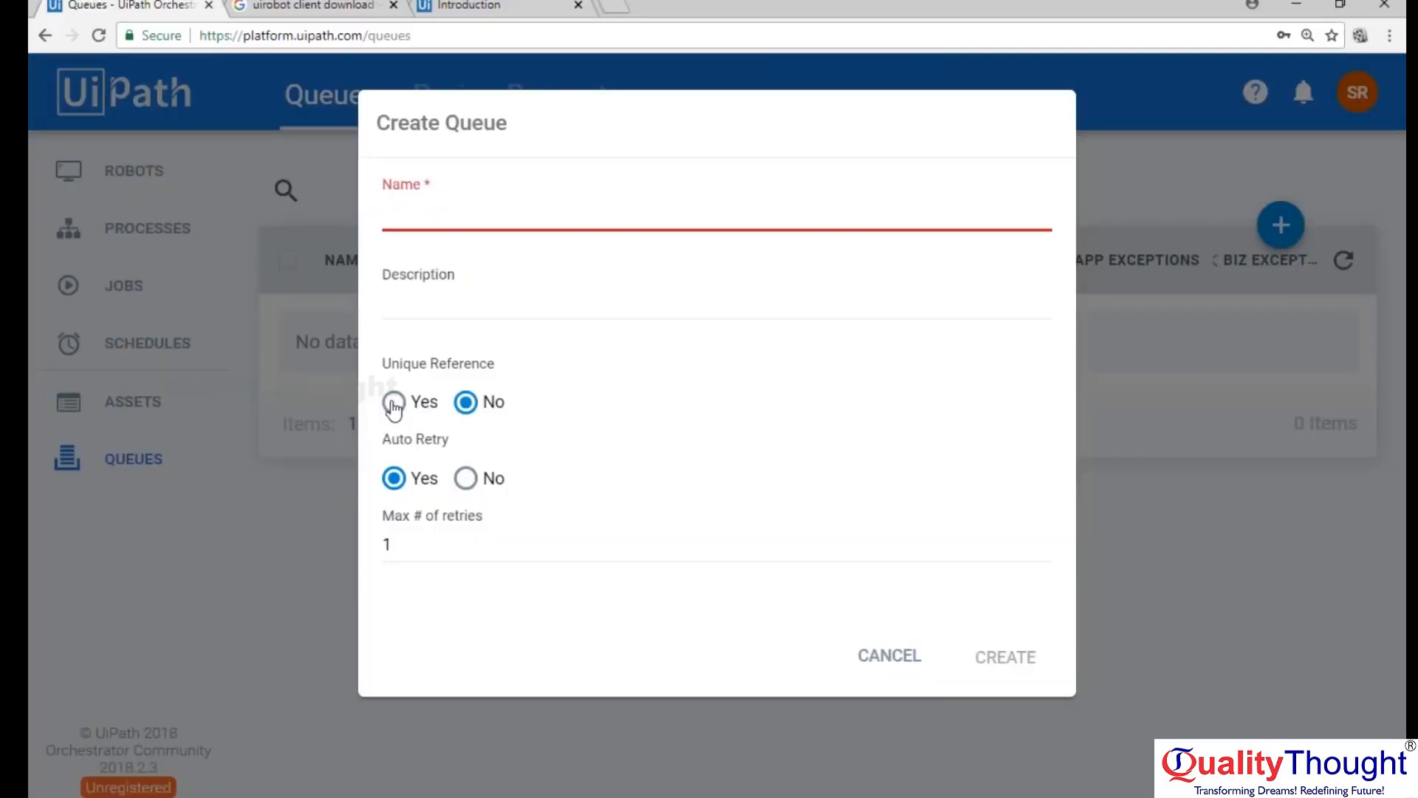
click(427, 402)
click(464, 402)
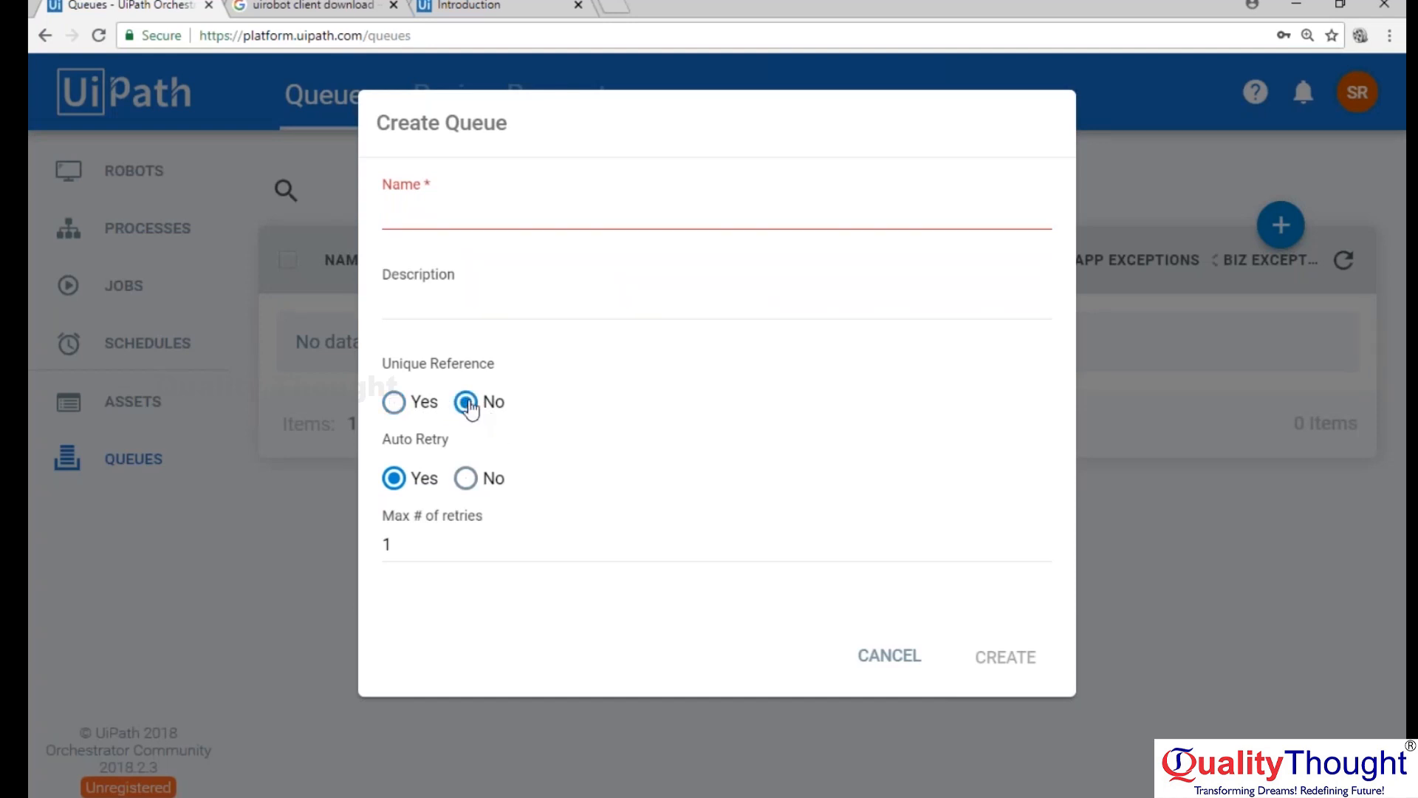
click(473, 484)
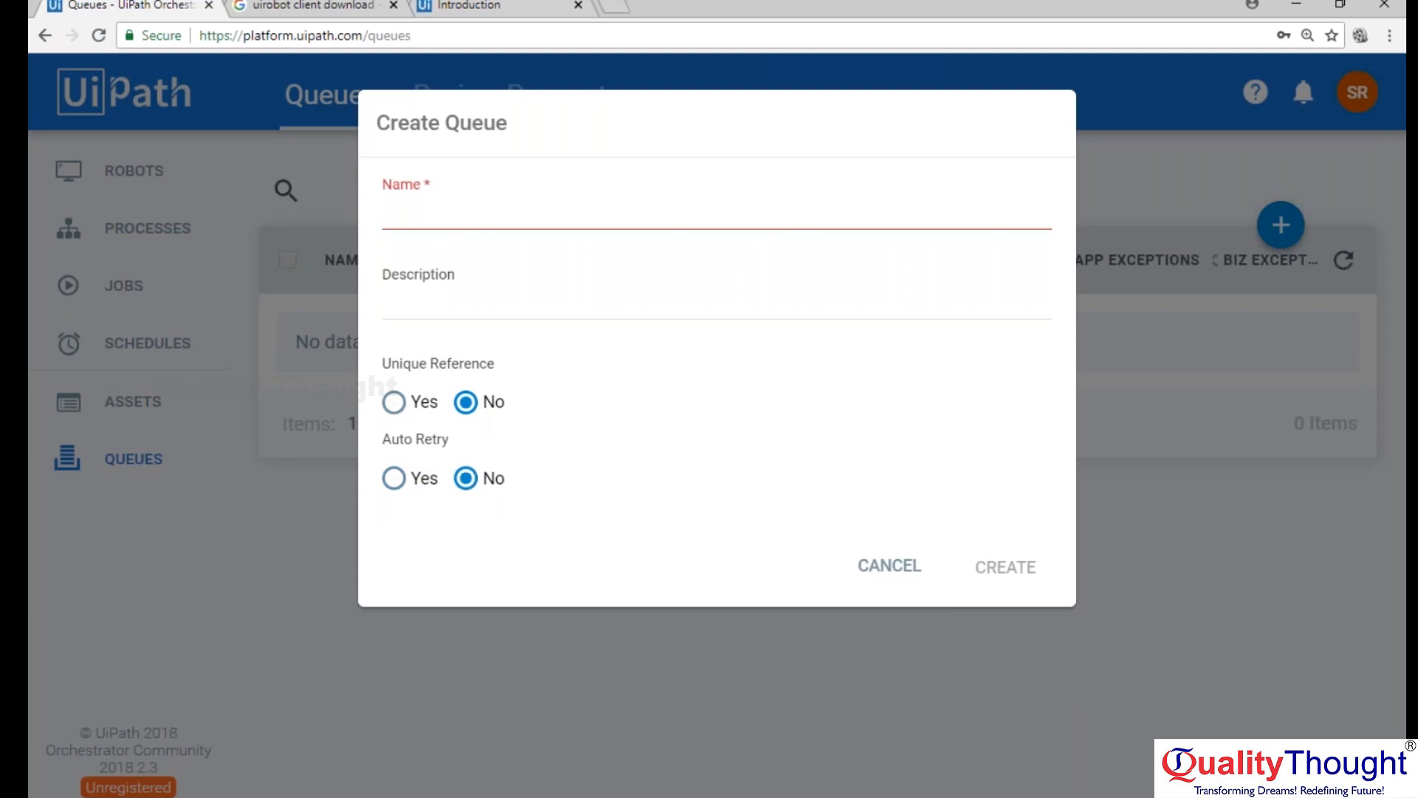
Name the queue robot-1, describe it as "the queue for forst robot" and create it.
click(440, 214)
text(robot-1)
key(Tab)
text(the queue for)
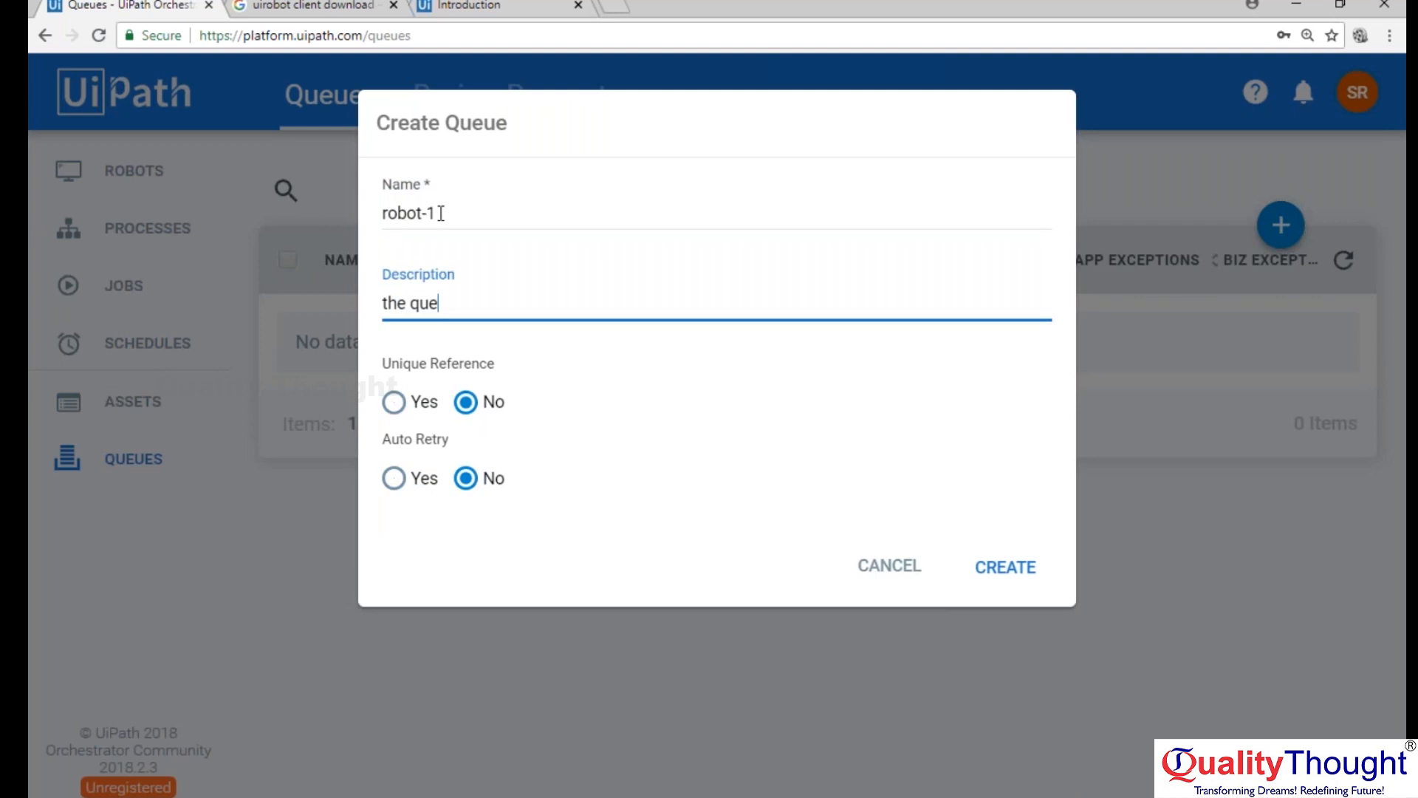
text( for)
key(BackSpace)
text(rst robot)
click(1004, 566)
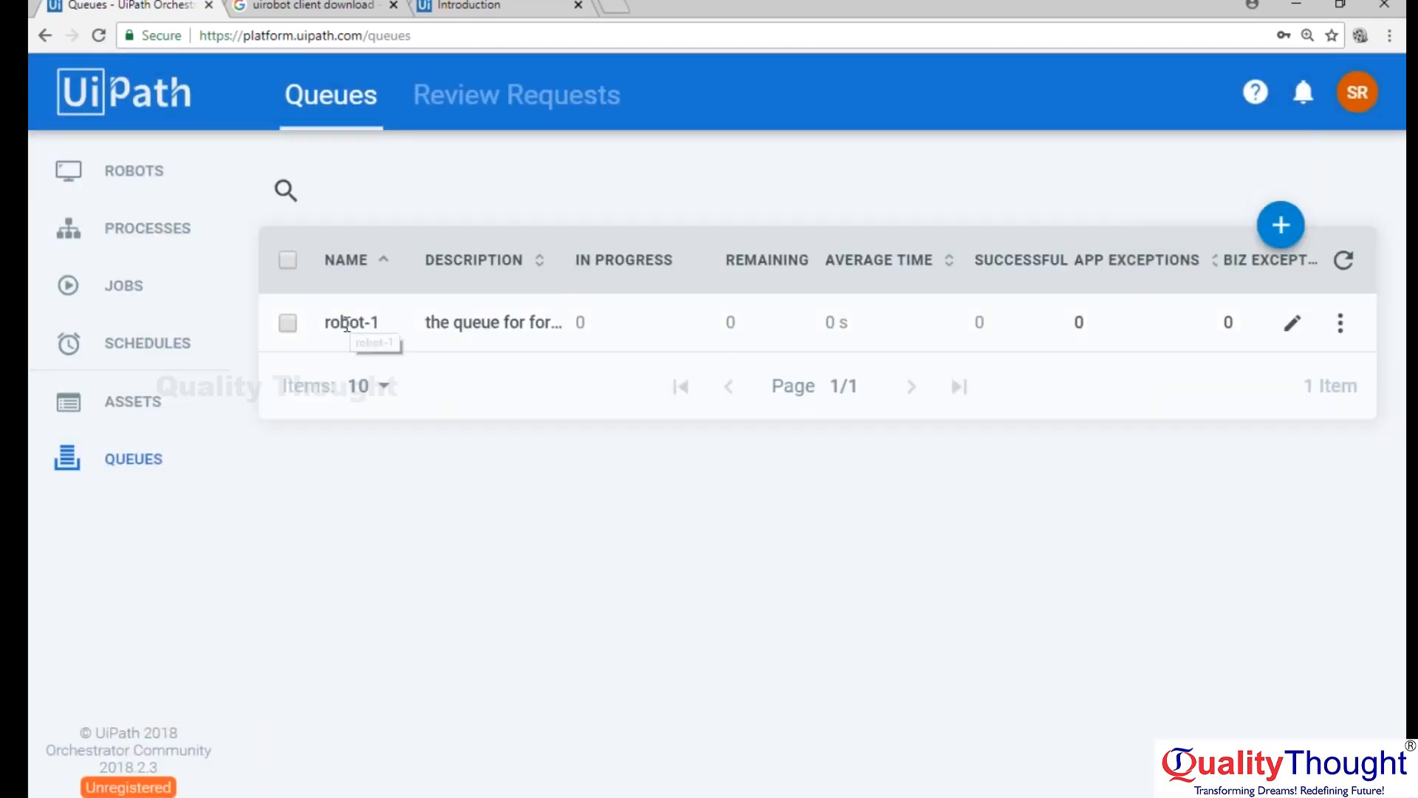
Copy the queue's name from Orchestrator and set the Get Queue Items activity's QueueName to "robot-1" in UiPath Studio.
drag(325, 322, 382, 318)
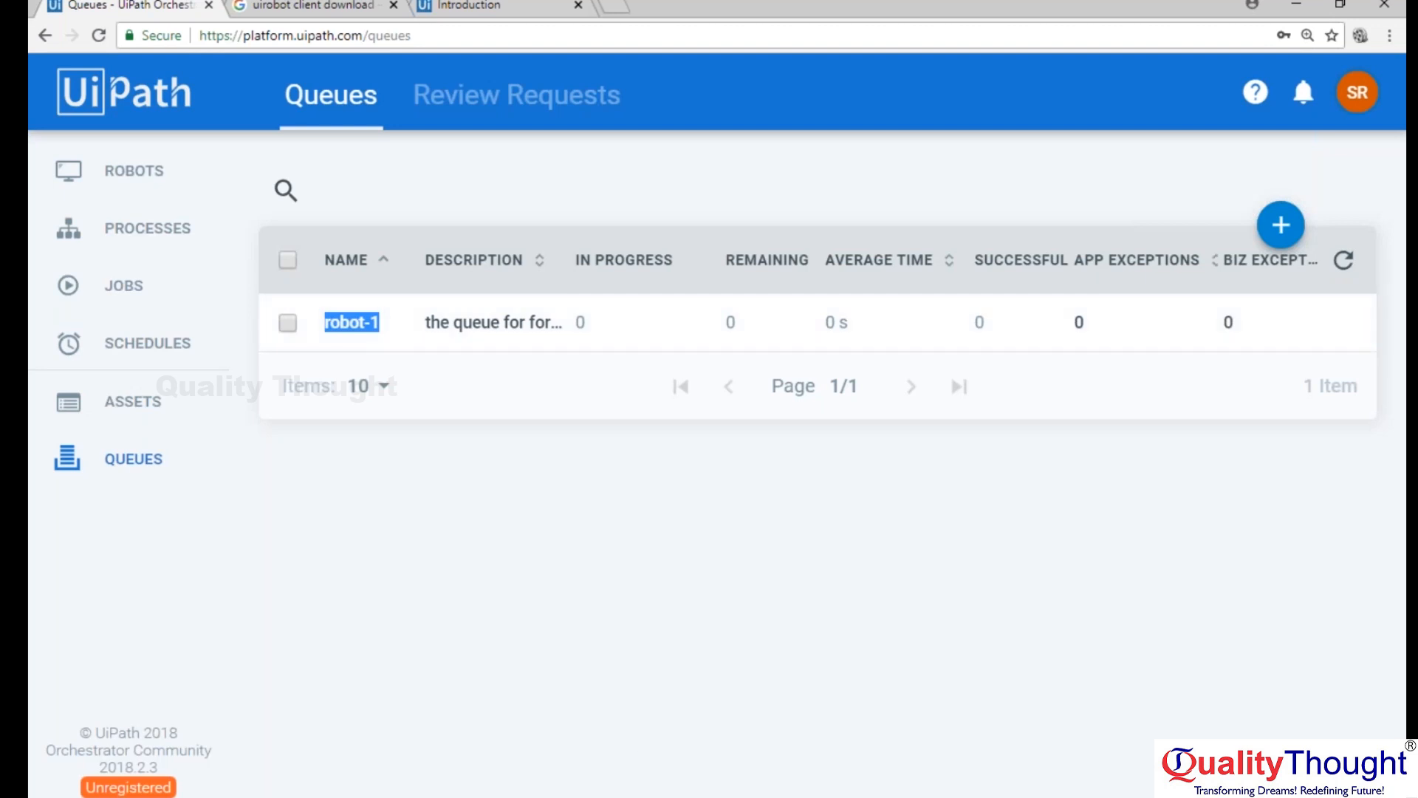
key(alt+Tab)
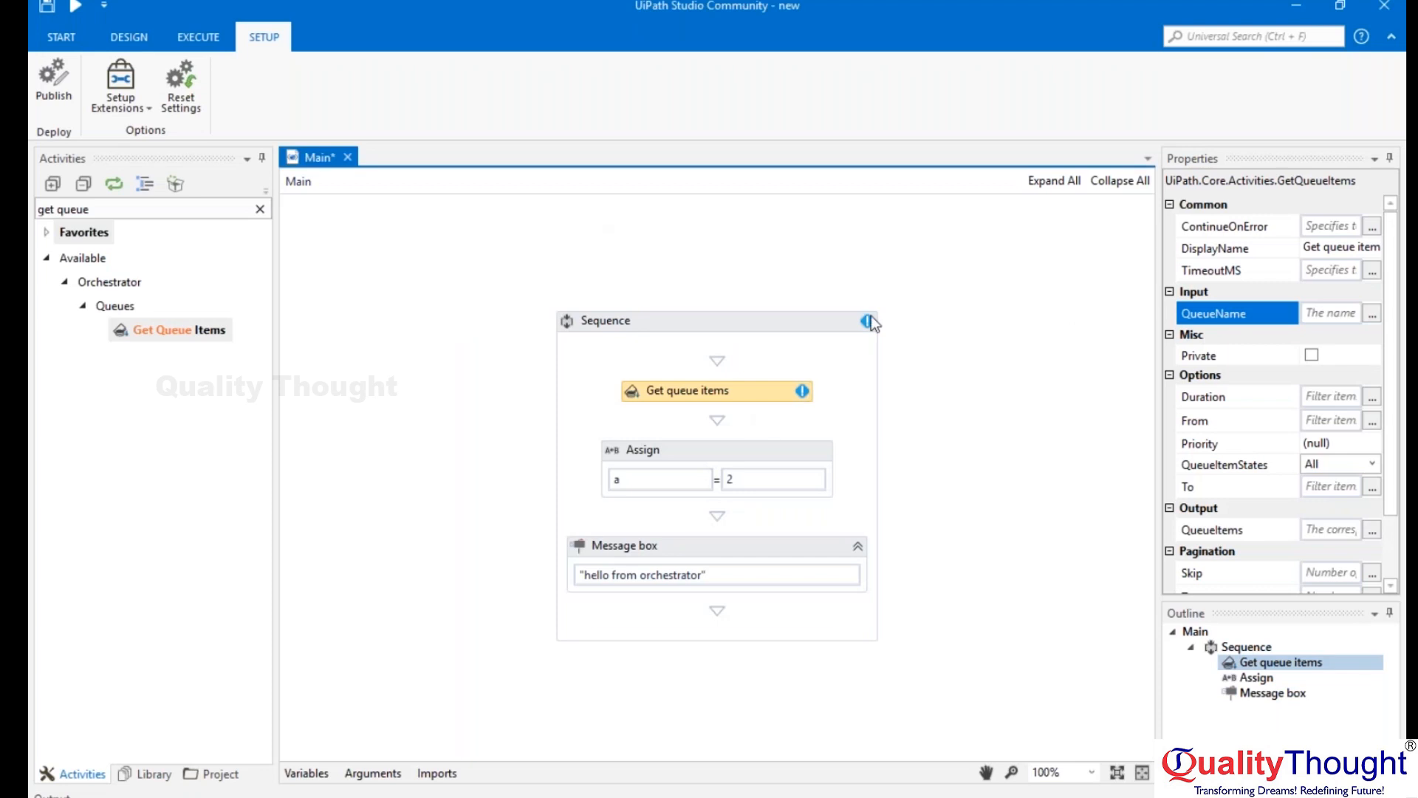
click(1371, 314)
text("robot-1")
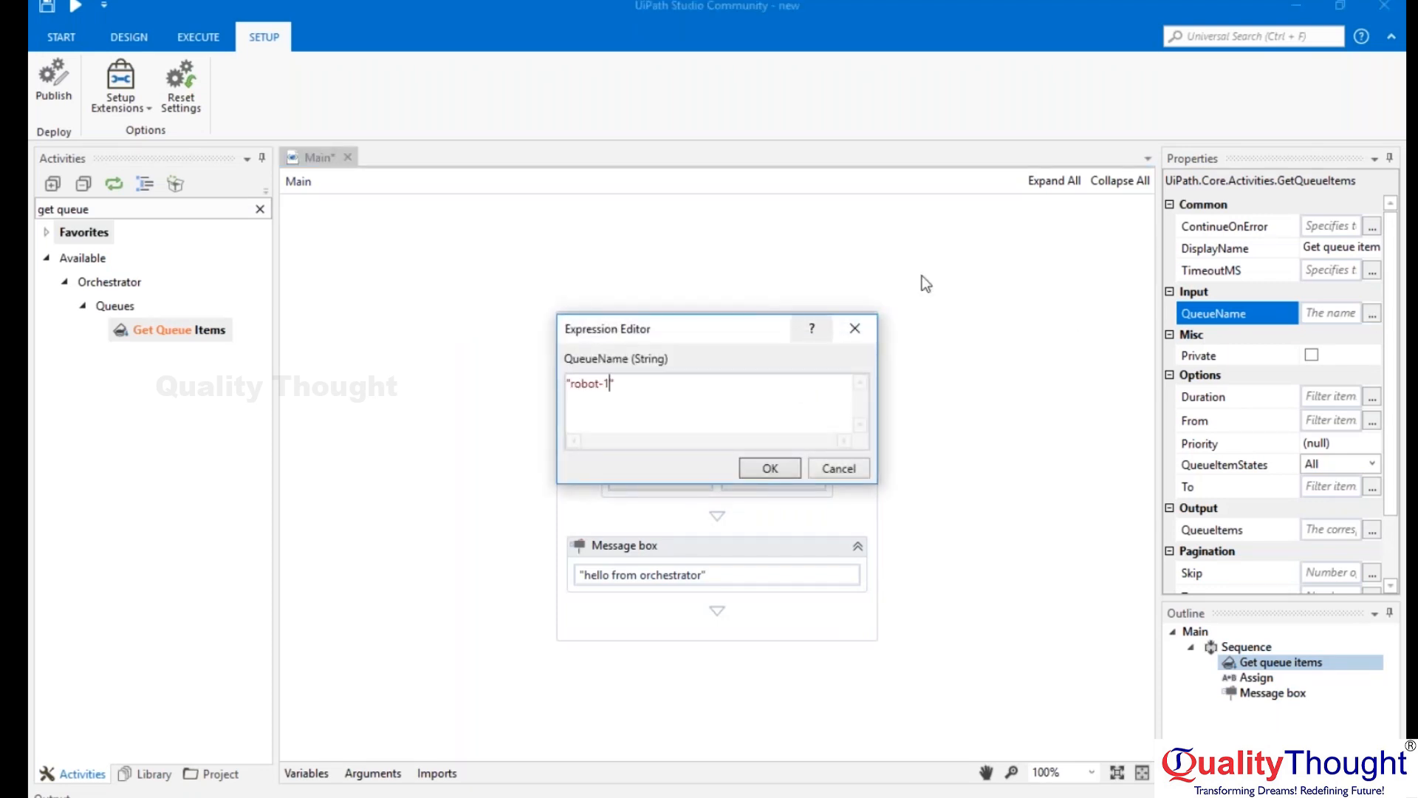
click(778, 466)
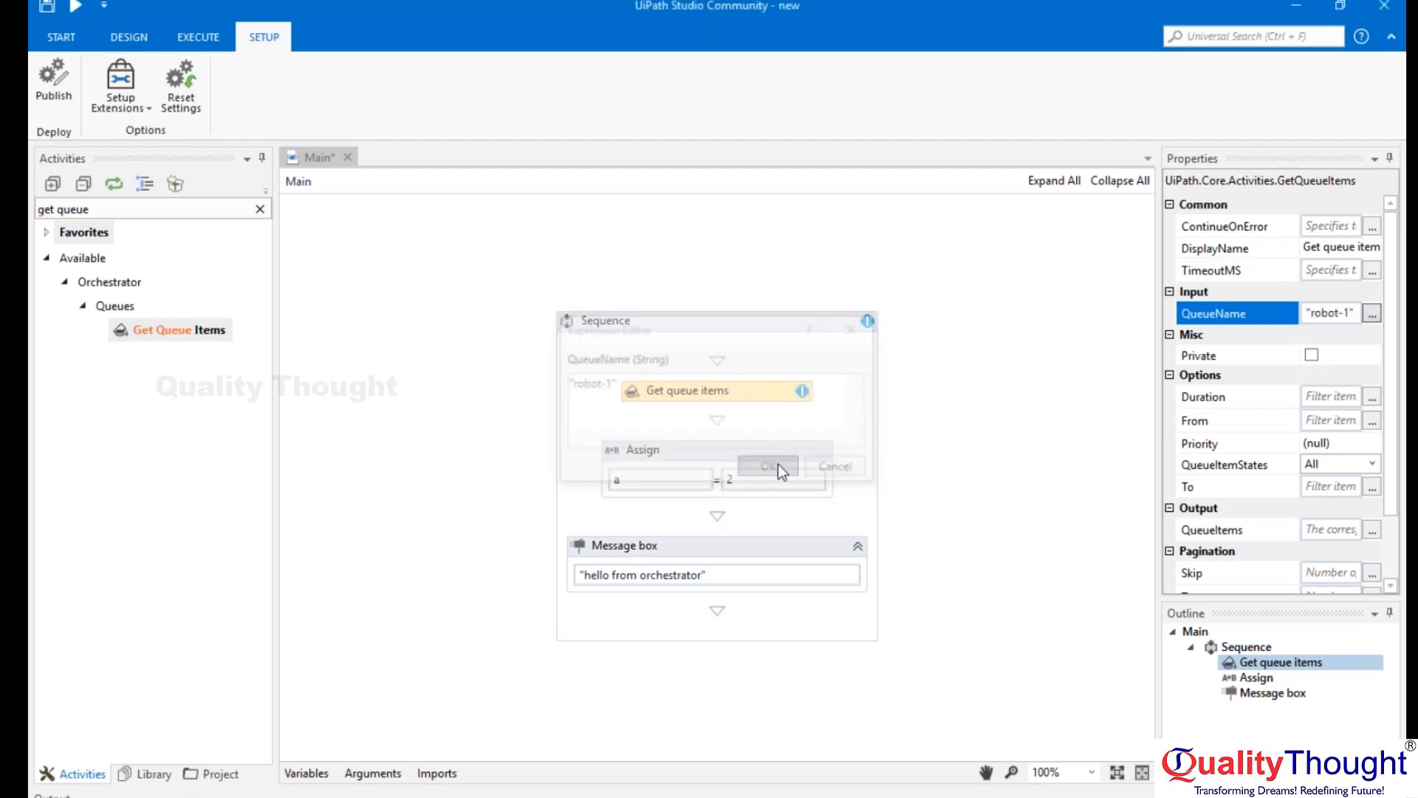
Examine the QueueItems output property of the Get Queue Items activity.
scroll(1394, 328, down, 3)
click(1342, 446)
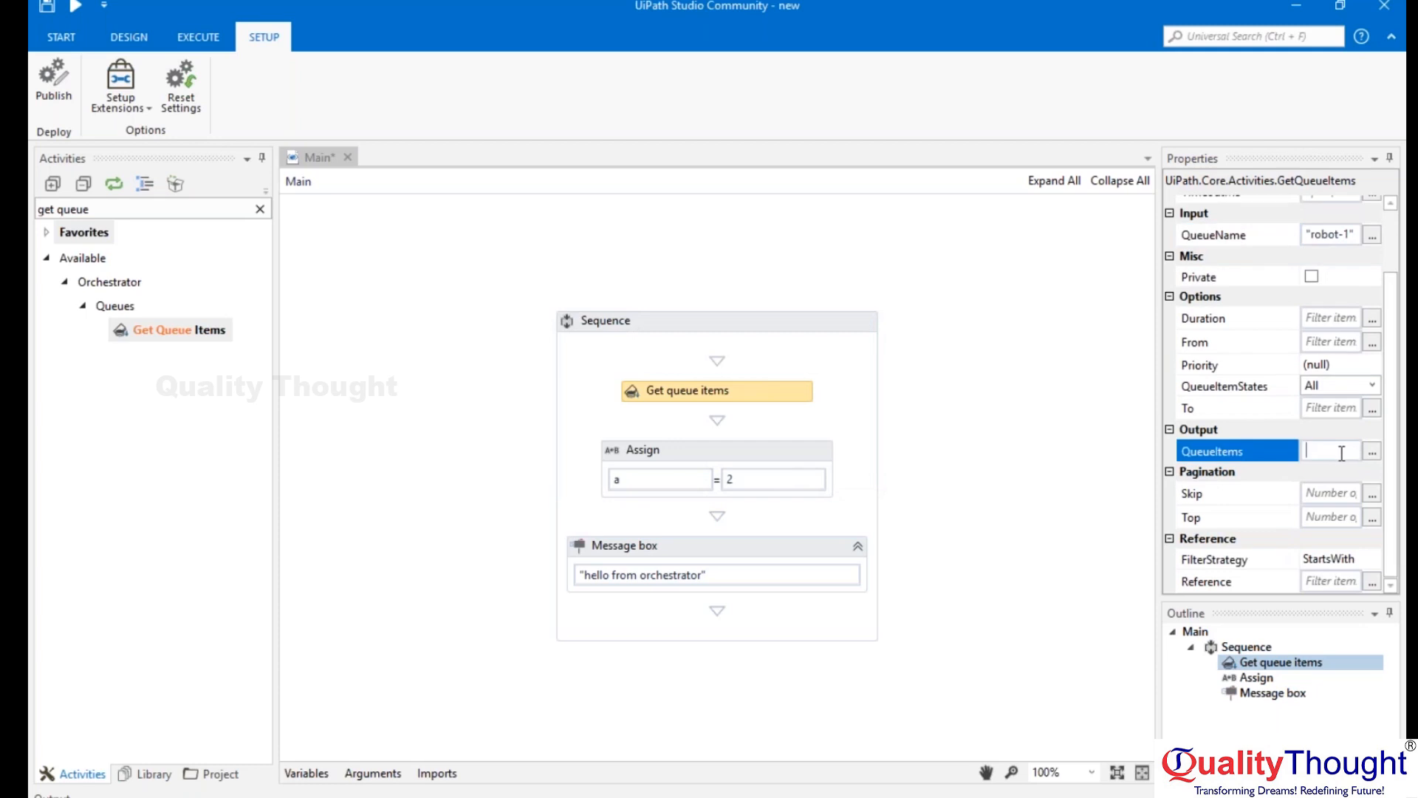
click(842, 393)
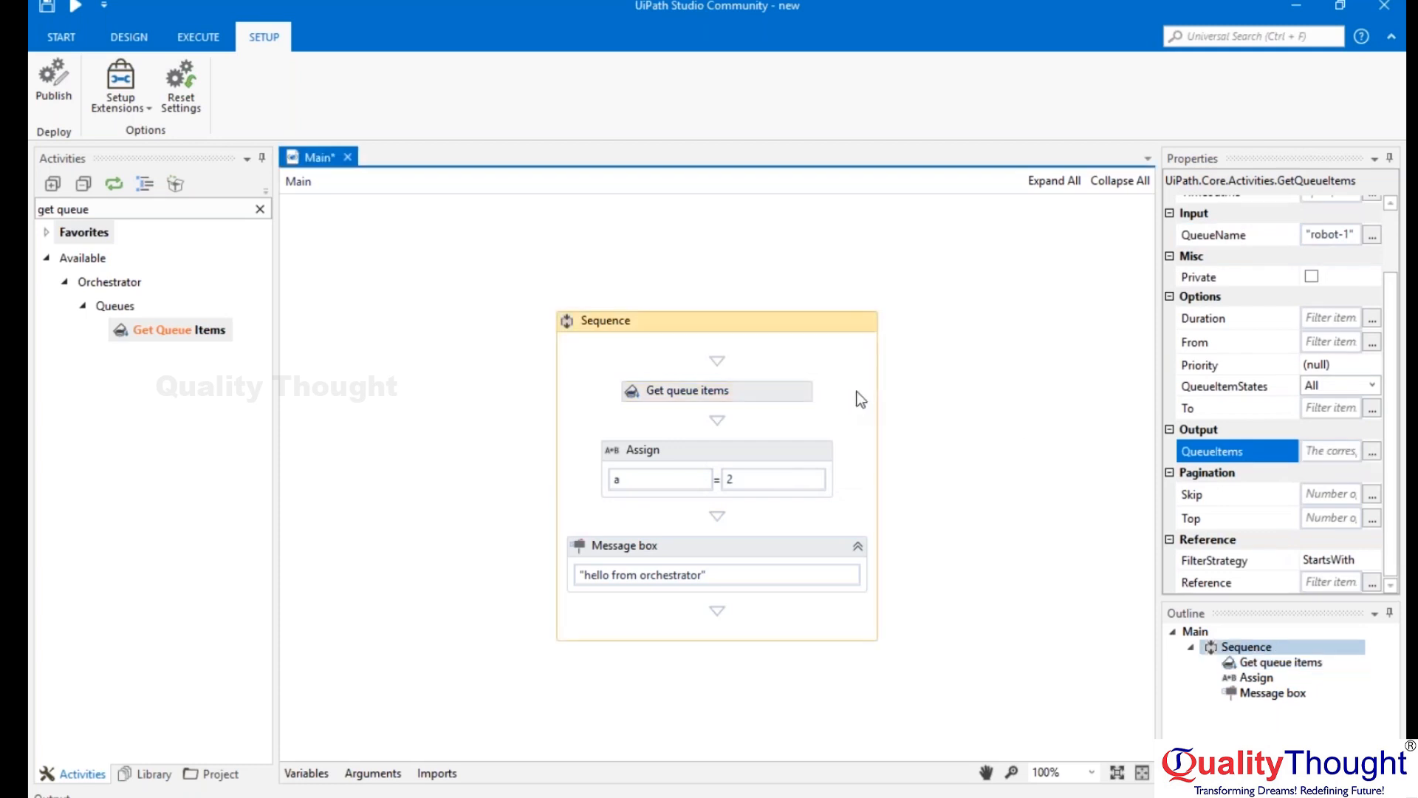
Try to find an activity for updating queues by searching for "update que".
click(260, 210)
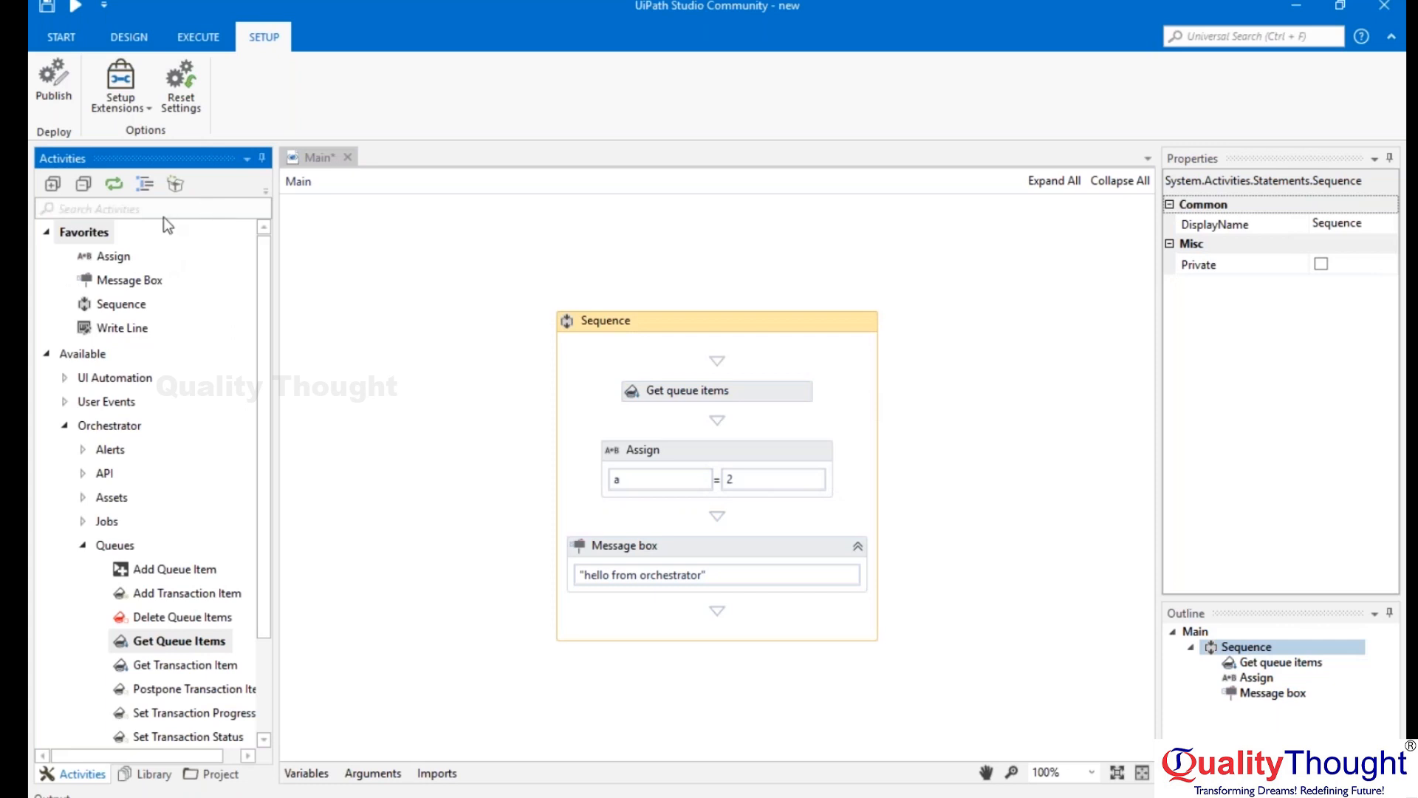
text(update que)
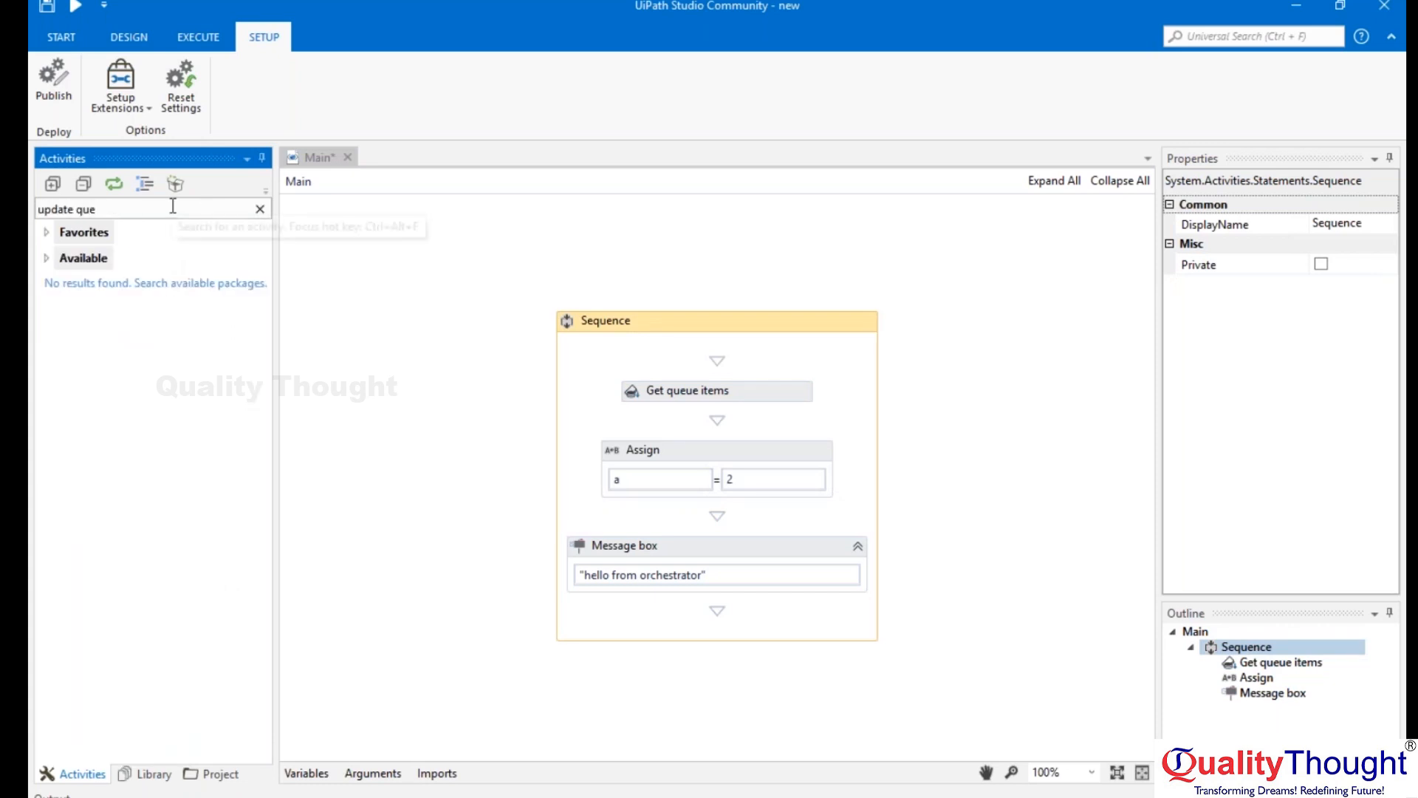
key(BackSpace)
key(BackSpace)
key(BackSpace)
key(BackSpace)
key(BackSpace)
key(BackSpace)
key(BackSpace)
key(BackSpace)
key(BackSpace)
key(BackSpace)
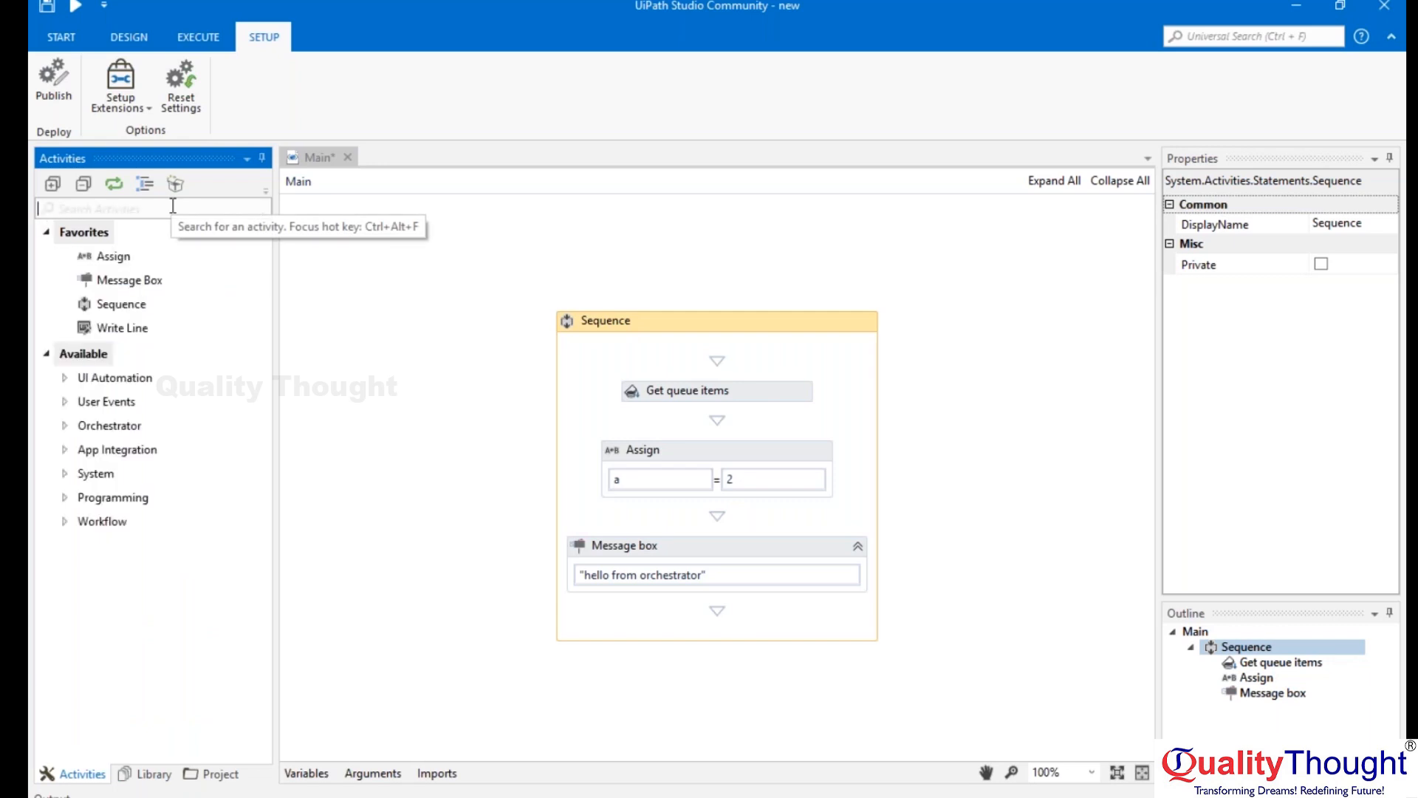
Find the Set Transaction Status activity and add it between Get Queue Items and Assign, opening its TransactionItem input.
text(set transa)
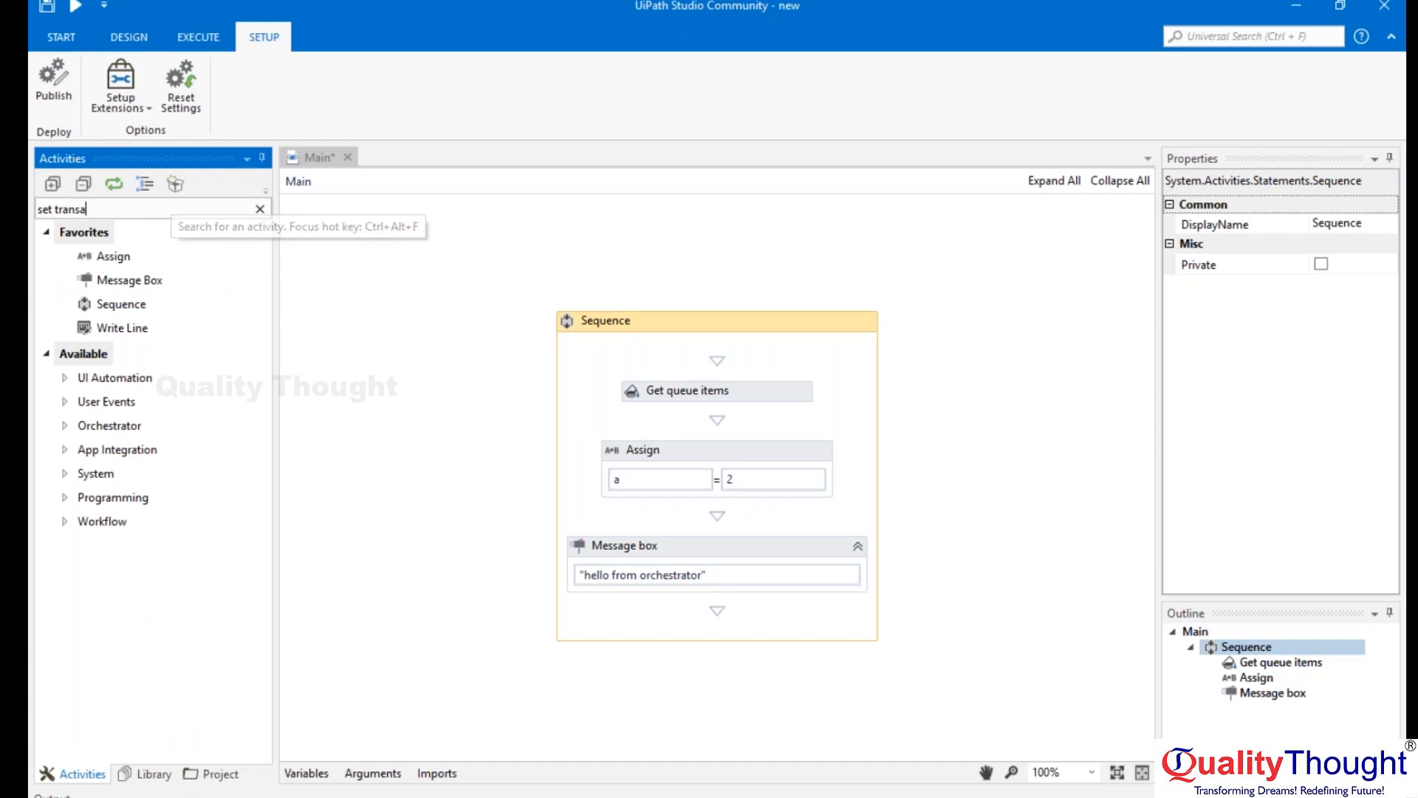
drag(194, 353, 712, 433)
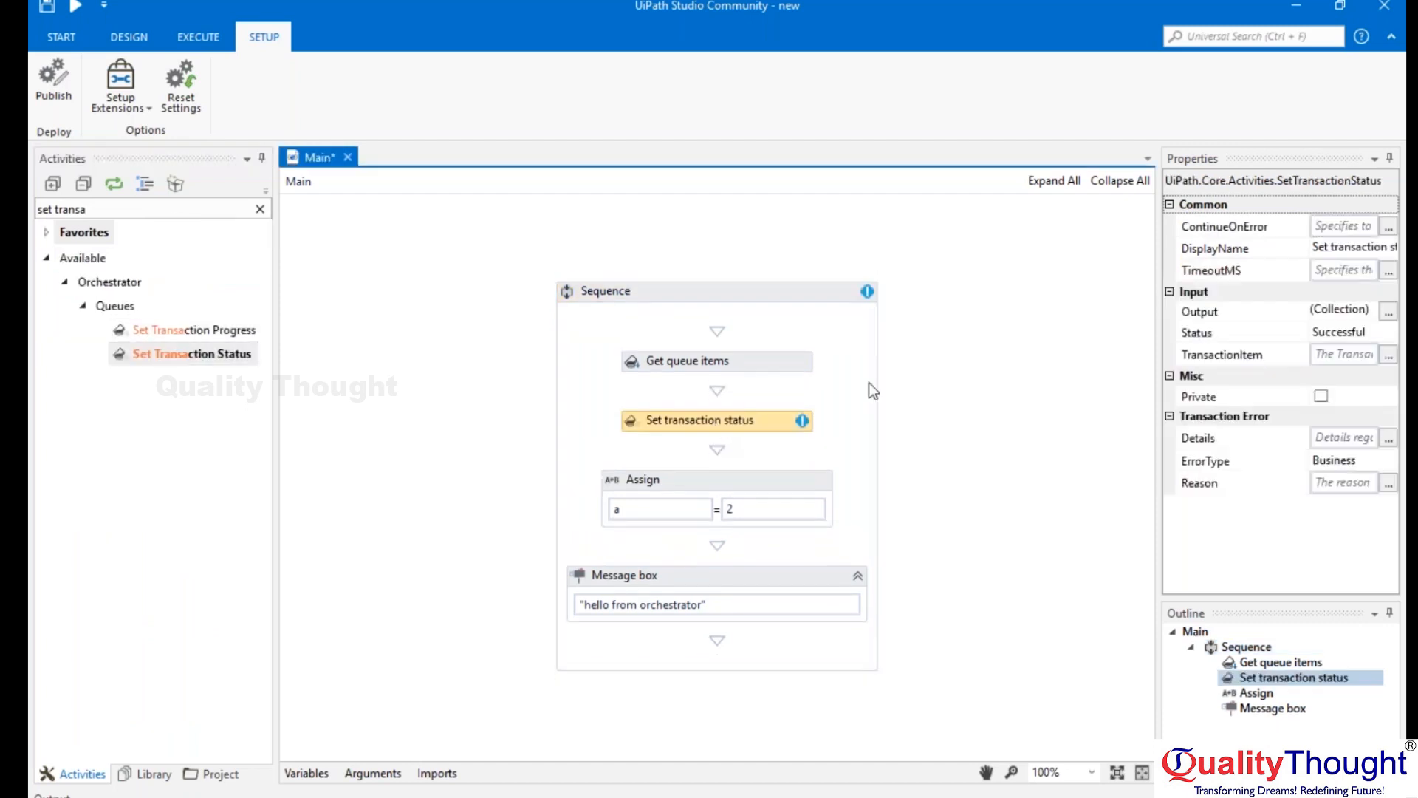
click(1344, 355)
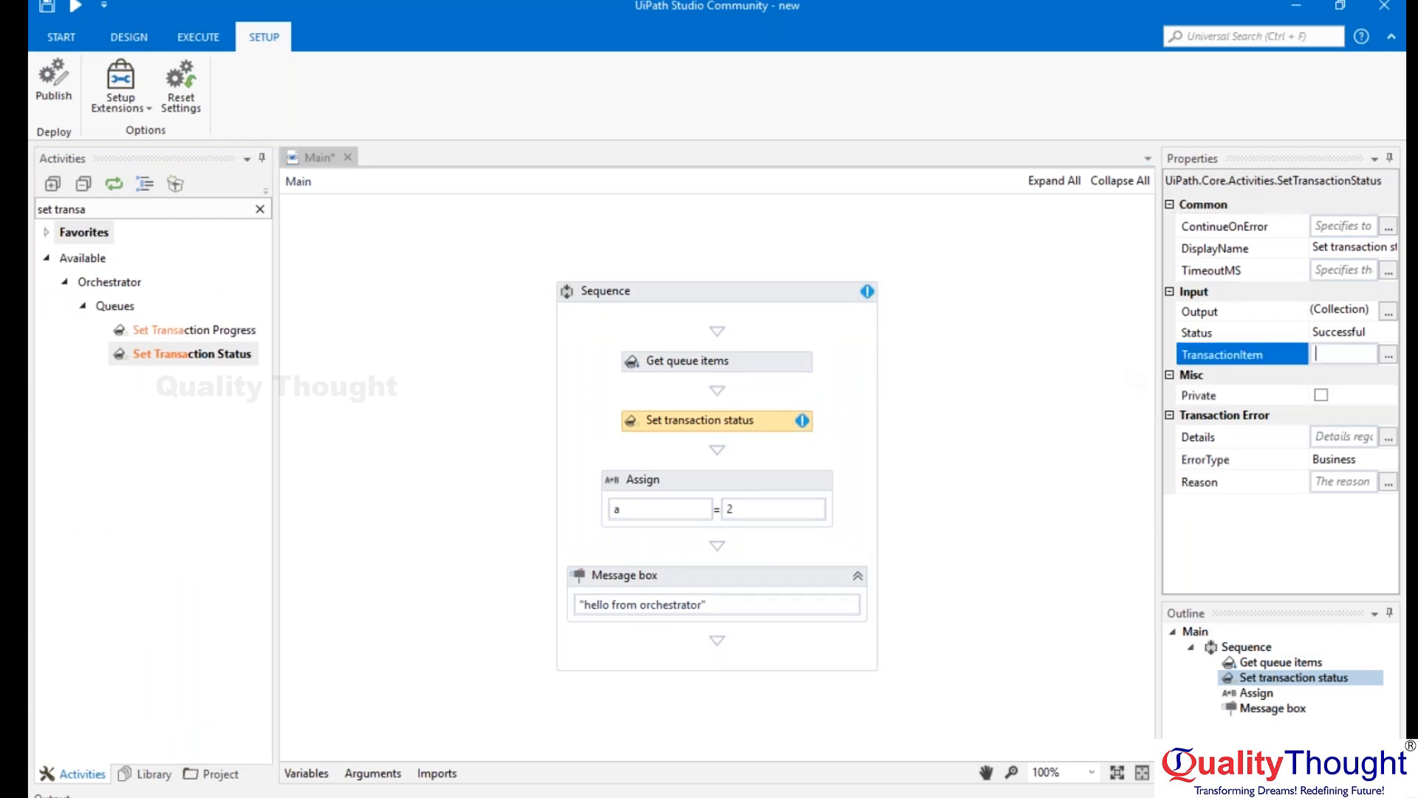
Search the activities for "transaction" and add Add Transaction Item between Get Queue Items and Set Transaction Status.
click(216, 213)
key(BackSpace)
key(BackSpace)
key(BackSpace)
key(BackSpace)
key(BackSpace)
key(BackSpace)
key(BackSpace)
key(BackSpace)
key(BackSpace)
key(BackSpace)
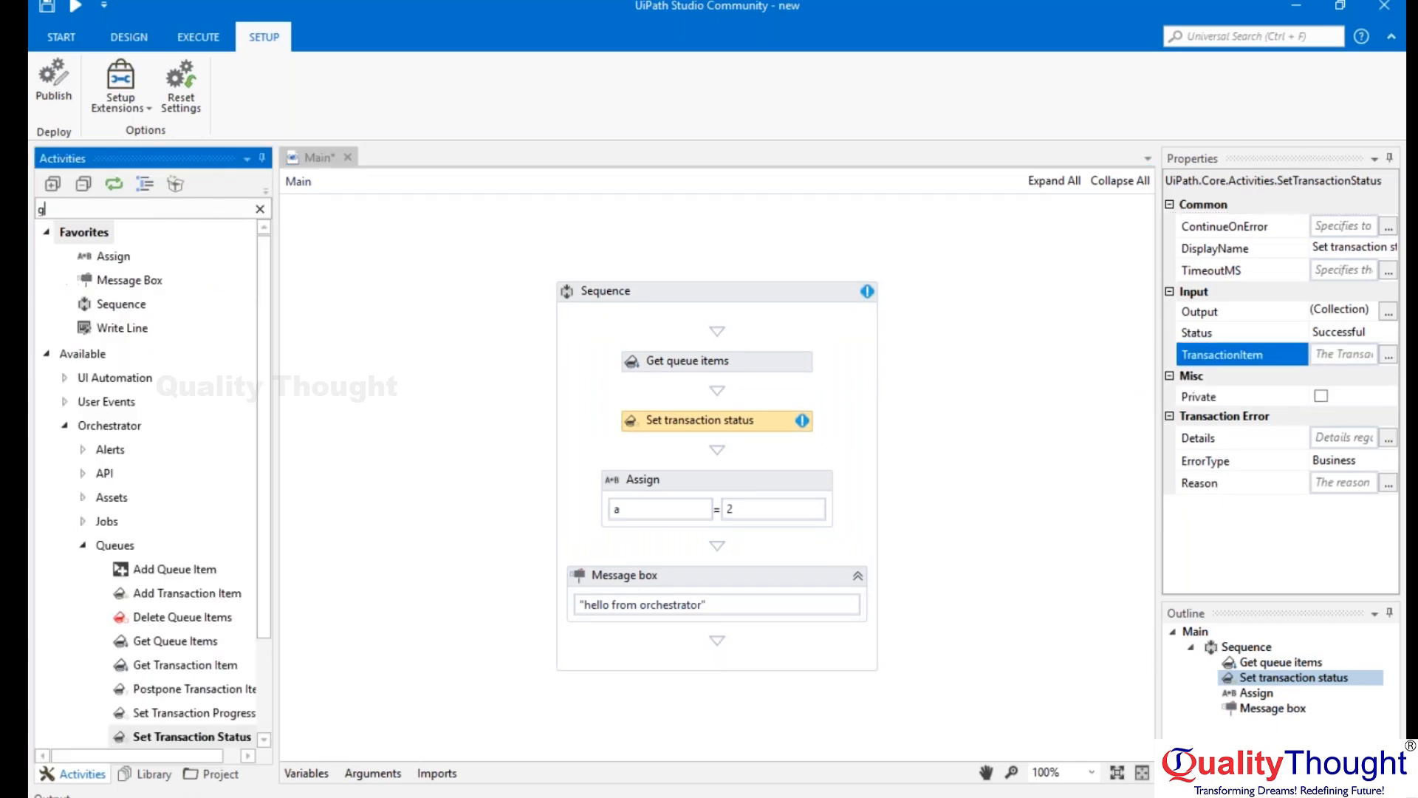
text(transaction)
drag(168, 333, 716, 390)
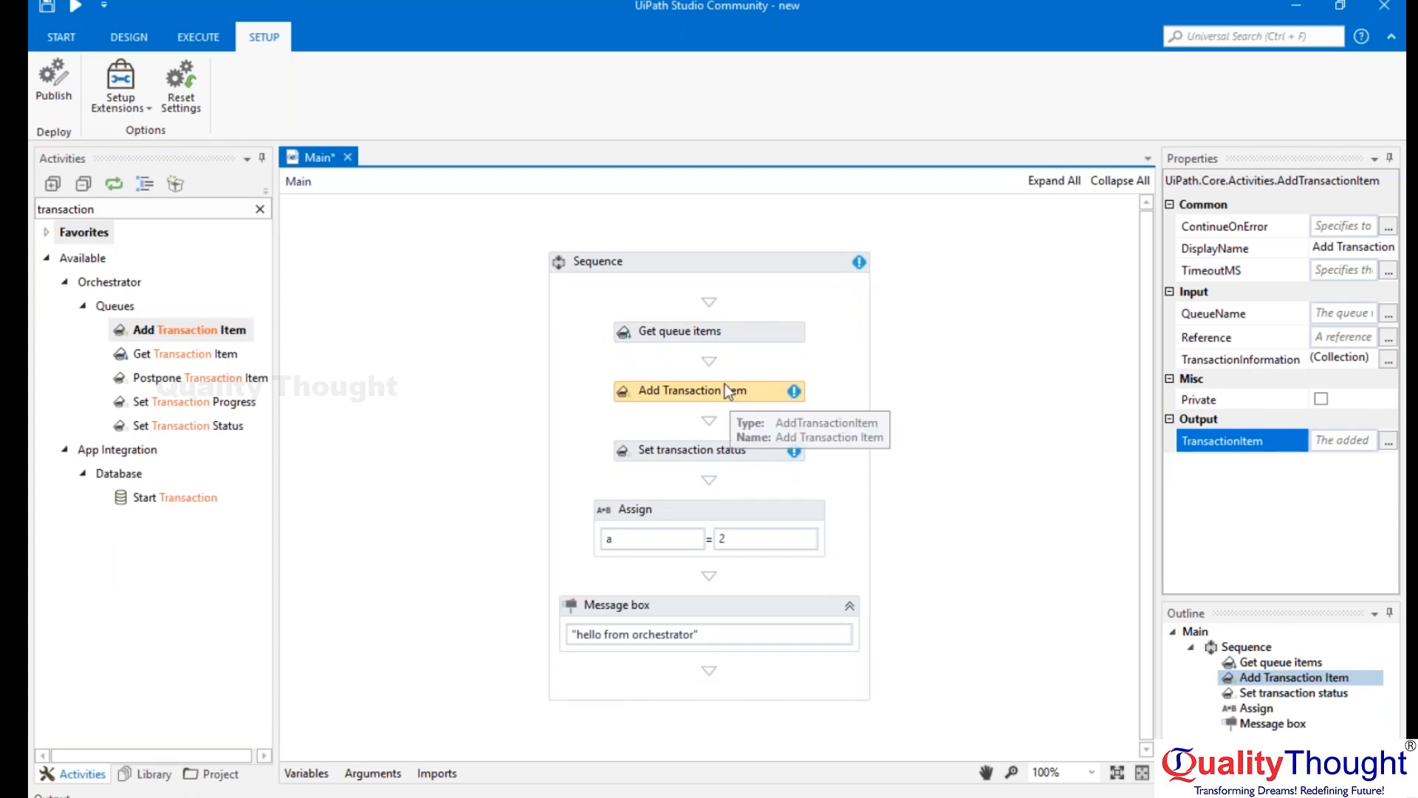
Switch to the Orchestrator diagram in Paint and resize the canvas to about 1121 × 510 px for extra drawing space.
key(alt+Tab)
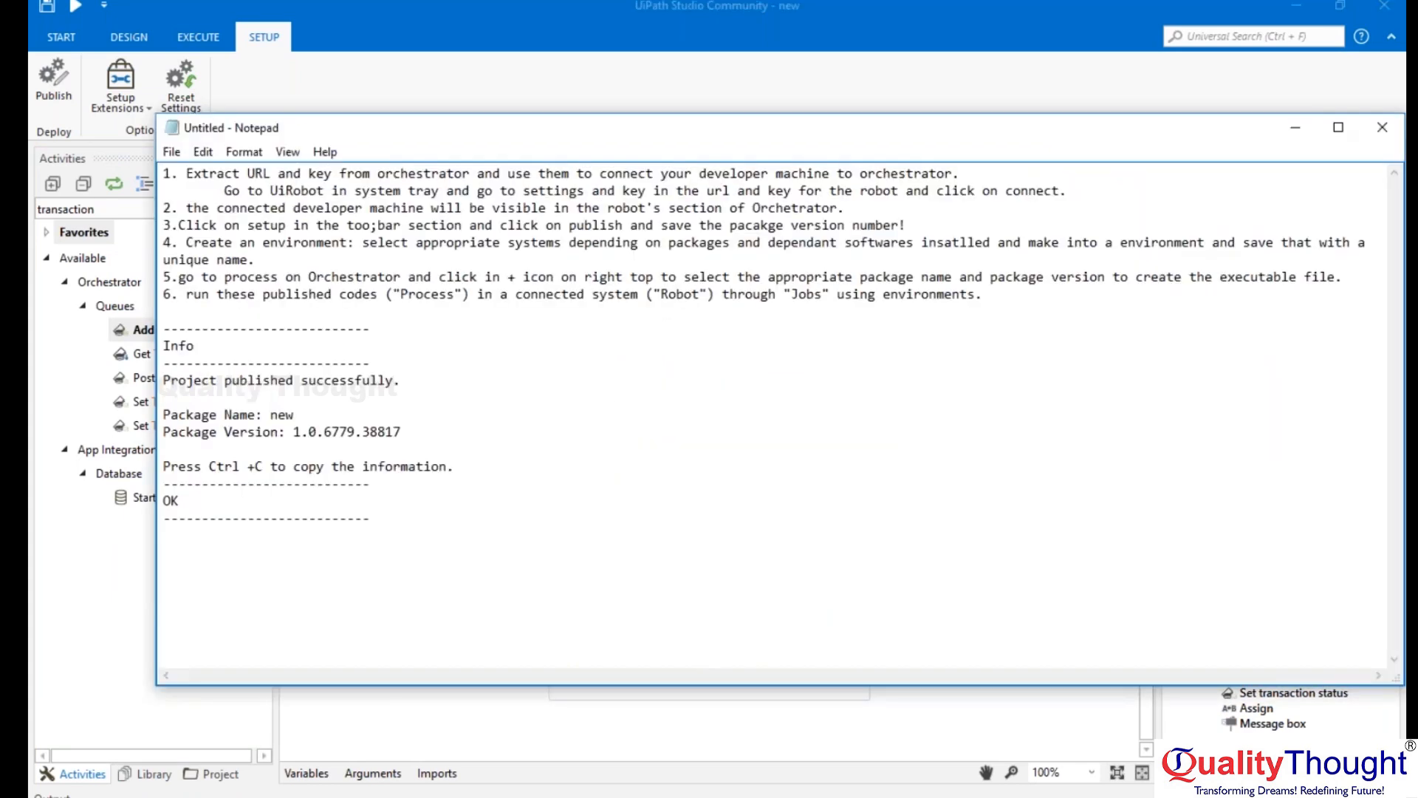
key(alt+Tab)
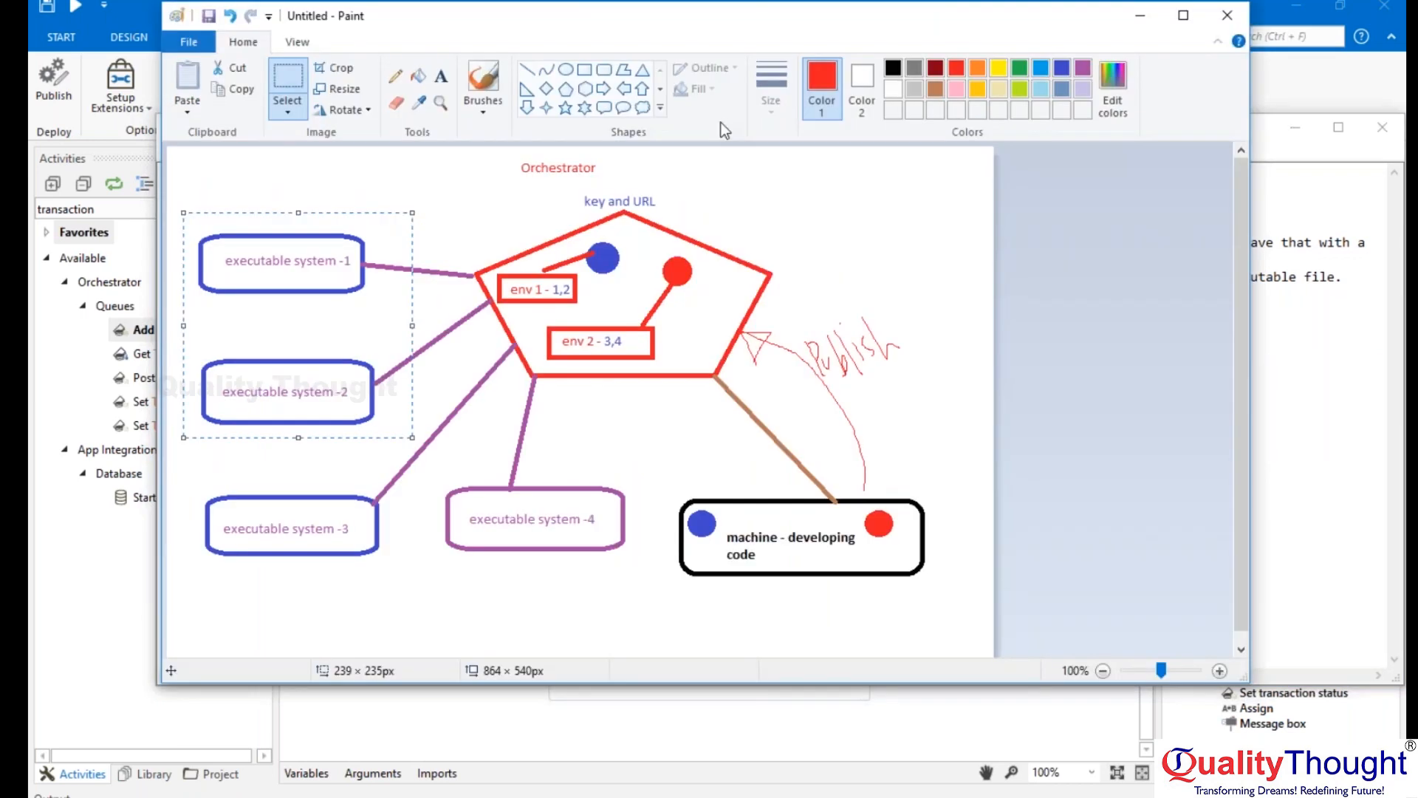
scroll(1091, 378, down, 1)
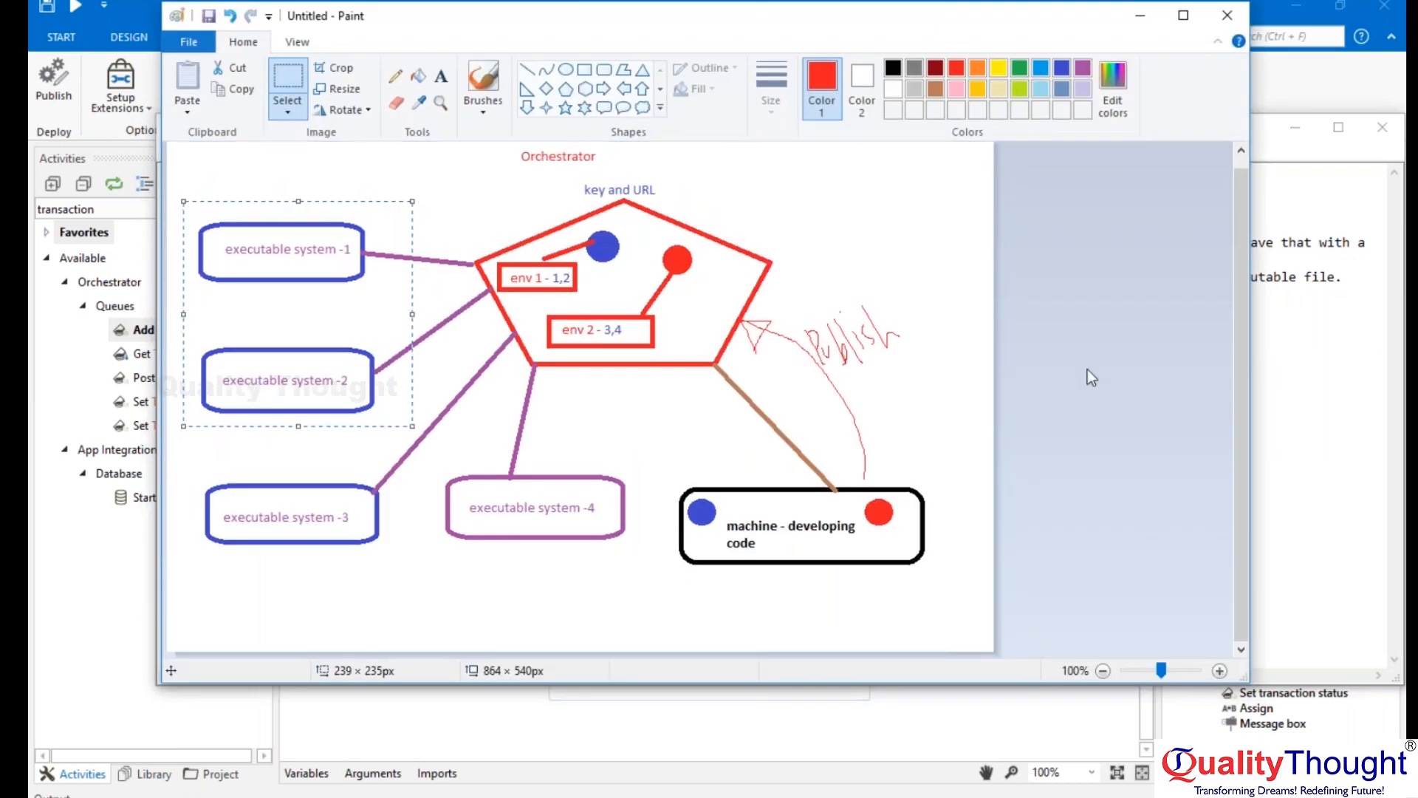
click(1091, 377)
drag(993, 652, 1239, 624)
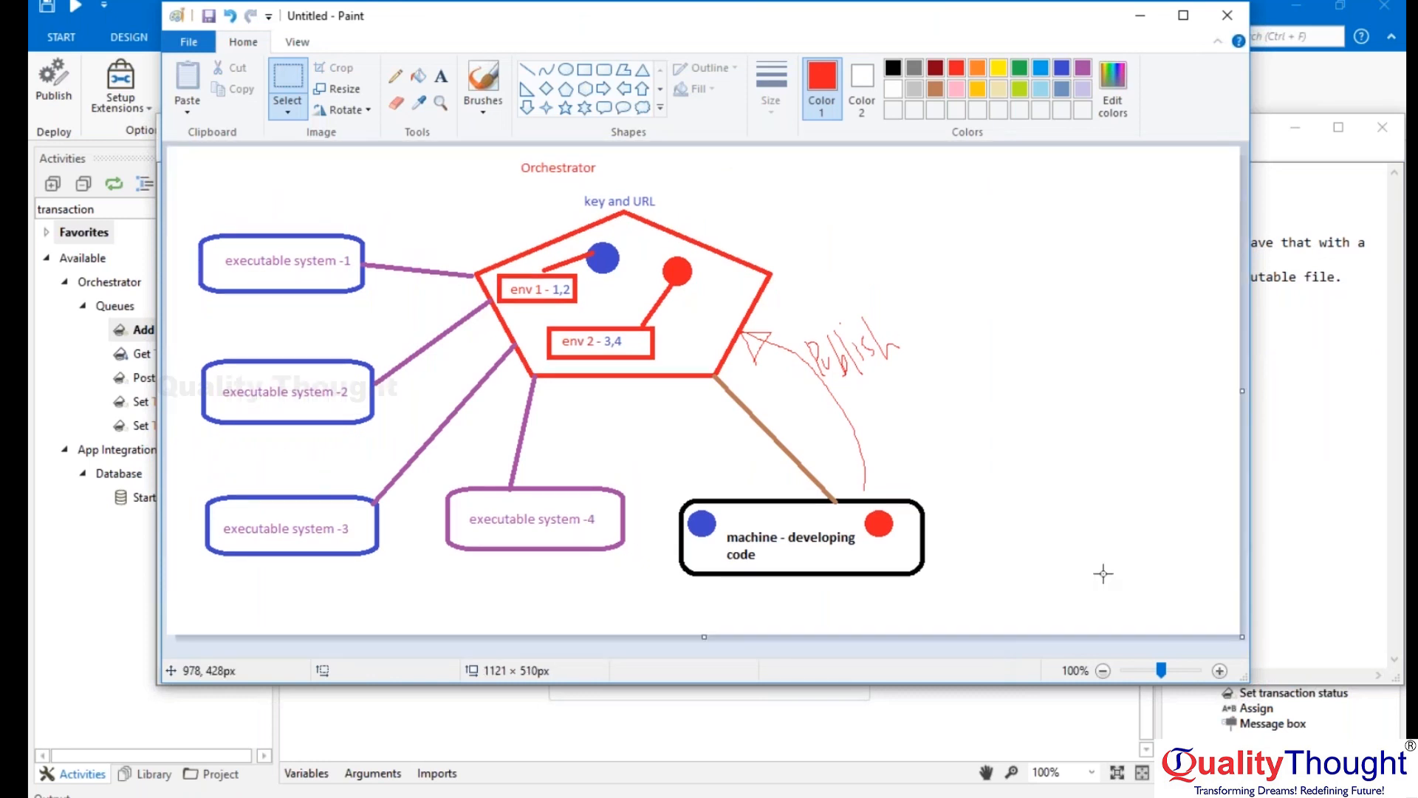
Sketch a vertical red pencil line in the blank area beside the Orchestrator diagram.
click(395, 75)
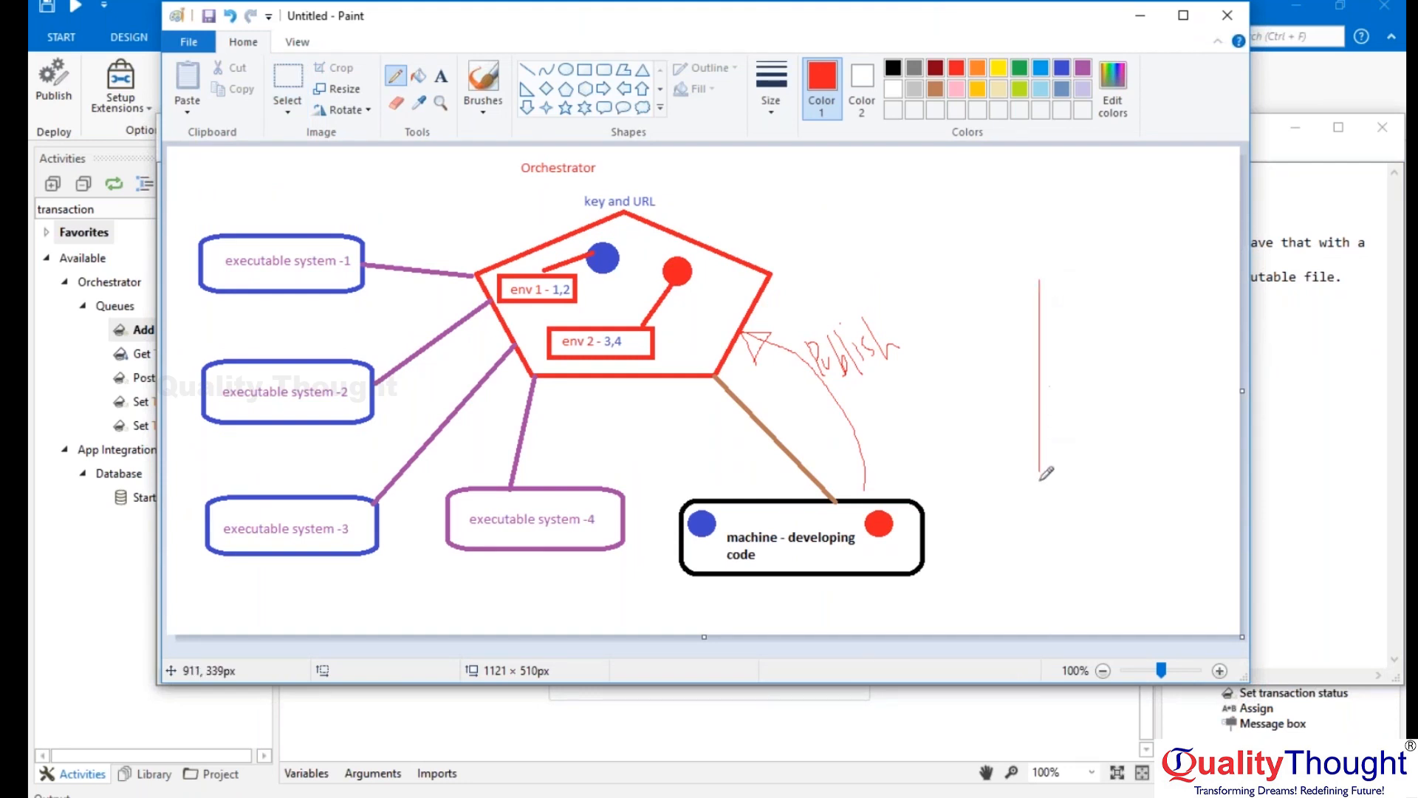
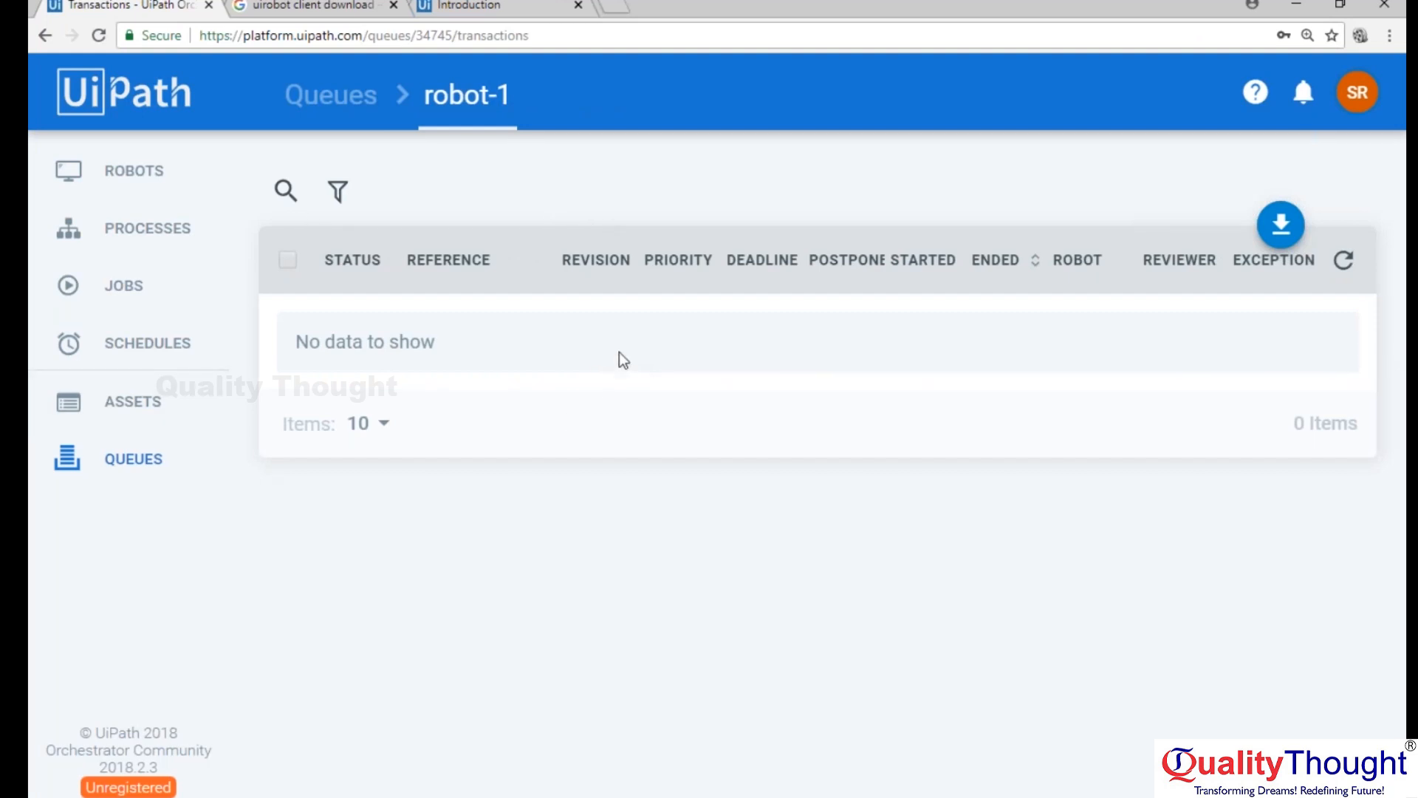
Switch to the Paint diagram and select the area around the queue-1 drawing.
key(alt+Tab)
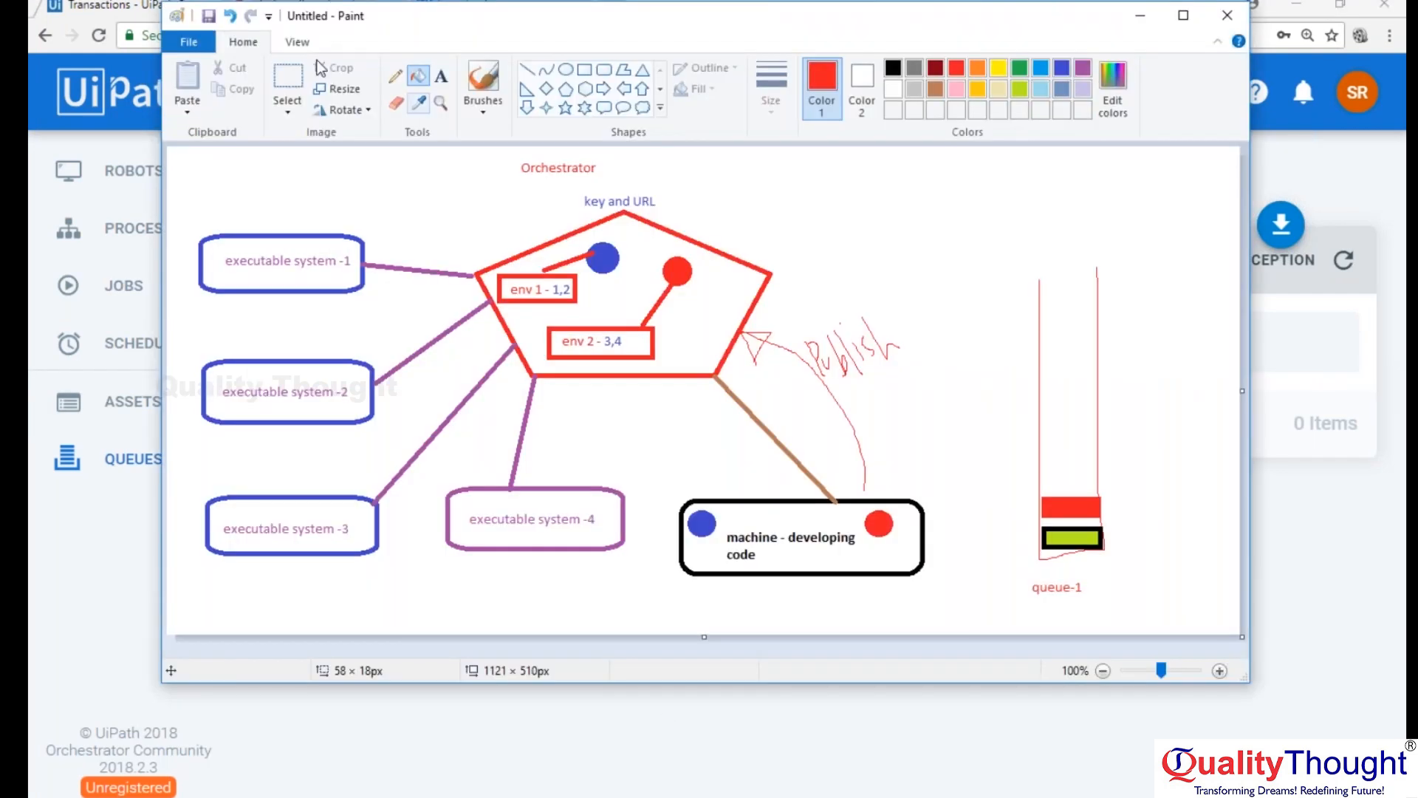
click(290, 76)
mouse_move(1001, 203)
mouse_down()
mouse_move(1118, 557)
mouse_move(1164, 618)
mouse_up()
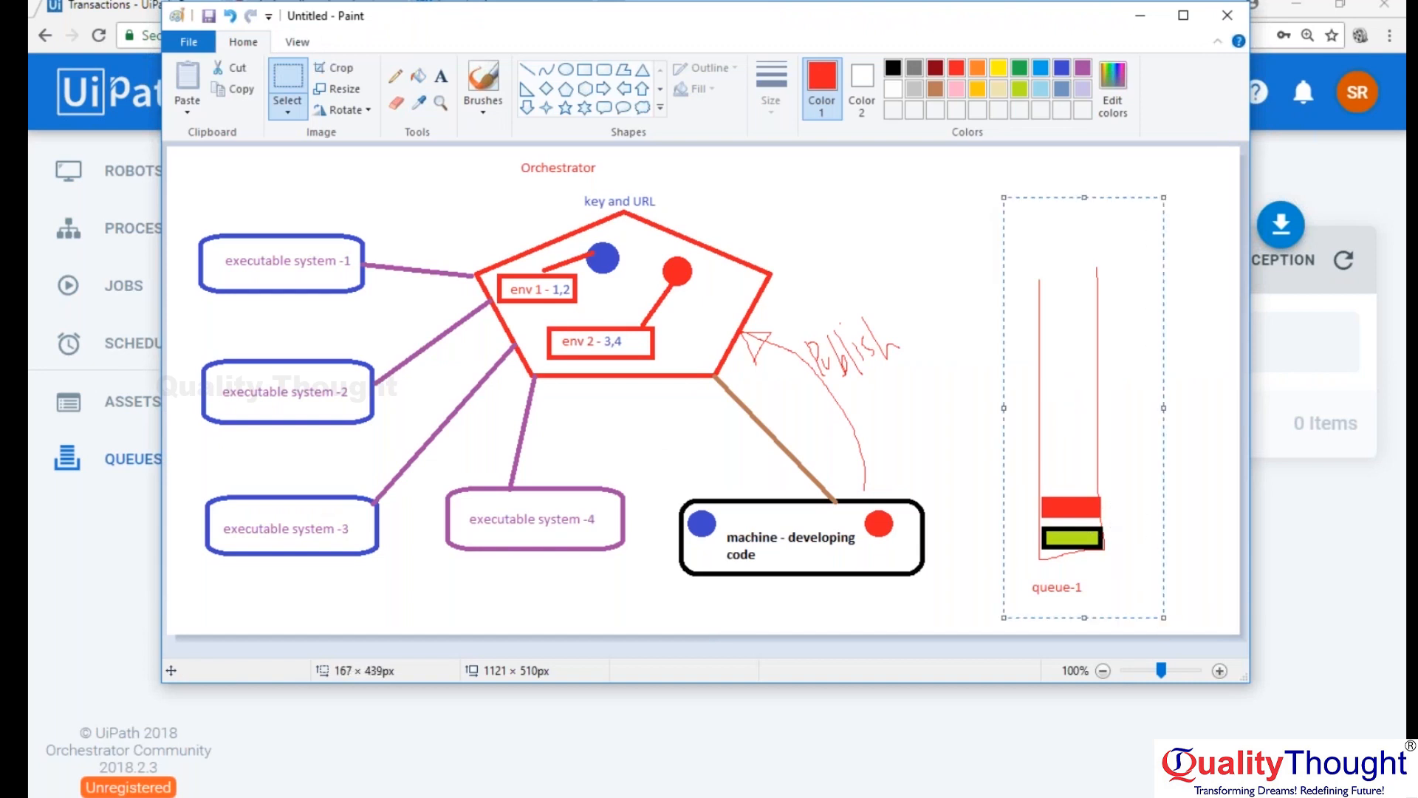
Switch to UiPath Studio and review the Add Transaction Item and Set transaction status activities in the Main sequence.
click(759, 797)
click(767, 395)
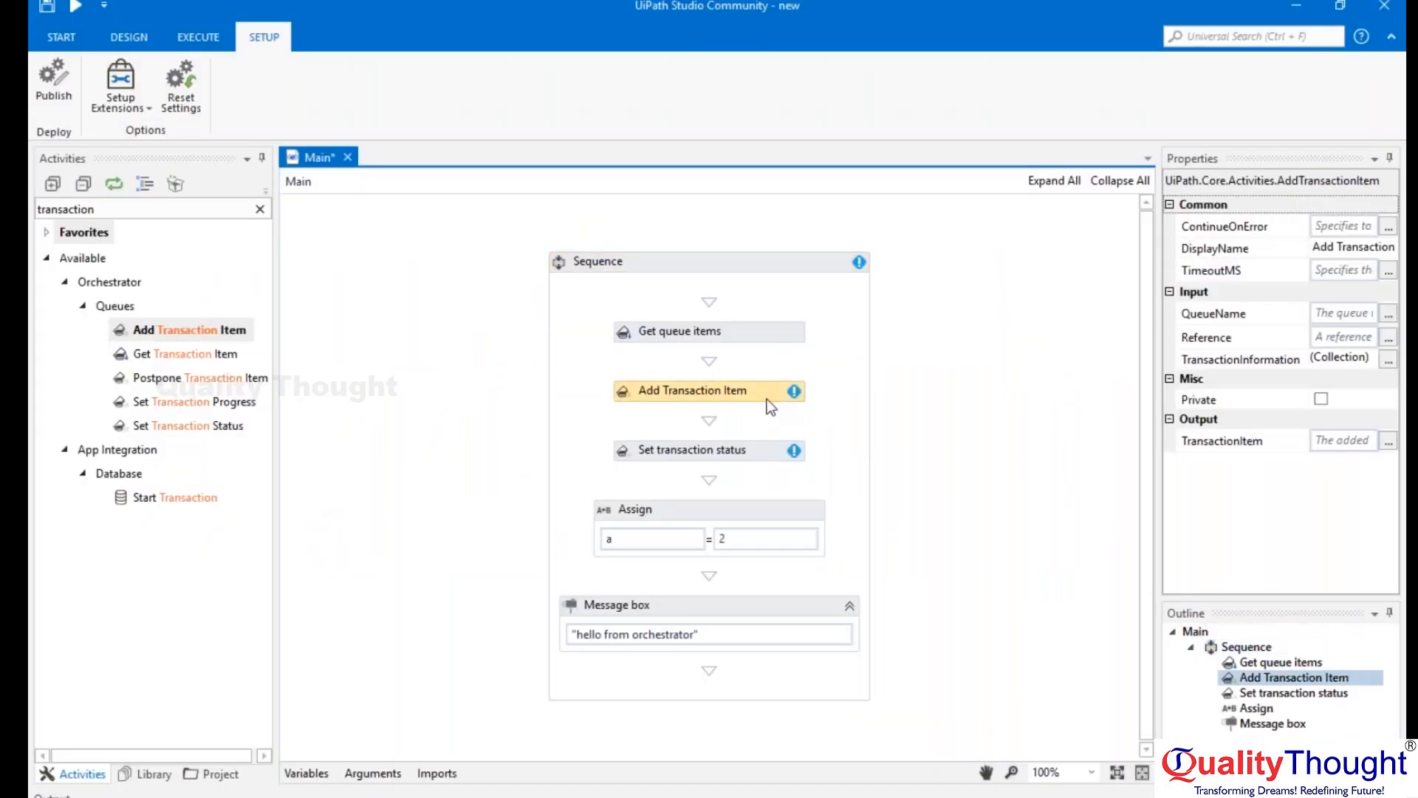
click(760, 452)
drag(592, 305, 845, 471)
click(829, 398)
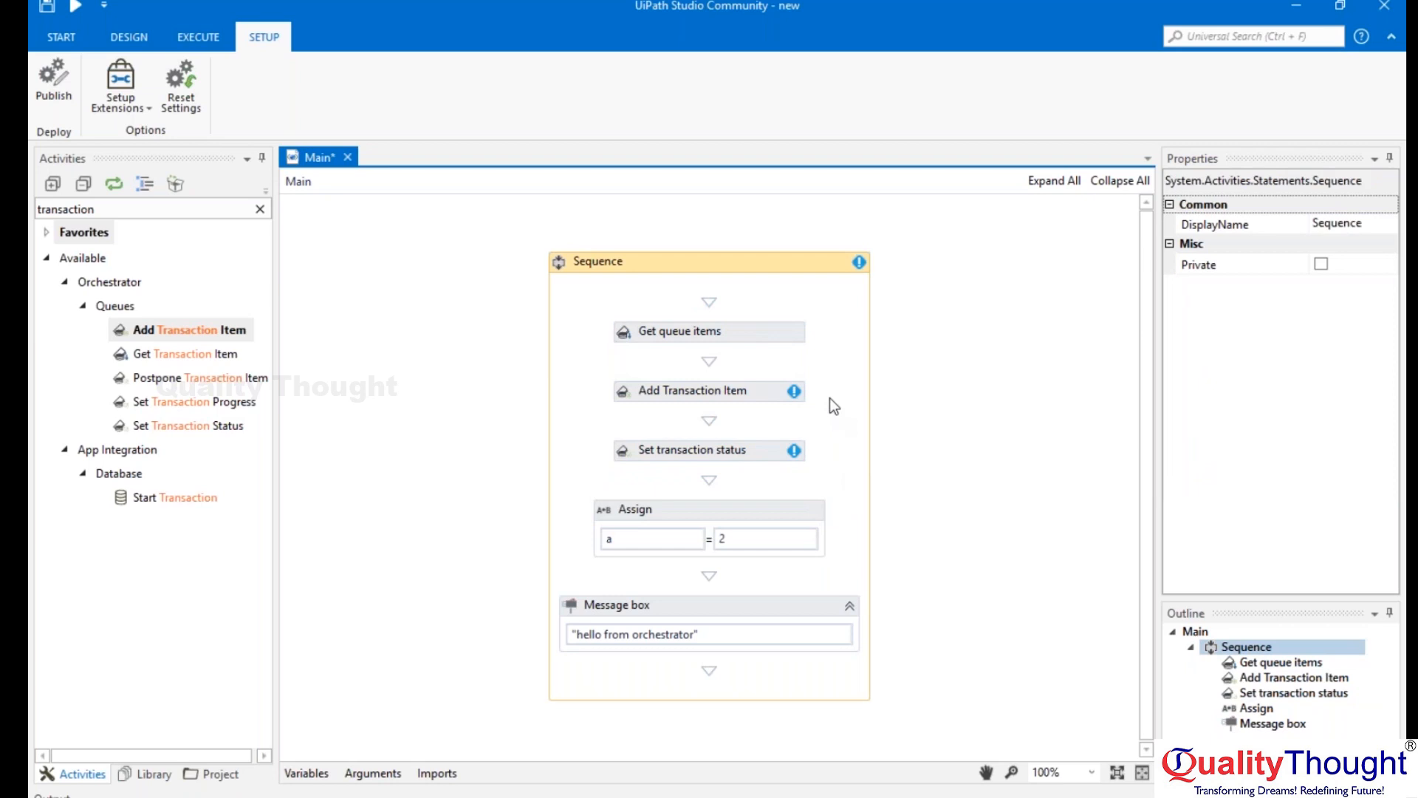
click(783, 397)
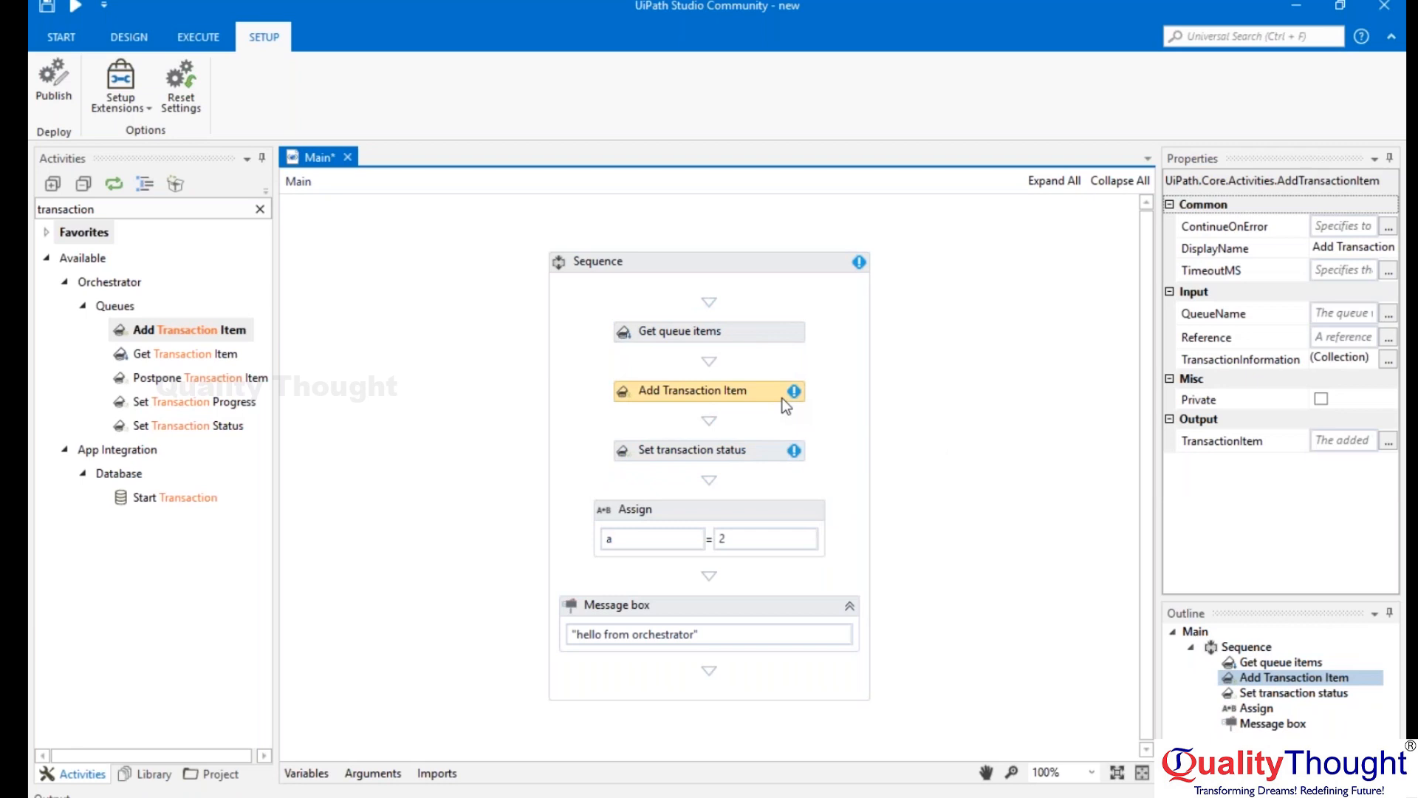
click(781, 452)
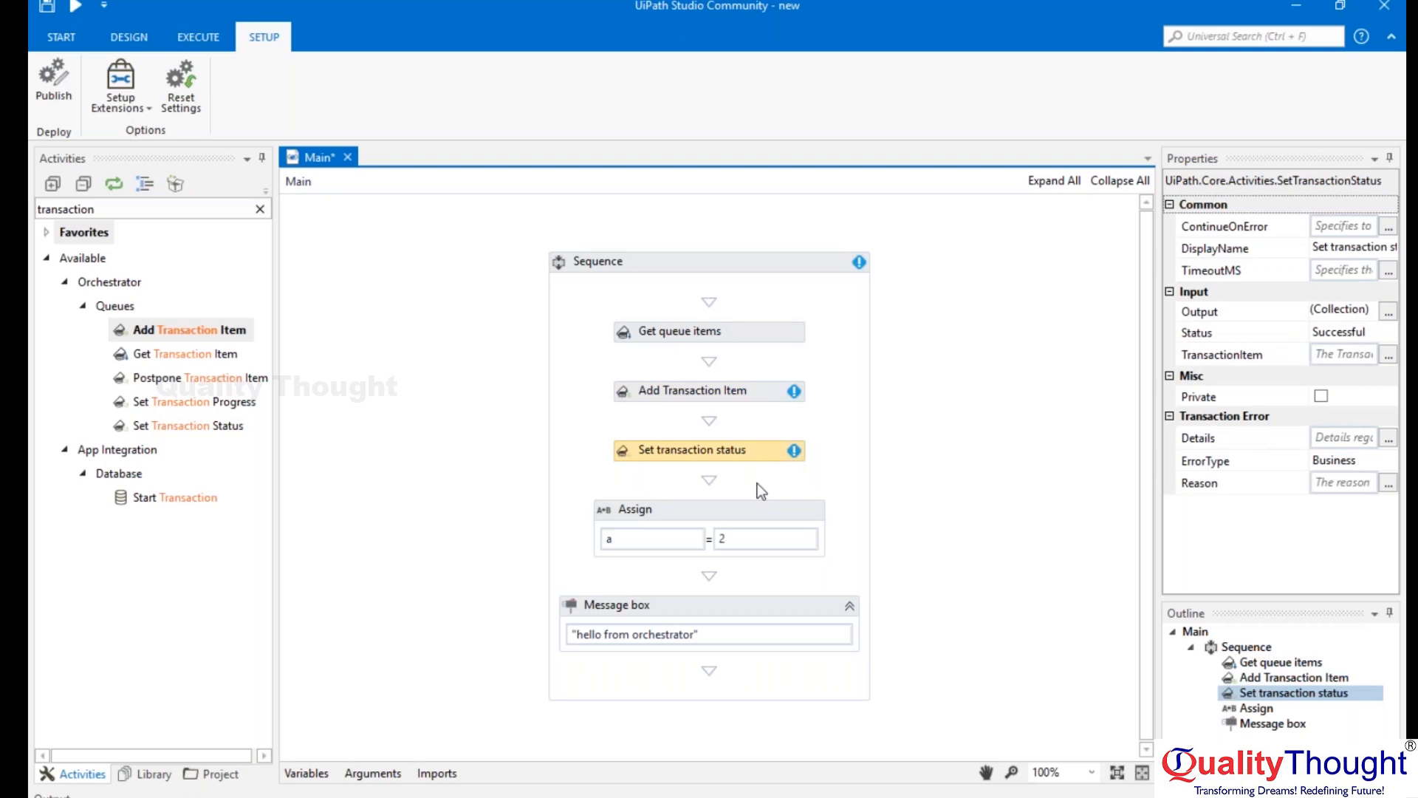
Save the Main workflow.
click(129, 37)
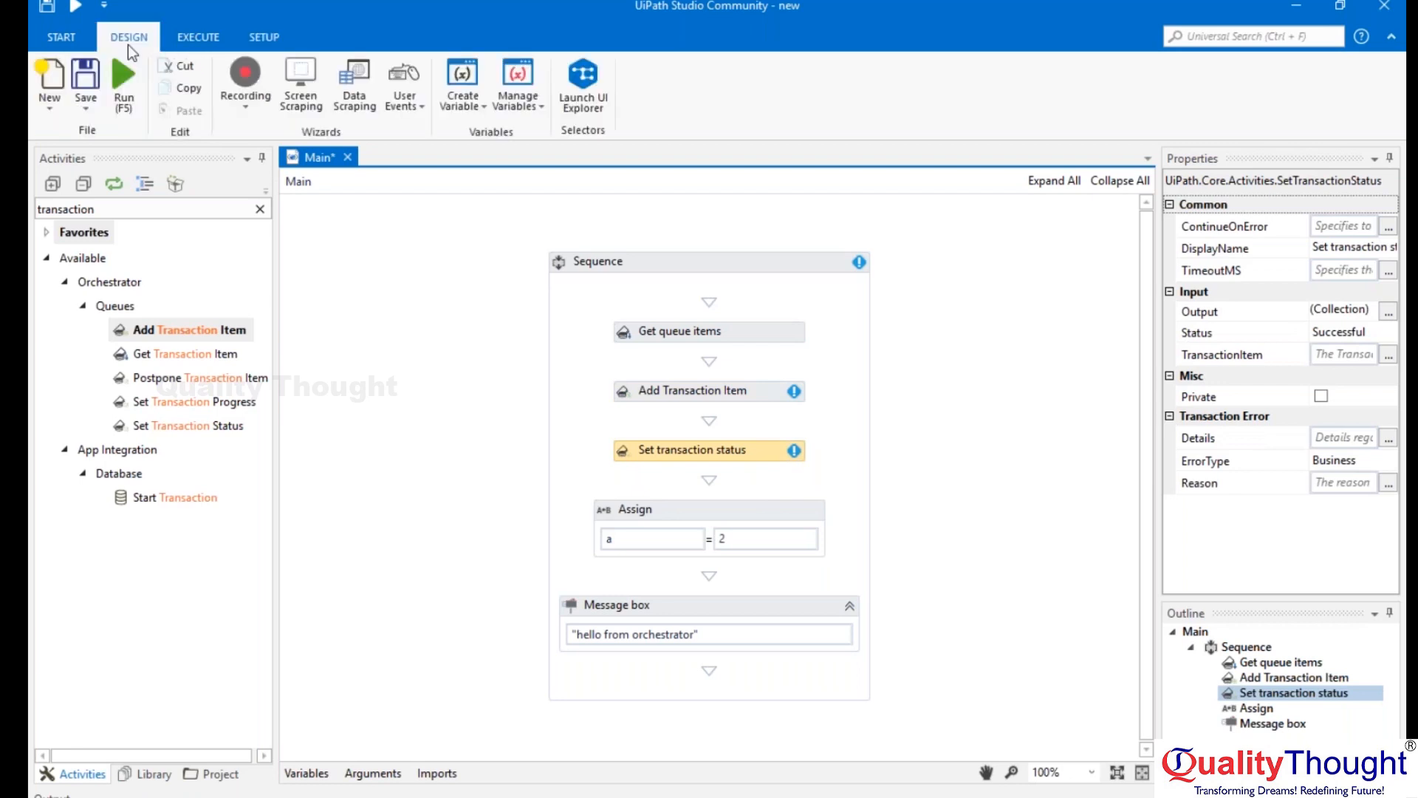
click(85, 79)
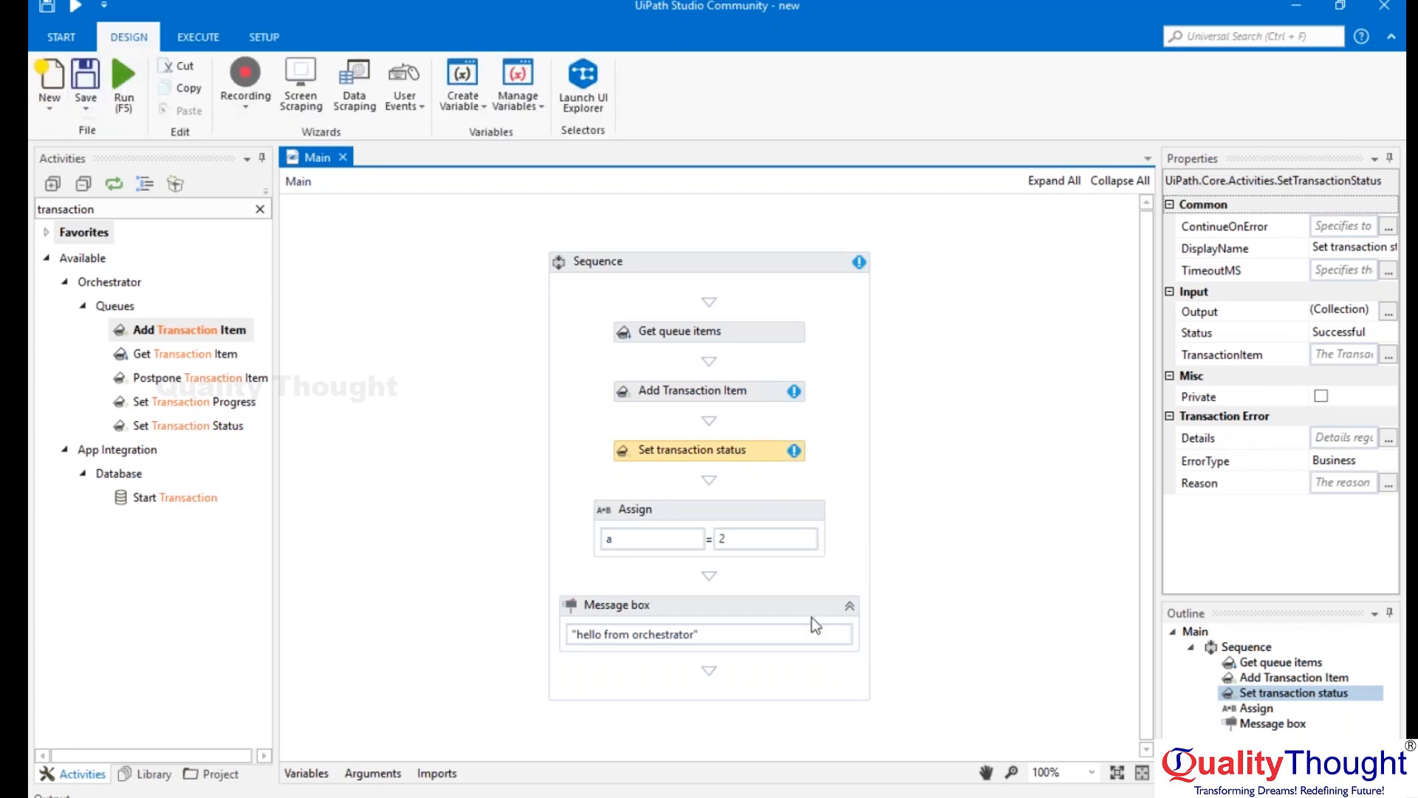
click(1388, 513)
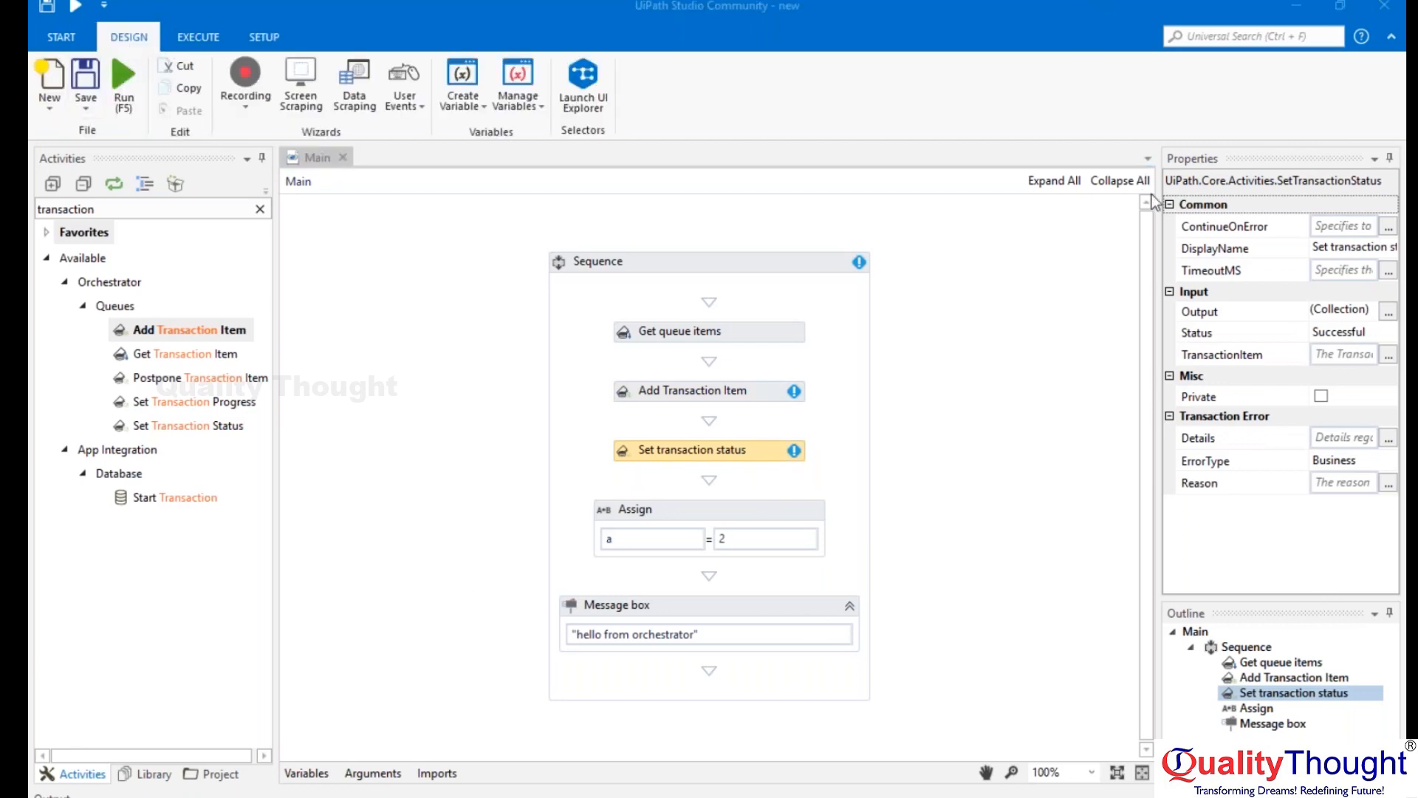
Switch to the Paint diagram and outline the Orchestrator pentagon, the executable systems and the env 1 box with temporary selections.
key(alt+Tab)
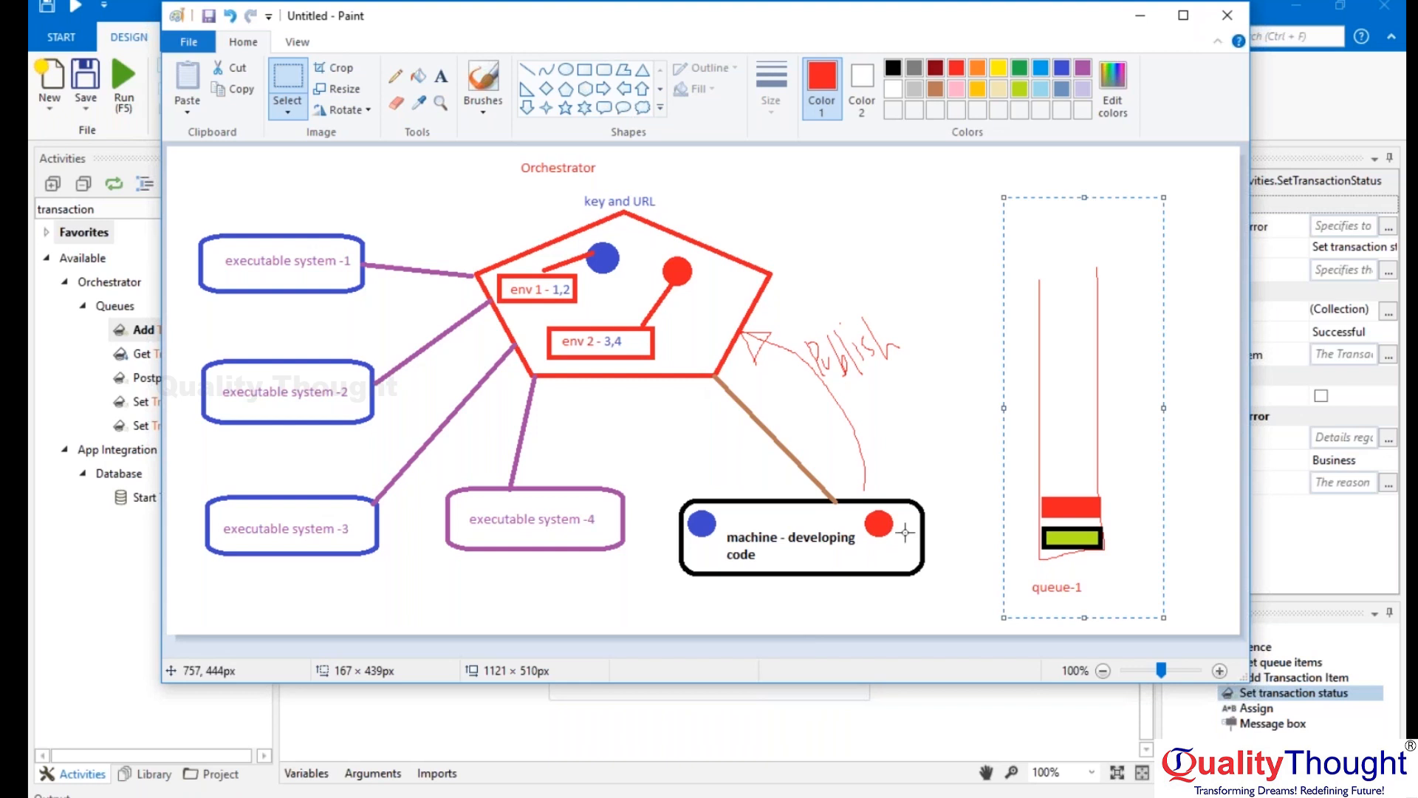
drag(459, 189, 714, 417)
drag(189, 201, 405, 628)
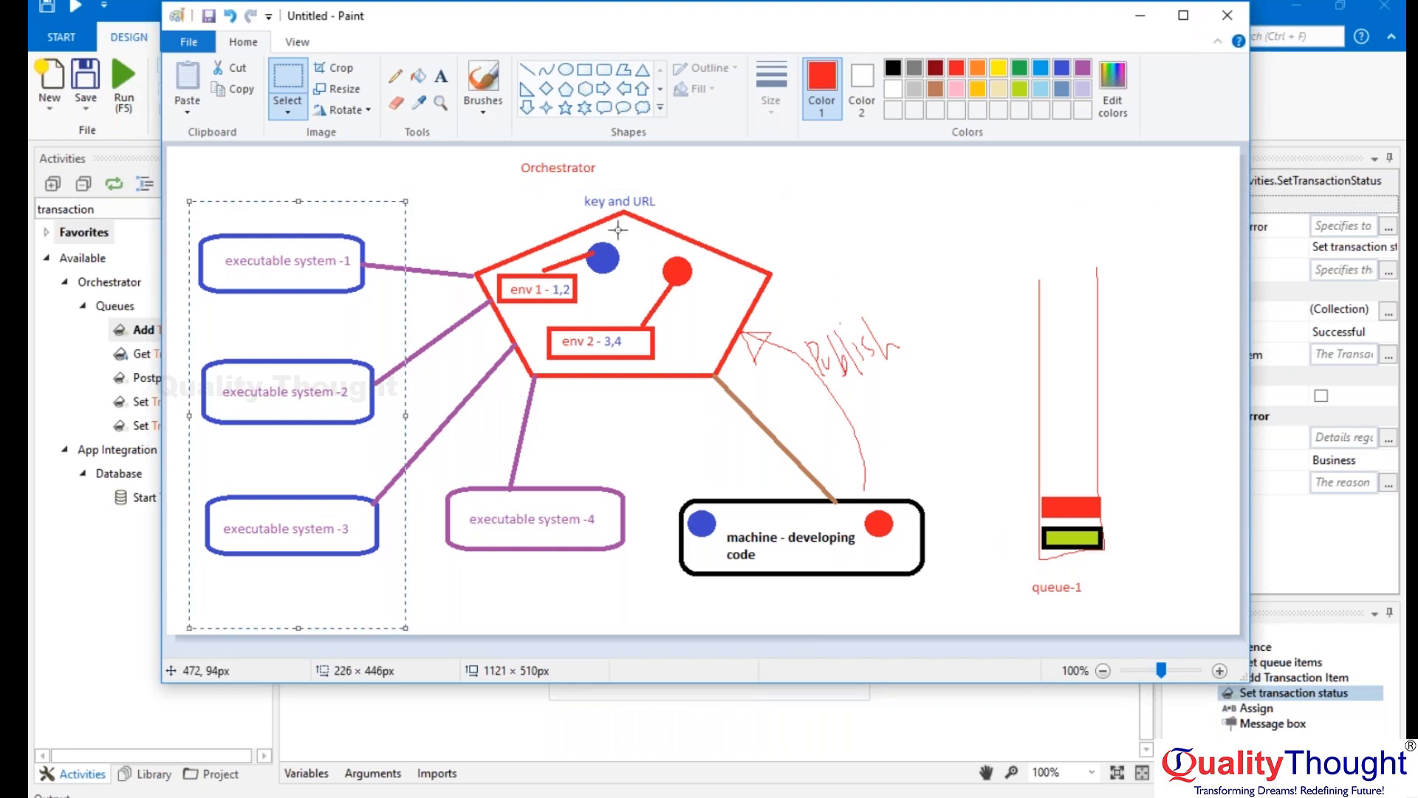
drag(493, 266, 599, 314)
click(944, 279)
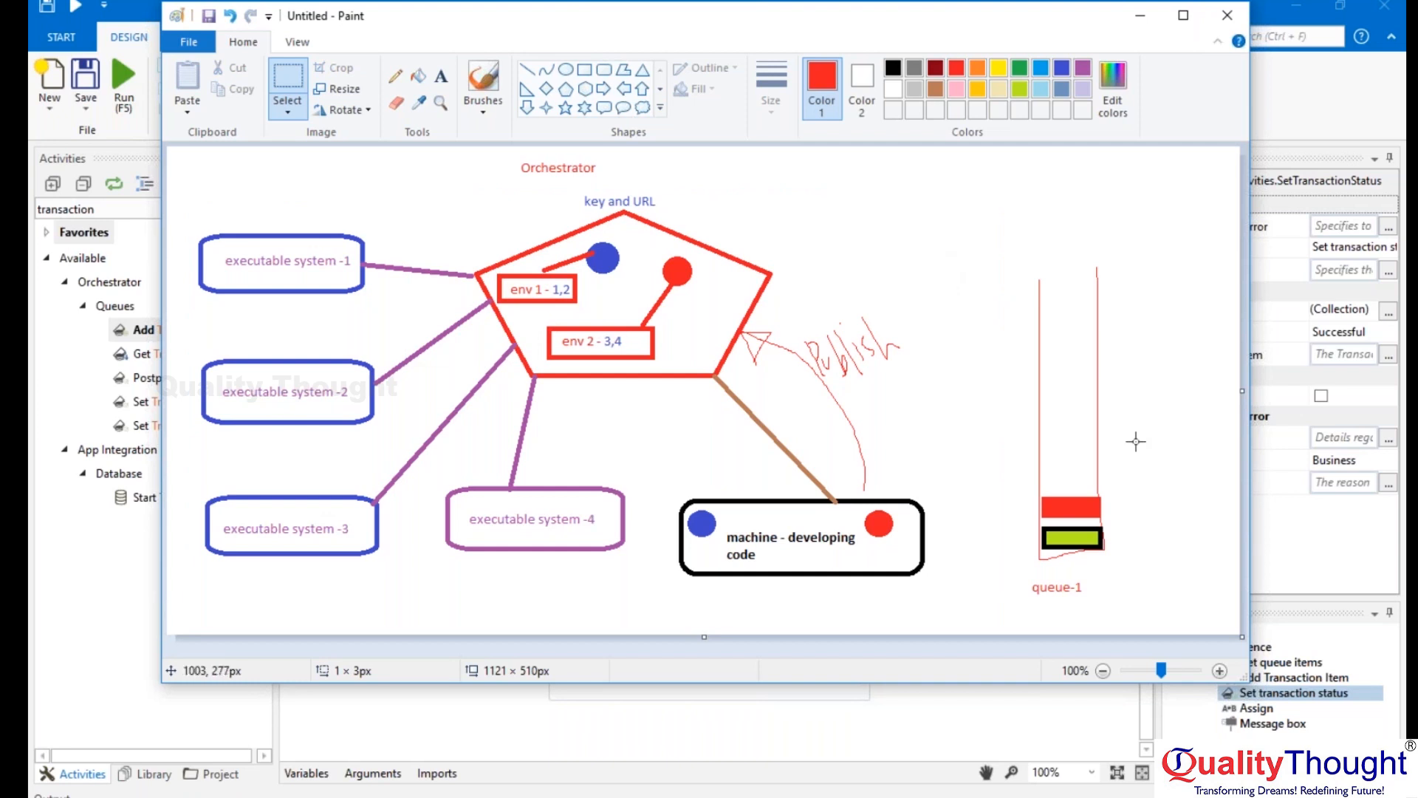
click(1158, 606)
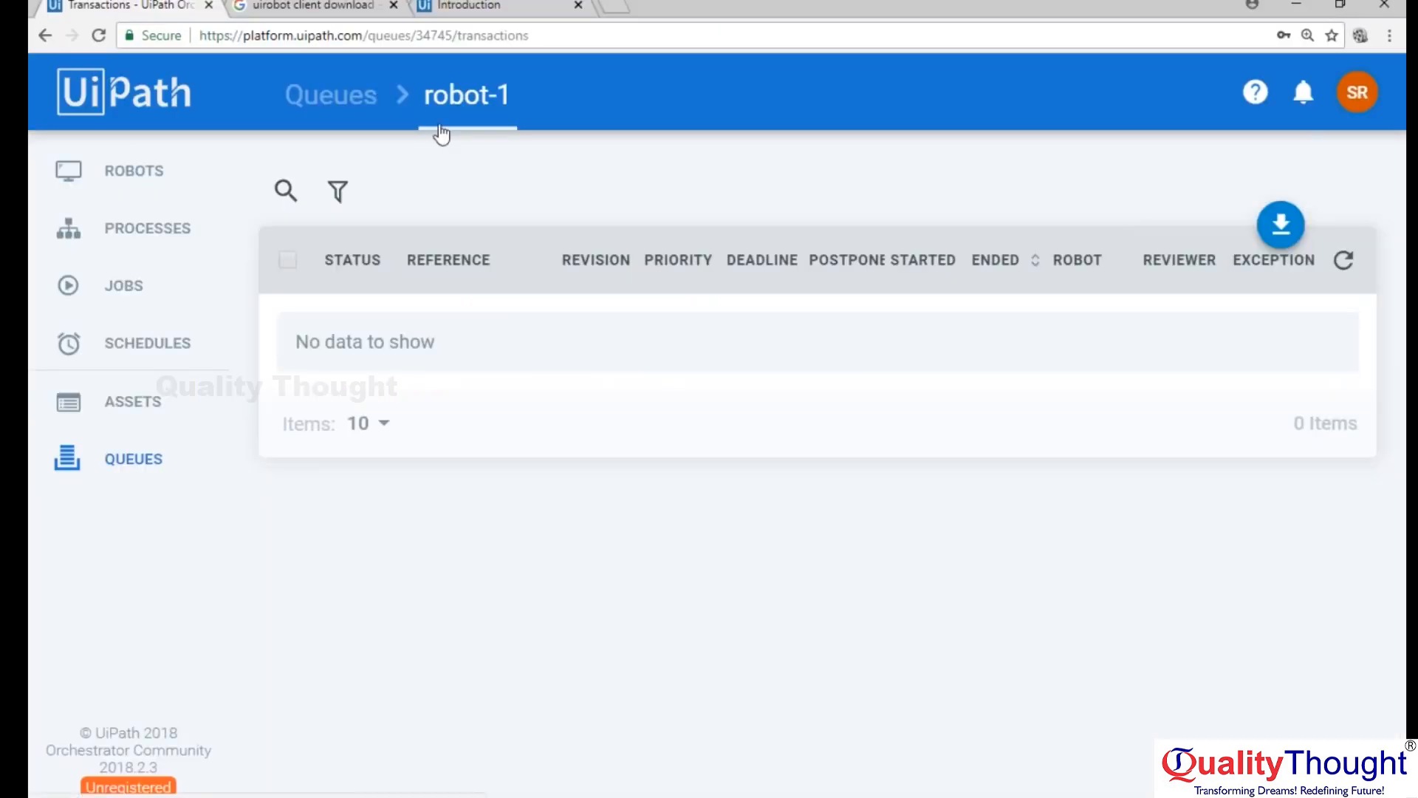
Show the robot key in a new robot form on the Orchestrator Robots page, and cancel the form without provisioning.
click(345, 100)
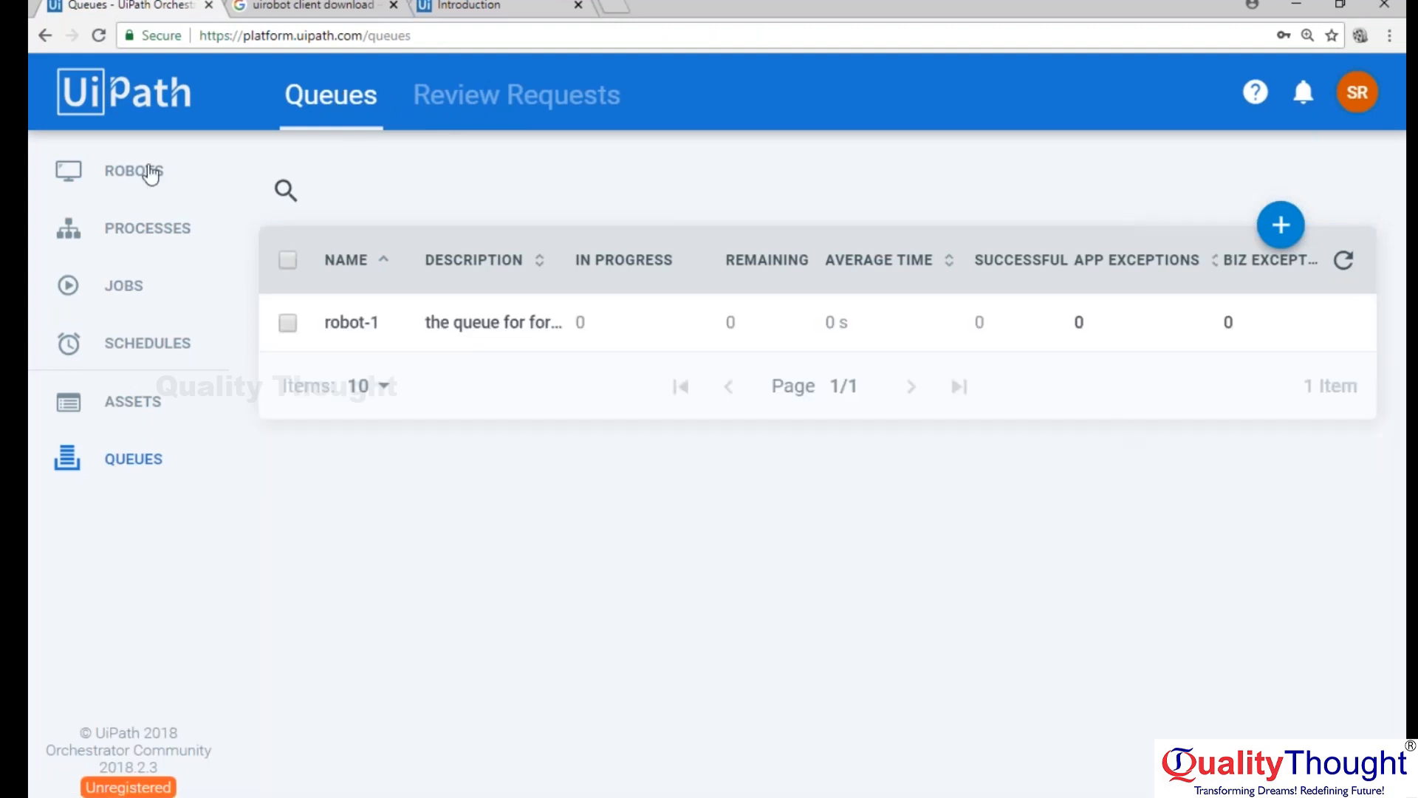
click(127, 186)
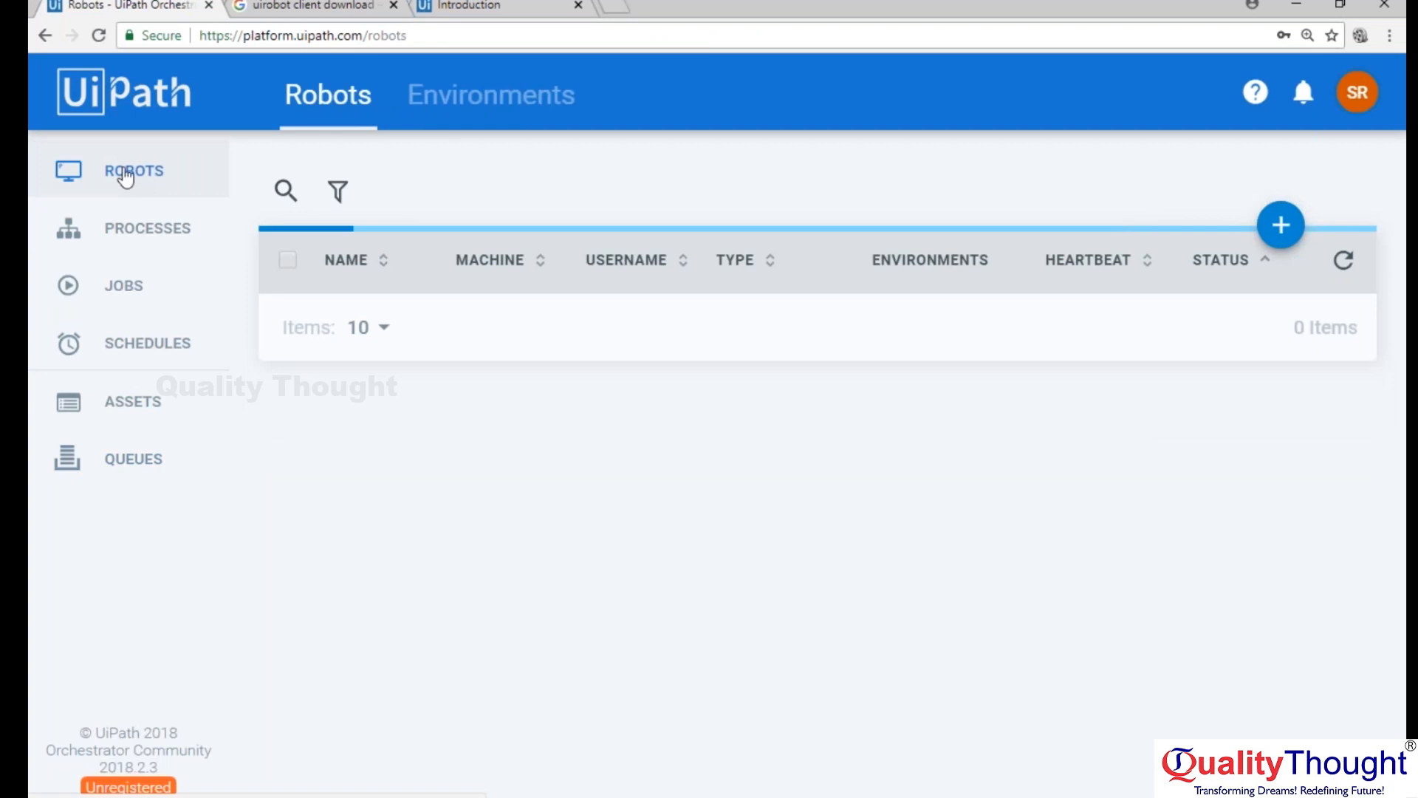
click(1282, 226)
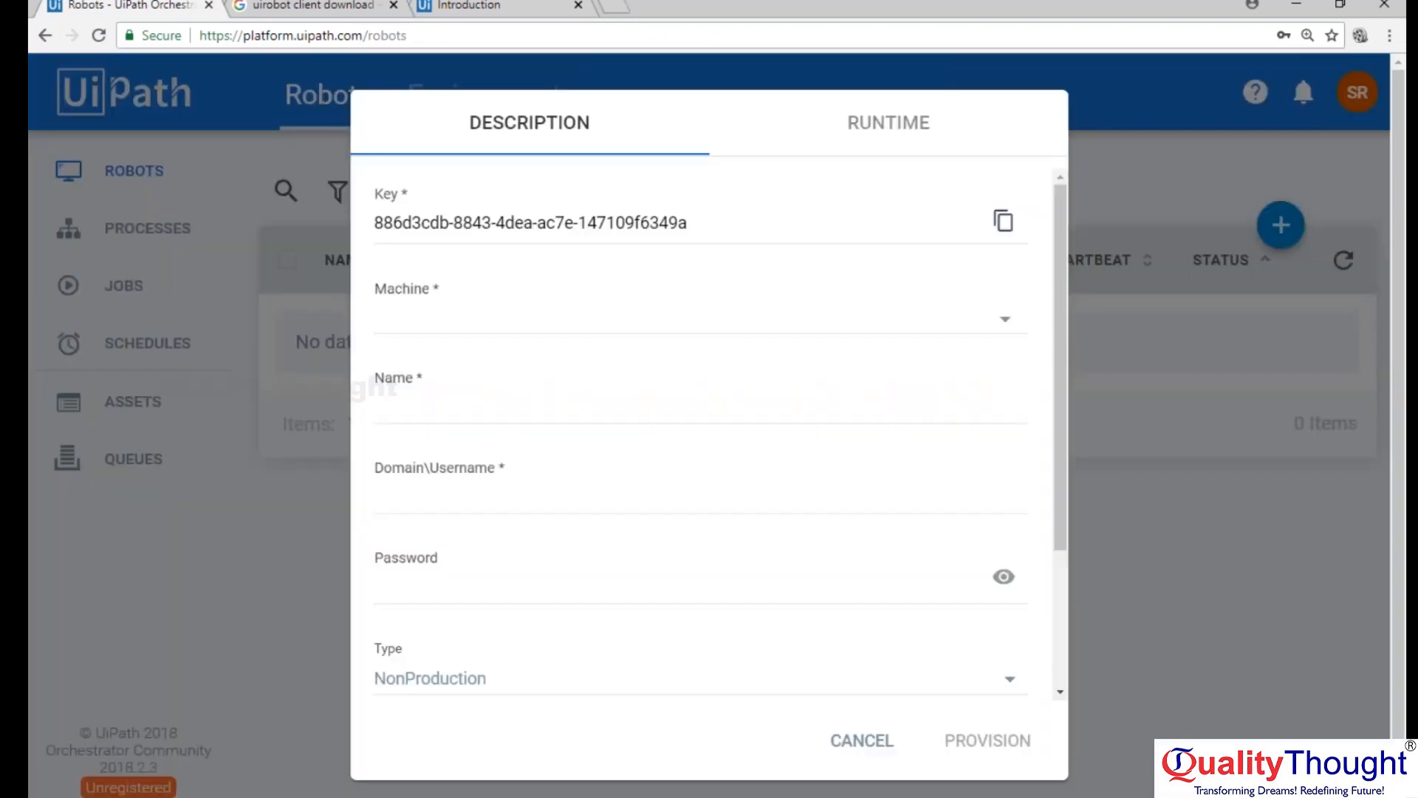
drag(688, 222, 258, 233)
click(906, 739)
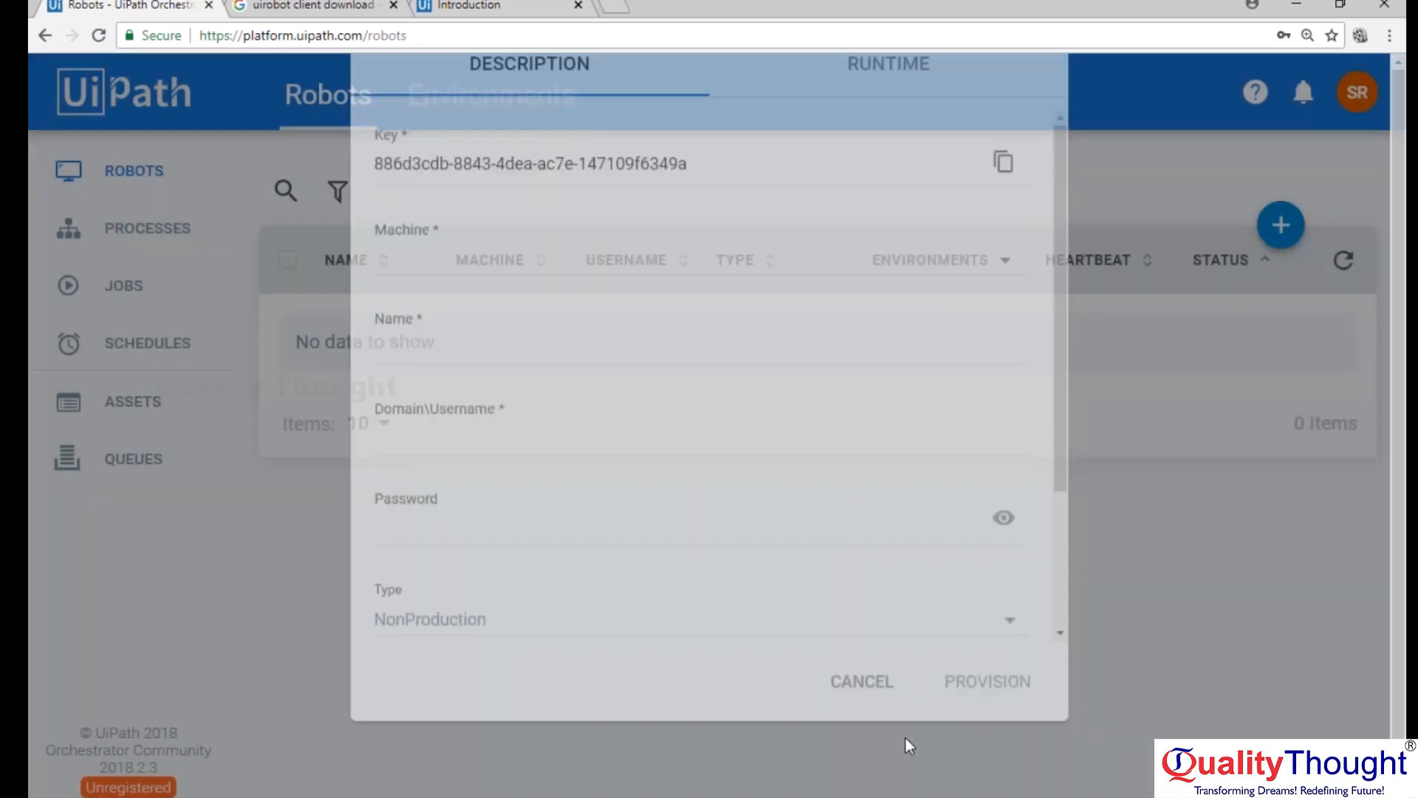
Paste the robot key into the UiPath Robot's Orchestrator configuration and select the Orchestrator URL in the browser.
click(1214, 796)
click(1213, 755)
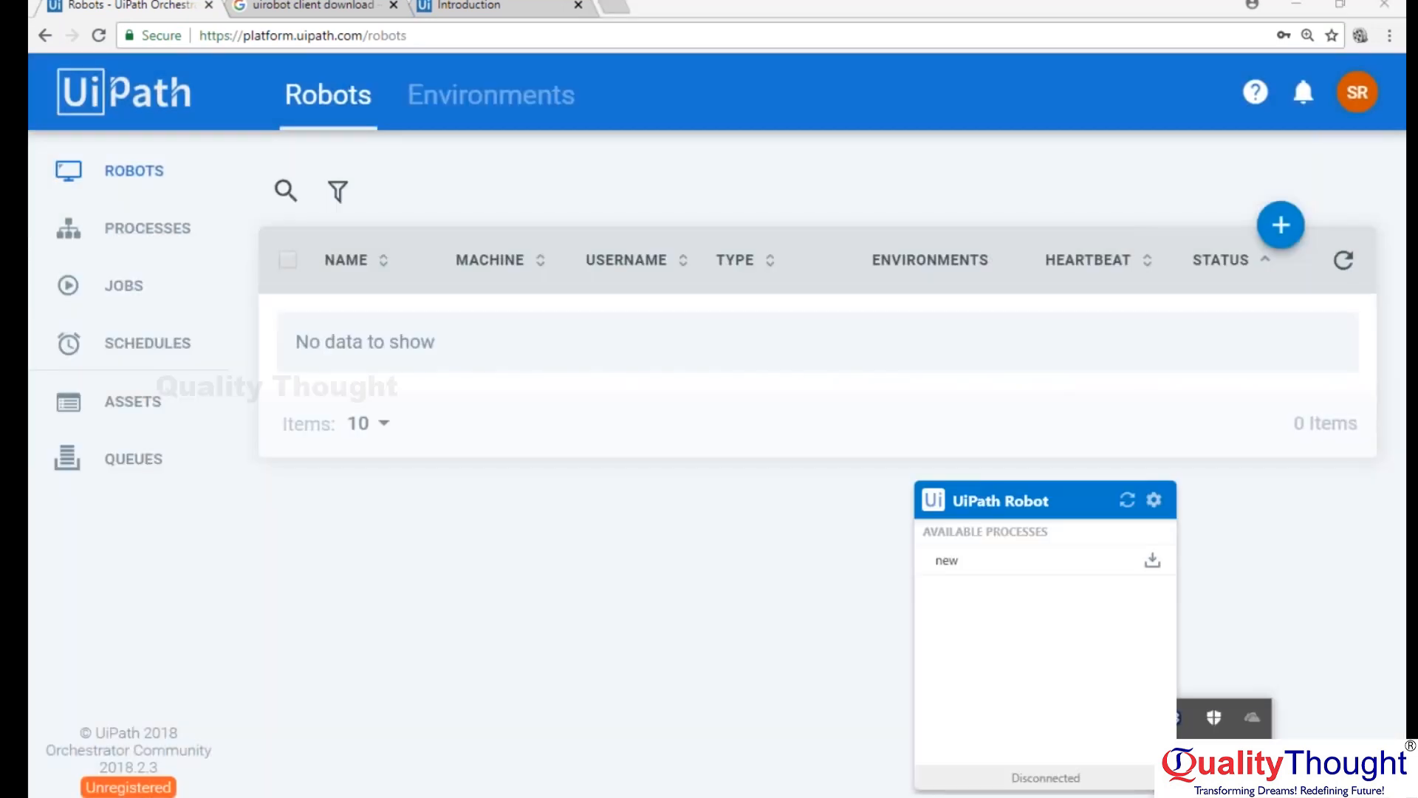
click(1154, 501)
click(1195, 526)
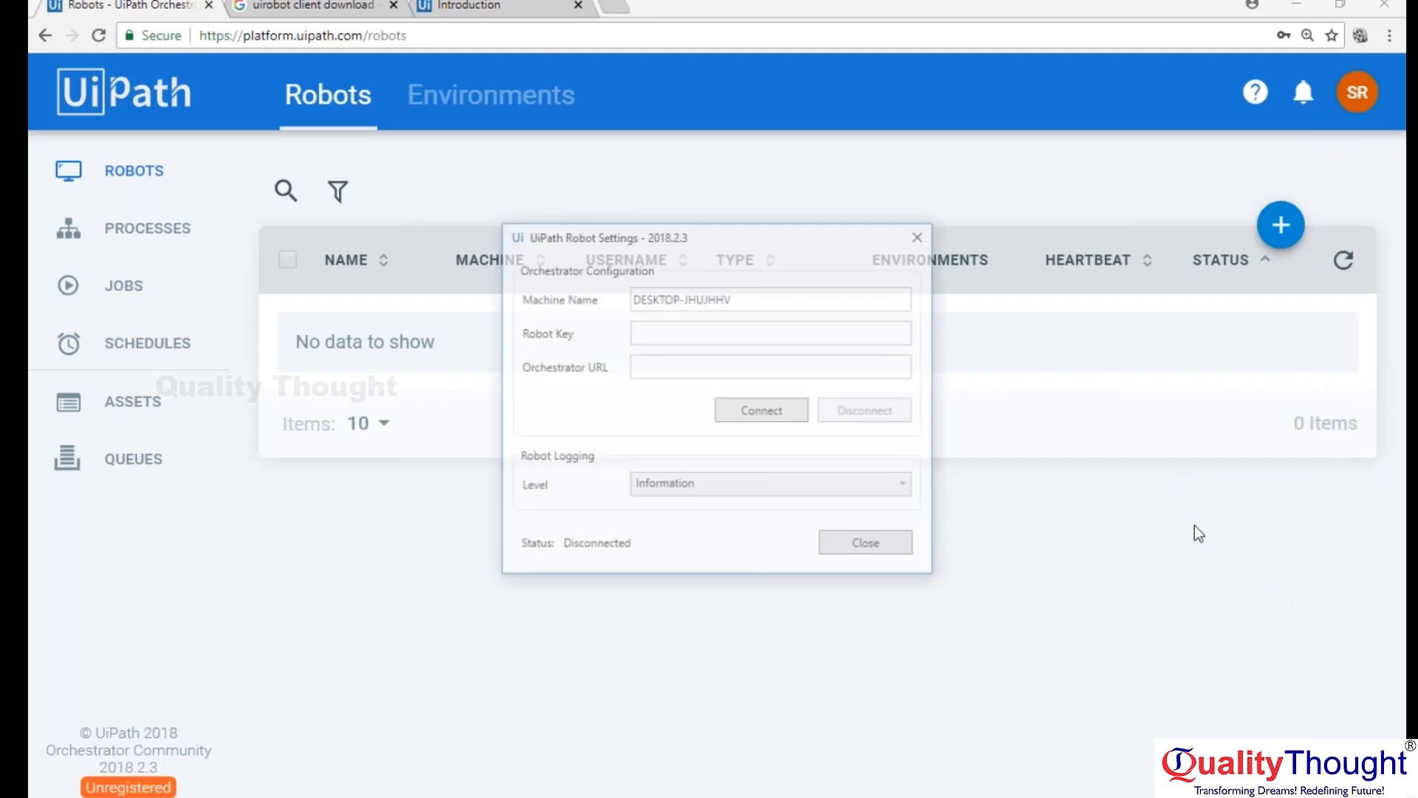
click(676, 330)
key(ctrl+v)
click(477, 36)
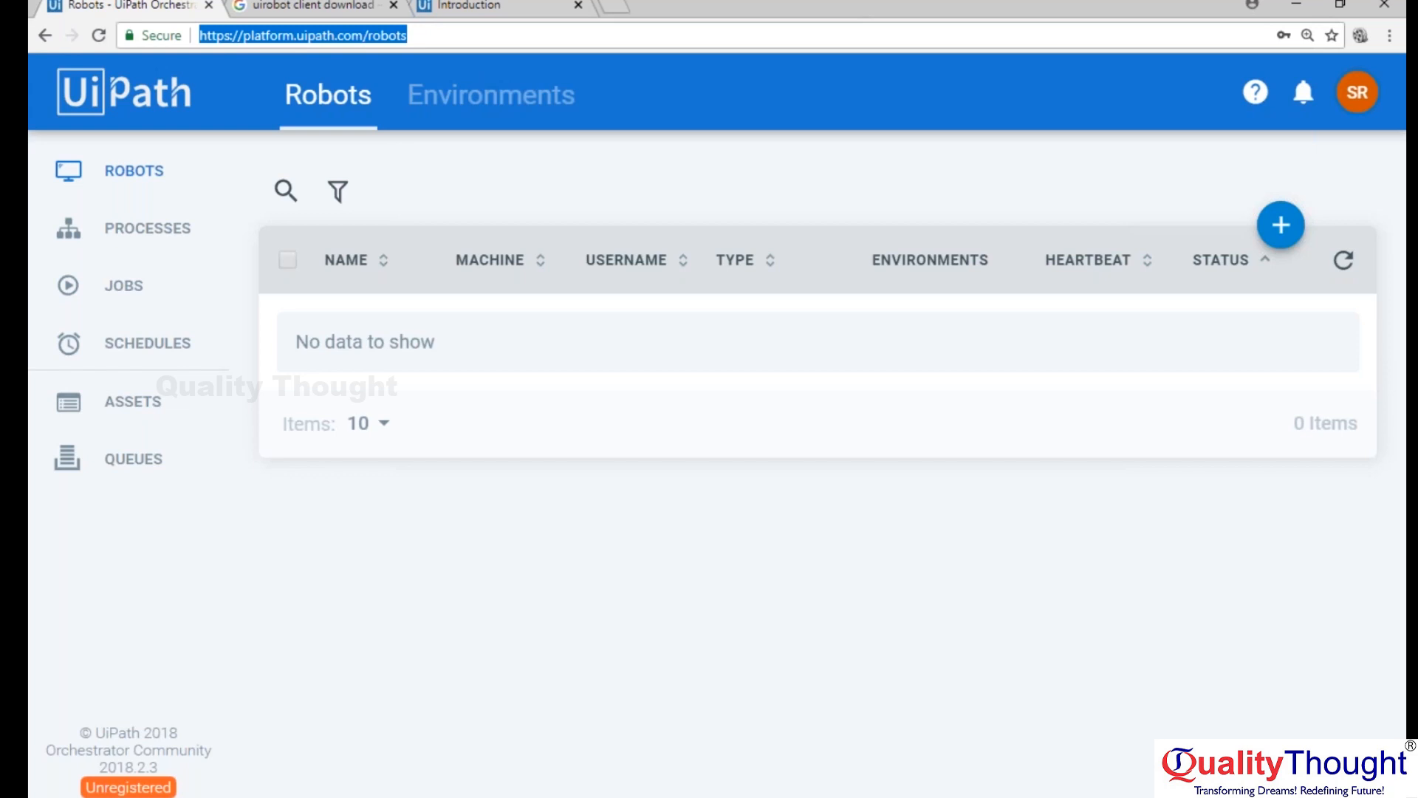
Open Gmail in a new browser tab and sign in with the account password.
click(623, 7)
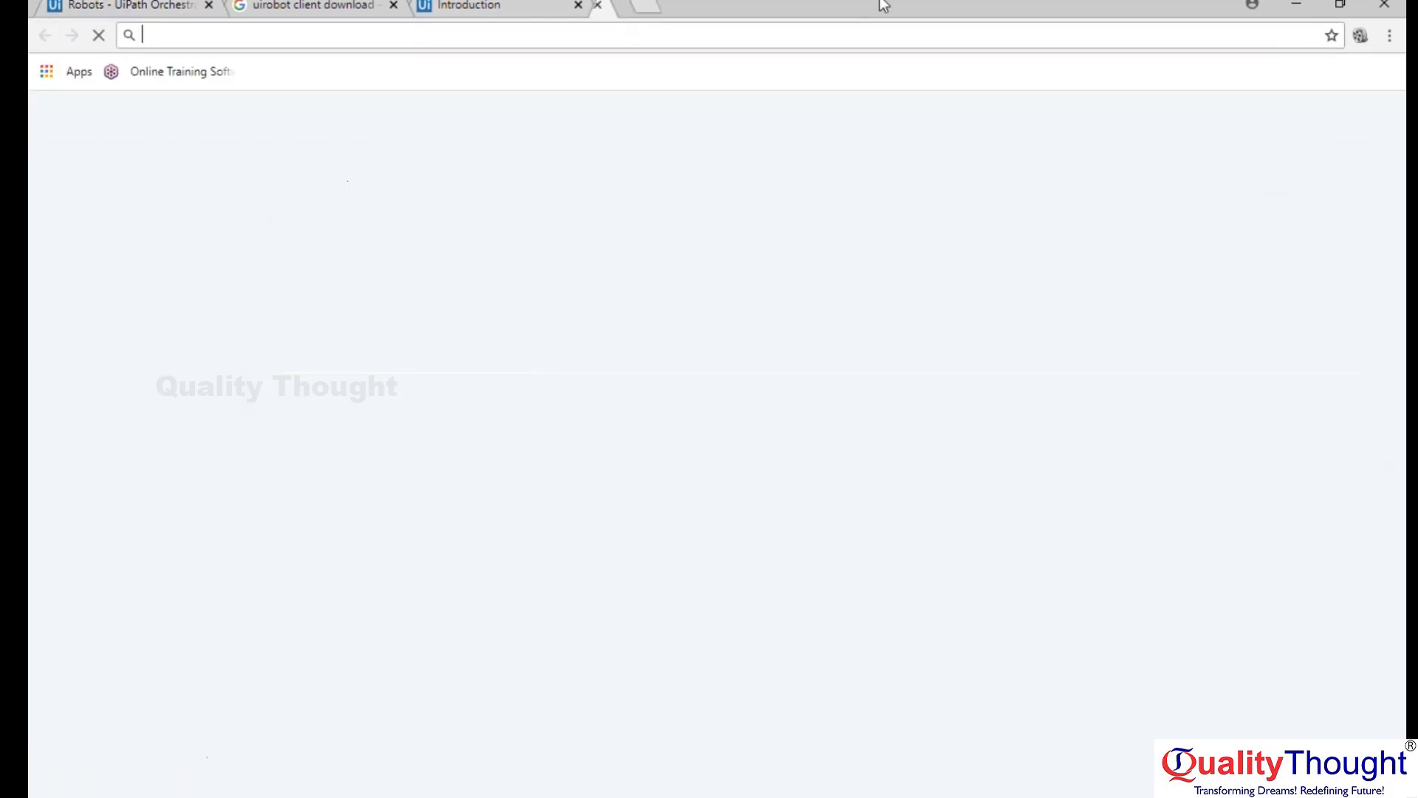
text(gma)
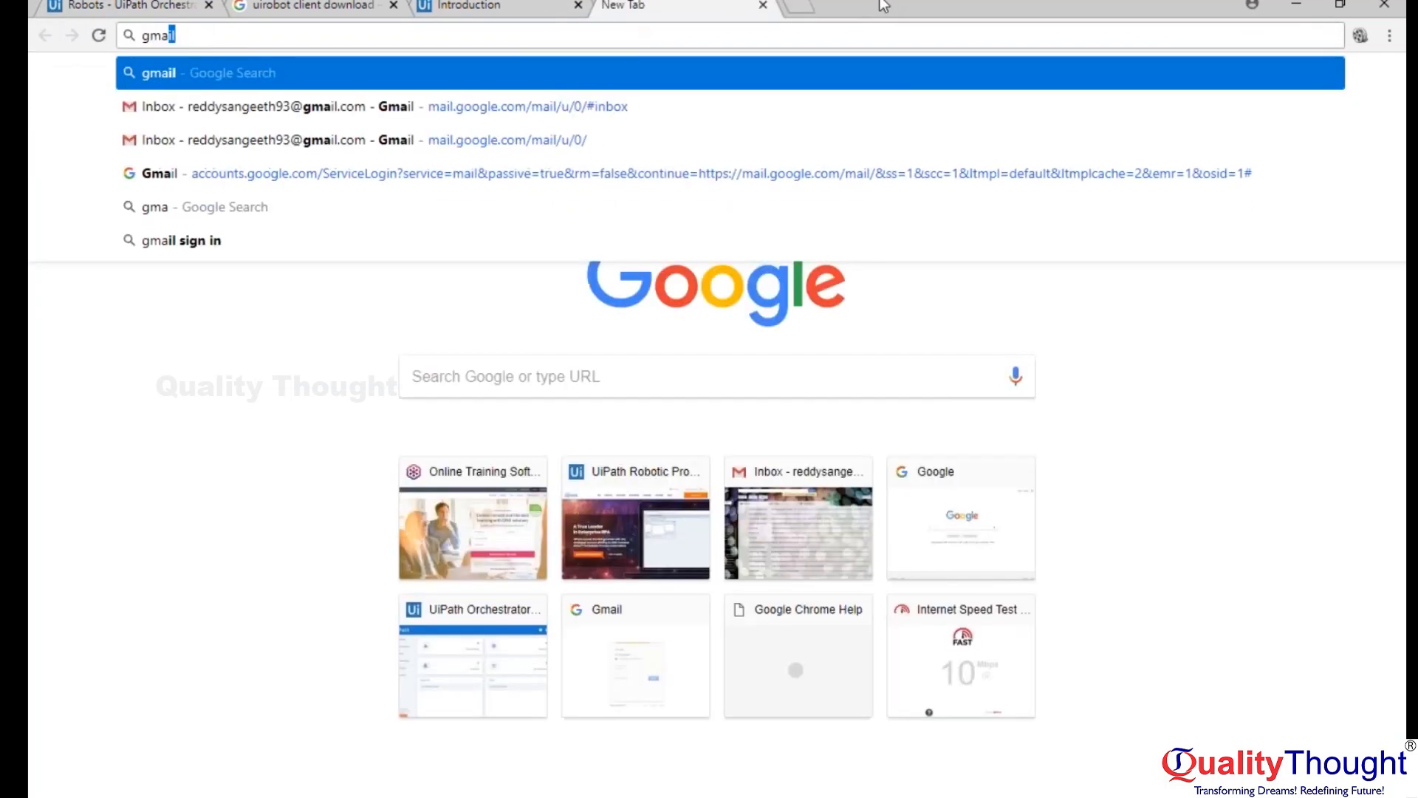
key(Down)
key(Return)
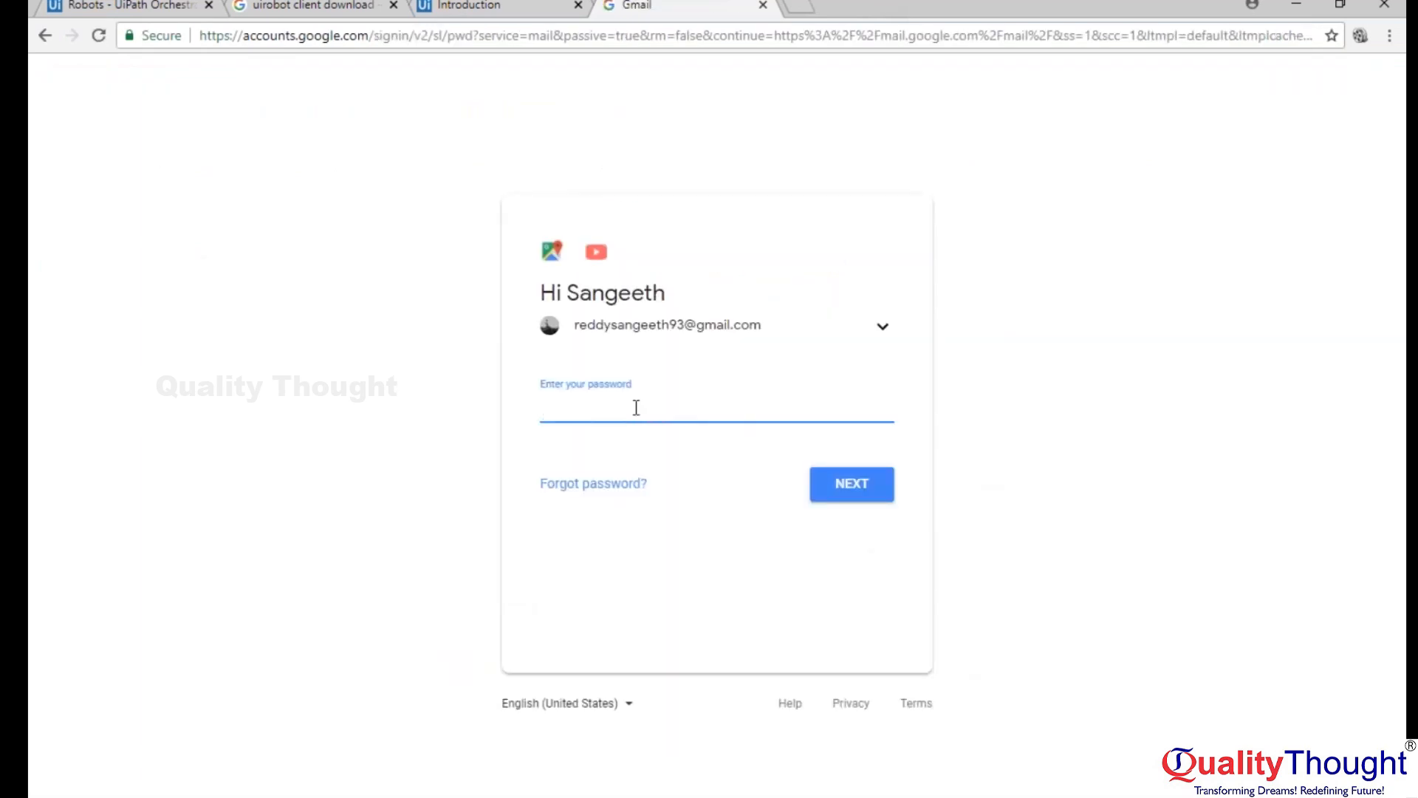
text(••••••••••••••)
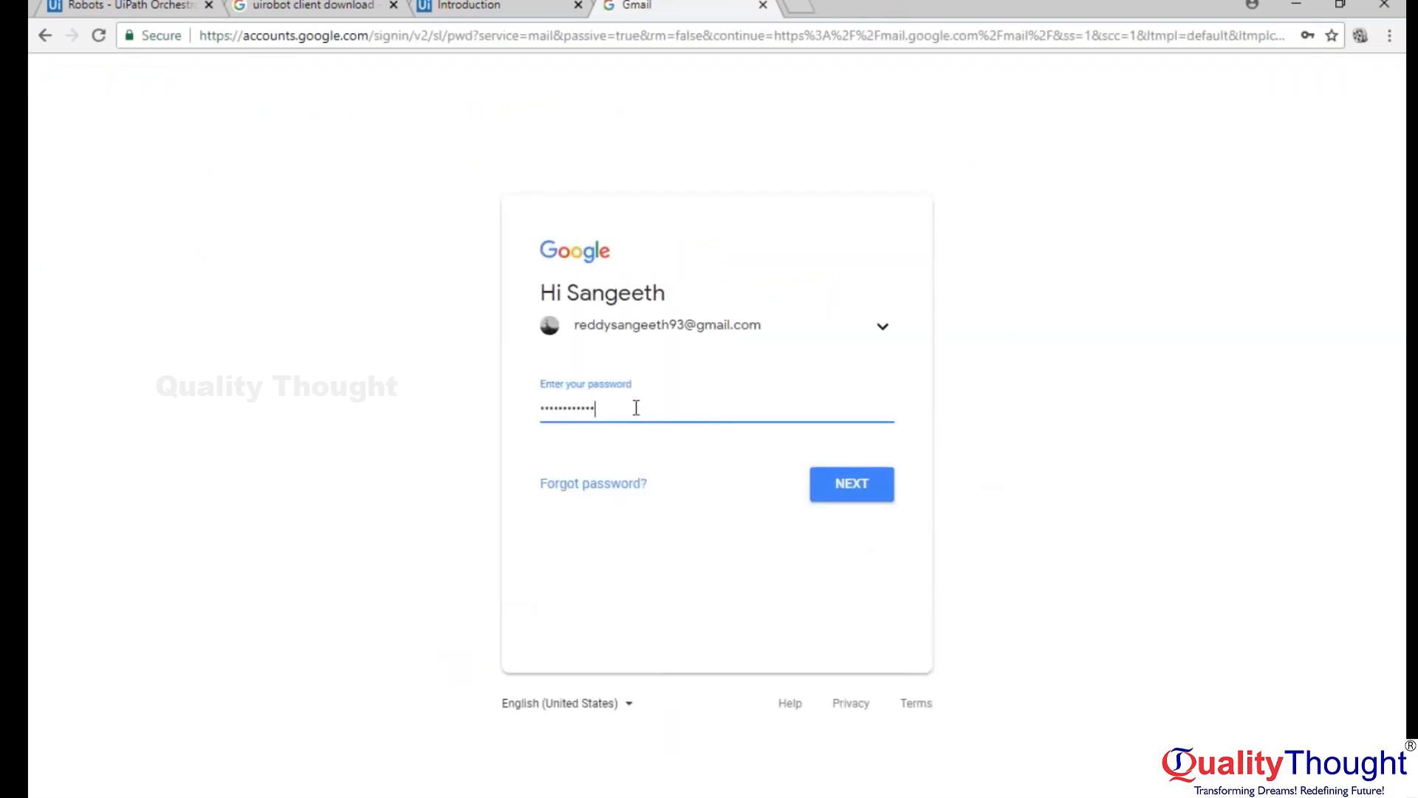
key(Return)
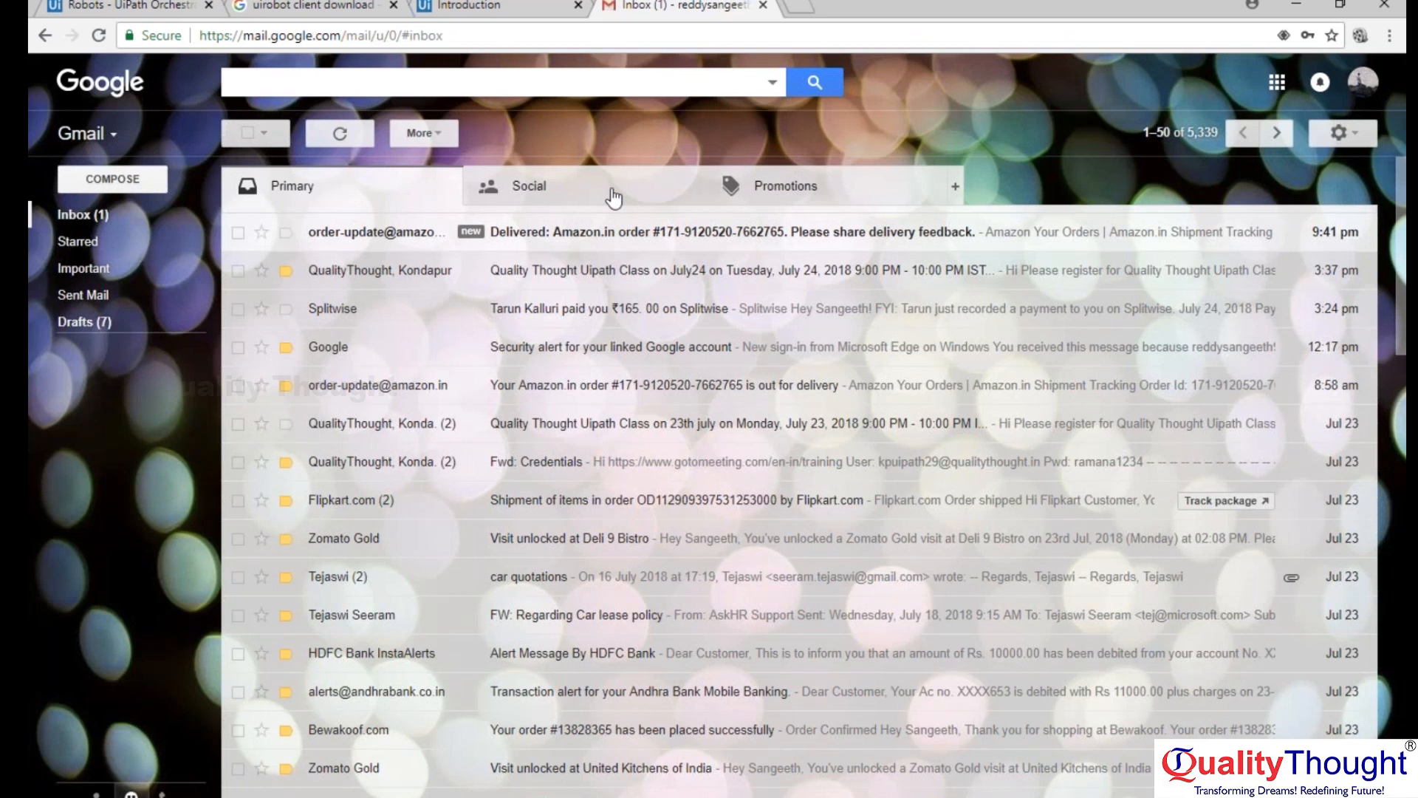
Look through the Gmail Promotions category and the Spam folder, and return to the inbox.
click(776, 186)
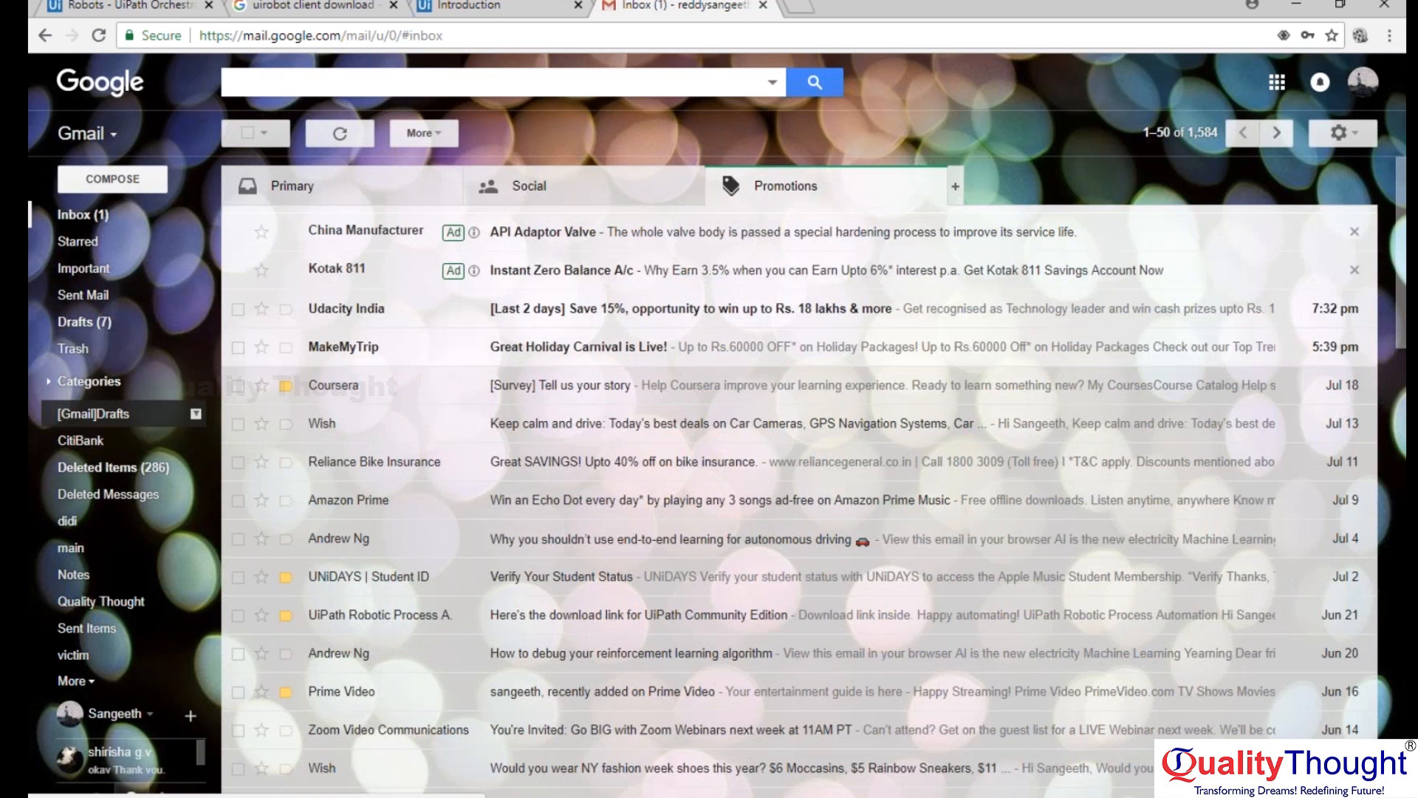
click(81, 680)
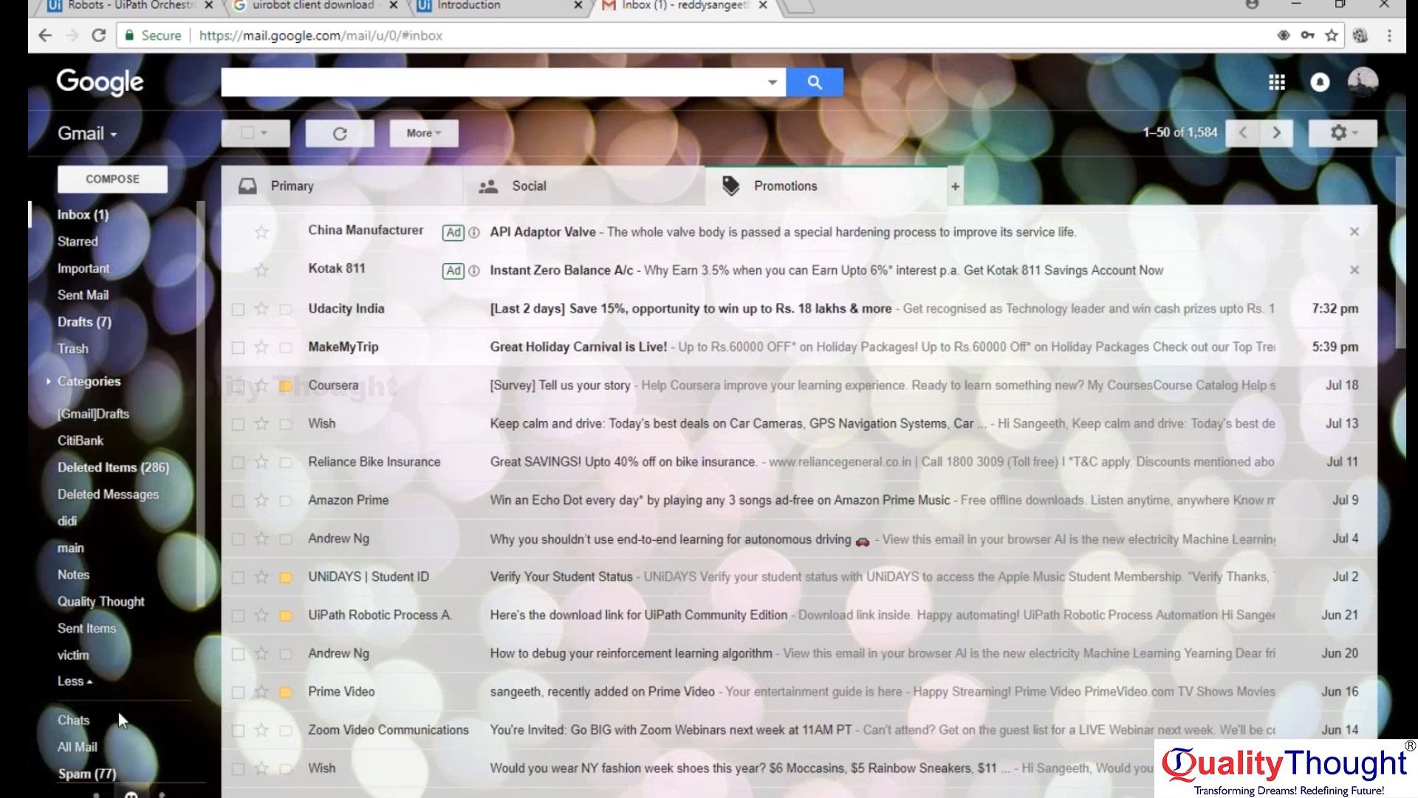
click(107, 773)
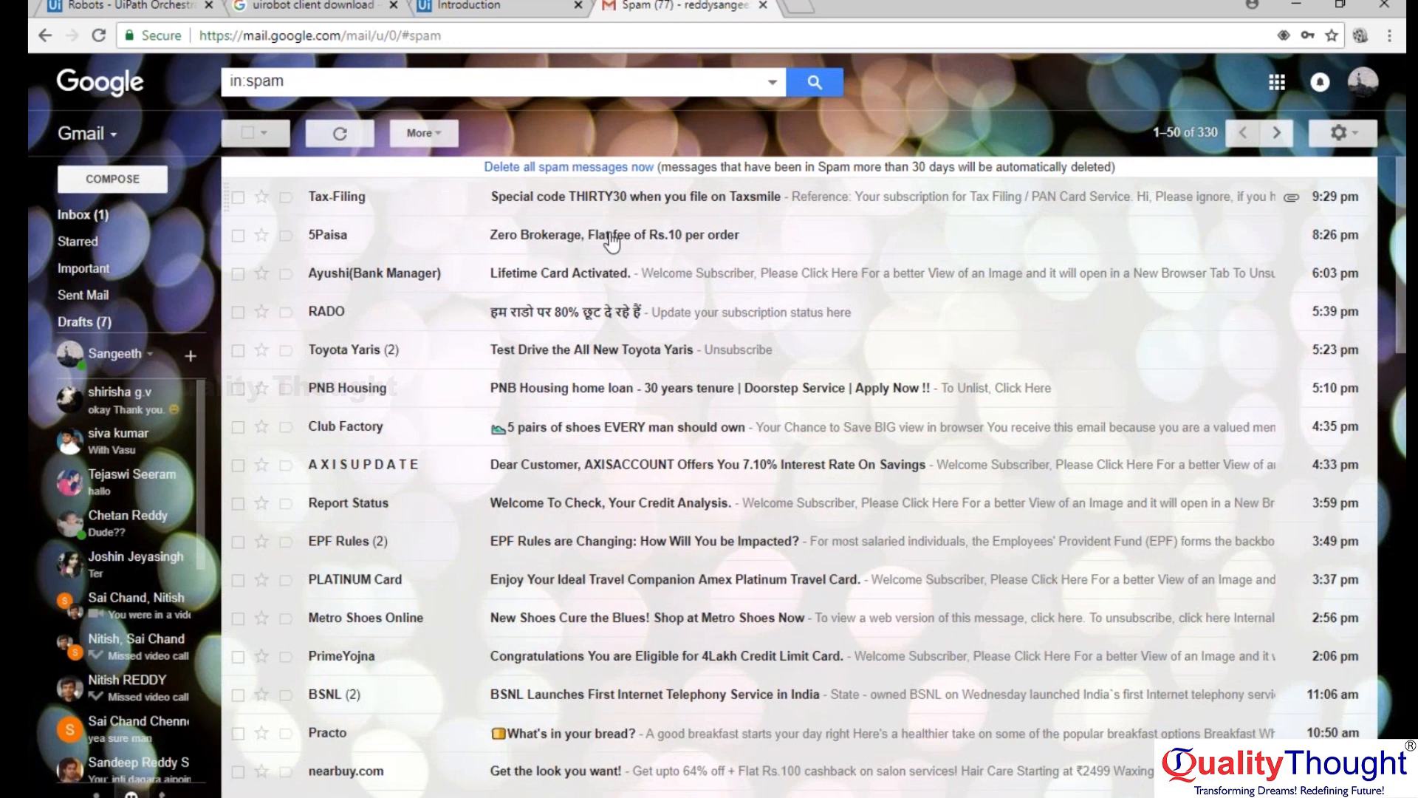
click(77, 214)
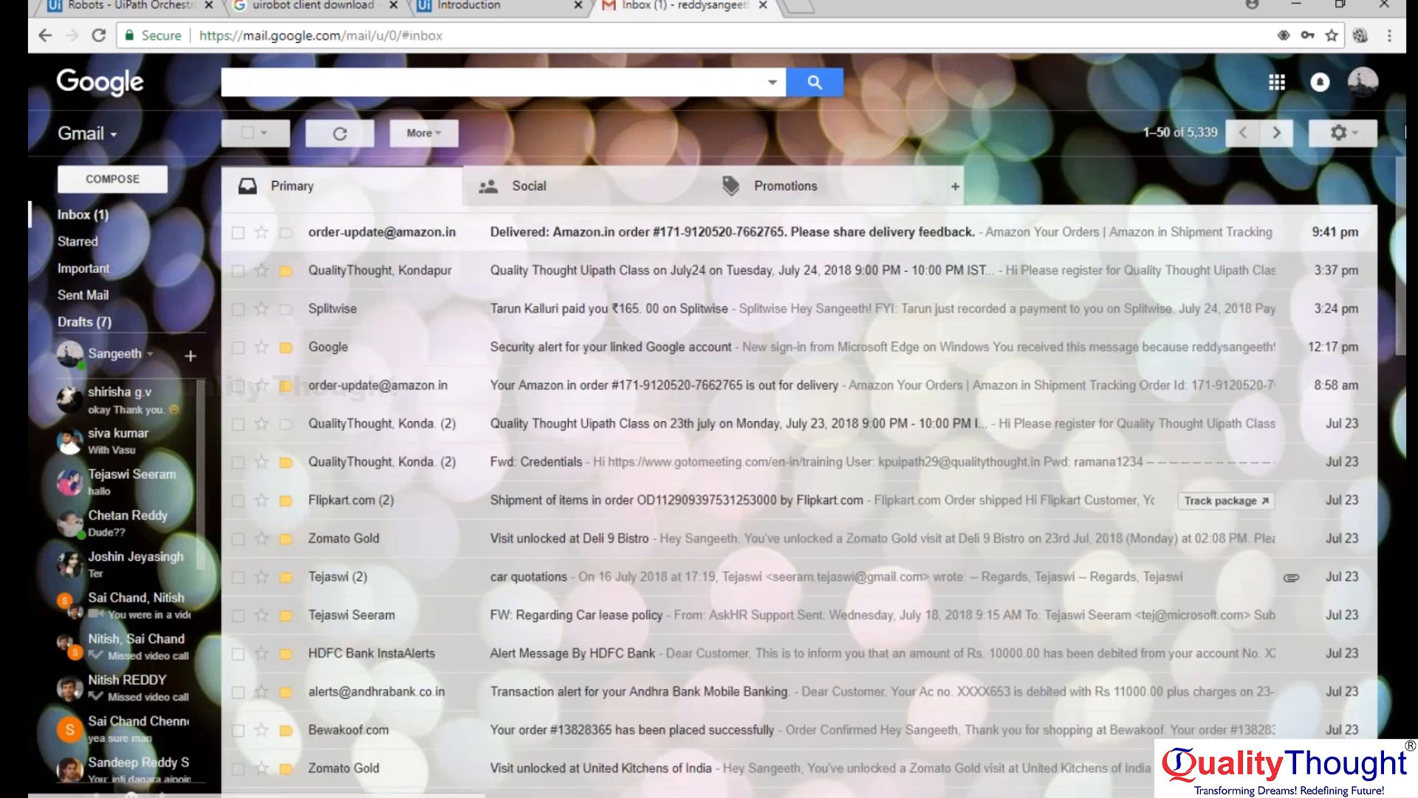
Sign out of Gmail, close the Gmail and Introduction pages, and return to the Orchestrator Robots page.
click(1363, 82)
click(1322, 265)
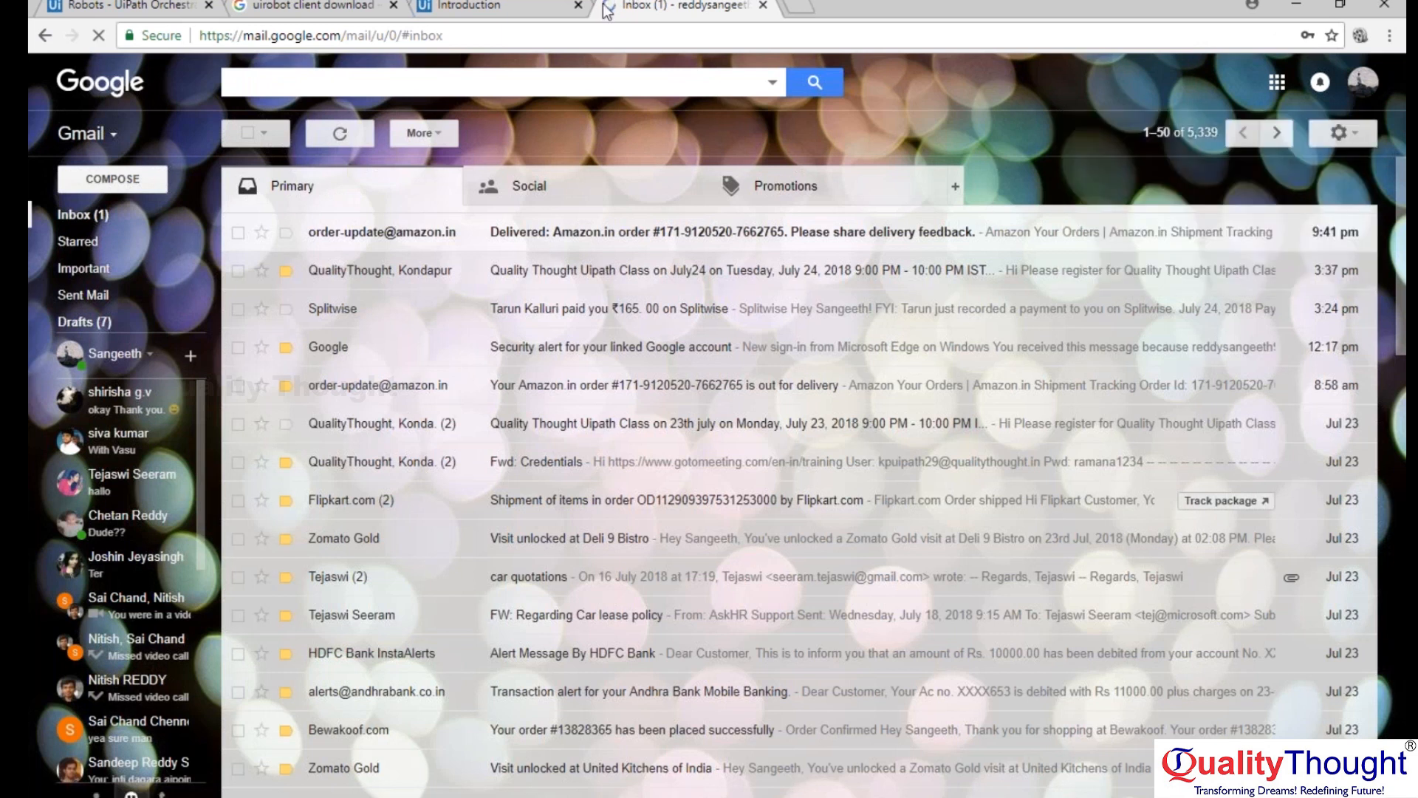
click(763, 7)
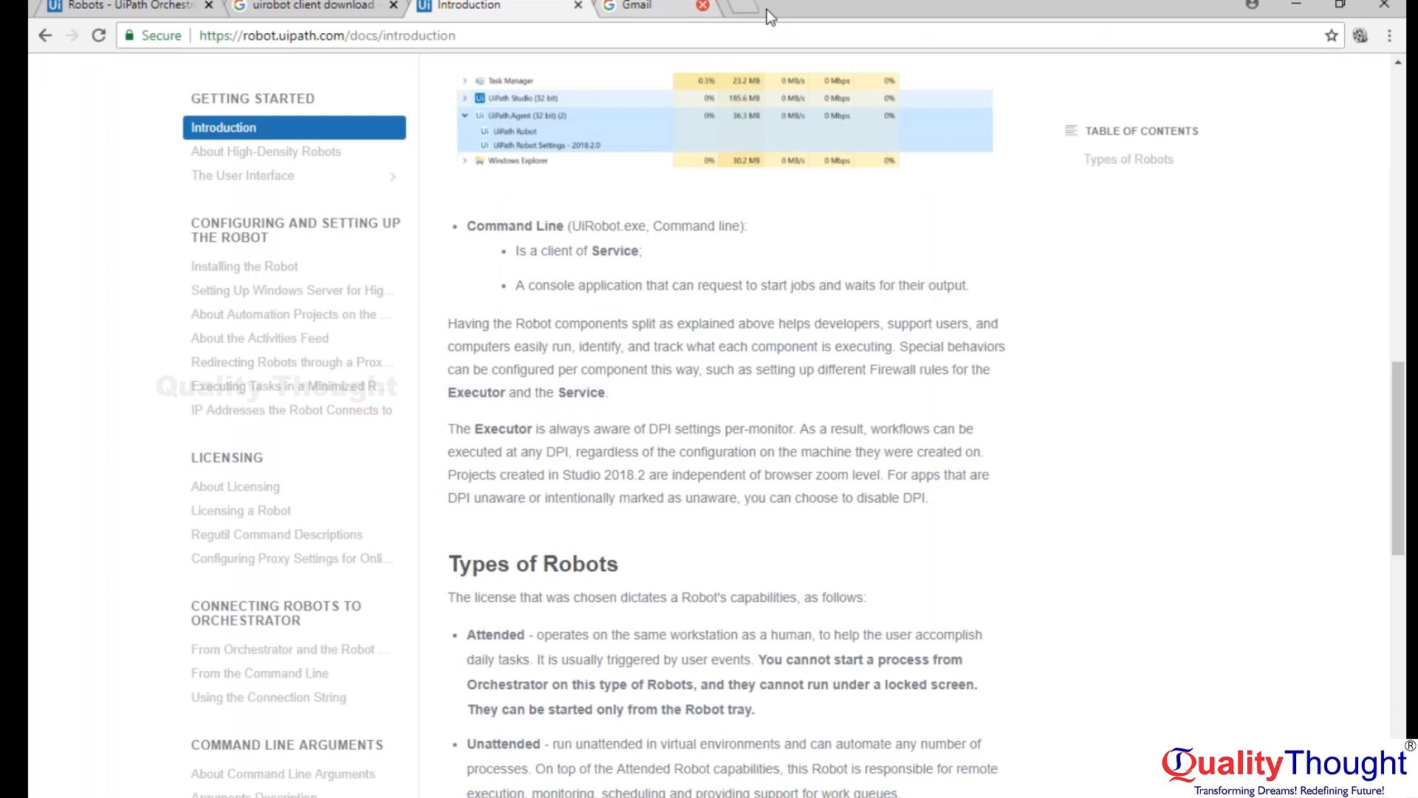
click(579, 5)
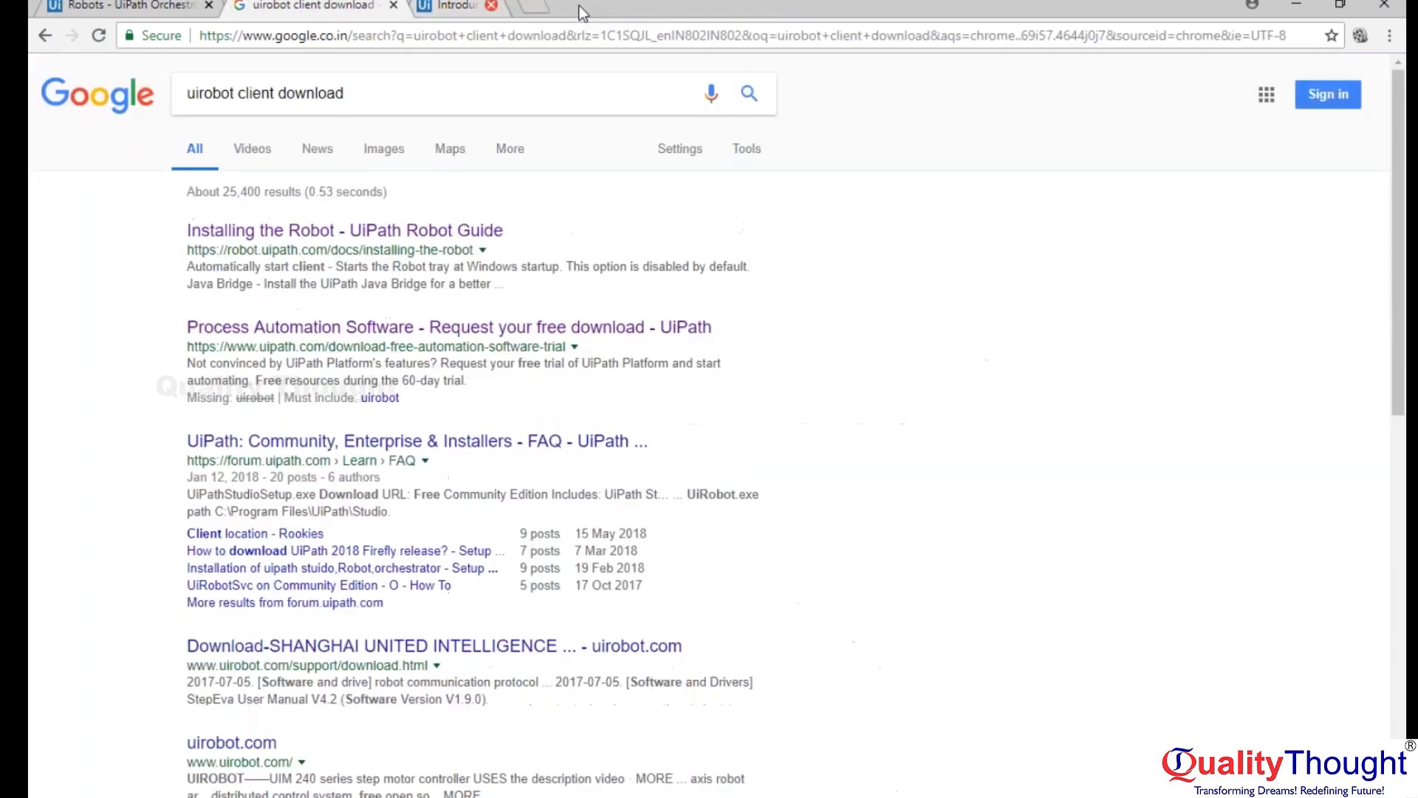
click(116, 8)
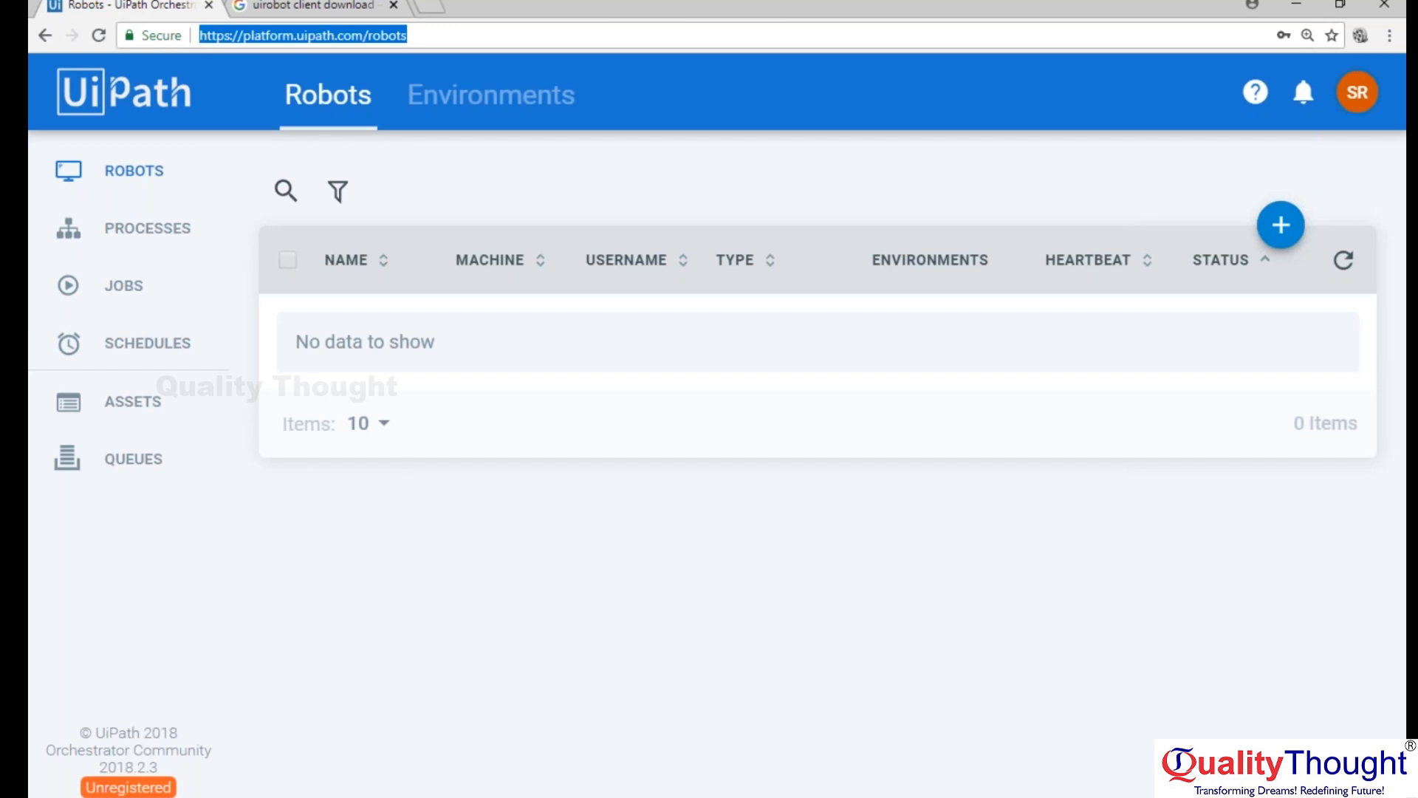
Switch to the Notepad notes and delete the text below point 6.
key(alt+Tab)
drag(437, 551, 51, 317)
key(Delete)
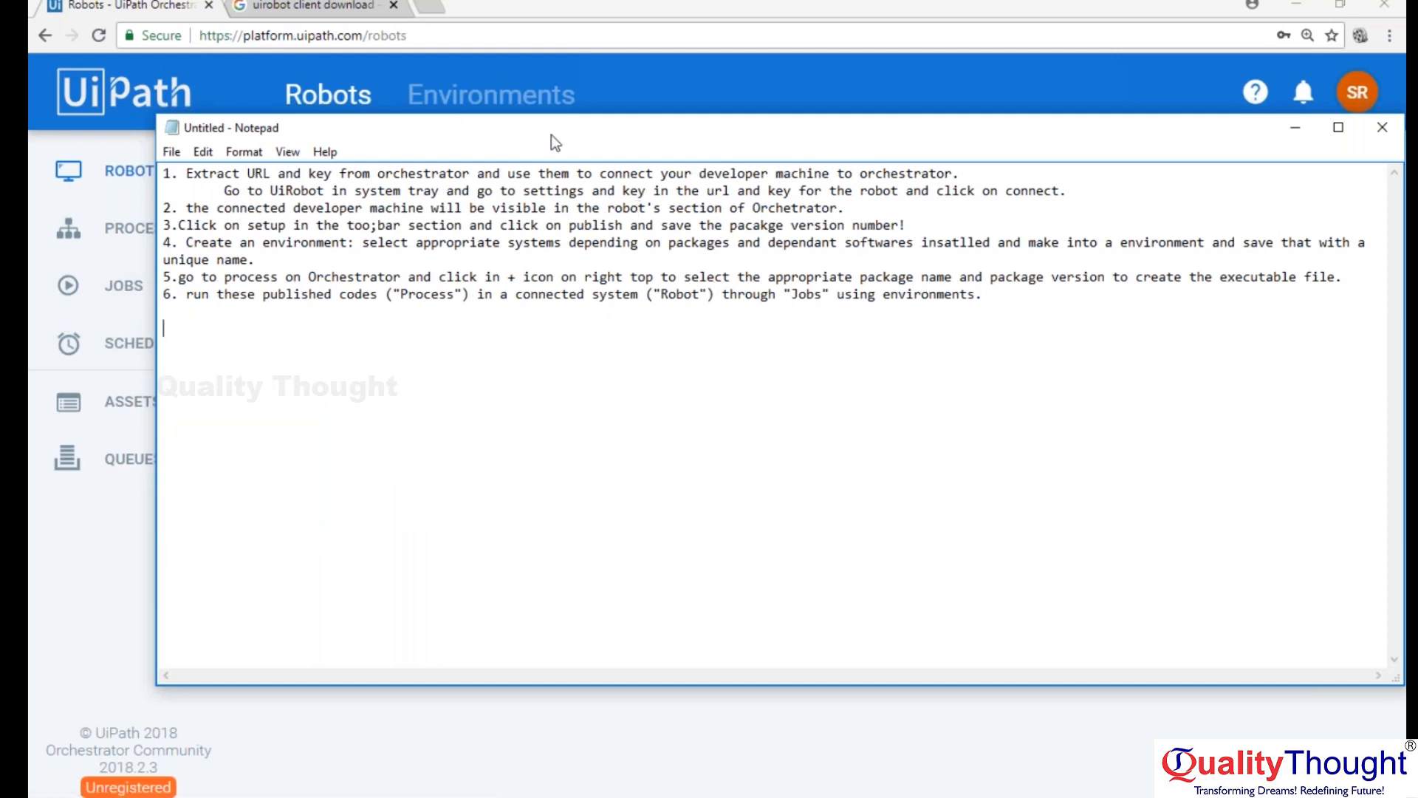
Save the notes to the Desktop as "Orchestrator setup.txt" and close Notepad.
key(ctrl+s)
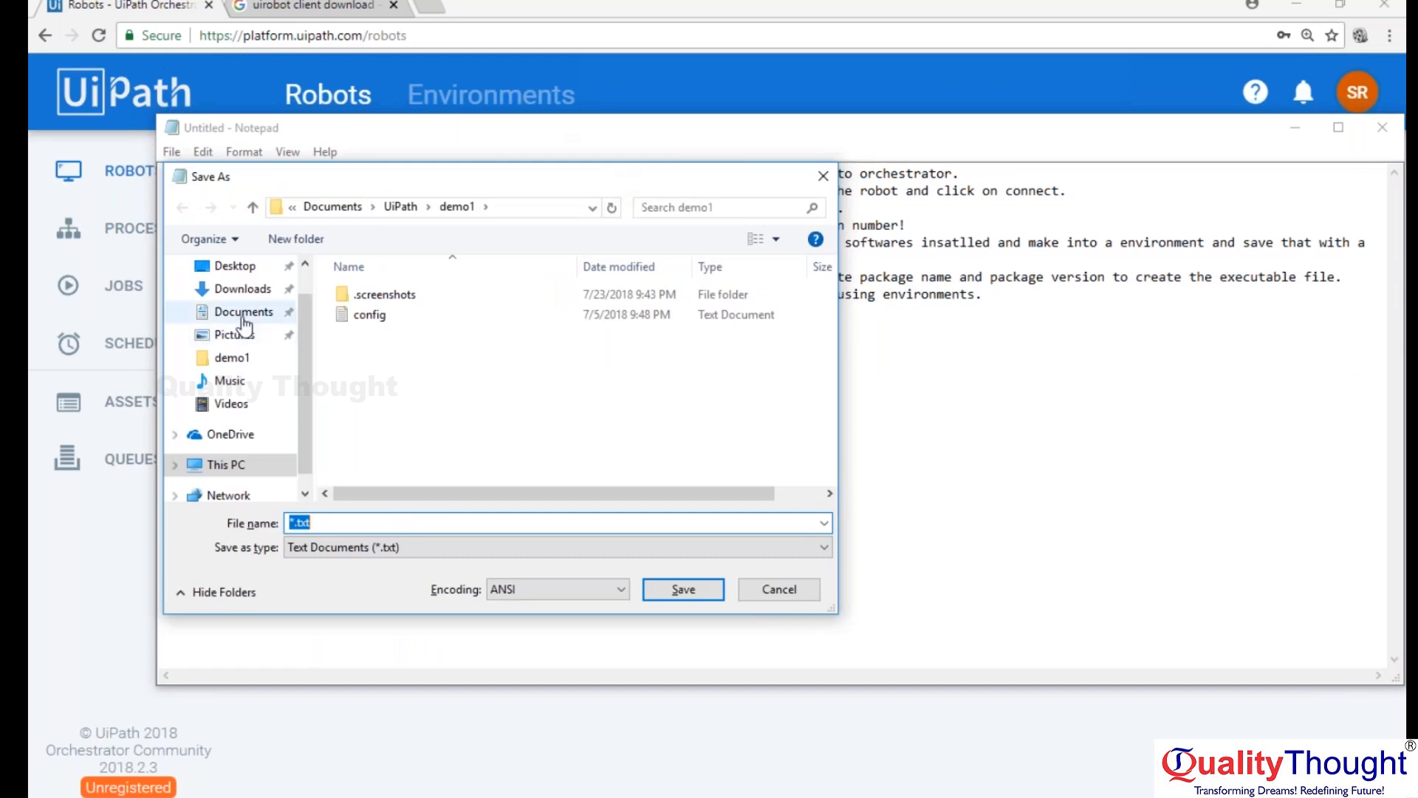
click(233, 268)
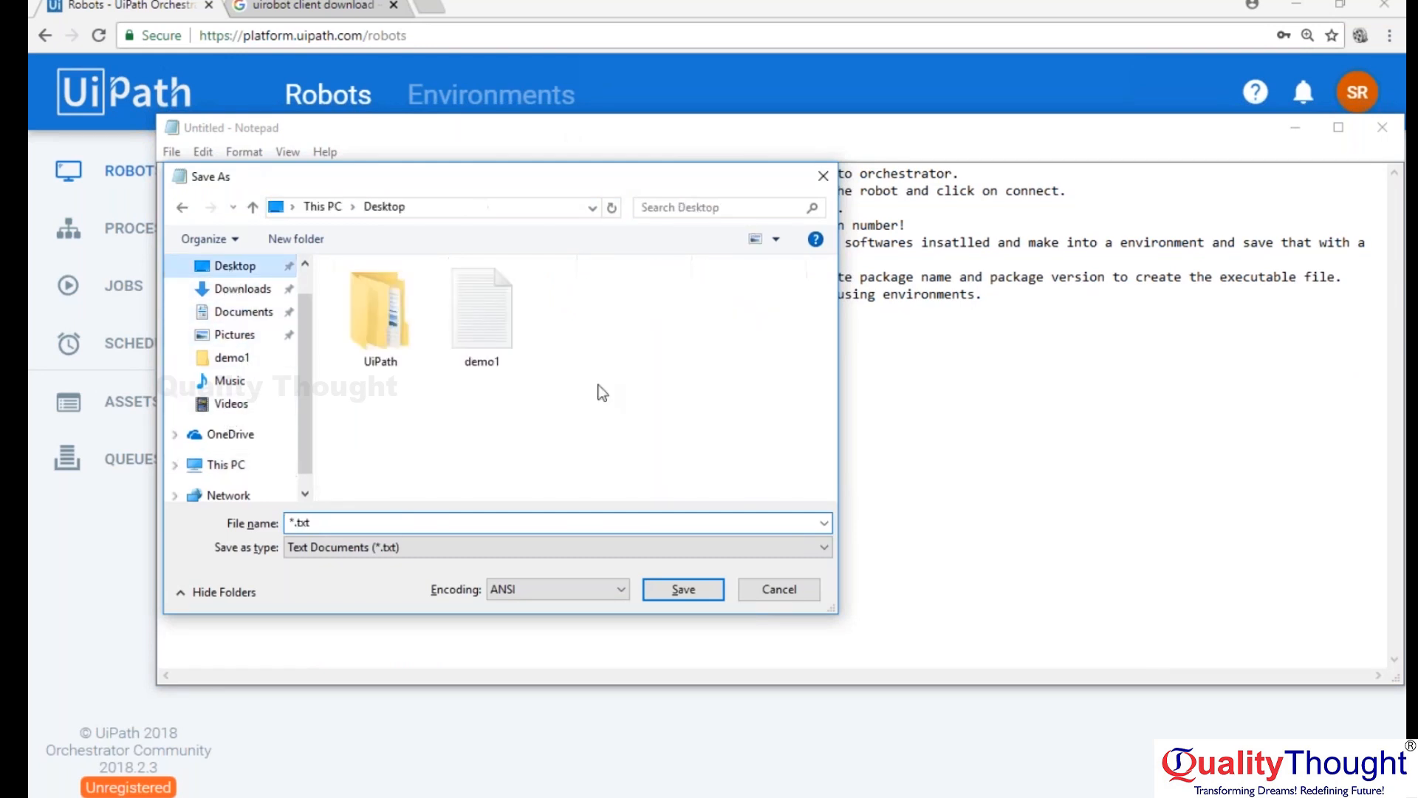
click(355, 529)
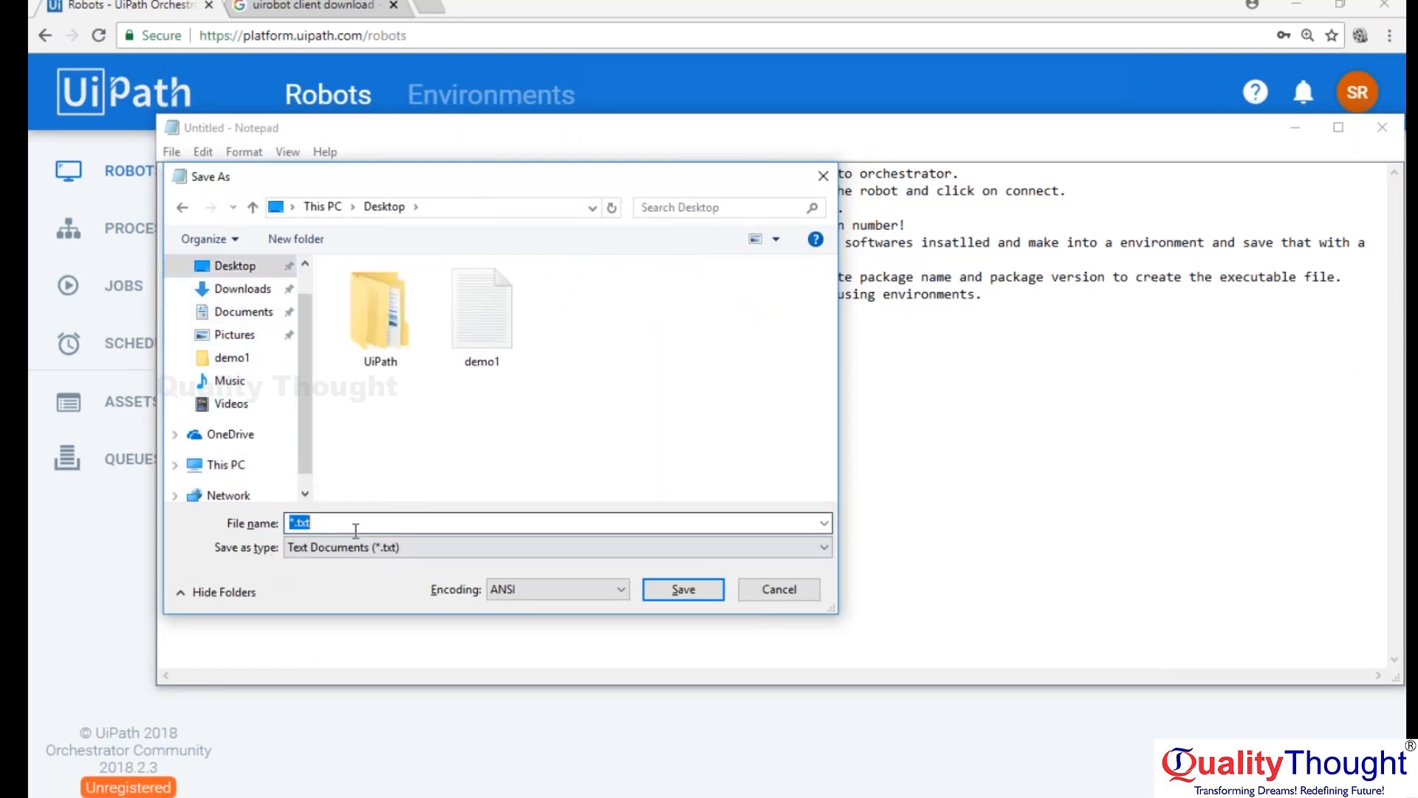
key(Home)
key(Delete)
text(Orchestrator setup)
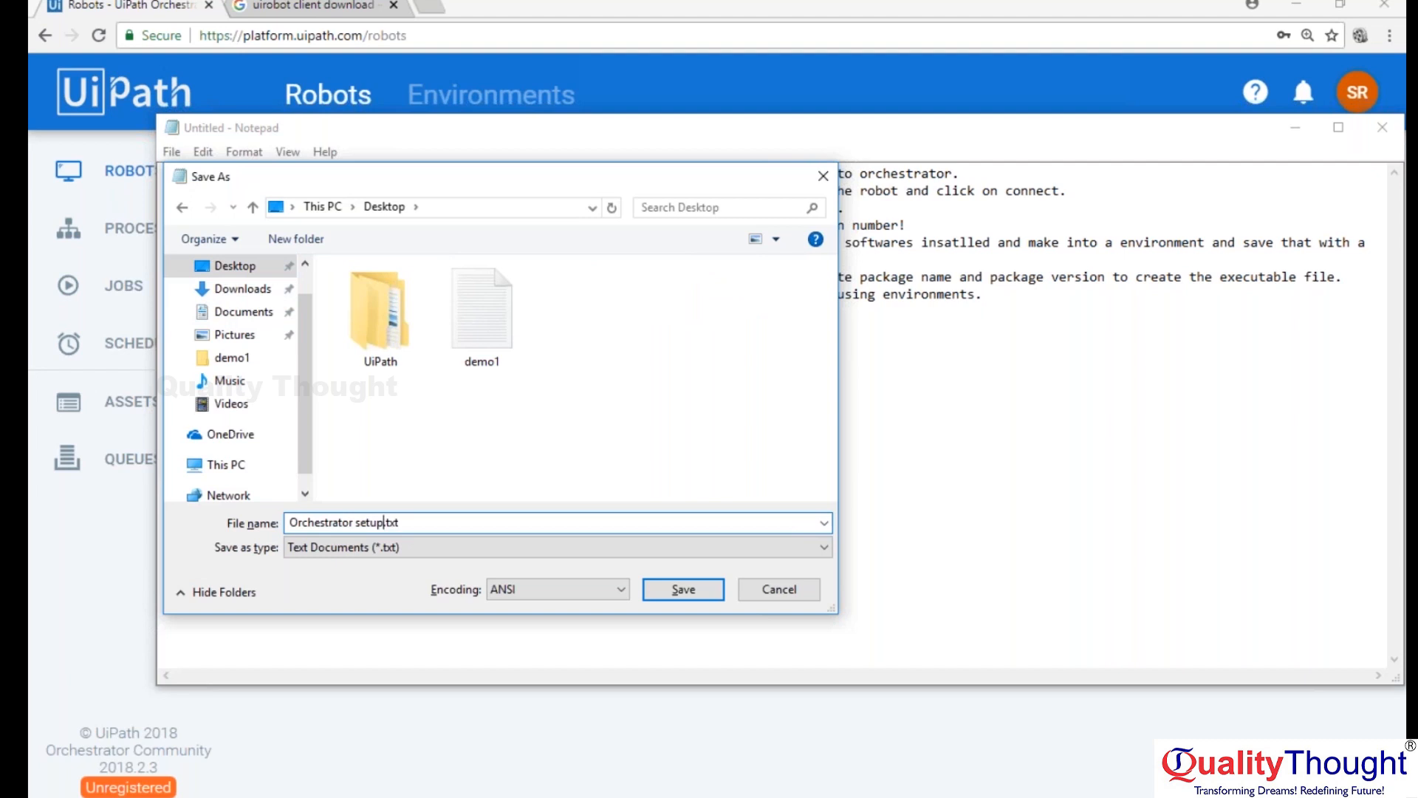
click(687, 589)
click(1395, 129)
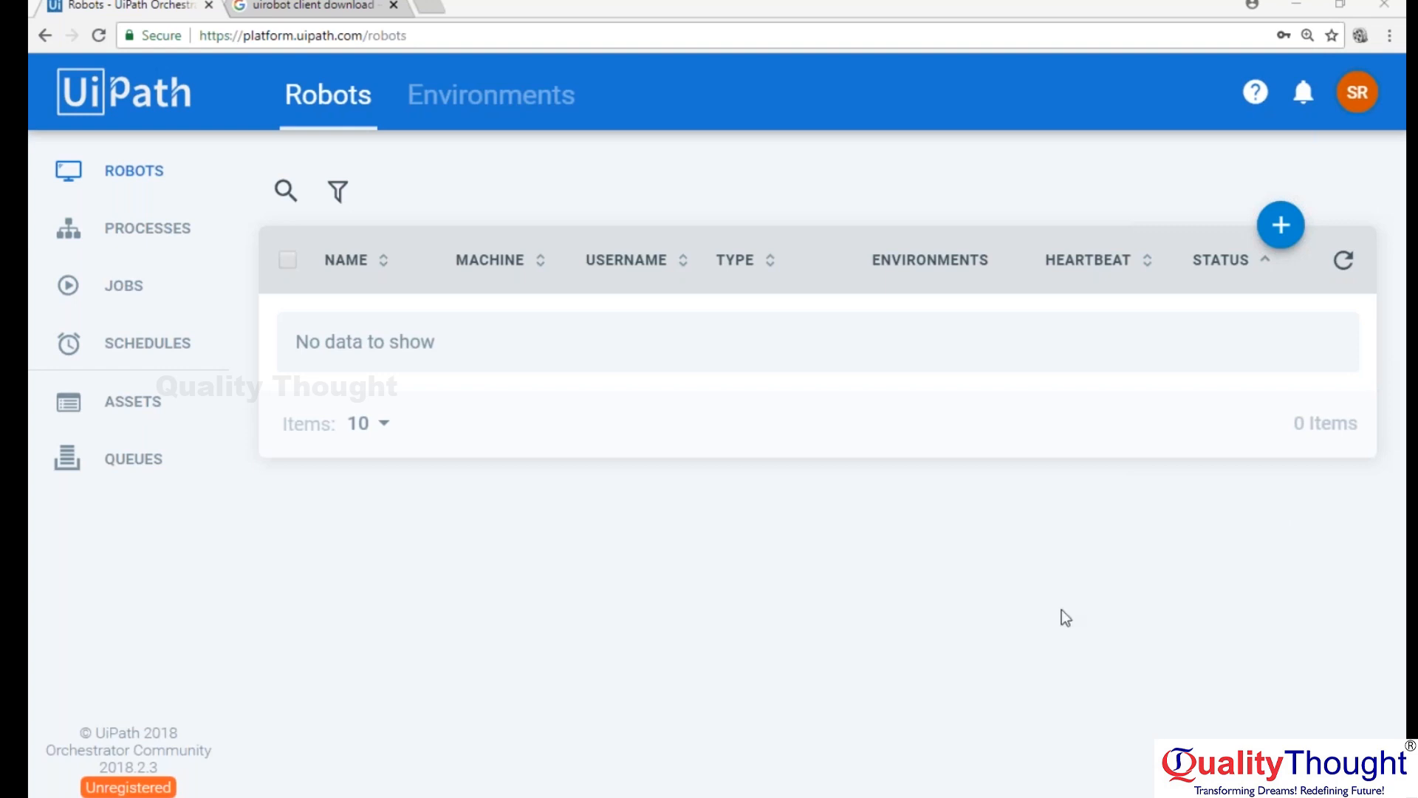
Switch to the Orchestrator diagram in Paint and shift its window slightly left and down over the Robots page.
key(alt+Tab)
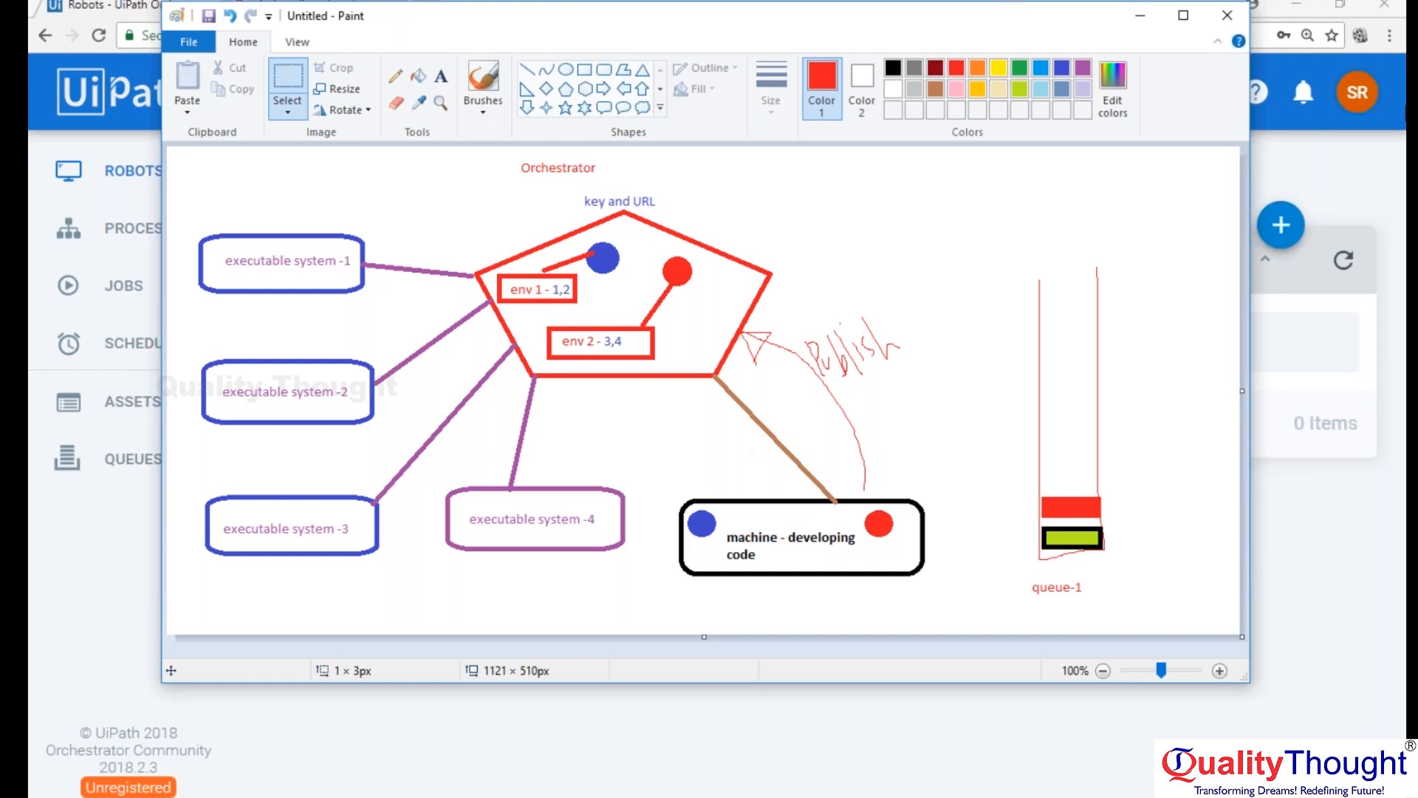
click(1170, 519)
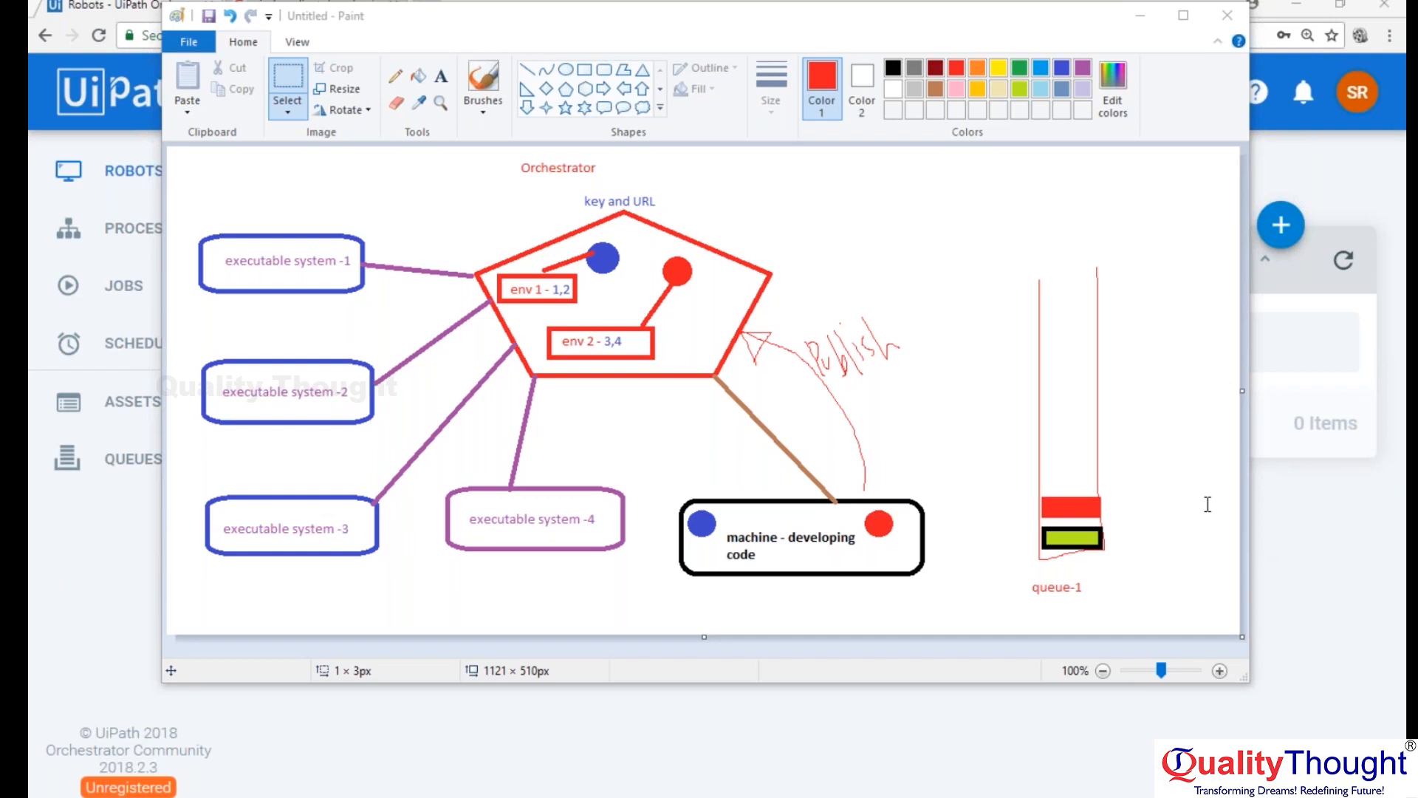
click(961, 21)
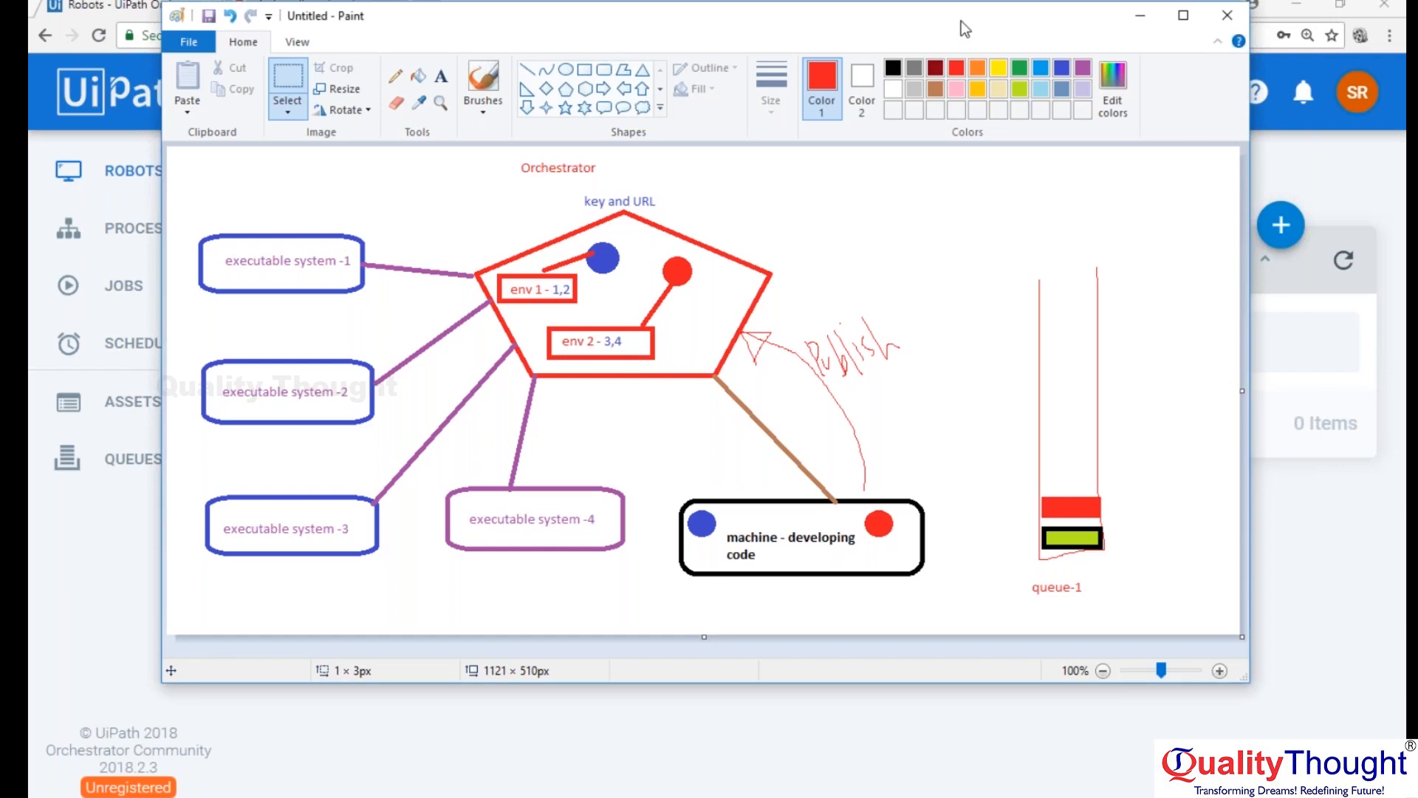
drag(960, 20, 848, 39)
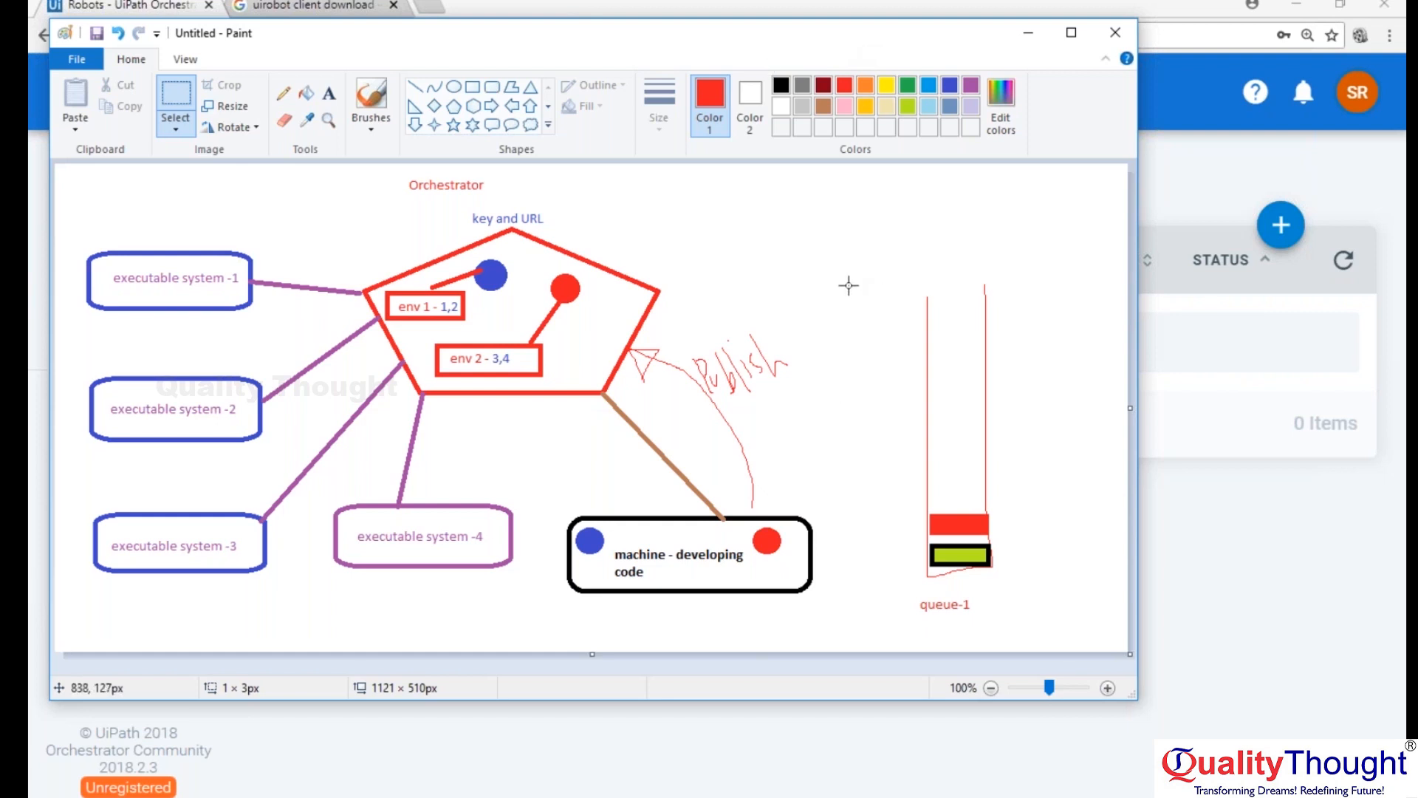
click(1159, 248)
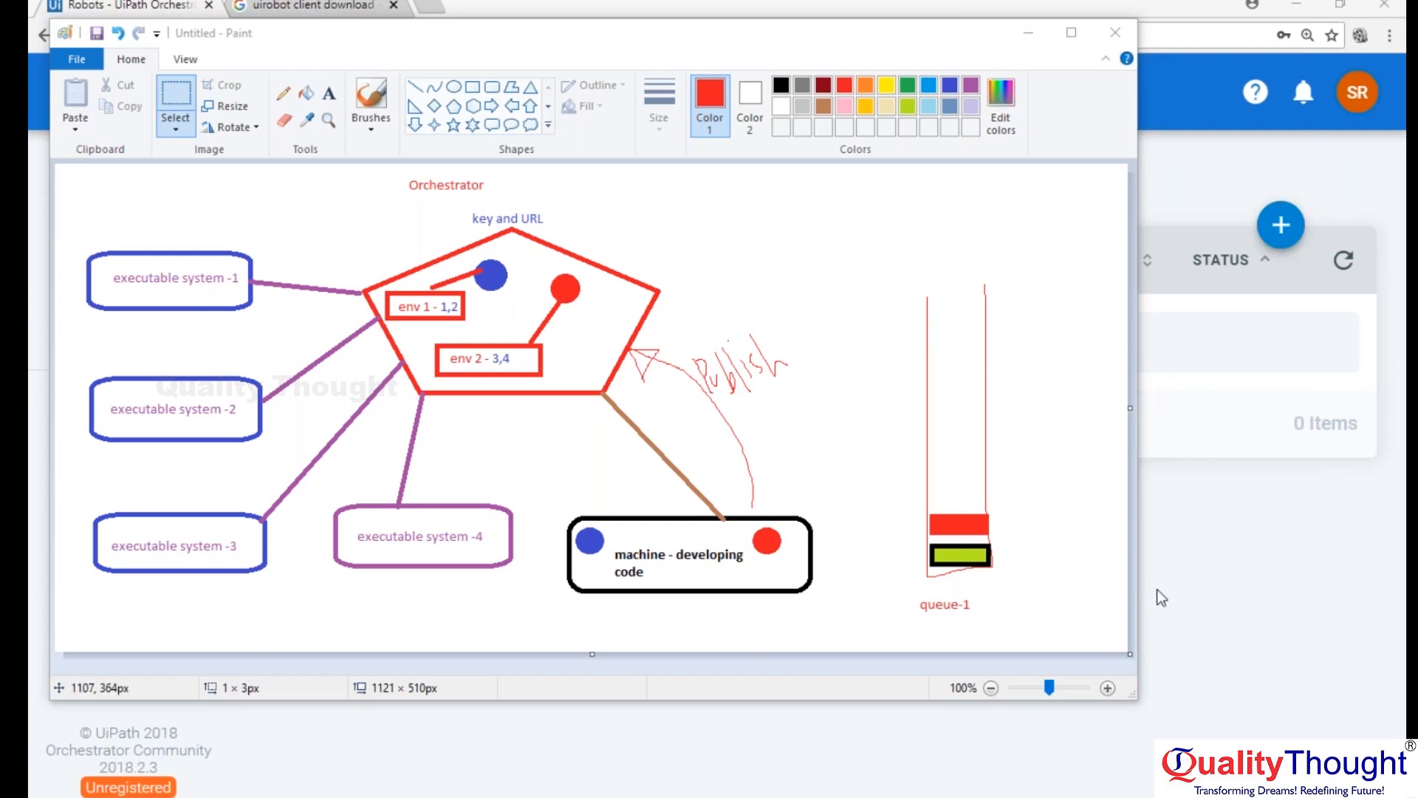
click(935, 326)
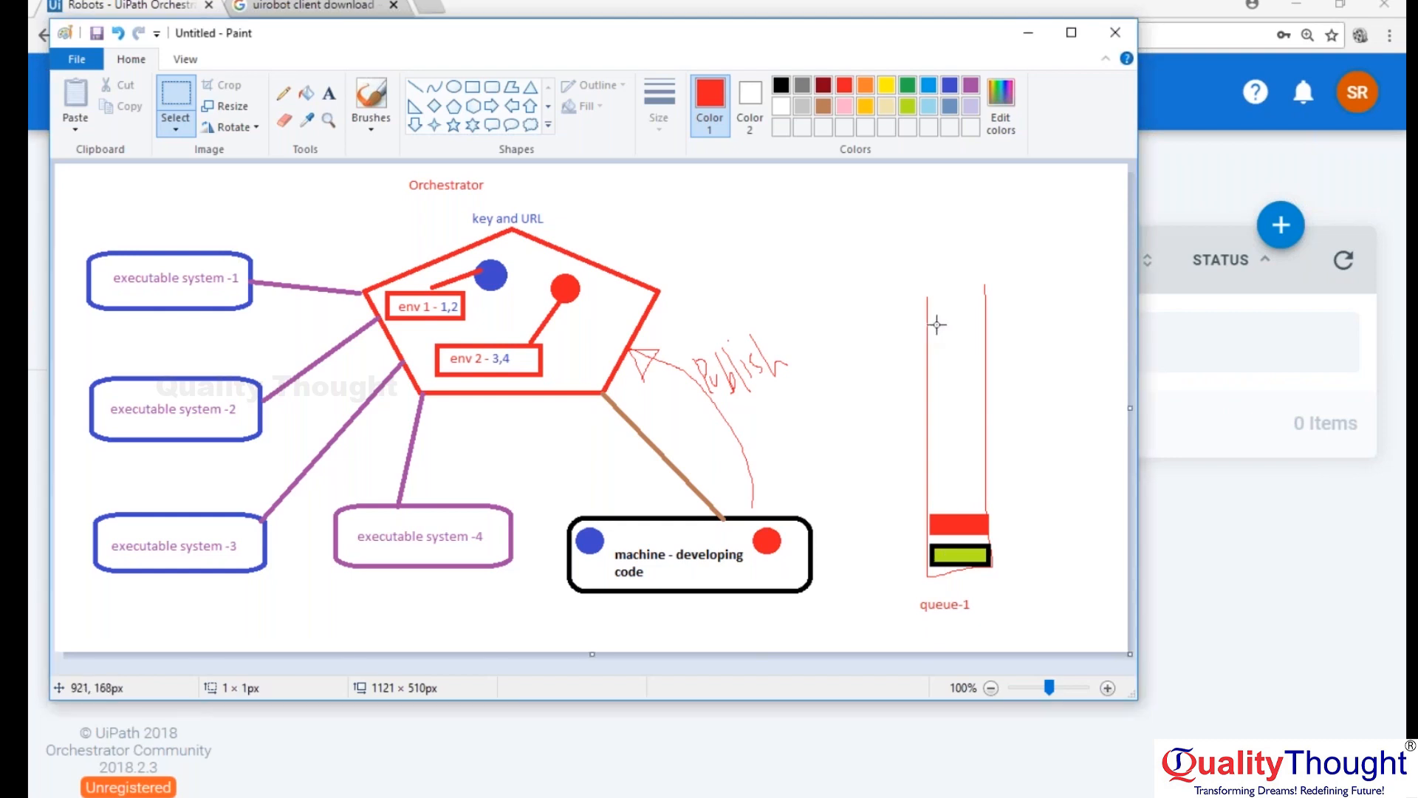
Start saving the diagram as a PNG, clear the suggested file name and move the save dialog higher up.
click(96, 32)
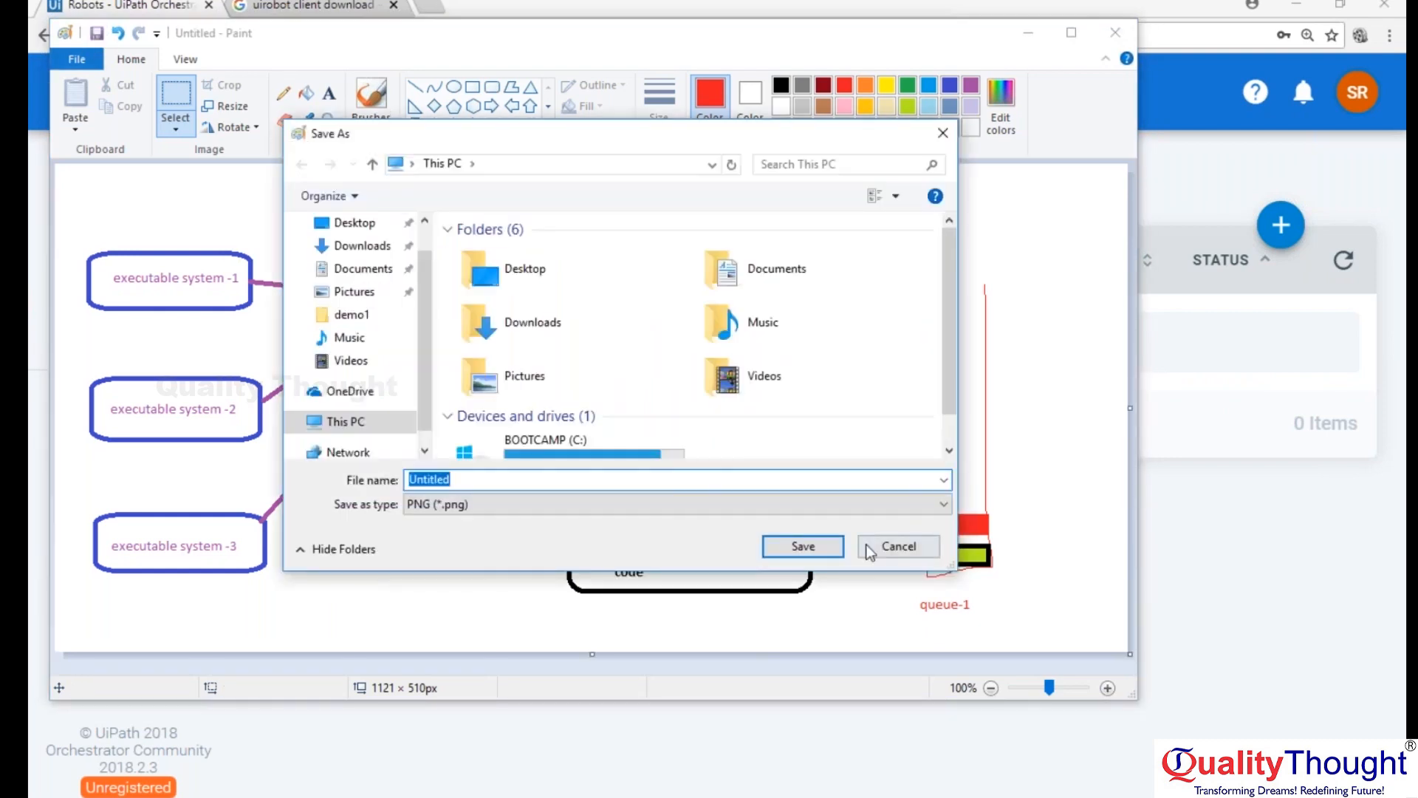
key(BackSpace)
click(1247, 552)
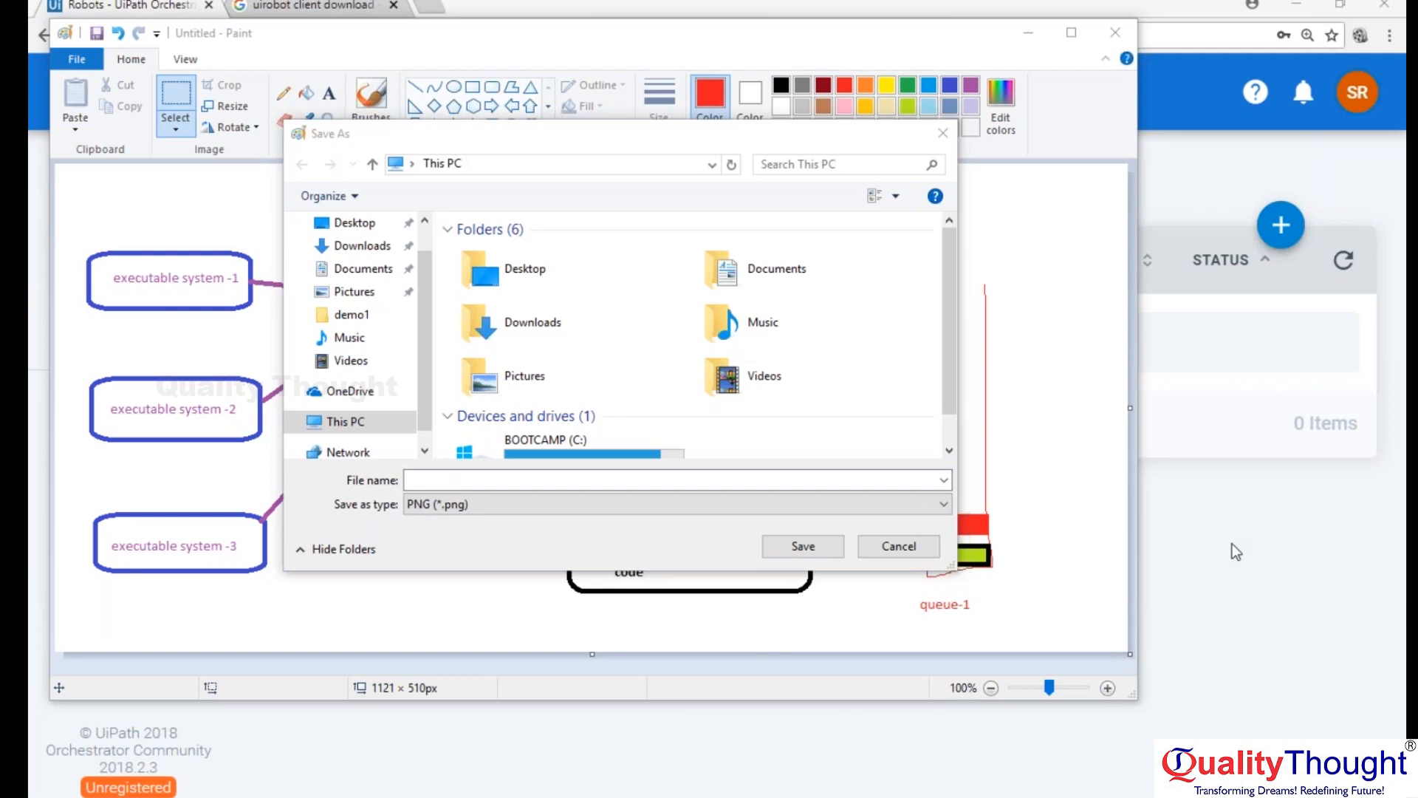
click(470, 480)
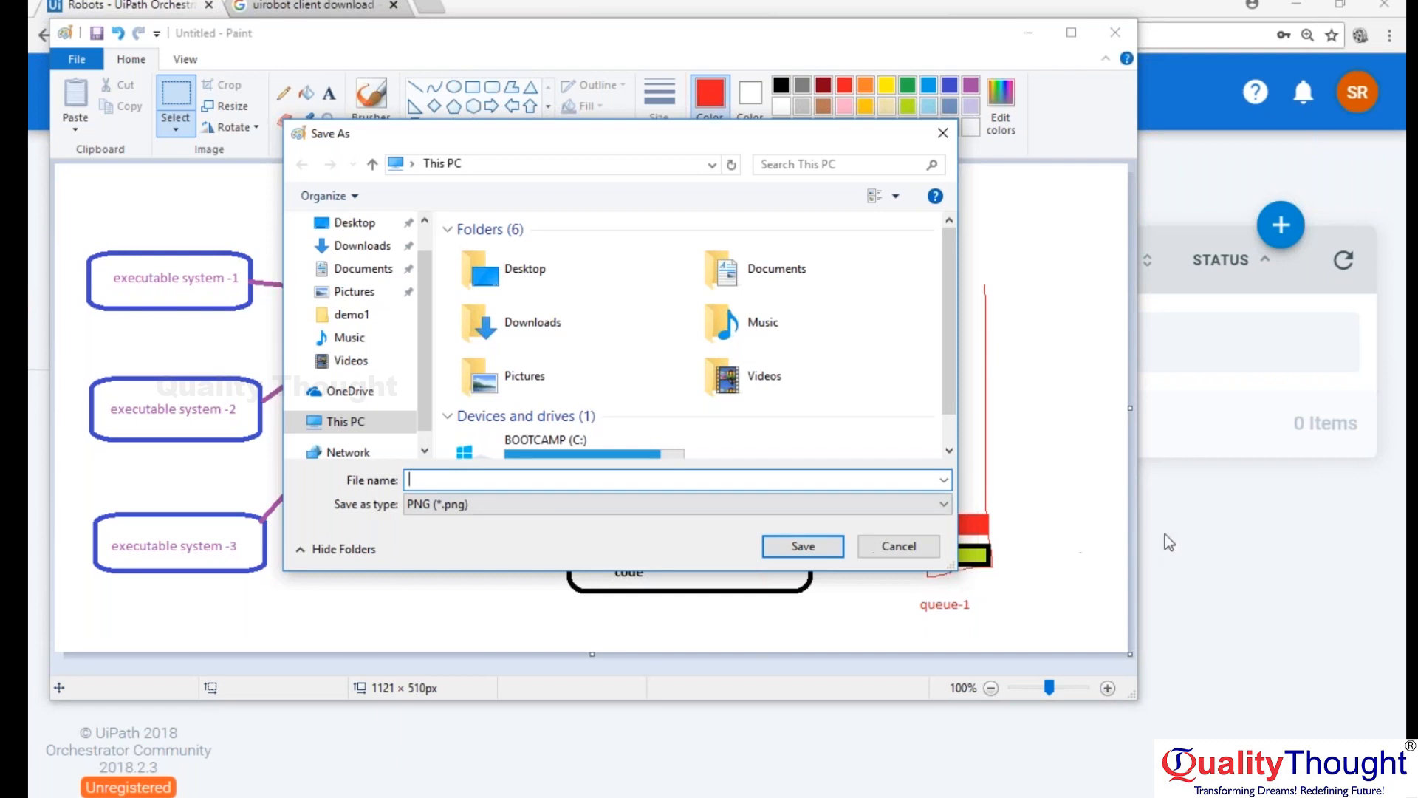
drag(839, 140, 883, 90)
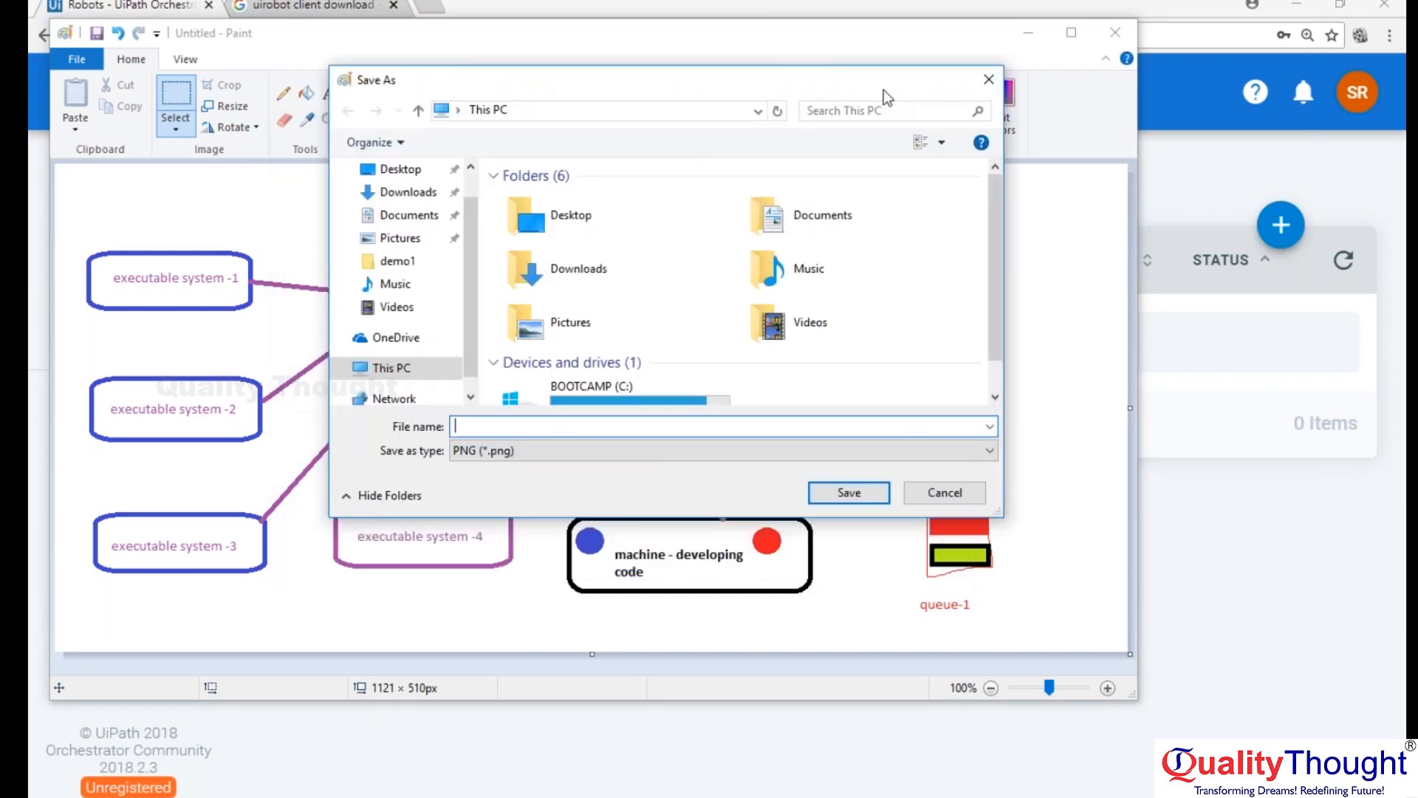